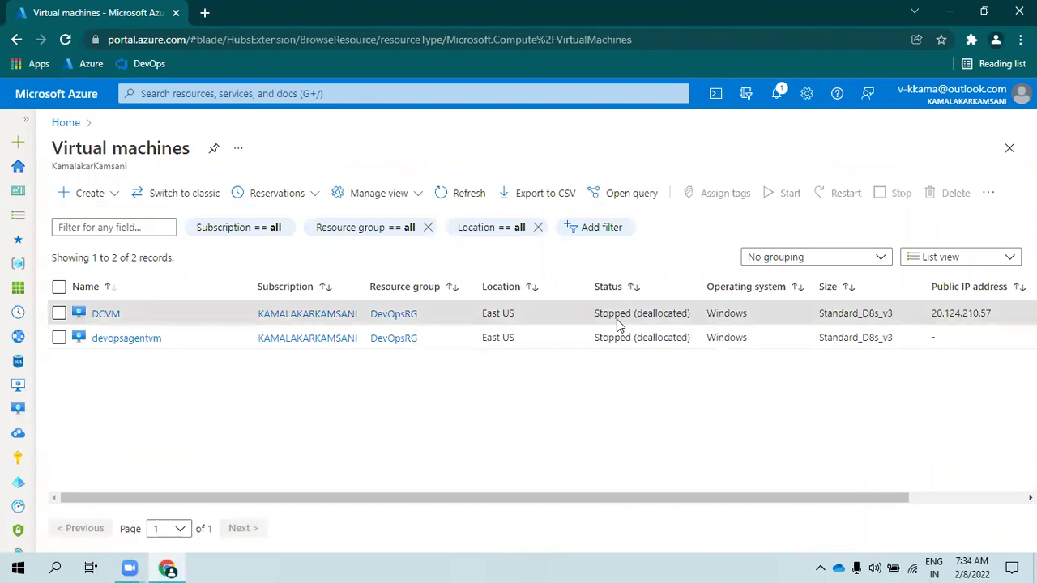
# - Select DCVM and devopsagentvm together, start and confirm them, then refresh the VM list
pyautogui.click(59, 287)
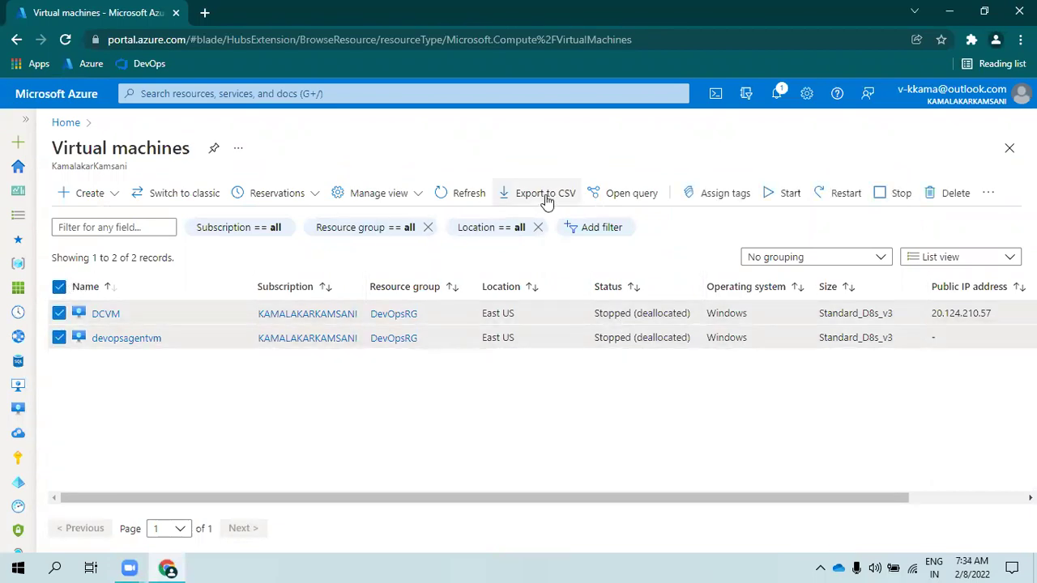
pyautogui.click(769, 199)
pyautogui.click(81, 274)
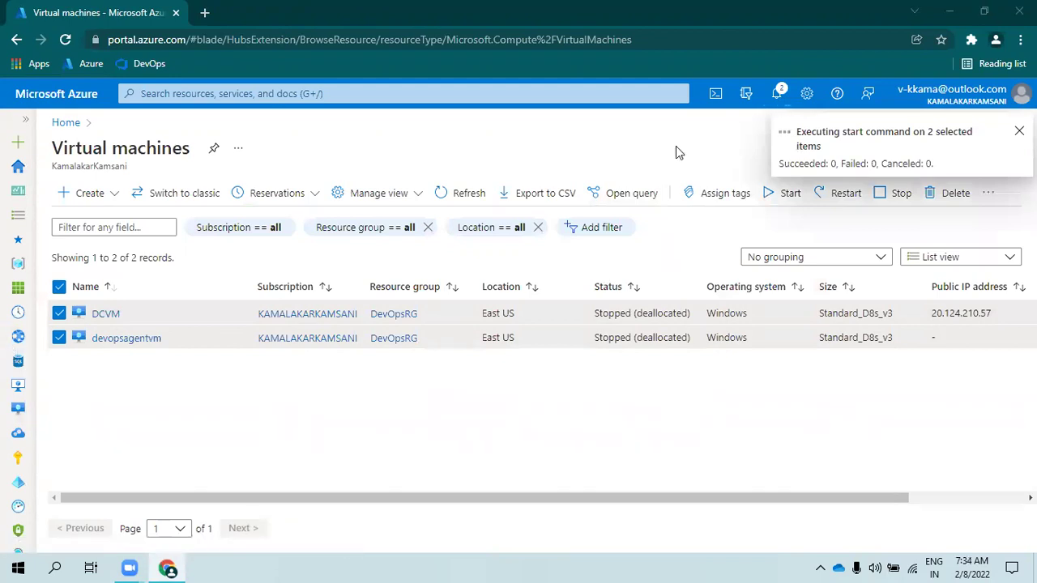
pyautogui.click(60, 288)
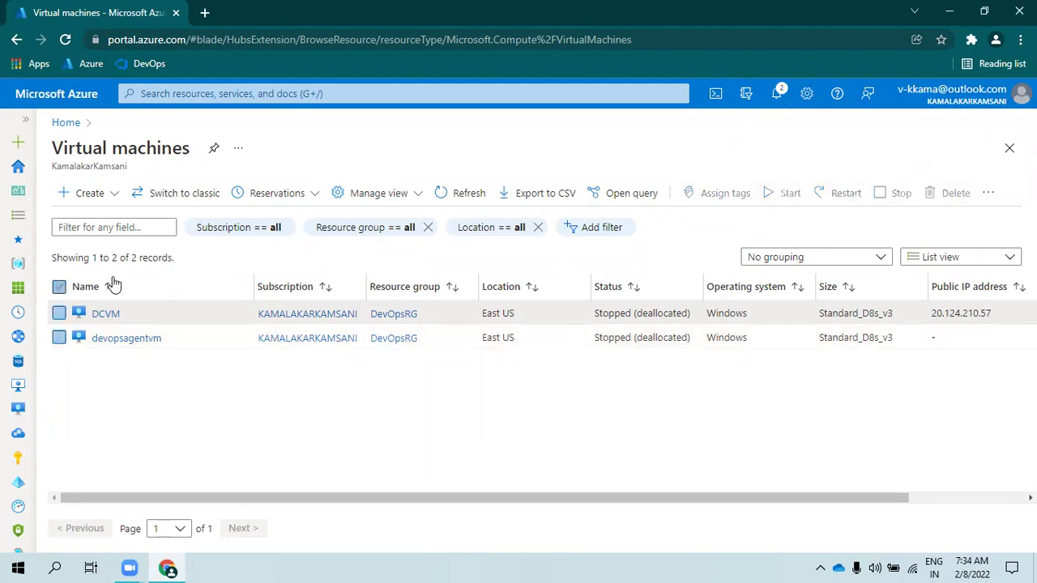
pyautogui.click(466, 198)
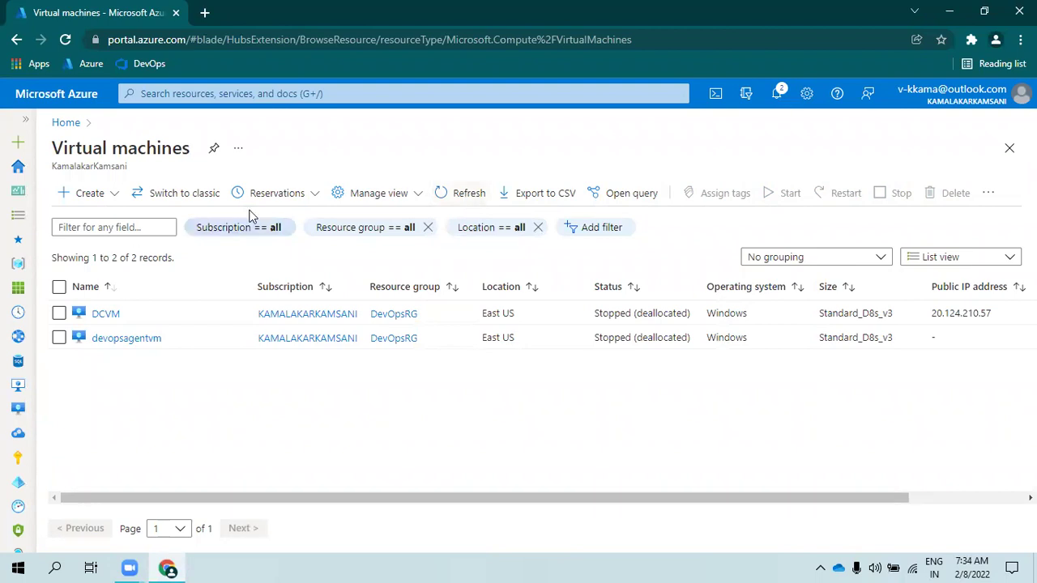
pyautogui.click(471, 197)
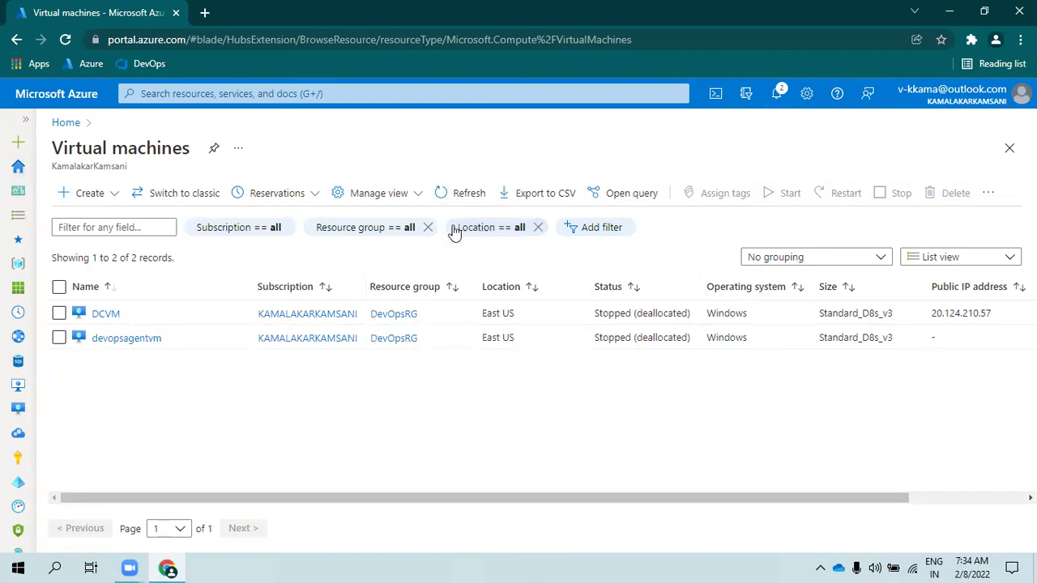
pyautogui.click(458, 195)
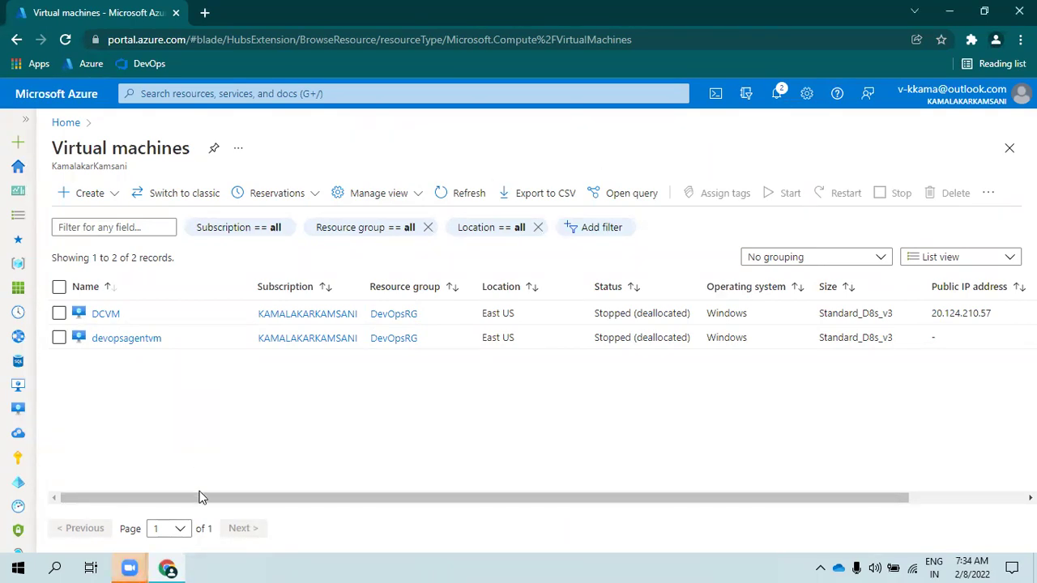
# - Check the start command in notifications, then refresh until both VMs show Starting
pyautogui.click(505, 77)
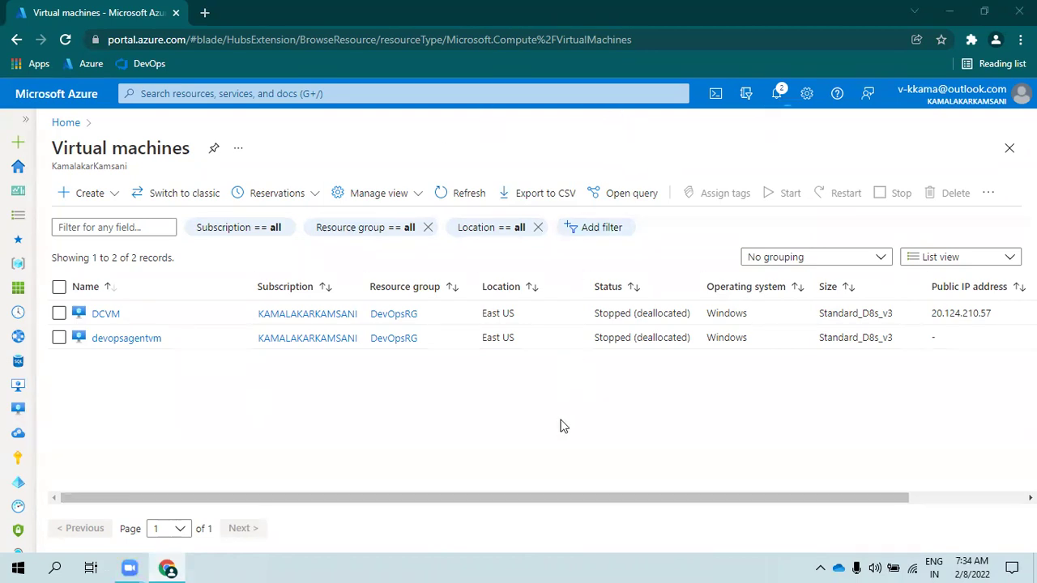
pyautogui.click(774, 97)
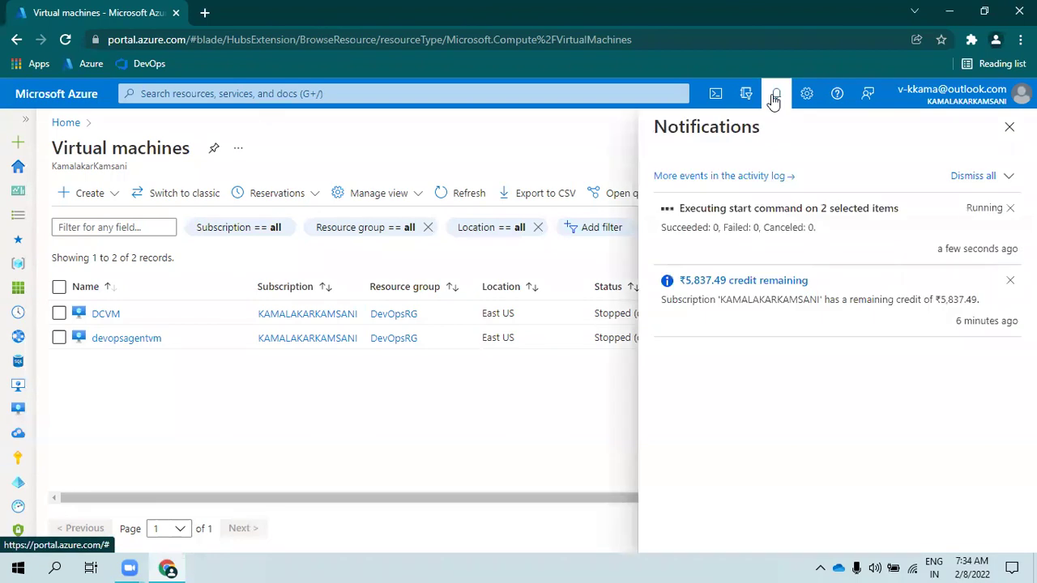
pyautogui.click(774, 97)
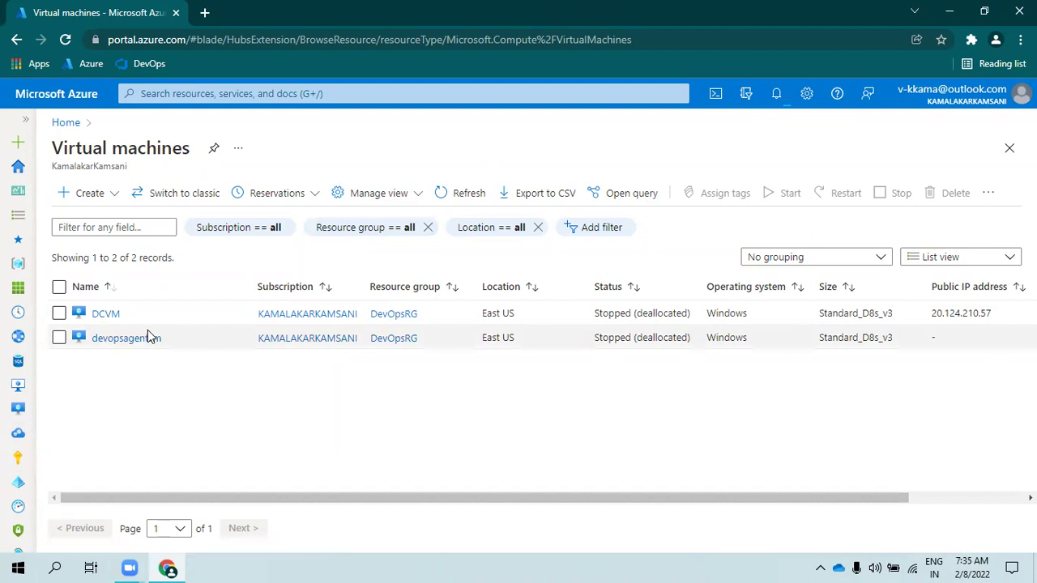
pyautogui.click(449, 197)
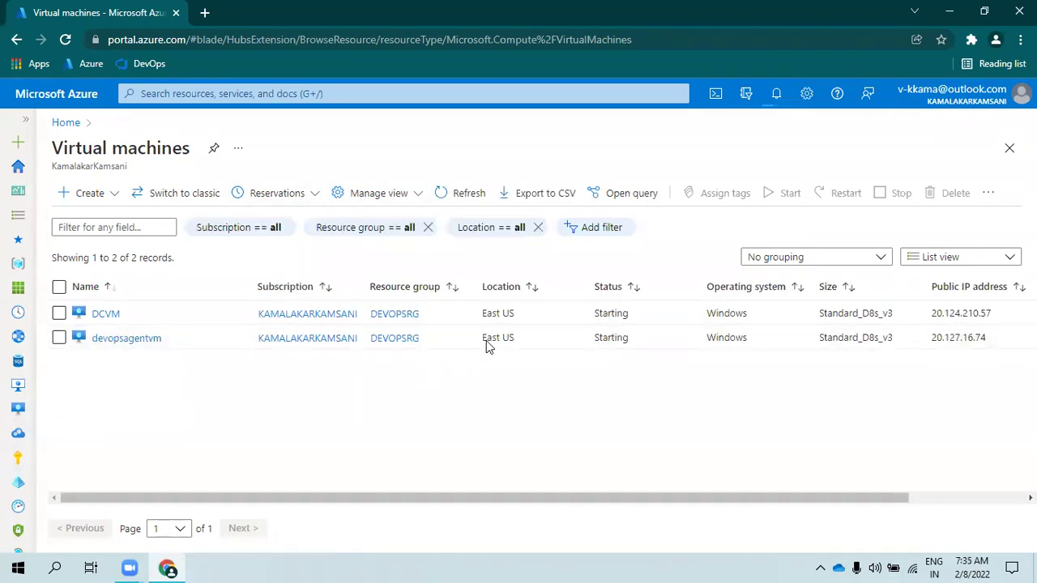
pyautogui.doubleClick(611, 337)
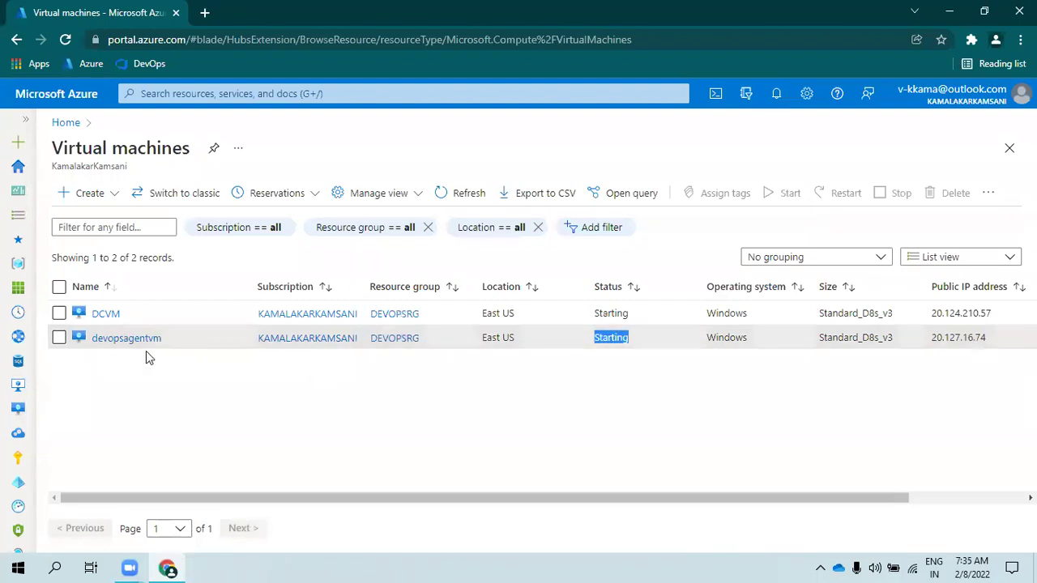
# - View DCVM's boot diagnostics screenshot, then devopsagentvm's, both showing a Windows lock screen
pyautogui.click(106, 315)
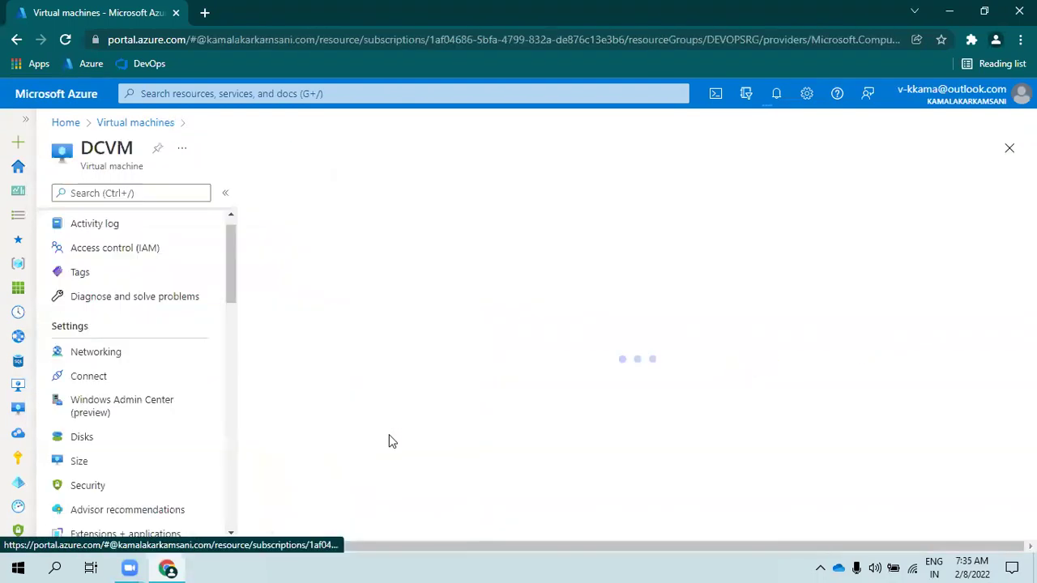
pyautogui.scroll(-3, 389, 440)
pyautogui.scroll(-10, 162, 464)
pyautogui.scroll(-5, 162, 465)
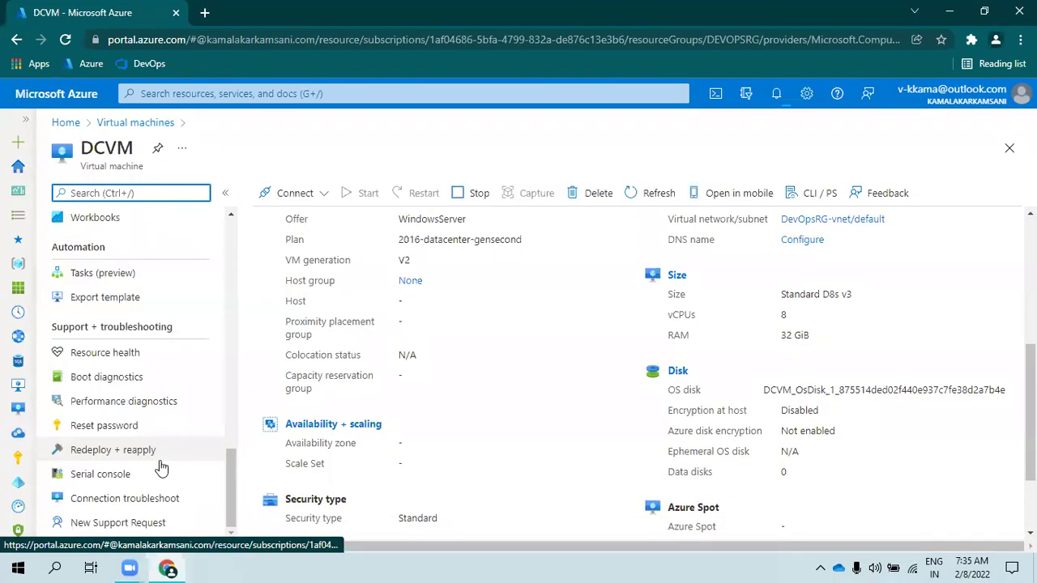
pyautogui.click(116, 379)
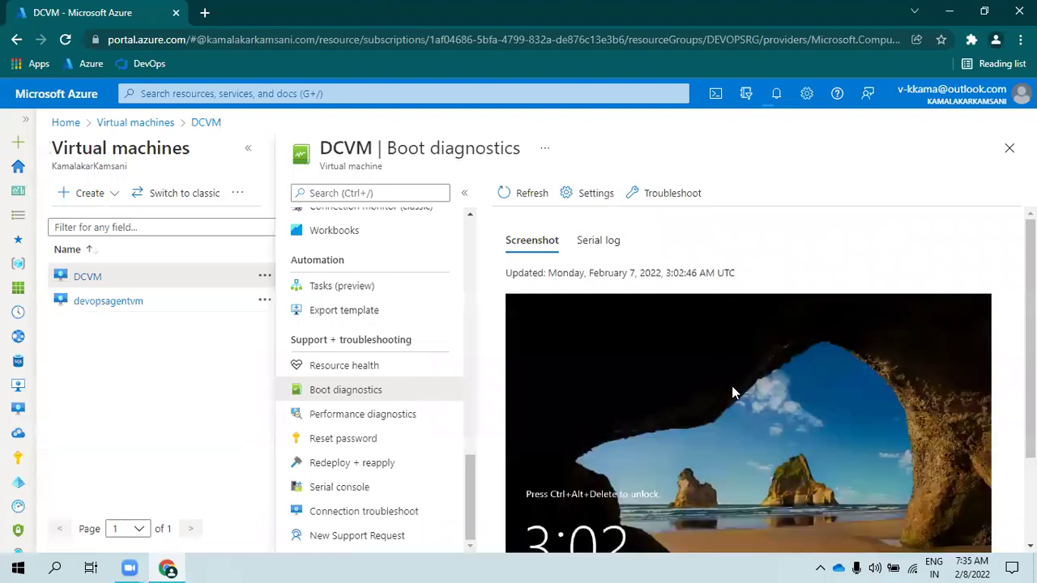
pyautogui.scroll(-2, 659, 418)
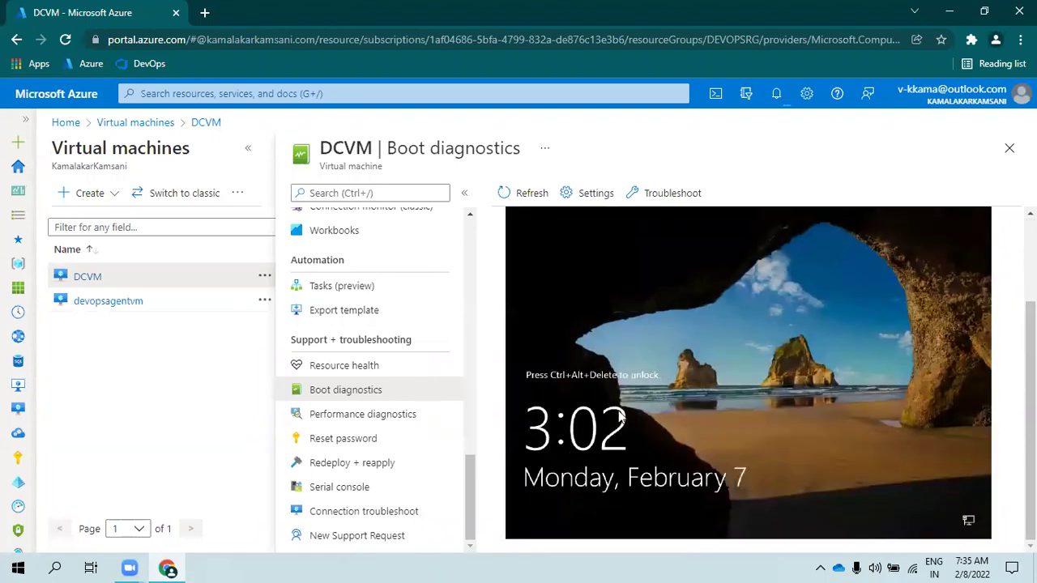
pyautogui.click(84, 303)
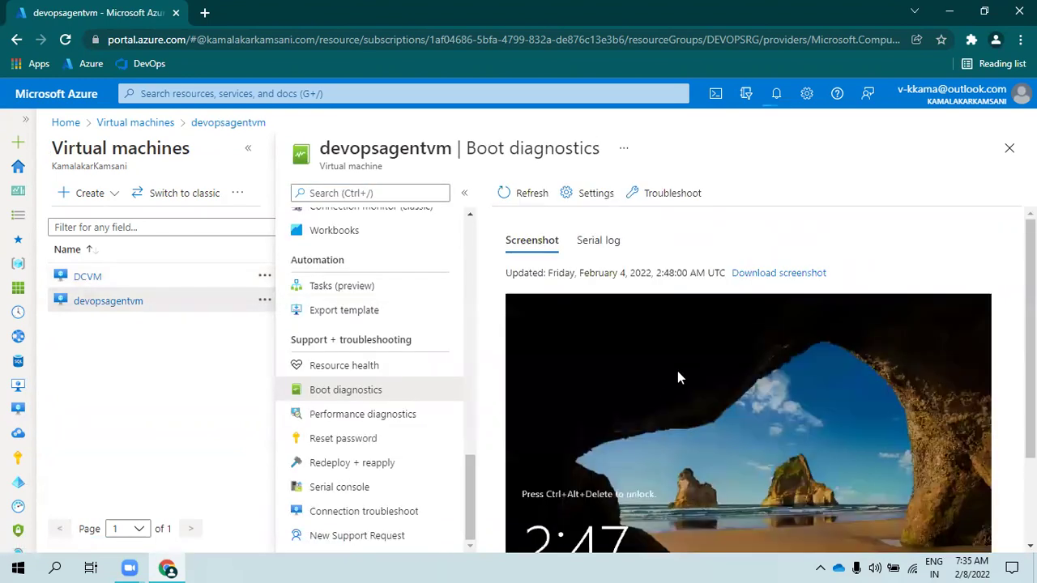
pyautogui.scroll(-2, 662, 417)
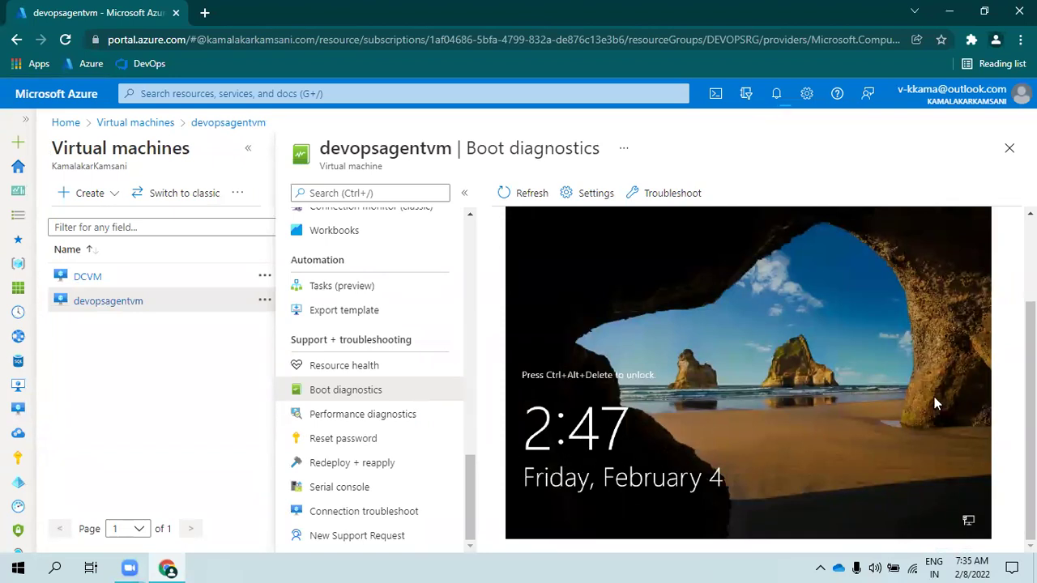
pyautogui.click(530, 194)
pyautogui.scroll(3, 748, 381)
pyautogui.scroll(-2, 748, 380)
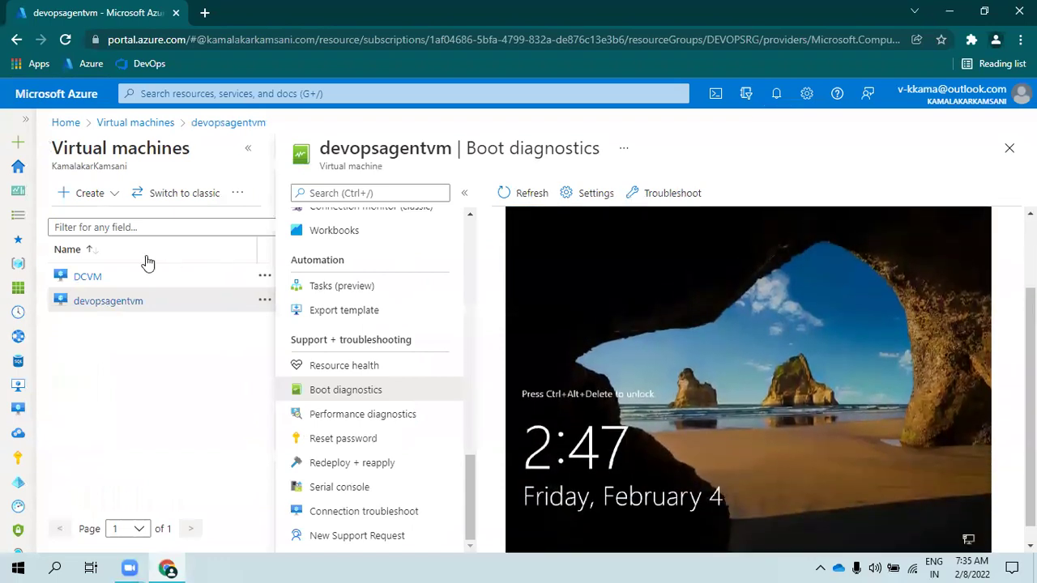
pyautogui.click(85, 277)
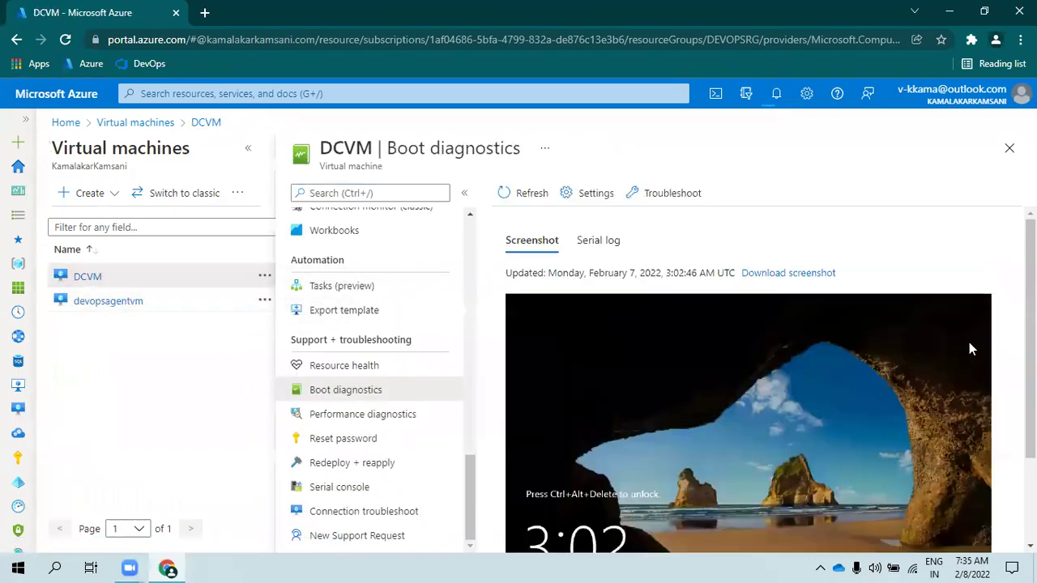
pyautogui.scroll(-2, 964, 356)
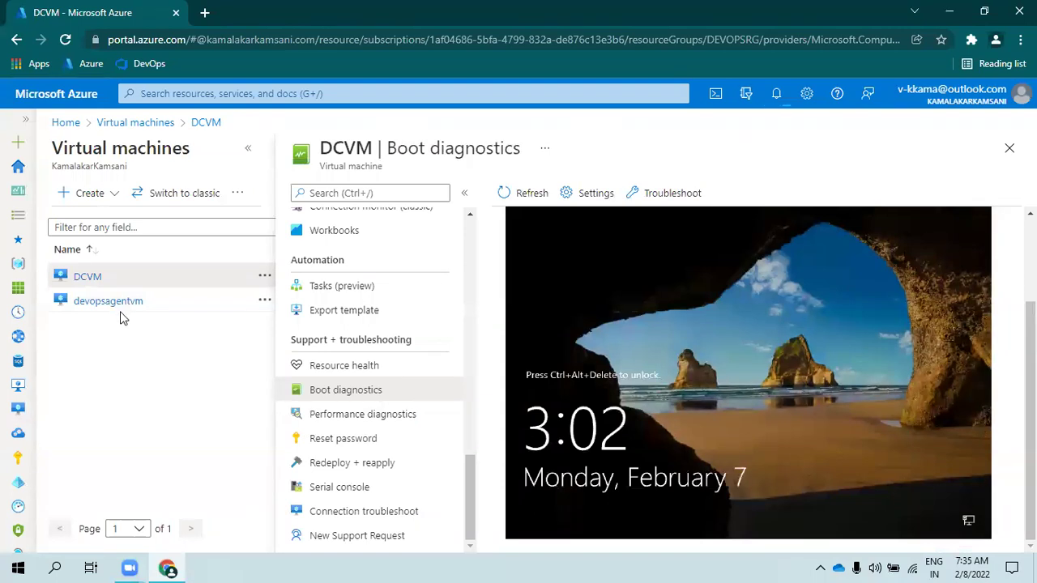
pyautogui.click(120, 308)
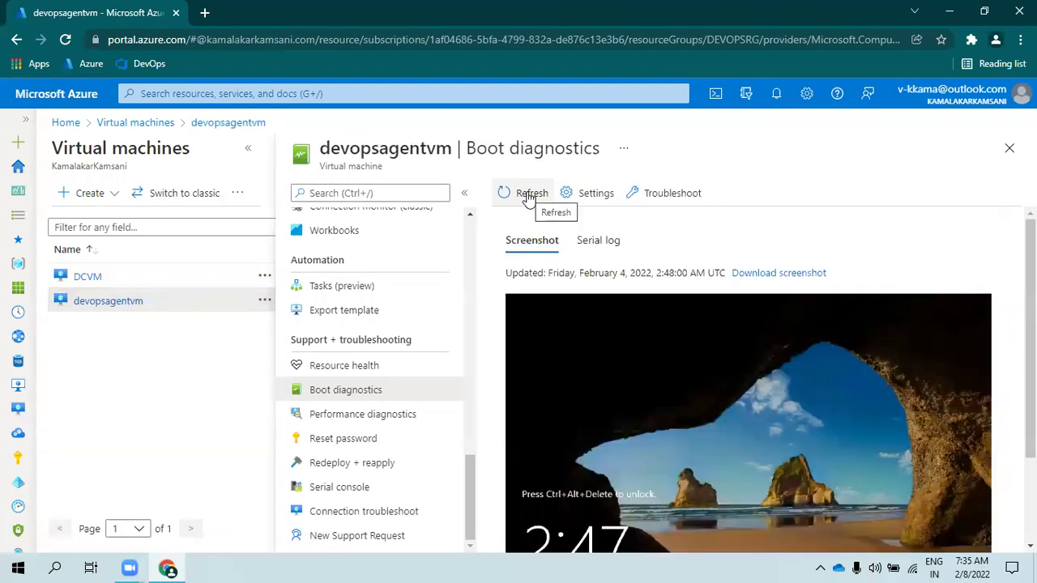
pyautogui.scroll(-2, 545, 387)
pyautogui.click(525, 197)
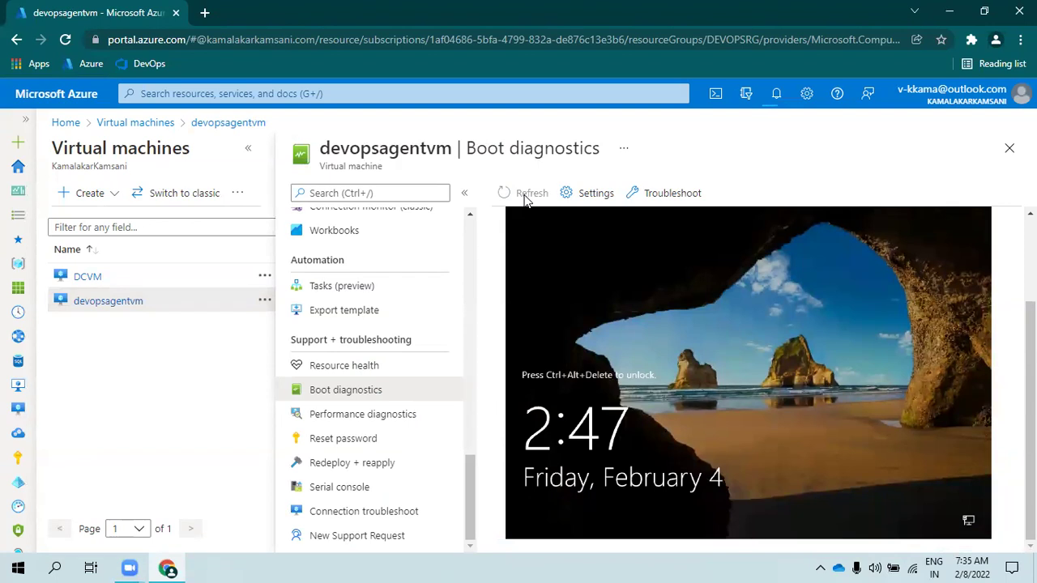
pyautogui.click(526, 198)
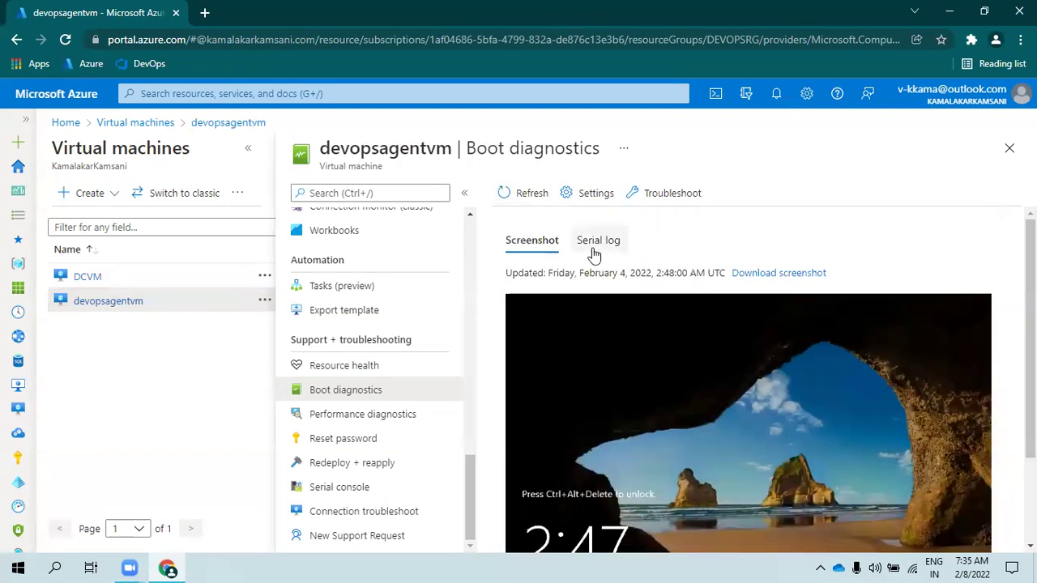
# - Read through devopsagentvm's Serial log, highlighting the SAC boot messages
pyautogui.click(597, 241)
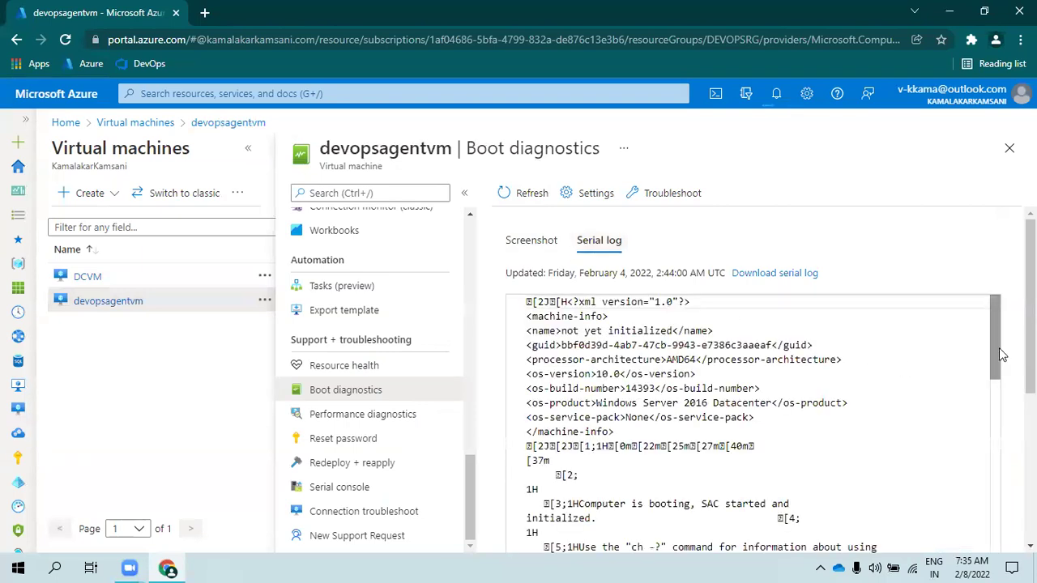
pyautogui.scroll(-10, 998, 348)
pyautogui.scroll(-4, 954, 392)
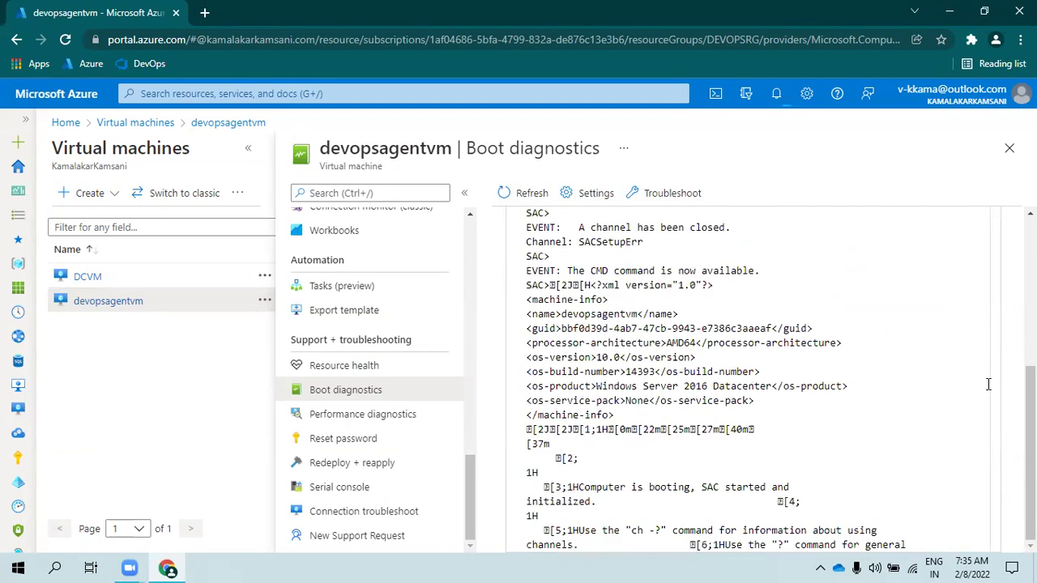
pyautogui.scroll(1, 997, 417)
pyautogui.moveTo(997, 411); pyautogui.dragTo(993, 560)
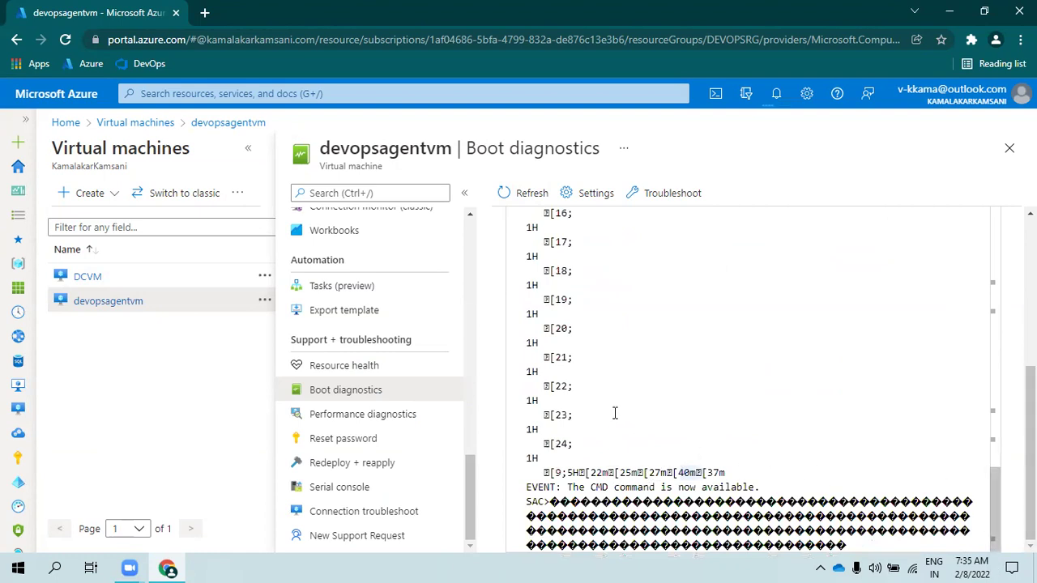
pyautogui.scroll(6, 613, 413)
pyautogui.scroll(1, 614, 413)
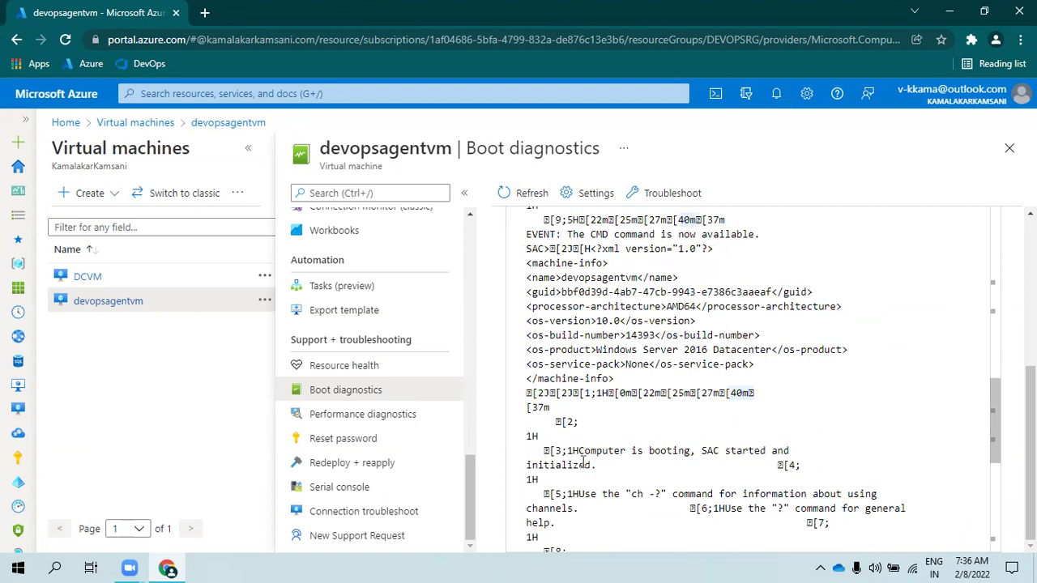
pyautogui.moveTo(555, 450); pyautogui.dragTo(896, 522)
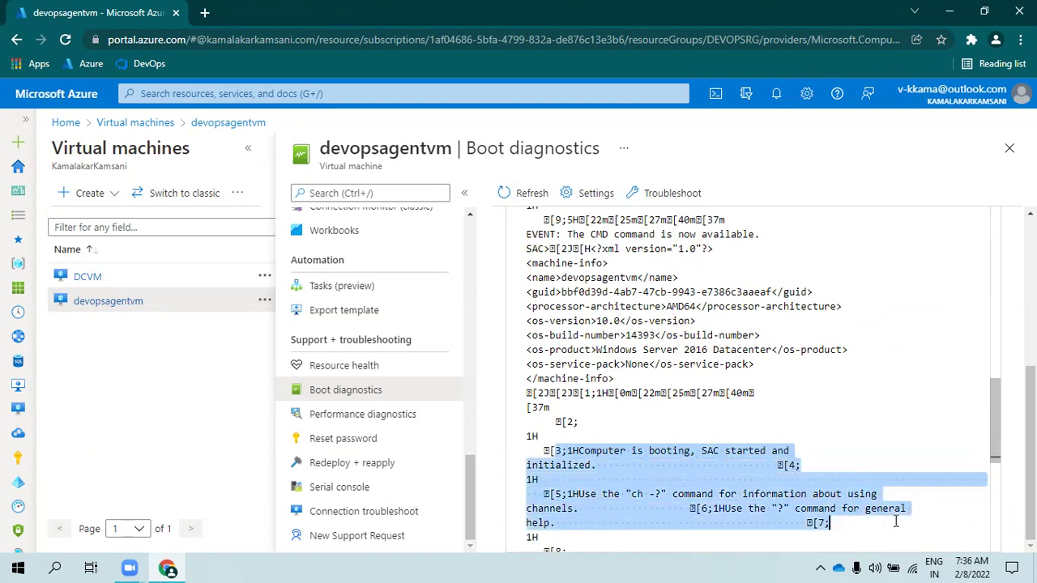
pyautogui.scroll(-2, 896, 522)
pyautogui.scroll(-3, 896, 521)
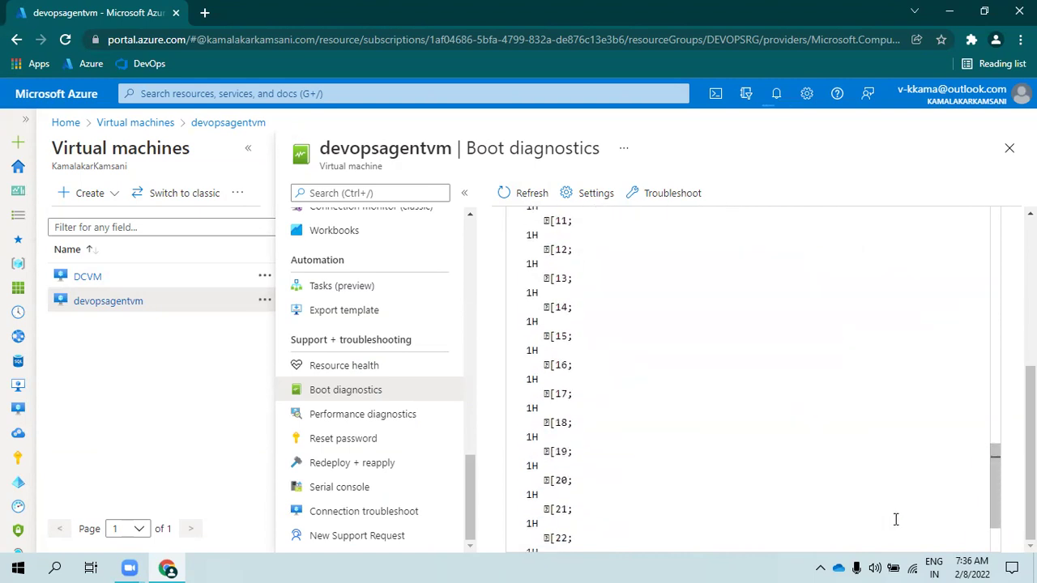
pyautogui.scroll(3, 884, 512)
pyautogui.scroll(-4, 702, 396)
pyautogui.scroll(5, 967, 343)
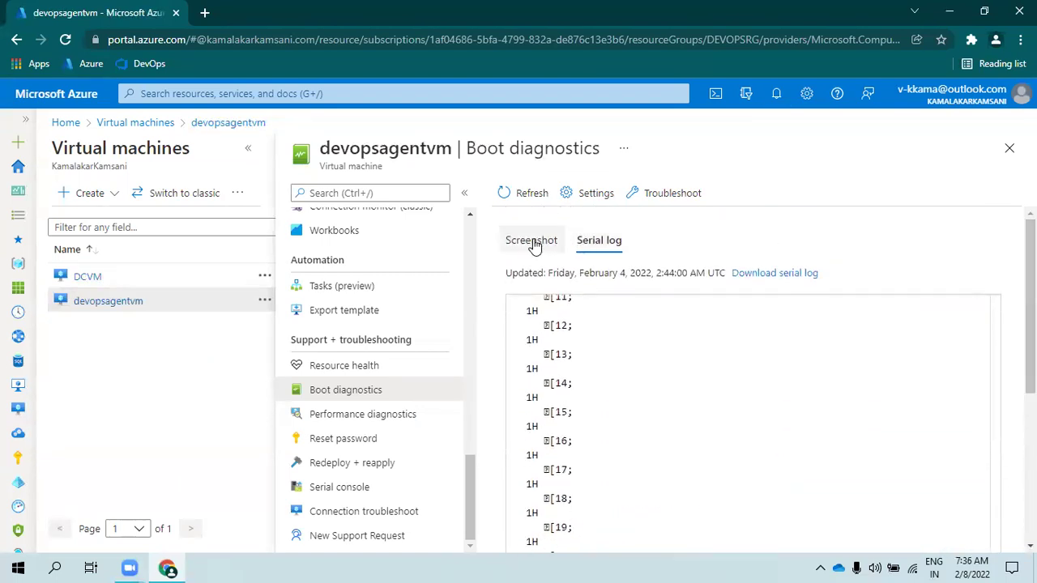
pyautogui.click(531, 240)
pyautogui.scroll(-2, 817, 458)
pyautogui.scroll(1, 615, 323)
pyautogui.click(532, 194)
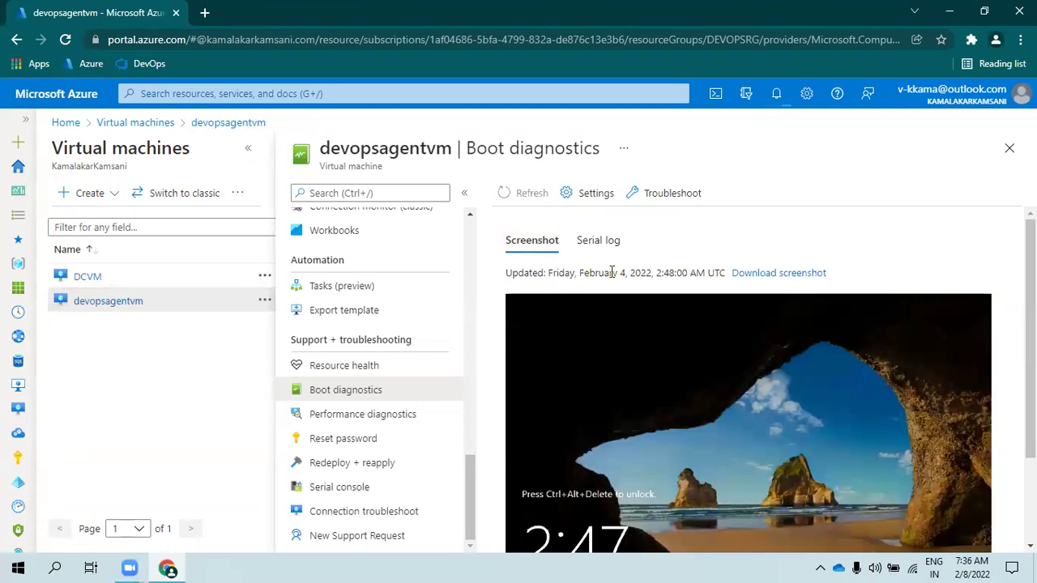
pyautogui.moveTo(504, 278); pyautogui.dragTo(703, 273)
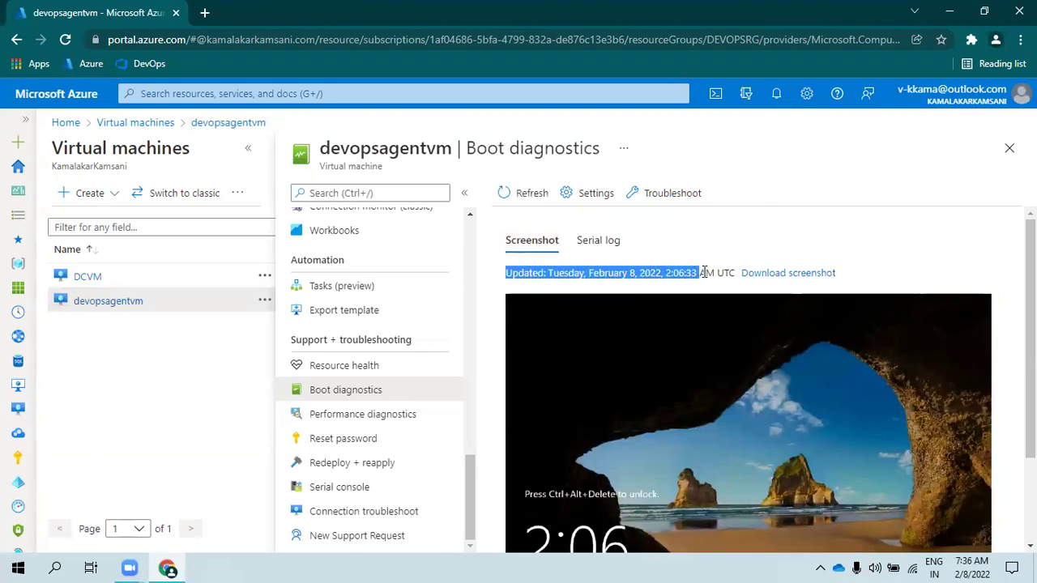
pyautogui.click(559, 273)
pyautogui.moveTo(512, 273); pyautogui.dragTo(673, 273)
pyautogui.click(526, 272)
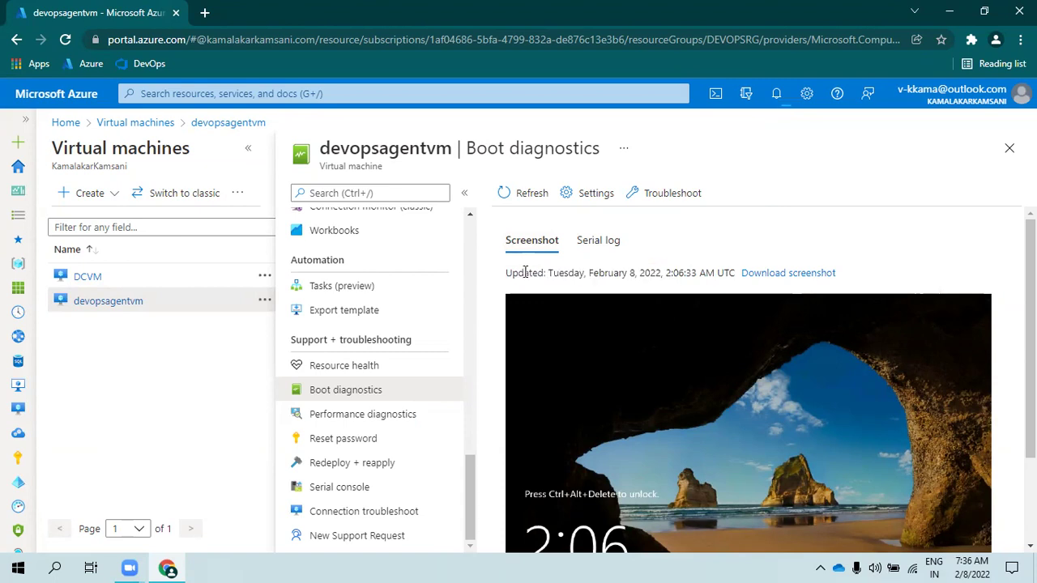
pyautogui.moveTo(515, 273); pyautogui.dragTo(622, 276)
pyautogui.scroll(-3, 745, 471)
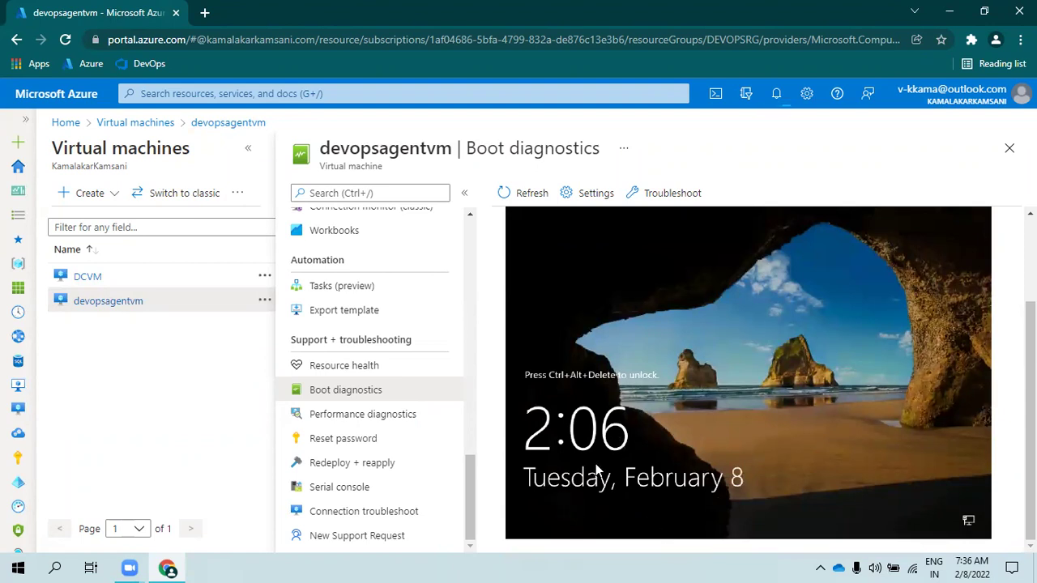
# - Open DCVM's boot diagnostics and check the screenshot's update time
pyautogui.click(84, 278)
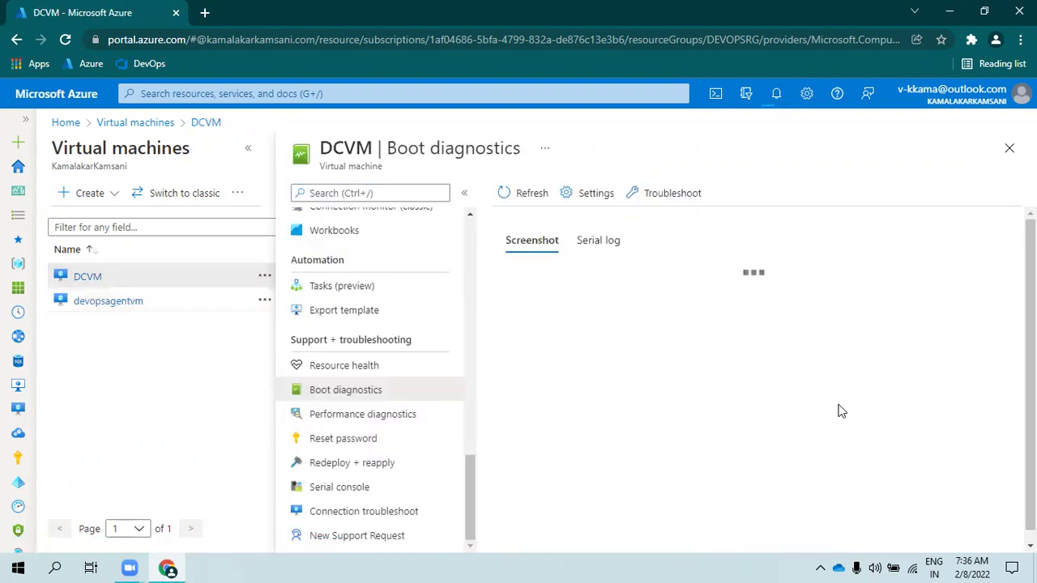
pyautogui.scroll(-2, 679, 421)
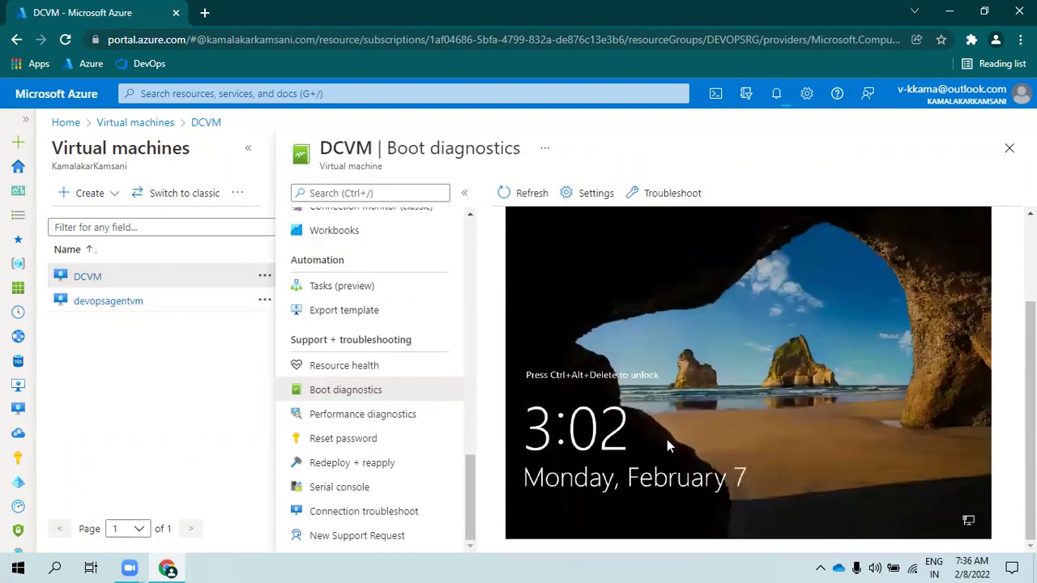
pyautogui.scroll(2, 666, 439)
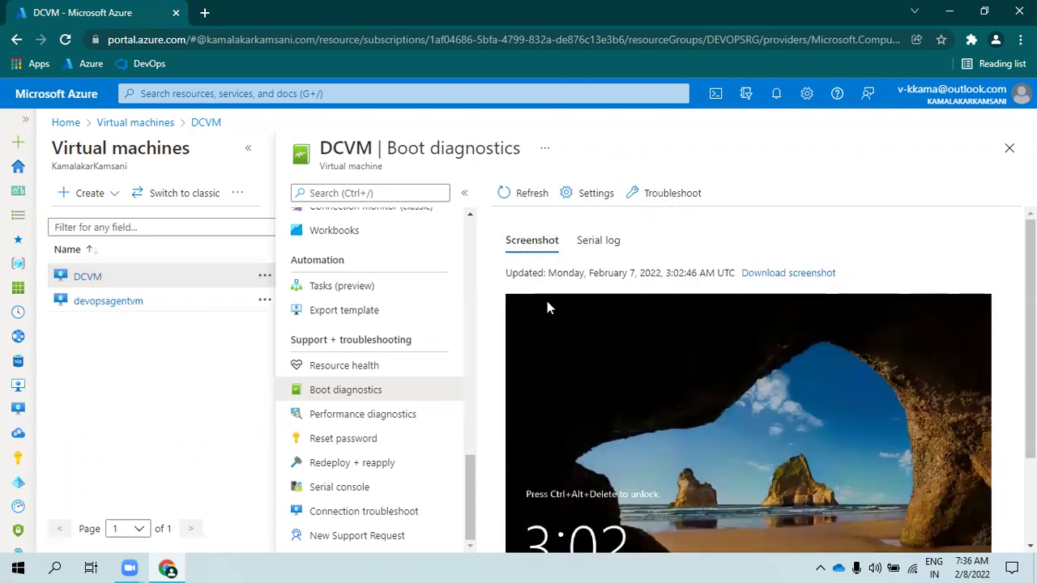
pyautogui.moveTo(525, 275); pyautogui.dragTo(727, 273)
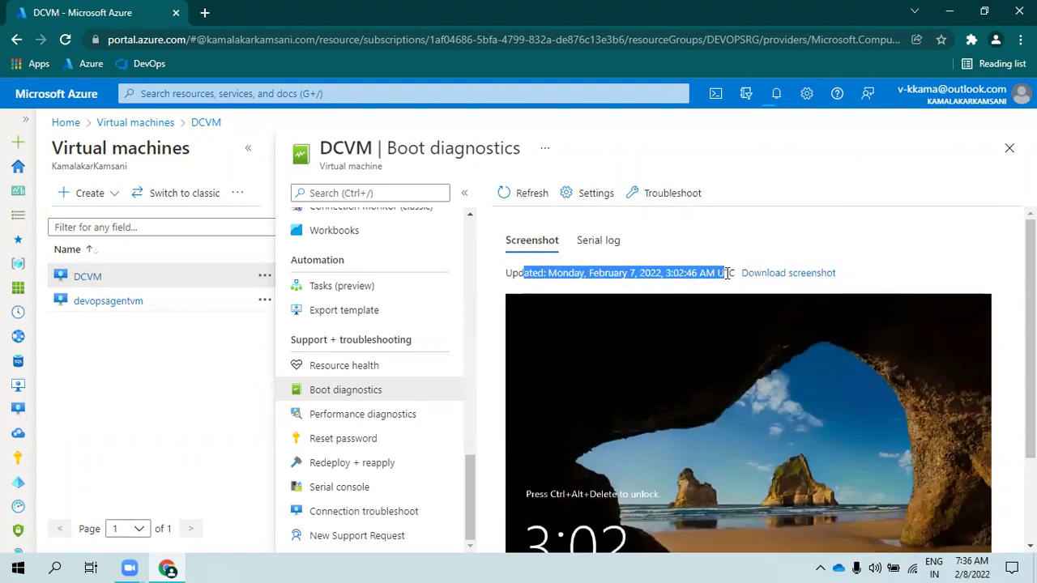
pyautogui.click(621, 273)
# - Refresh DCVM's boot screenshot several times to get a newer image
pyautogui.click(528, 202)
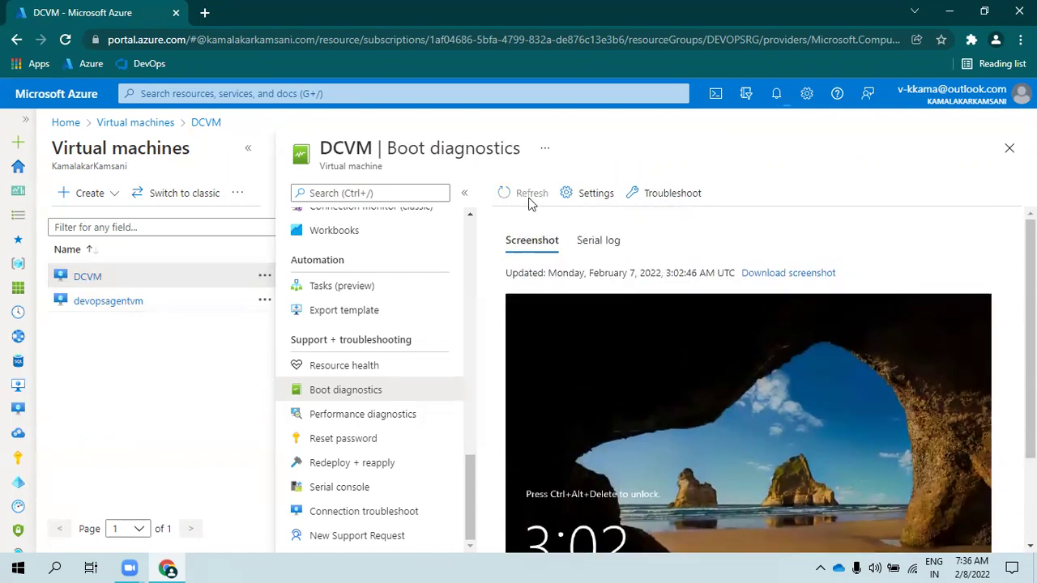
pyautogui.click(528, 202)
pyautogui.scroll(-2, 674, 486)
pyautogui.scroll(2, 572, 232)
pyautogui.click(528, 194)
pyautogui.scroll(-3, 686, 453)
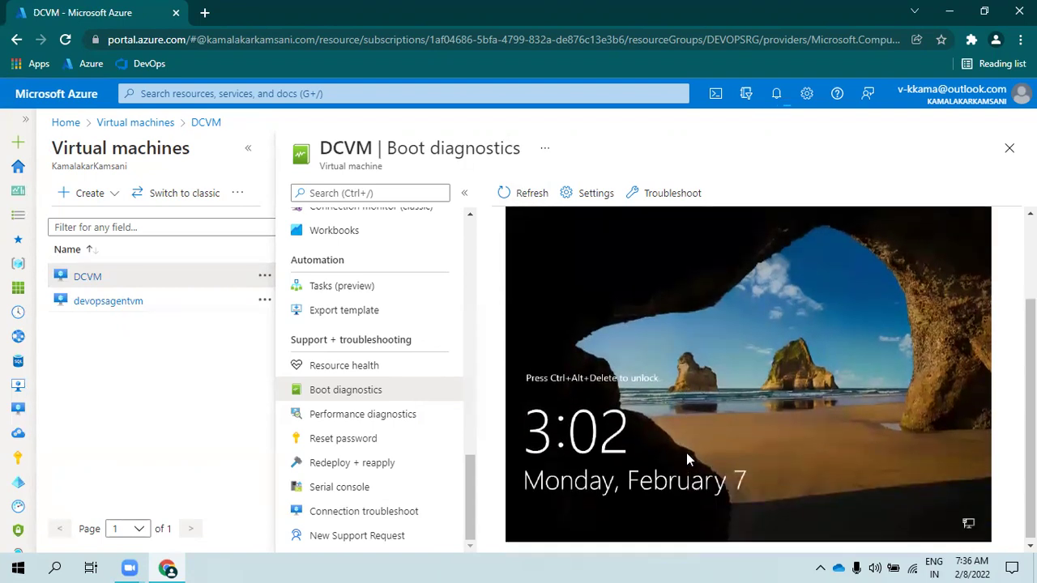
pyautogui.scroll(3, 686, 453)
pyautogui.click(514, 187)
pyautogui.scroll(-2, 657, 484)
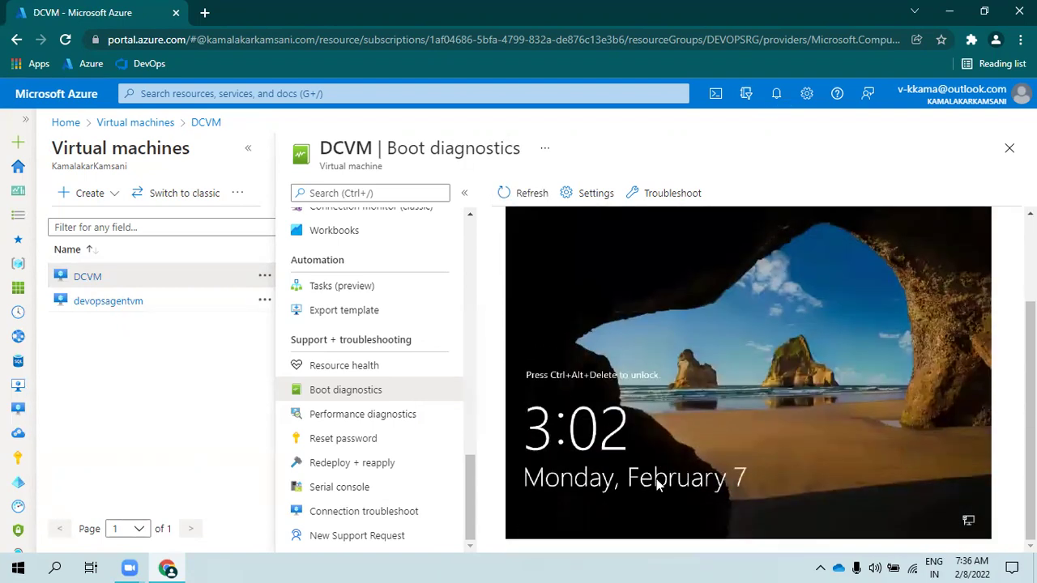
pyautogui.scroll(2, 657, 483)
pyautogui.click(529, 194)
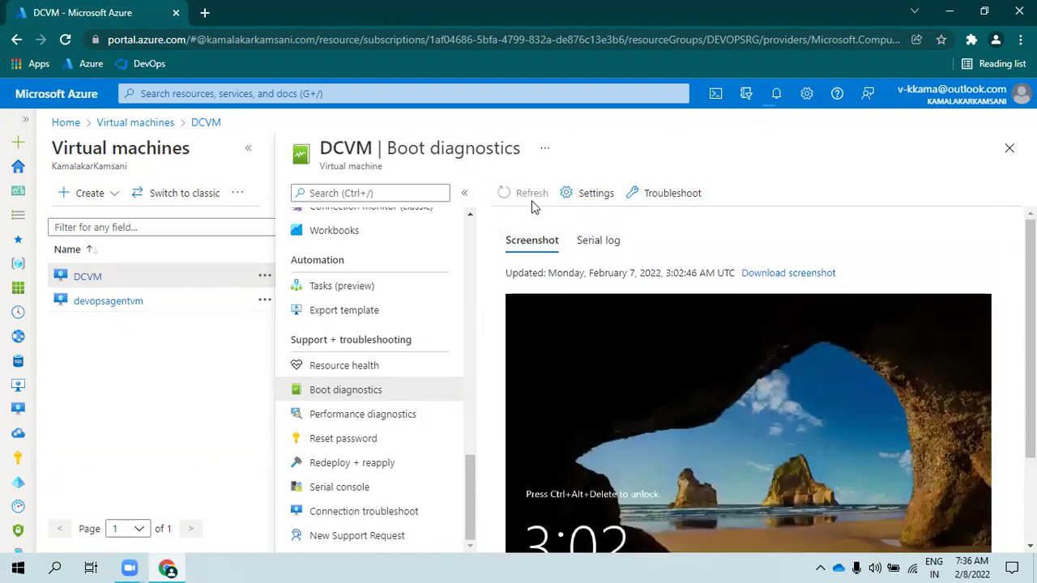
# - Read through DCVM's serial log output
pyautogui.click(598, 241)
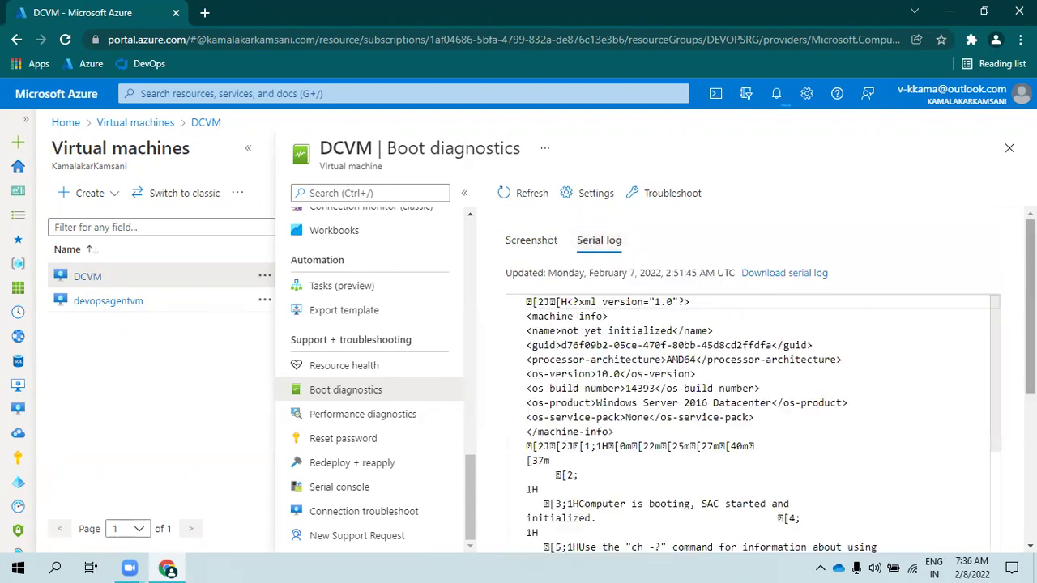
pyautogui.scroll(-2, 1010, 303)
pyautogui.scroll(-3, 996, 330)
pyautogui.scroll(3, 996, 331)
pyautogui.scroll(-4, 982, 476)
pyautogui.scroll(-4, 982, 475)
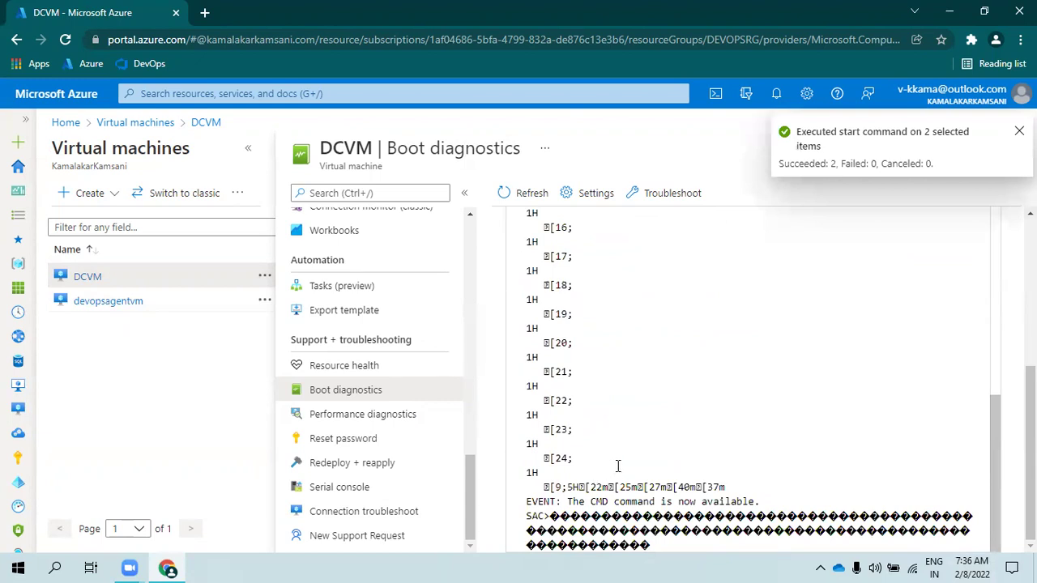
pyautogui.scroll(3, 617, 465)
pyautogui.scroll(3, 625, 453)
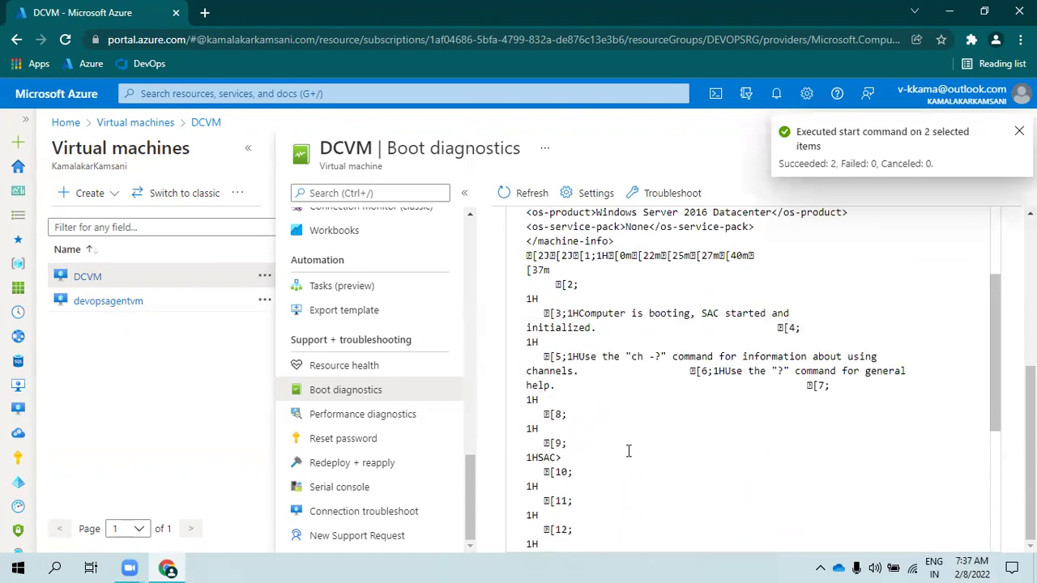
pyautogui.scroll(5, 628, 450)
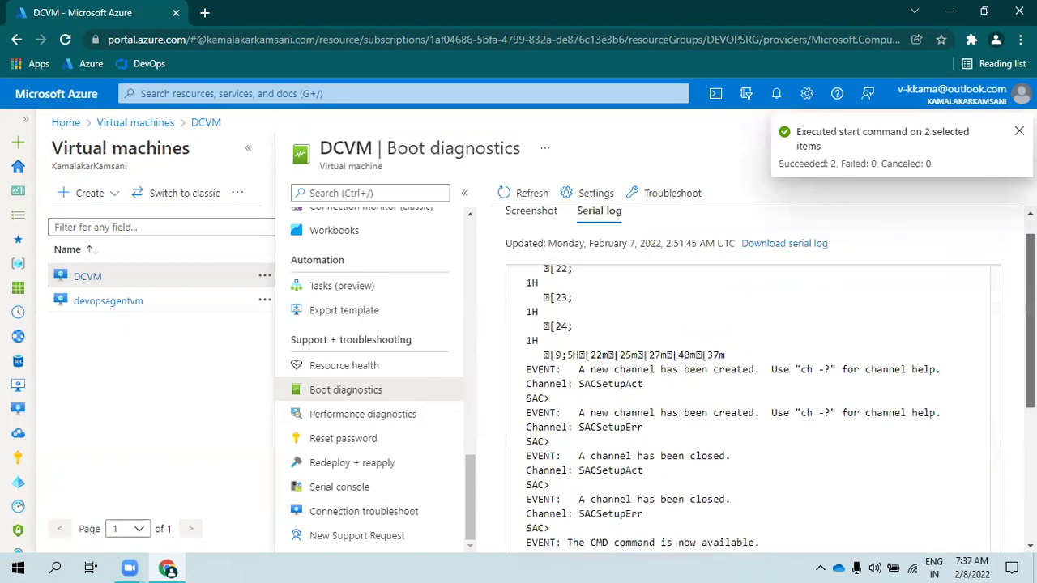
# - Go back to the screenshot, now a lock screen updated February 7, 2022, 3:02:46 AM UTC
pyautogui.click(528, 241)
pyautogui.click(529, 198)
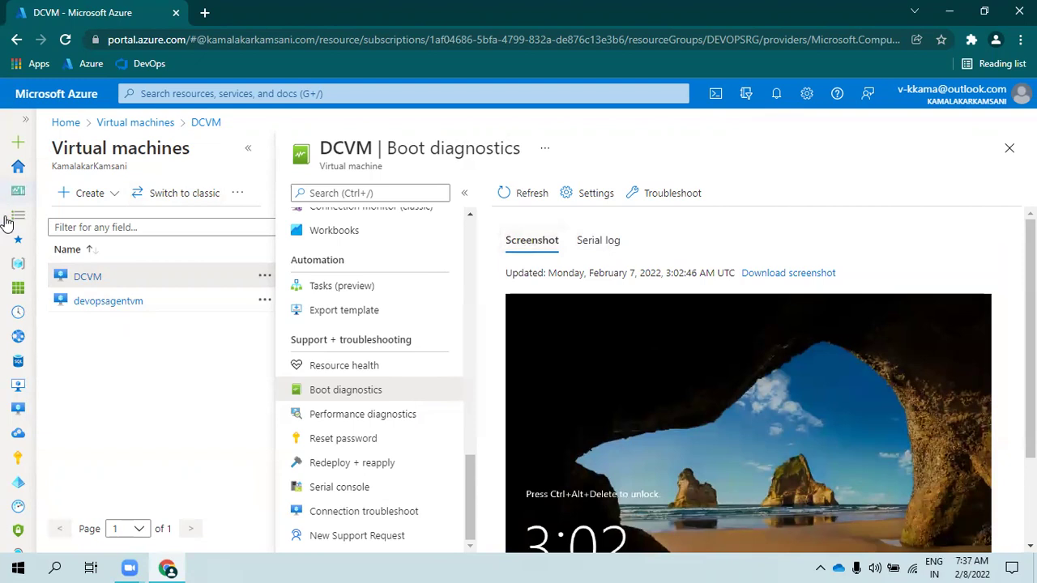
pyautogui.scroll(15, 394, 325)
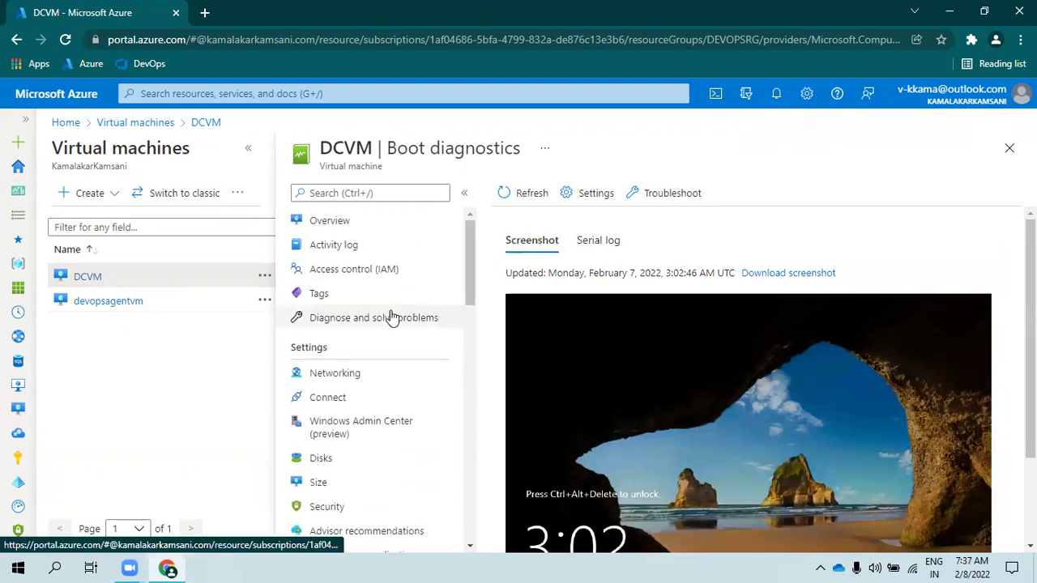
# - Show DCVM's boot diagnostics on its own page and refresh the screenshot
pyautogui.click(88, 63)
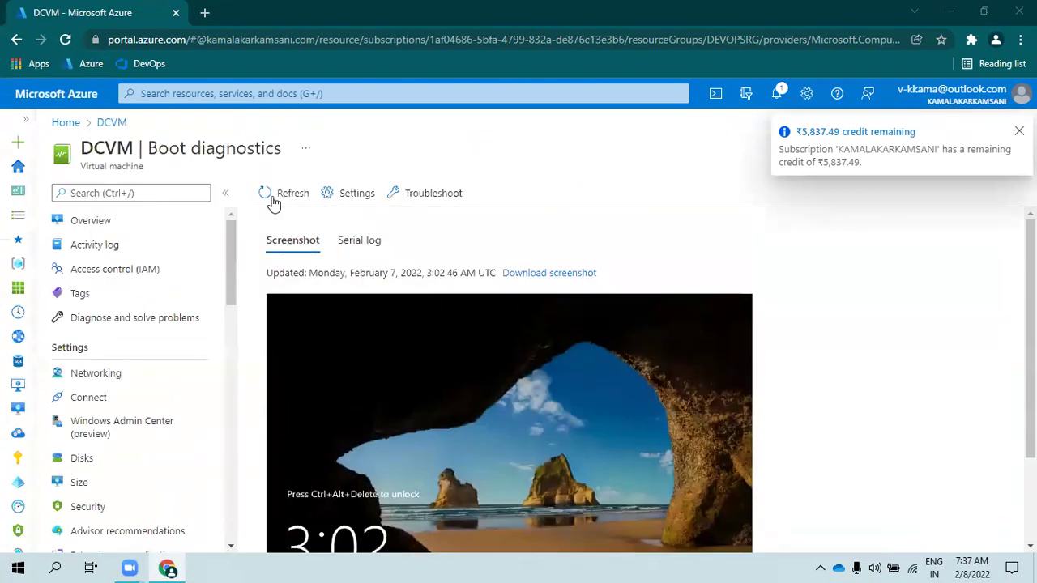
pyautogui.click(277, 190)
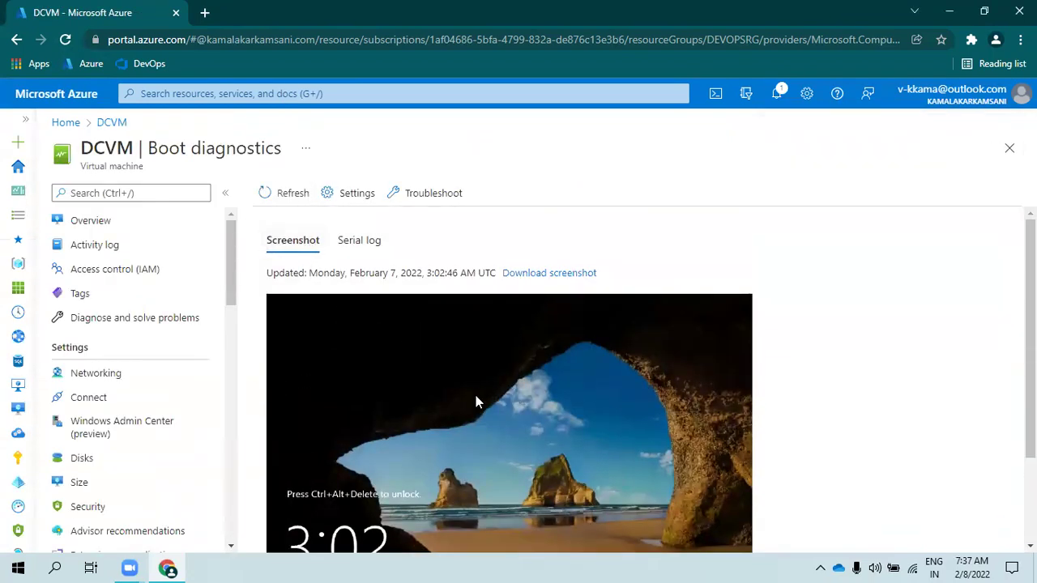
pyautogui.scroll(-1, 476, 395)
pyautogui.scroll(1, 471, 395)
pyautogui.scroll(-1, 518, 409)
pyautogui.scroll(1, 467, 404)
pyautogui.scroll(-1, 466, 412)
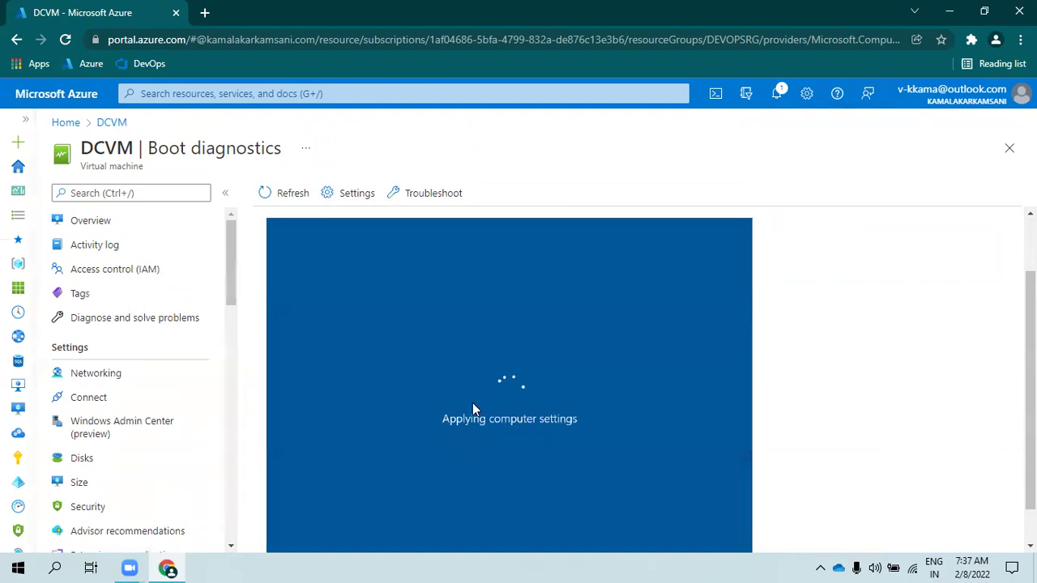
pyautogui.scroll(-1, 490, 366)
pyautogui.scroll(2, 581, 383)
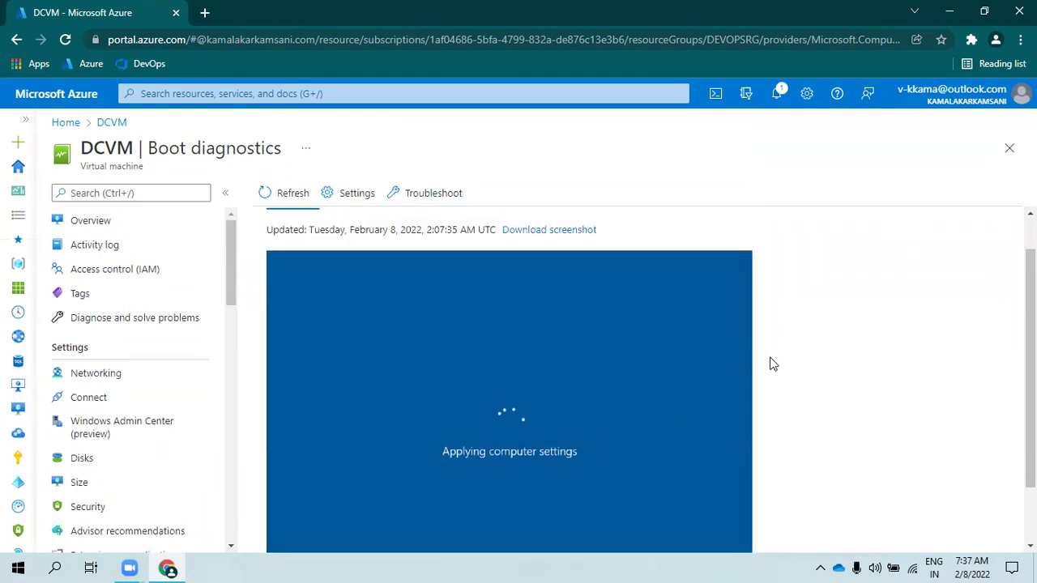
pyautogui.click(290, 198)
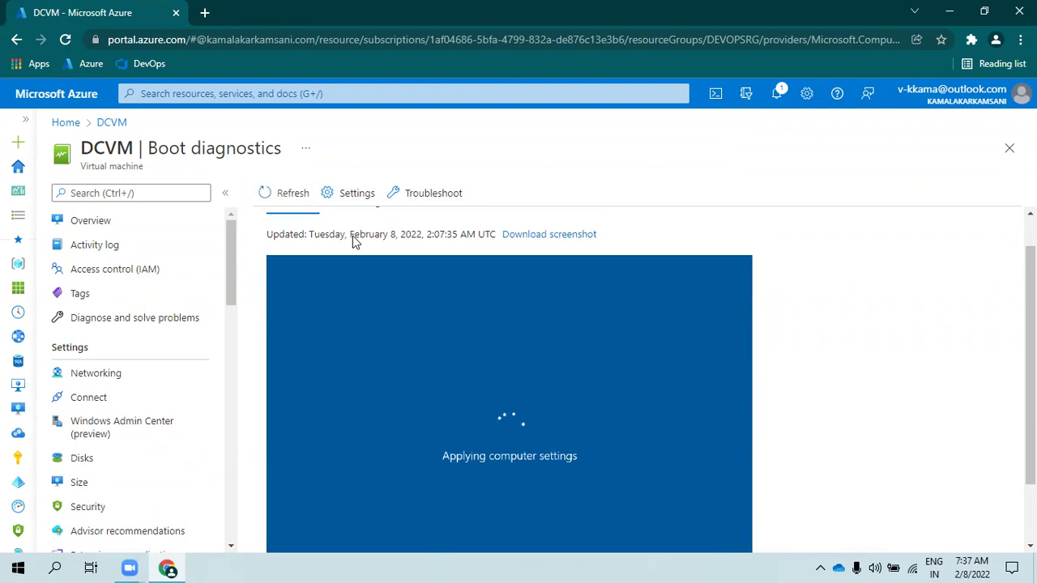
pyautogui.click(283, 202)
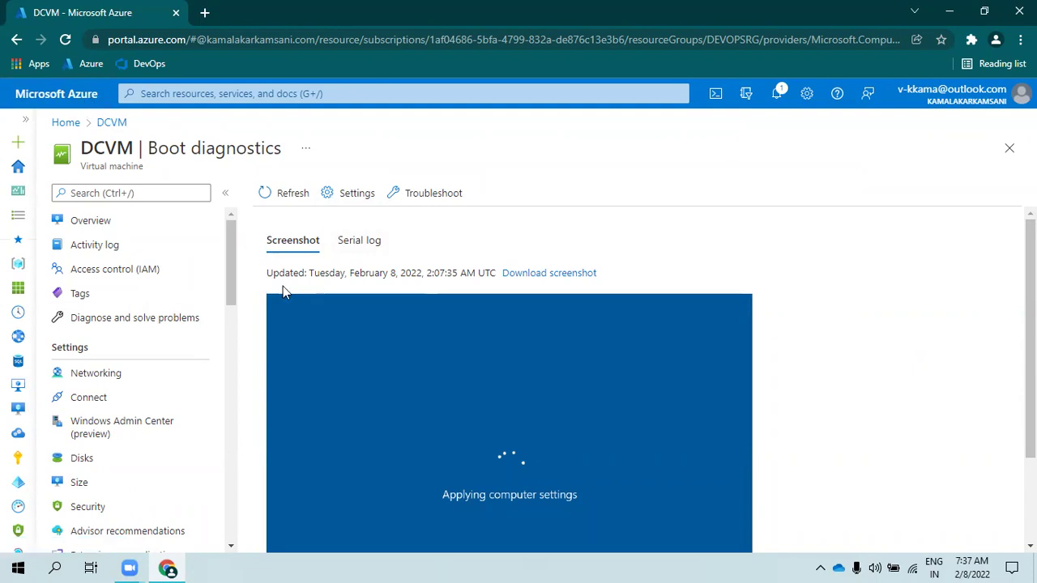
# - Keep refreshing until the February 8 lock screen appears, then return to portal Home
pyautogui.click(276, 195)
pyautogui.click(285, 198)
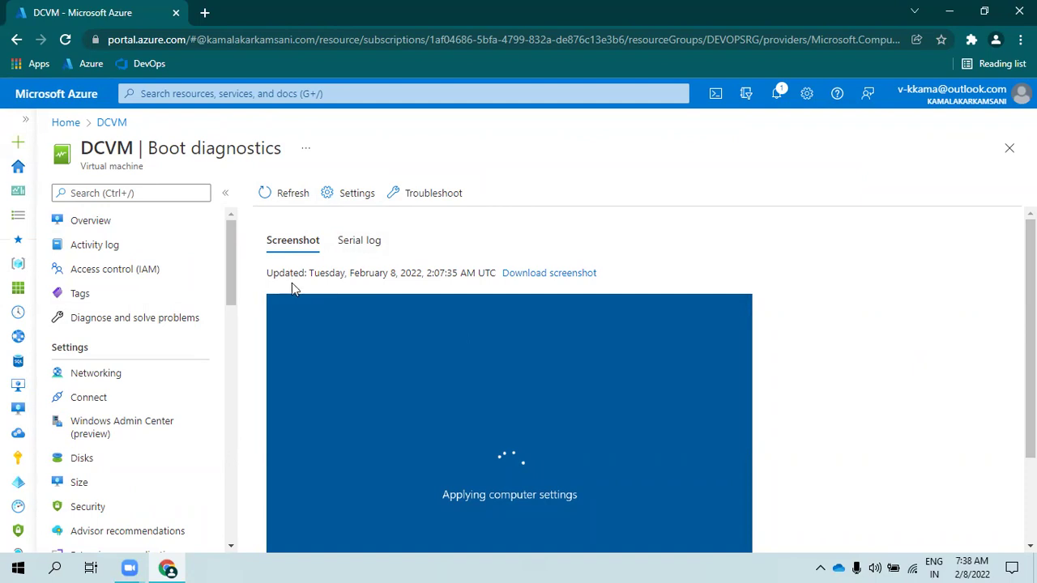
pyautogui.scroll(-2, 302, 361)
pyautogui.scroll(2, 339, 421)
pyautogui.scroll(-2, 345, 339)
pyautogui.scroll(2, 432, 419)
pyautogui.click(273, 201)
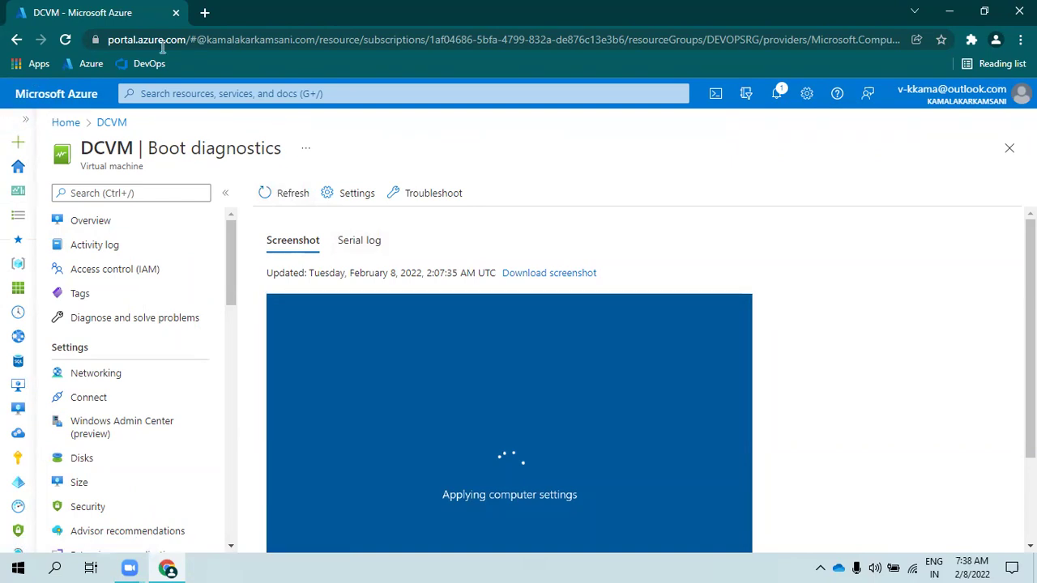
pyautogui.click(301, 199)
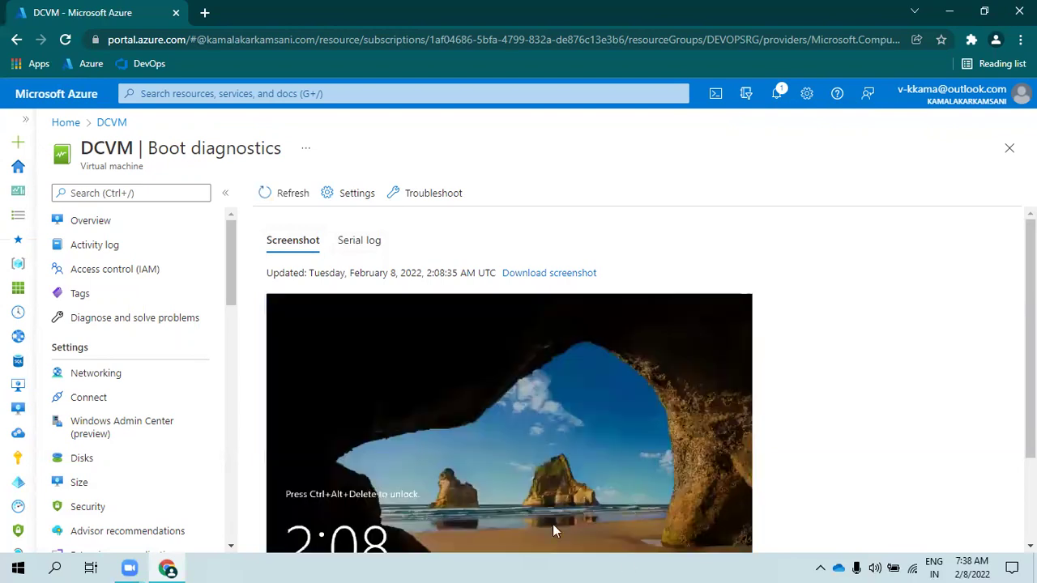
pyautogui.scroll(-1, 398, 439)
pyautogui.scroll(1, 395, 441)
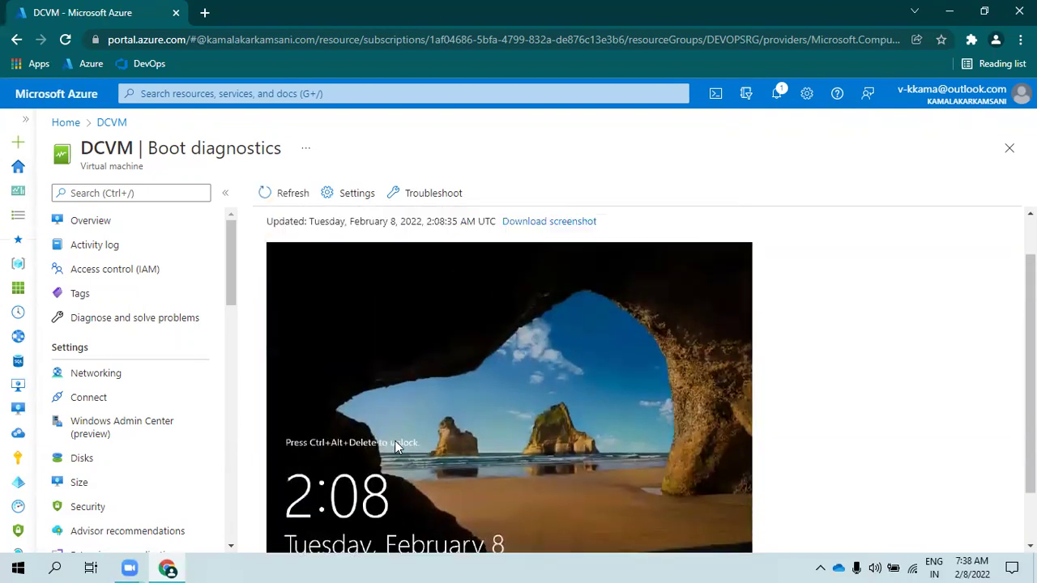
pyautogui.scroll(-2, 394, 440)
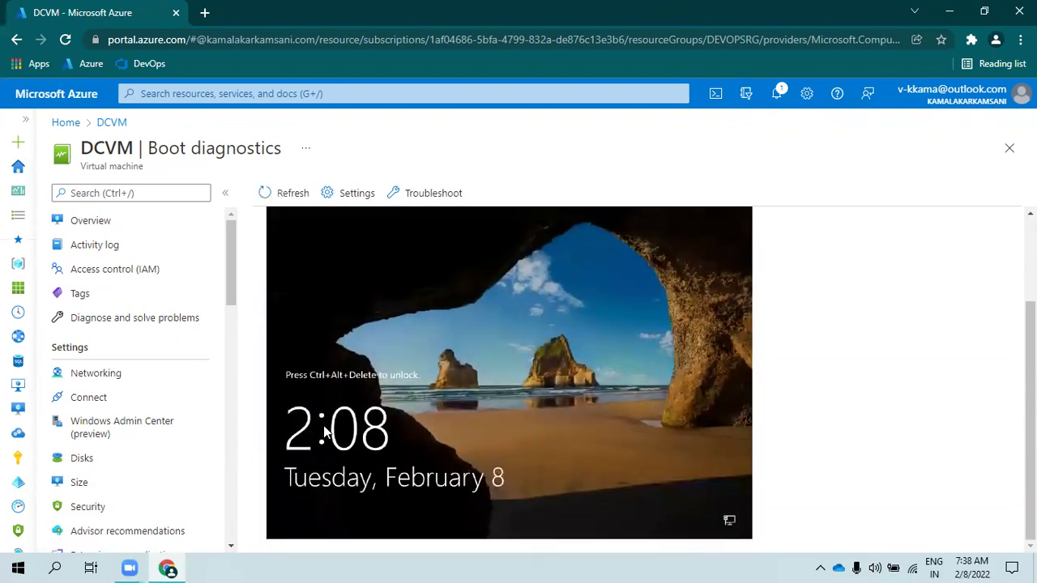
pyautogui.click(66, 95)
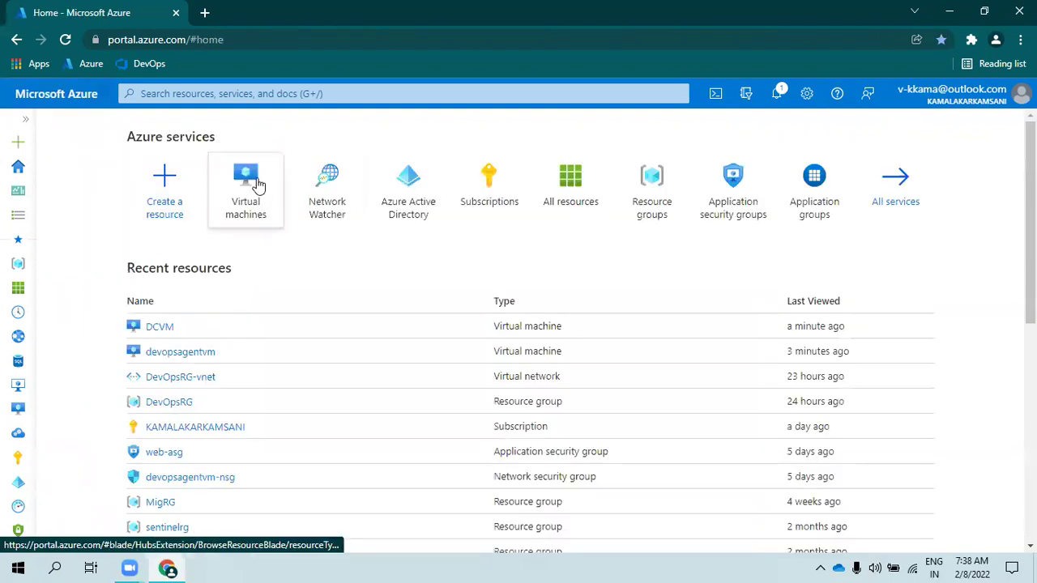
# - Open DCVM's overview from the virtual machines list and copy its public IP
pyautogui.click(251, 185)
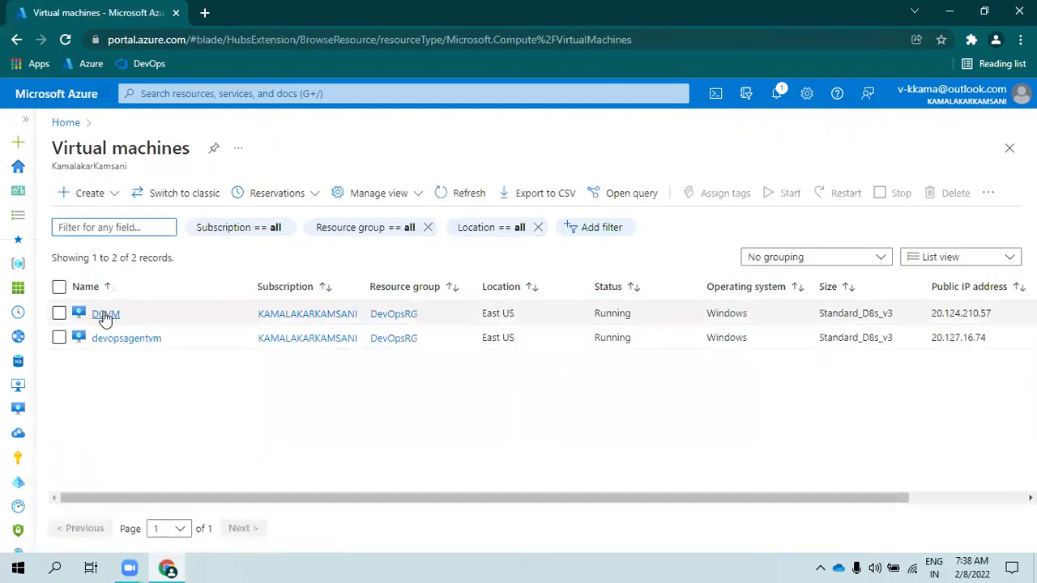
pyautogui.click(102, 315)
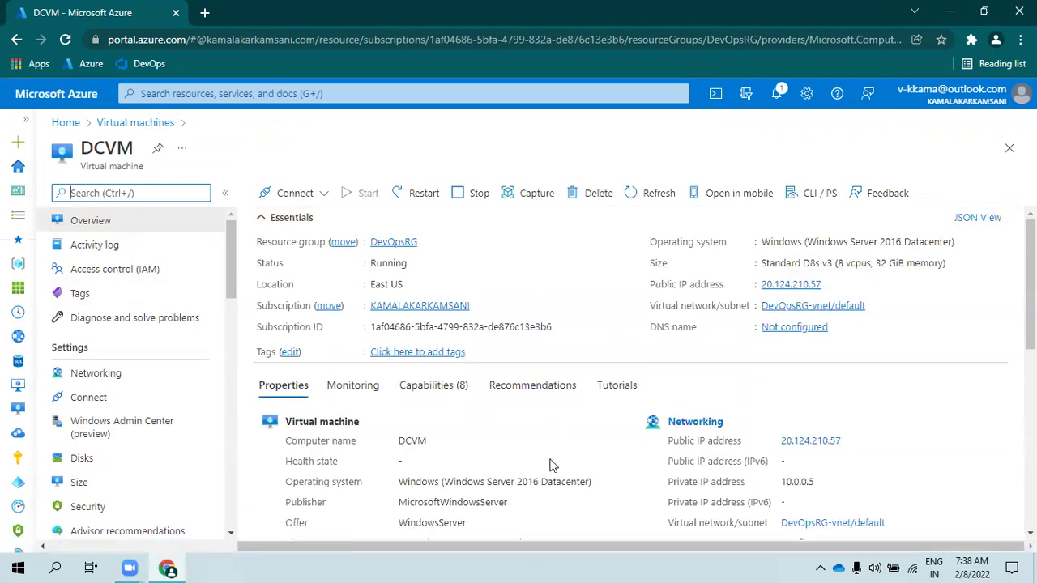
pyautogui.click(829, 285)
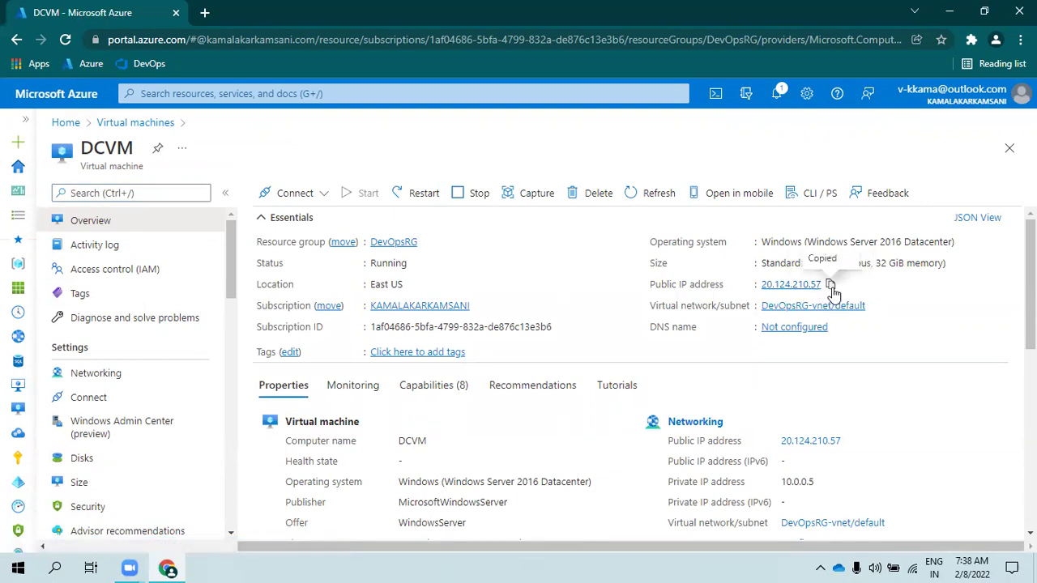
# - Launch mstsc with 20.124.210.57 filled in, then open the DCVM-ip configuration
pyautogui.press('super+r')
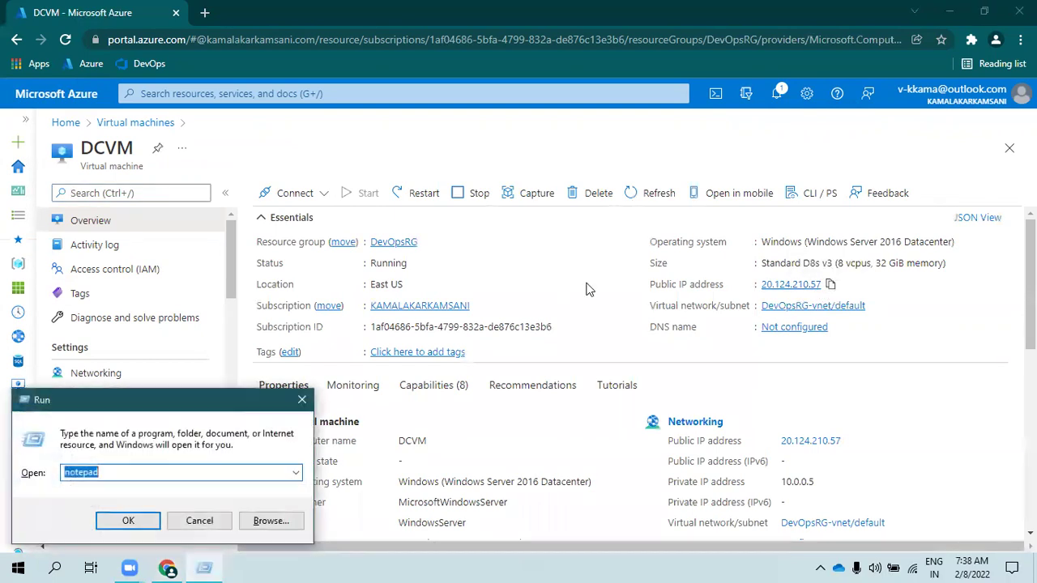
pyautogui.press('BackSpace')
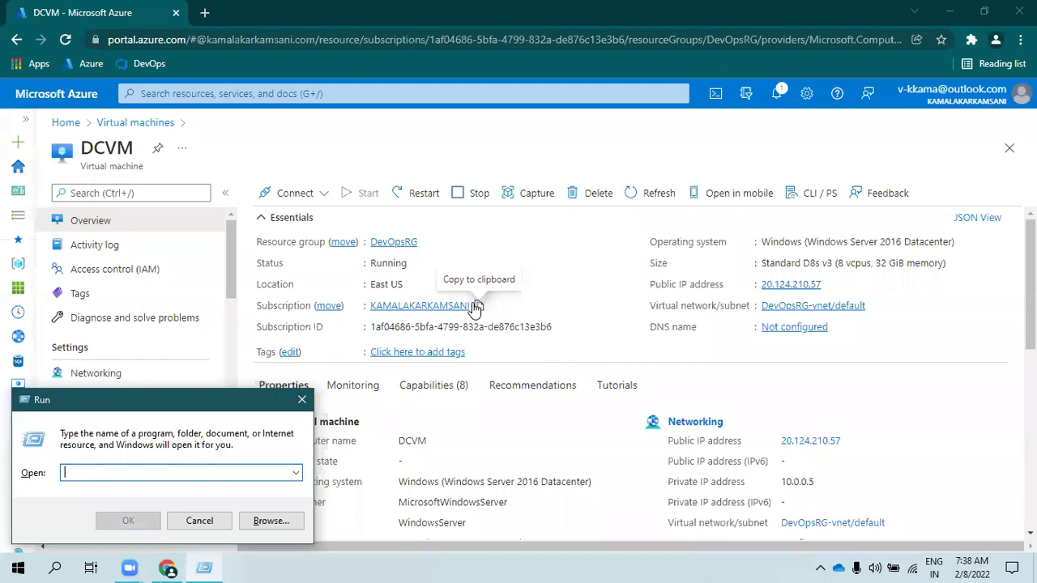
pyautogui.press('Down')
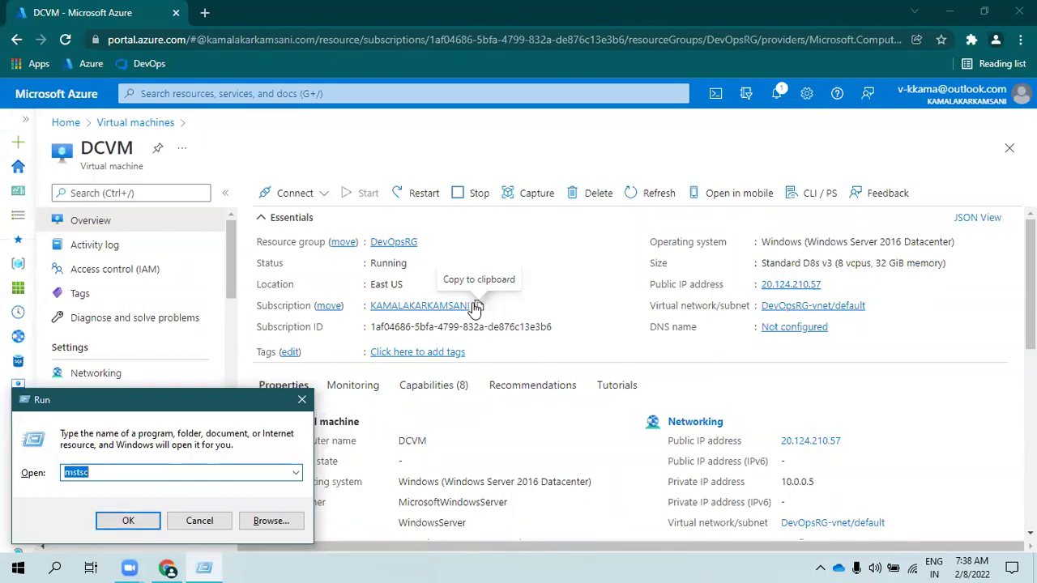
pyautogui.press('Return')
pyautogui.hotkey('ctrl', 'v')
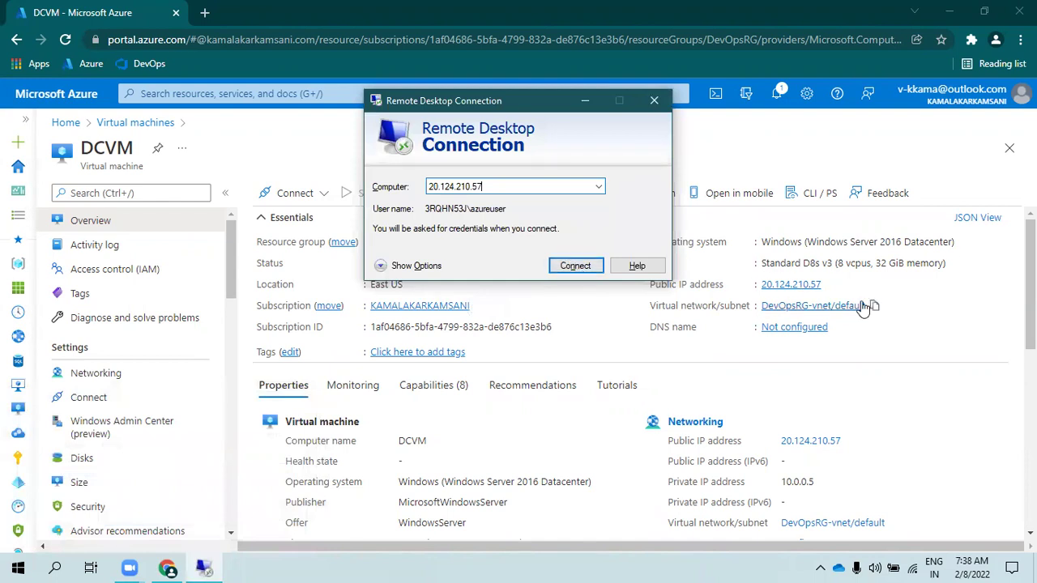
pyautogui.click(855, 264)
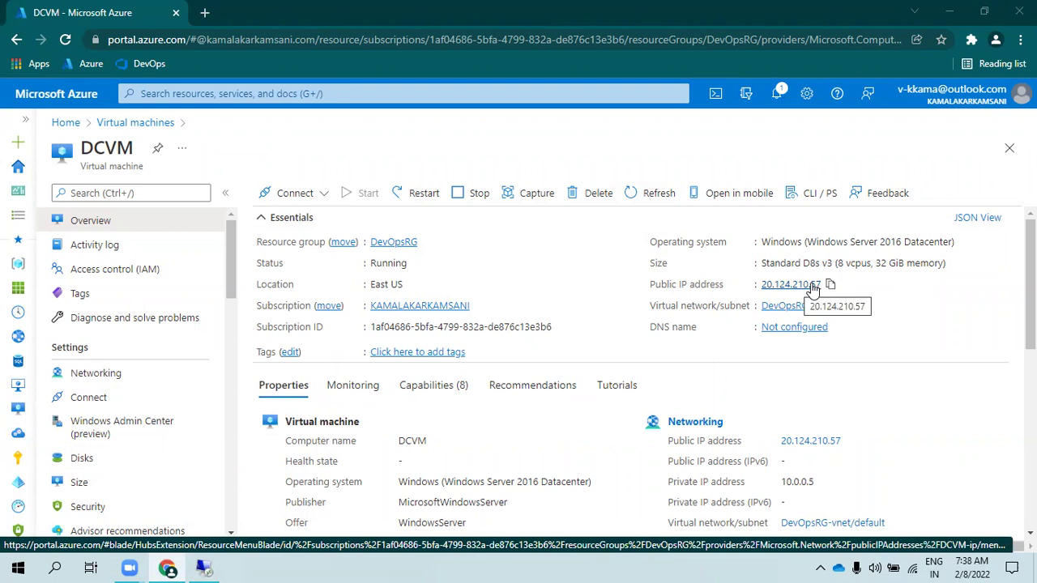
pyautogui.click(830, 285)
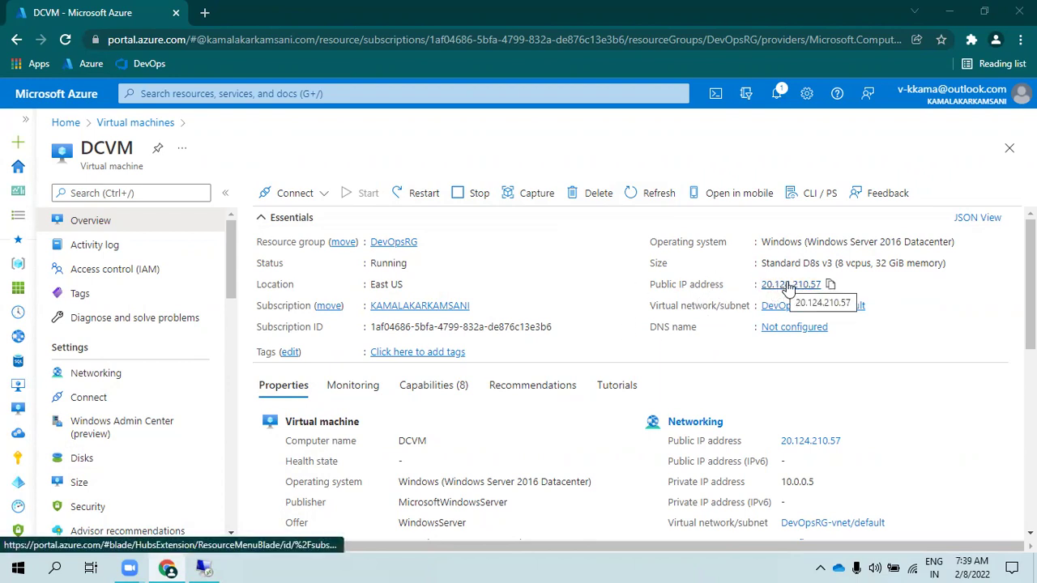
pyautogui.click(204, 568)
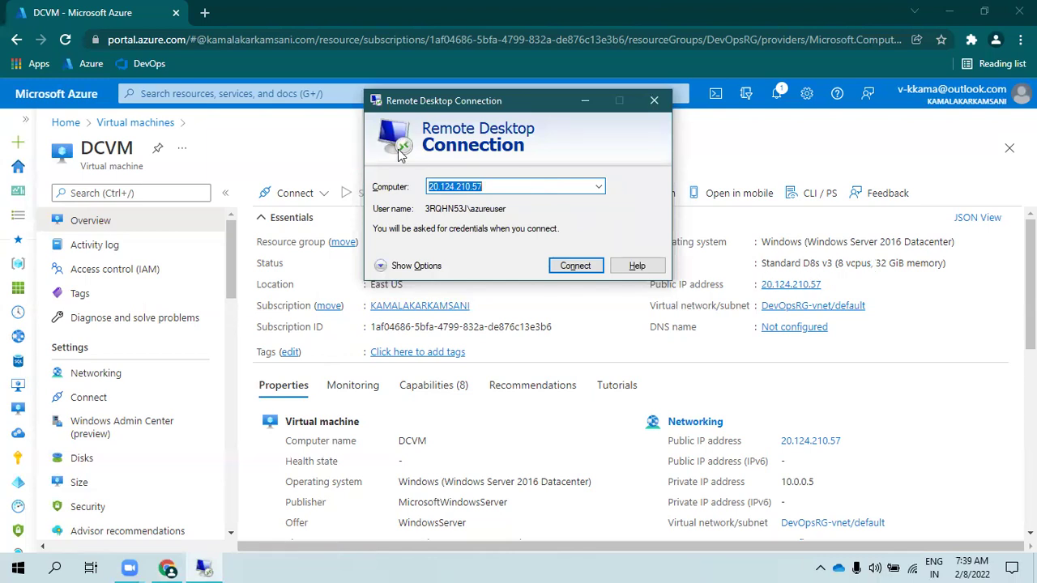
pyautogui.click(787, 285)
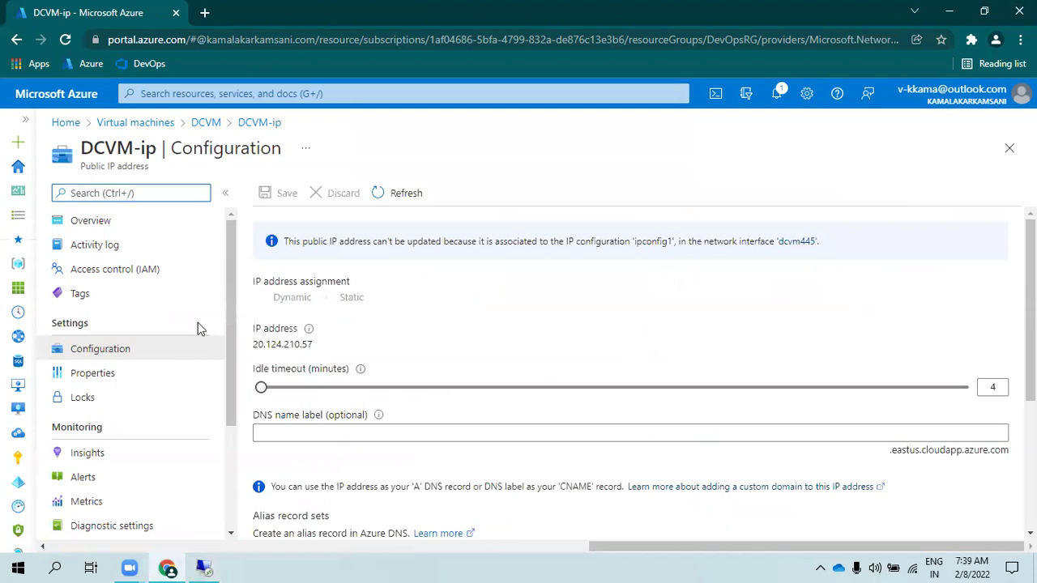
# - Connect via RDP to 20.124.210.57 with the administrator password, accepting the certificate
pyautogui.click(332, 302)
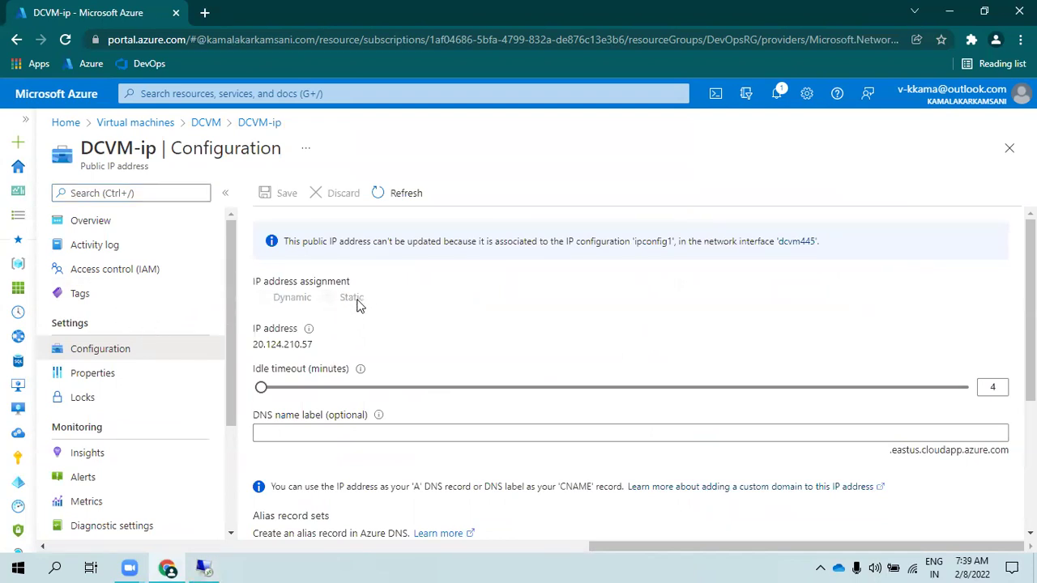
pyautogui.click(250, 123)
pyautogui.click(220, 567)
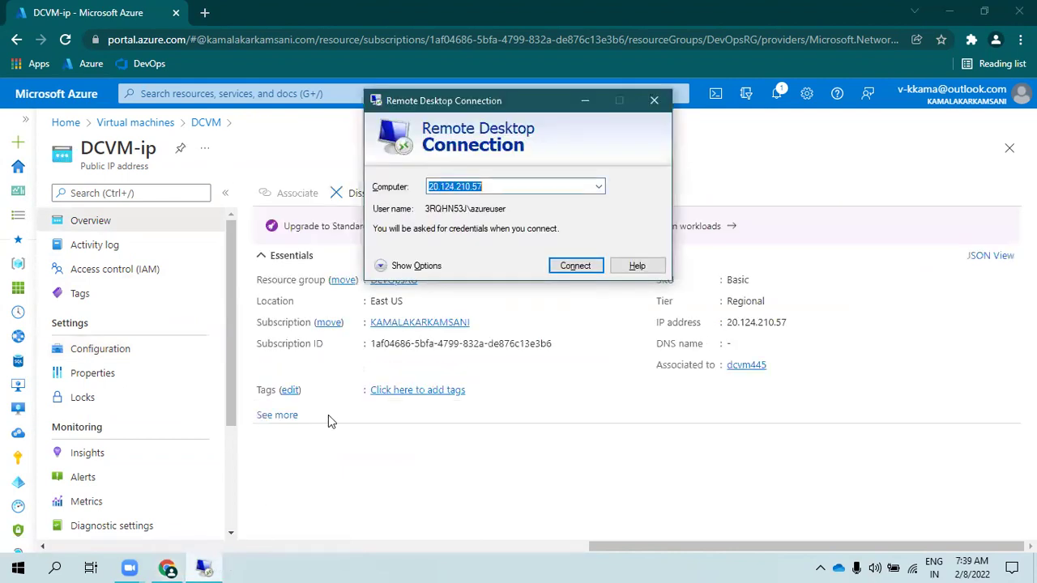
pyautogui.click(570, 265)
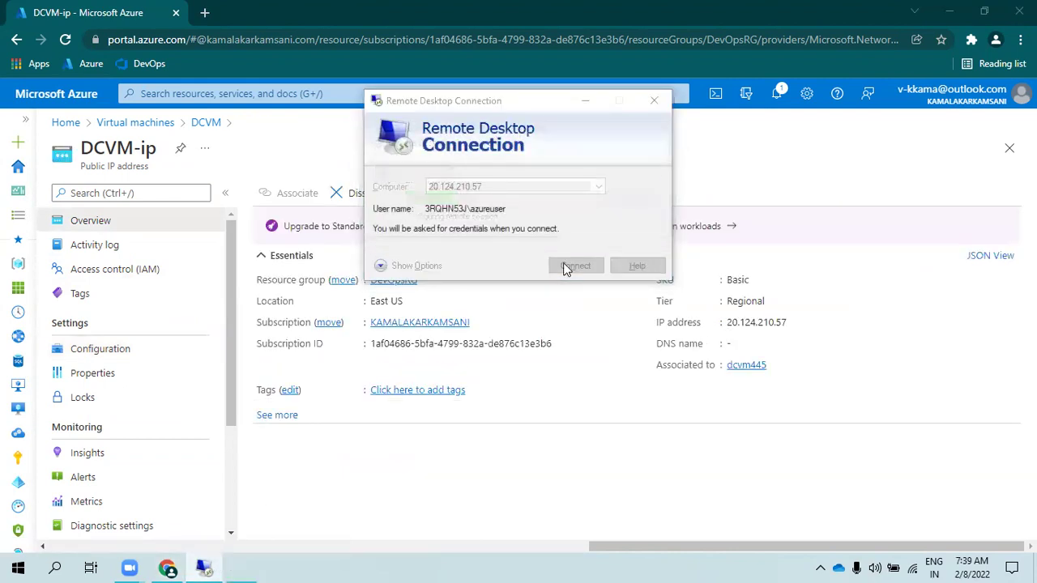
pyautogui.write('•••••••••••••')
pyautogui.press('Return')
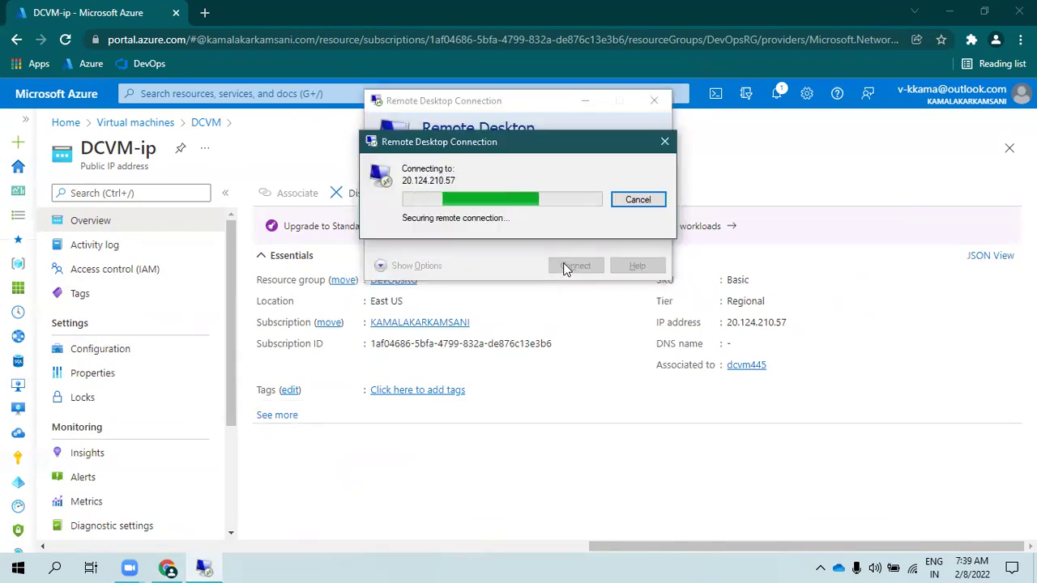
pyautogui.press('Return')
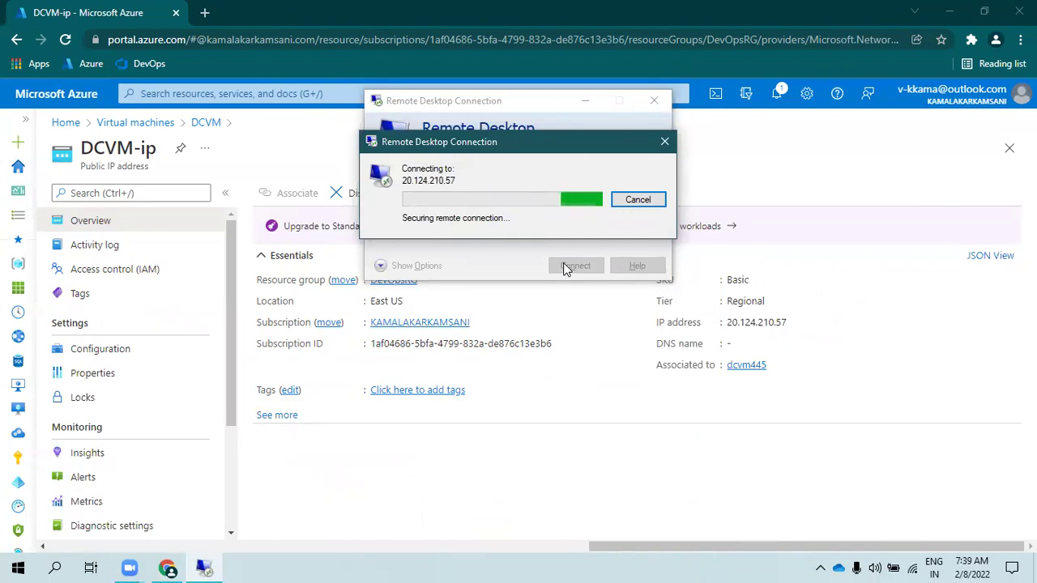
pyautogui.click(205, 122)
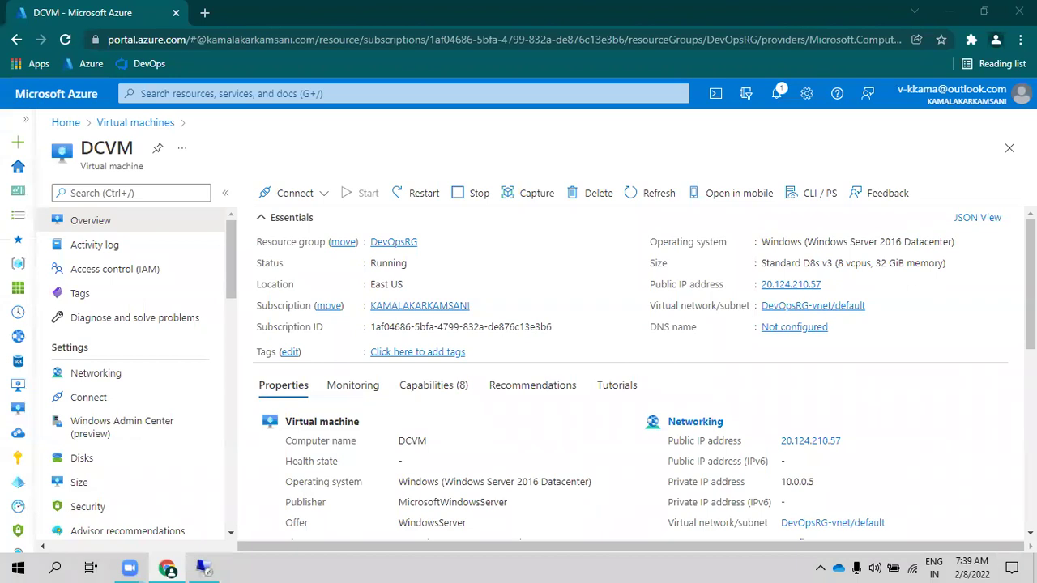
# - In the RDP session, close Server Manager and refresh the server desktop
pyautogui.click(204, 568)
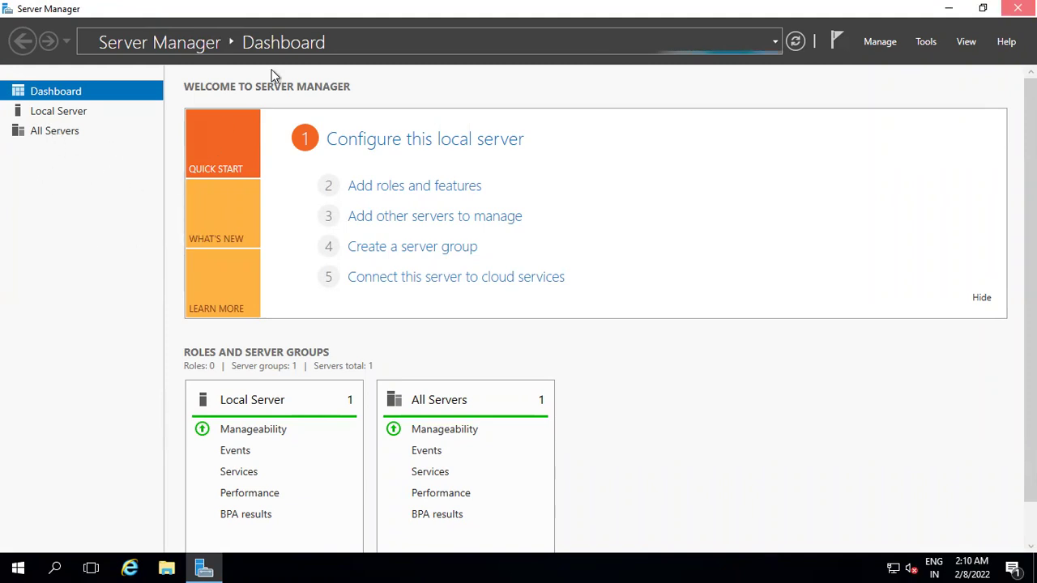
pyautogui.hotkey('alt', 'F4')
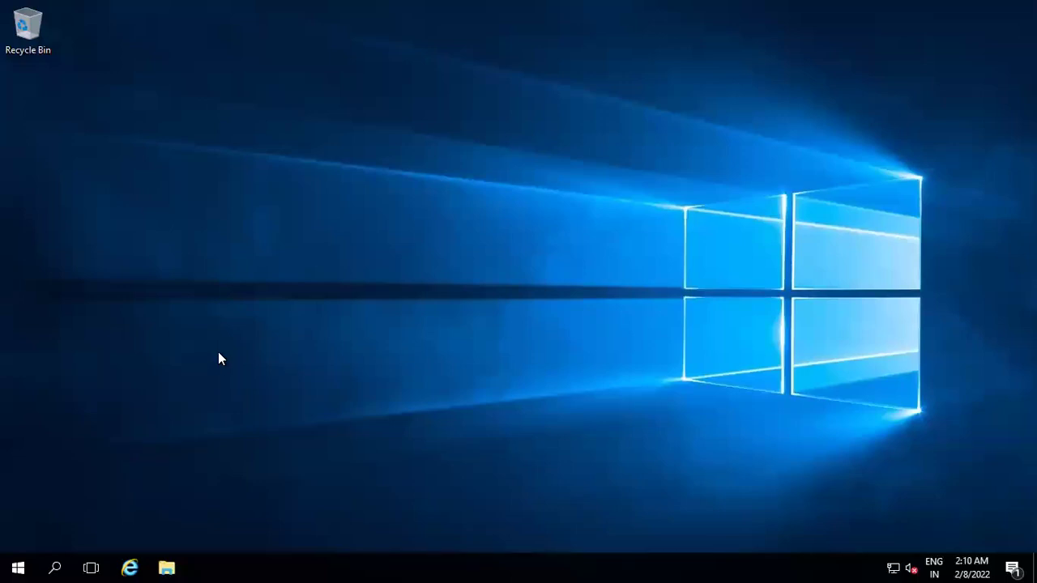
pyautogui.rightClick(313, 266)
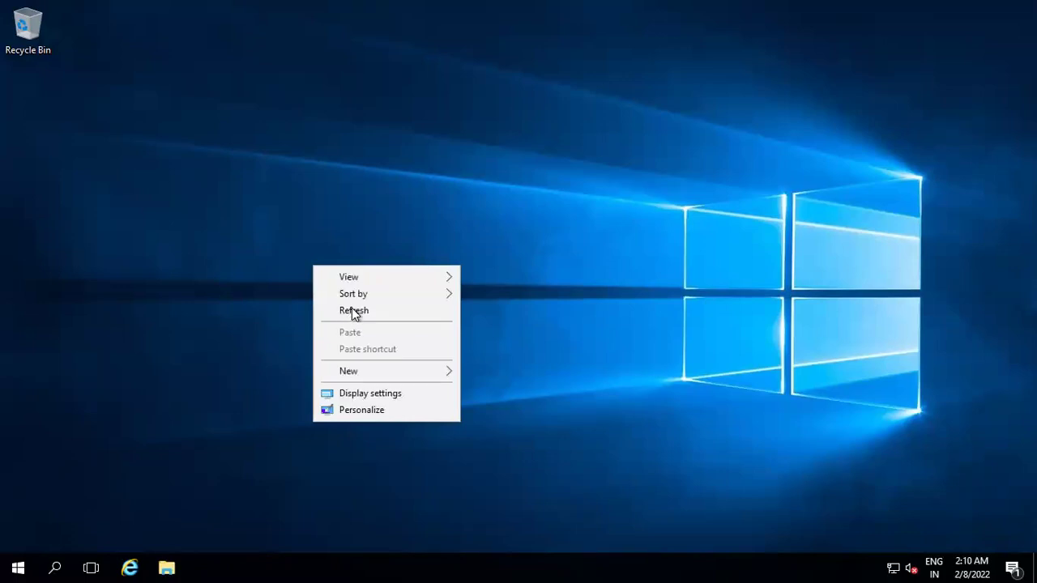
pyautogui.click(353, 310)
pyautogui.rightClick(421, 238)
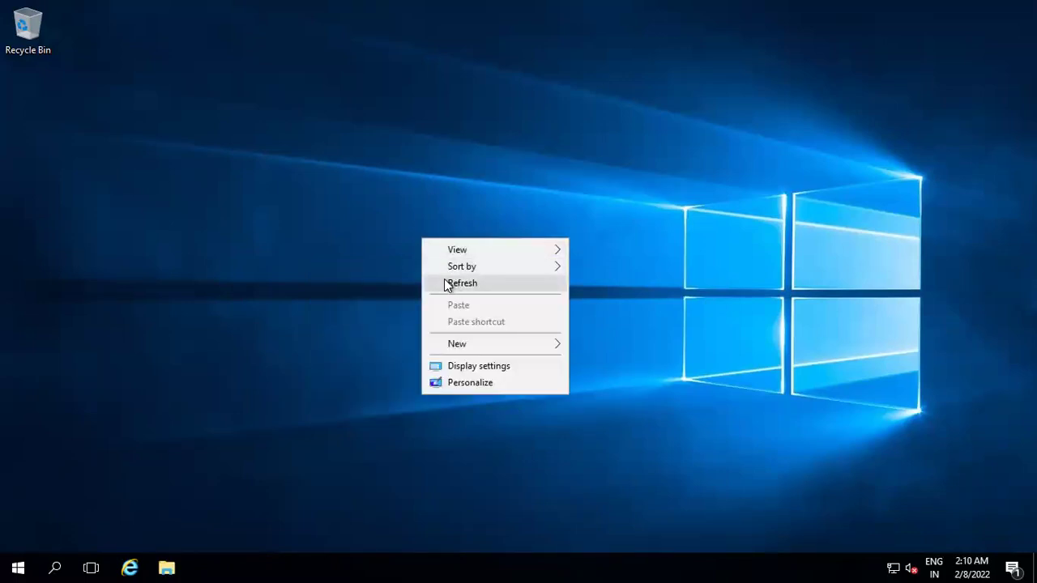
pyautogui.click(452, 283)
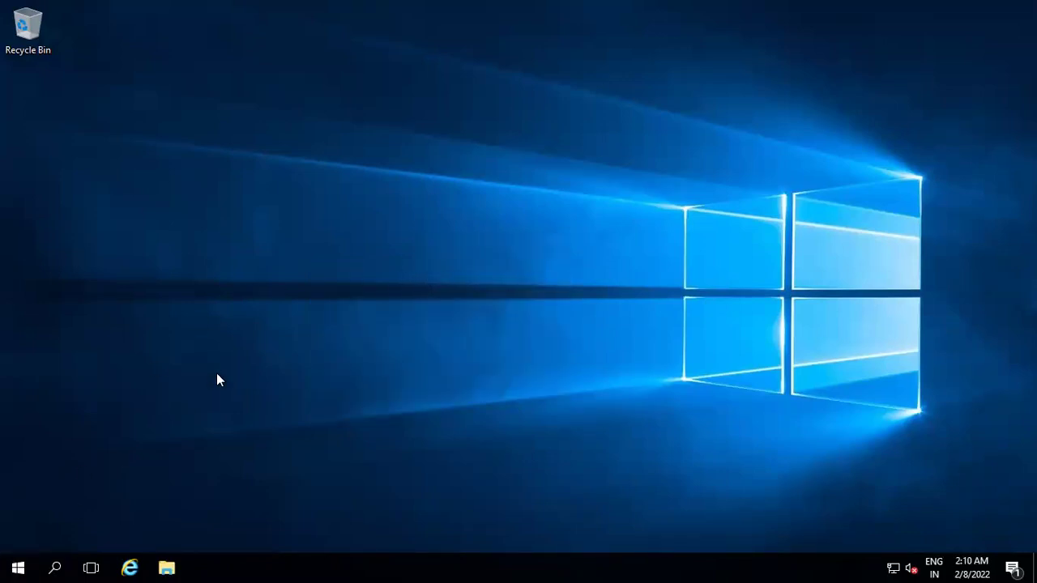
# - Run dsa.msc to open Active Directory Users and Computers, maximized
pyautogui.press('super')
pyautogui.press('super+r')
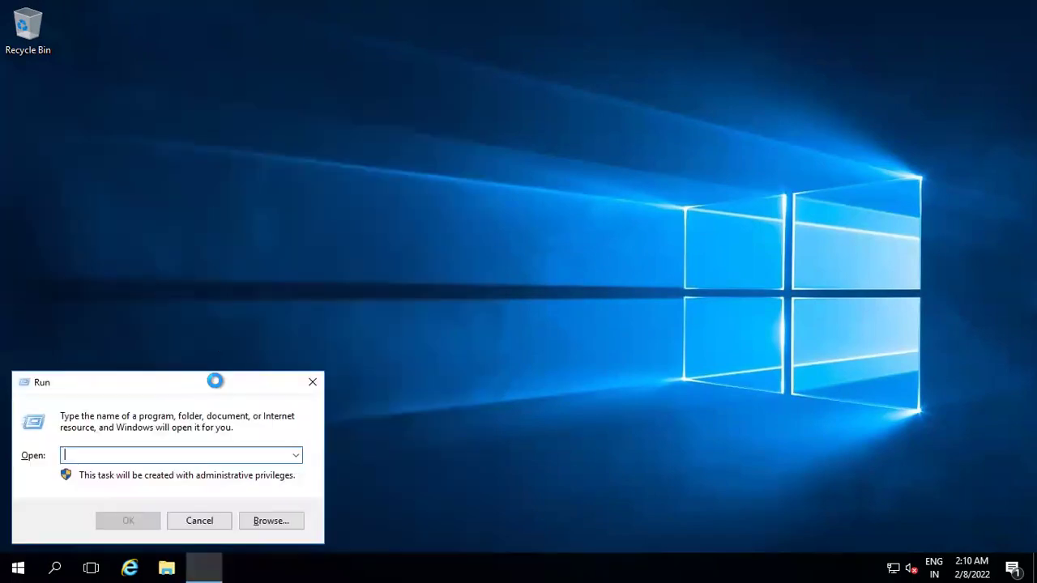
pyautogui.write('dsa')
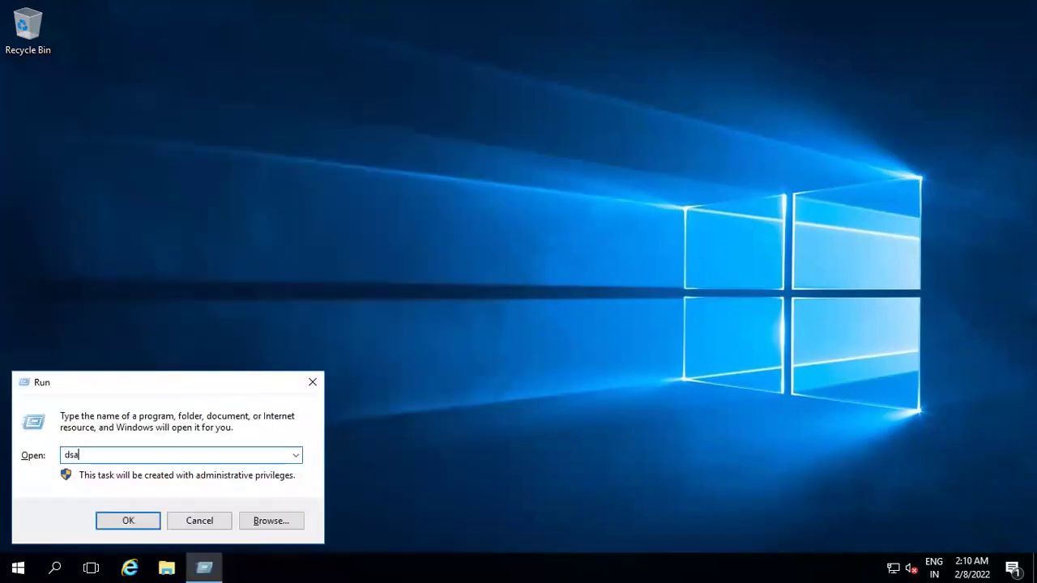
pyautogui.write('.msc')
pyautogui.press('Return')
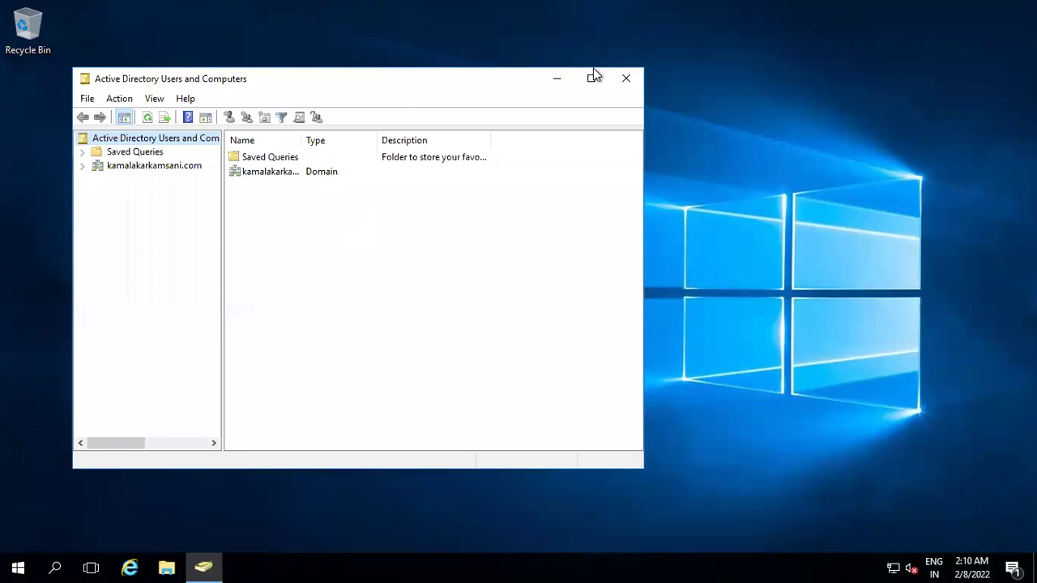
pyautogui.click(594, 77)
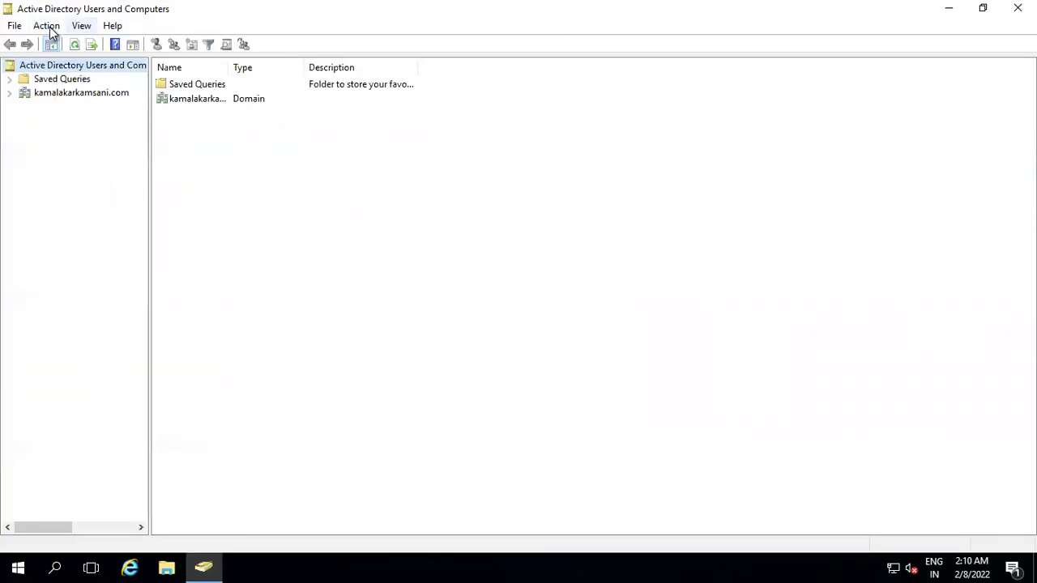
# - Turn on Advanced Features from the View menu in Active Directory Users and Computers
pyautogui.click(77, 28)
pyautogui.click(76, 28)
pyautogui.click(77, 26)
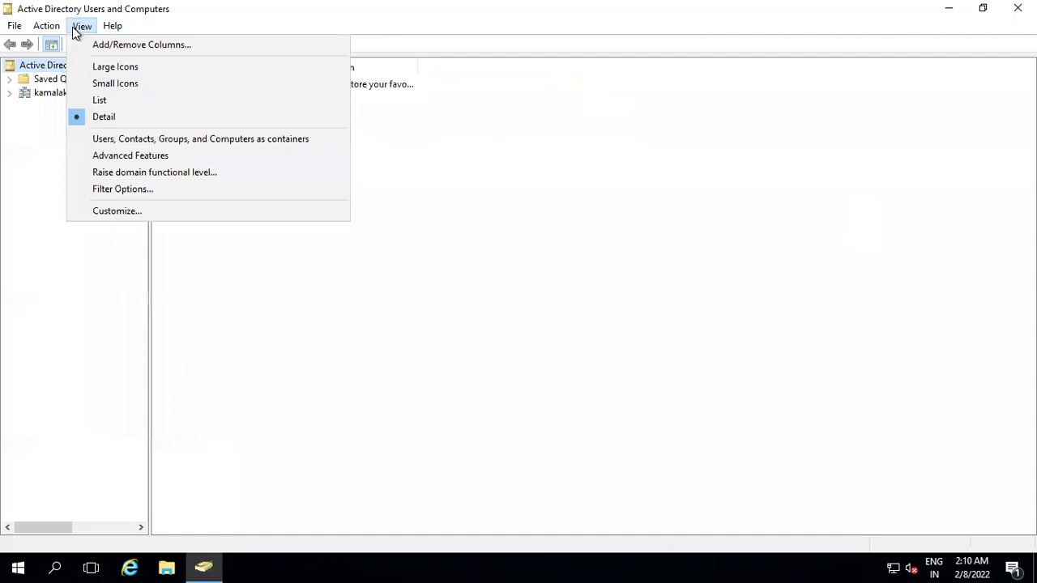
pyautogui.click(129, 161)
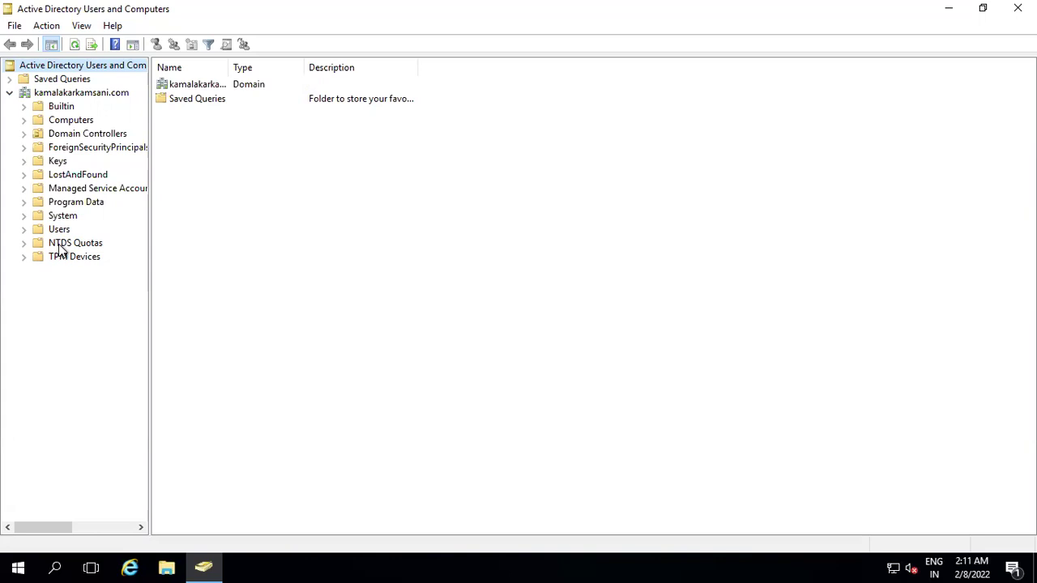
pyautogui.click(58, 231)
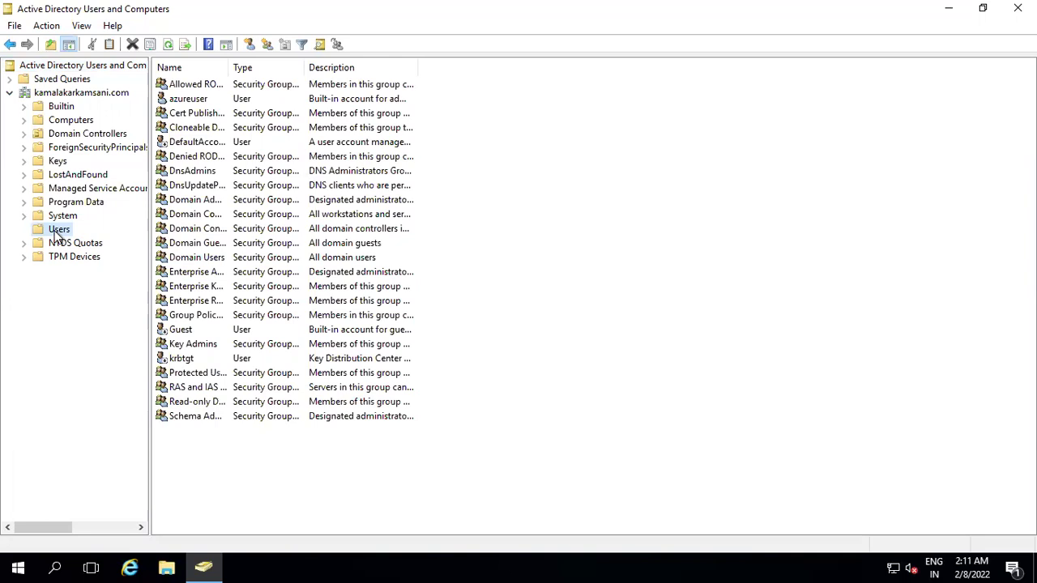
pyautogui.rightClick(57, 235)
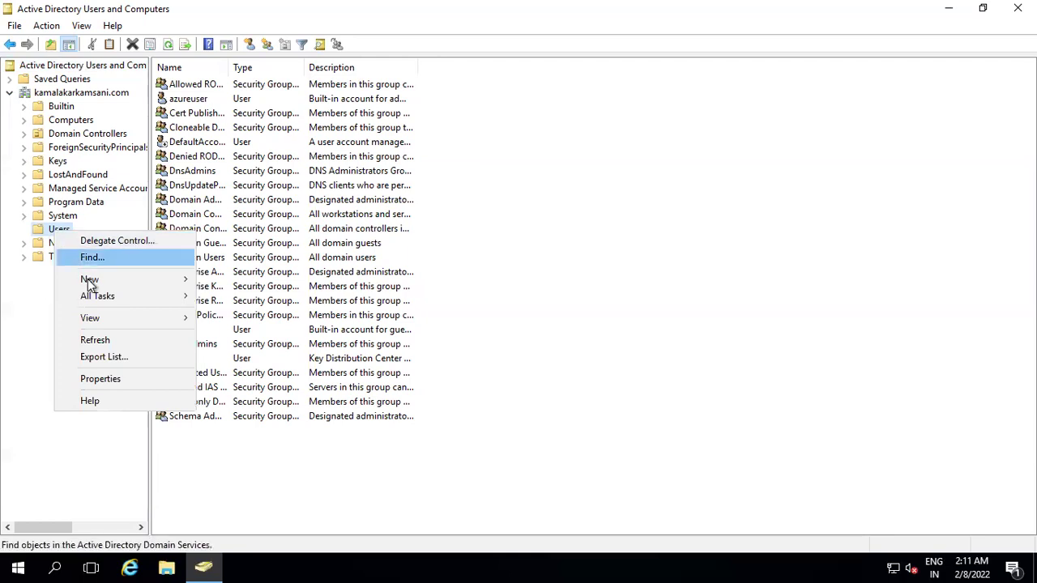
pyautogui.moveTo(89, 282)
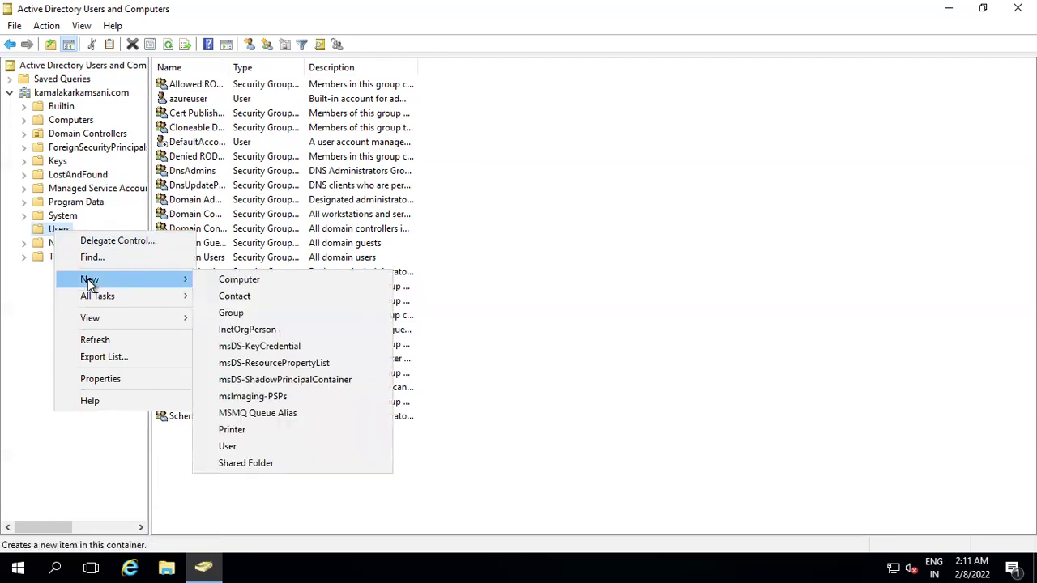
pyautogui.click(41, 227)
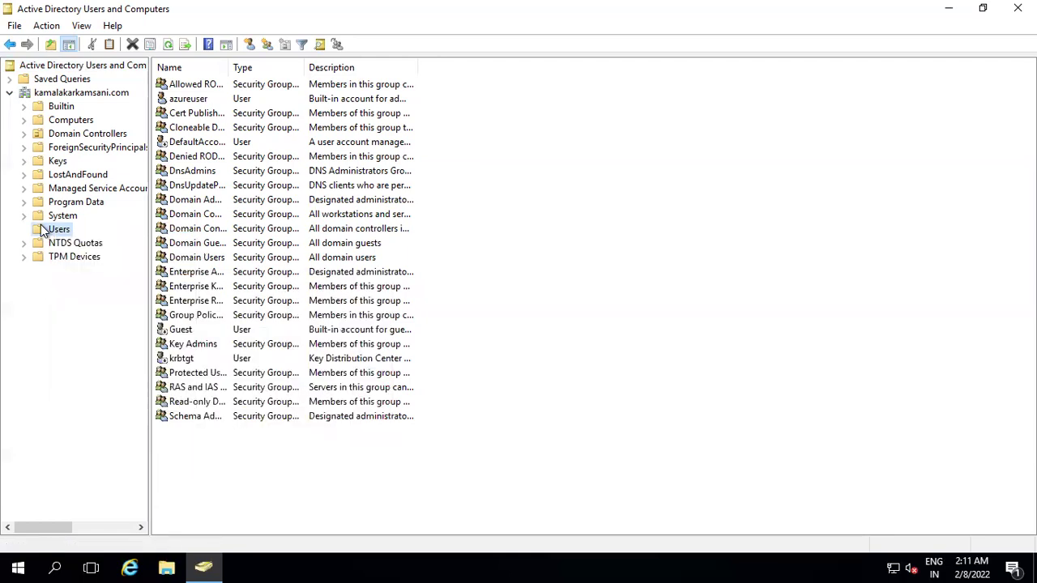
pyautogui.rightClick(61, 230)
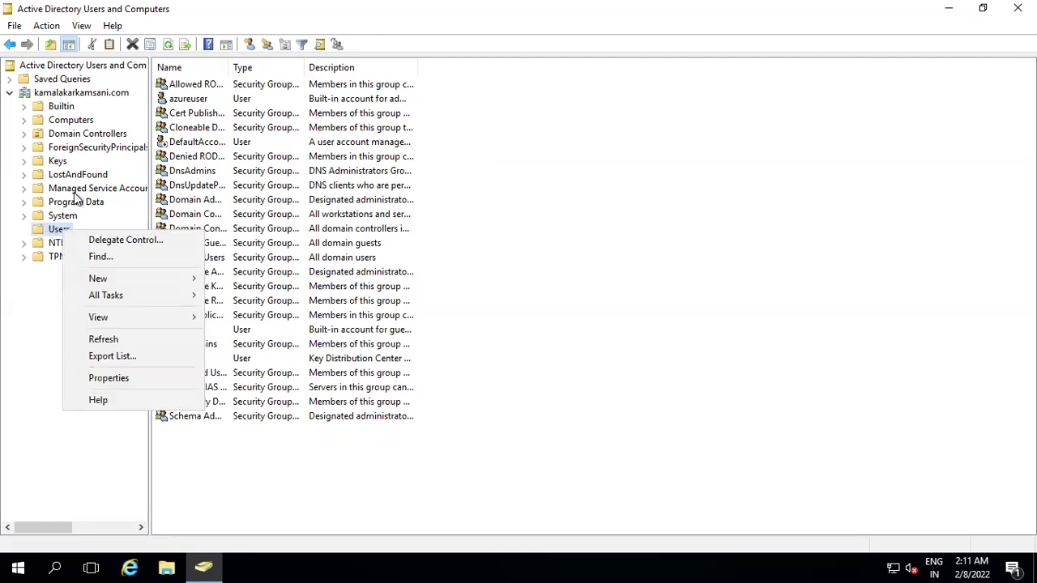
pyautogui.click(24, 365)
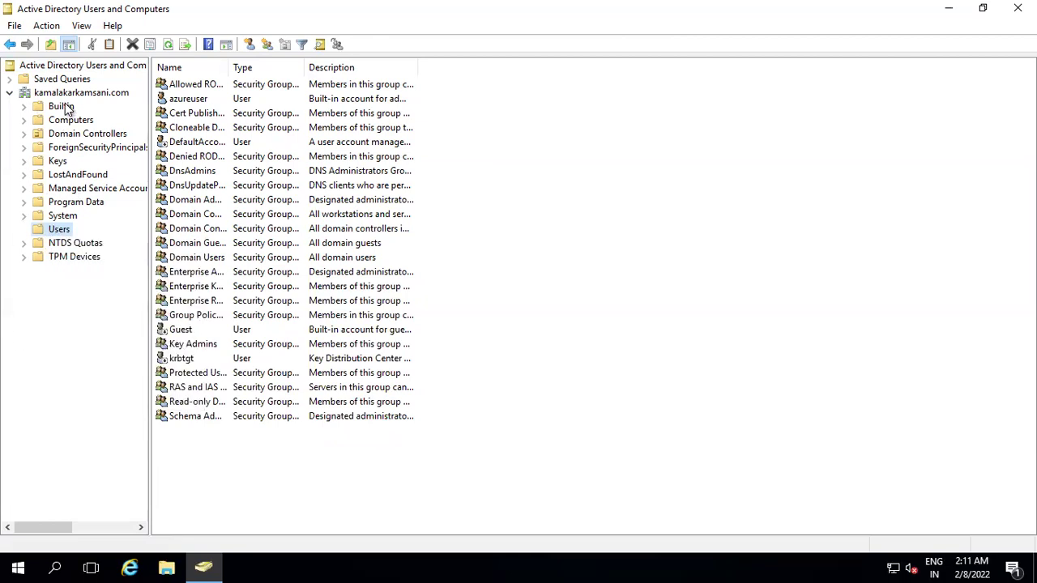
pyautogui.click(61, 106)
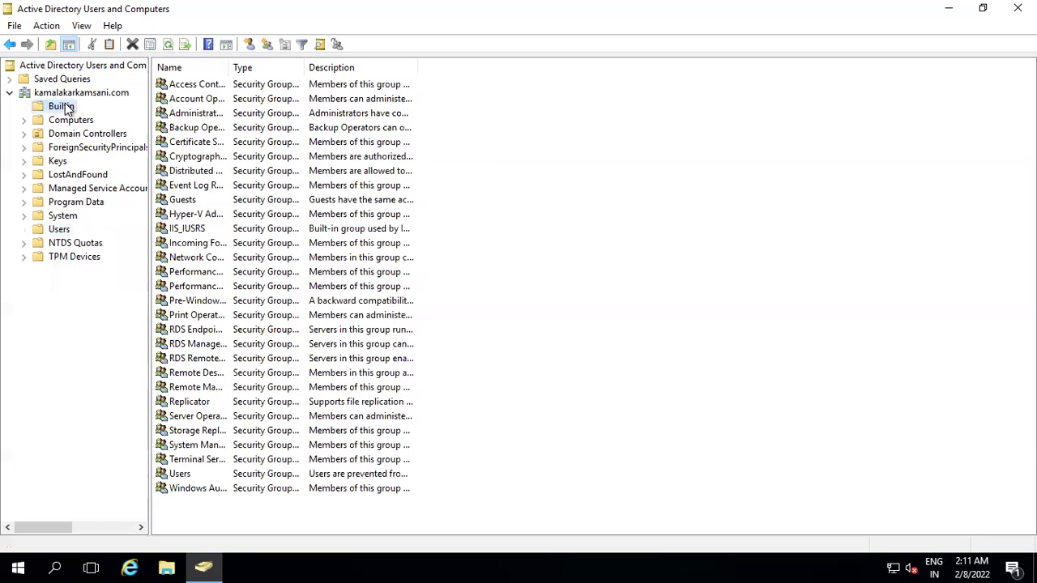
pyautogui.click(72, 120)
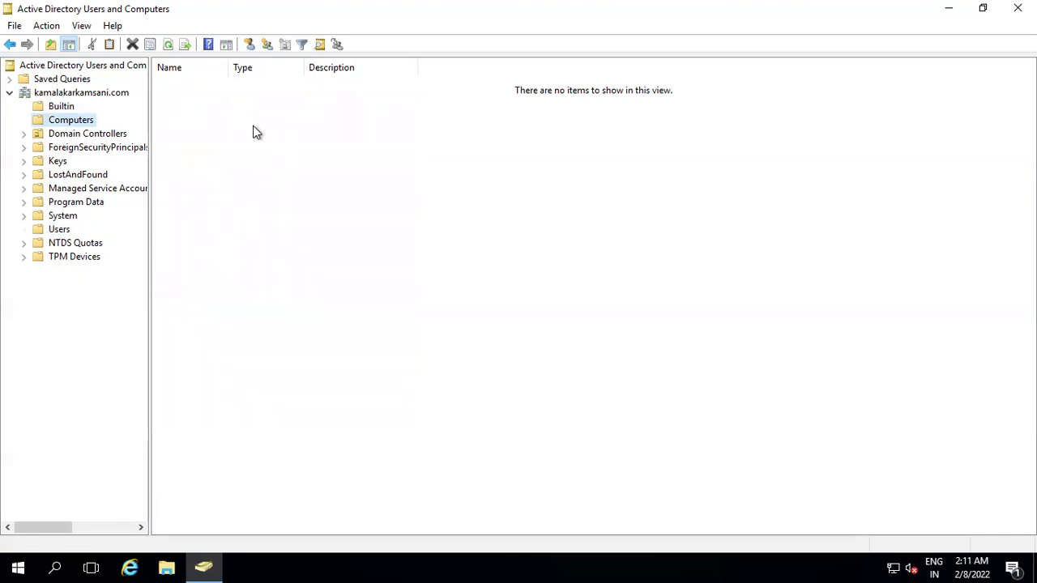
pyautogui.click(100, 135)
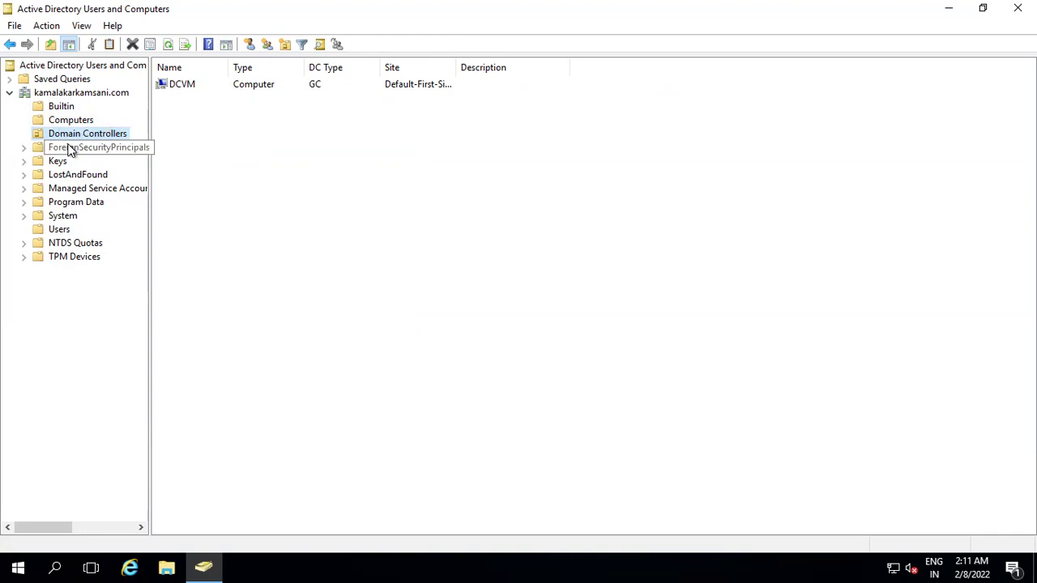
pyautogui.click(60, 231)
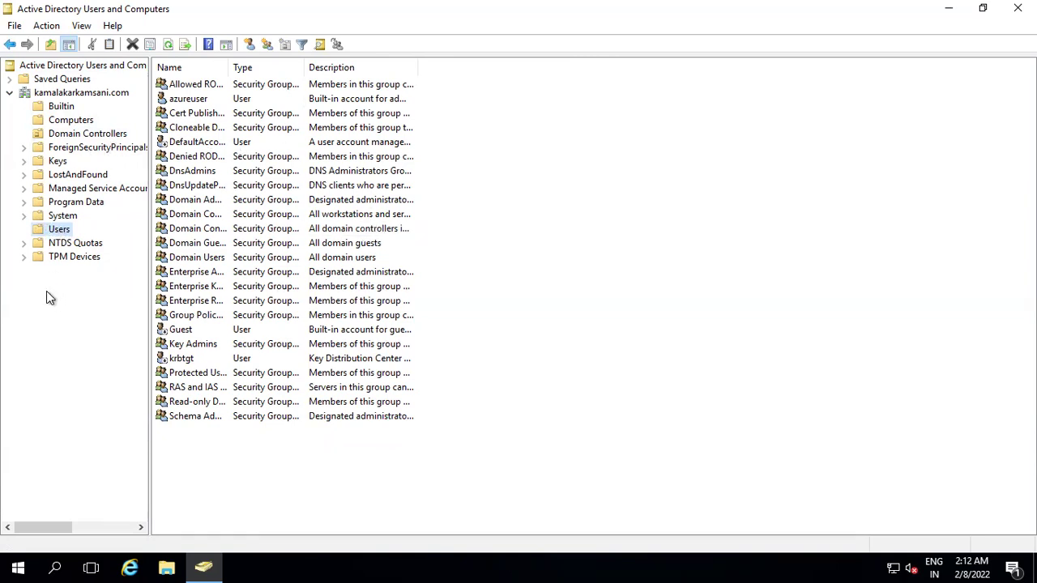
# - Start a new user in the Users container and enter its first name and logon name
pyautogui.rightClick(65, 230)
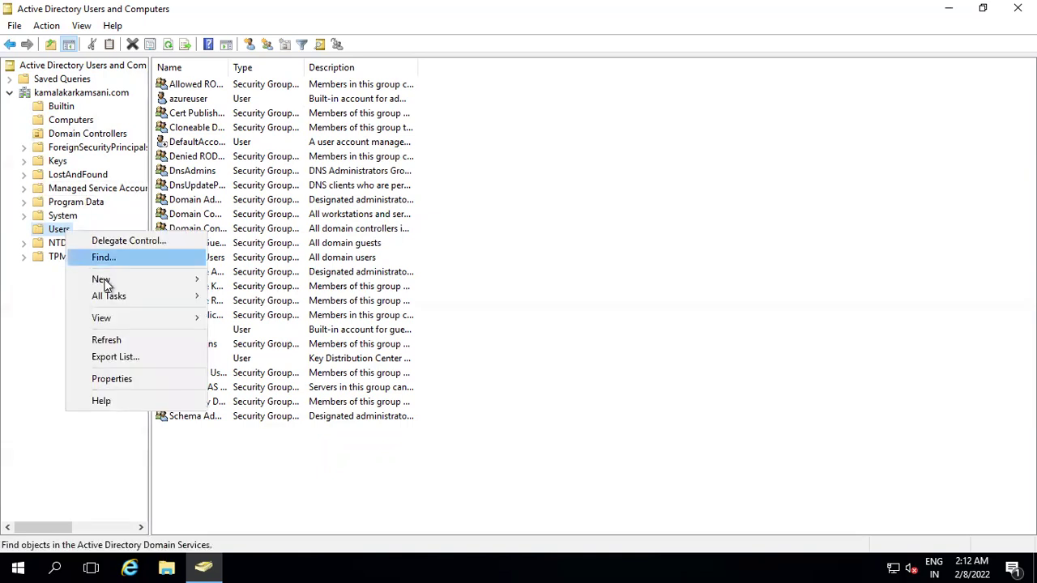
pyautogui.moveTo(104, 283)
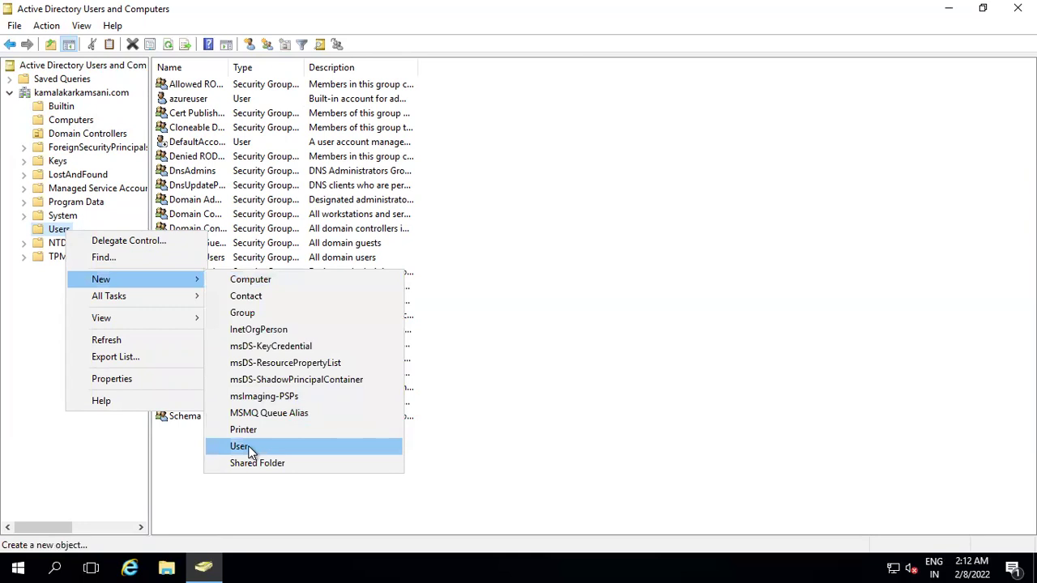
pyautogui.click(243, 447)
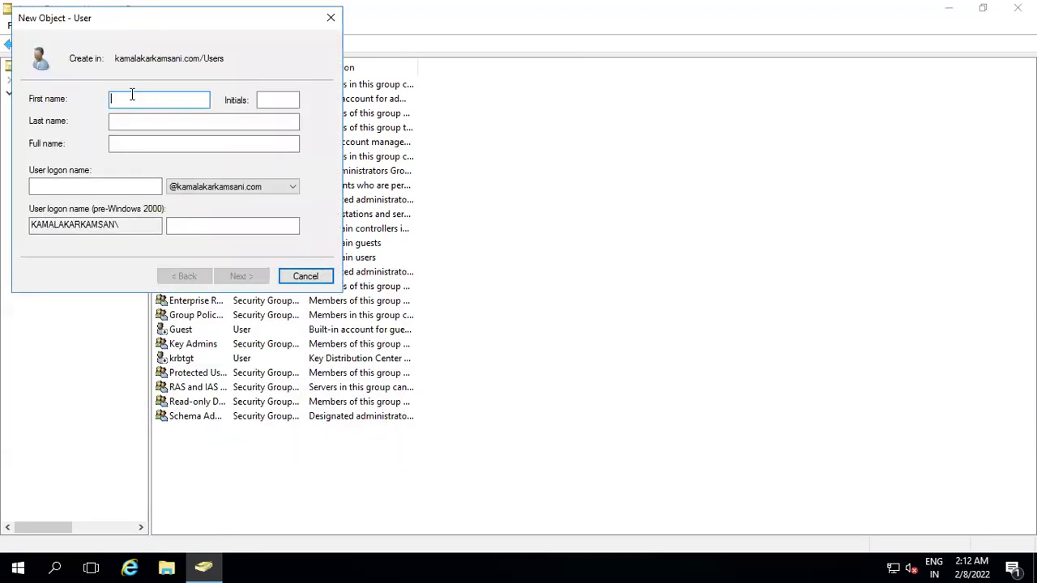
pyautogui.write('Vishal')
pyautogui.click(86, 188)
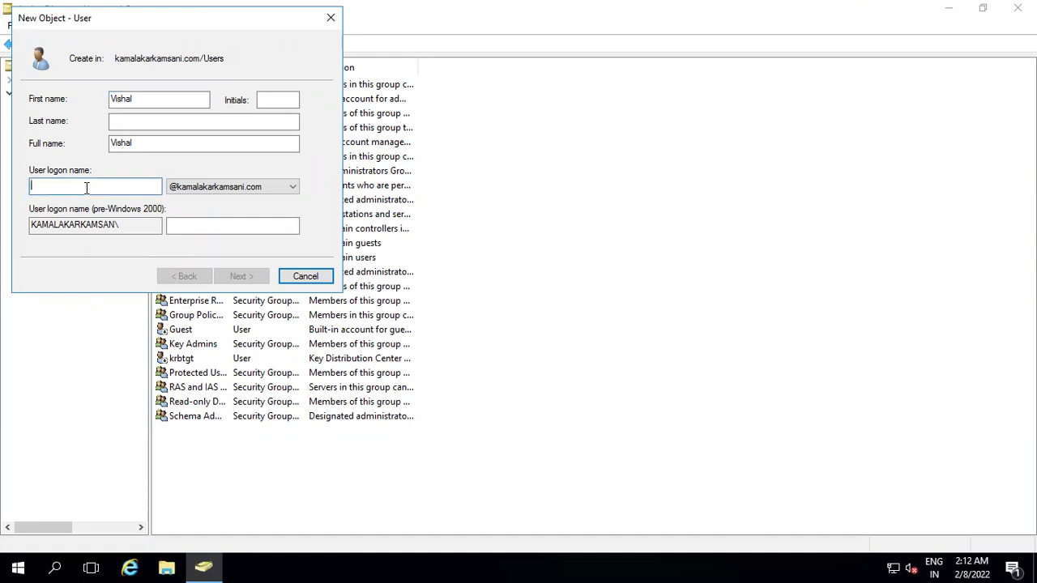
pyautogui.write('vishal')
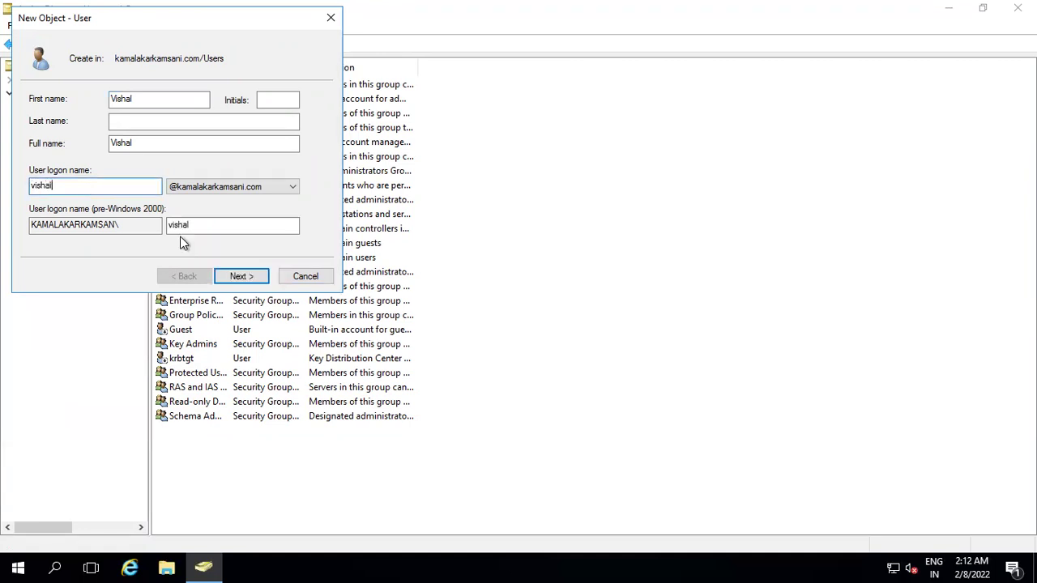
pyautogui.click(247, 278)
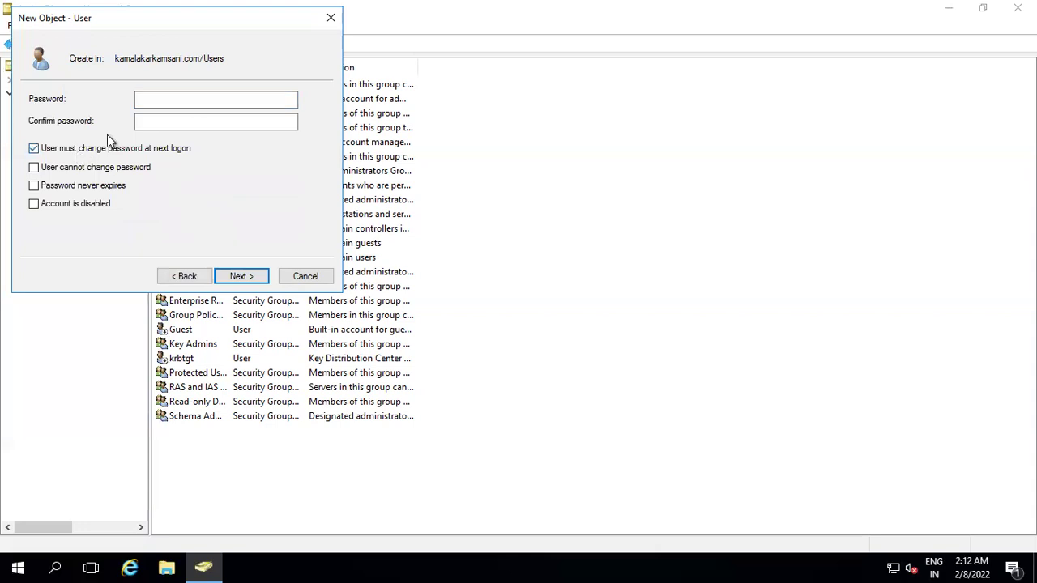
# - Give the user a password, clear 'must change password at next logon', and finish creating it
pyautogui.click(33, 149)
pyautogui.click(34, 150)
pyautogui.click(181, 99)
pyautogui.click(180, 100)
pyautogui.write('•••••')
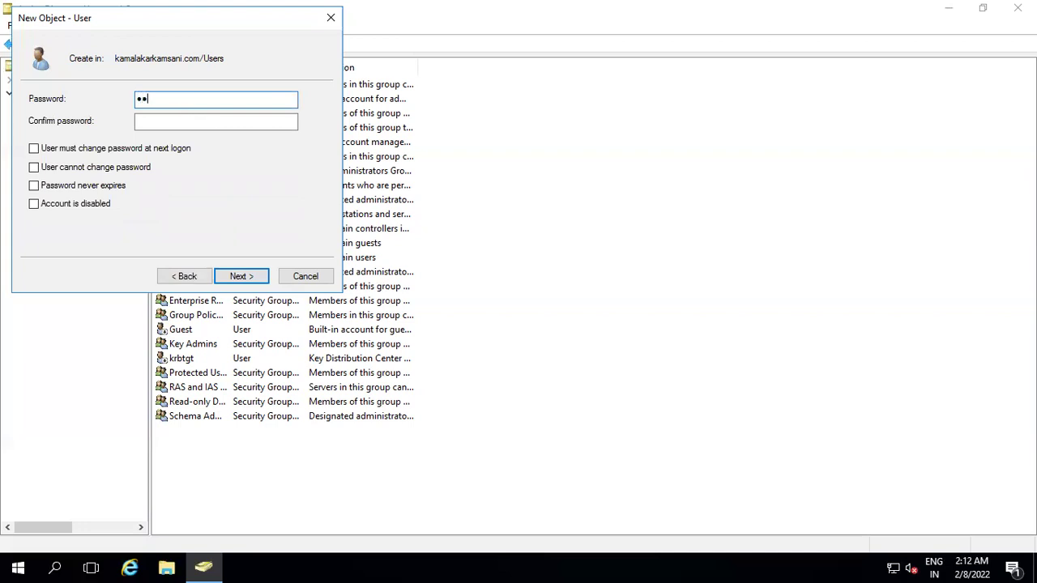
pyautogui.write('••••')
pyautogui.click(218, 123)
pyautogui.write('•••••')
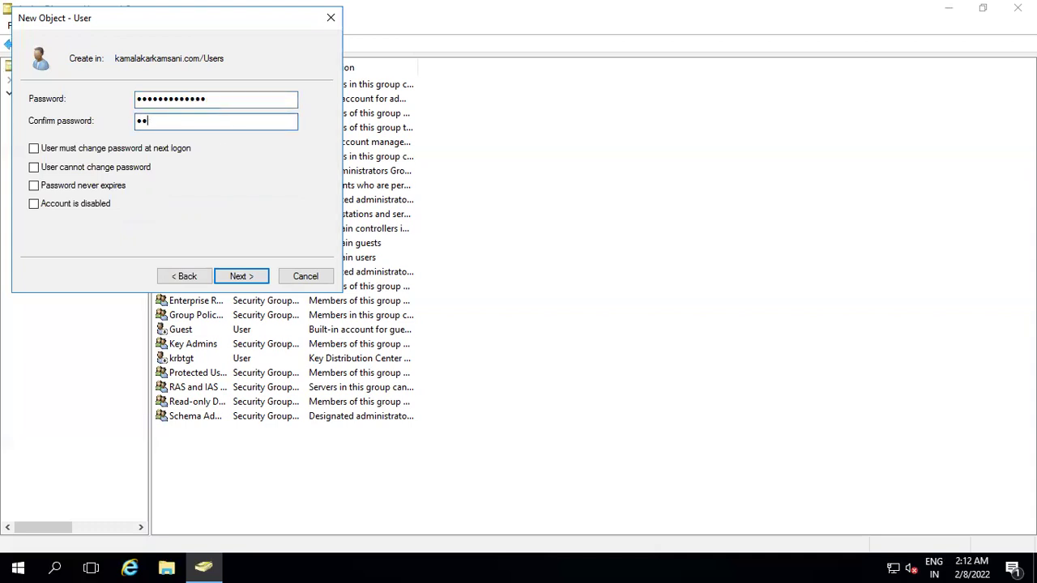
pyautogui.write('••••••')
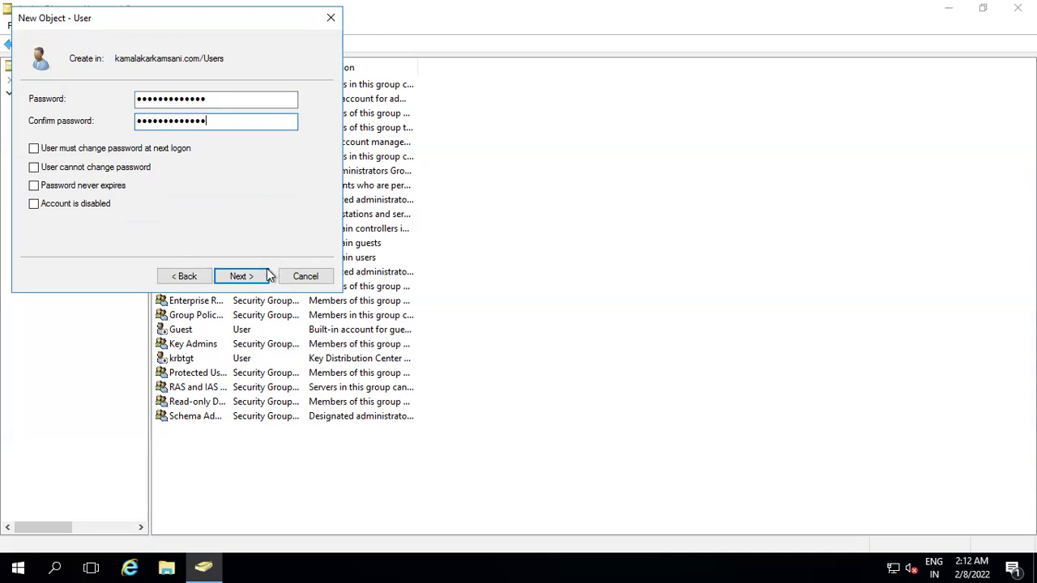
pyautogui.click(247, 277)
pyautogui.click(243, 277)
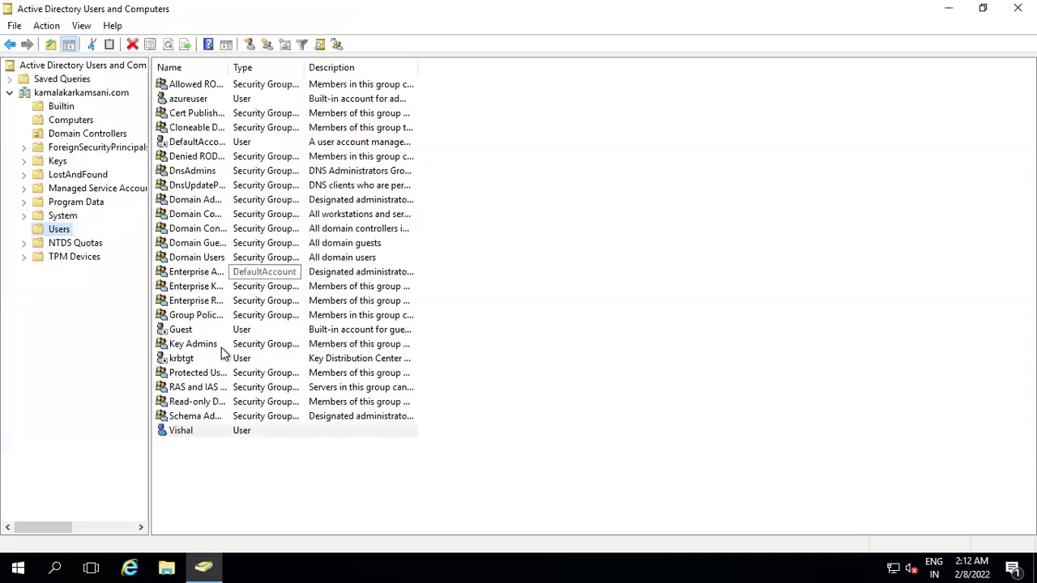
# - From the new user's Member Of tab, add Domain Admins by resolving 'domain ad'
pyautogui.doubleClick(200, 435)
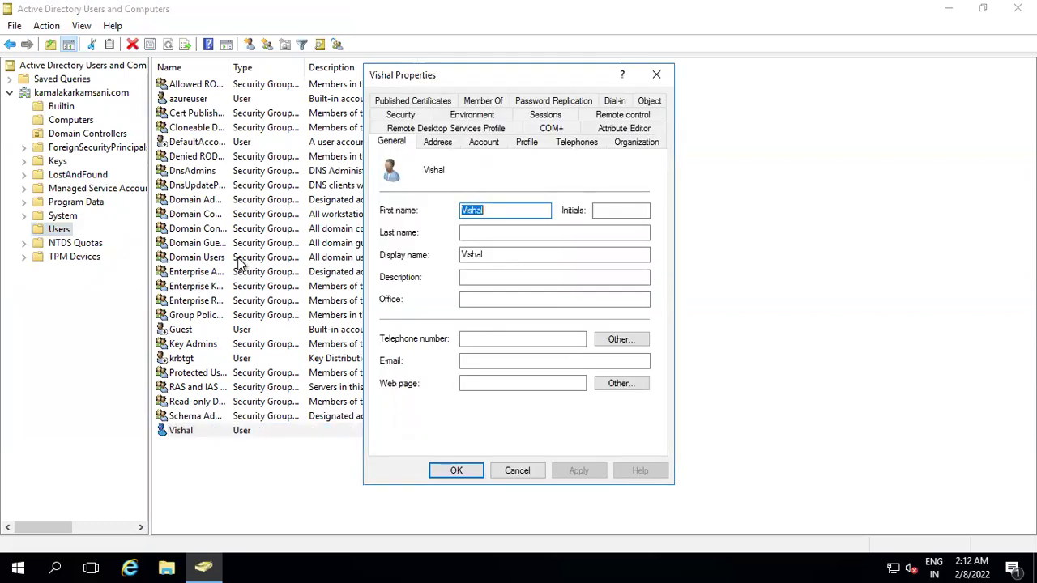
pyautogui.moveTo(491, 74); pyautogui.dragTo(455, 20)
pyautogui.click(445, 46)
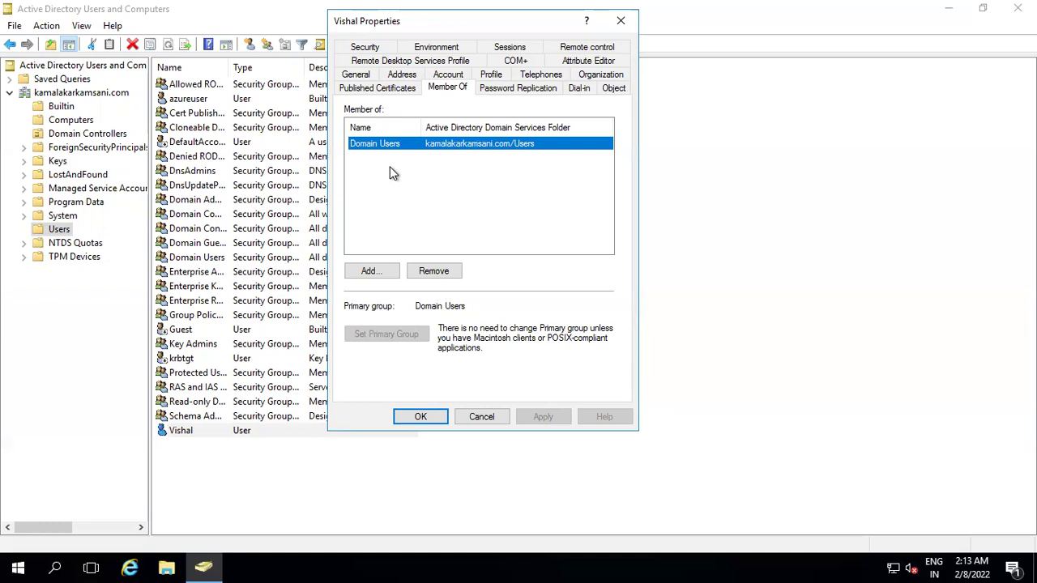
pyautogui.click(370, 271)
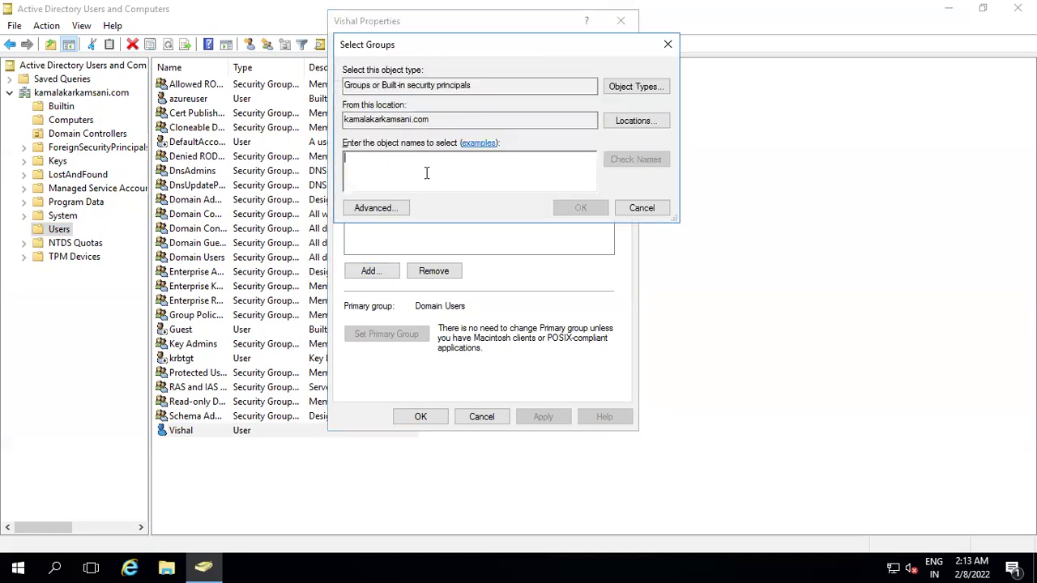
pyautogui.write('domain ')
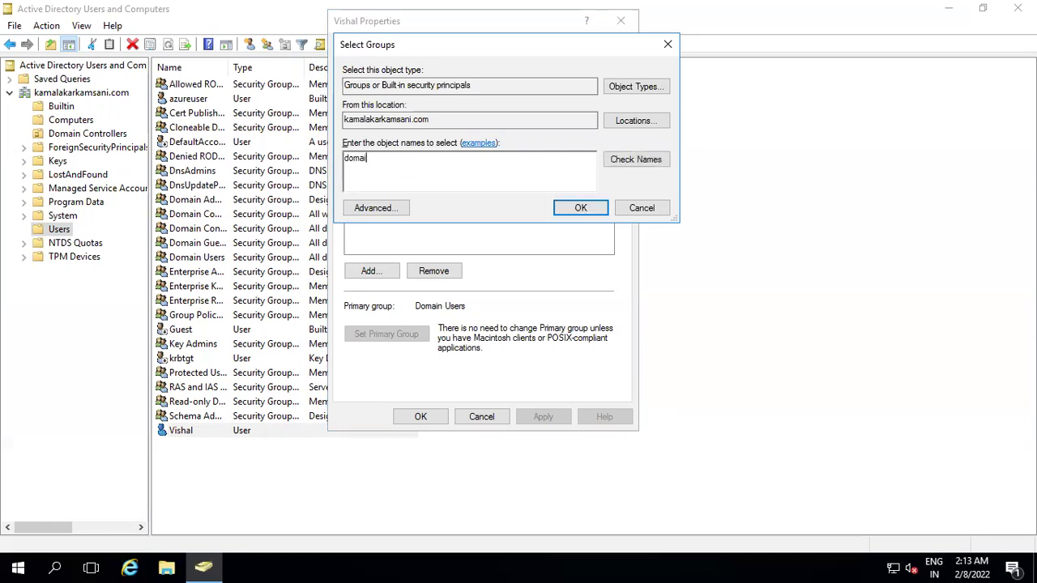
pyautogui.write('ad')
pyautogui.hotkey('ctrl', 'k')
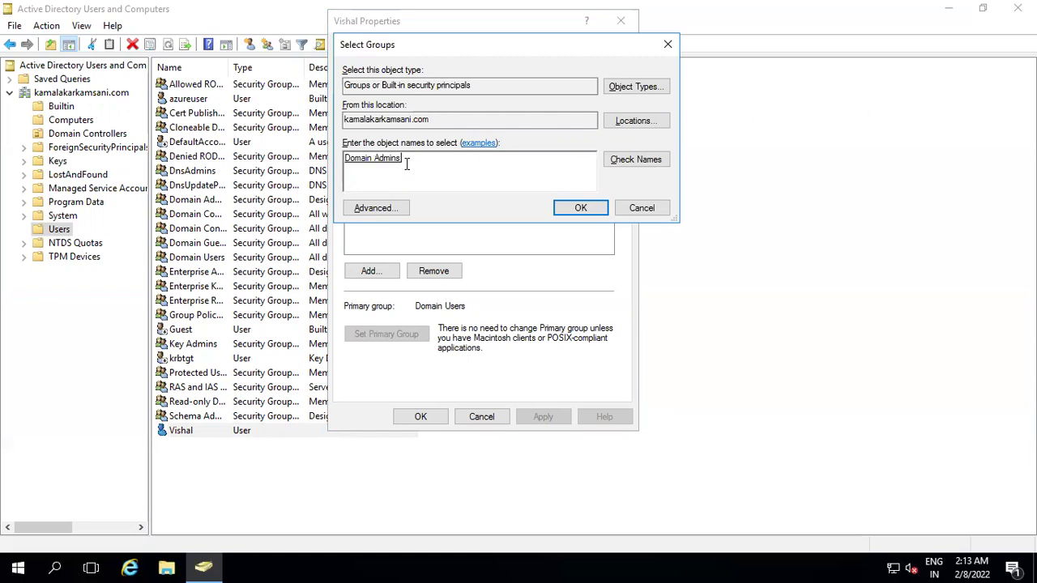
# - Add Enterprise Admins alongside Domain Admins and apply the new group memberships
pyautogui.moveTo(436, 160); pyautogui.dragTo(340, 154)
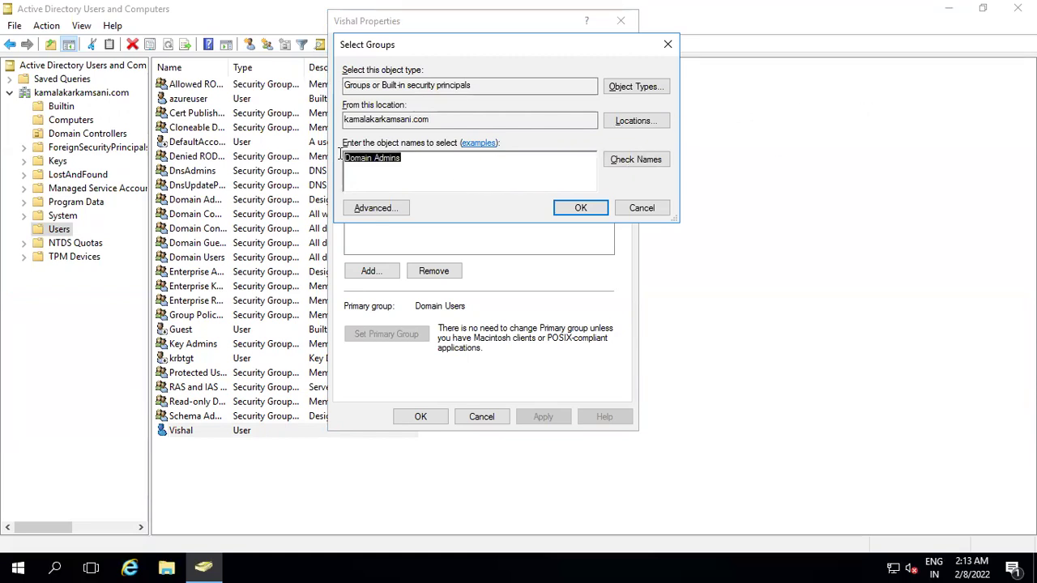
pyautogui.click(457, 162)
pyautogui.write('Ente')
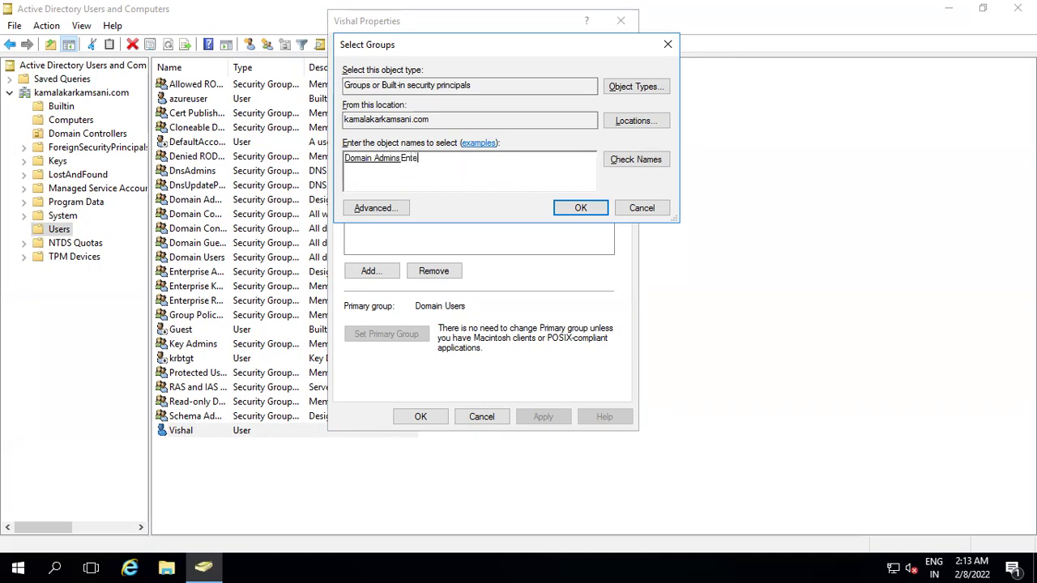
pyautogui.write('r')
pyautogui.press('Return')
pyautogui.click(458, 166)
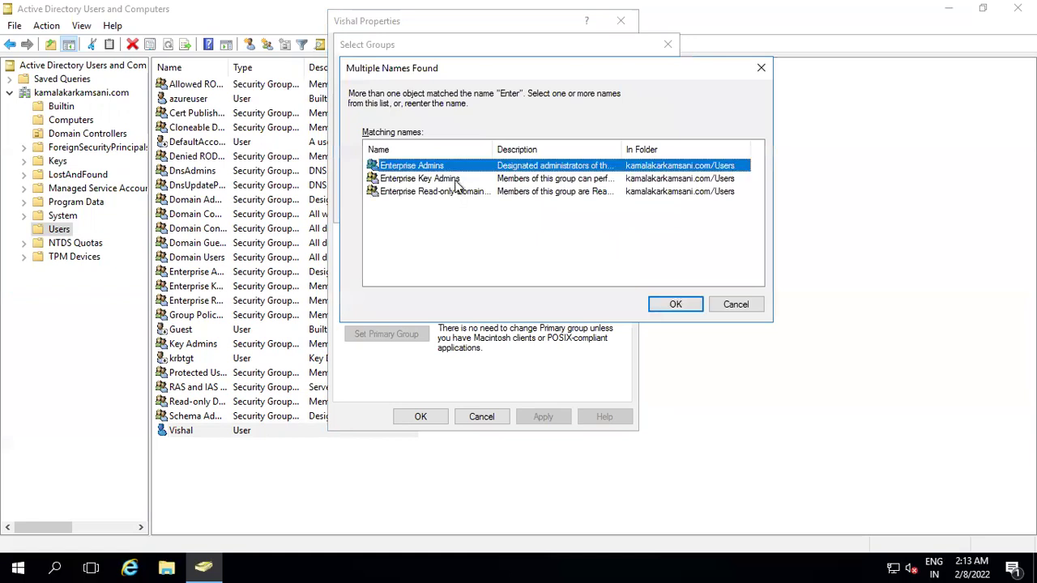
pyautogui.click(468, 179)
pyautogui.click(483, 192)
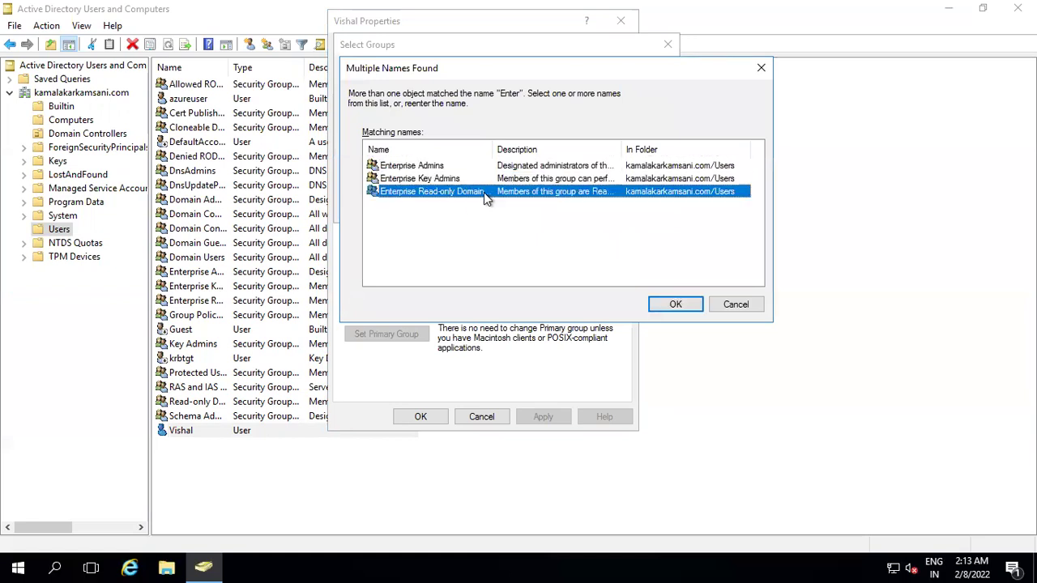
pyautogui.click(441, 168)
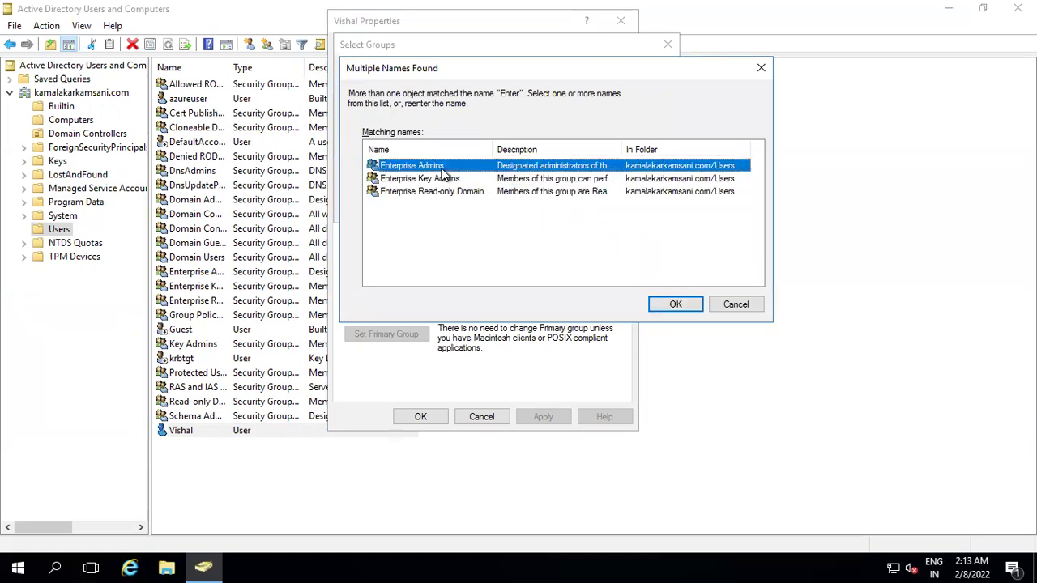
pyautogui.click(674, 305)
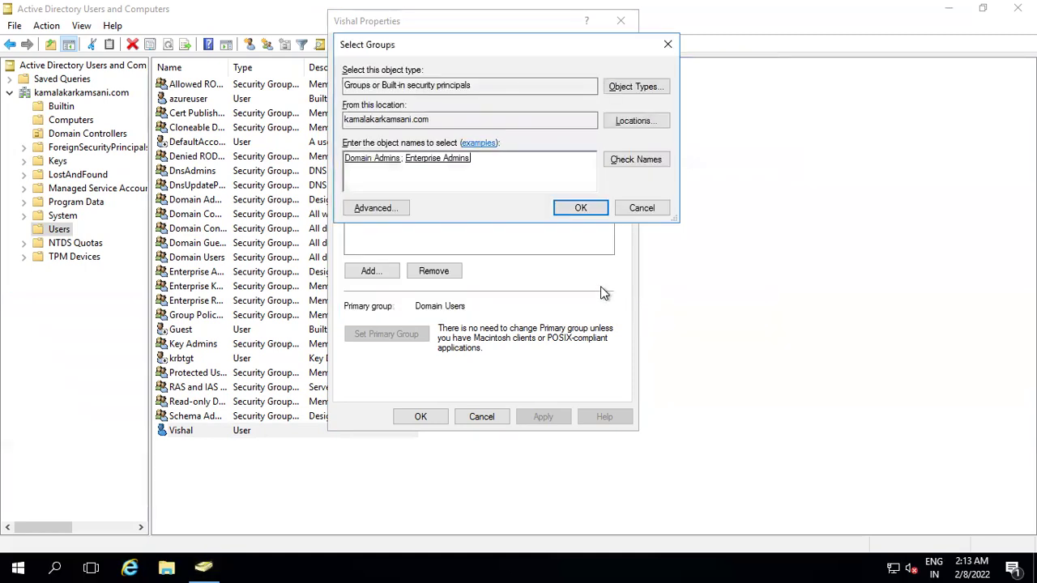
pyautogui.click(581, 210)
pyautogui.click(542, 416)
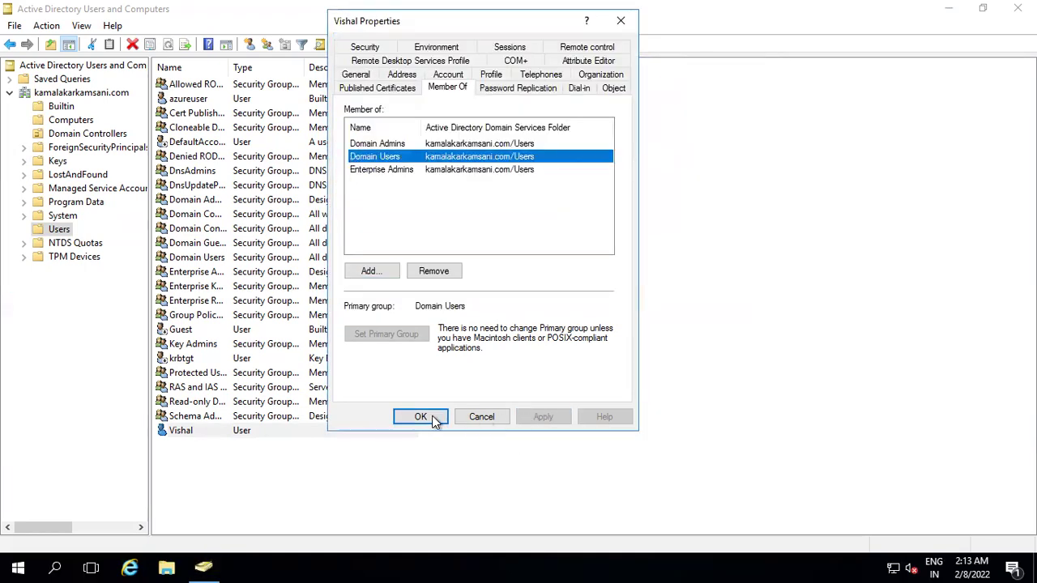
pyautogui.click(420, 416)
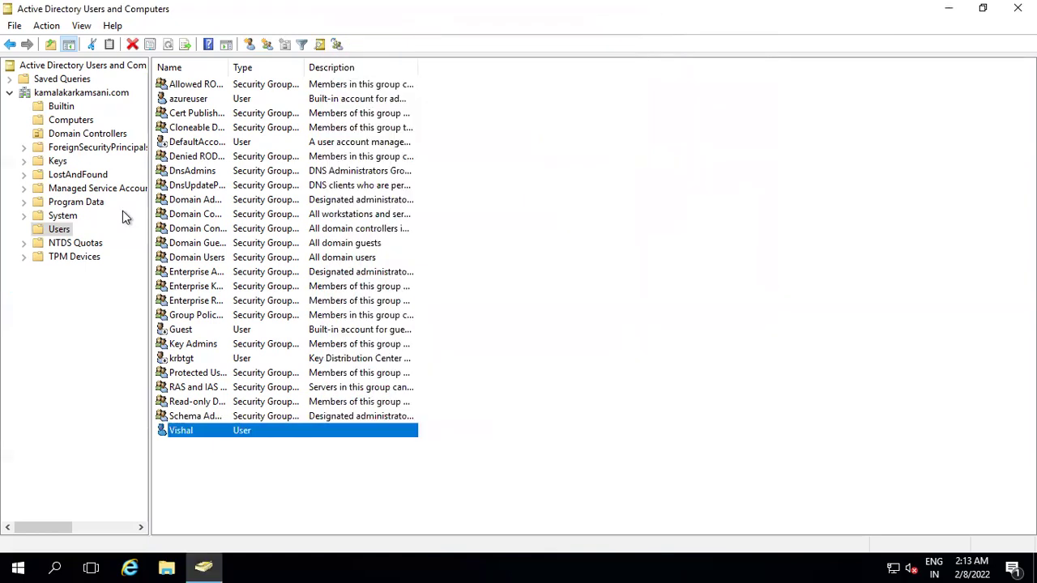
# - Create a Universal security group named Adusers in the Users container
pyautogui.rightClick(60, 231)
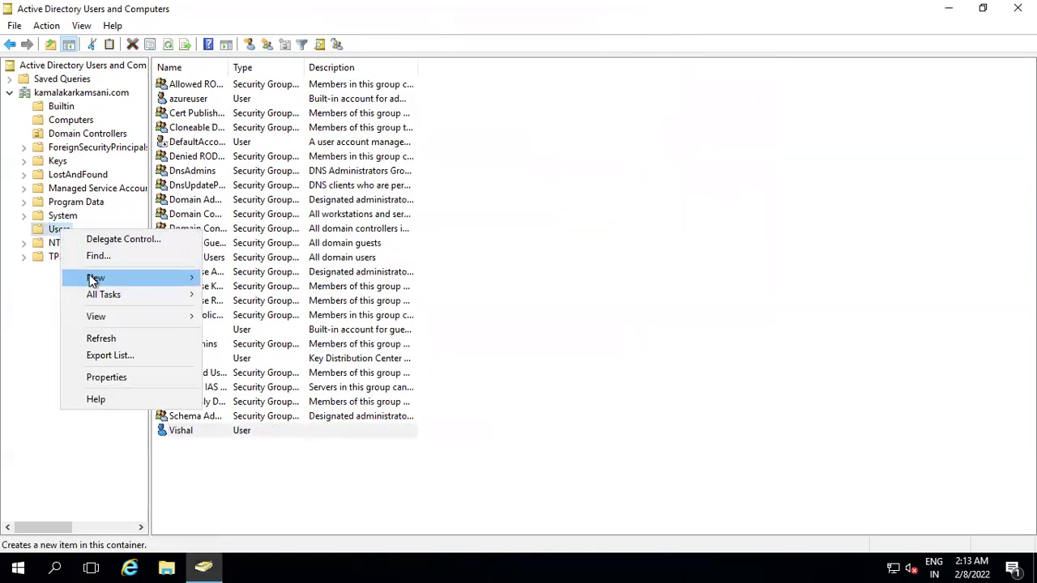
pyautogui.moveTo(56, 277)
pyautogui.click(239, 313)
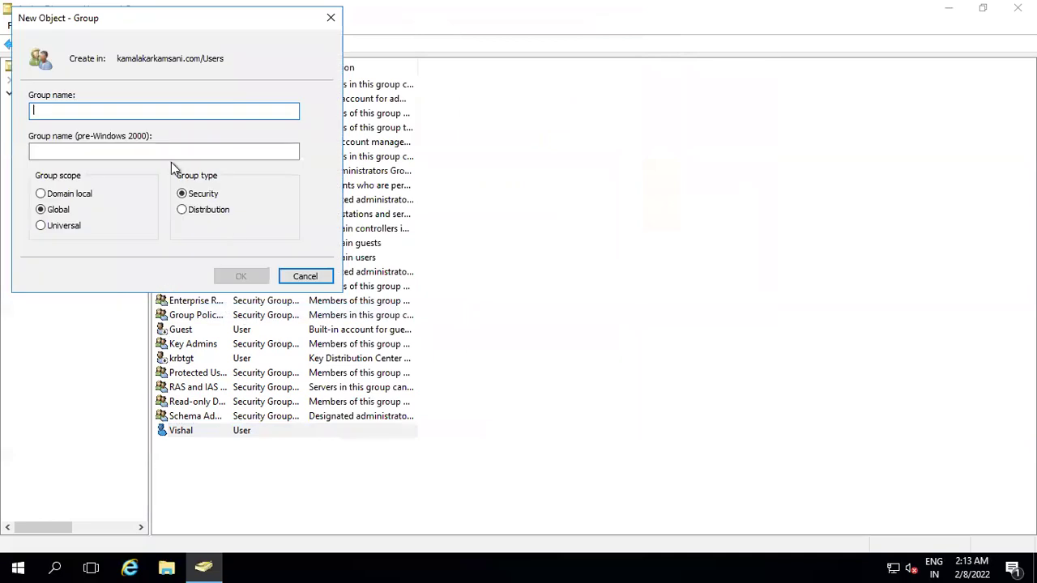
pyautogui.click(41, 226)
pyautogui.click(86, 113)
pyautogui.write('A')
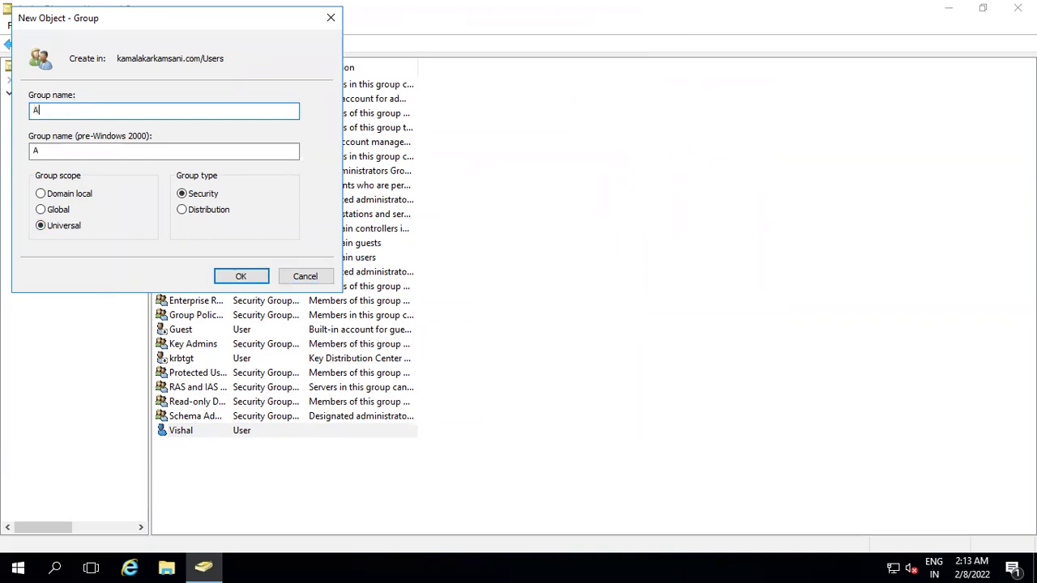
pyautogui.write('dusers')
pyautogui.click(204, 198)
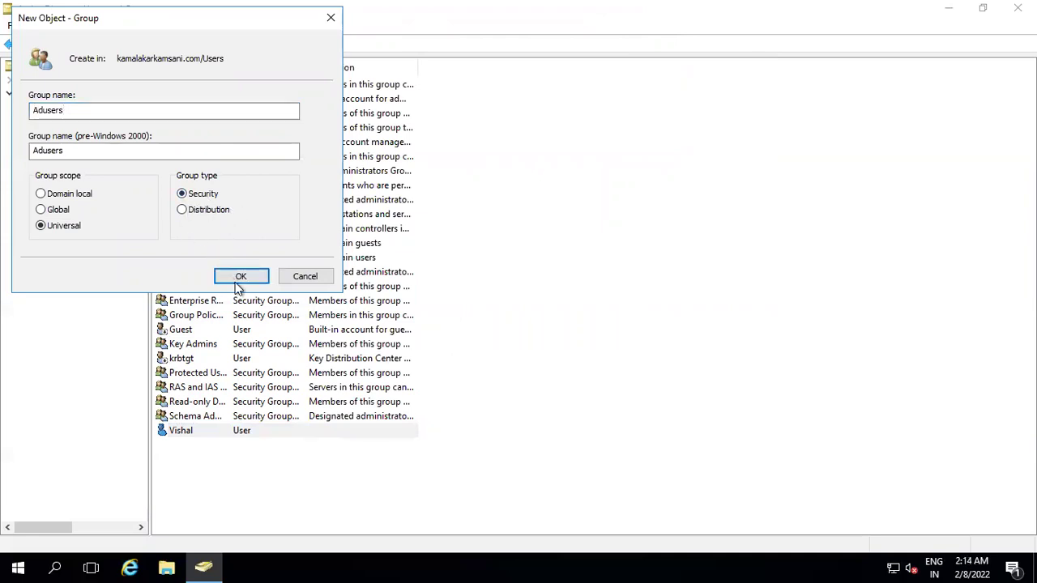
pyautogui.click(239, 280)
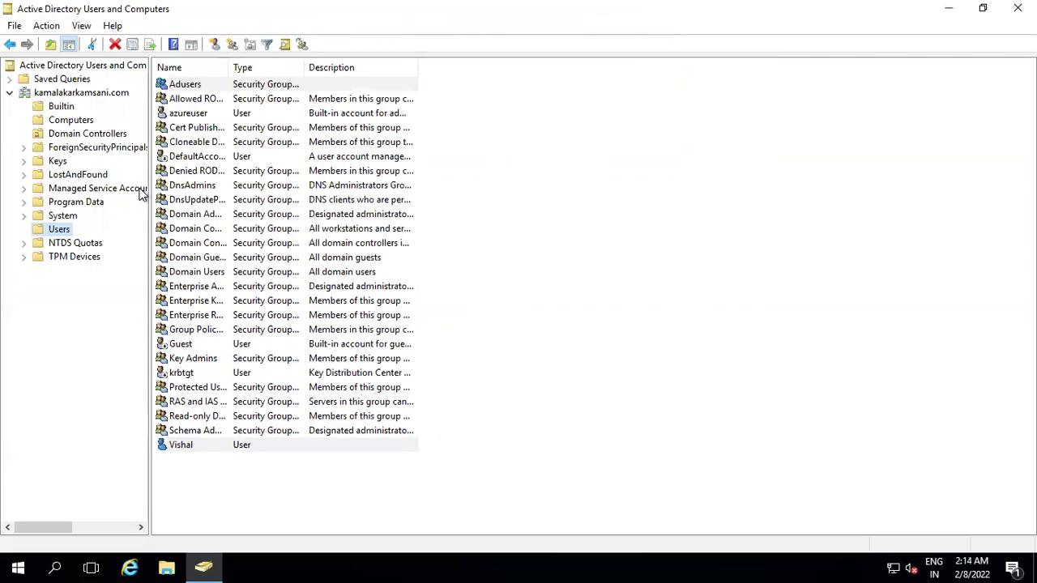
# - Add the existing domain user as a member of Adusers and apply
pyautogui.doubleClick(201, 88)
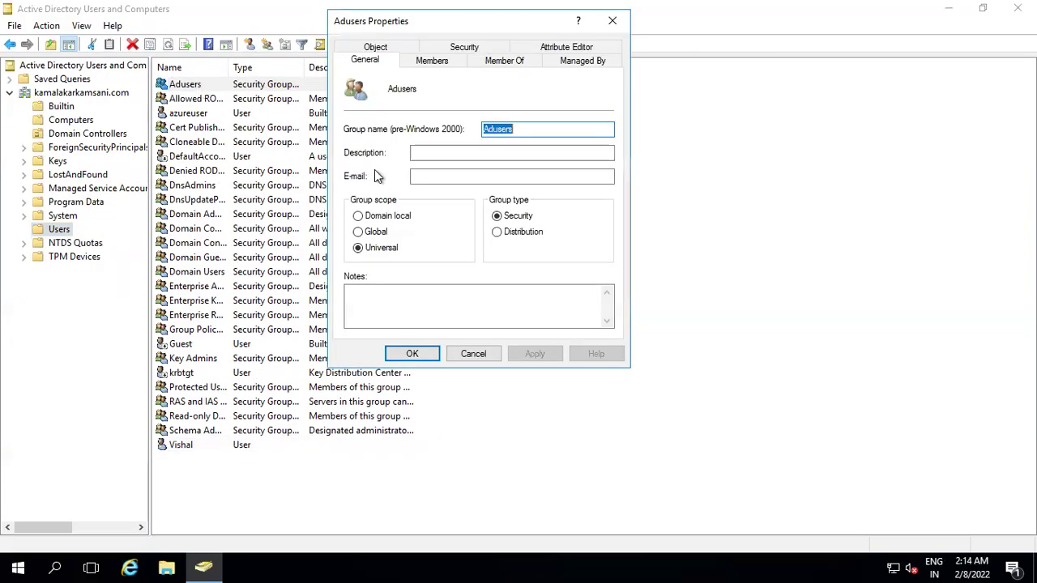
pyautogui.click(427, 63)
pyautogui.click(362, 311)
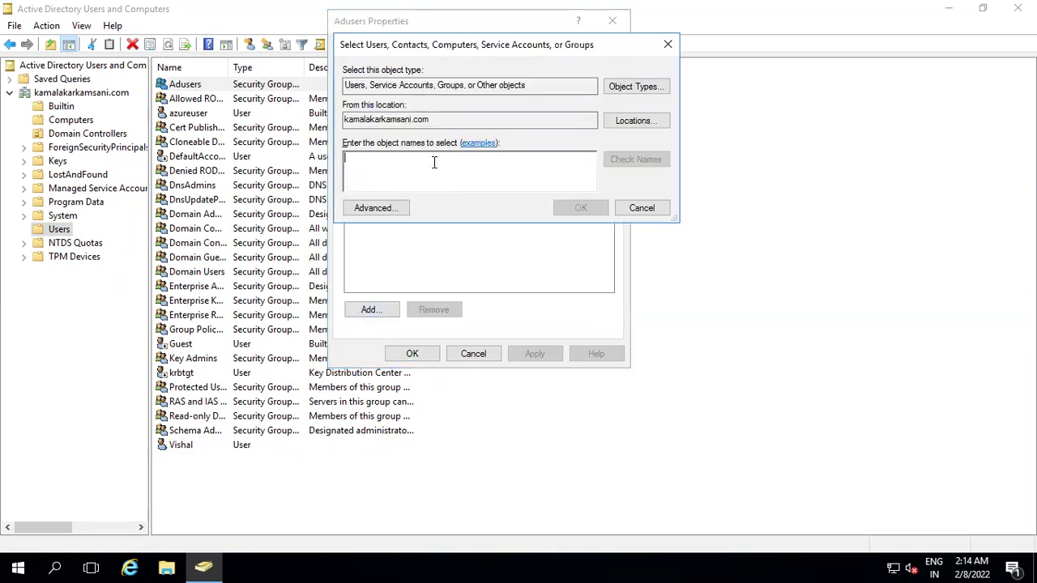
pyautogui.write('vishal')
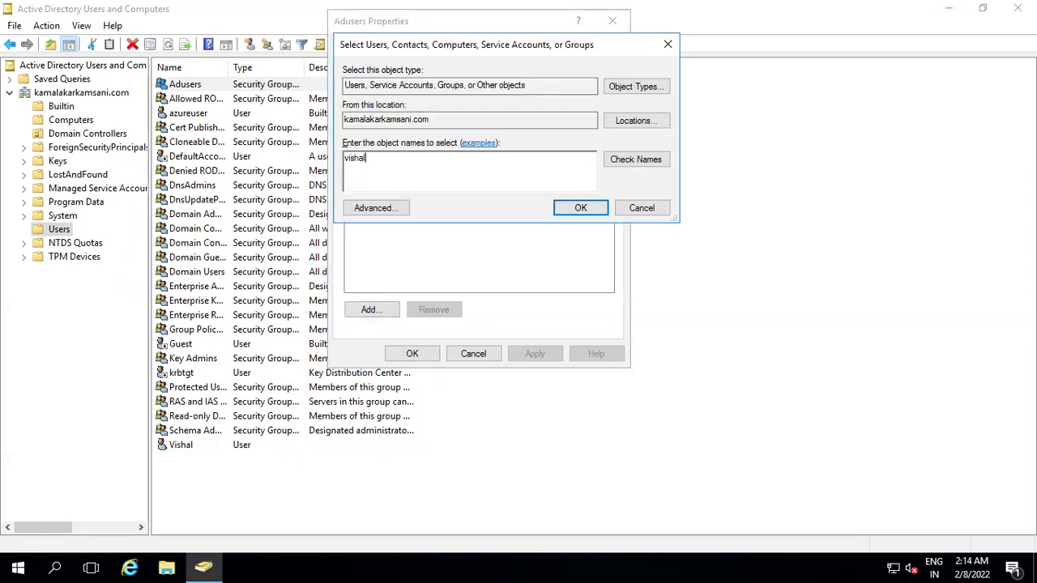
pyautogui.click(591, 208)
pyautogui.click(513, 353)
pyautogui.click(412, 354)
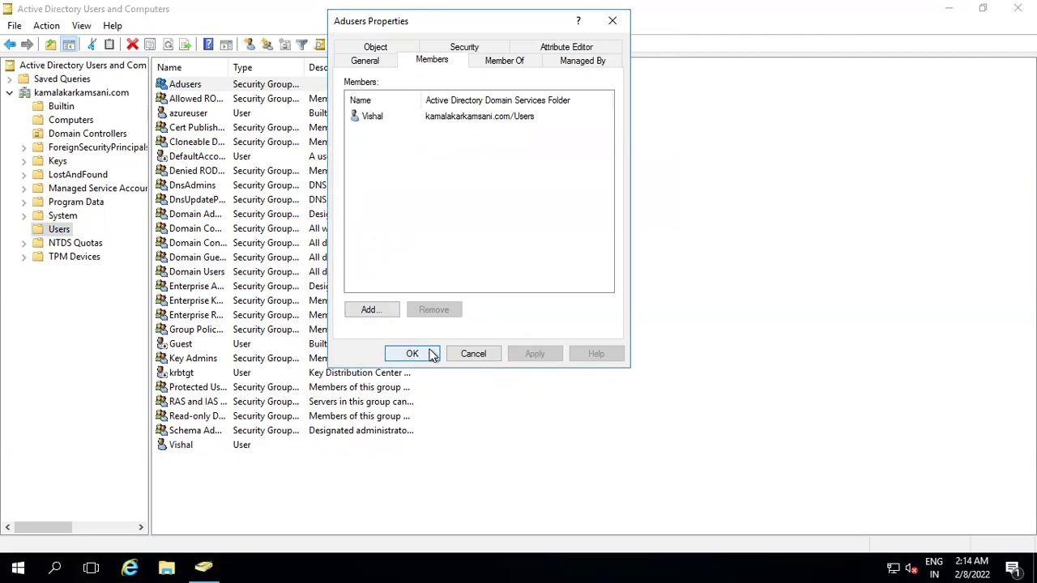
# - Create a Universal security group named azureusers in the Users container
pyautogui.rightClick(57, 229)
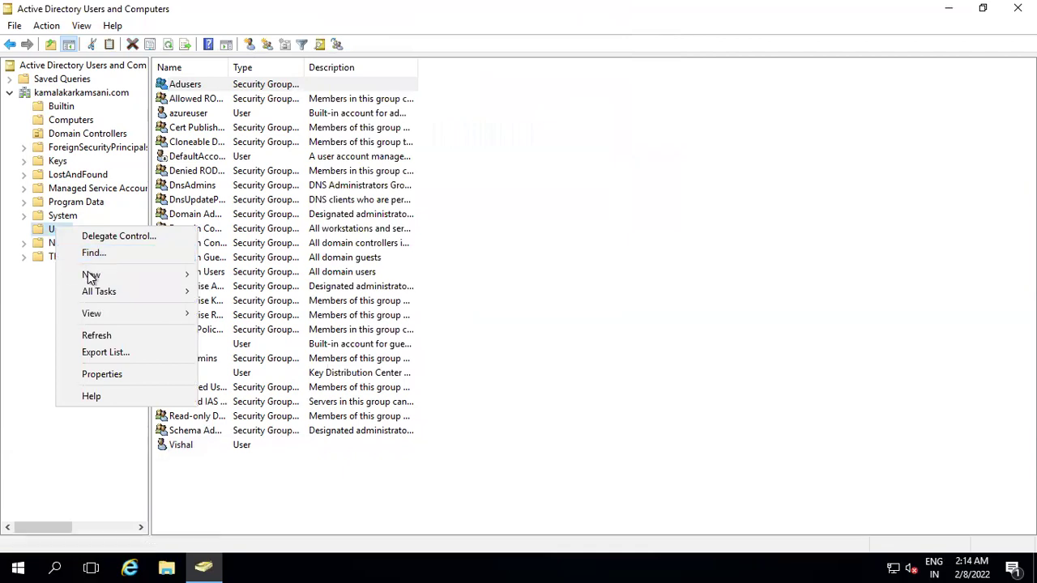
pyautogui.moveTo(91, 275)
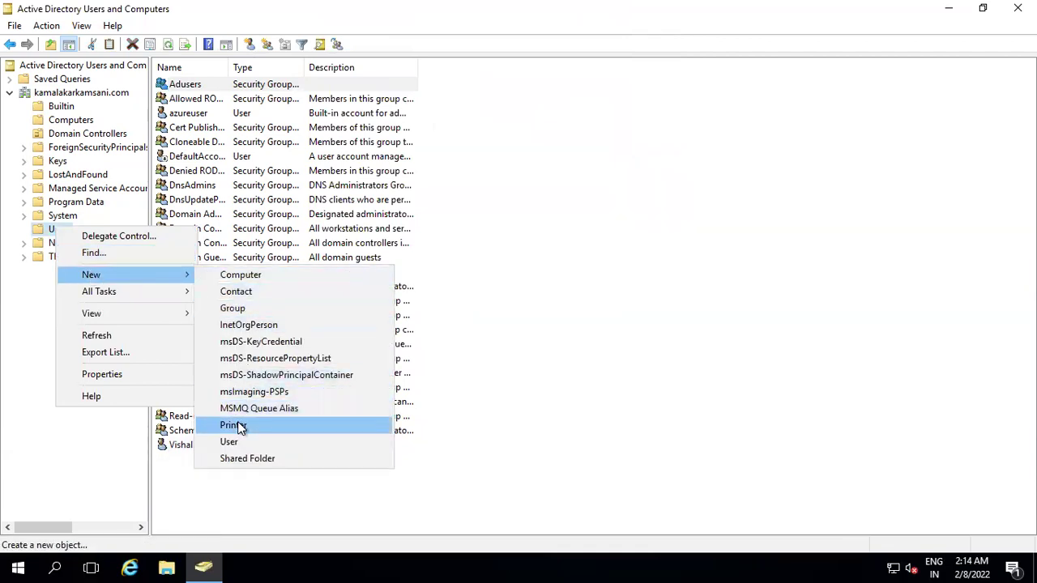
pyautogui.click(247, 308)
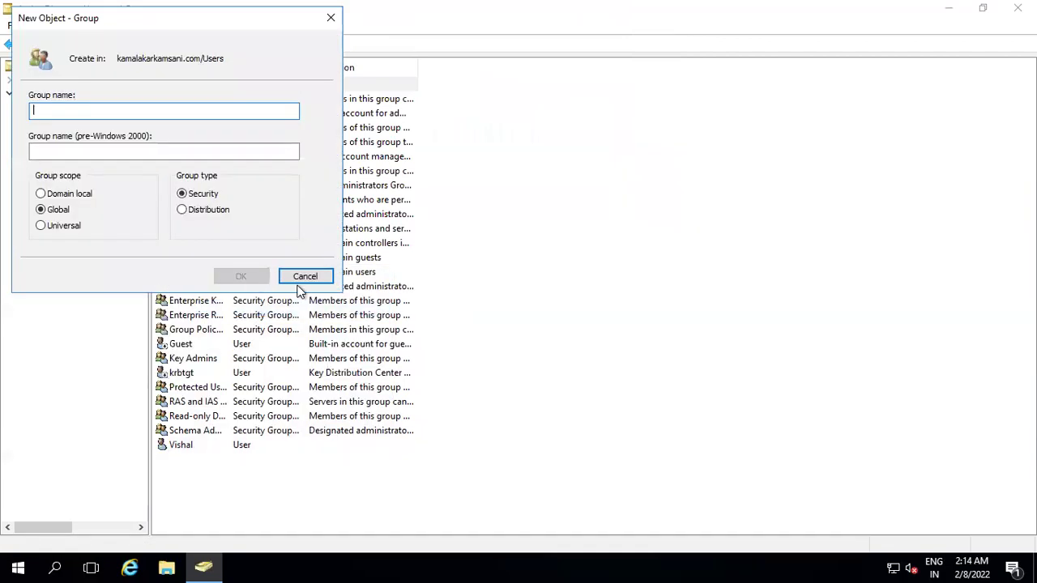
pyautogui.write('ureusers')
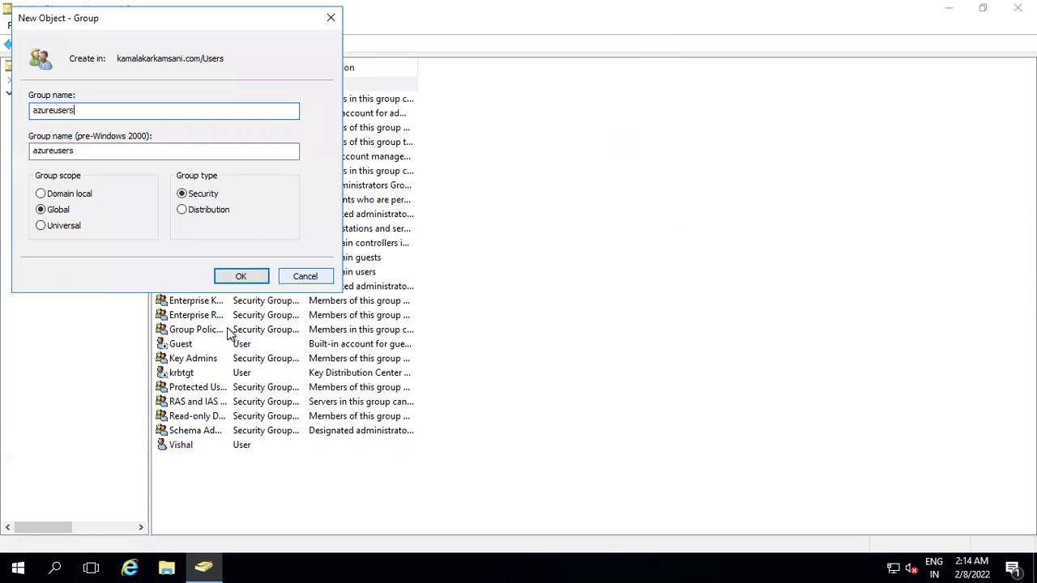
pyautogui.click(64, 226)
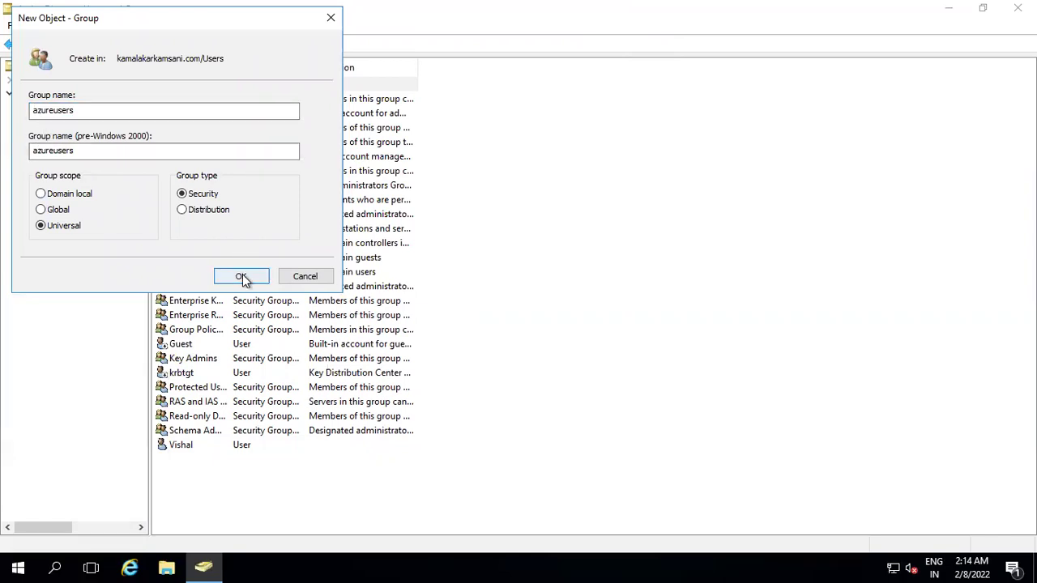
pyautogui.click(242, 276)
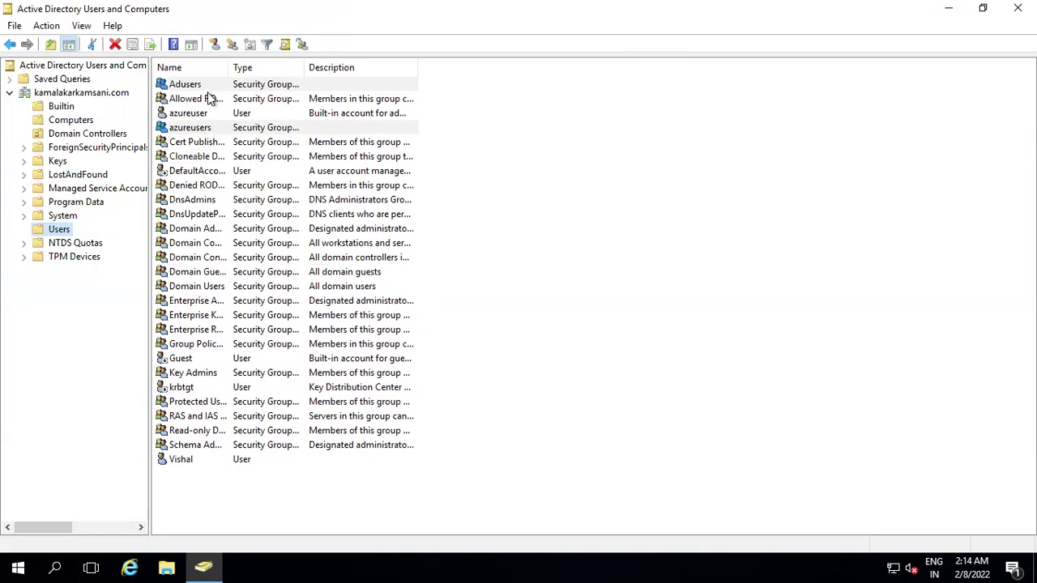
# - Add the existing domain user, name-checked, as a member of azureusers and apply
pyautogui.doubleClick(193, 127)
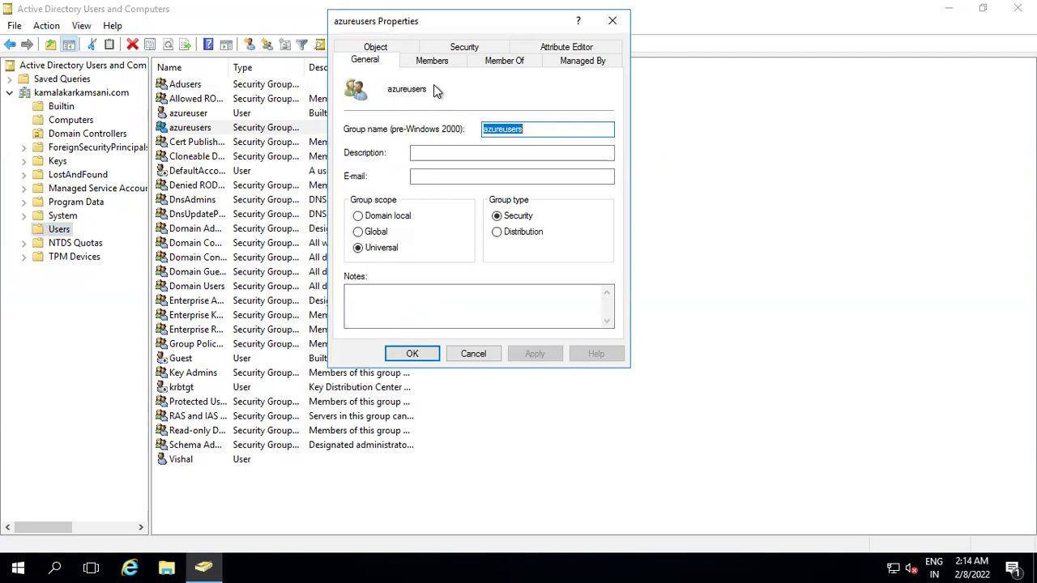
pyautogui.click(434, 60)
pyautogui.click(369, 309)
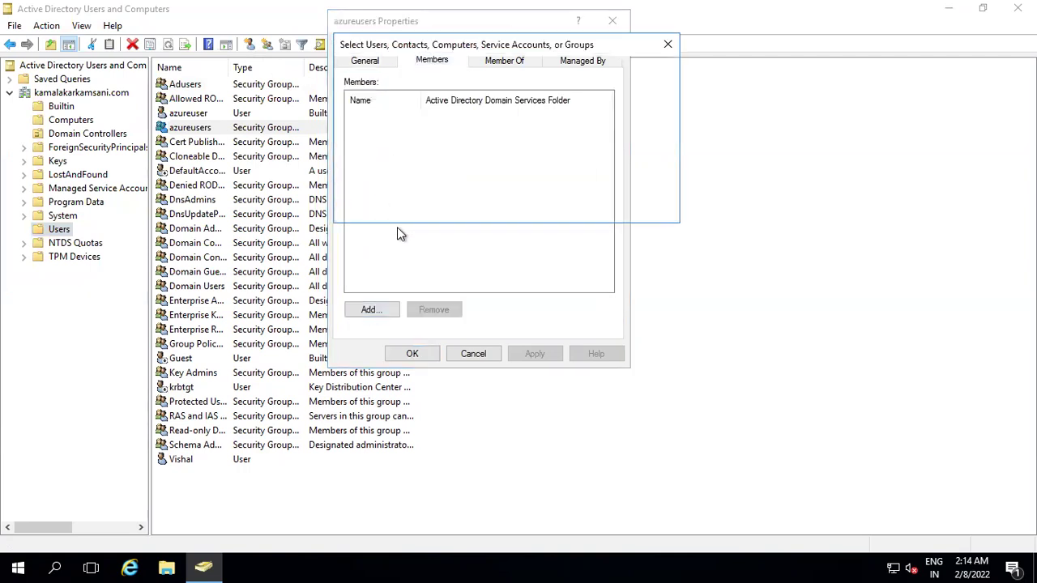
pyautogui.write('v')
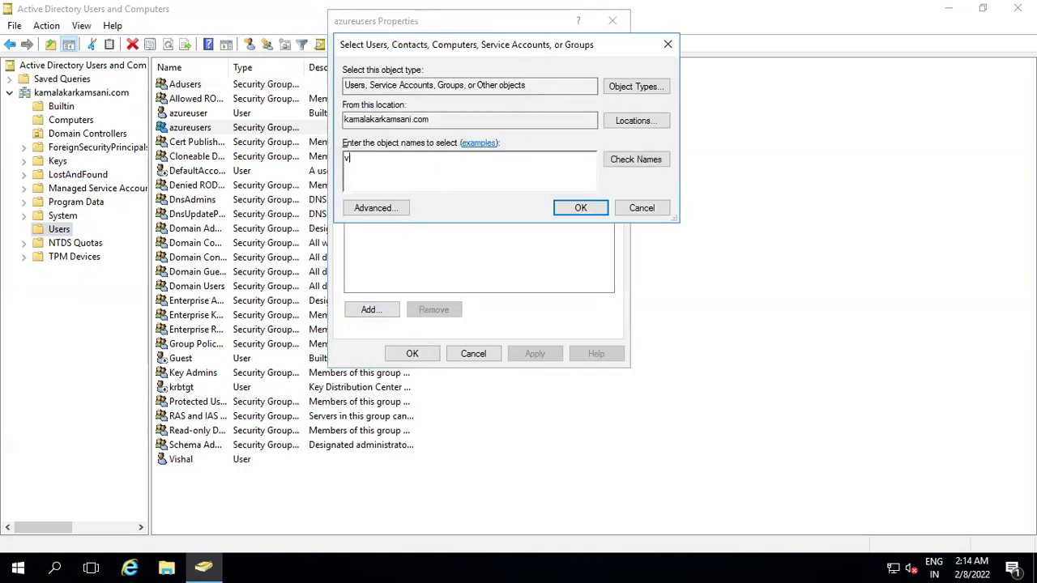
pyautogui.write('ishal')
pyautogui.click(636, 160)
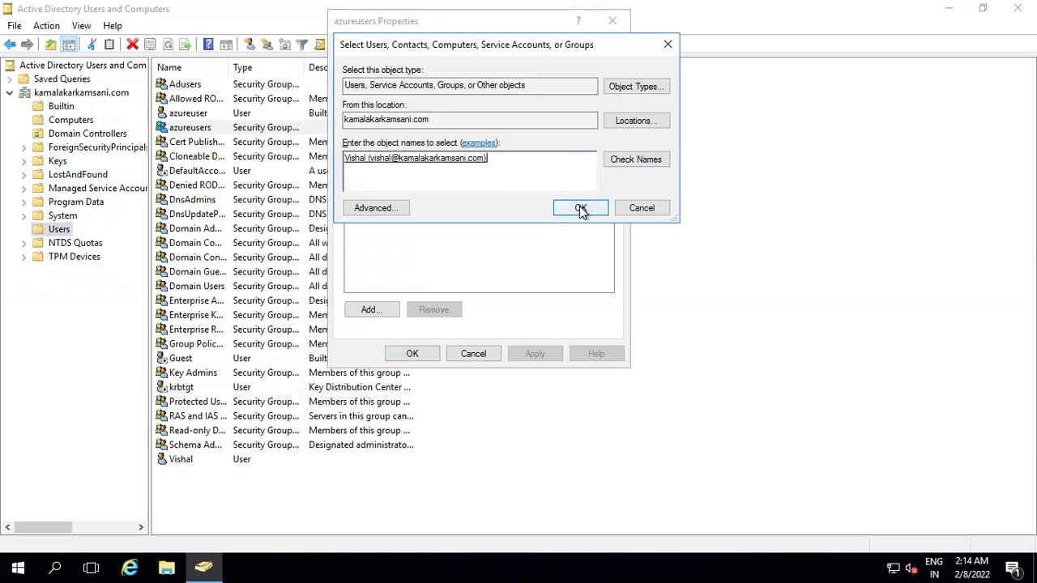
pyautogui.click(581, 208)
pyautogui.click(504, 354)
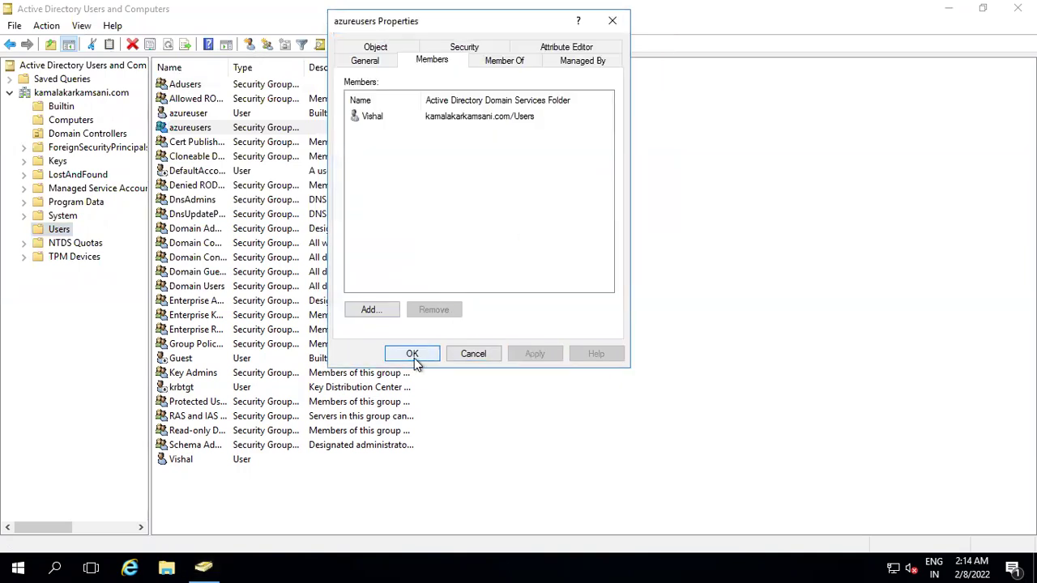
pyautogui.click(412, 354)
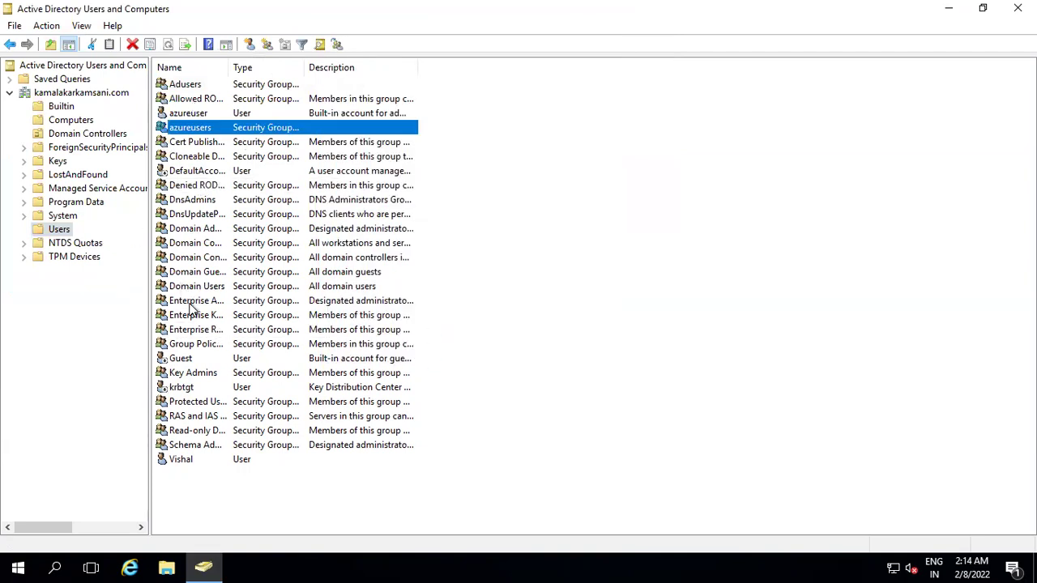
# - Copy the existing user into a new account with its own first name, logon name and password
pyautogui.click(182, 460)
pyautogui.rightClick(181, 459)
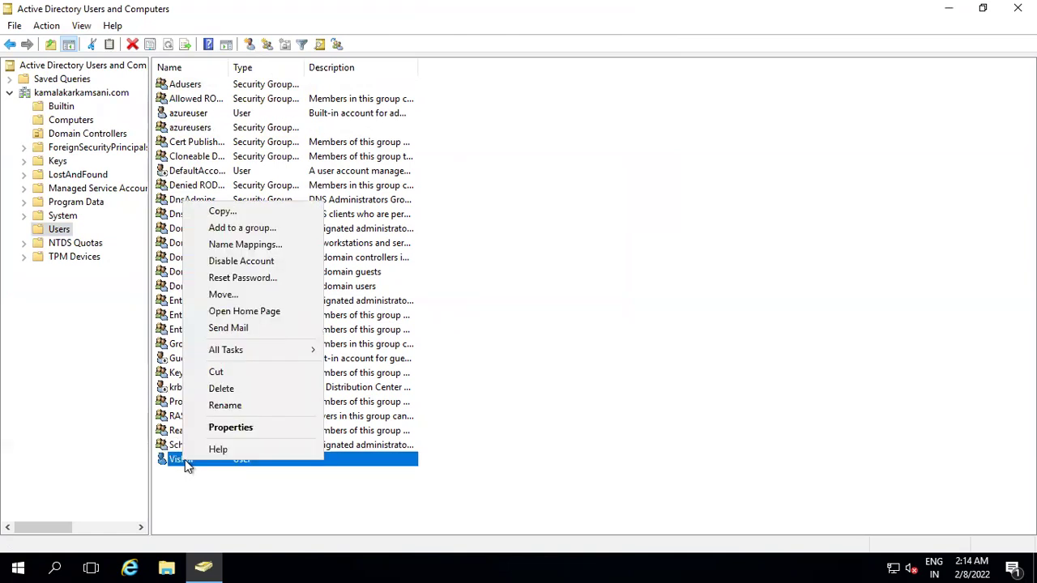
pyautogui.click(222, 212)
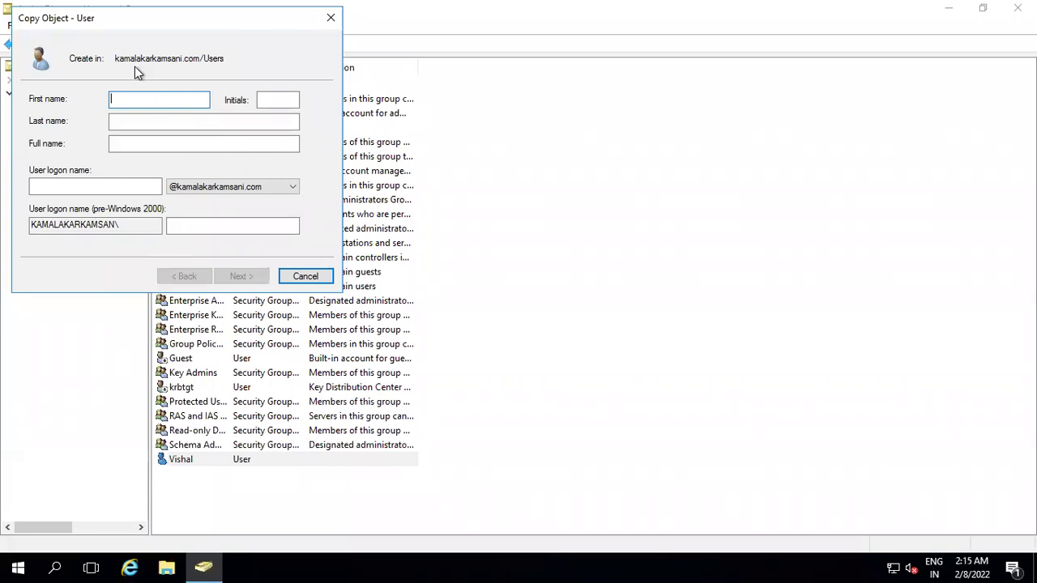
pyautogui.moveTo(148, 25); pyautogui.dragTo(158, 128)
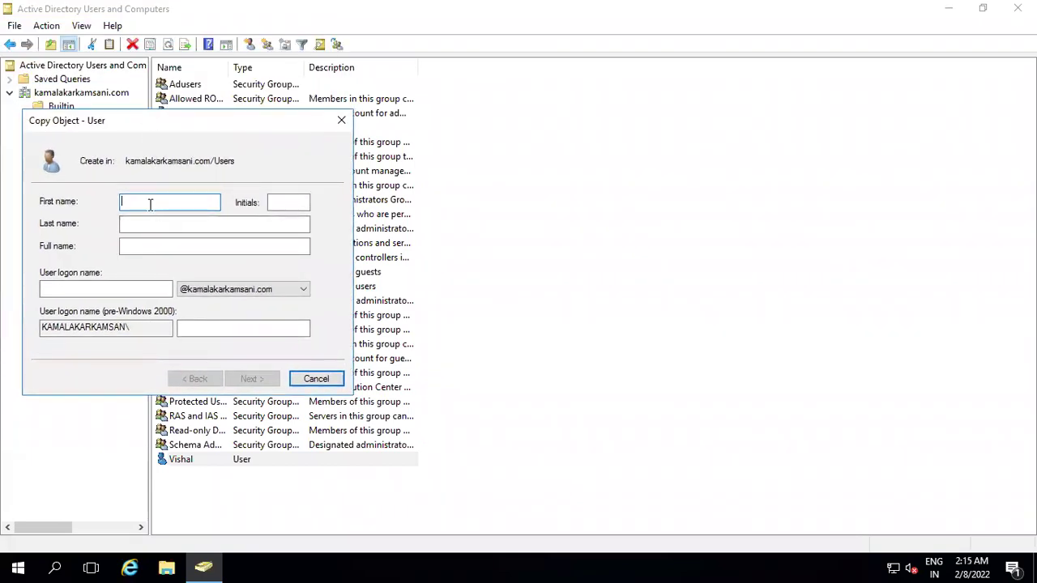
pyautogui.write('Viman')
pyautogui.click(75, 288)
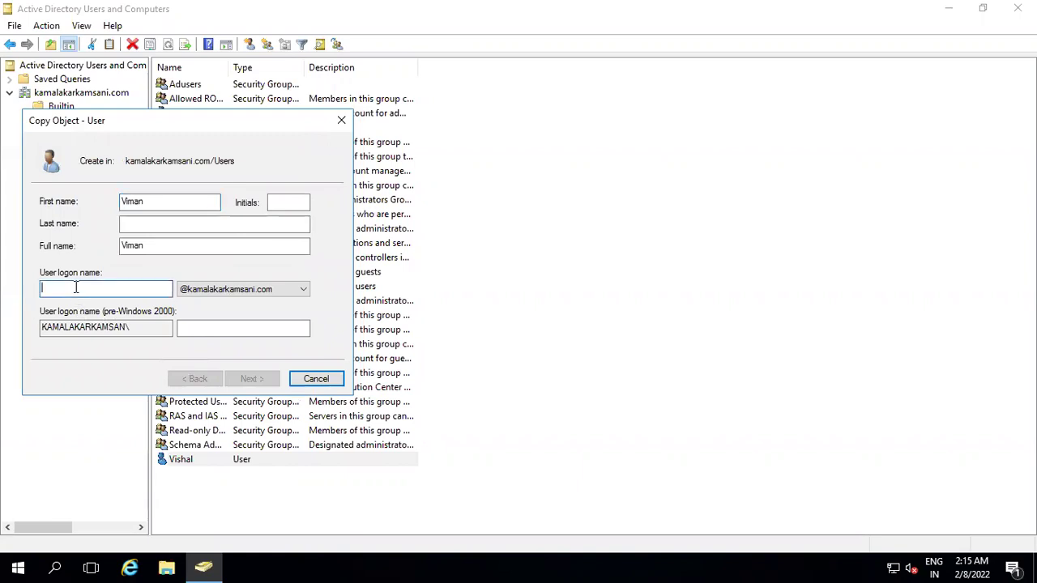
pyautogui.write('viman')
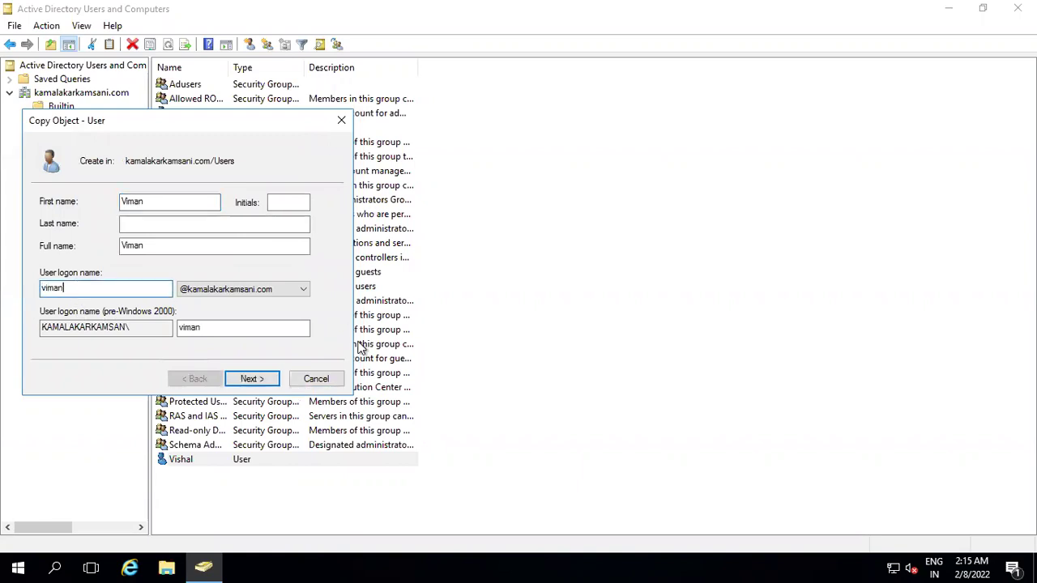
pyautogui.click(252, 379)
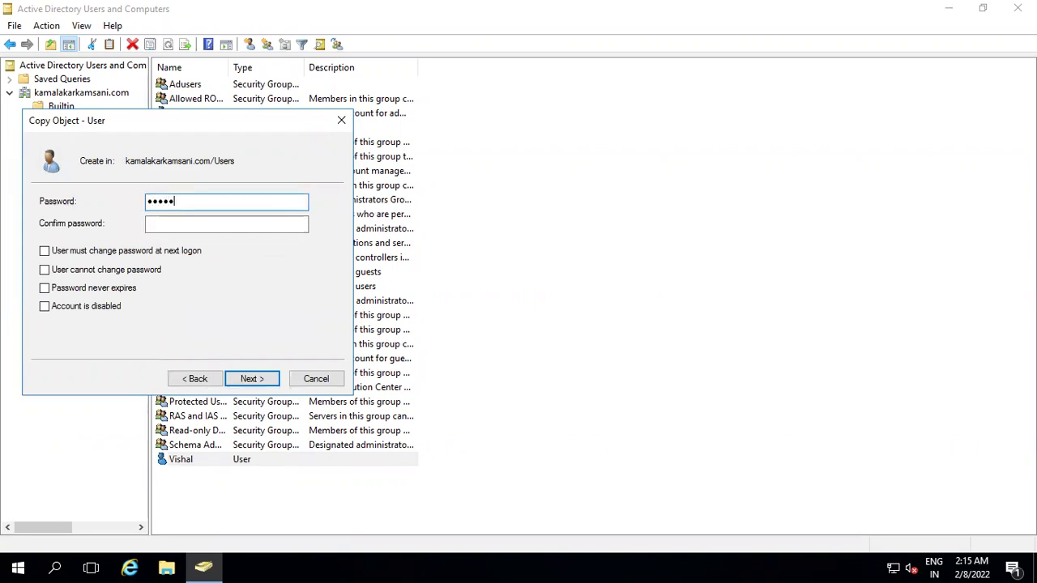
pyautogui.click(227, 224)
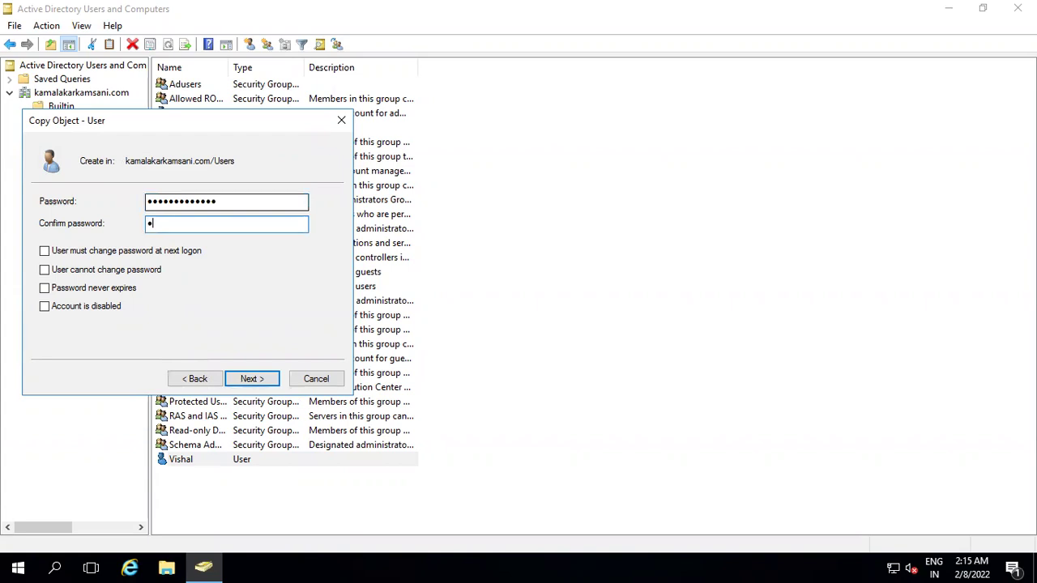
pyautogui.write('••••••')
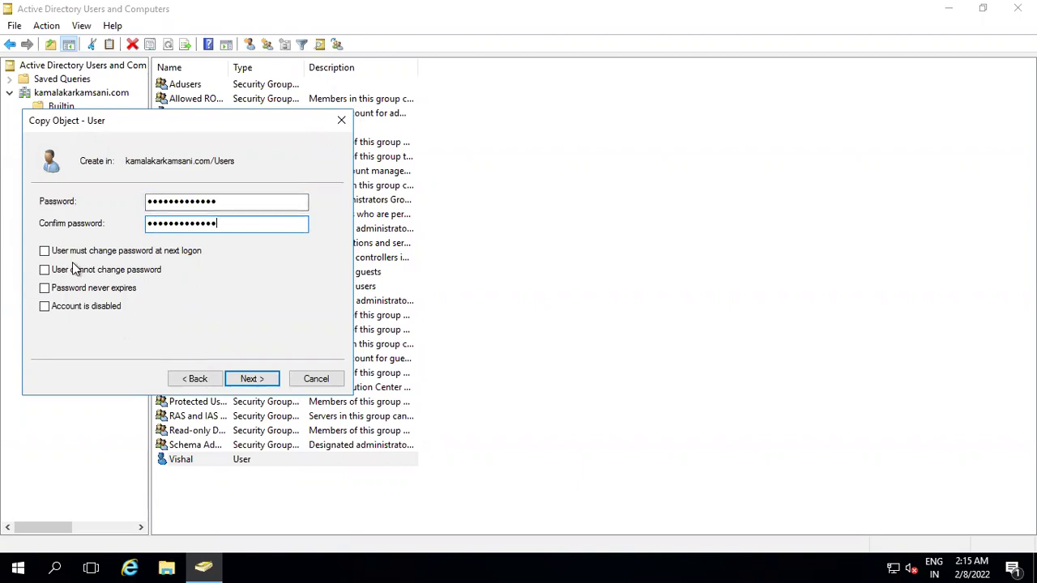
pyautogui.click(250, 379)
pyautogui.click(251, 378)
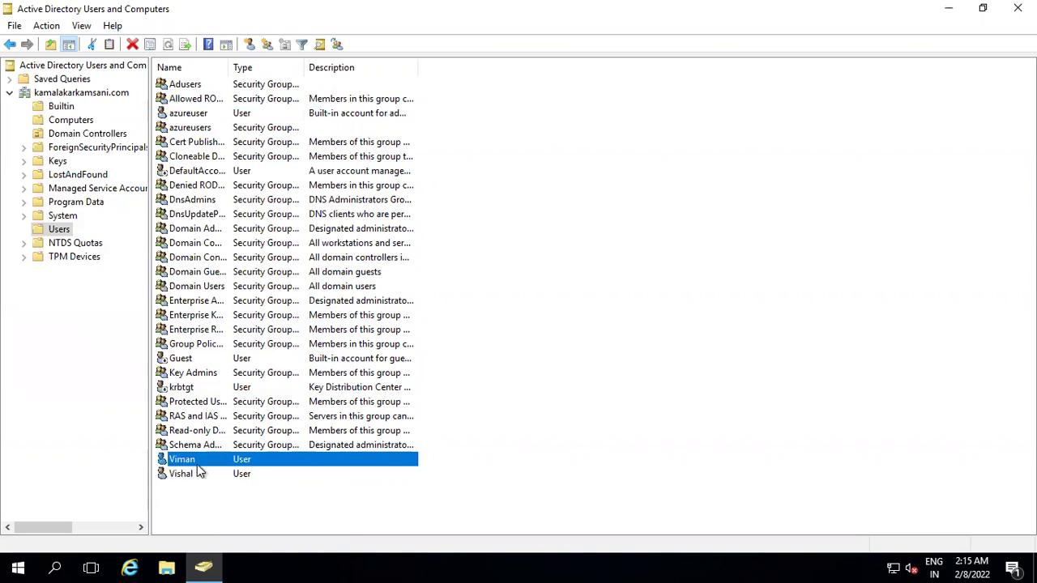
# - Review the Member Of list: Adusers, azureusers, Domain Admins, Domain Users, Enterprise Admins
pyautogui.doubleClick(198, 461)
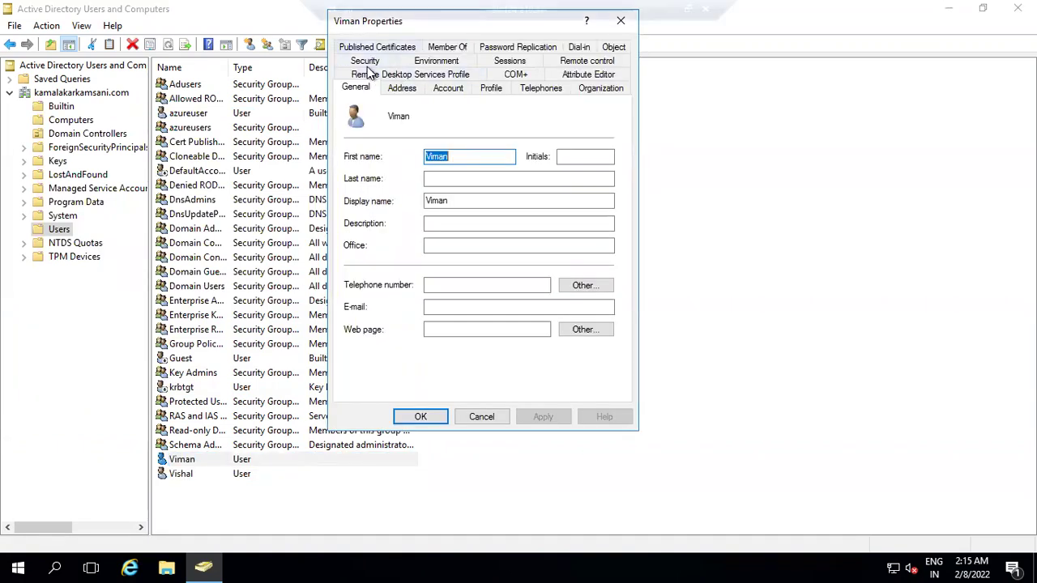
pyautogui.click(453, 48)
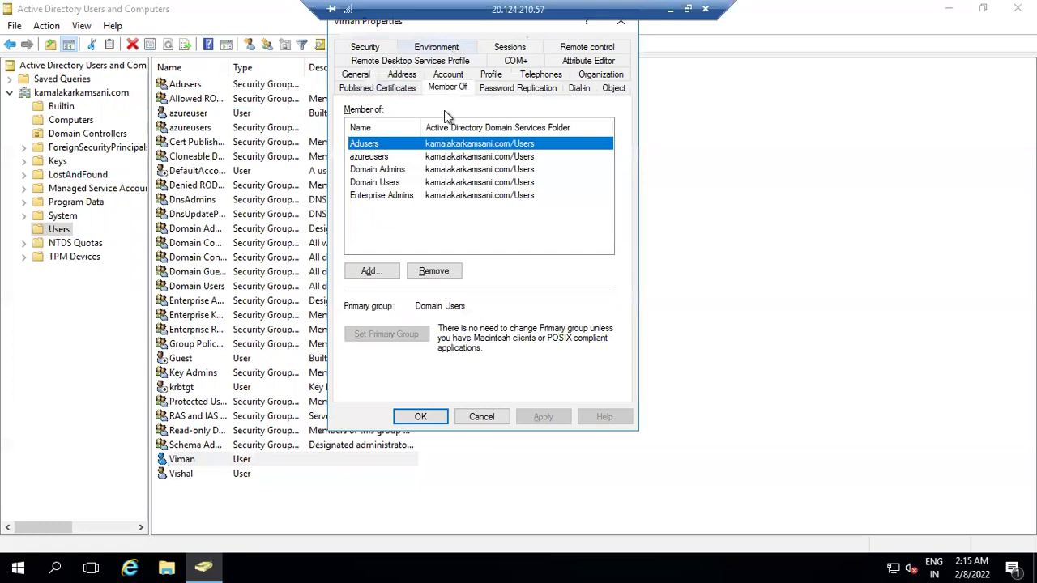
pyautogui.click(382, 158)
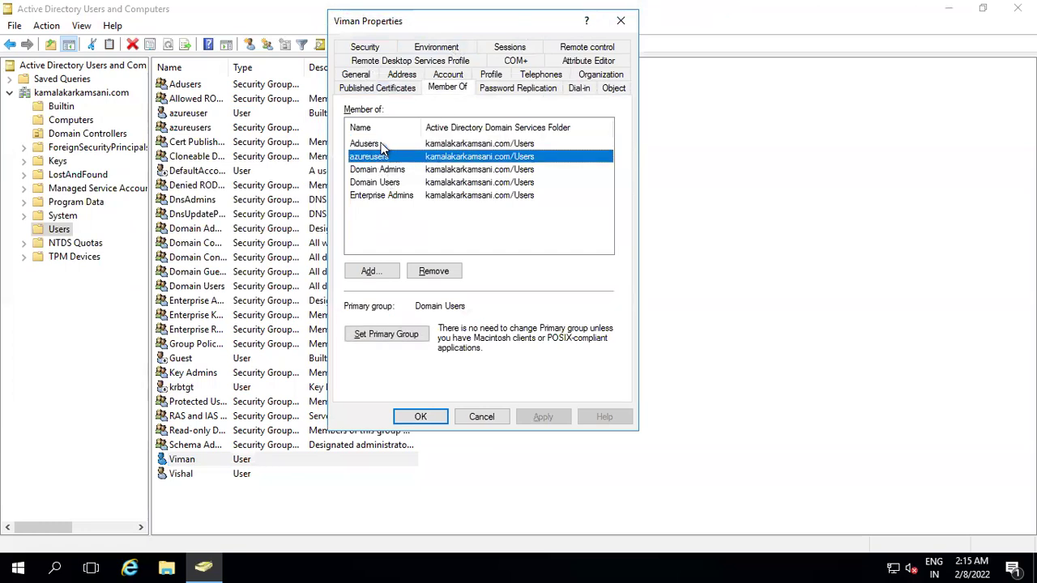
pyautogui.click(385, 146)
pyautogui.click(381, 170)
pyautogui.click(384, 197)
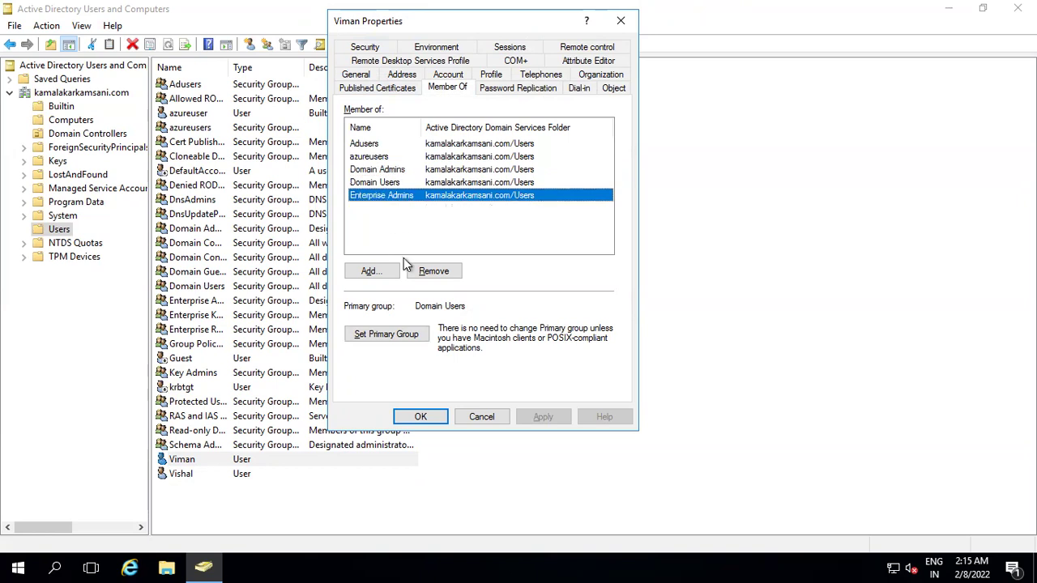
pyautogui.click(482, 417)
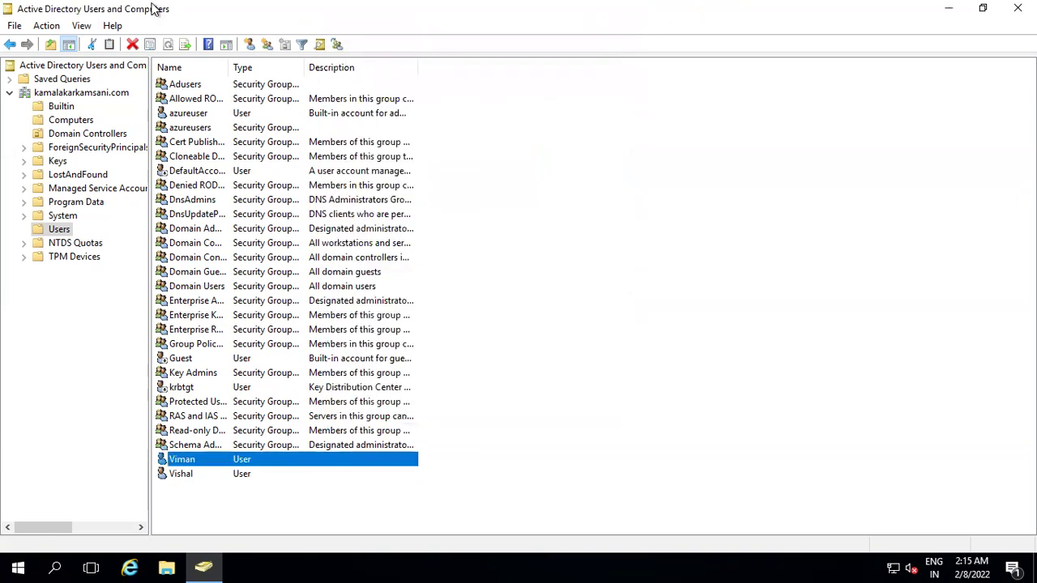
# - Create another user in Users with a password that need not change at next logon
pyautogui.rightClick(185, 501)
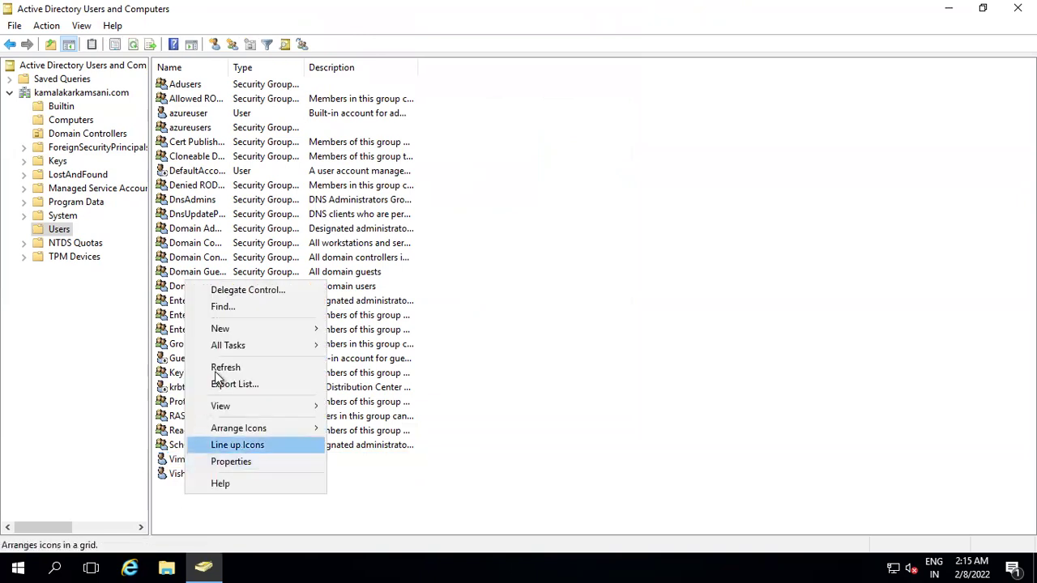
pyautogui.moveTo(223, 333)
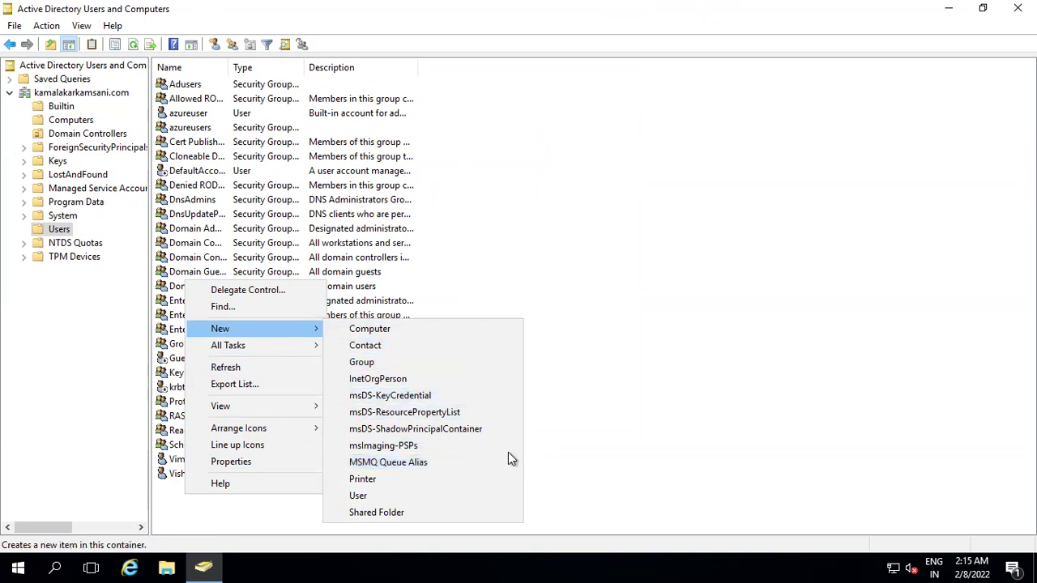
pyautogui.click(373, 495)
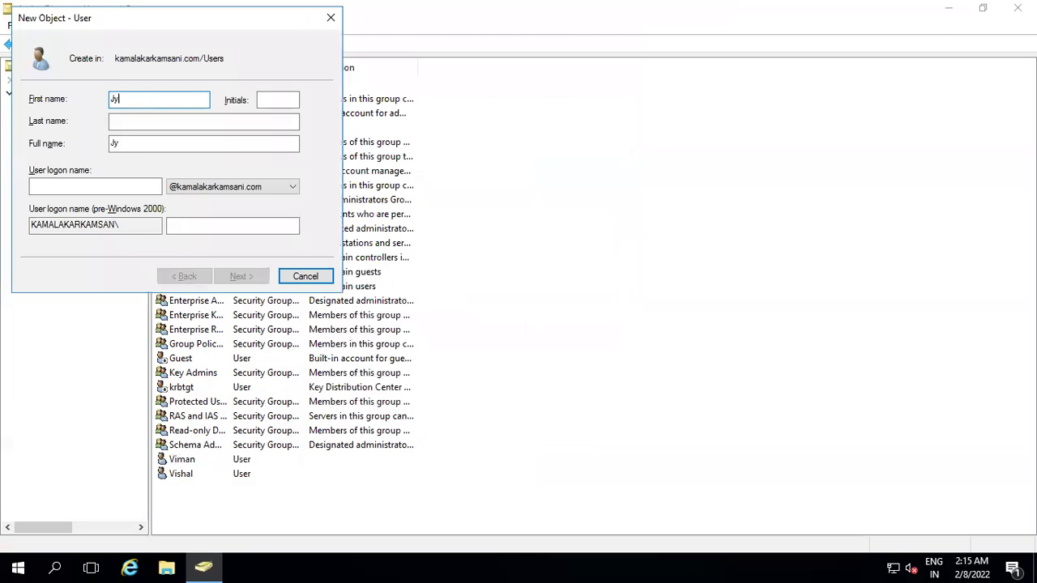
pyautogui.hotkey('ctrl', 'a')
pyautogui.click(53, 187)
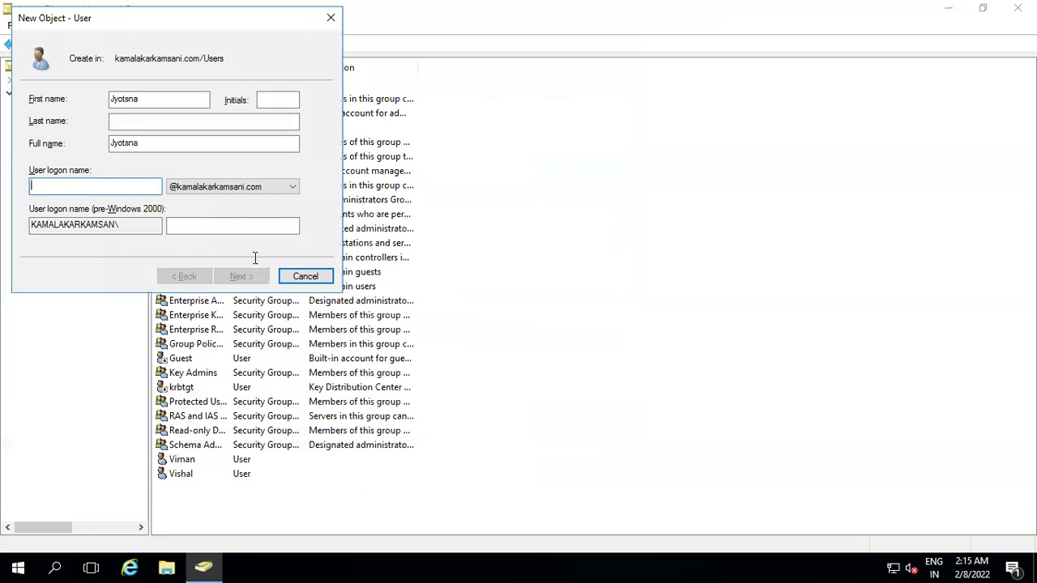
pyautogui.write('Jyotsna')
pyautogui.click(241, 276)
pyautogui.click(45, 150)
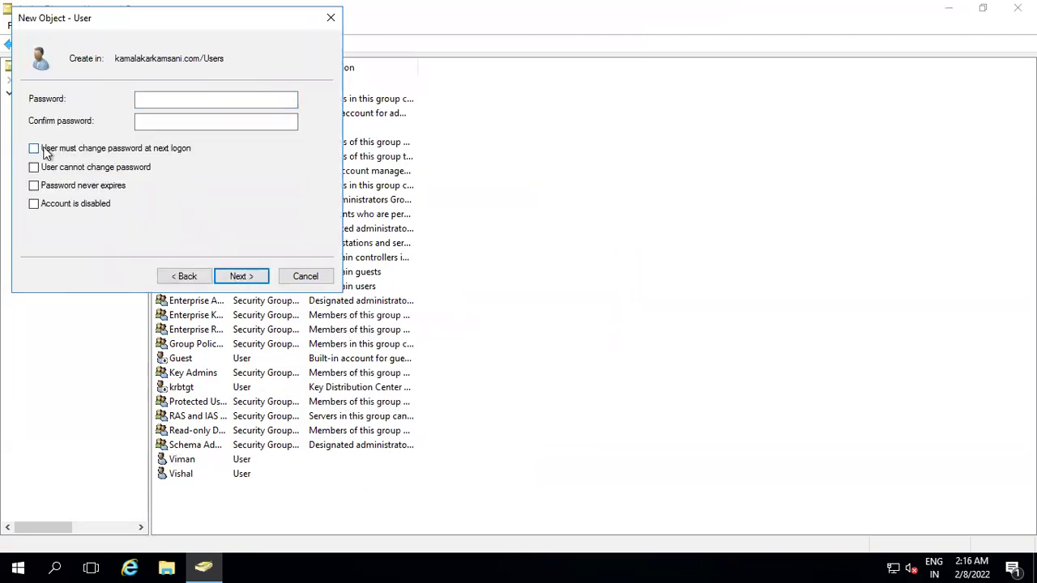
pyautogui.click(184, 99)
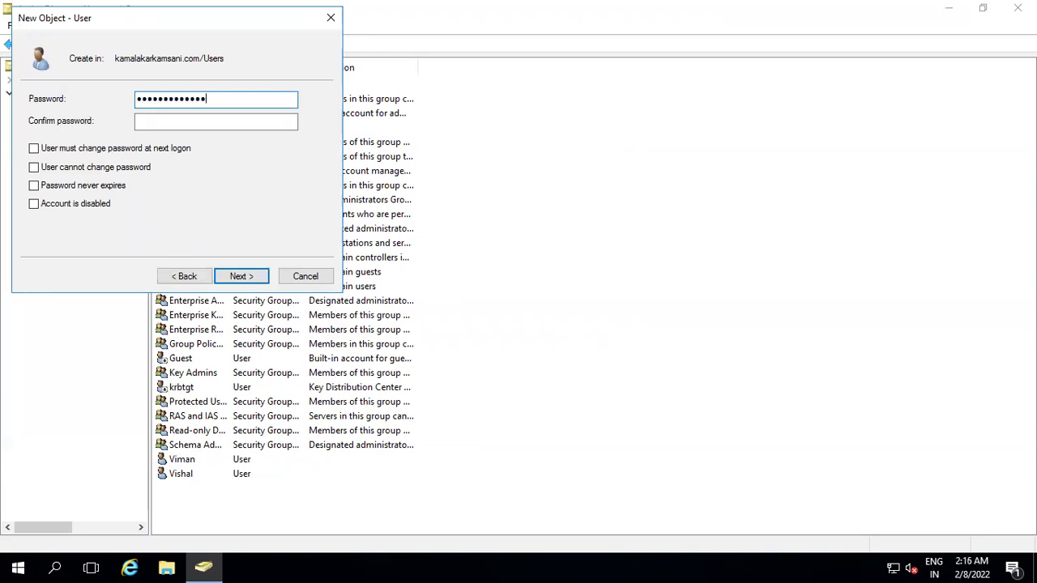
pyautogui.click(137, 121)
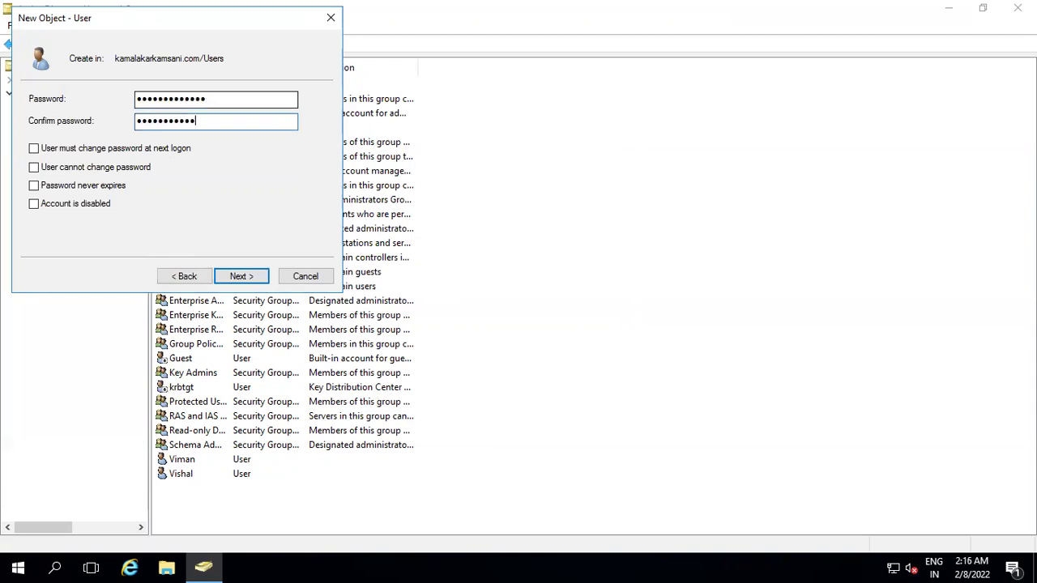
pyautogui.press('Return')
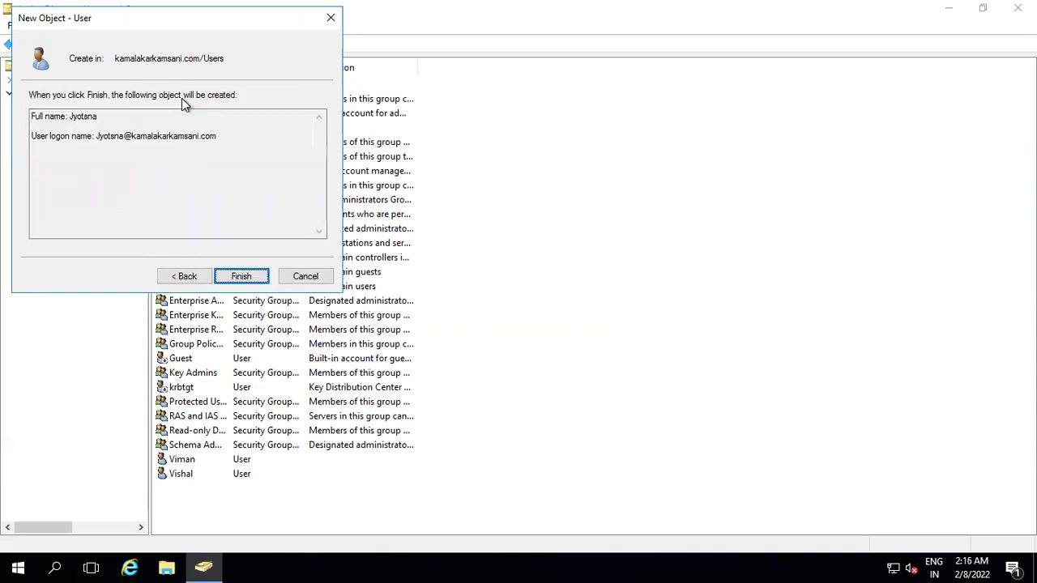
pyautogui.press('Return')
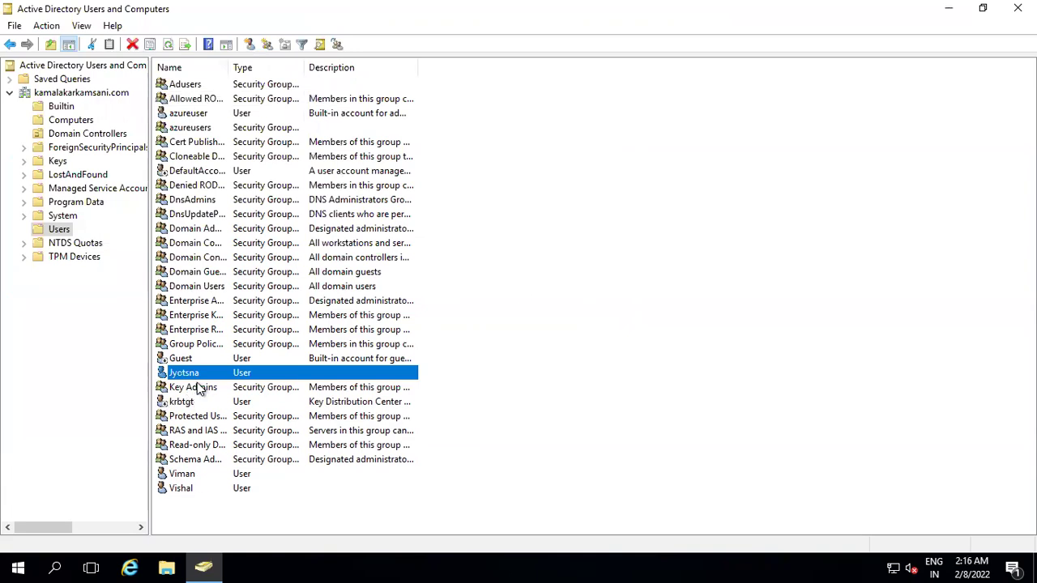
# - Check the new user's Member Of tab shows only Domain Users
pyautogui.doubleClick(208, 371)
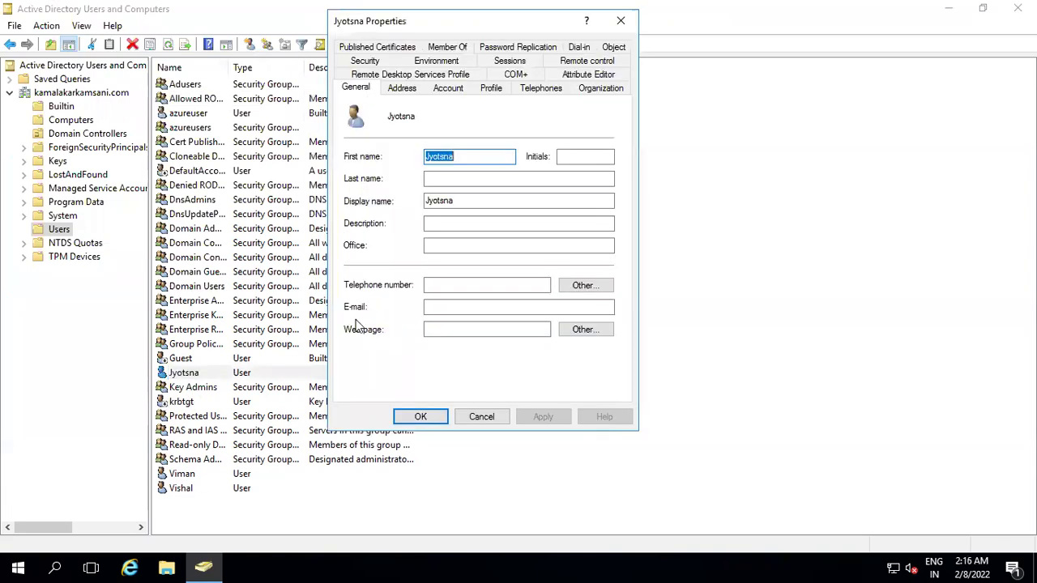
pyautogui.click(445, 49)
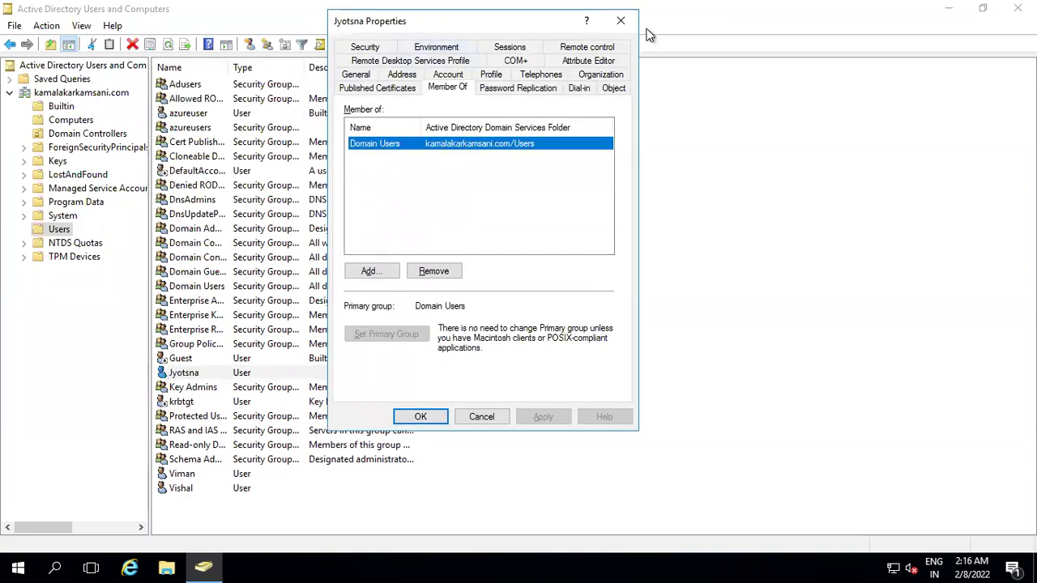
pyautogui.click(621, 21)
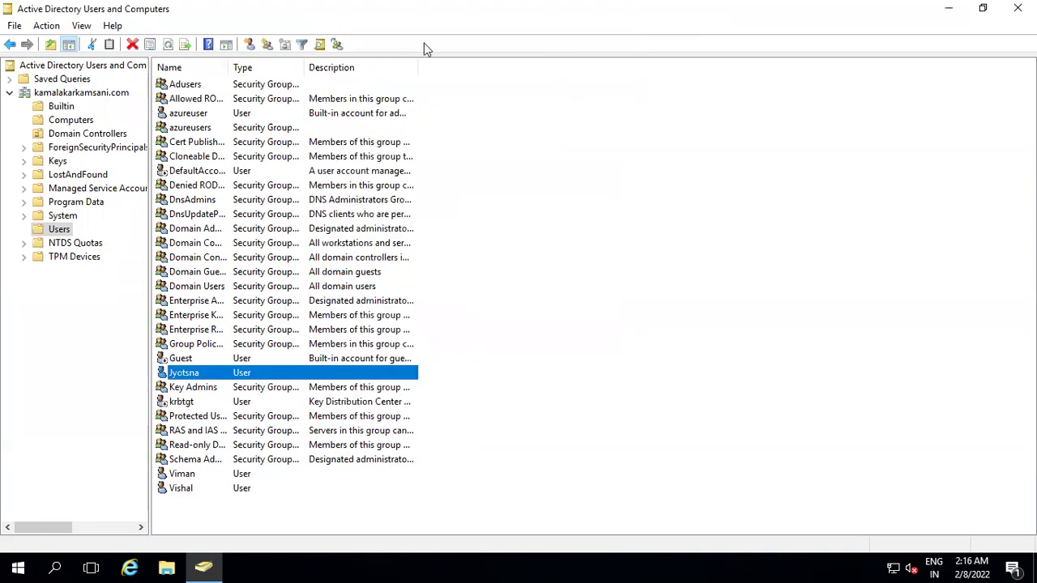
pyautogui.rightClick(184, 374)
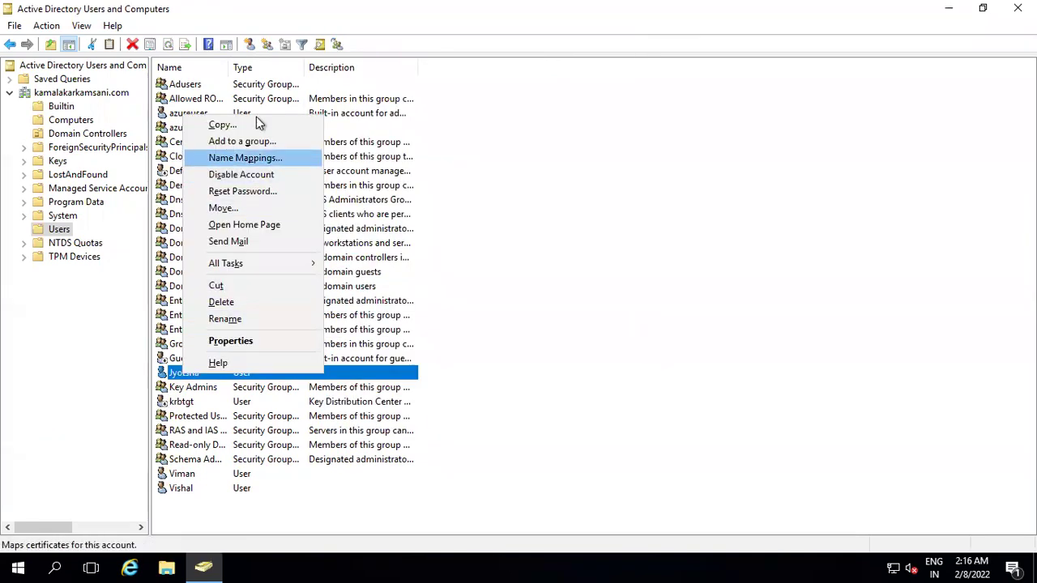
pyautogui.click(579, 409)
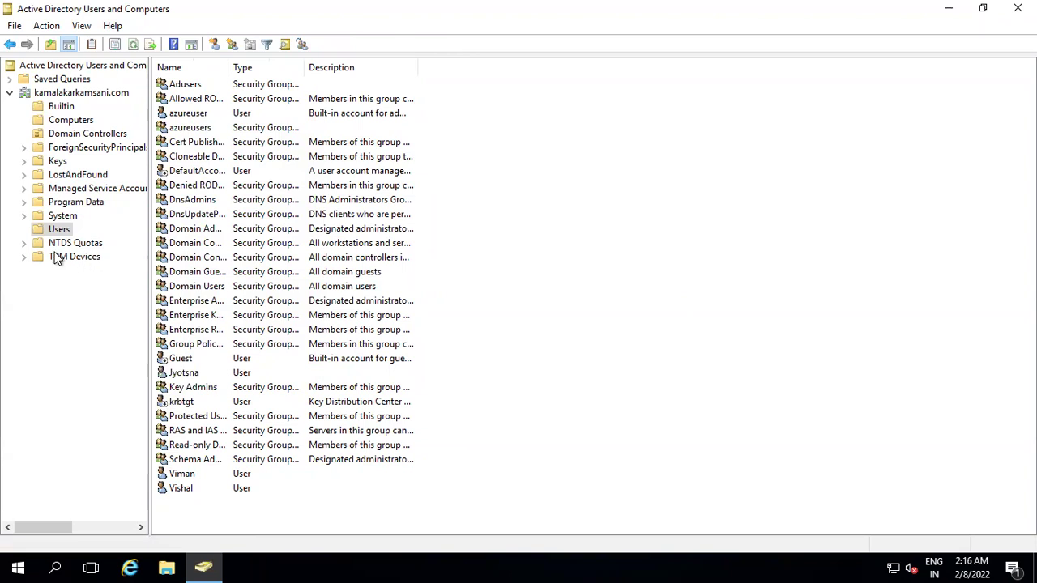
# - Create the CloudUsersOU organizational unit under the domain root
pyautogui.rightClick(65, 92)
pyautogui.moveTo(111, 210)
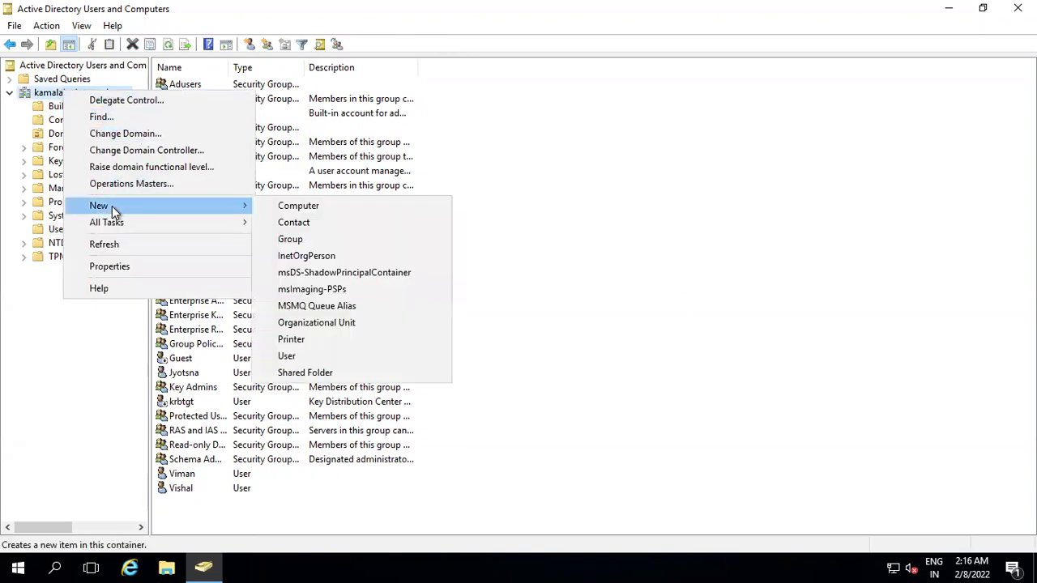
pyautogui.click(327, 322)
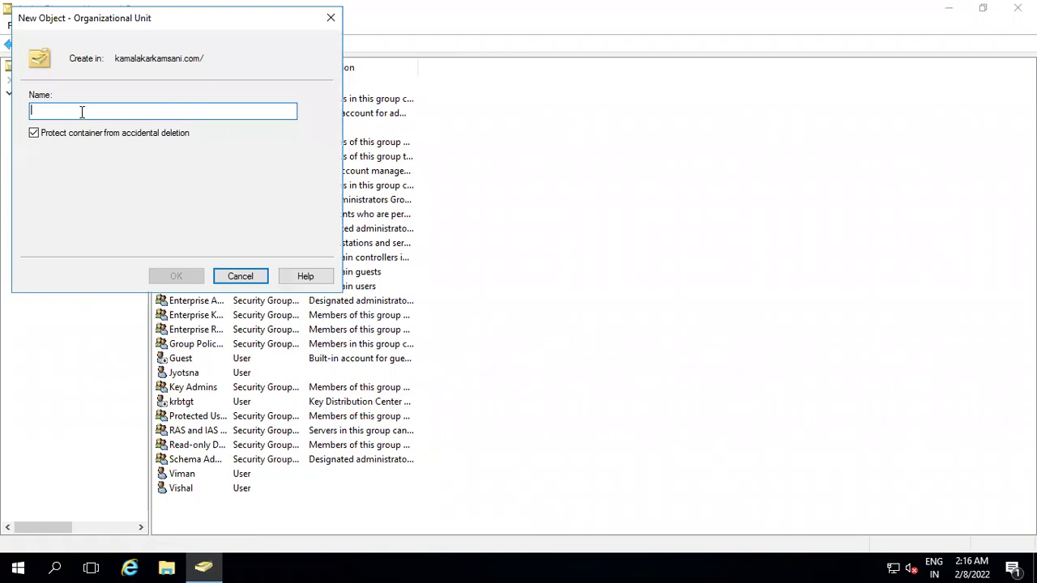
pyautogui.write('CloudUsersOU')
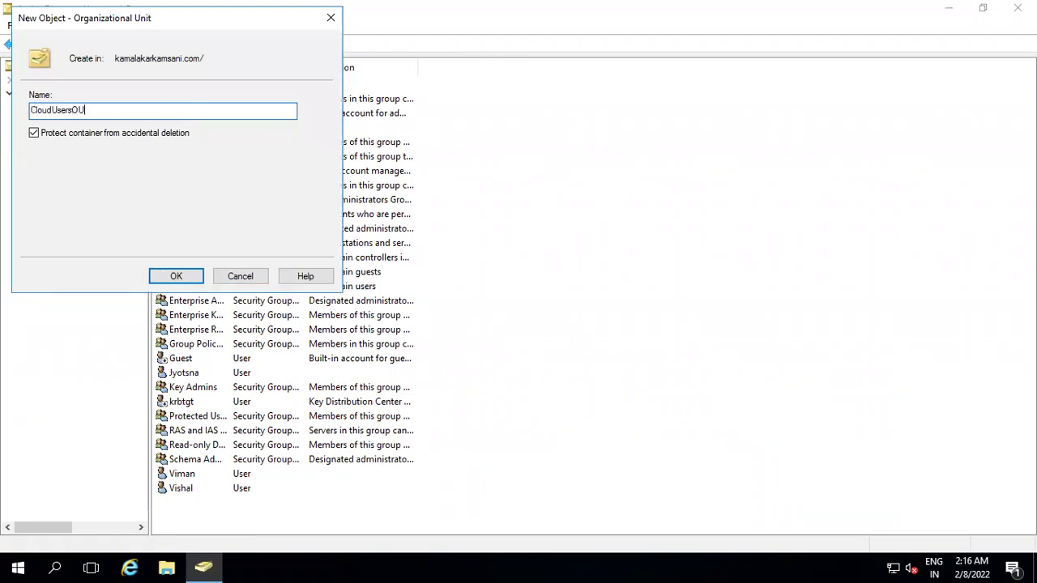
pyautogui.click(180, 281)
# - Start a new user in CloudUsersOU with first name, last name and logon name filled in
pyautogui.rightClick(77, 273)
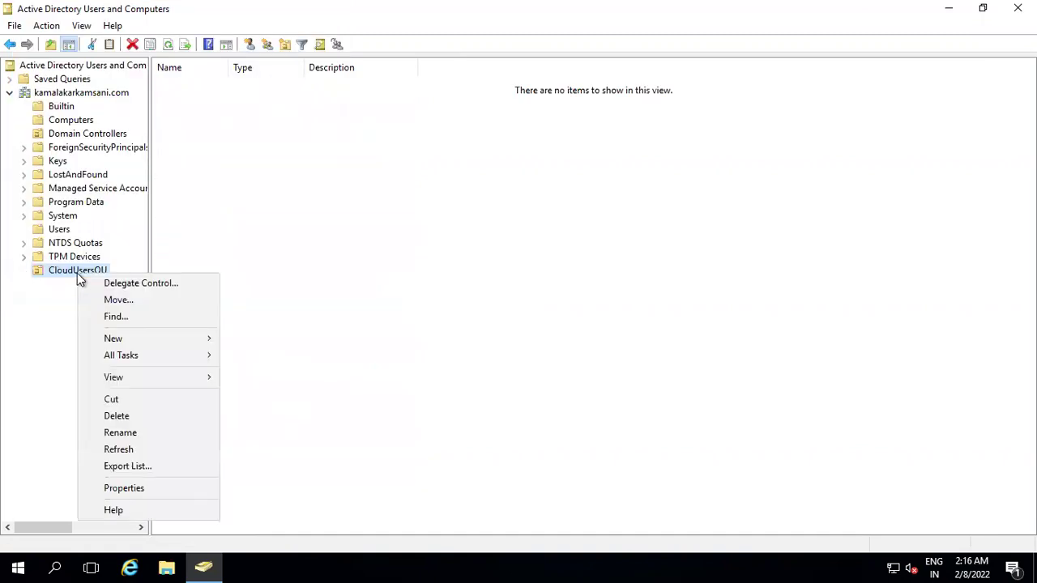
pyautogui.moveTo(179, 339)
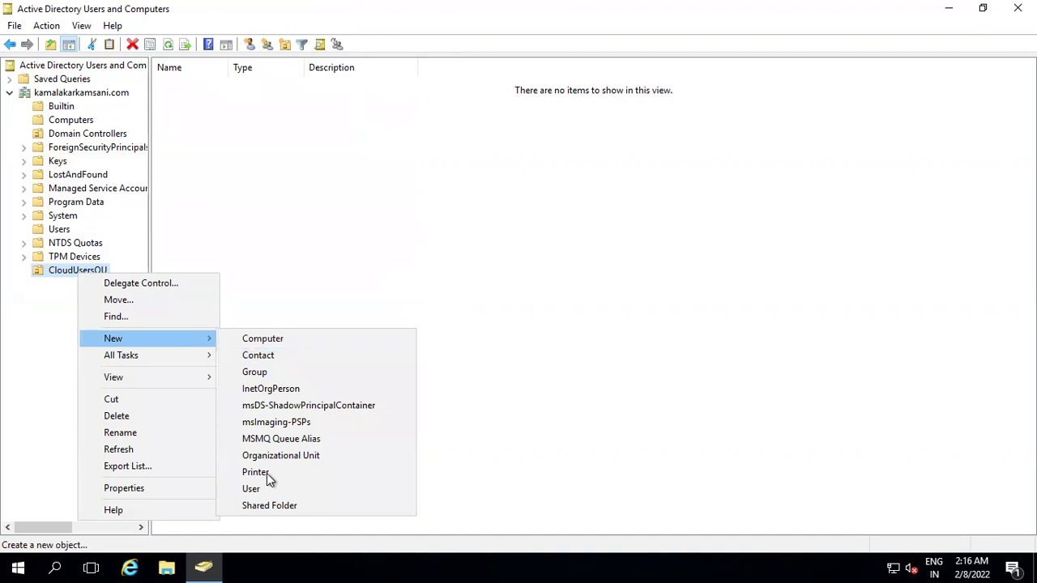
pyautogui.click(250, 489)
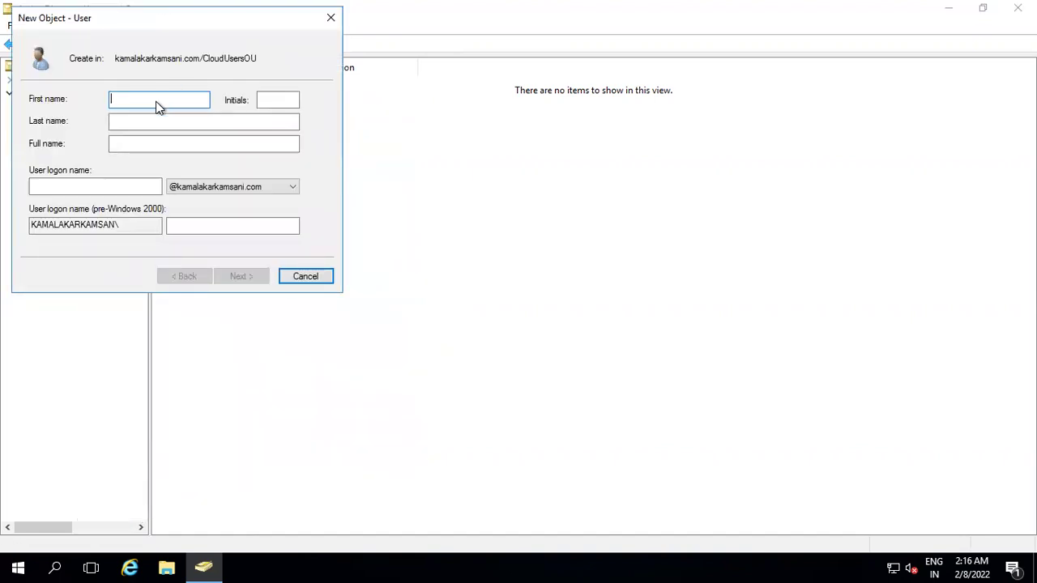
pyautogui.press('Tab')
pyautogui.press('Tab')
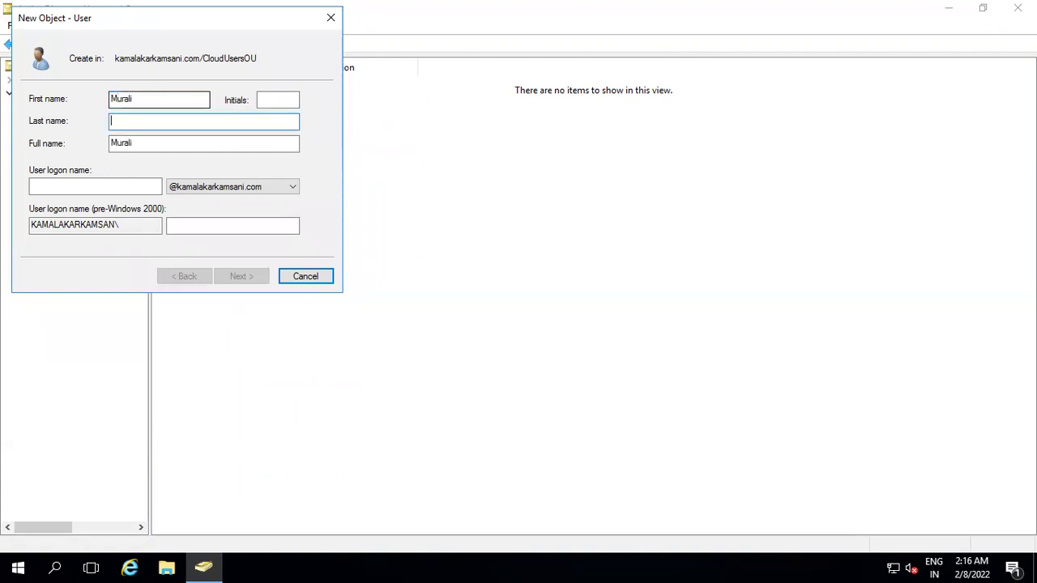
pyautogui.click(61, 189)
pyautogui.write('Murali')
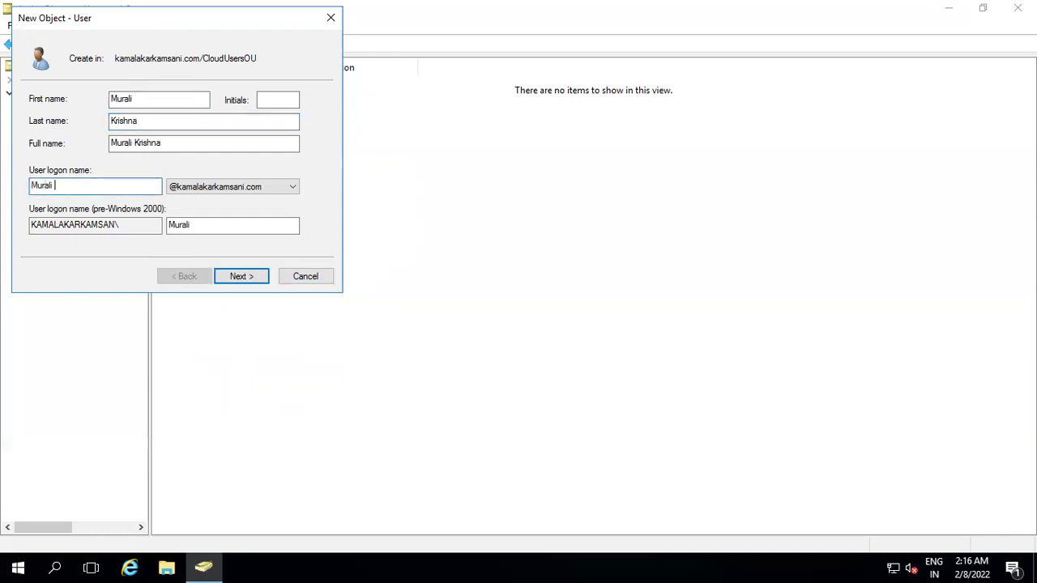
# - Set the user's password without forced change at next logon and finish creating it
pyautogui.click(238, 275)
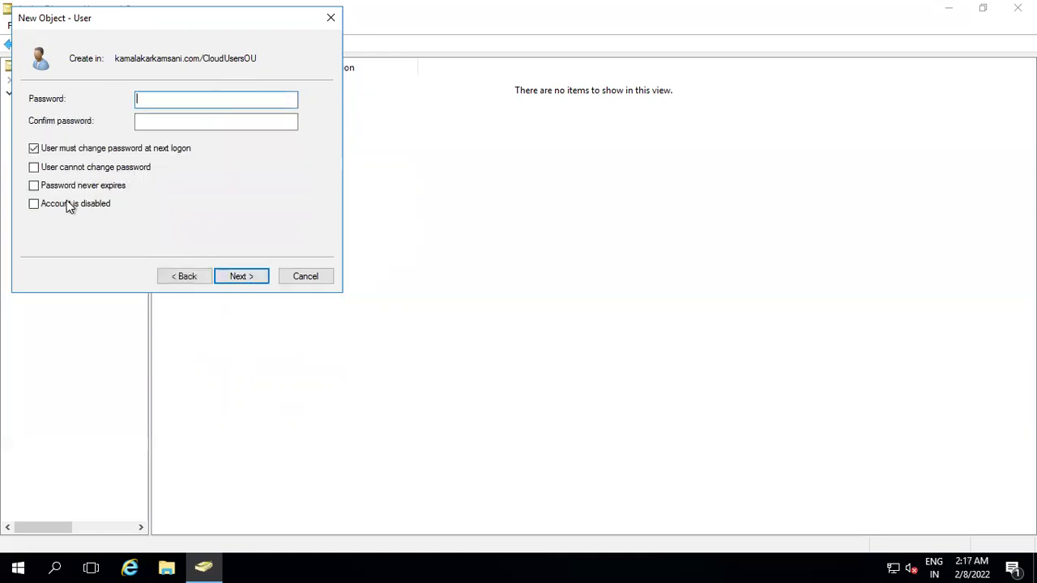
pyautogui.click(62, 150)
pyautogui.click(179, 100)
pyautogui.click(215, 121)
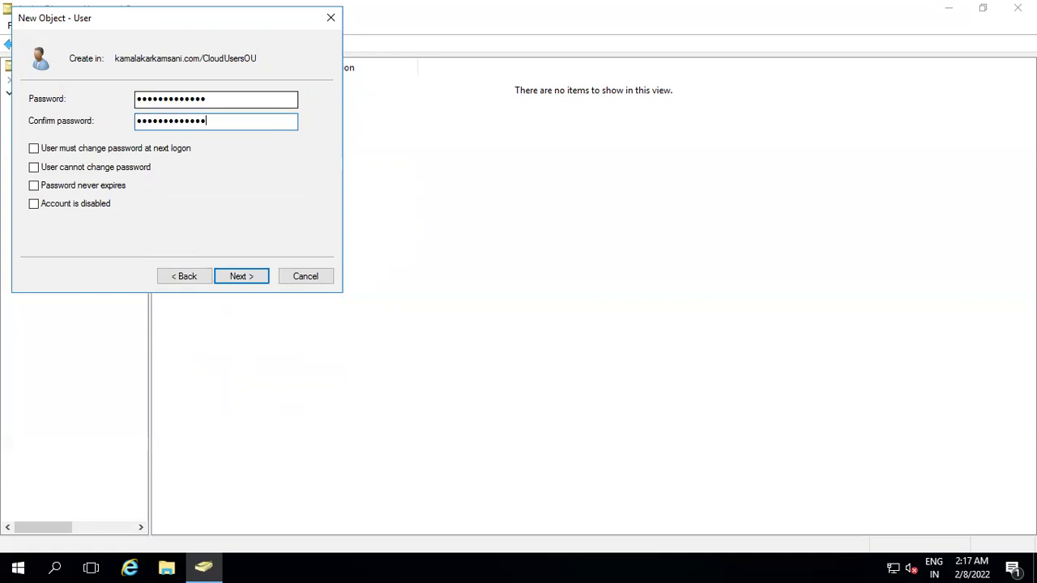
pyautogui.press('Return')
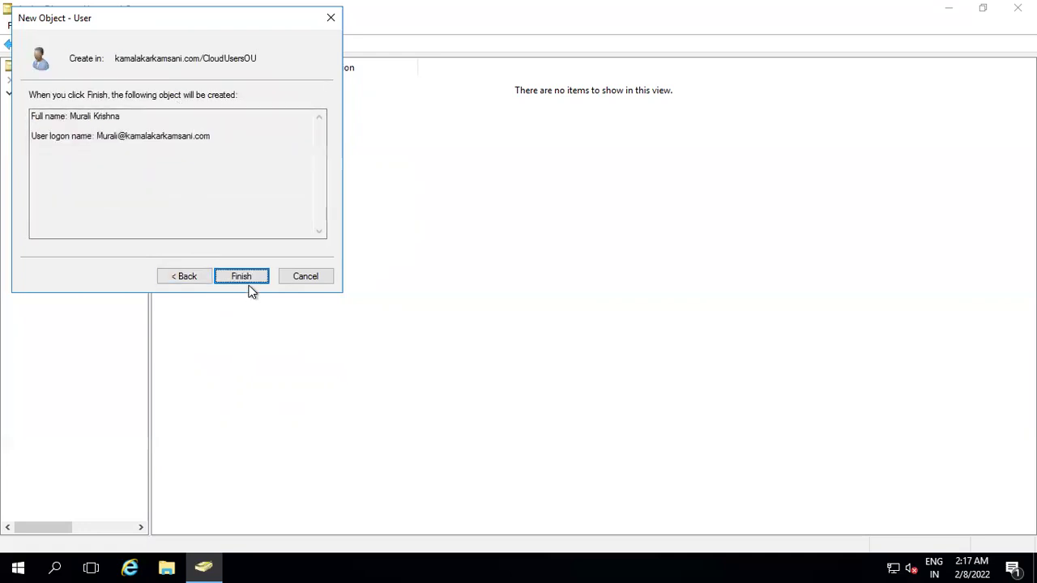
pyautogui.click(241, 278)
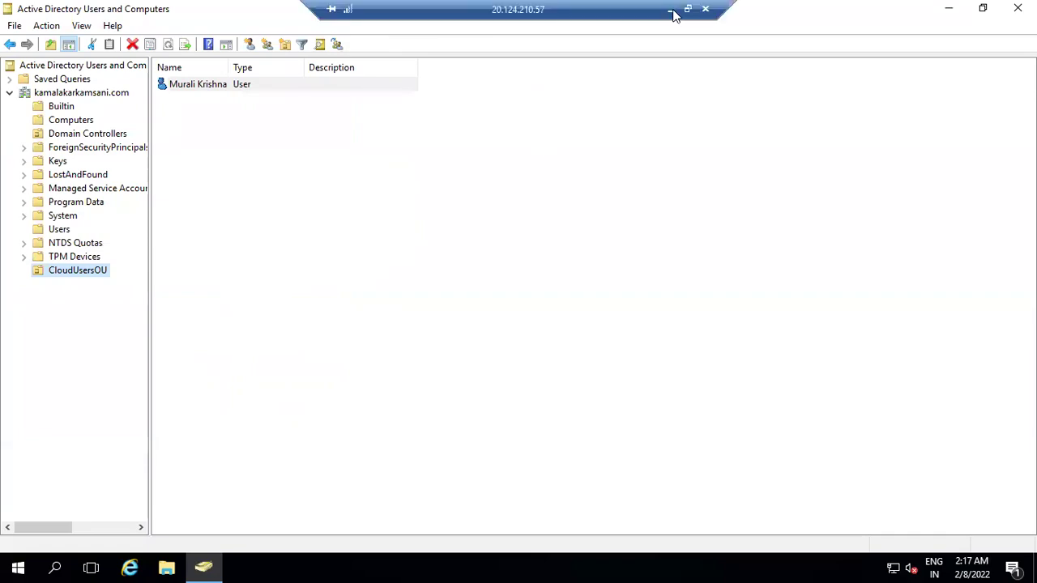
# - Return to the portal and open the devopsagentvm overview from Virtual machines
pyautogui.click(675, 14)
pyautogui.click(138, 123)
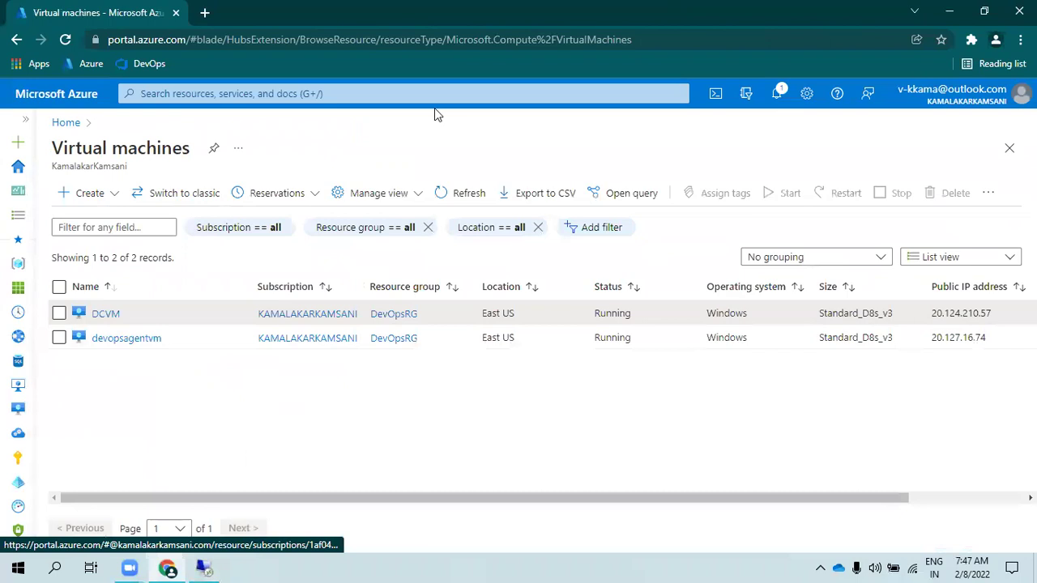
pyautogui.click(127, 338)
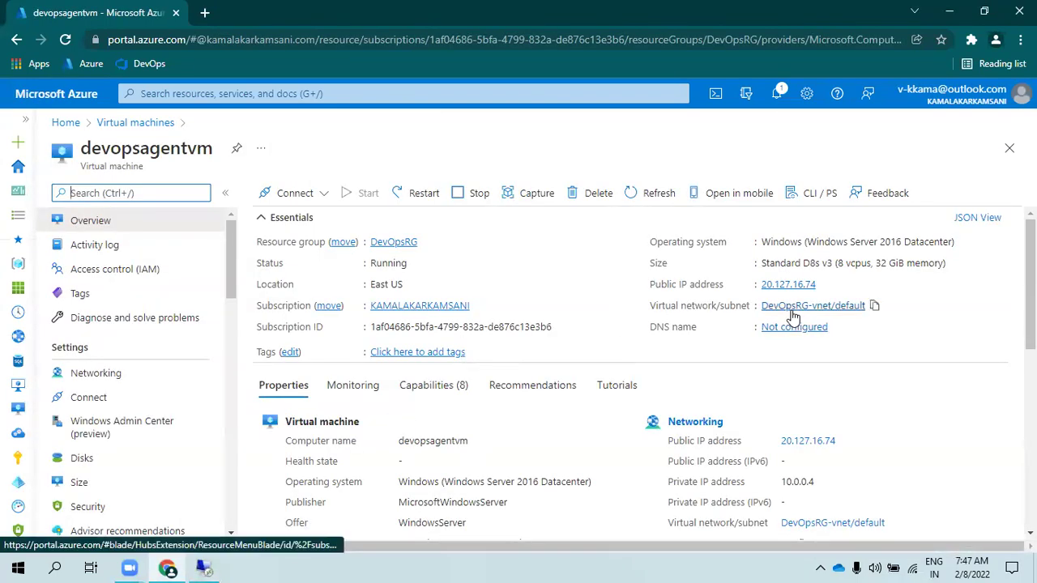
pyautogui.click(149, 122)
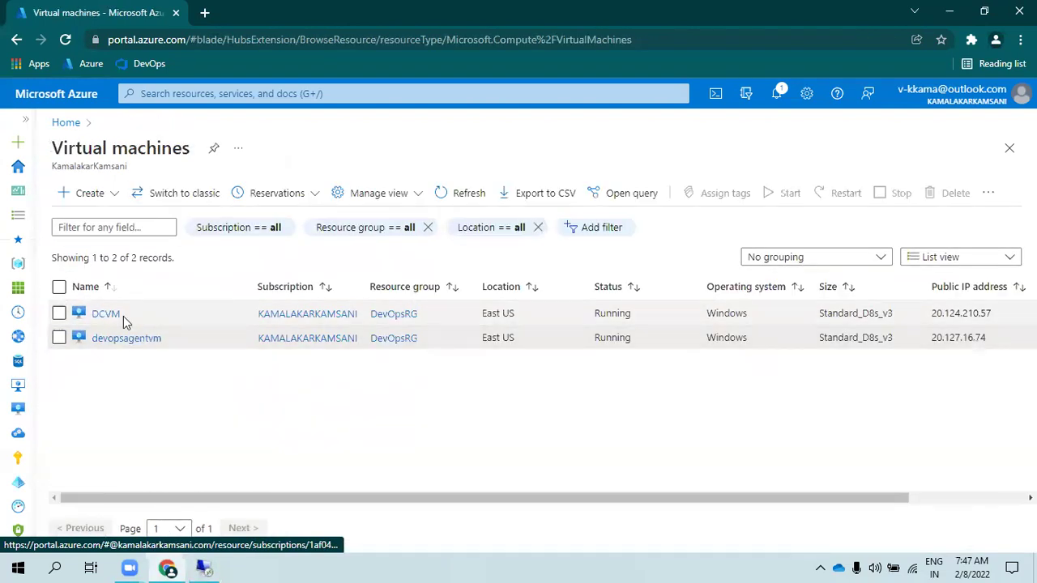
pyautogui.click(108, 316)
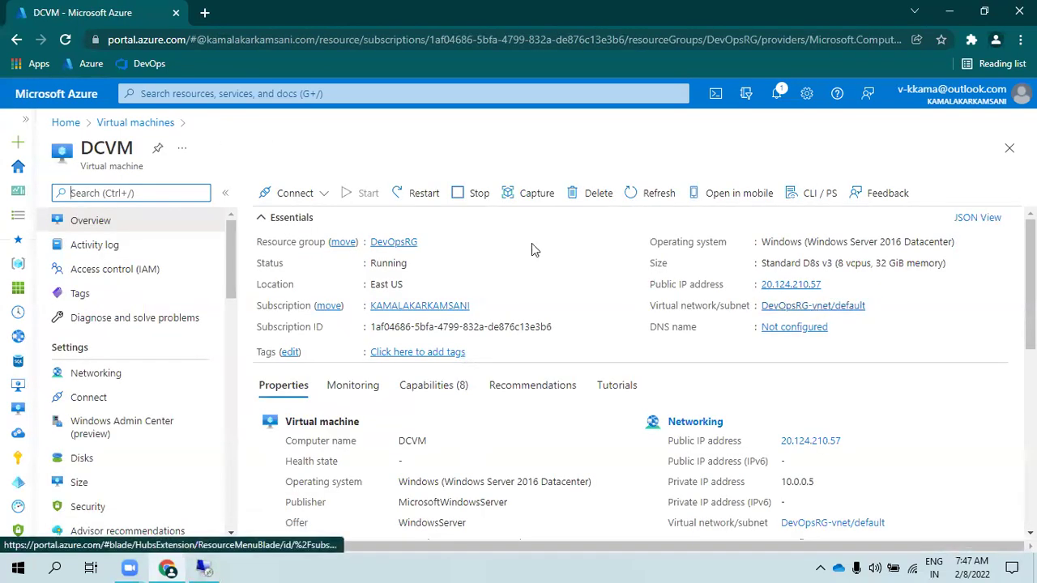
pyautogui.click(136, 123)
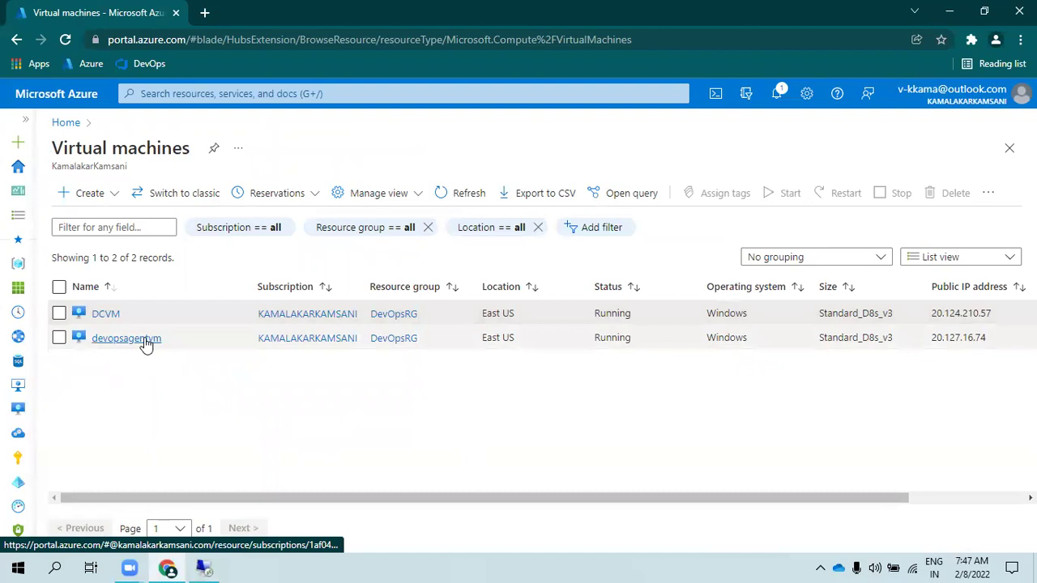
pyautogui.click(143, 340)
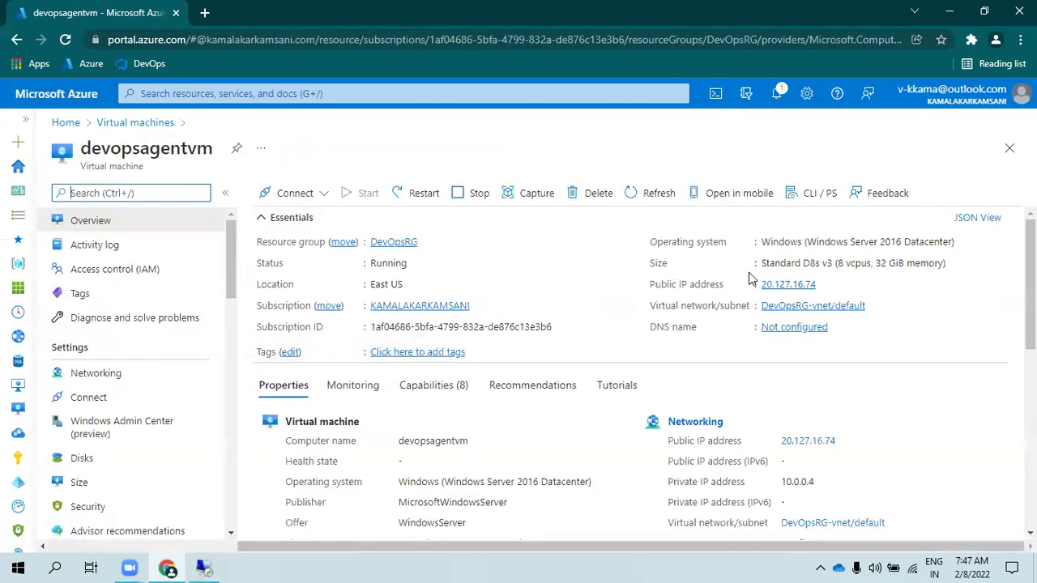
# - Copy public IP 20.127.16.74 and paste it into Remote Desktop Connection via mstsc
pyautogui.click(822, 285)
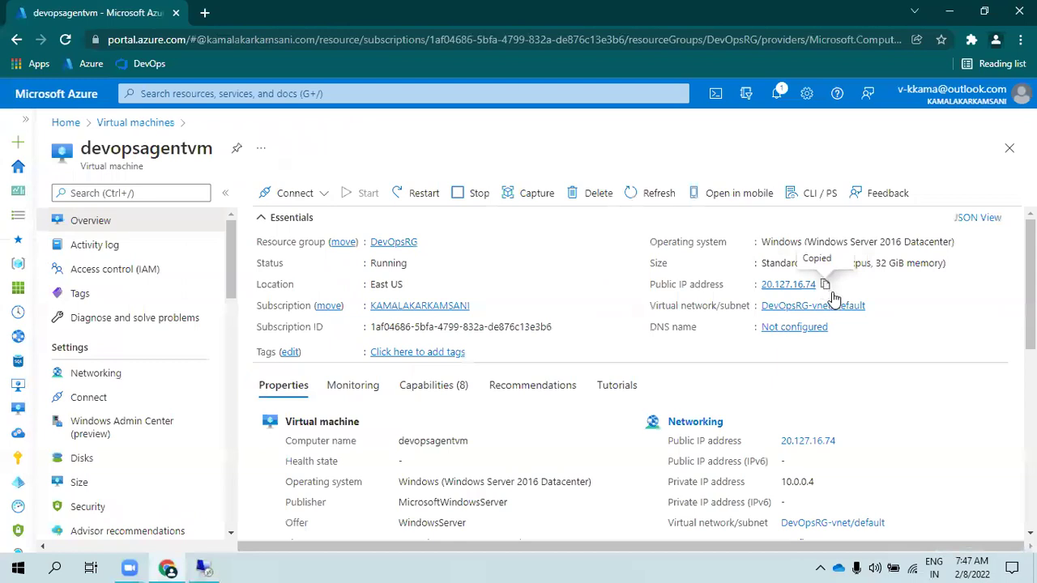
pyautogui.press('super+r')
pyautogui.press('Return')
pyautogui.hotkey('ctrl', 'v')
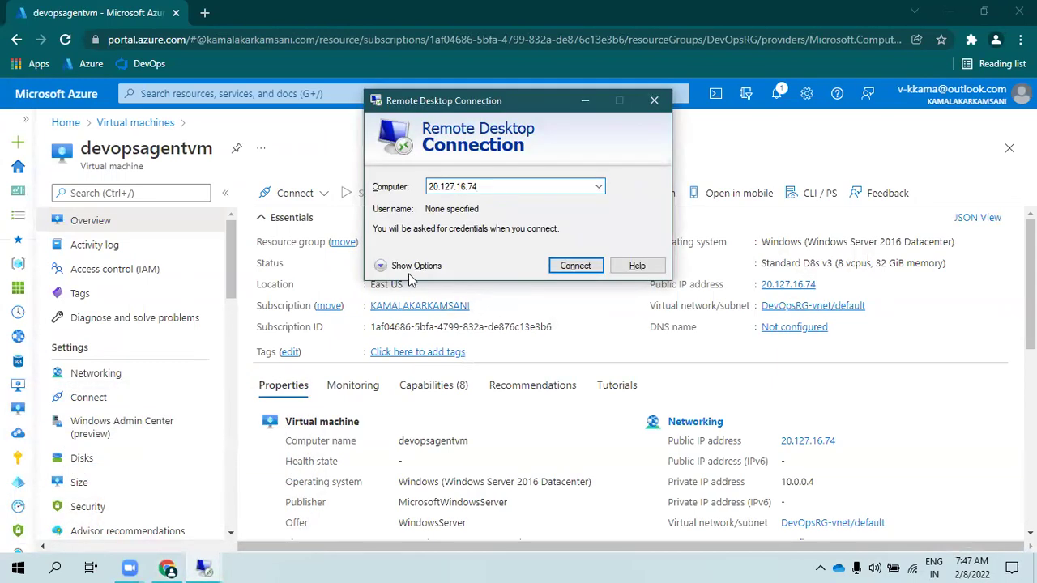
# - Connect to 20.127.16.74 with the local .\ account and password, accepting the certificate warning
pyautogui.click(405, 270)
pyautogui.click(508, 257)
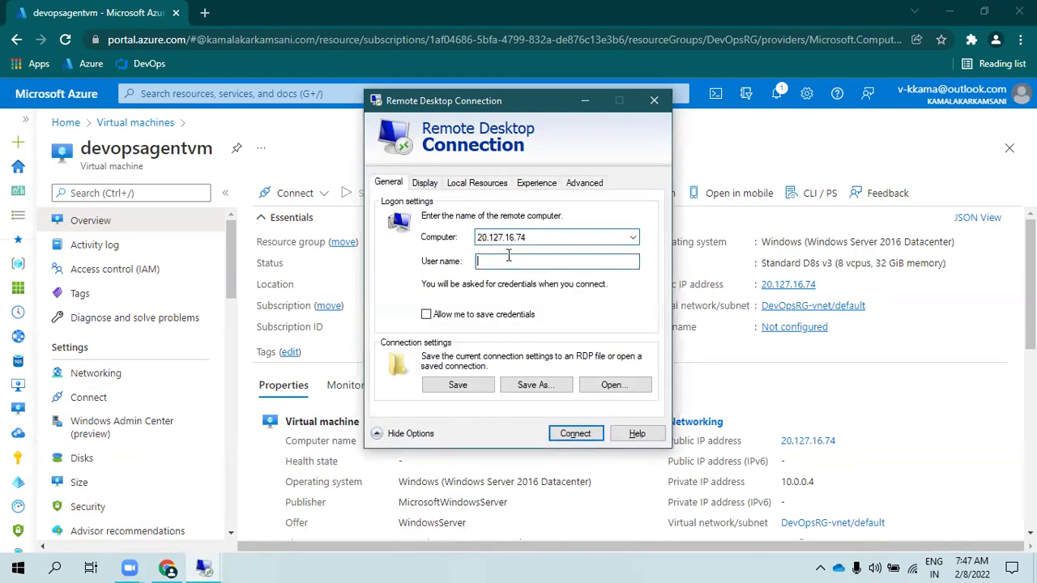
pyautogui.write('azureuser')
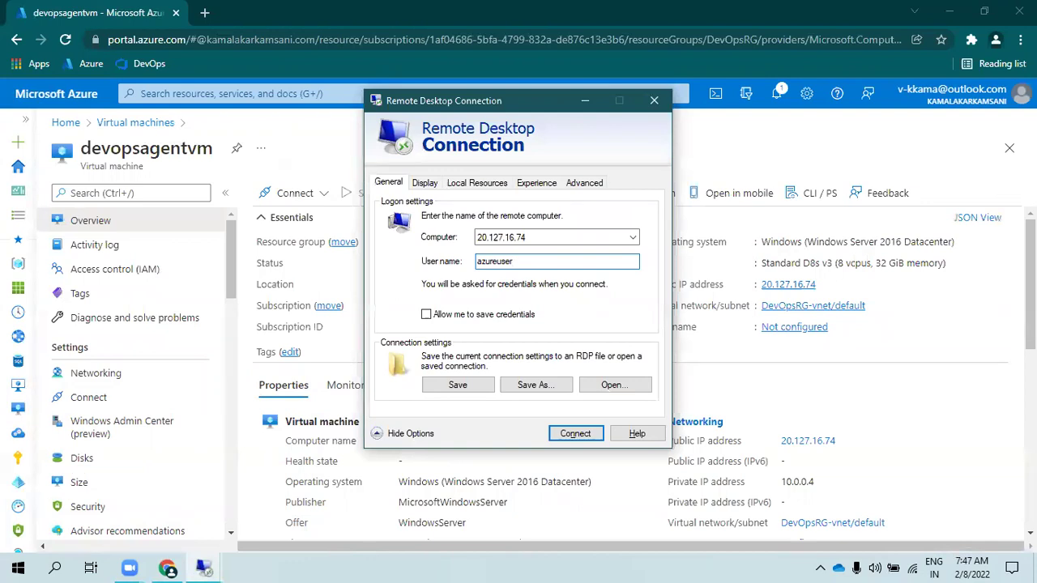
pyautogui.press('Return')
pyautogui.write('.\\')
pyautogui.press('Return')
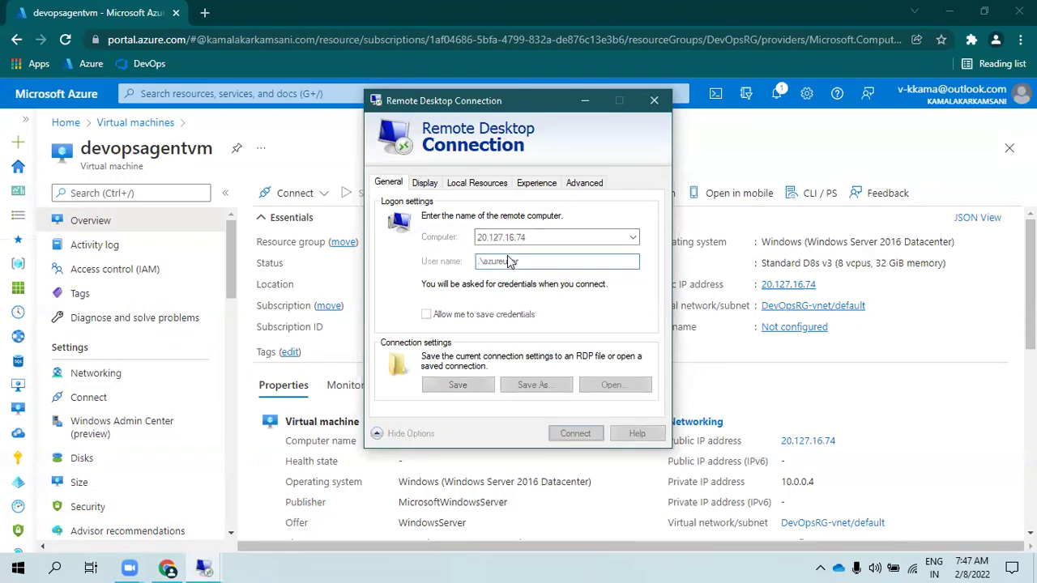
pyautogui.write('********')
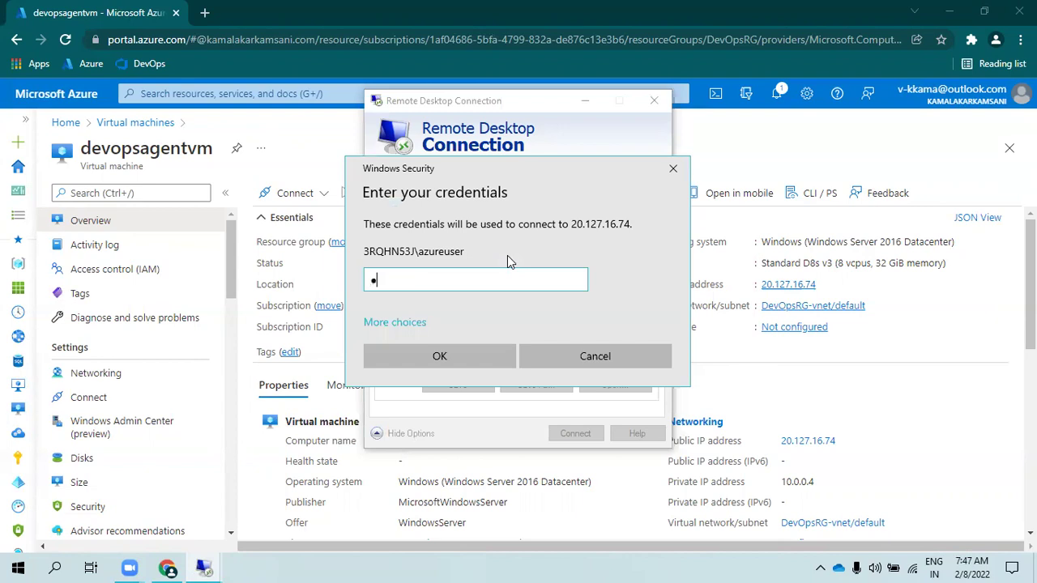
pyautogui.write('*****')
pyautogui.press('Return')
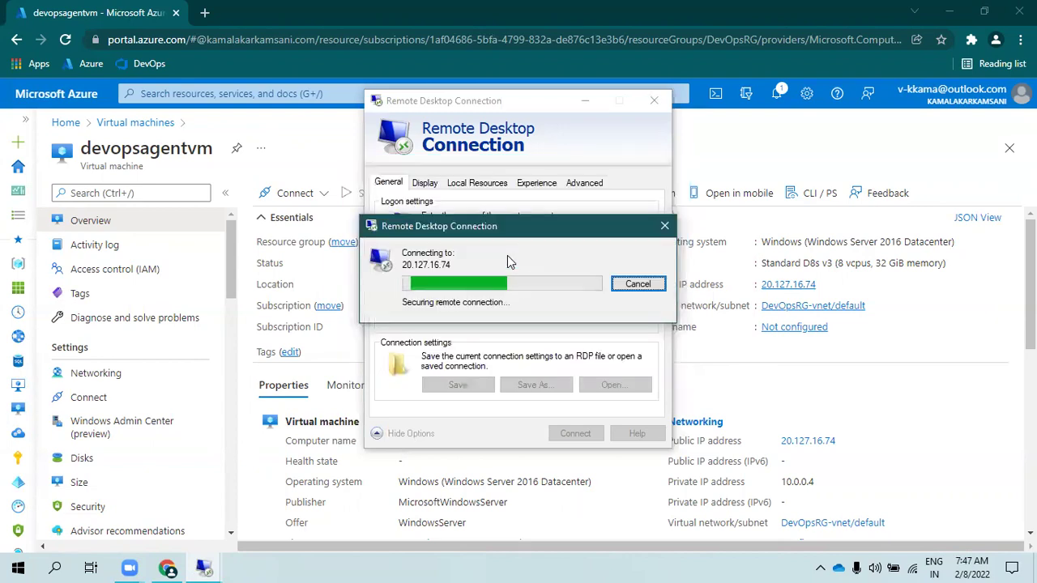
pyautogui.press('Return')
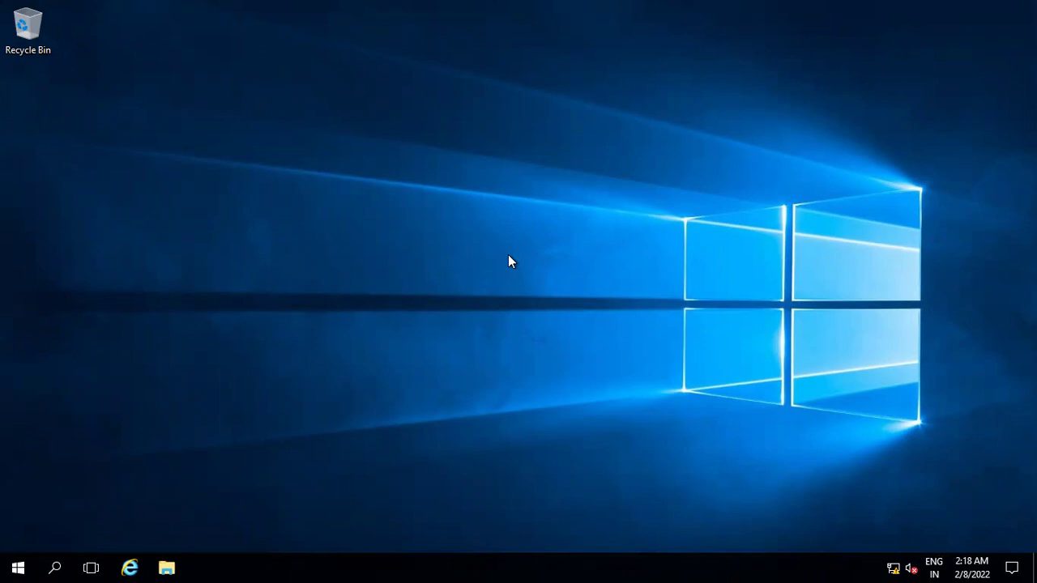
# - Check the agent VM's network connection status from the taskbar network panel
pyautogui.click(895, 561)
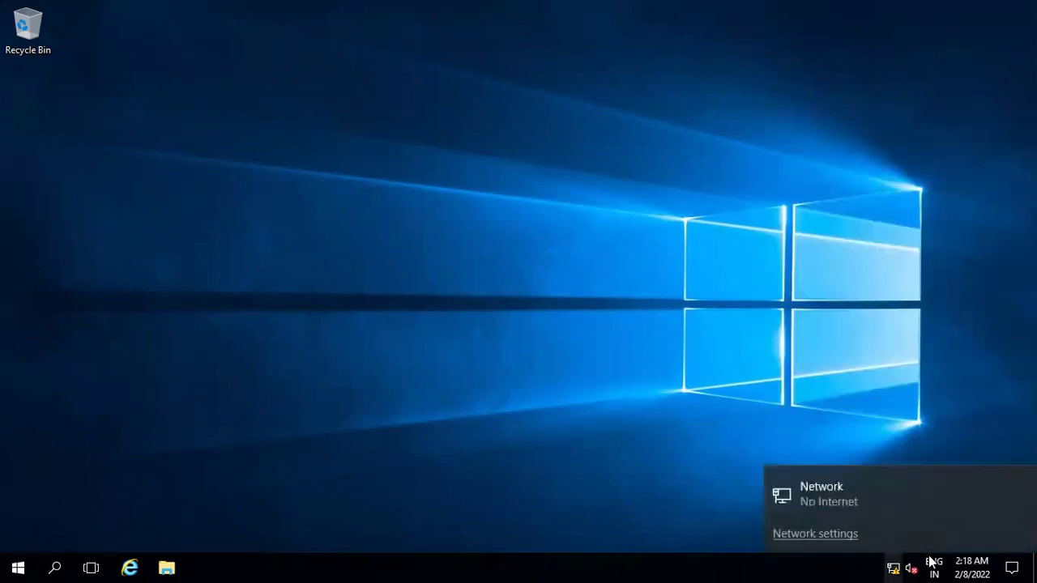
pyautogui.click(895, 561)
pyautogui.click(895, 560)
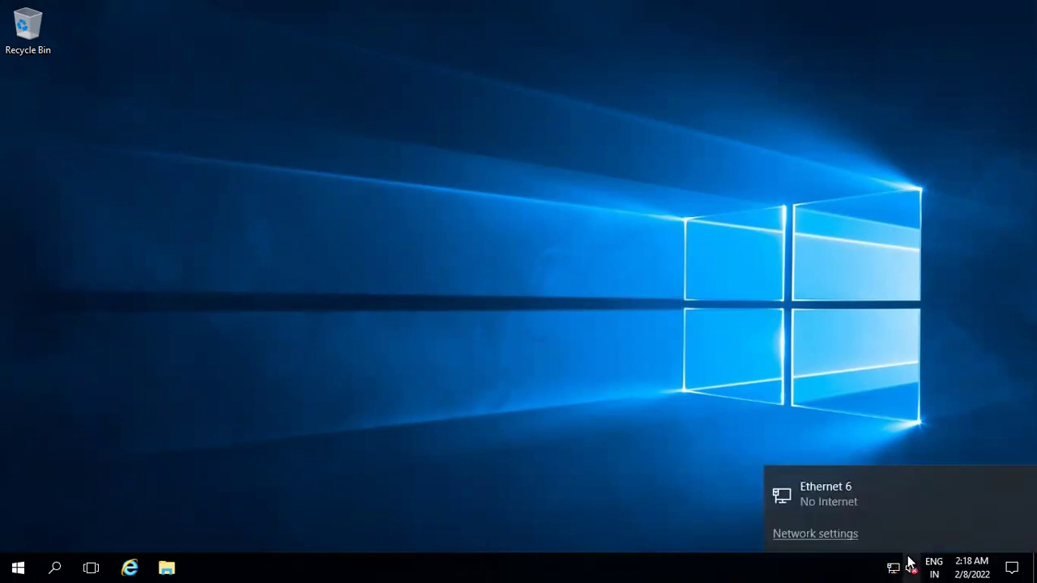
pyautogui.click(908, 562)
pyautogui.click(895, 561)
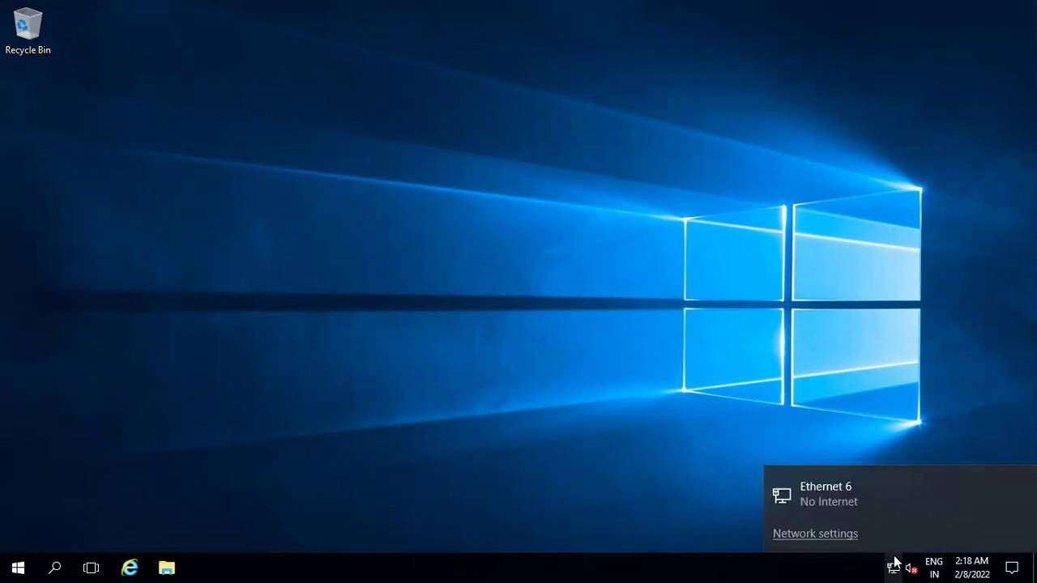
pyautogui.click(426, 392)
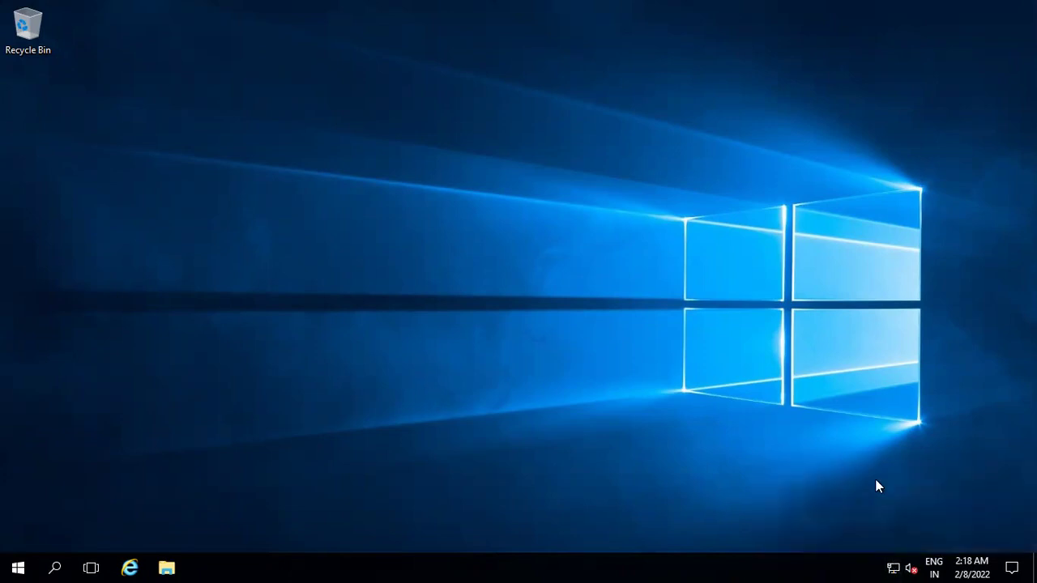
pyautogui.click(895, 566)
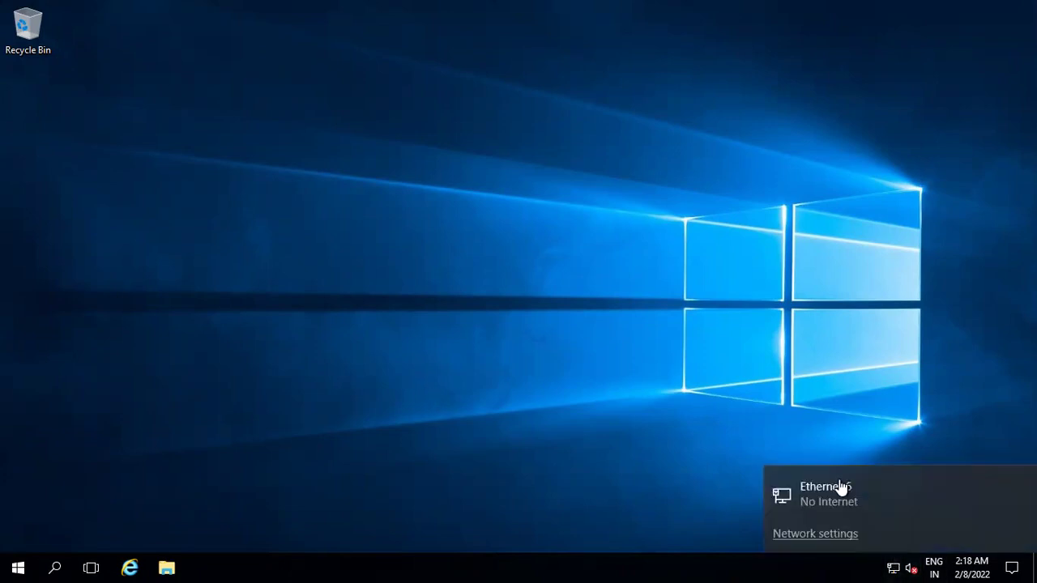
pyautogui.click(665, 396)
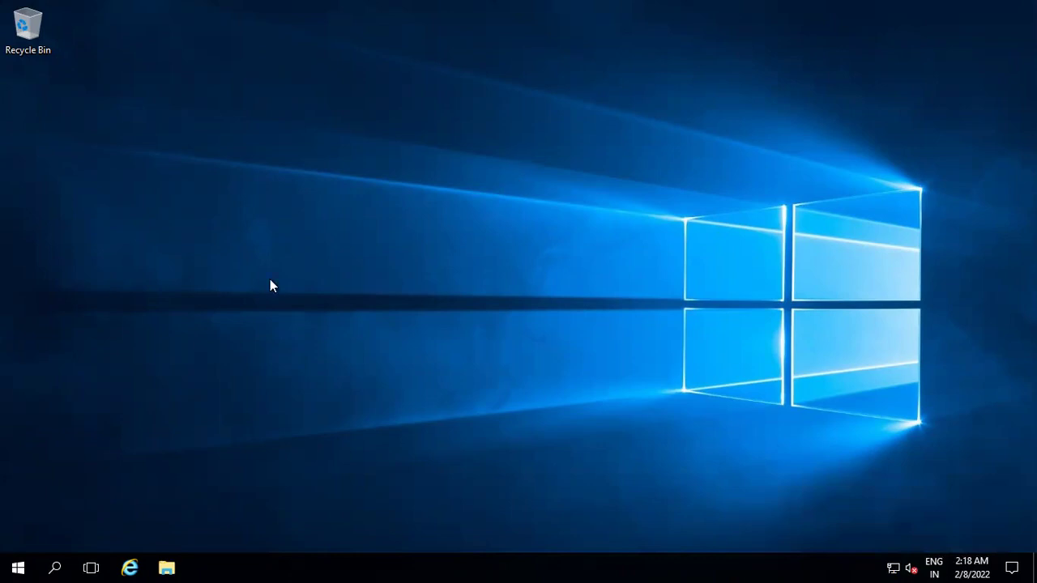
# - Refresh the desktop and browse This PC in File Explorer to see the Windows (C:) and Temporary Storage (D:) drives
pyautogui.rightClick(201, 348)
pyautogui.click(225, 395)
pyautogui.press('super+e')
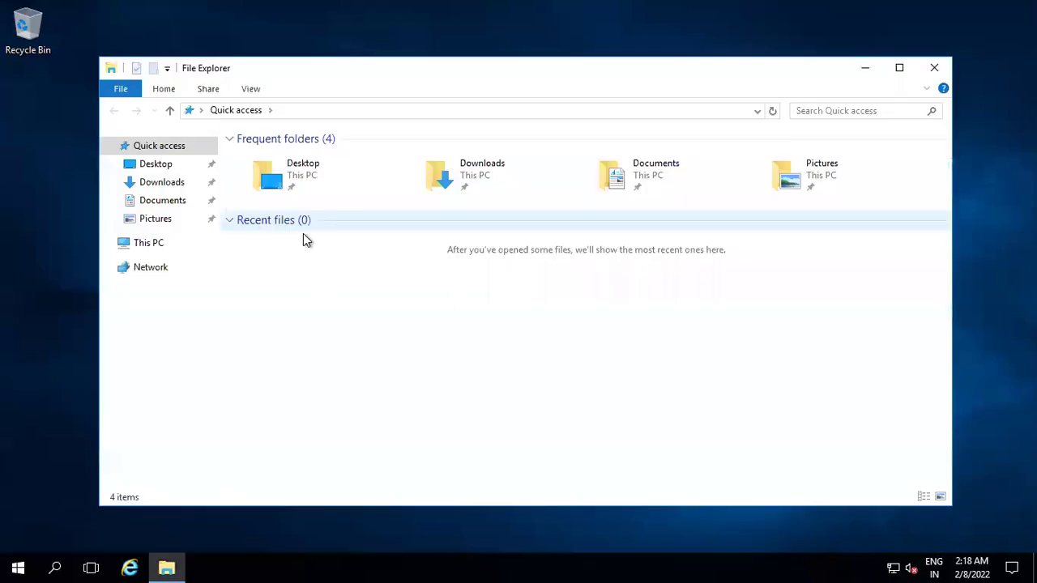
pyautogui.click(169, 245)
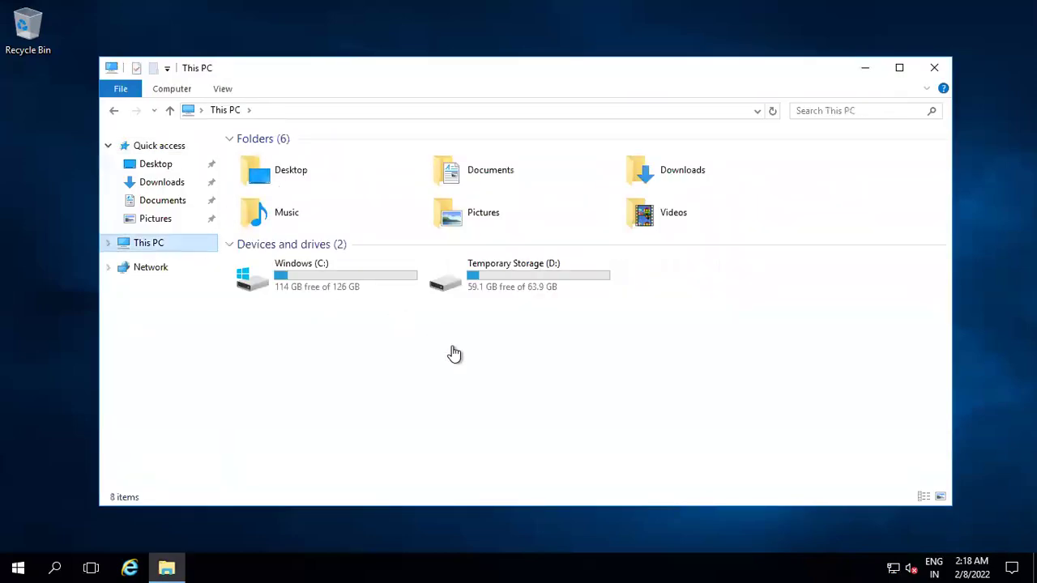
pyautogui.click(900, 68)
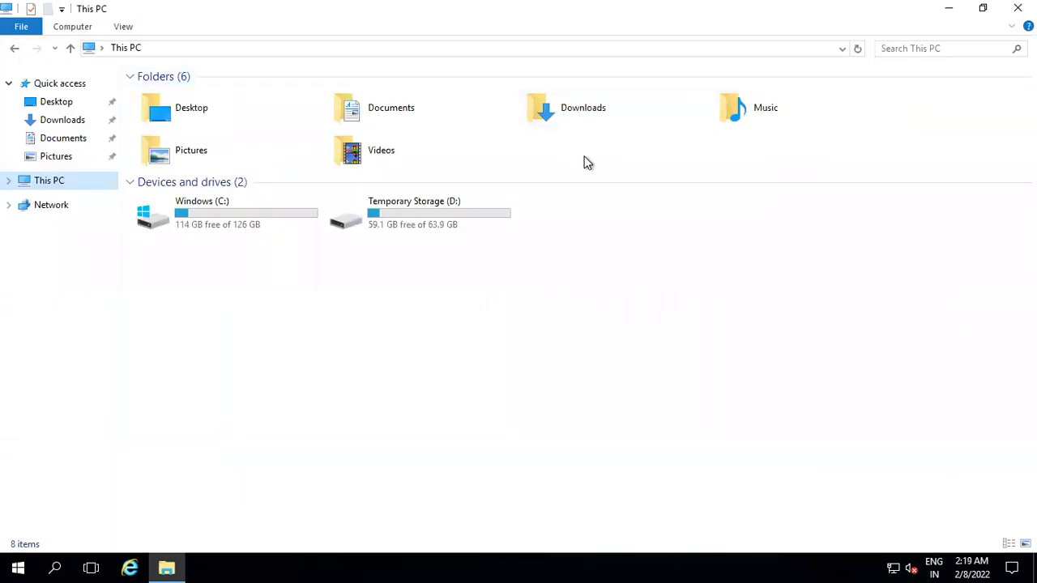
pyautogui.doubleClick(535, 8)
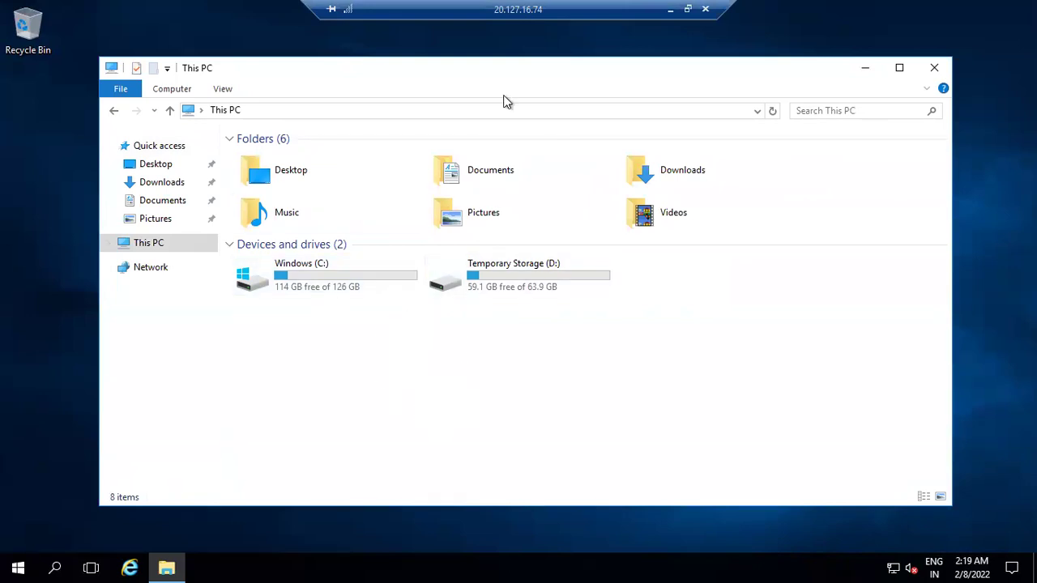
# - Return to the portal and view DevOpsRG-vnet's DNS servers page, set to Custom 10.0.0.5
pyautogui.click(669, 10)
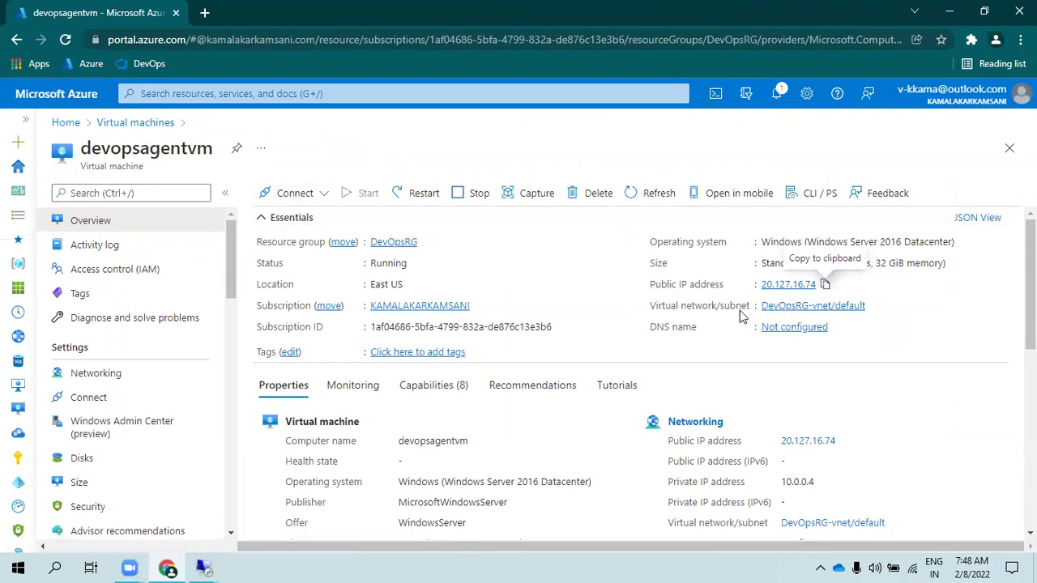
pyautogui.click(769, 306)
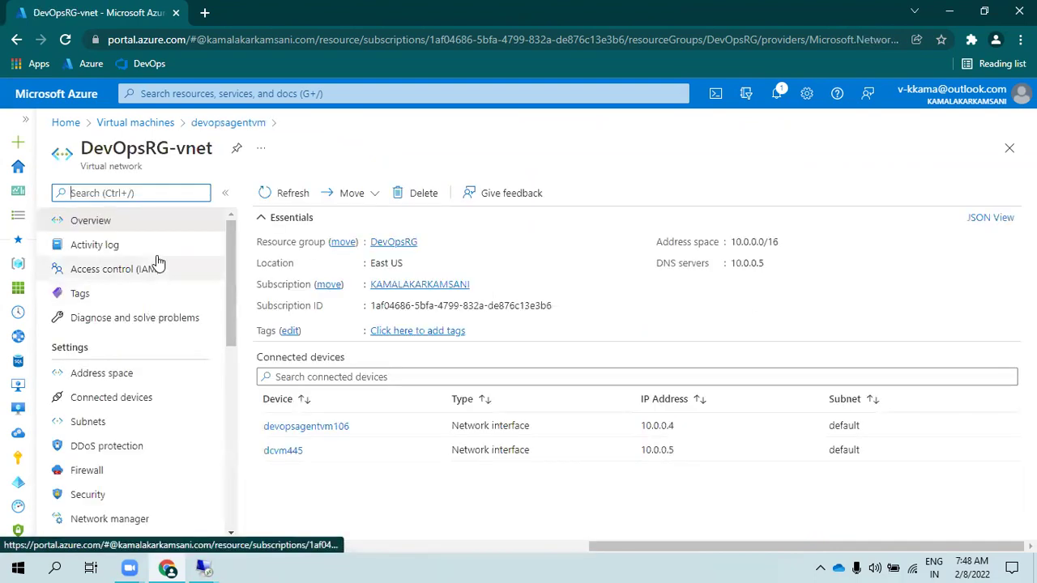
pyautogui.scroll(-2, 162, 267)
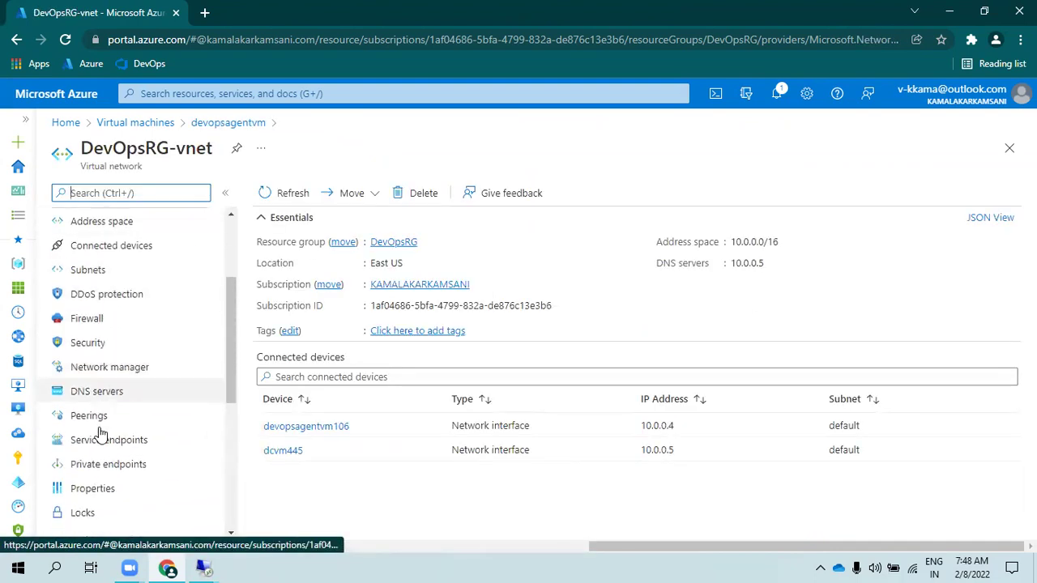
pyautogui.click(122, 395)
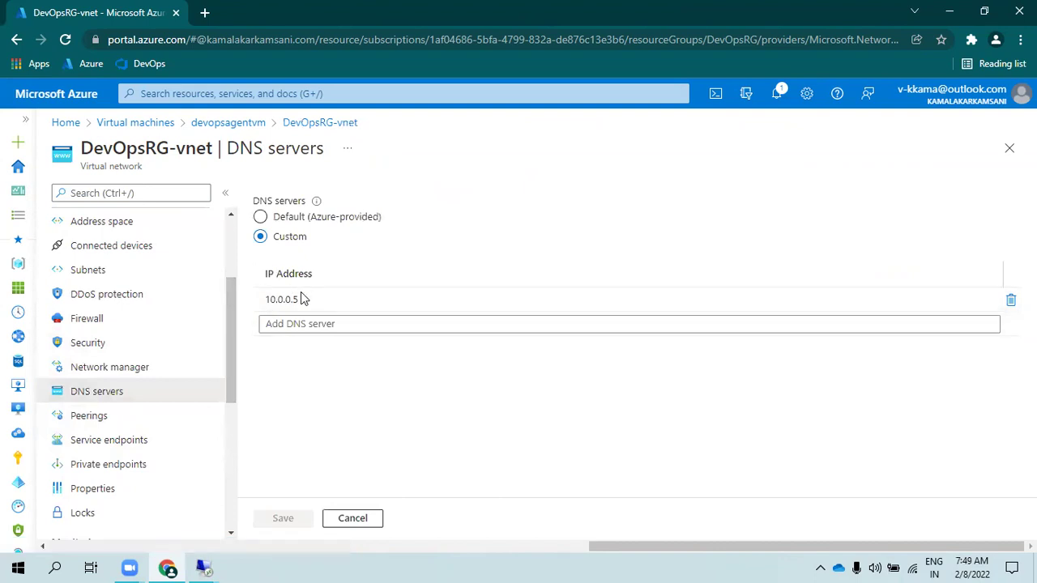
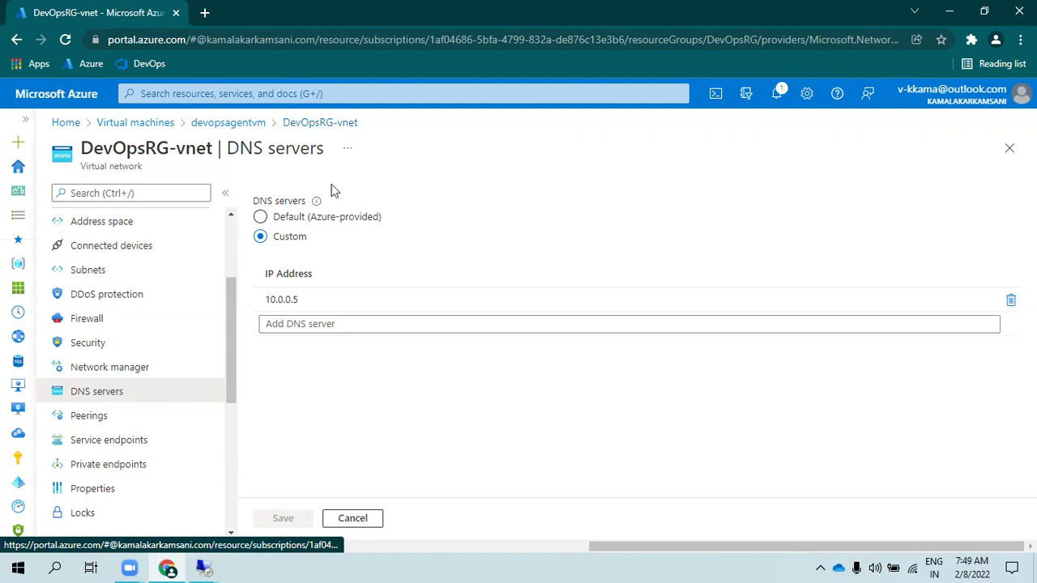
# - Highlight the vnet's 10.0.0.5 custom DNS entry, then open the DCVM virtual machine's overview
pyautogui.click(275, 299)
pyautogui.moveTo(310, 301); pyautogui.dragTo(254, 298)
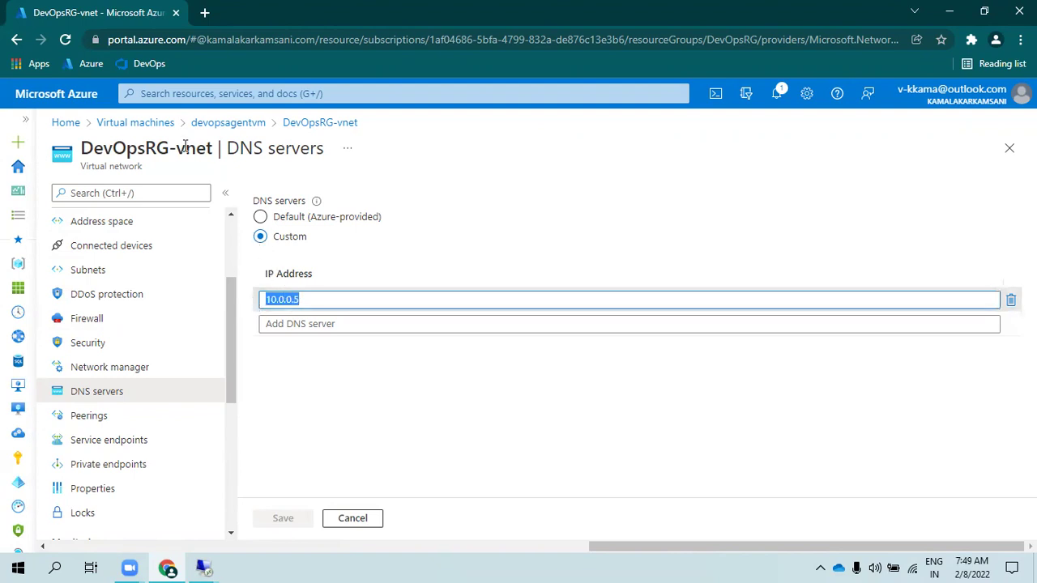
pyautogui.click(143, 130)
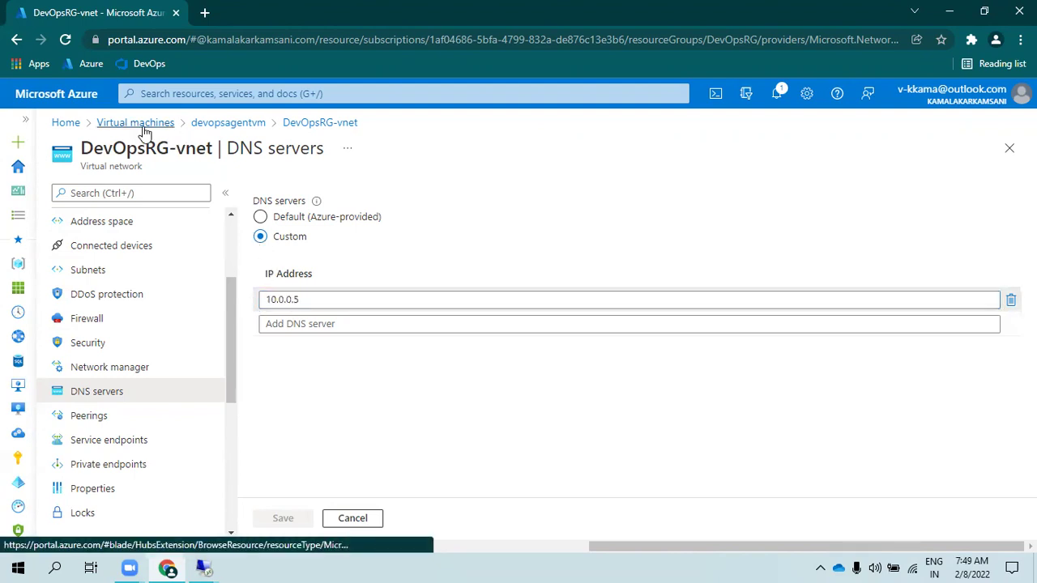
pyautogui.click(106, 317)
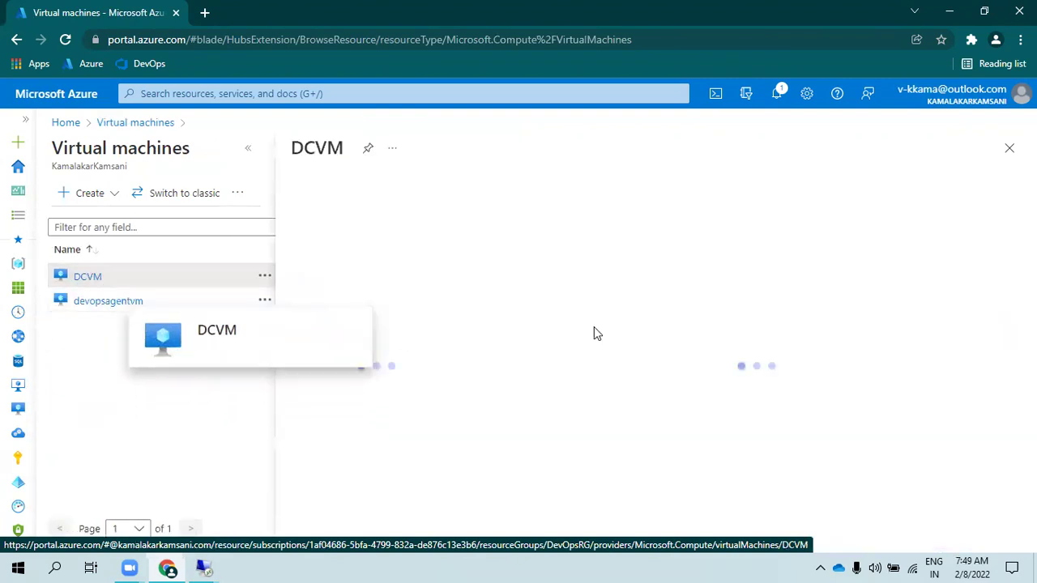
# - Confirm DCVM's private IP is 10.0.0.5 and return to the agent VM's remote session
pyautogui.moveTo(816, 484); pyautogui.dragTo(783, 484)
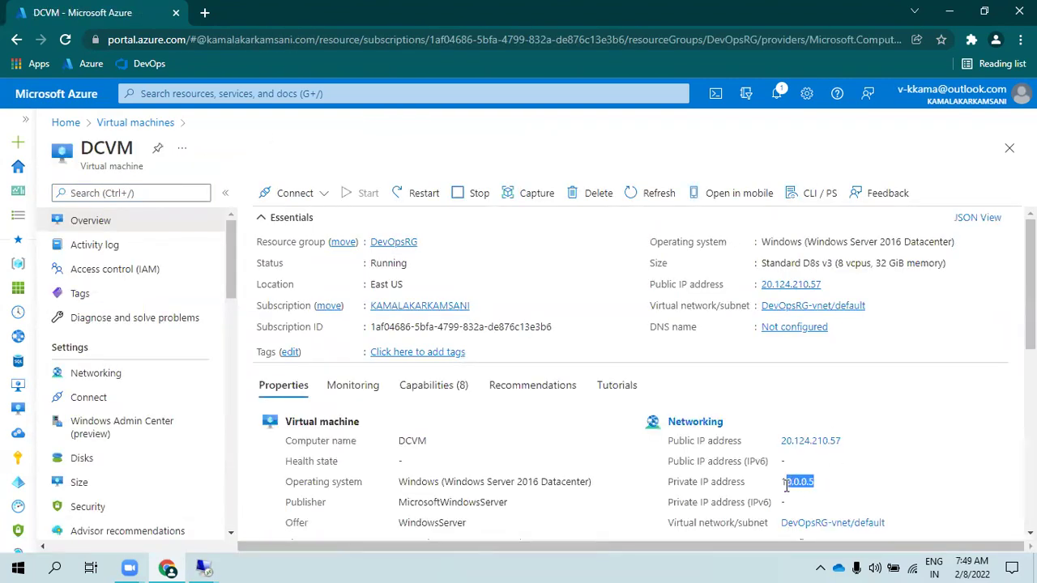
pyautogui.click(386, 472)
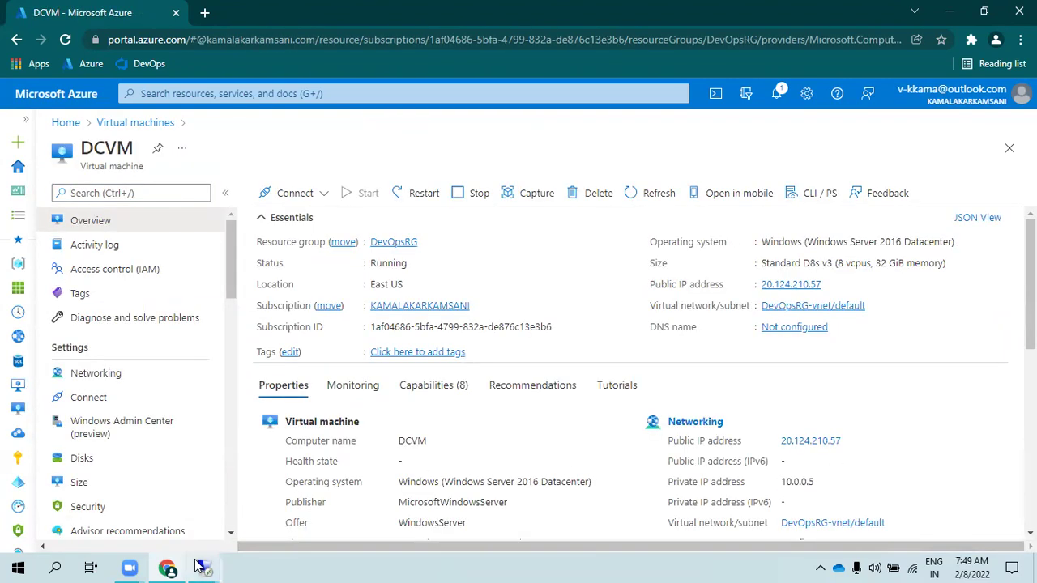
pyautogui.moveTo(205, 570)
pyautogui.click(250, 524)
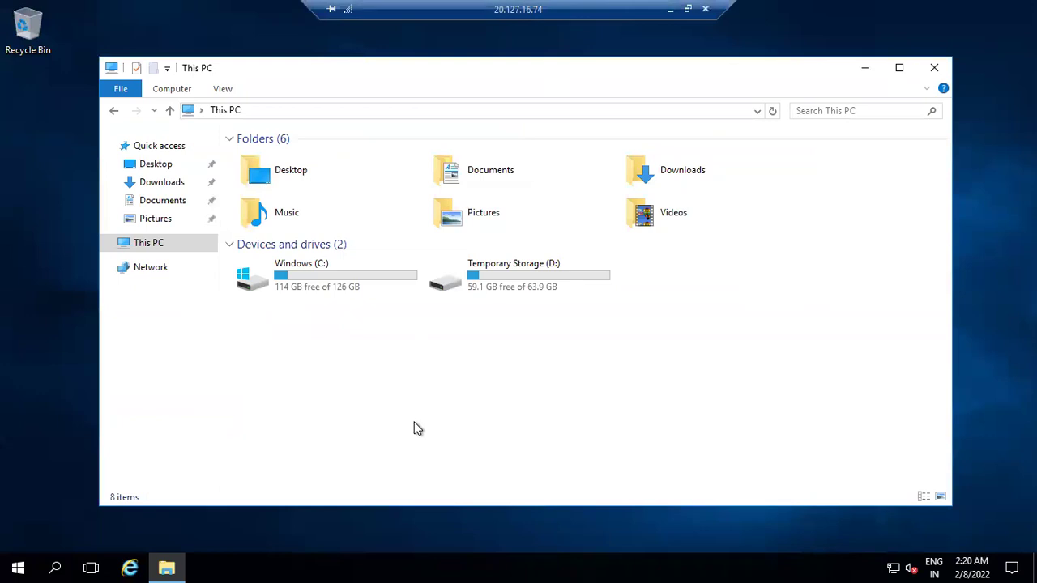
# - From This PC's properties, change the computer's membership to Domain, enter the domain name and confirm
pyautogui.rightClick(329, 348)
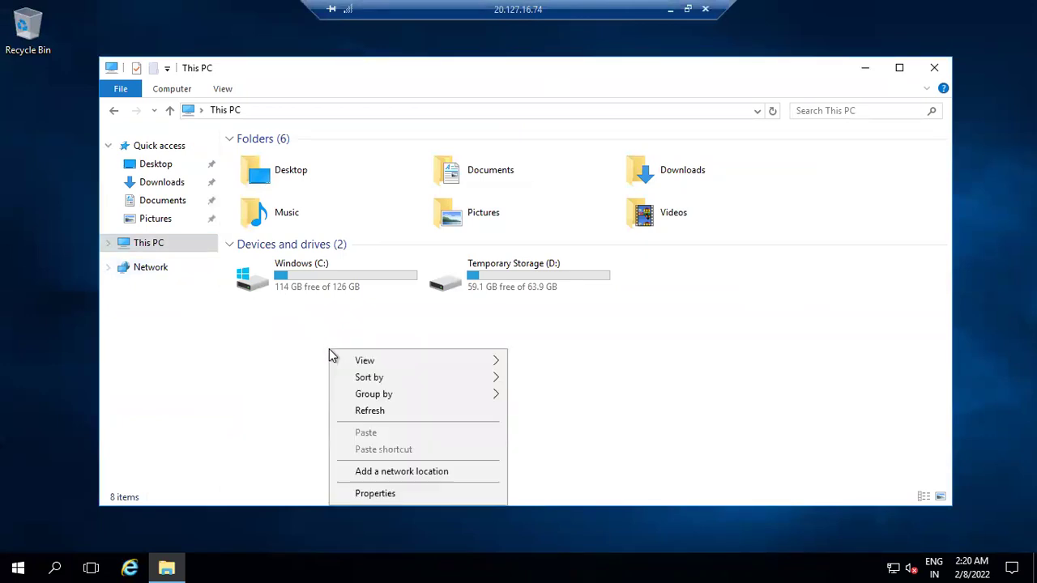
pyautogui.click(331, 493)
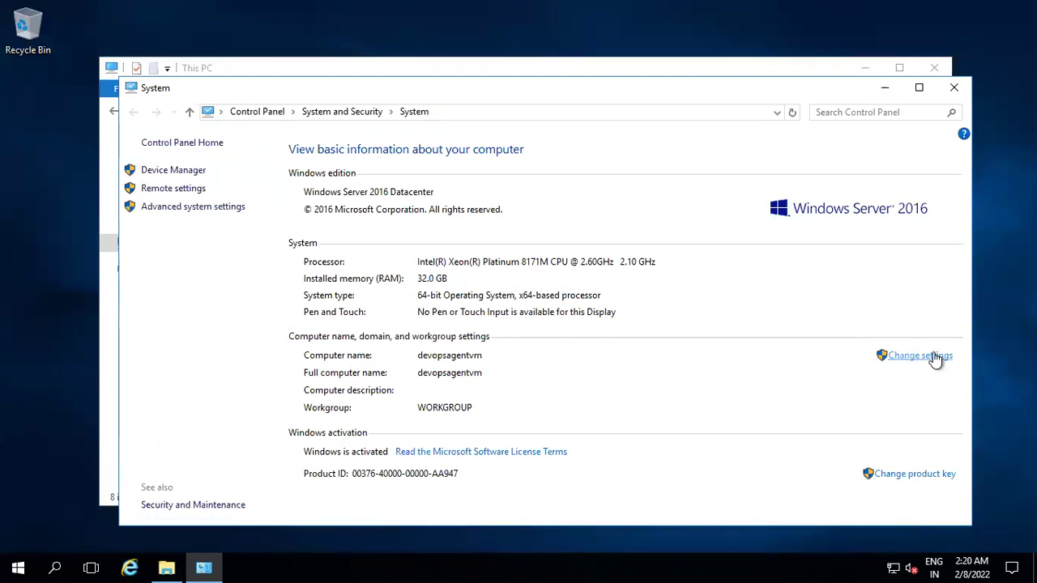
pyautogui.click(920, 355)
pyautogui.click(288, 228)
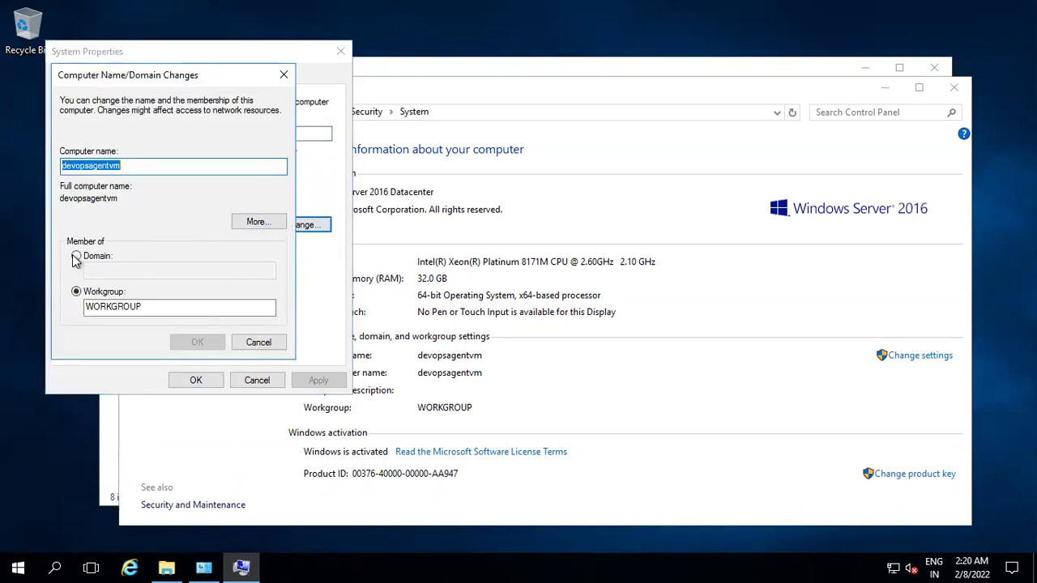
pyautogui.click(76, 256)
pyautogui.click(126, 270)
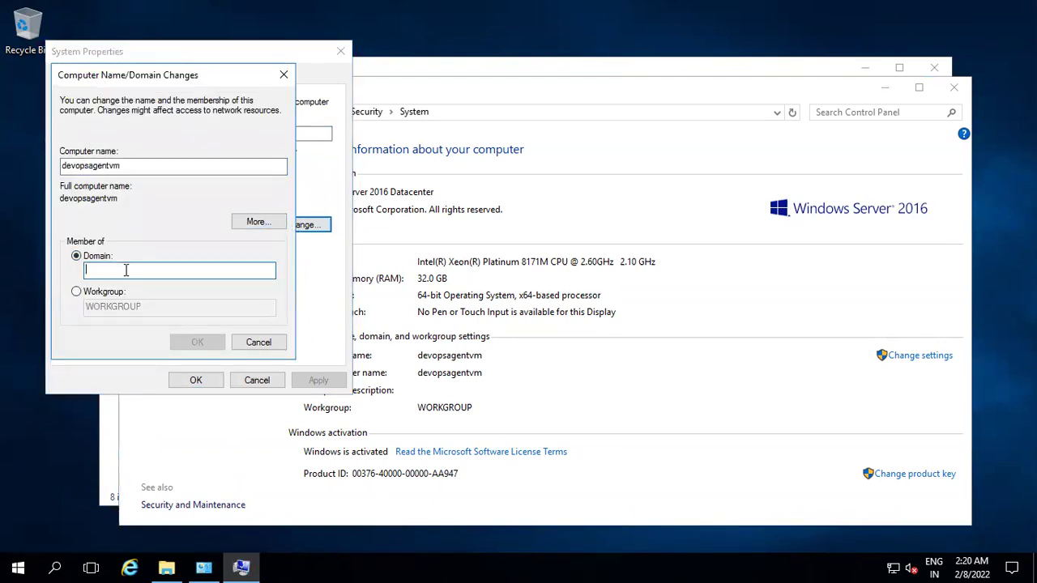
pyautogui.write('kamalakarkamsan.com')
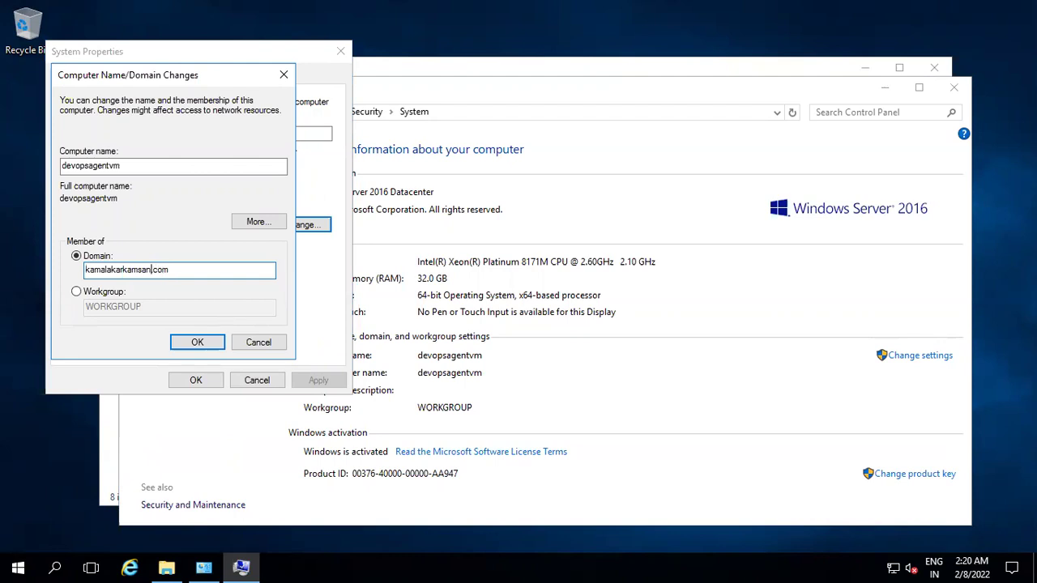
pyautogui.write('i')
pyautogui.press('Return')
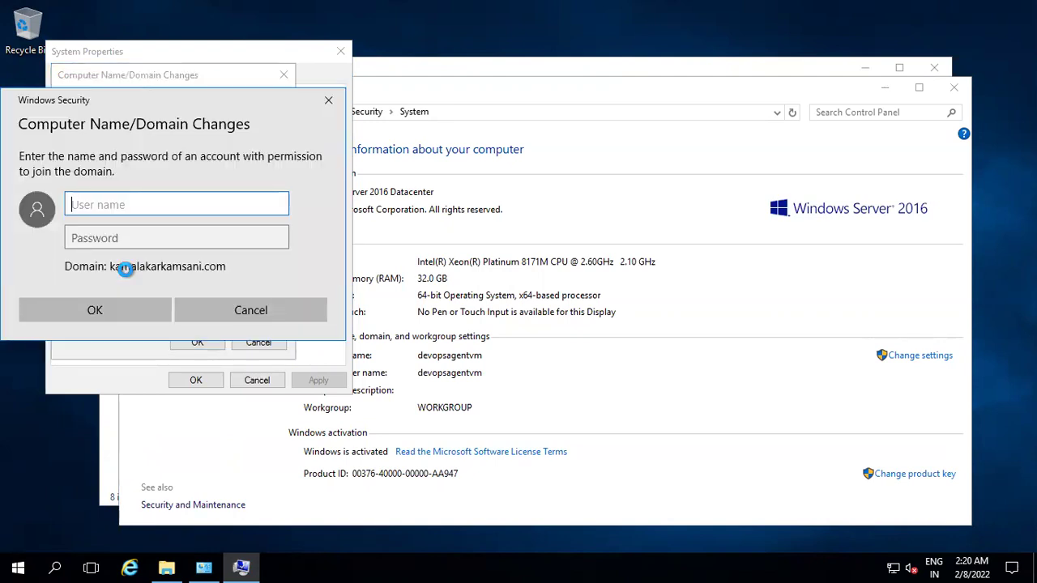
# - Switch to the domain controller session and show the Users container in Active Directory Users and Computers
pyautogui.moveTo(490, 9)
pyautogui.click(669, 10)
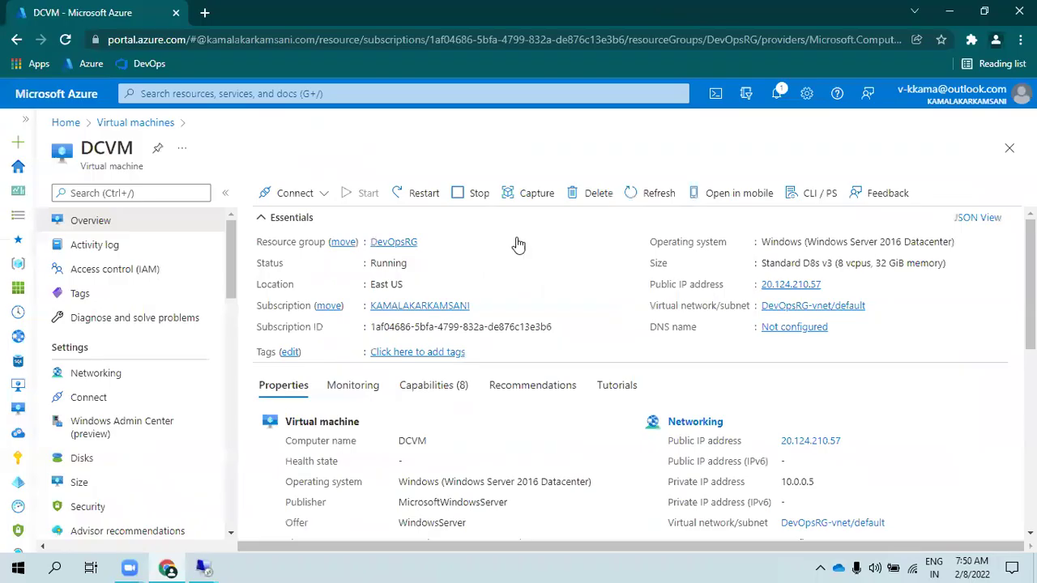
pyautogui.moveTo(204, 567)
pyautogui.click(135, 491)
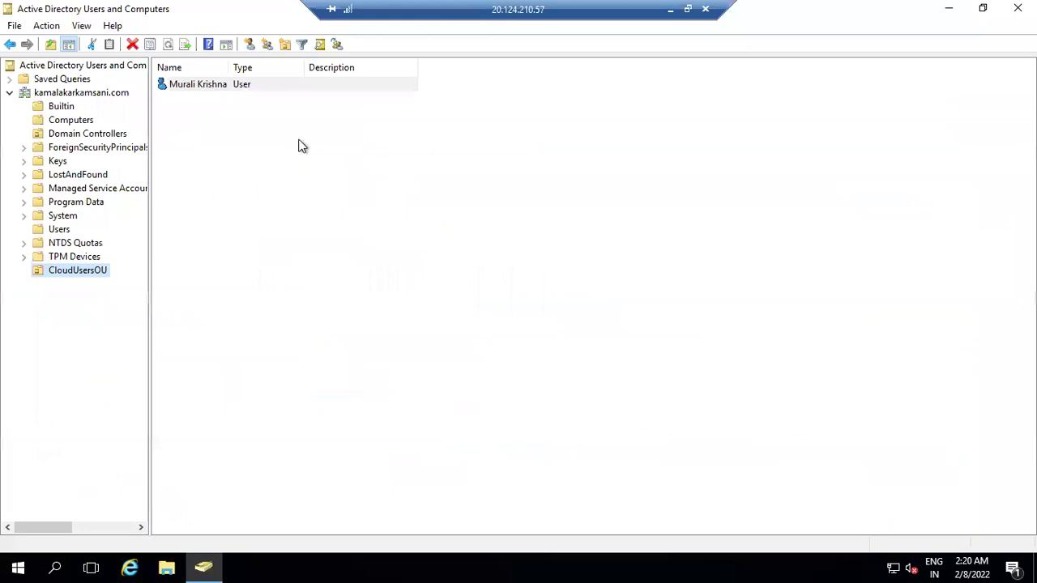
pyautogui.click(266, 206)
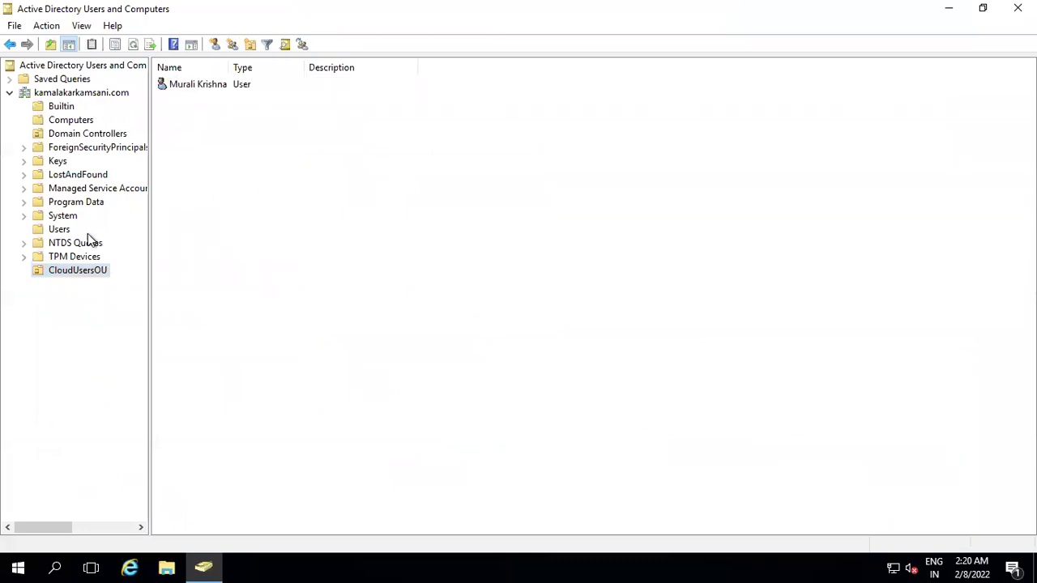
pyautogui.click(65, 230)
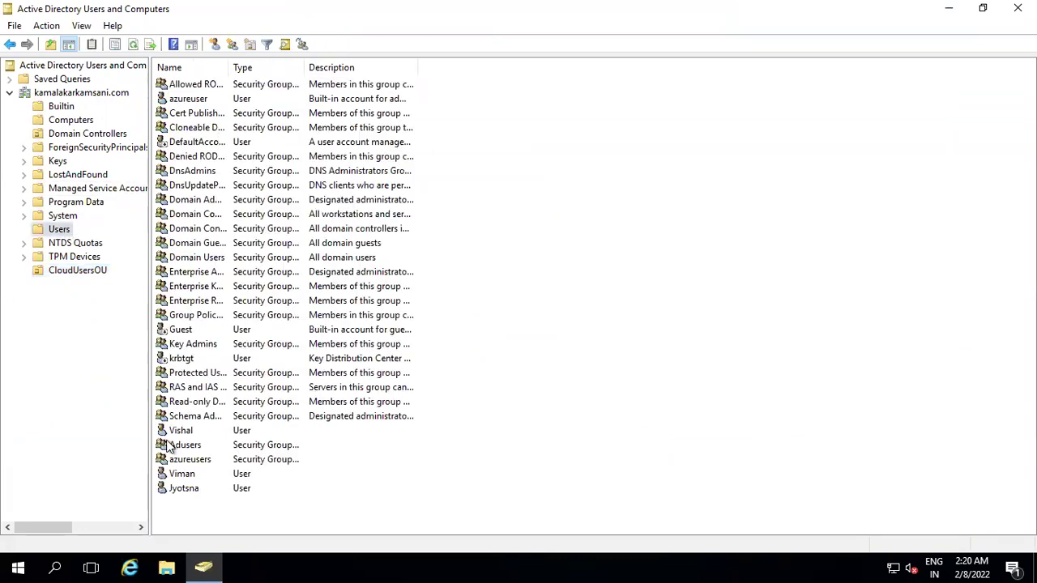
# - Open a domain user's properties to check its group memberships, then close them
pyautogui.click(184, 490)
pyautogui.click(195, 474)
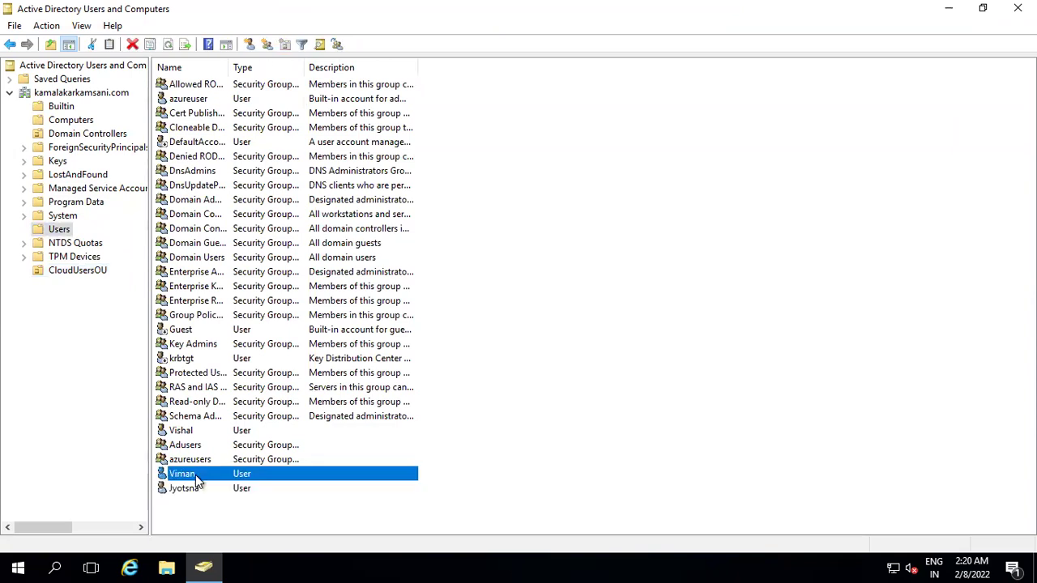
pyautogui.click(205, 436)
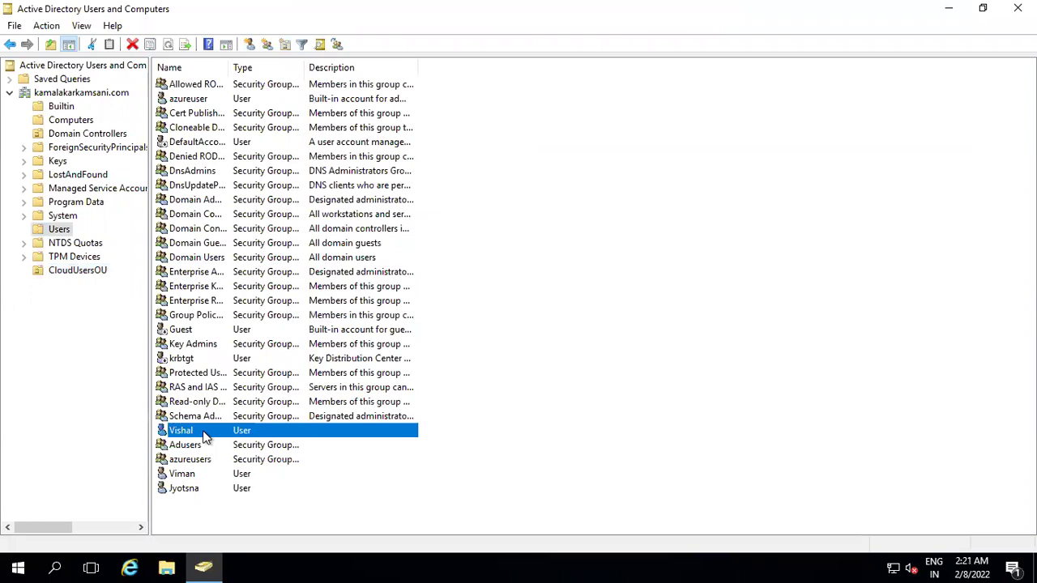
pyautogui.doubleClick(203, 492)
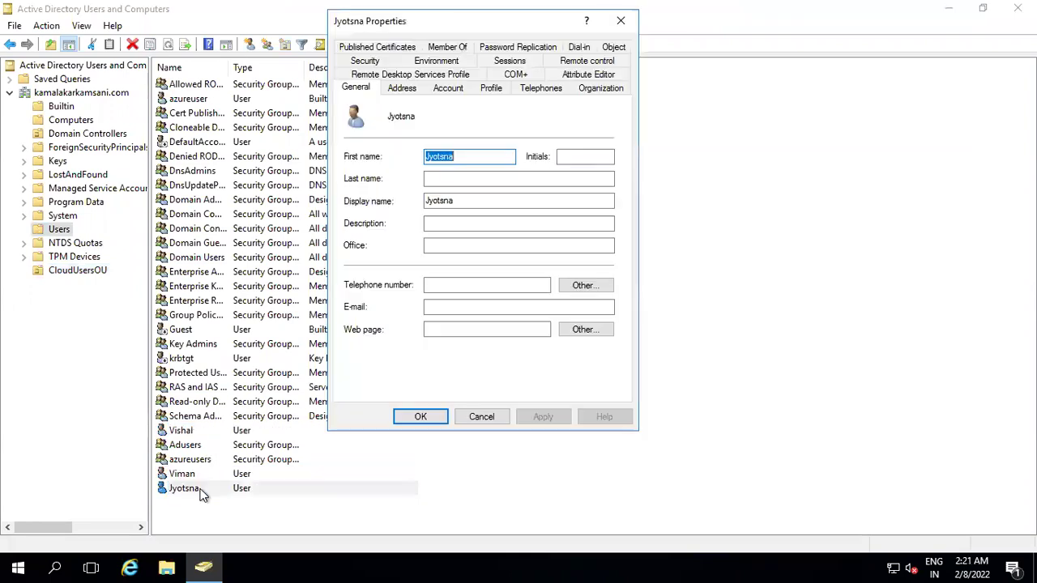
pyautogui.click(448, 49)
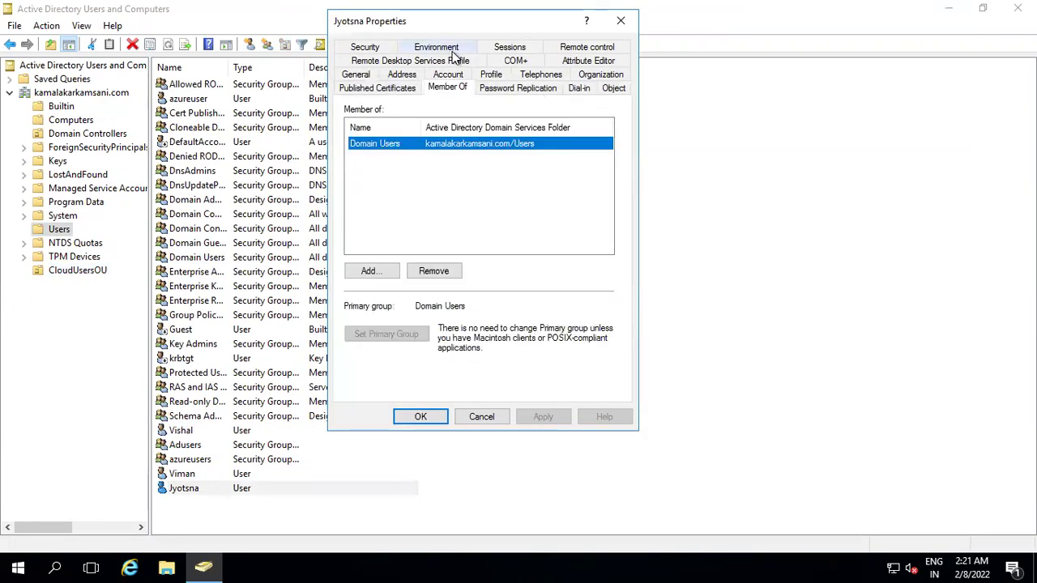
pyautogui.click(621, 21)
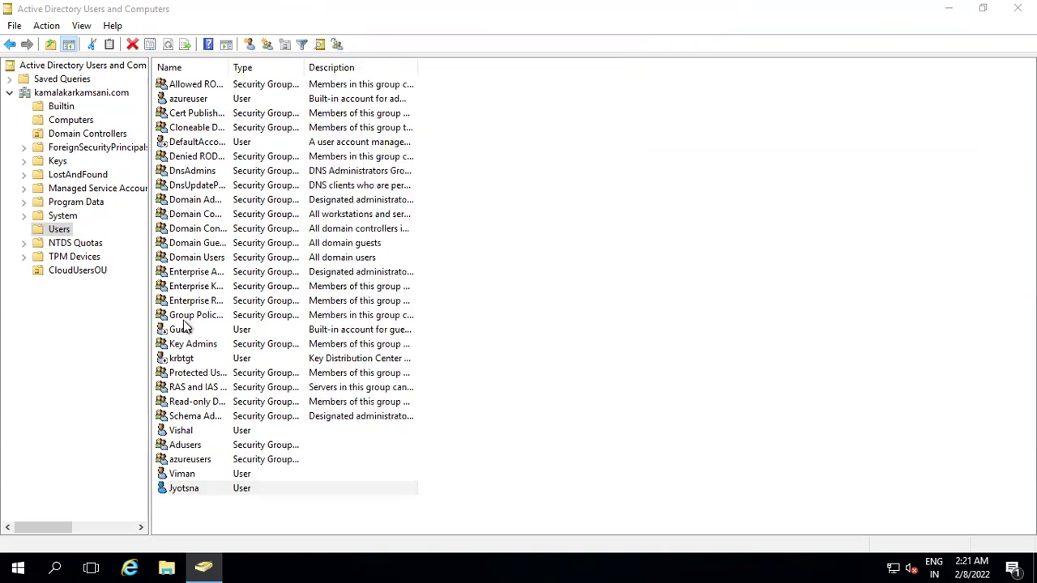
# - Read another user's pre-Windows 2000 logon name on the Account tab, then close its properties
pyautogui.doubleClick(201, 431)
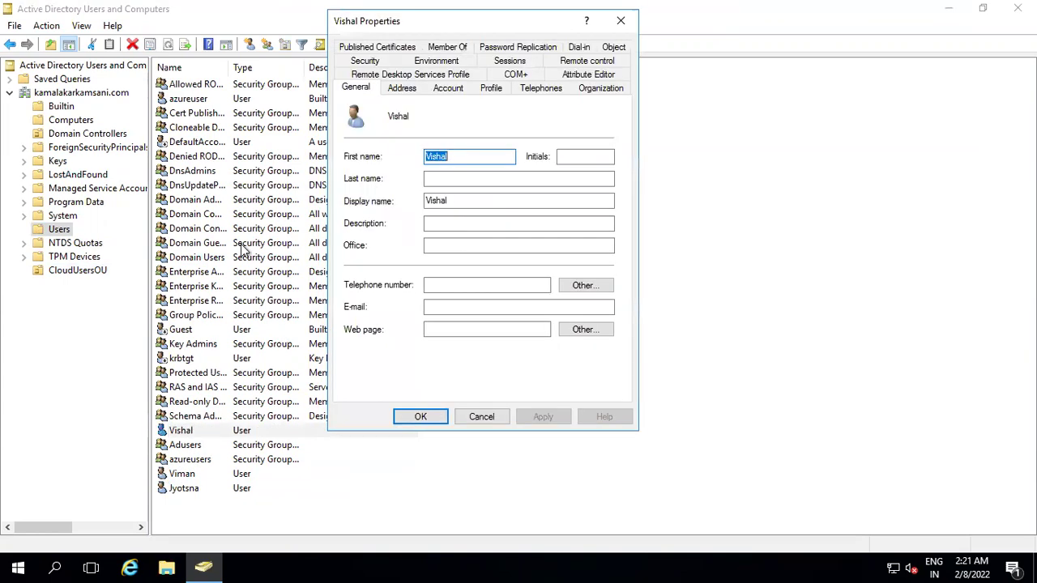
pyautogui.click(447, 89)
pyautogui.click(361, 158)
pyautogui.doubleClick(362, 158)
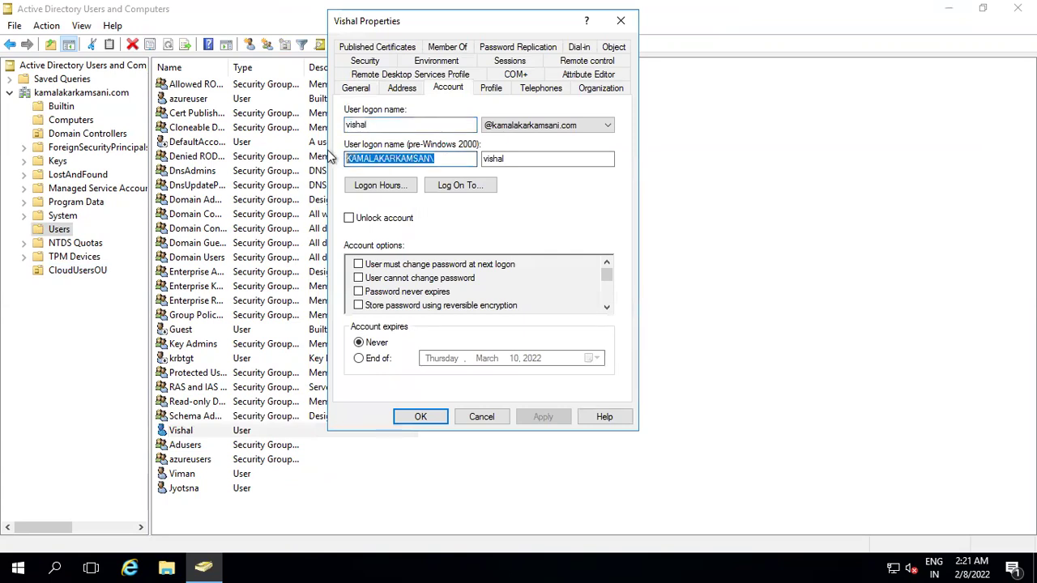
pyautogui.moveTo(481, 7)
pyautogui.press('Escape')
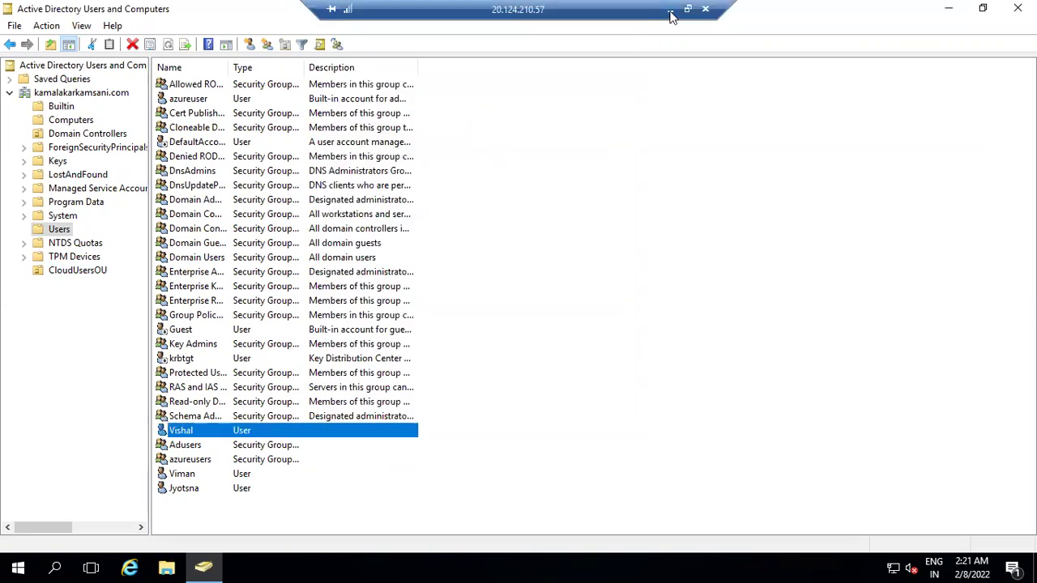
# - Back on the agent VM, enter the domain's NetBIOS prefix as the domain-join user name
pyautogui.click(671, 9)
pyautogui.moveTo(206, 565)
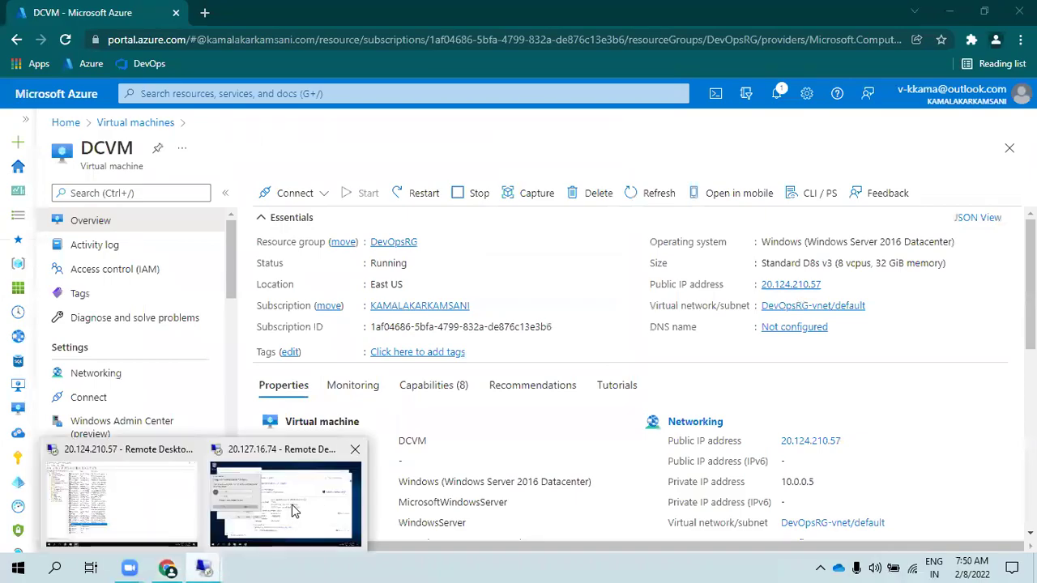
pyautogui.click(293, 513)
pyautogui.click(213, 207)
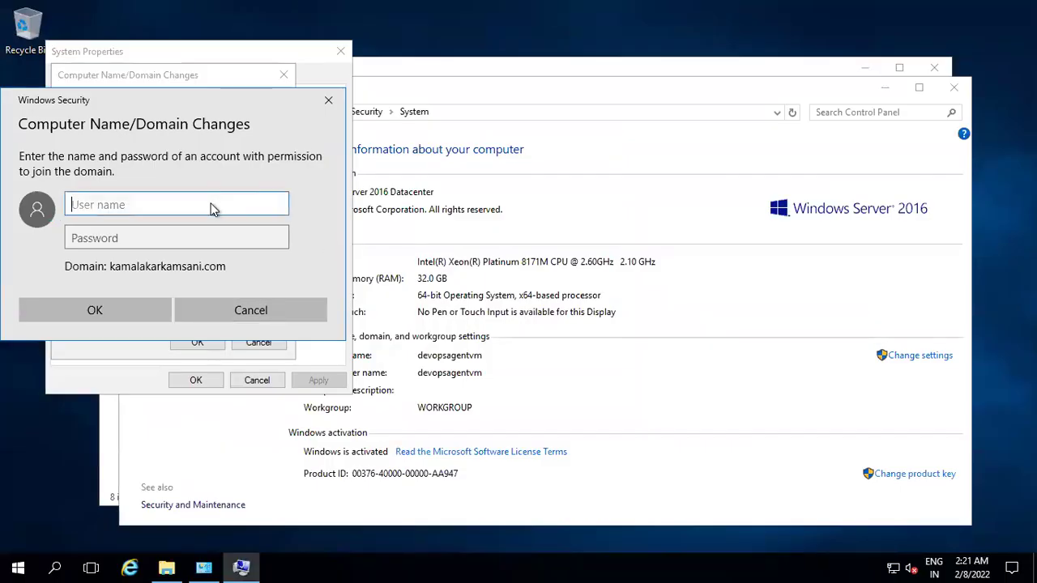
pyautogui.write('KAMALAKARKAMSAN\\')
# - Recheck the pre-Windows 2000 logon name on the domain controller, close the properties and minimize the session
pyautogui.moveTo(519, 8)
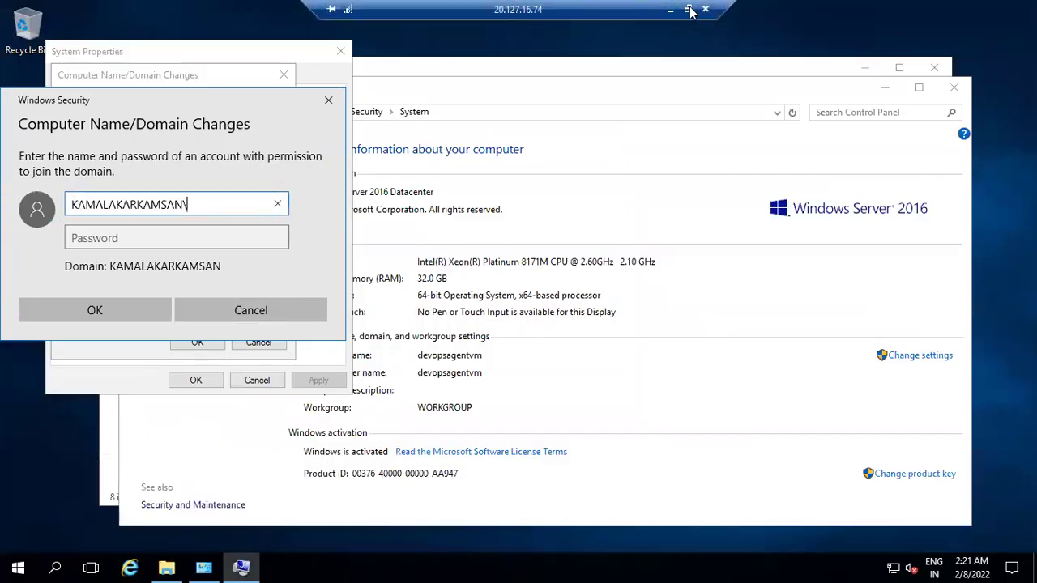
pyautogui.click(669, 10)
pyautogui.moveTo(206, 566)
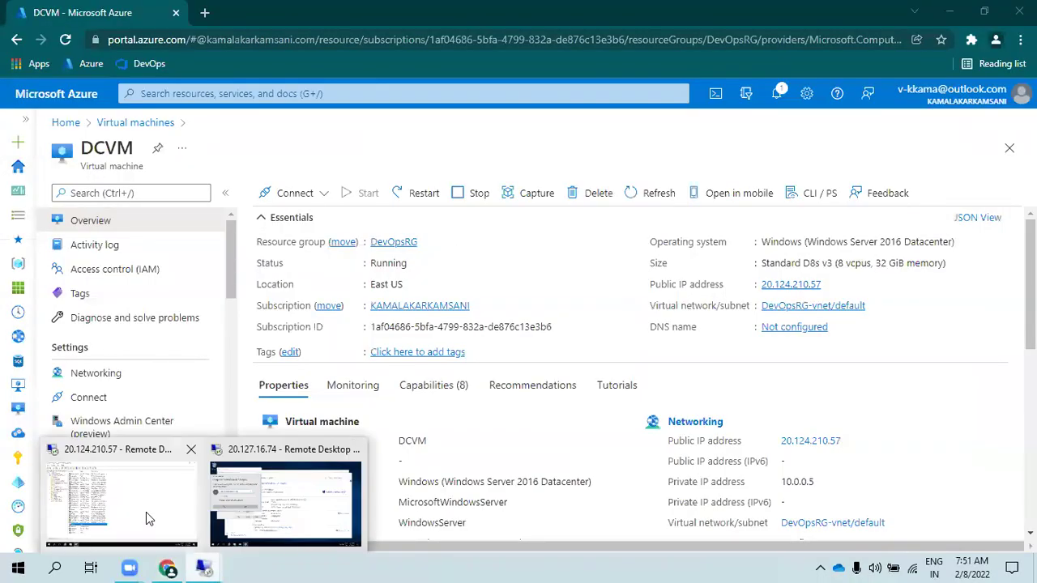
pyautogui.click(145, 512)
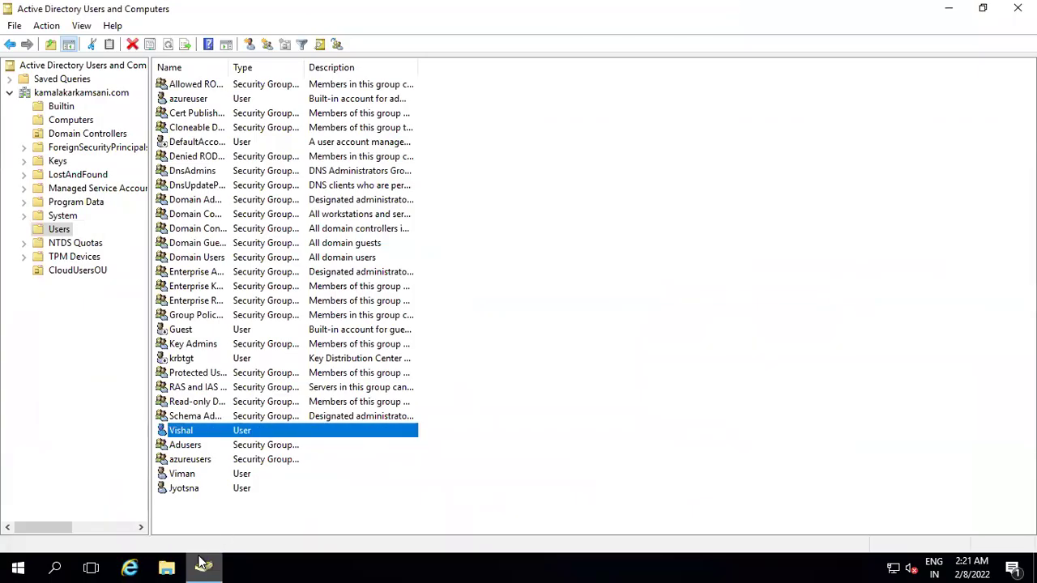
pyautogui.click(208, 560)
pyautogui.moveTo(513, 162); pyautogui.dragTo(457, 170)
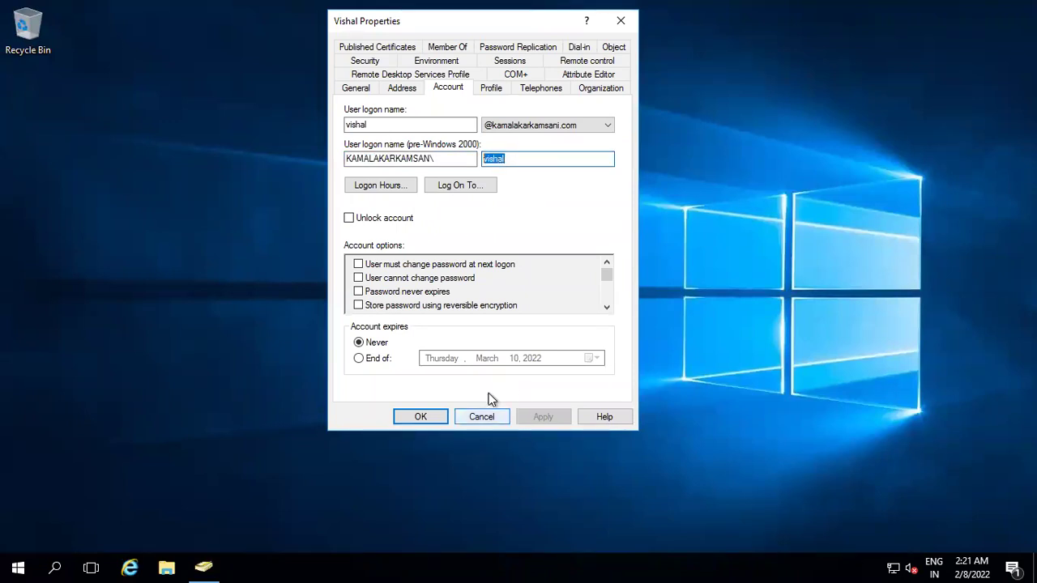
pyautogui.click(481, 416)
pyautogui.moveTo(486, 7)
pyautogui.click(672, 9)
# - Enter the domain account's user name and password to join the agent VM to the domain
pyautogui.moveTo(203, 567)
pyautogui.click(276, 494)
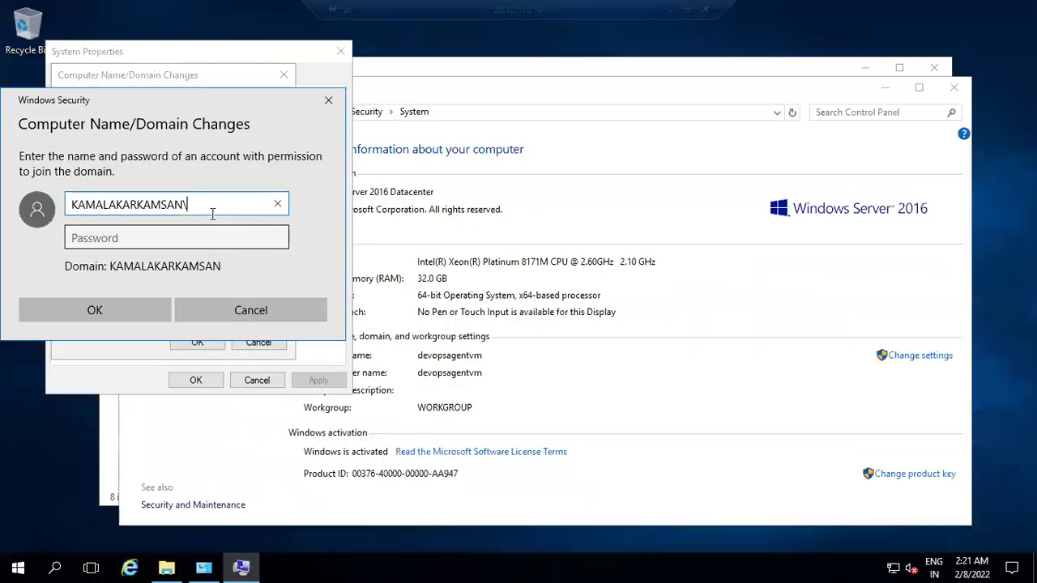
pyautogui.write('vishal')
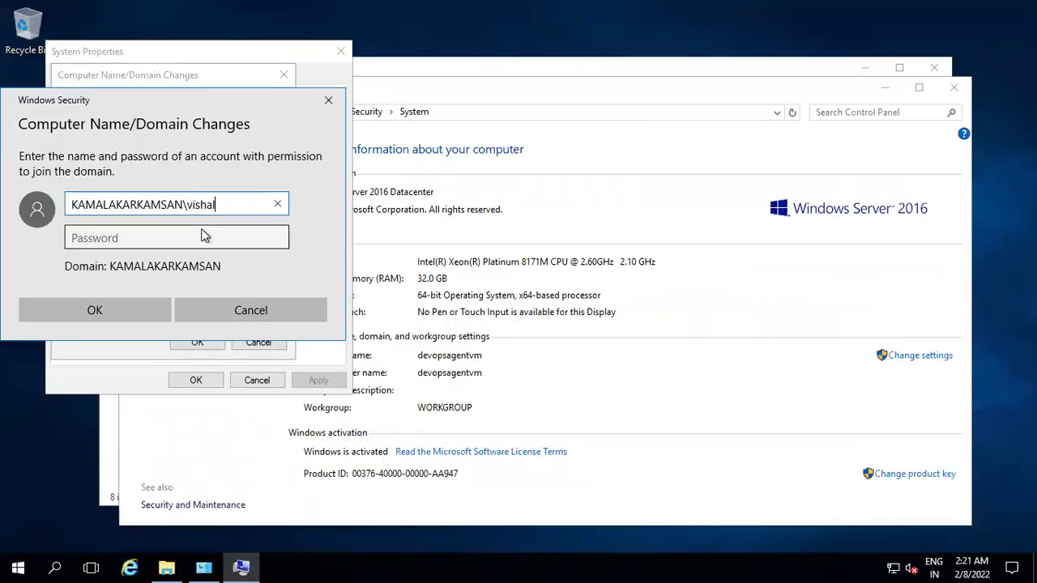
pyautogui.click(198, 233)
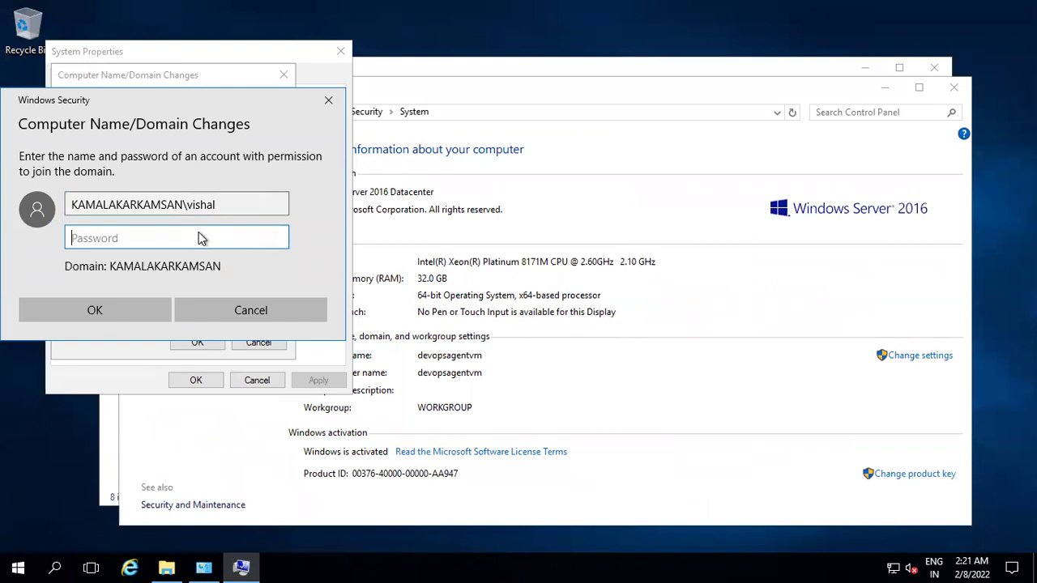
pyautogui.press('Return')
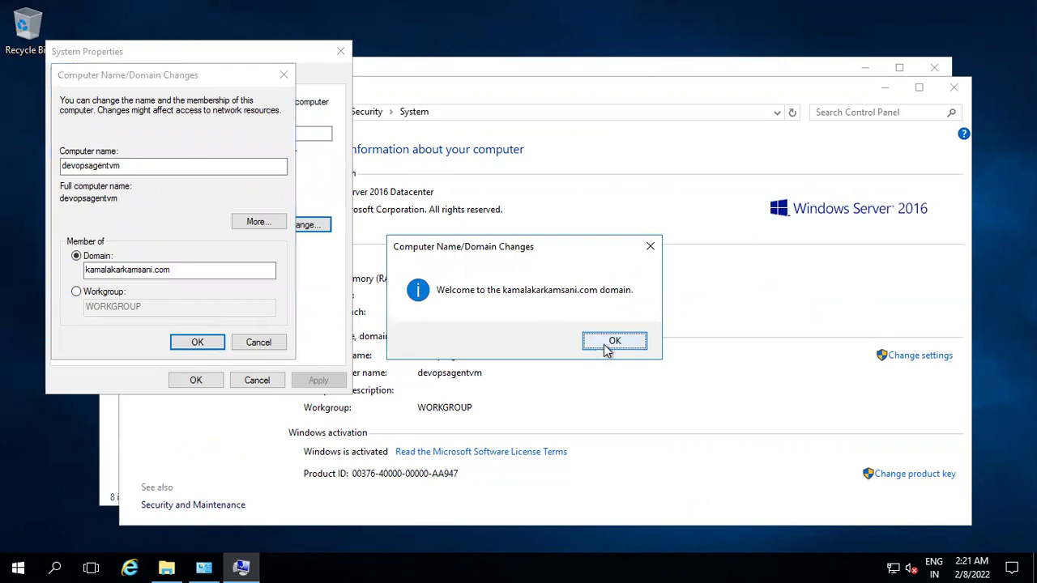
# - Acknowledge the domain welcome and restart notices, close System windows, and restart the agent VM
pyautogui.click(608, 344)
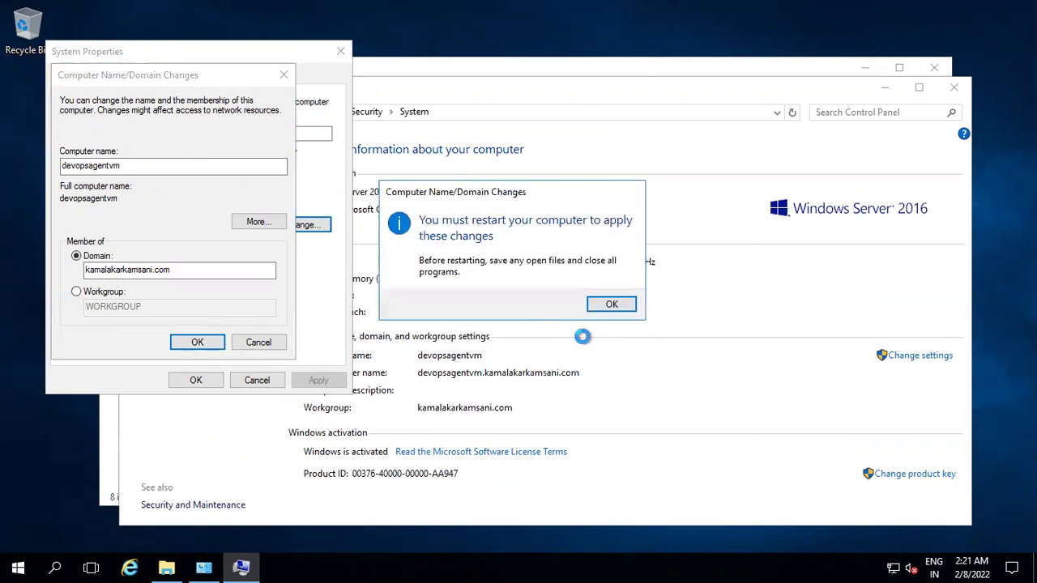
pyautogui.click(611, 305)
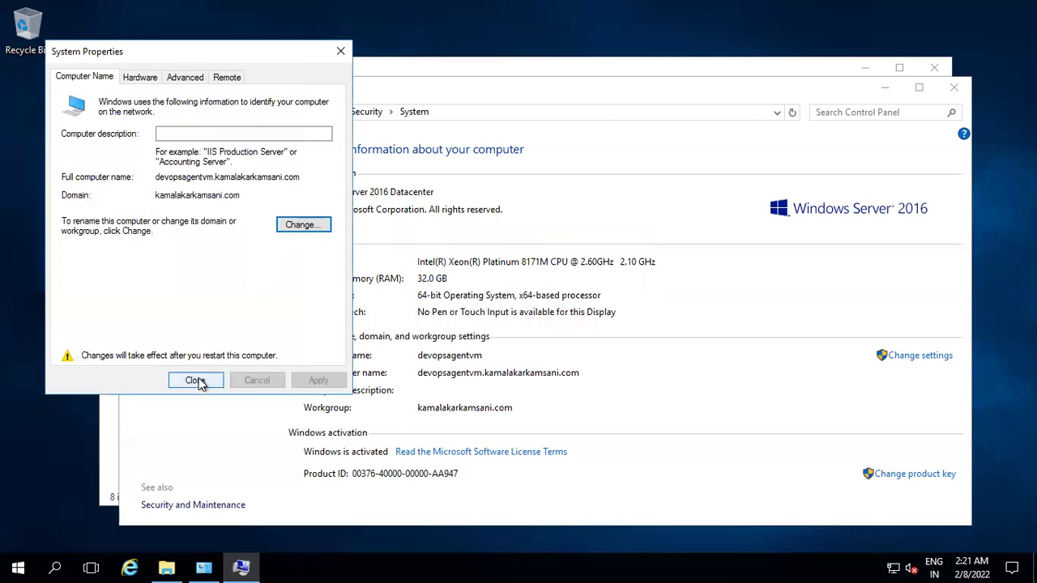
pyautogui.click(200, 378)
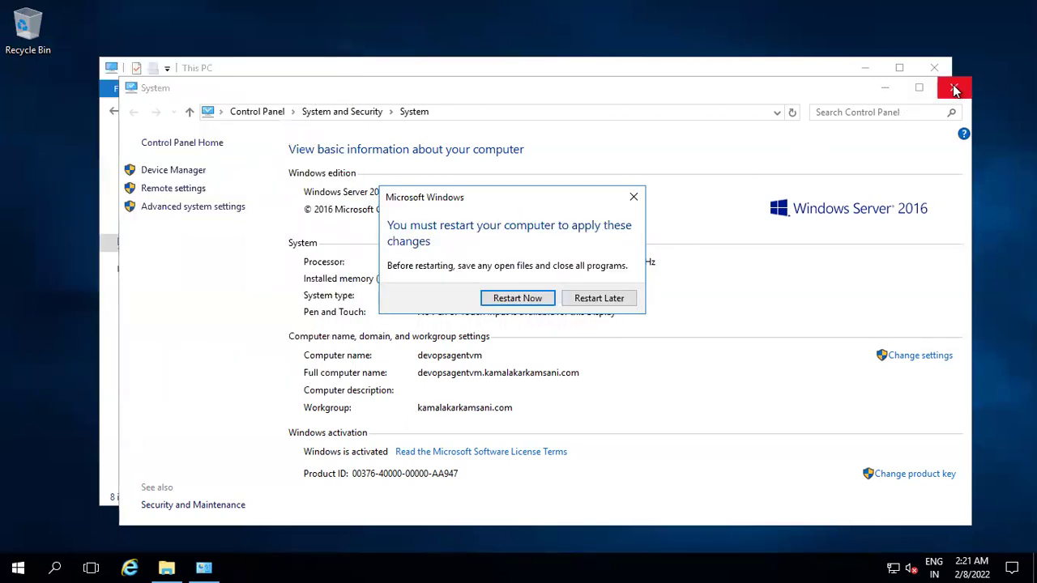
pyautogui.click(953, 88)
pyautogui.click(937, 69)
pyautogui.moveTo(558, 7)
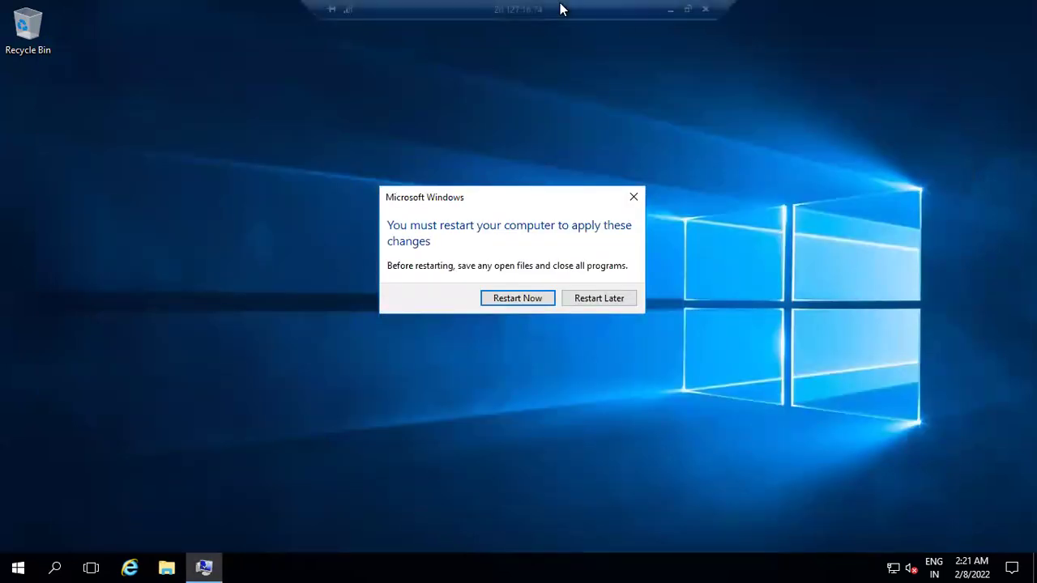
pyautogui.moveTo(560, 8); pyautogui.dragTo(398, 6)
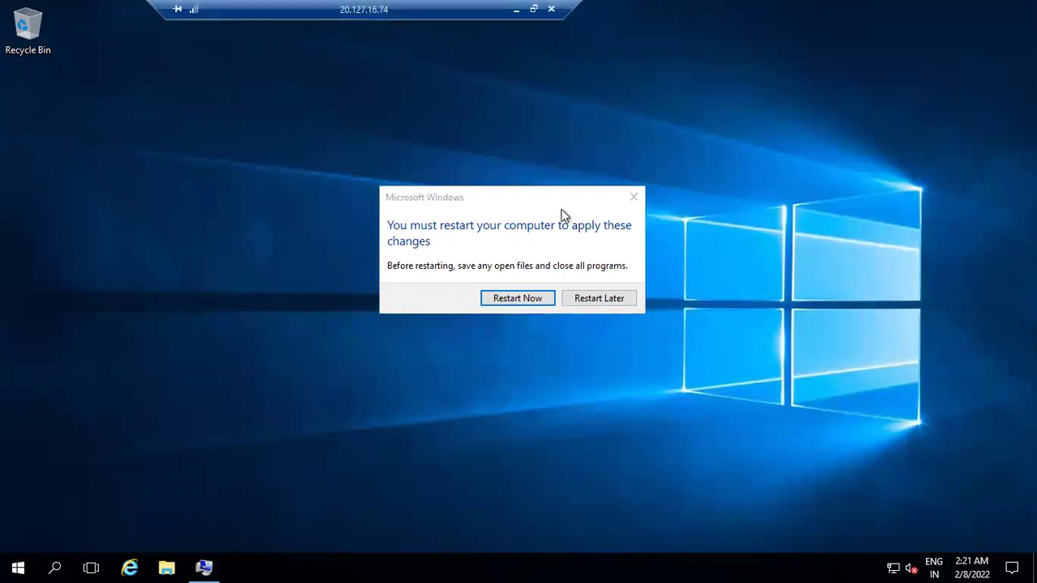
pyautogui.click(511, 299)
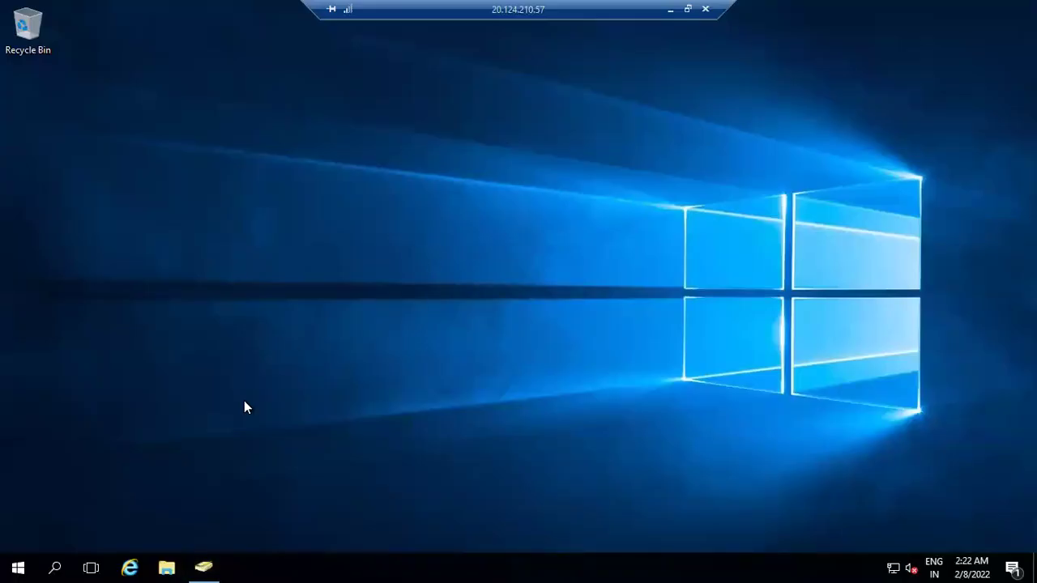
# - Refresh the Computers container and open devopsagentvm's properties to confirm the agent VM joined
pyautogui.click(204, 566)
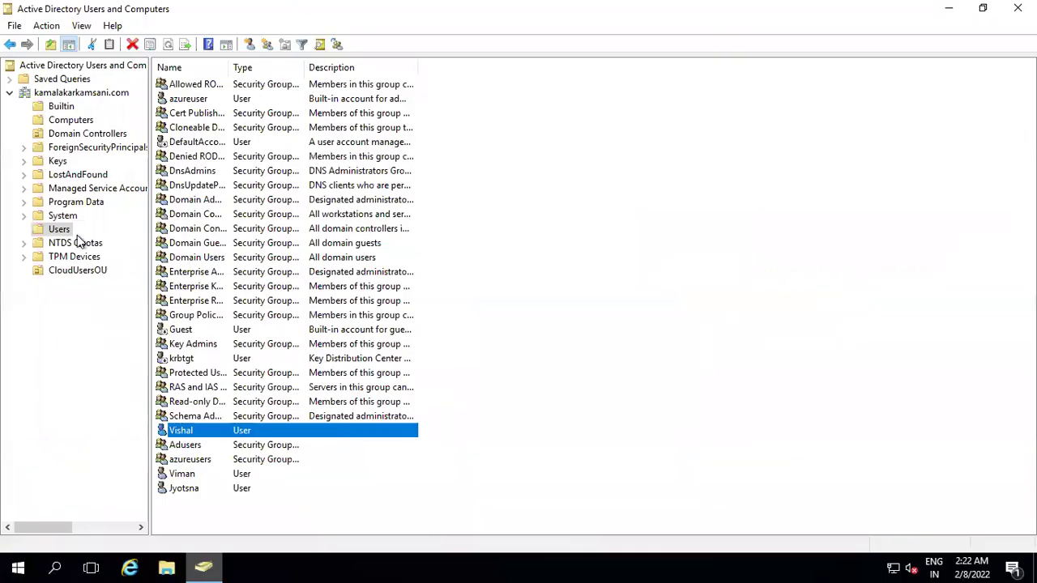
pyautogui.click(71, 121)
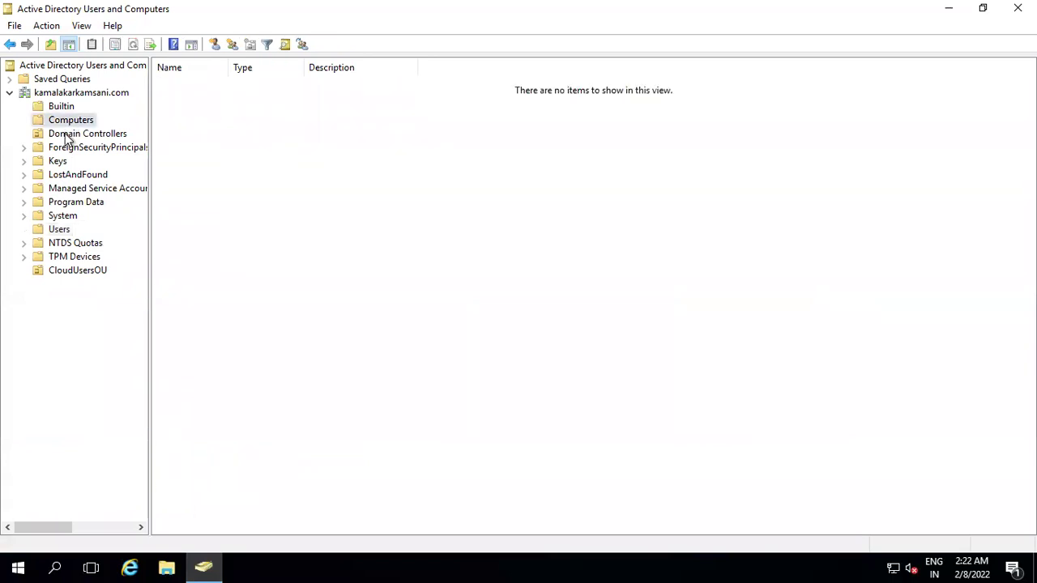
pyautogui.click(66, 136)
pyautogui.click(61, 122)
pyautogui.rightClick(299, 175)
pyautogui.click(341, 255)
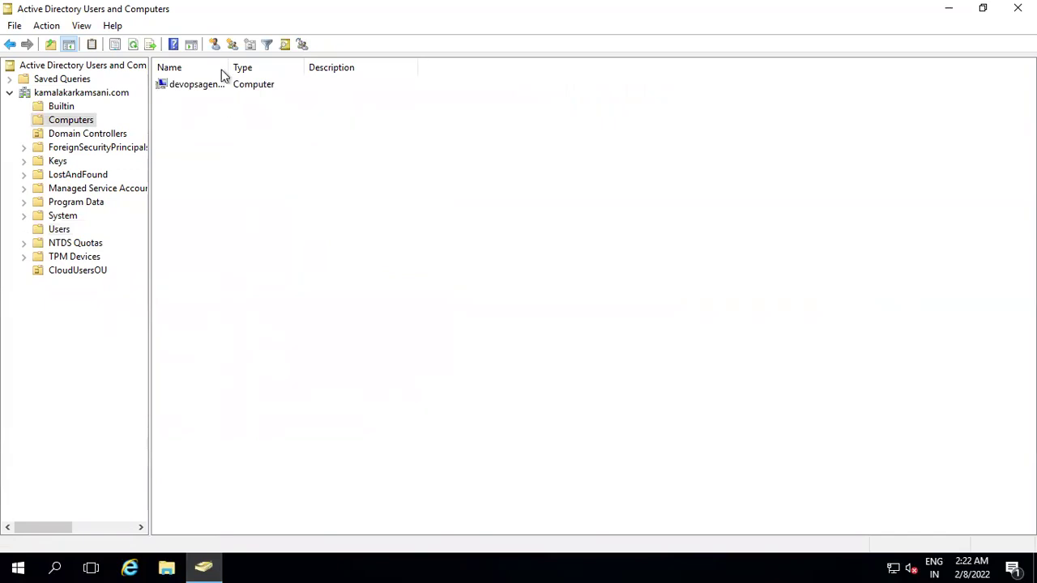
pyautogui.moveTo(307, 61); pyautogui.dragTo(313, 64)
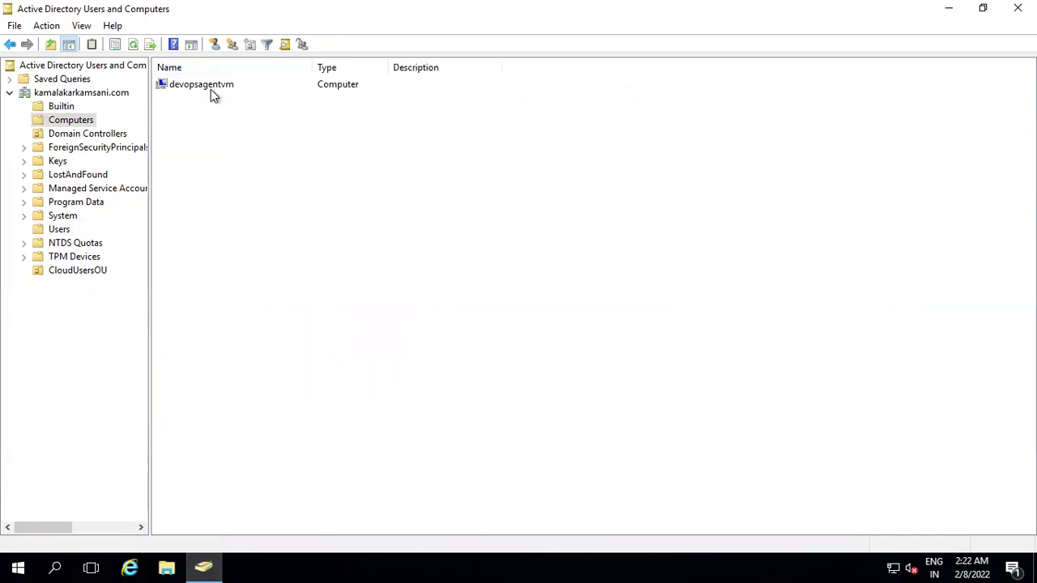
pyautogui.doubleClick(208, 86)
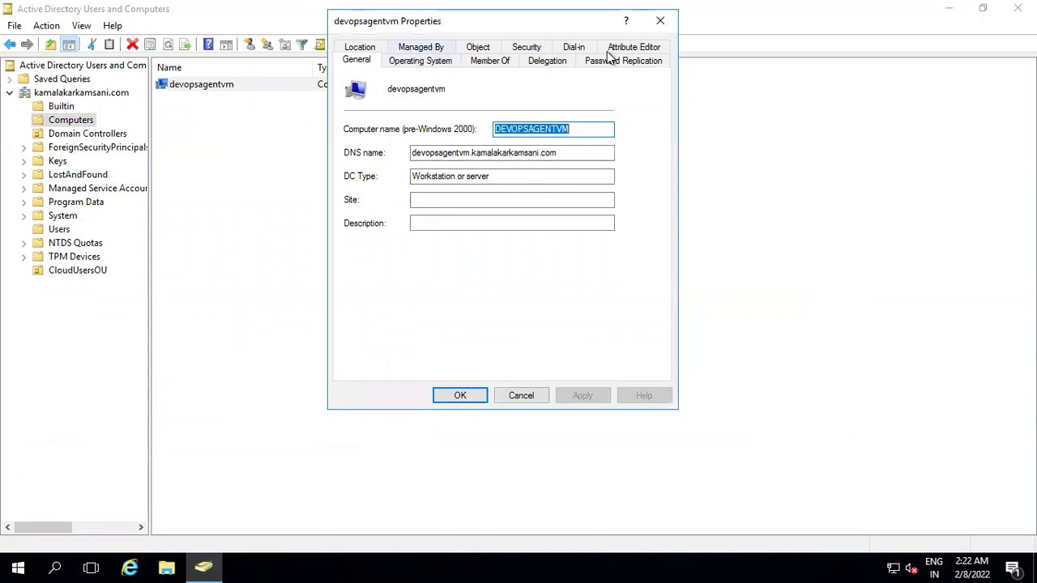
pyautogui.click(666, 24)
pyautogui.click(304, 190)
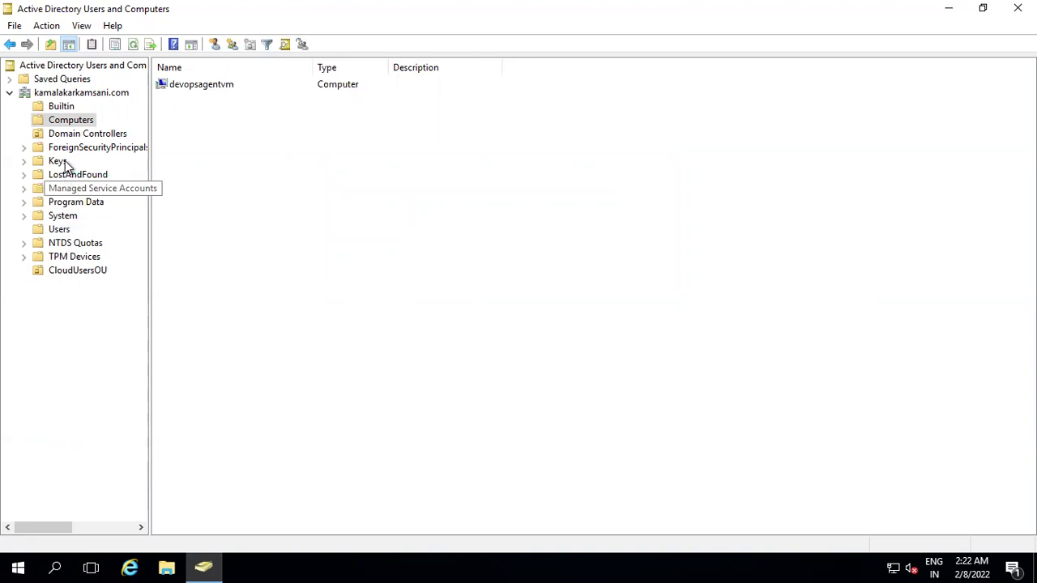
# - Browse the accounts in the Users container, then minimize the domain controller session
pyautogui.click(67, 232)
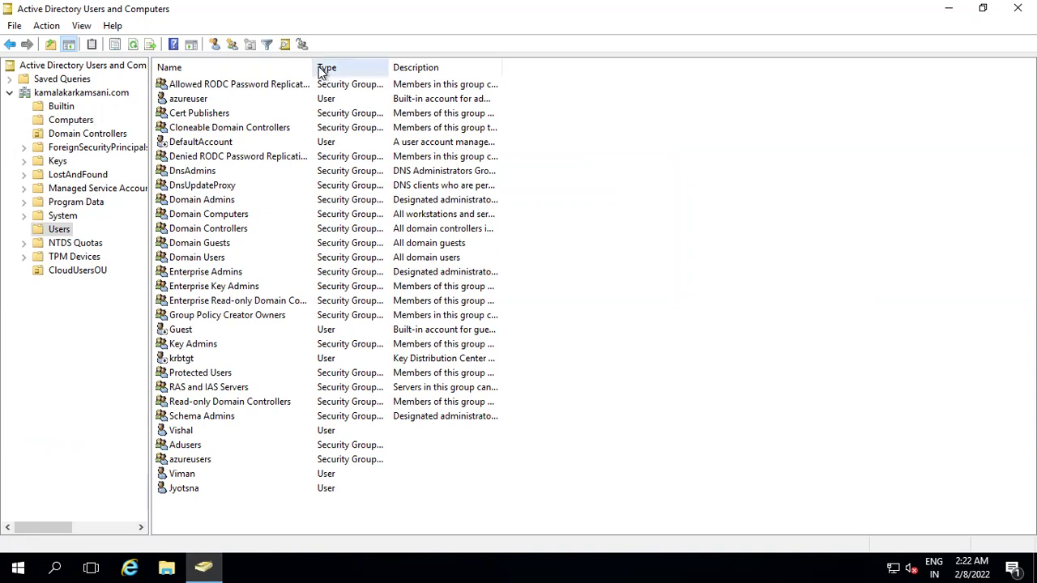
pyautogui.moveTo(347, 63); pyautogui.dragTo(344, 65)
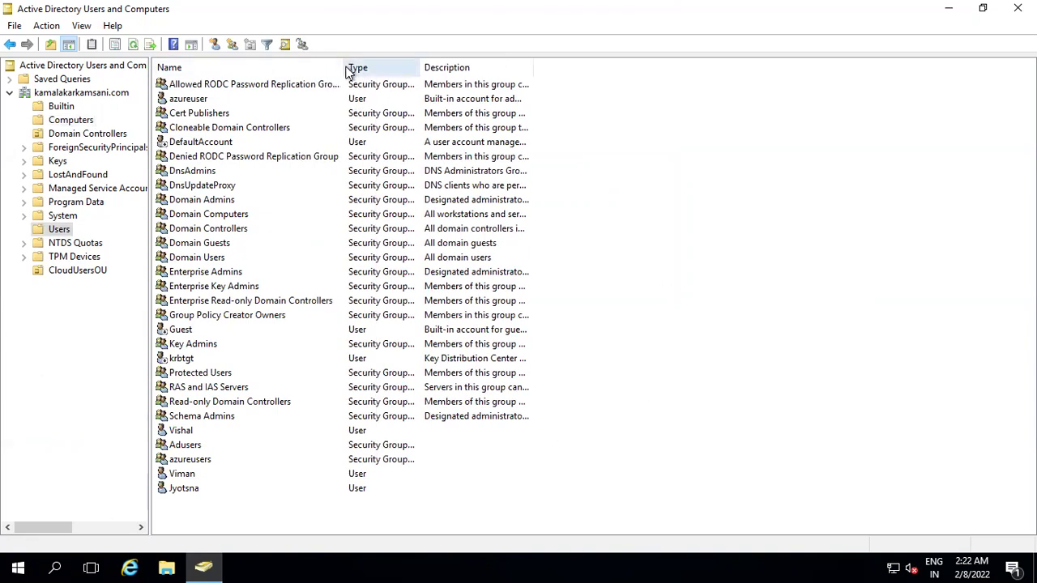
pyautogui.moveTo(331, 68); pyautogui.dragTo(311, 68)
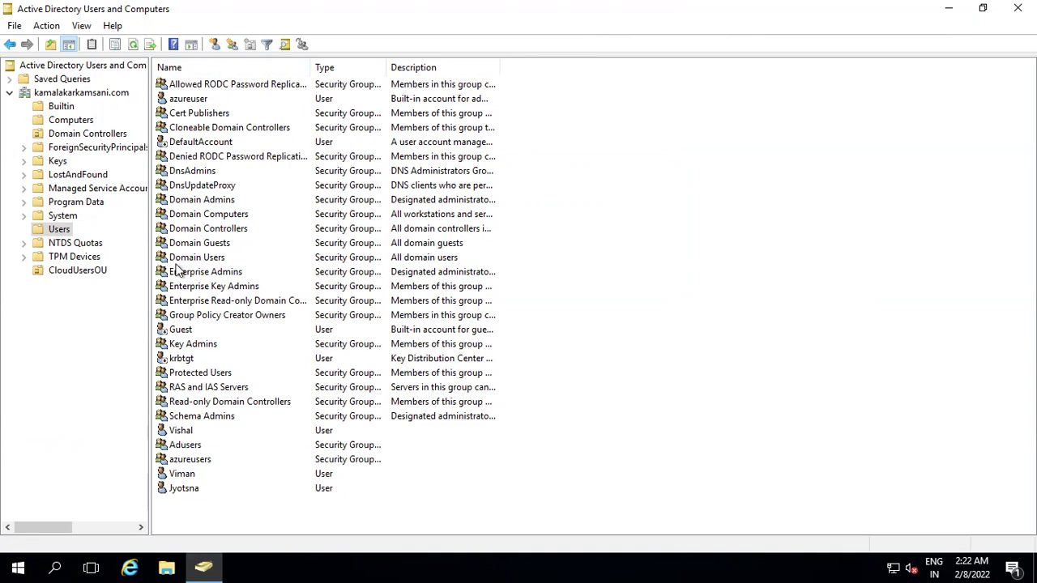
pyautogui.click(195, 491)
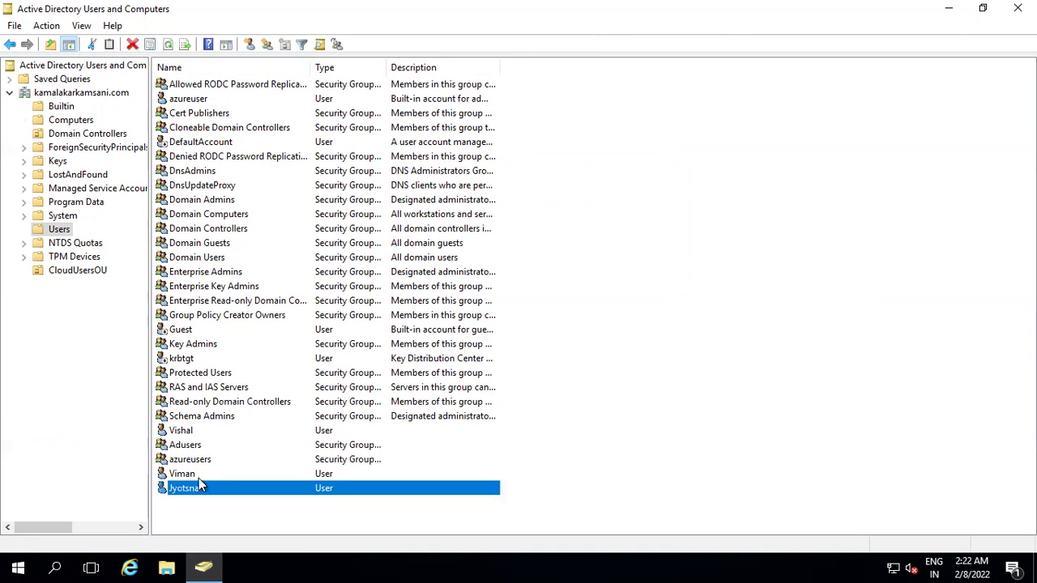
pyautogui.click(198, 478)
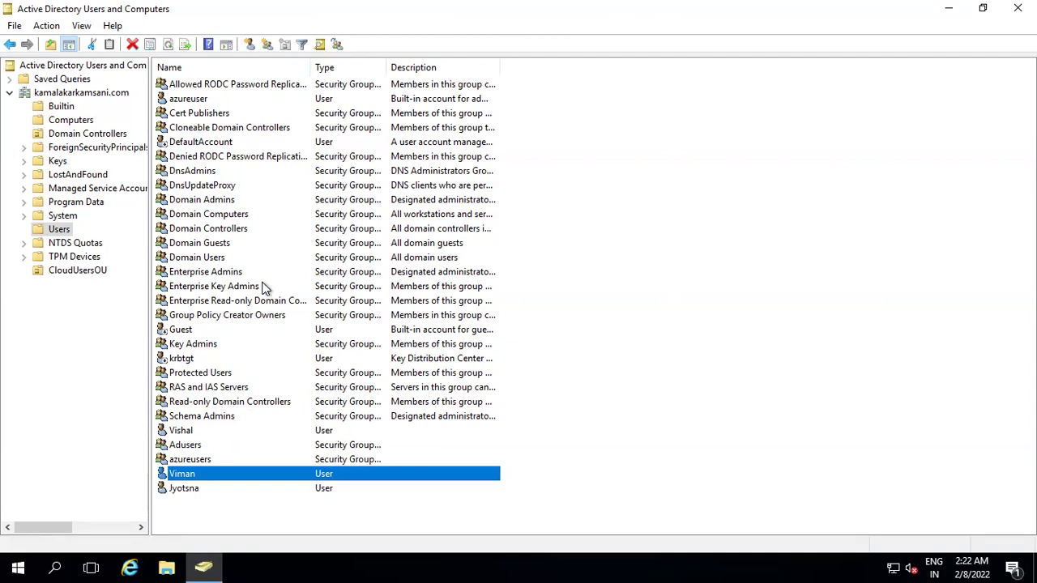
pyautogui.moveTo(532, 7)
pyautogui.click(668, 15)
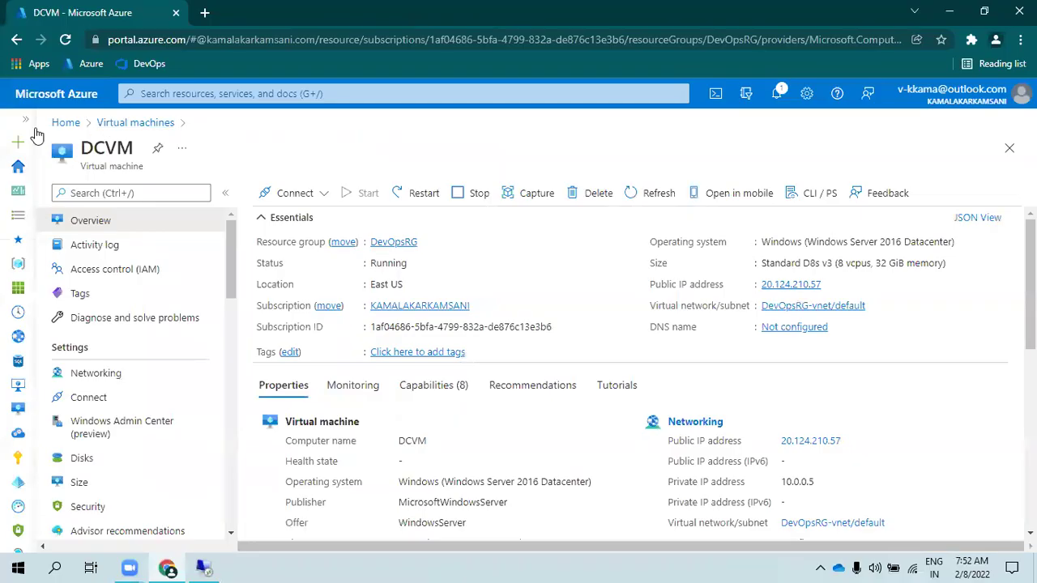
# - Open the Azure Active Directory overview from All services and note the tenant's primary domain
pyautogui.click(52, 96)
pyautogui.click(19, 122)
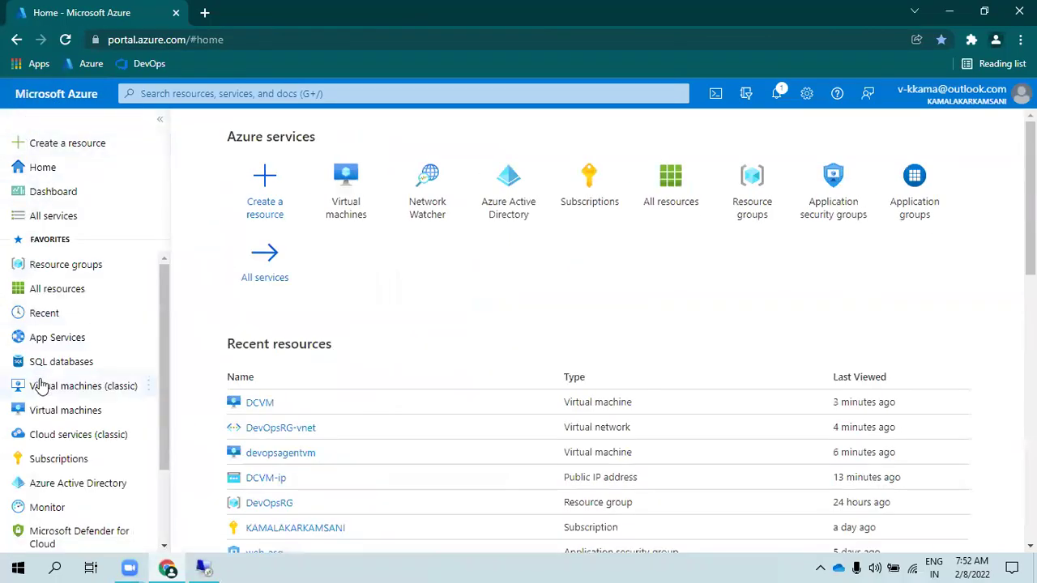
pyautogui.click(75, 485)
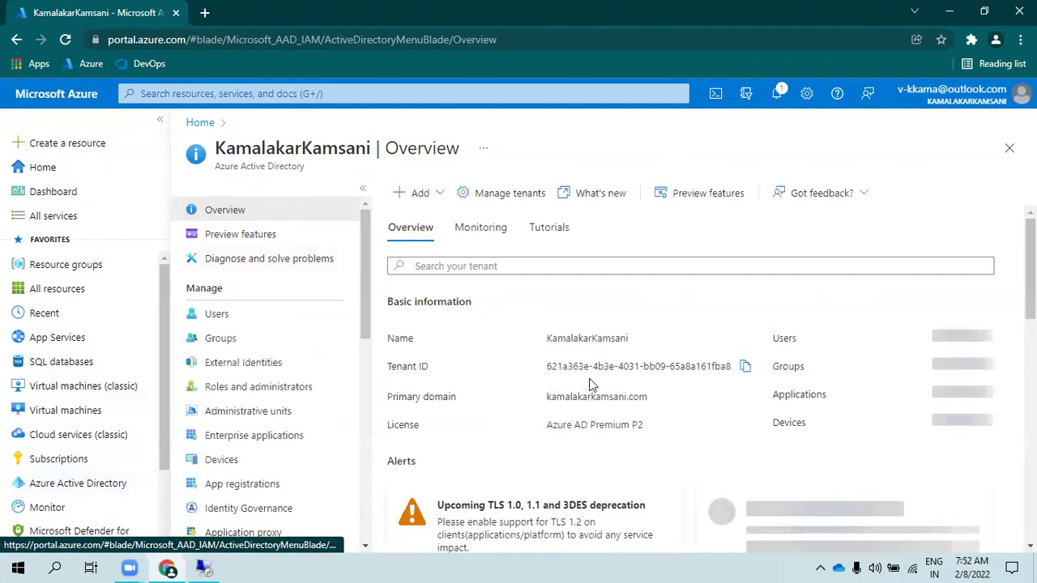
pyautogui.moveTo(546, 398); pyautogui.dragTo(648, 400)
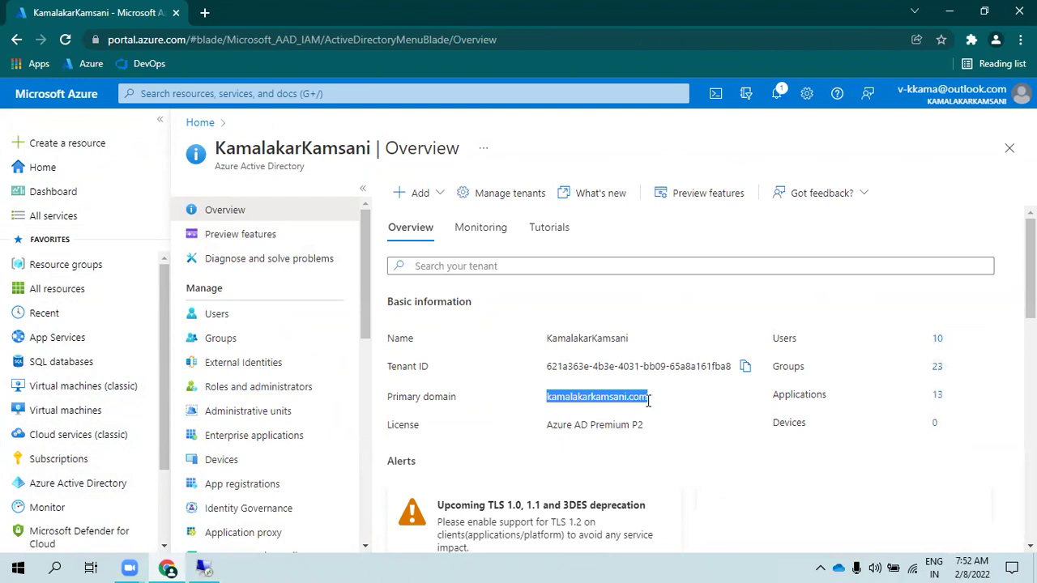
pyautogui.scroll(-3, 291, 414)
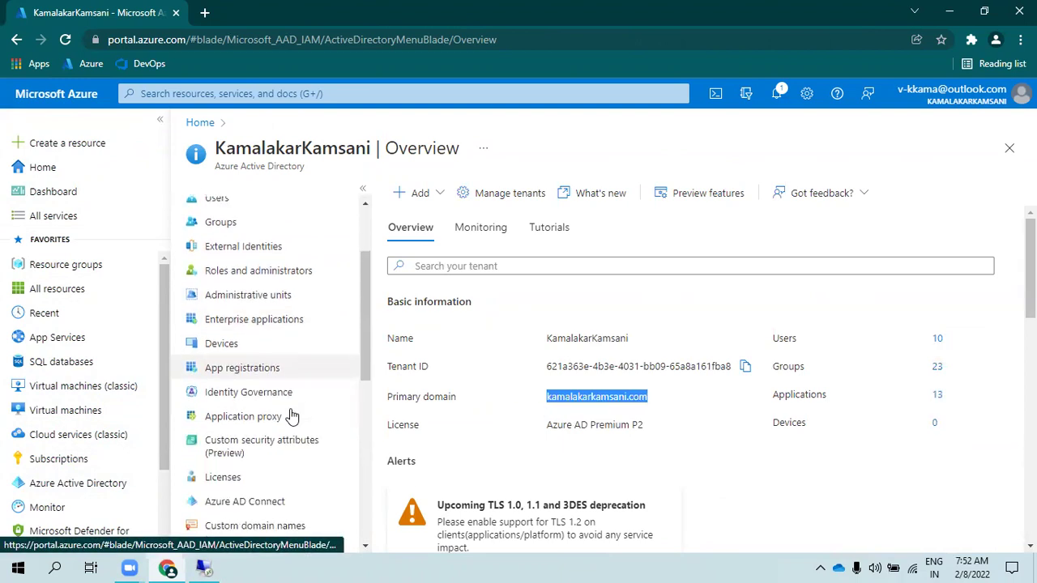
pyautogui.scroll(-1, 283, 417)
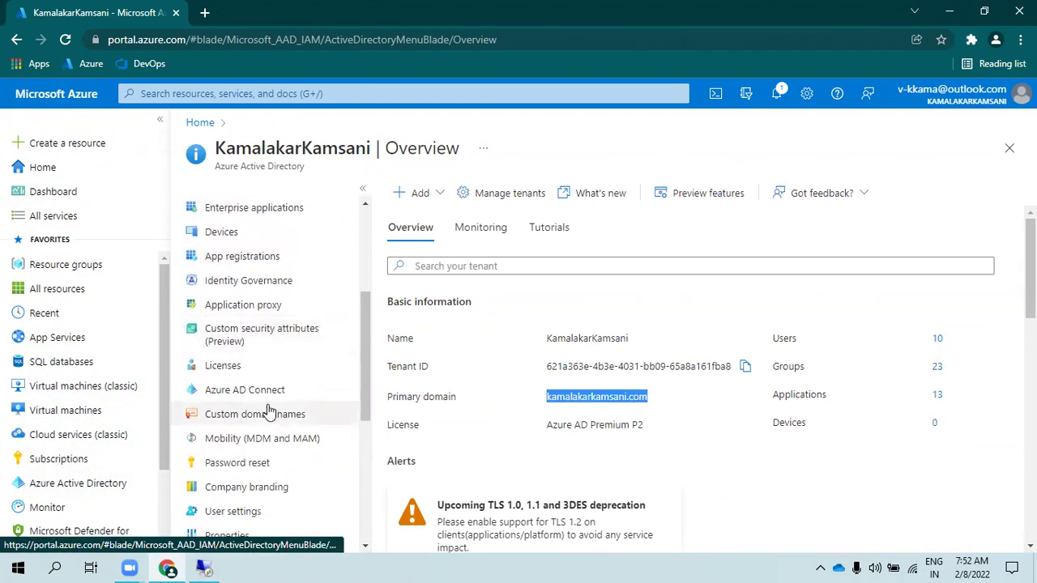
# - Check the verified primary domain in Custom domain names, then go to Azure AD Connect
pyautogui.click(270, 413)
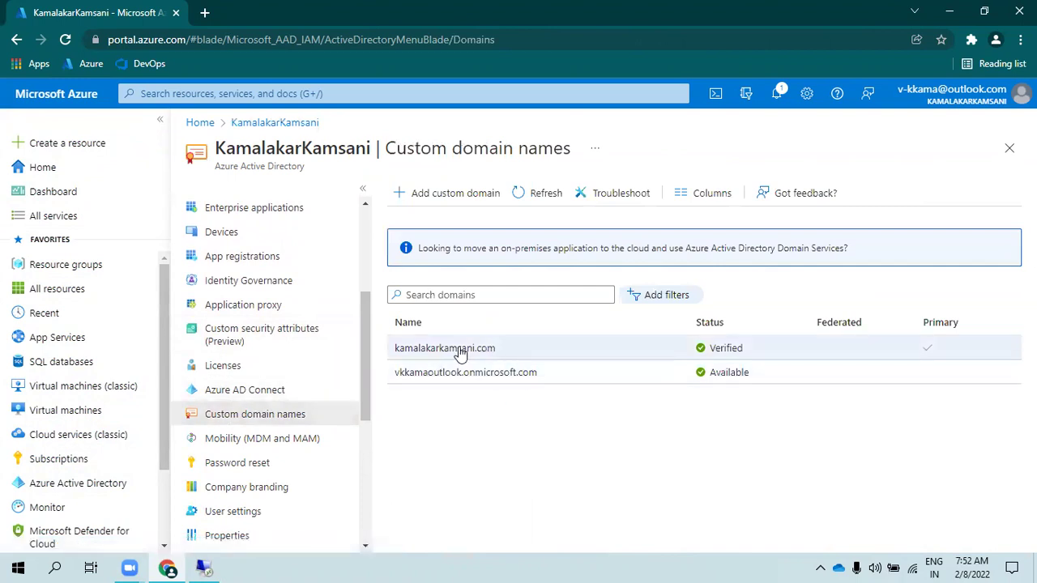
pyautogui.moveTo(518, 354); pyautogui.dragTo(396, 345)
pyautogui.click(468, 441)
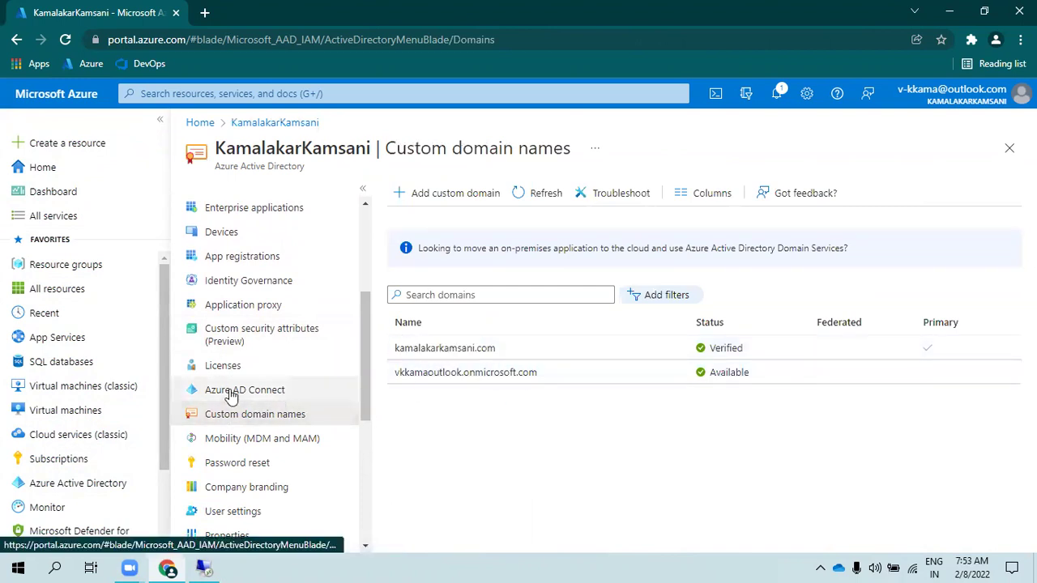
pyautogui.click(262, 393)
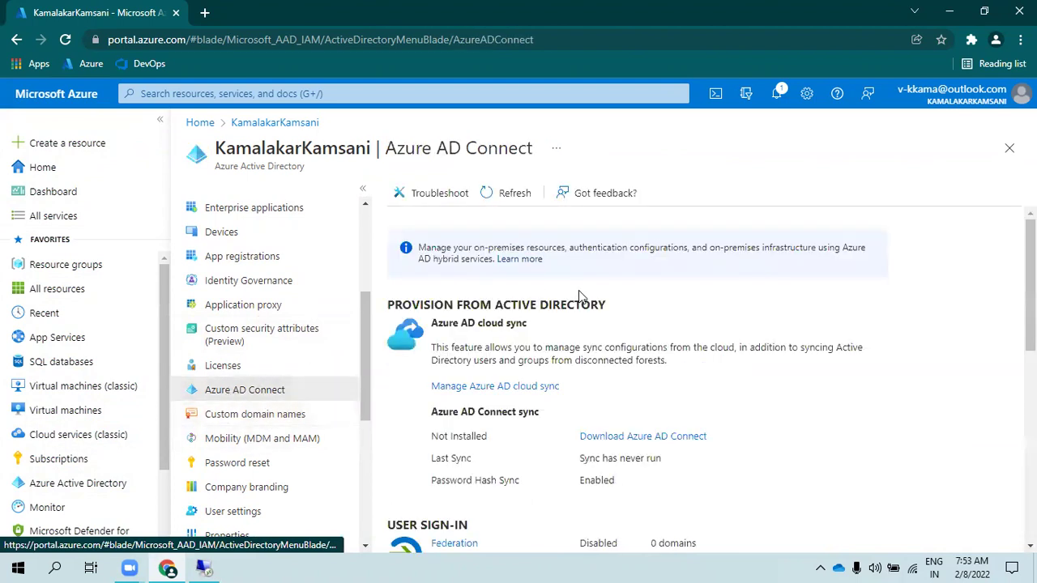
# - Download AzureADConnect.msi from the Microsoft Download Center and return to the remote server session
pyautogui.click(609, 438)
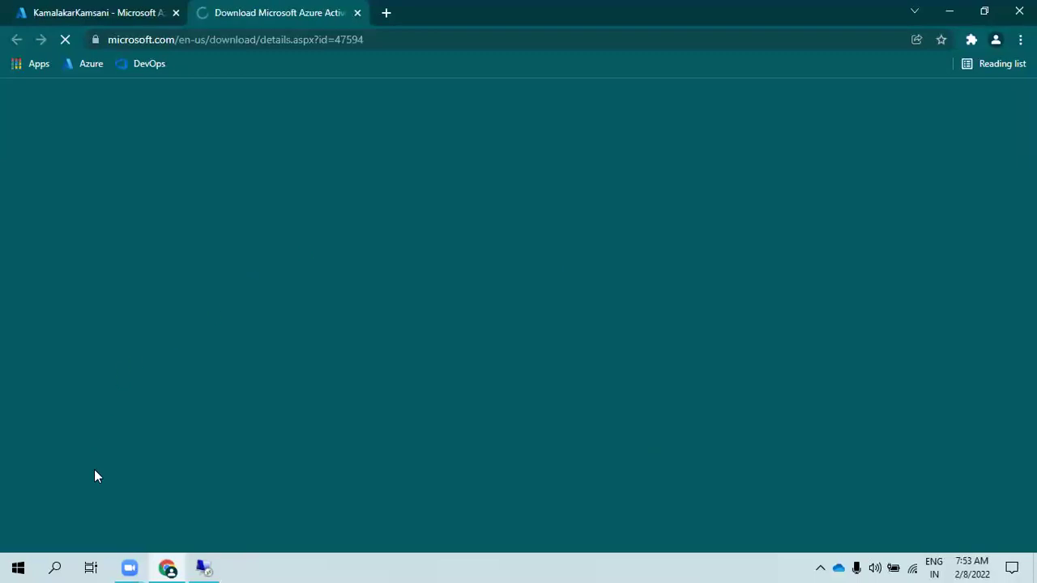
pyautogui.scroll(-3, 775, 310)
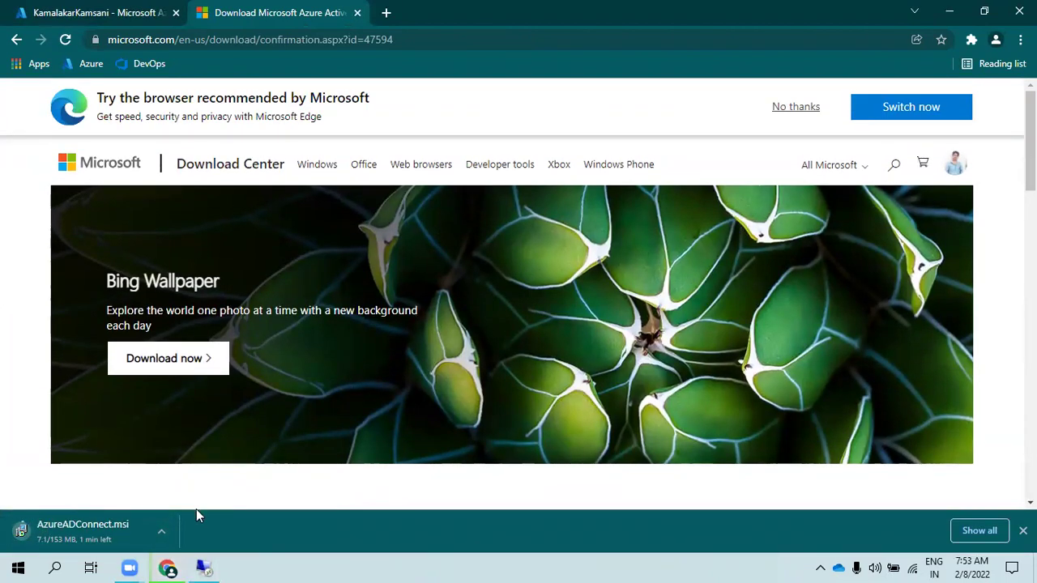
pyautogui.click(203, 568)
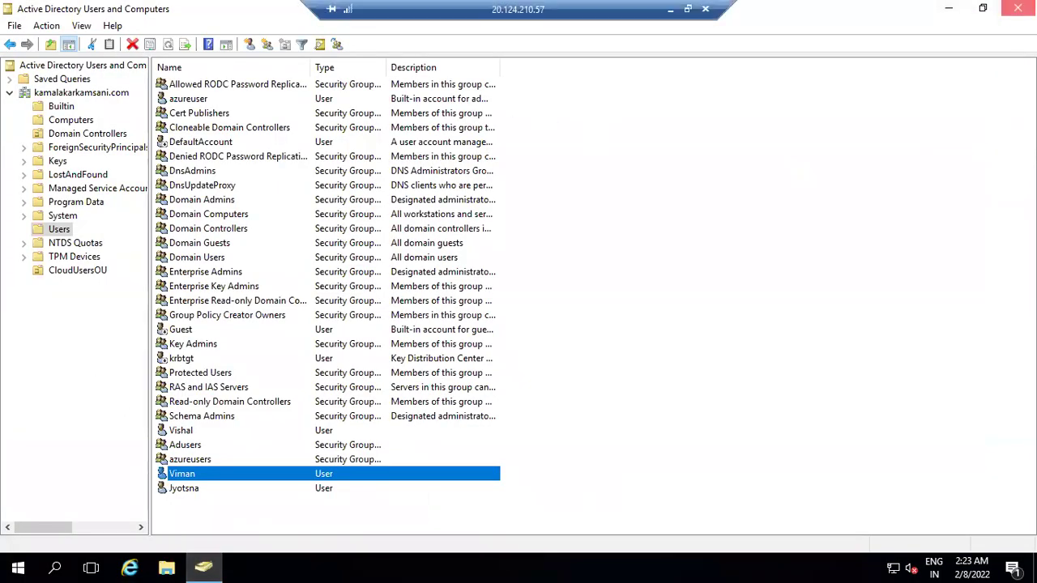
# - Close Active Directory Users and Computers and refresh the server's desktop
pyautogui.click(1017, 9)
pyautogui.rightClick(214, 226)
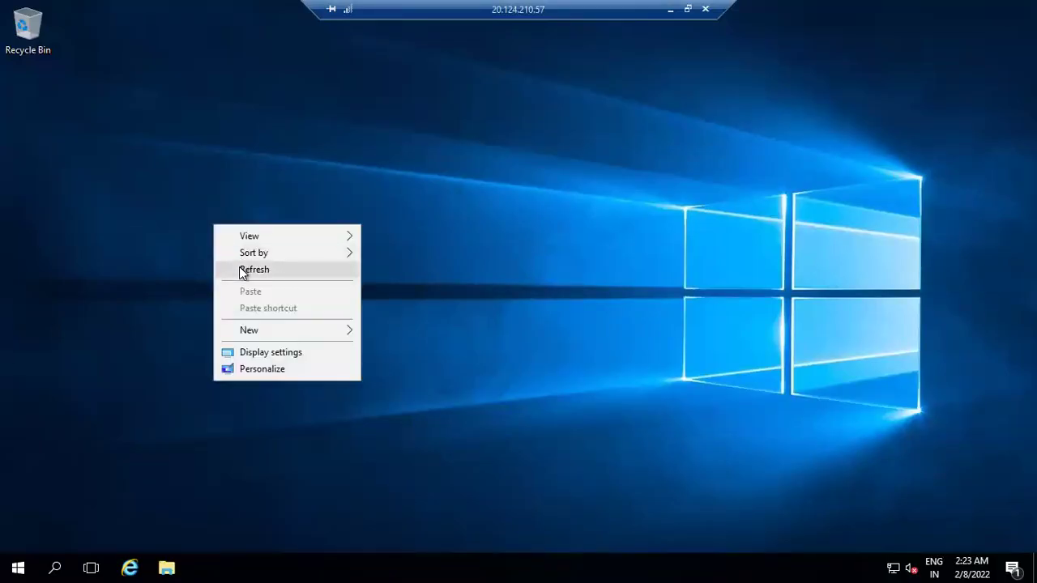
pyautogui.click(241, 269)
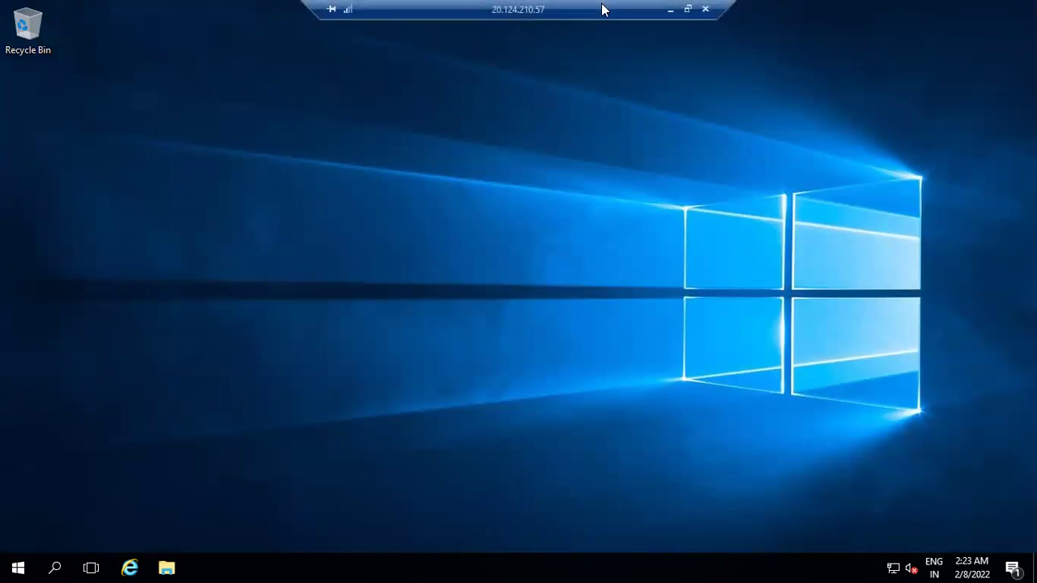
pyautogui.moveTo(601, 10); pyautogui.dragTo(563, 7)
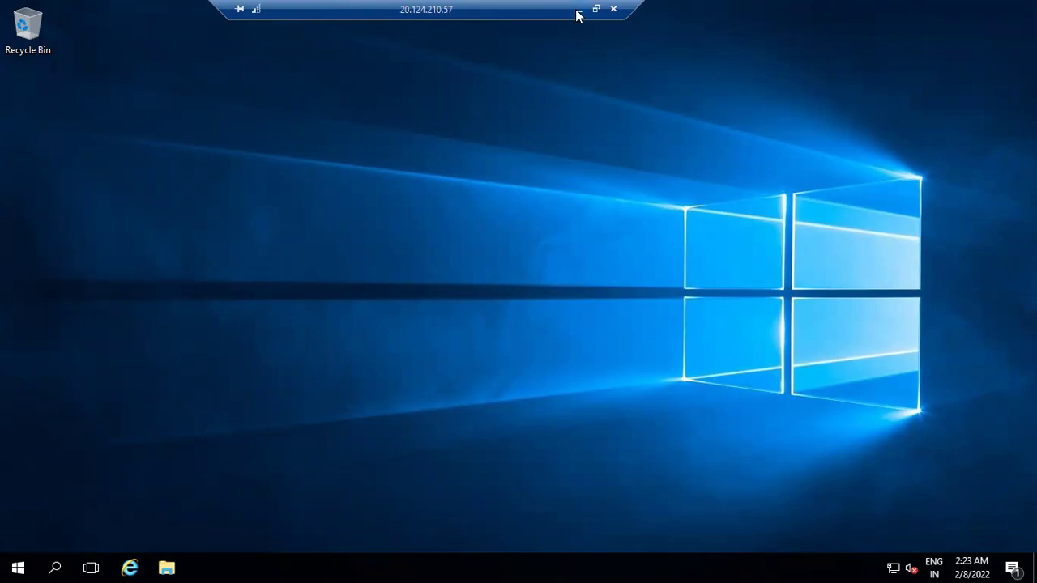
pyautogui.click(577, 9)
pyautogui.moveTo(204, 567)
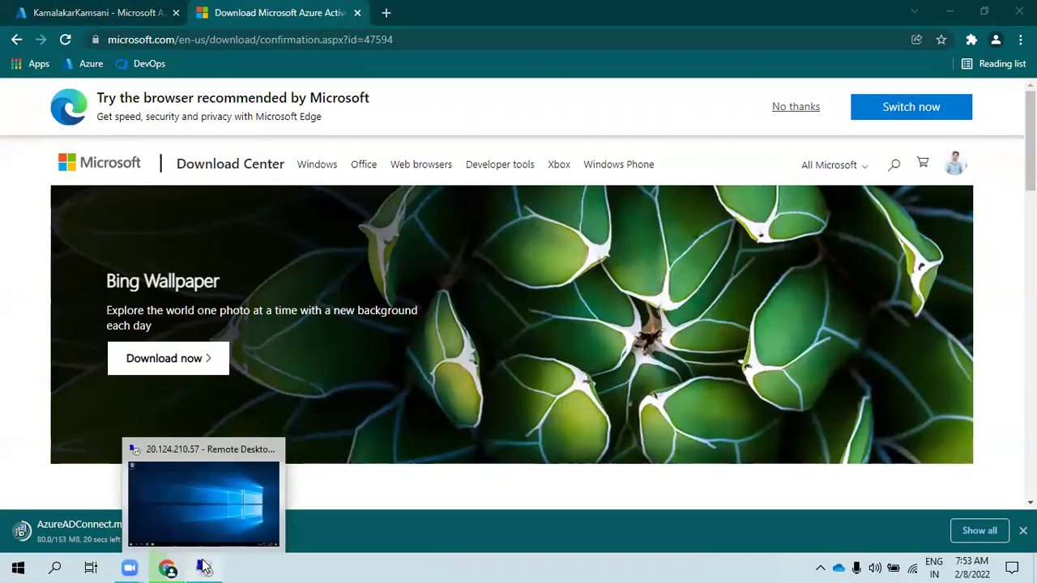
pyautogui.click(171, 477)
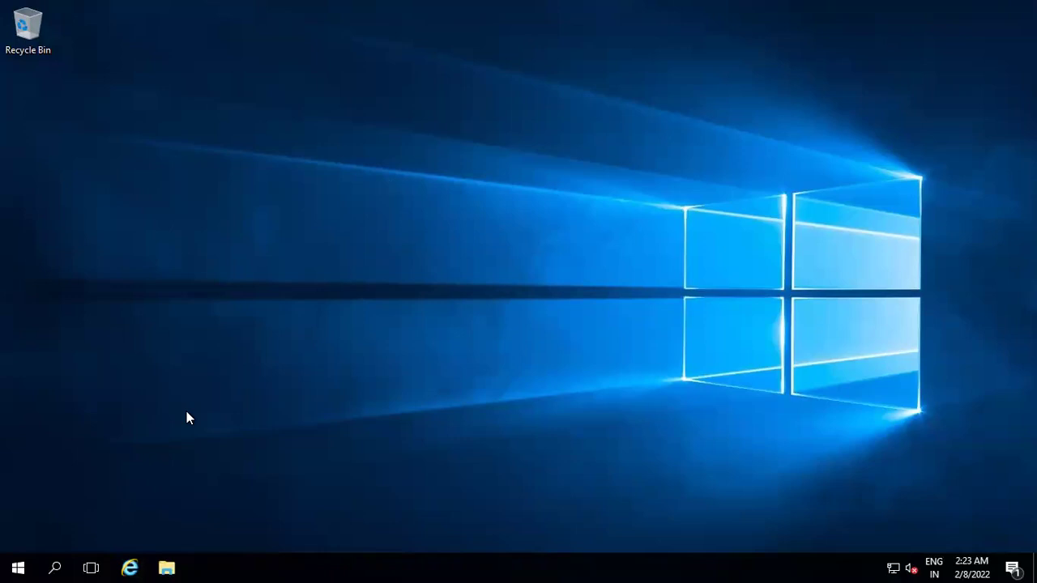
# - Leave the remote session for the host and bring up options for the finished AzureADConnect download
pyautogui.moveTo(587, 8)
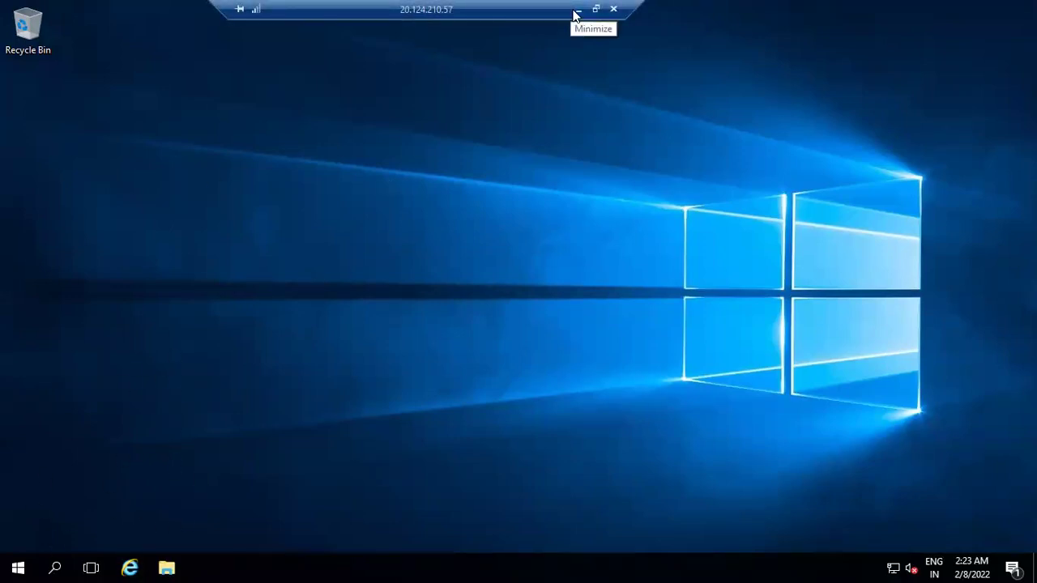
pyautogui.click(578, 9)
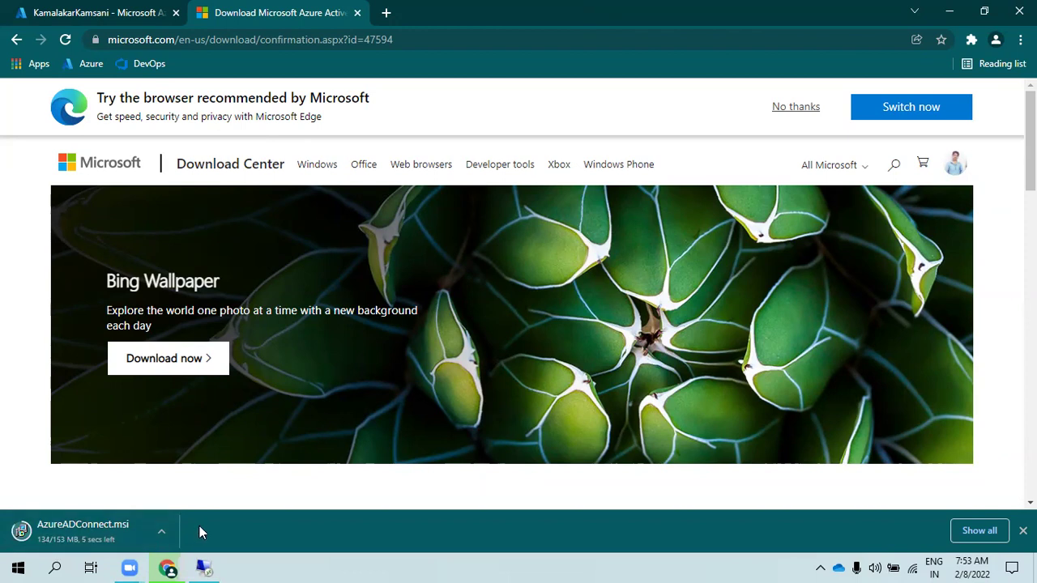
pyautogui.click(208, 565)
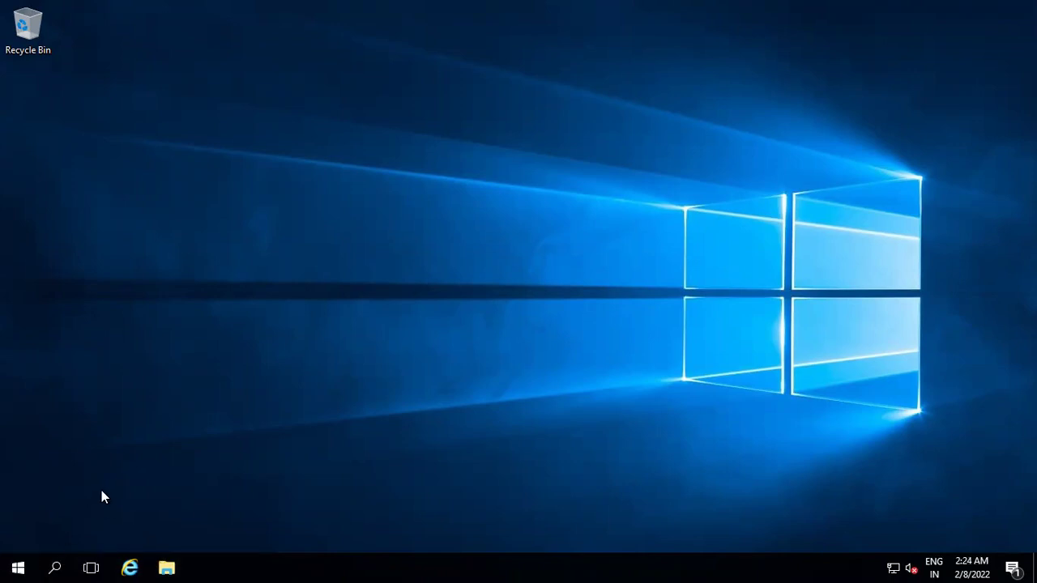
pyautogui.moveTo(430, 6)
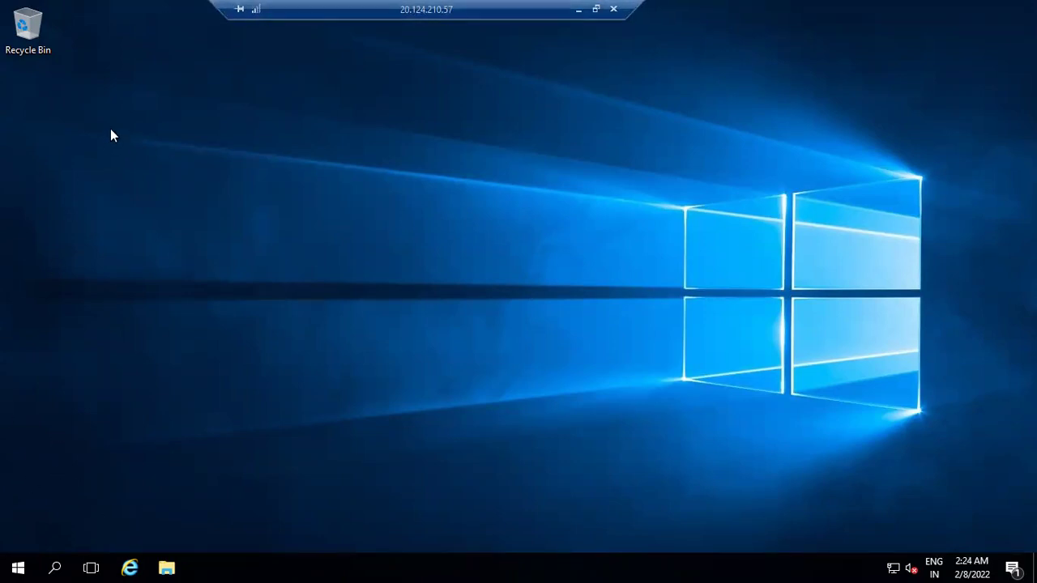
pyautogui.moveTo(493, 5)
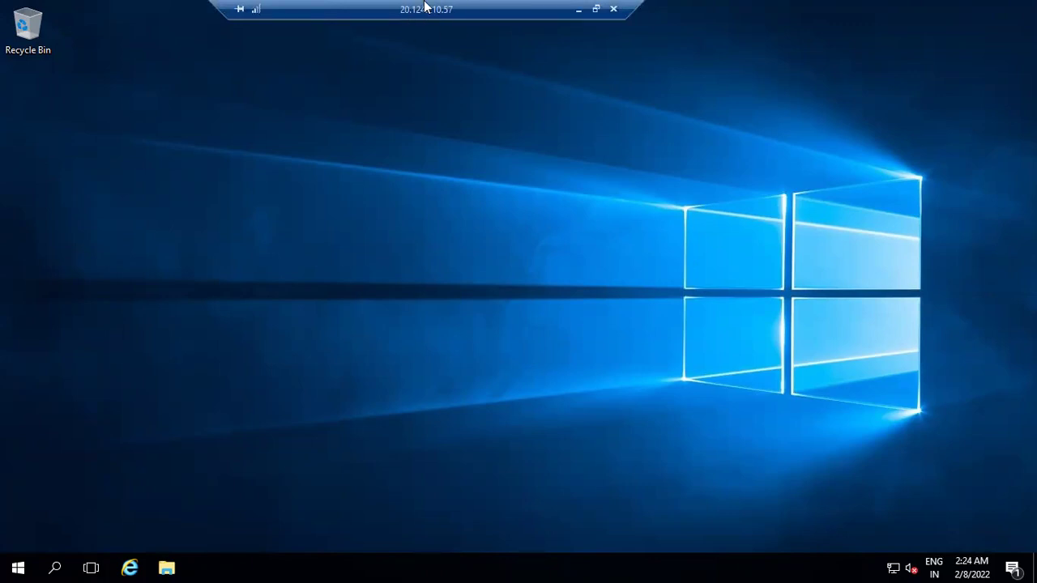
pyautogui.click(578, 10)
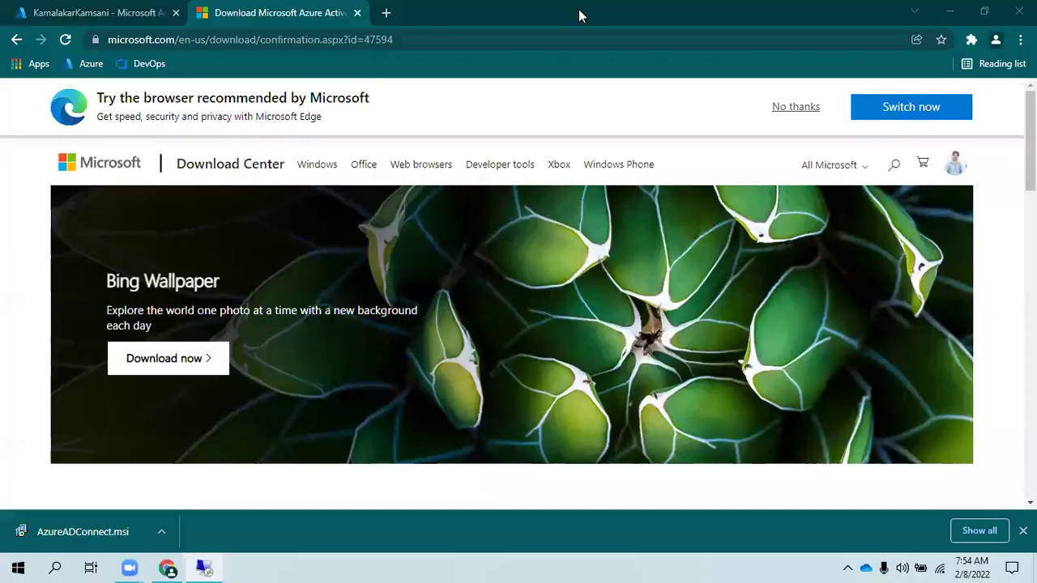
pyautogui.click(161, 532)
# - Show AzureADConnect in the Downloads folder, then go back through the browser to the remote server session
pyautogui.click(203, 487)
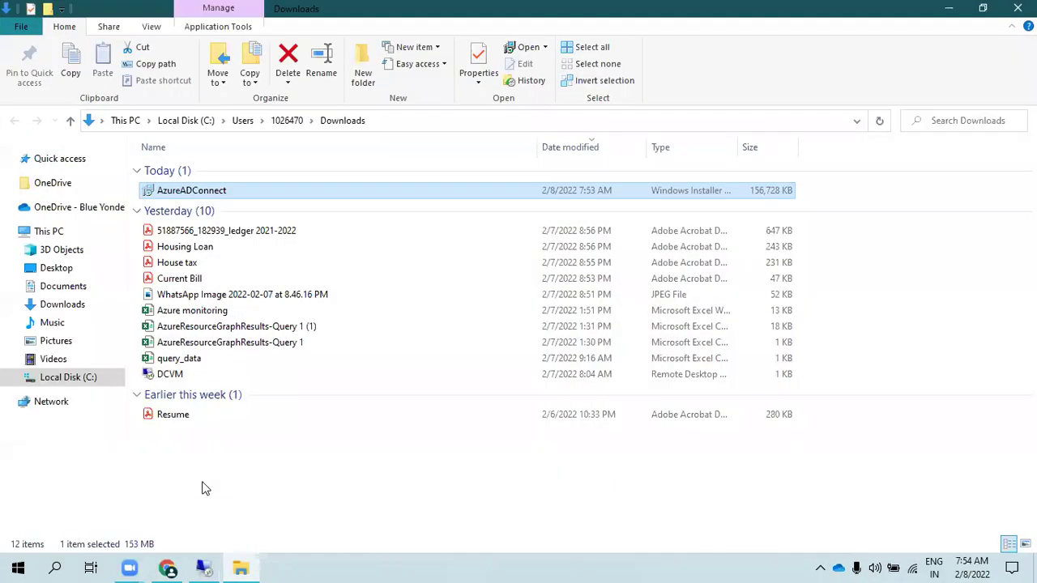
pyautogui.hotkey('alt', 'Tab')
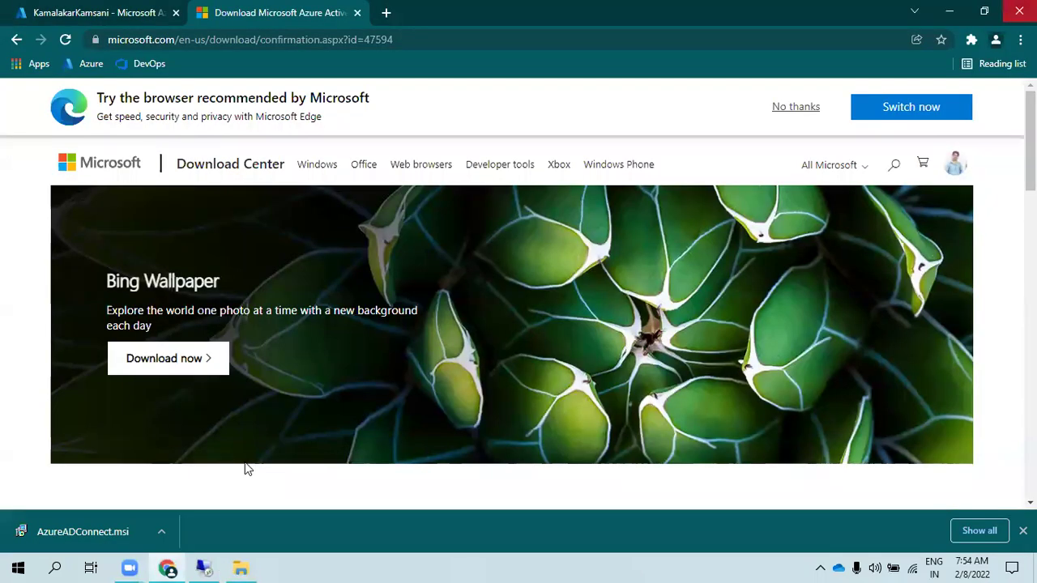
pyautogui.click(203, 568)
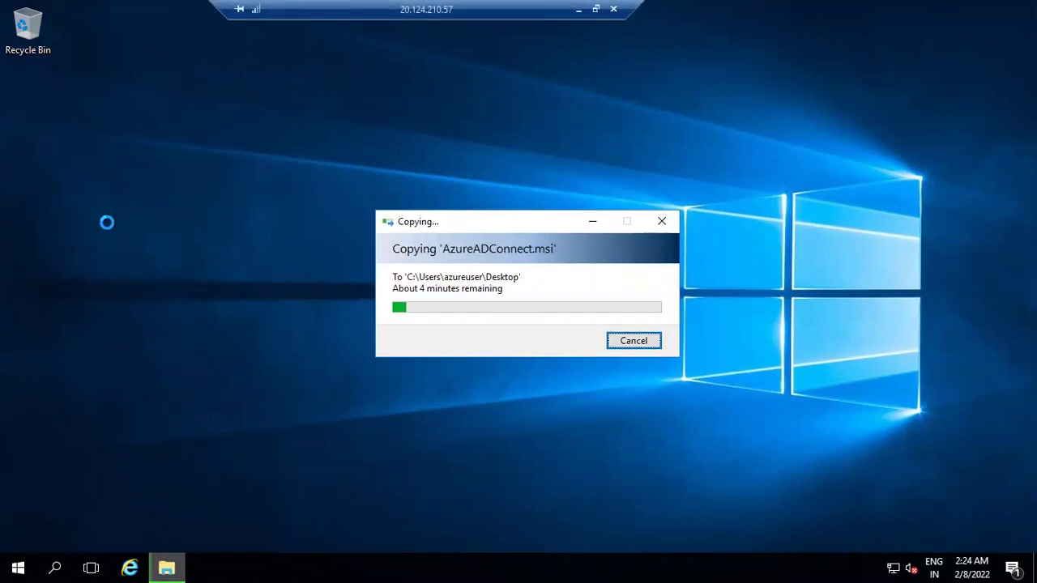
# - Watch the AzureADConnect.msi copy progress, then reopen the server's Start menu
pyautogui.click(17, 565)
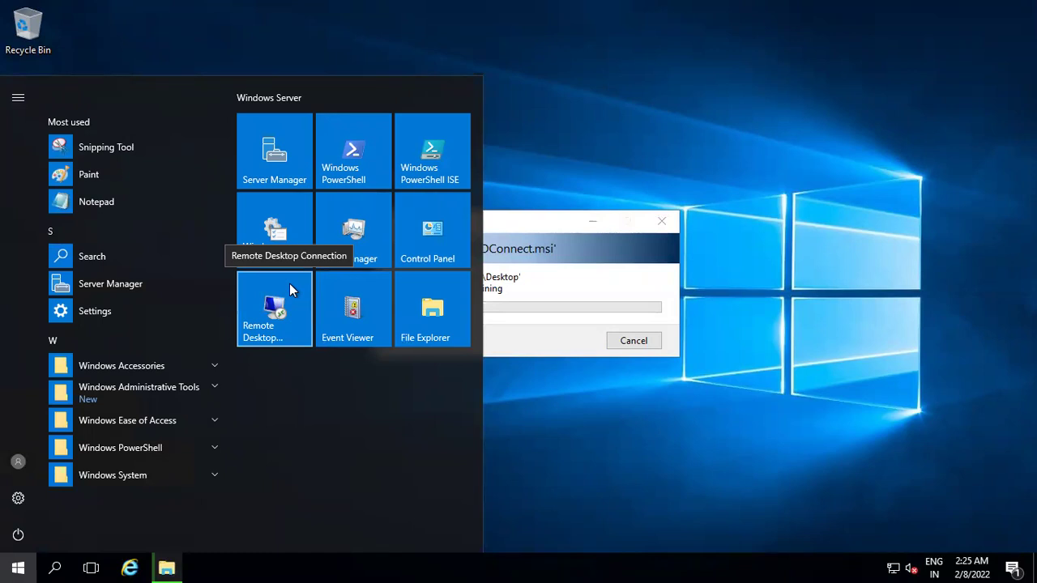
pyautogui.click(515, 259)
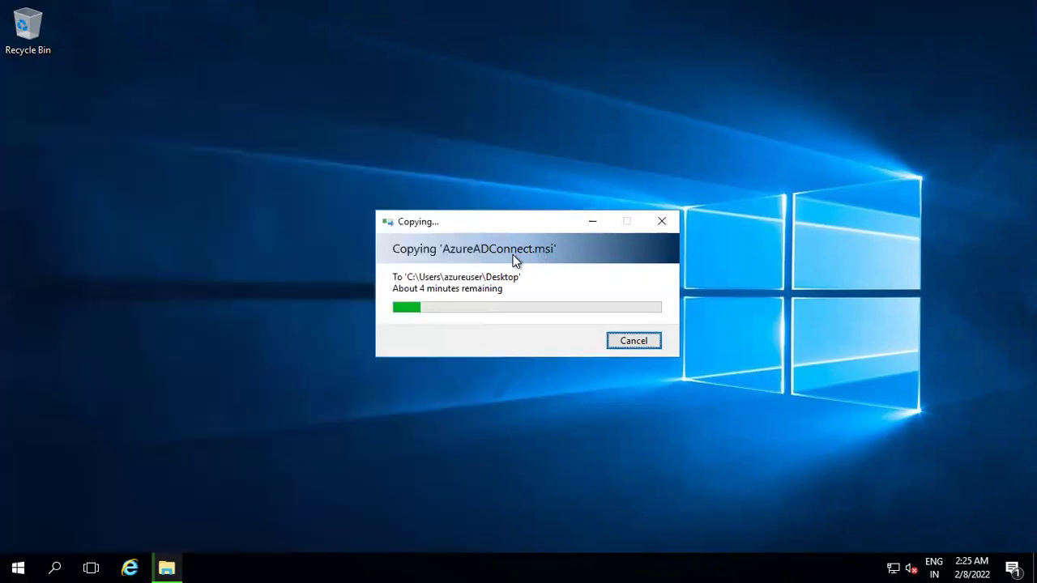
pyautogui.moveTo(571, 4)
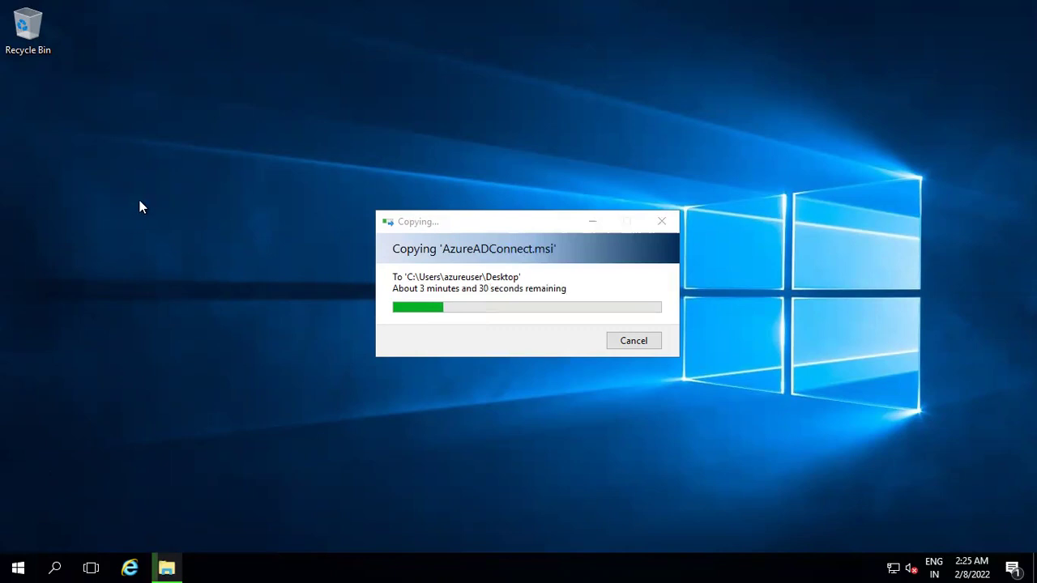
pyautogui.moveTo(531, 7)
pyautogui.moveTo(650, 2)
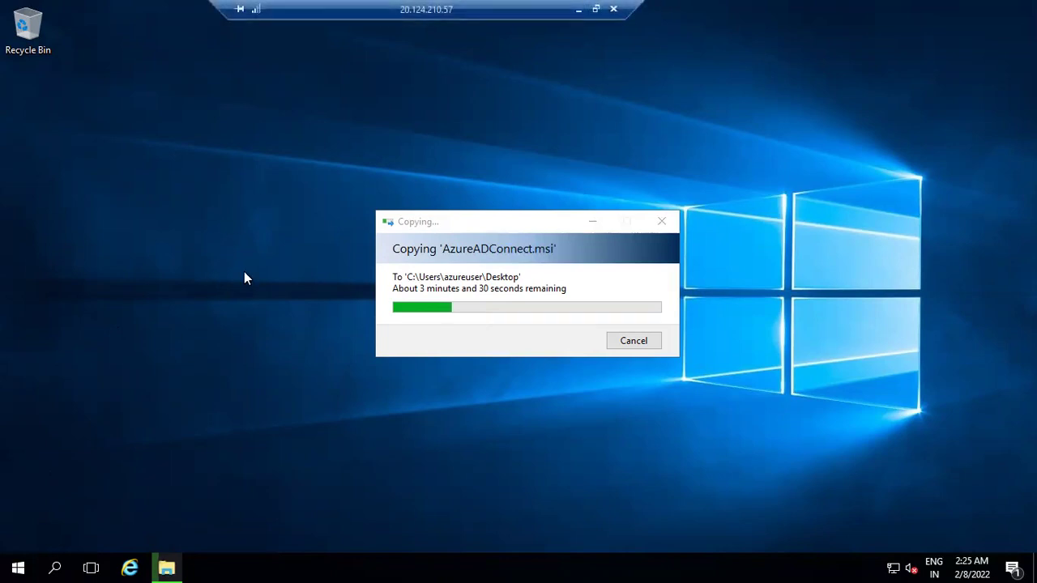
pyautogui.click(20, 562)
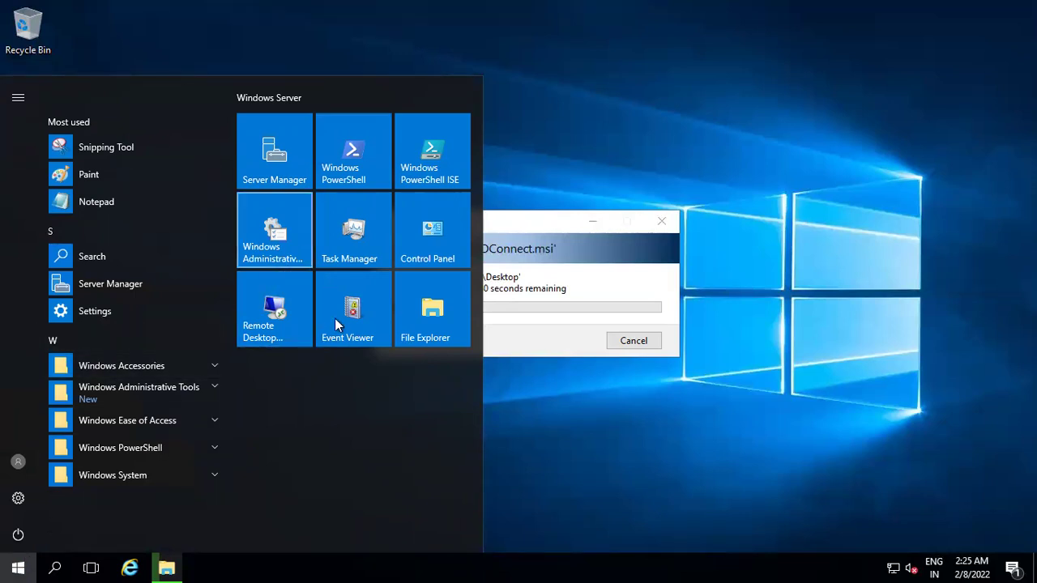
# - Open the signed-in user's account settings and go back to the Settings overview
pyautogui.click(18, 464)
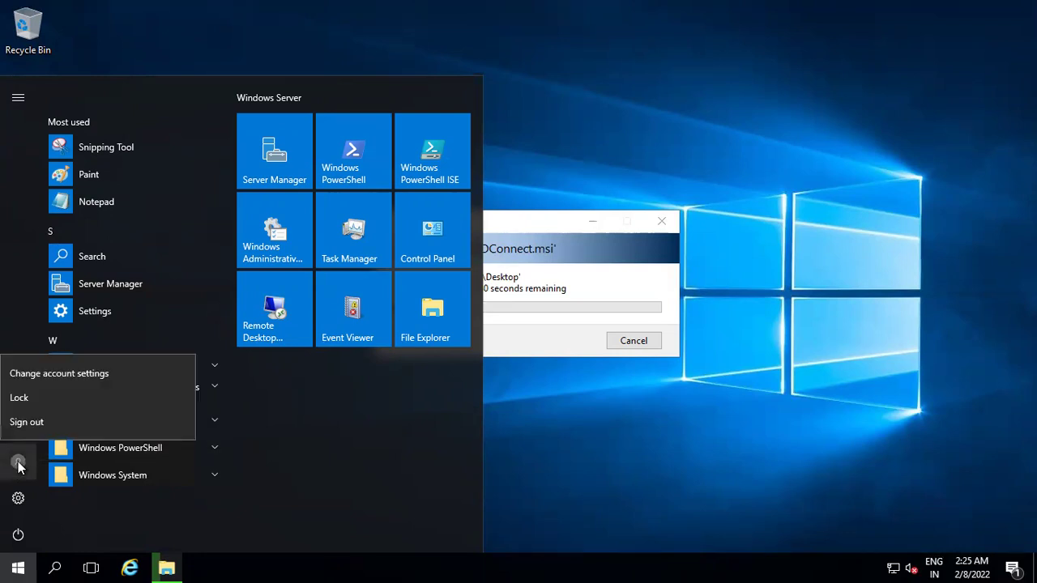
pyautogui.click(83, 373)
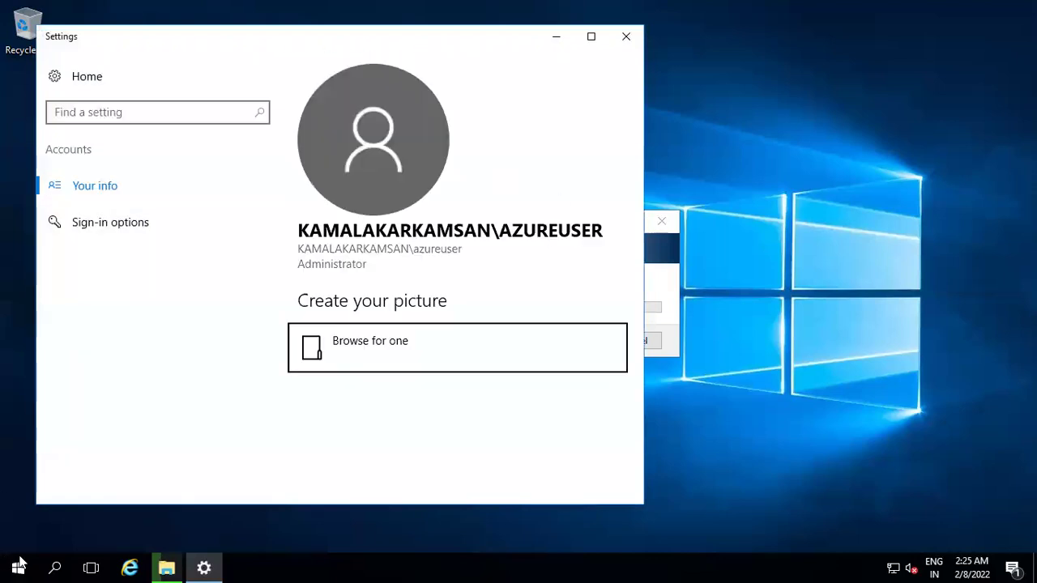
pyautogui.click(86, 75)
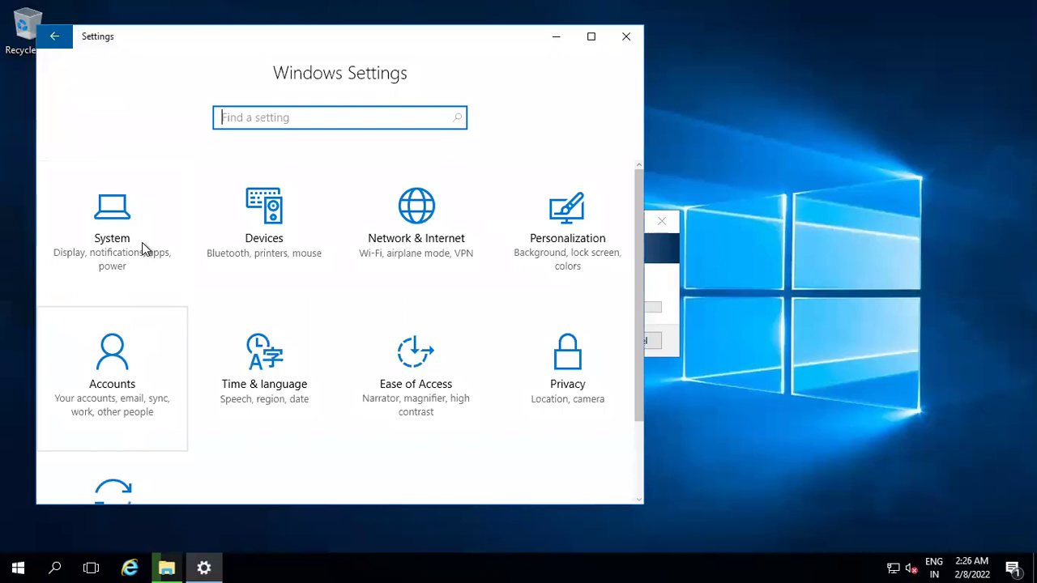
pyautogui.scroll(-2, 435, 391)
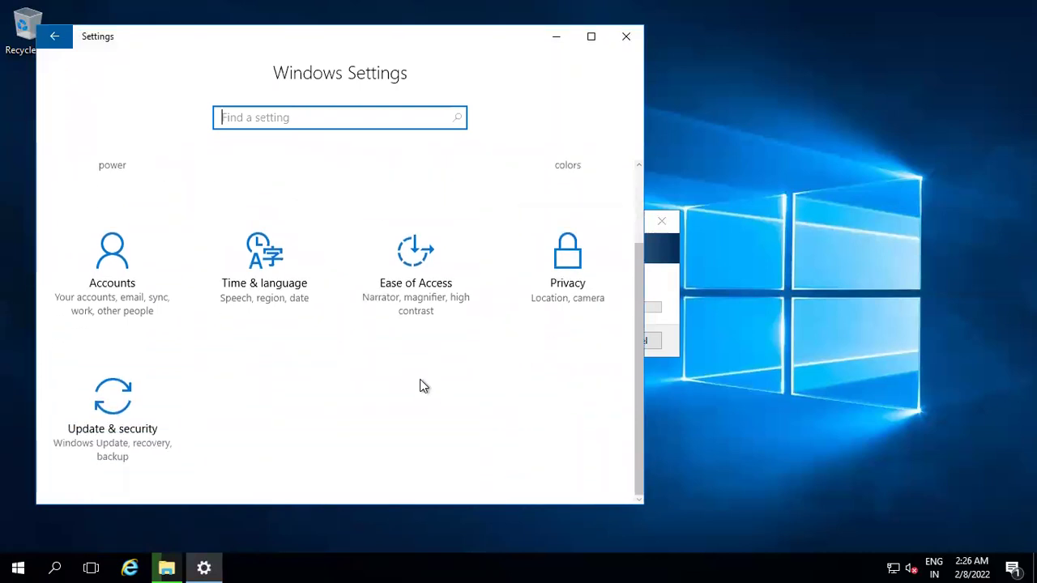
pyautogui.scroll(2, 424, 384)
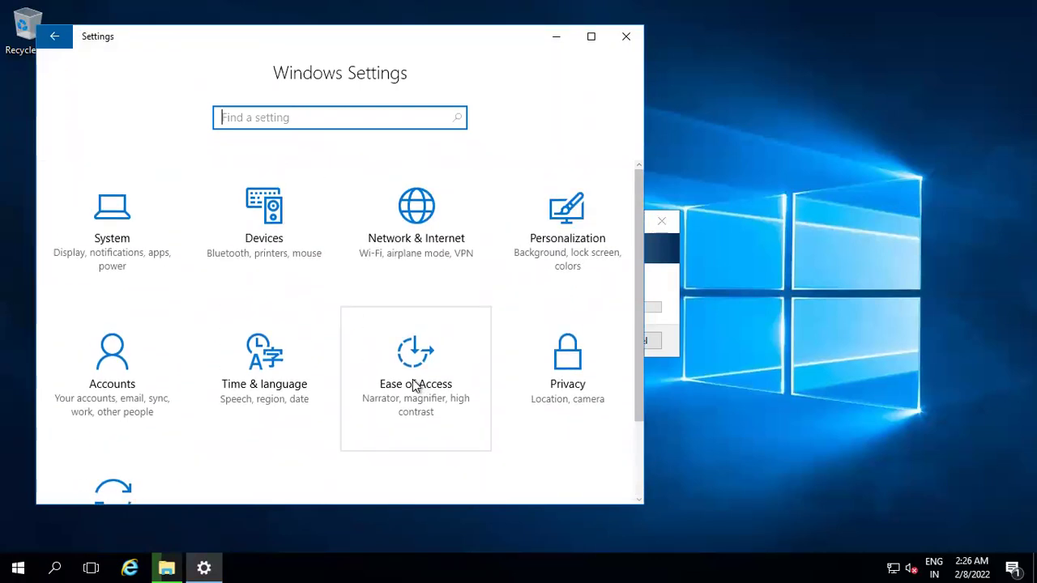
# - Browse Accounts > Your info and Sign-in options, cancel the picture browser, and close Settings
pyautogui.click(123, 368)
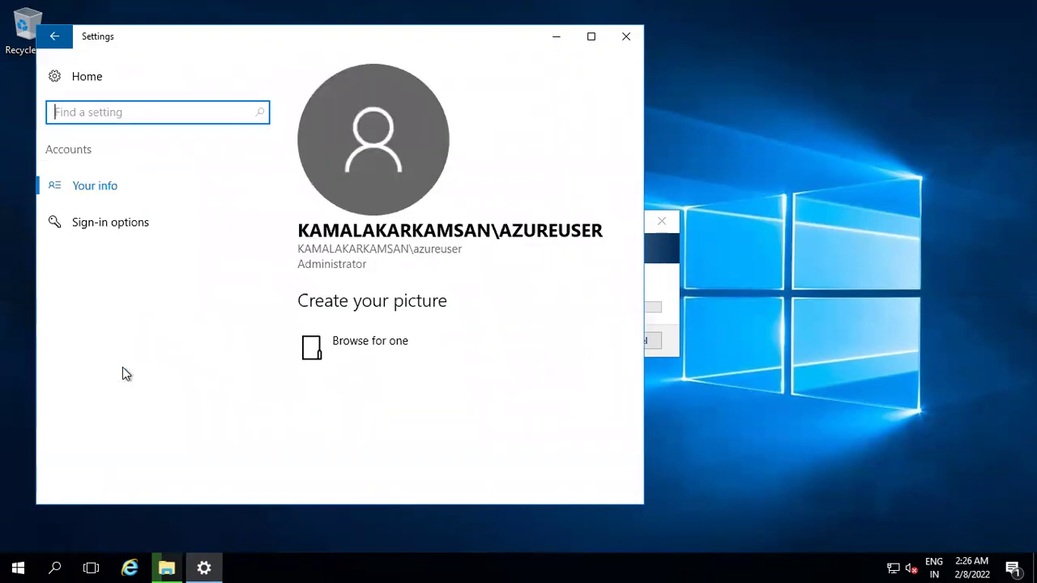
pyautogui.click(79, 197)
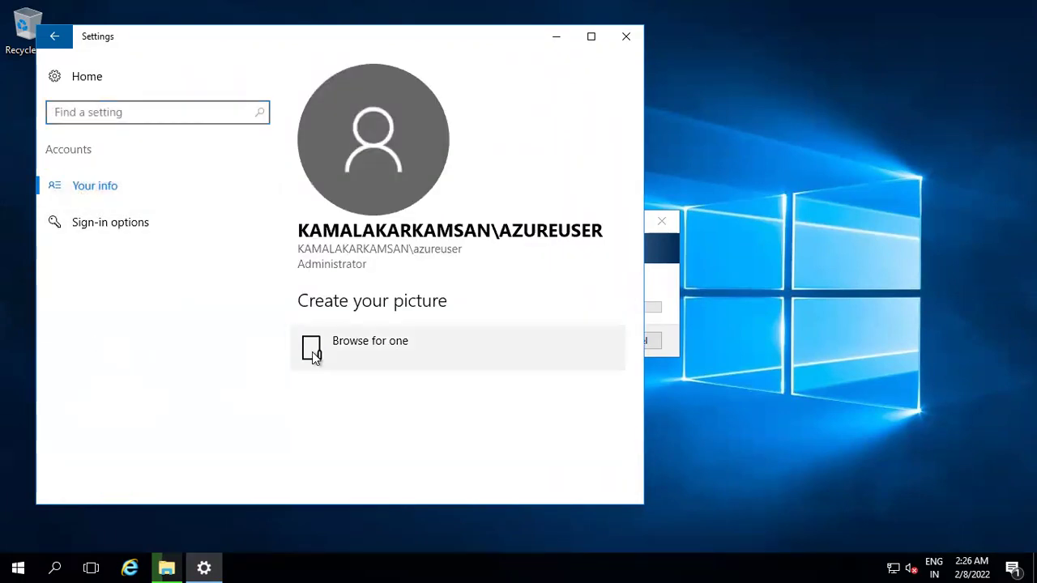
pyautogui.click(120, 224)
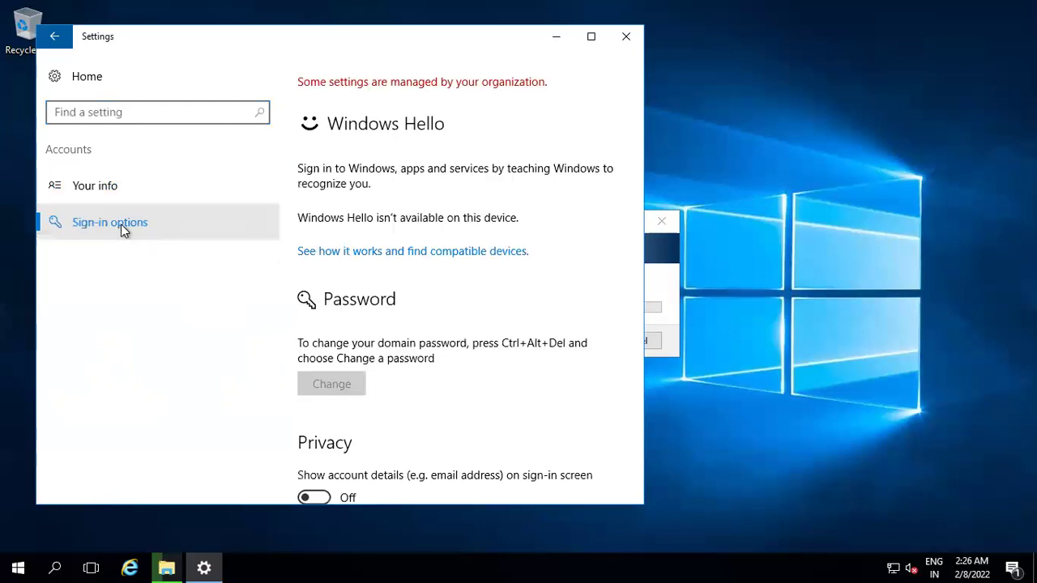
pyautogui.scroll(-3, 380, 389)
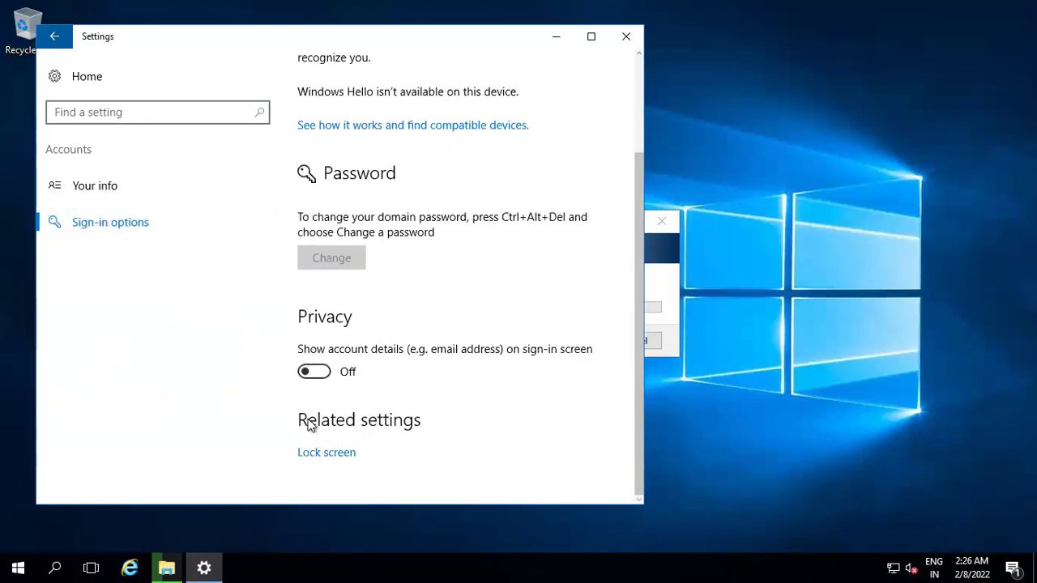
pyautogui.scroll(3, 299, 419)
pyautogui.click(114, 194)
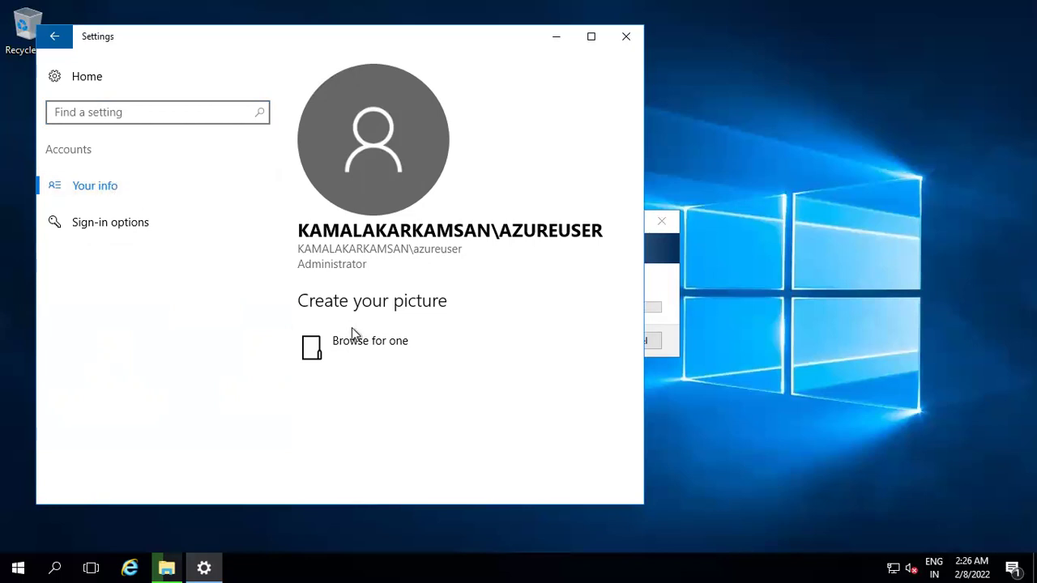
pyautogui.click(351, 345)
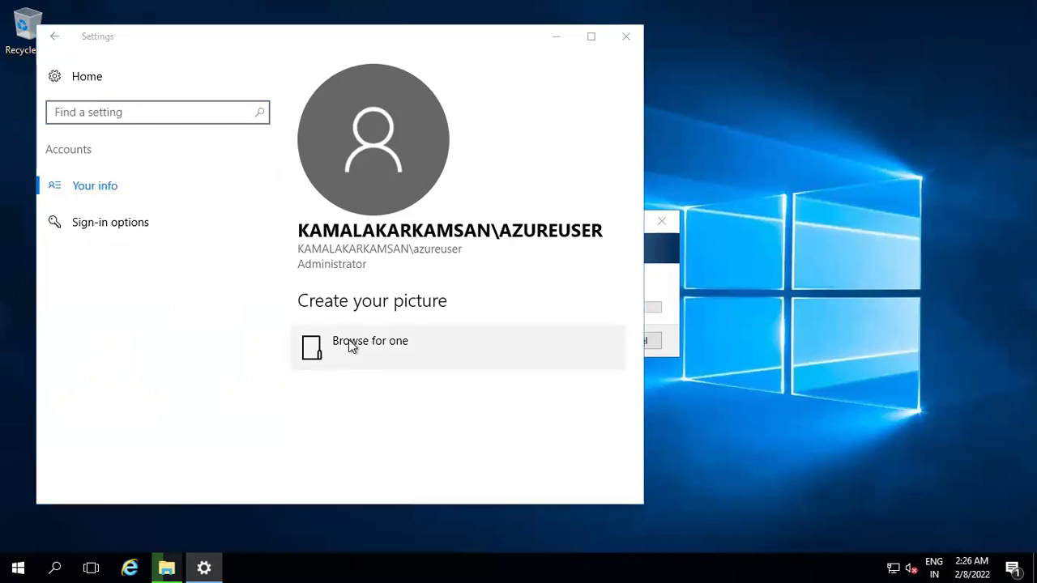
pyautogui.click(530, 368)
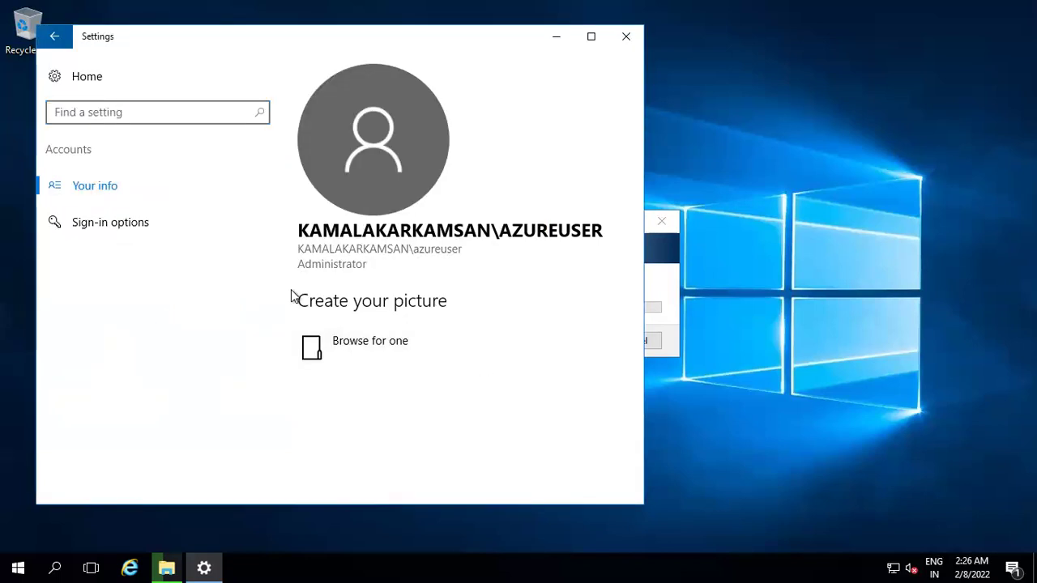
pyautogui.click(78, 75)
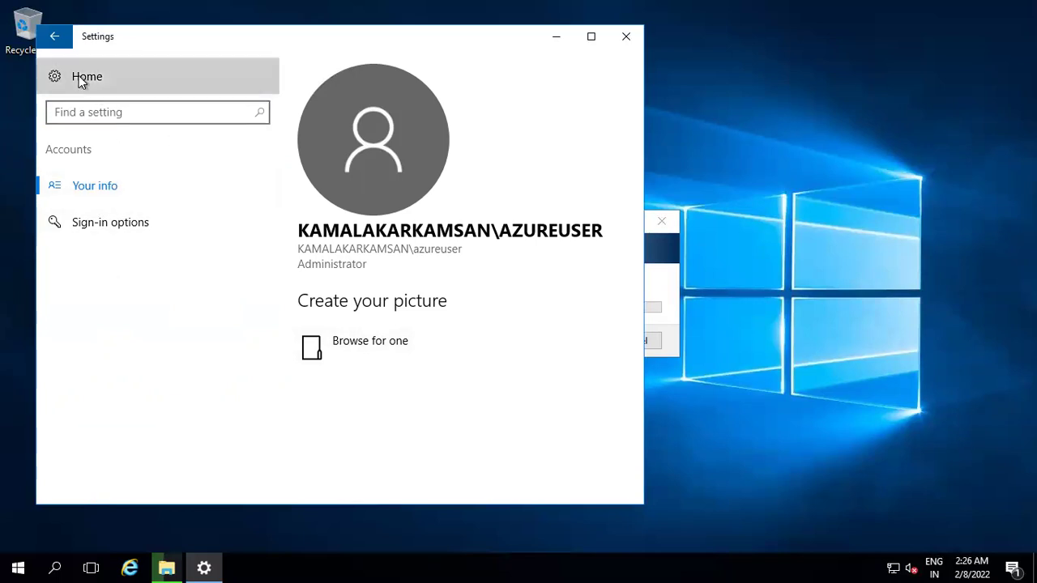
pyautogui.click(626, 36)
# - Launch dsa.msc and open the administrator account's Member Of properties
pyautogui.click(578, 87)
pyautogui.press('super+r')
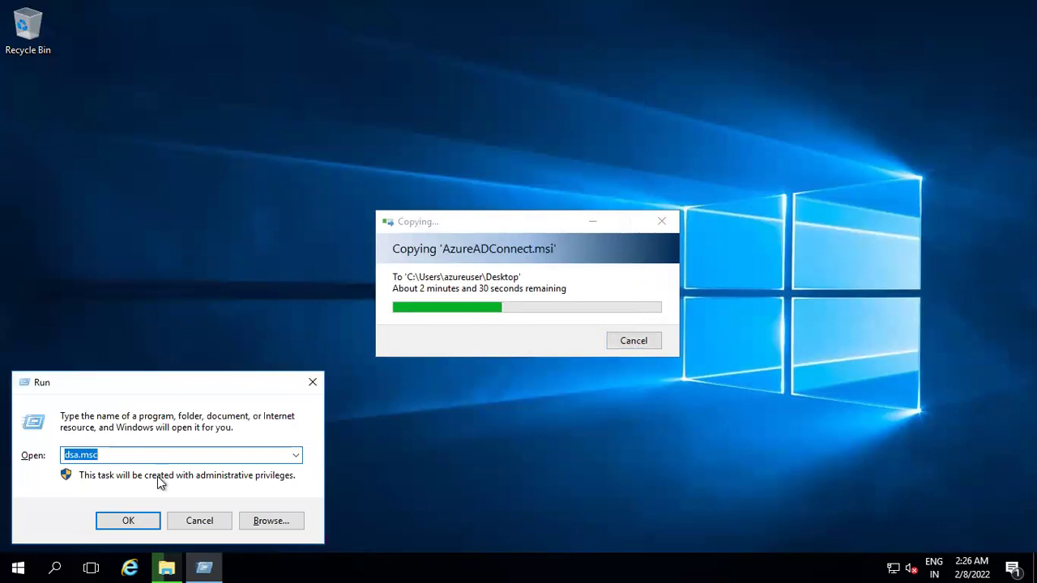
pyautogui.click(157, 520)
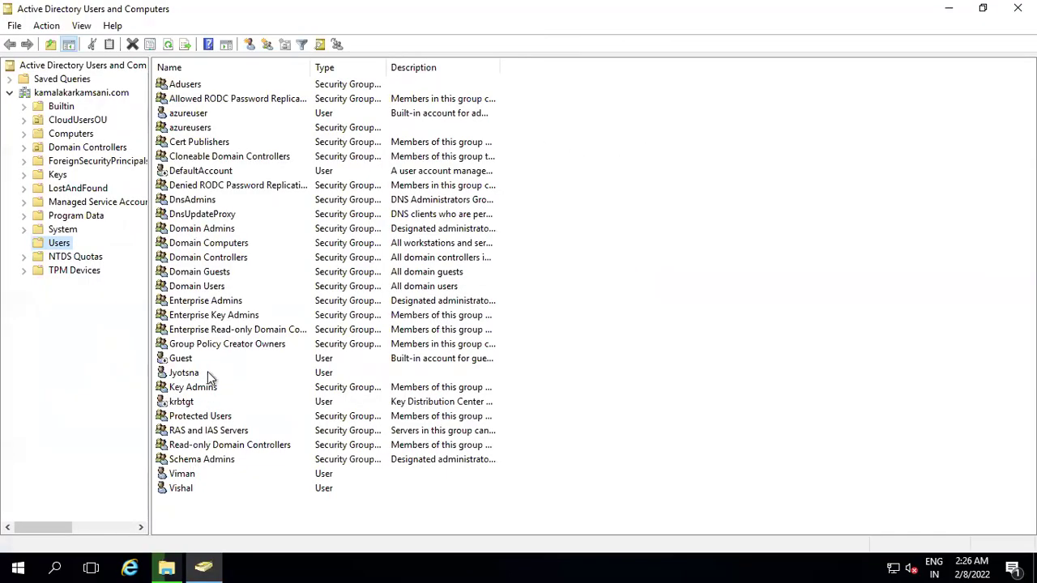
pyautogui.click(205, 118)
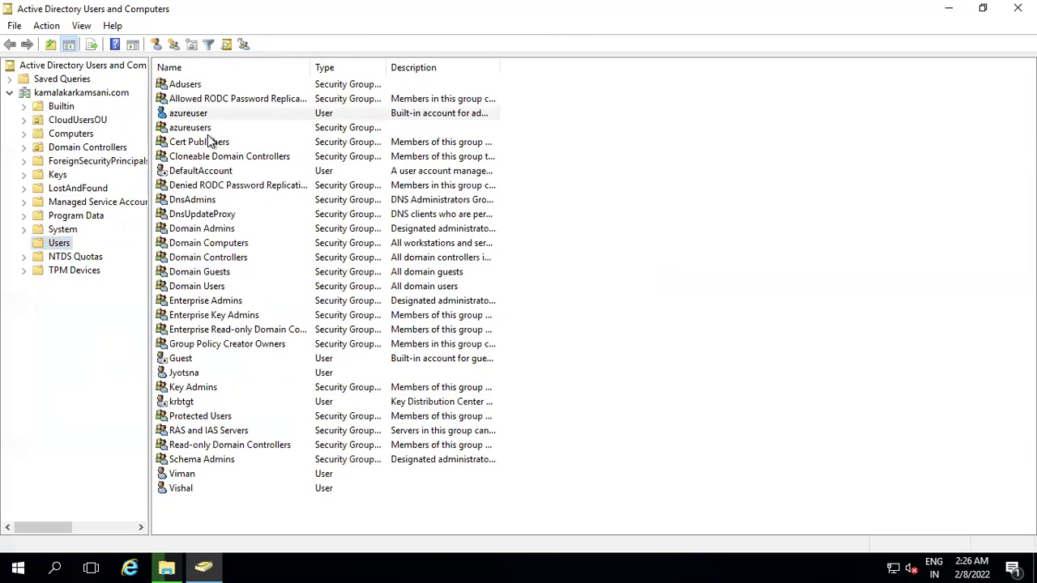
pyautogui.doubleClick(240, 120)
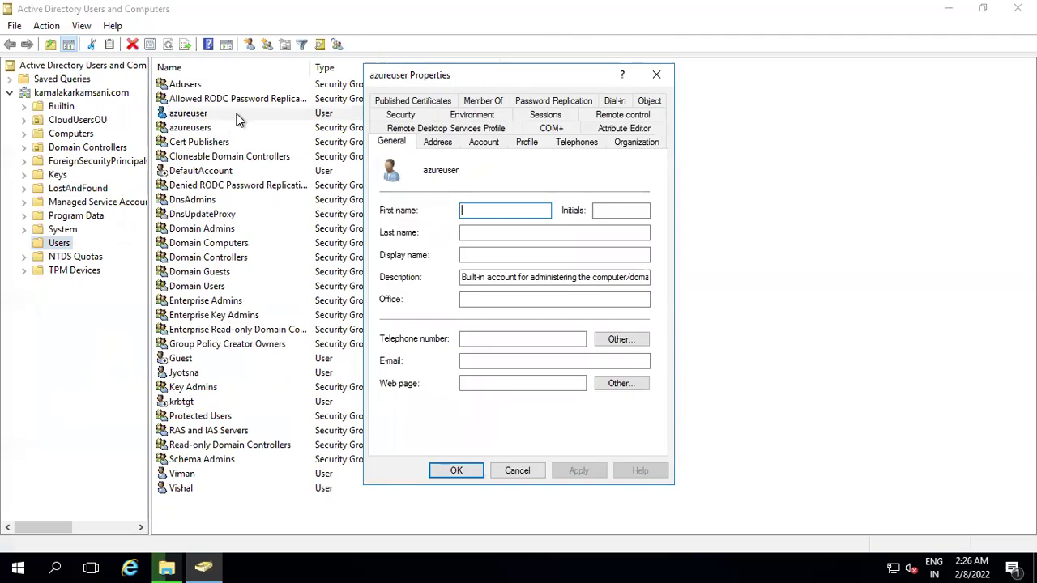
pyautogui.click(489, 102)
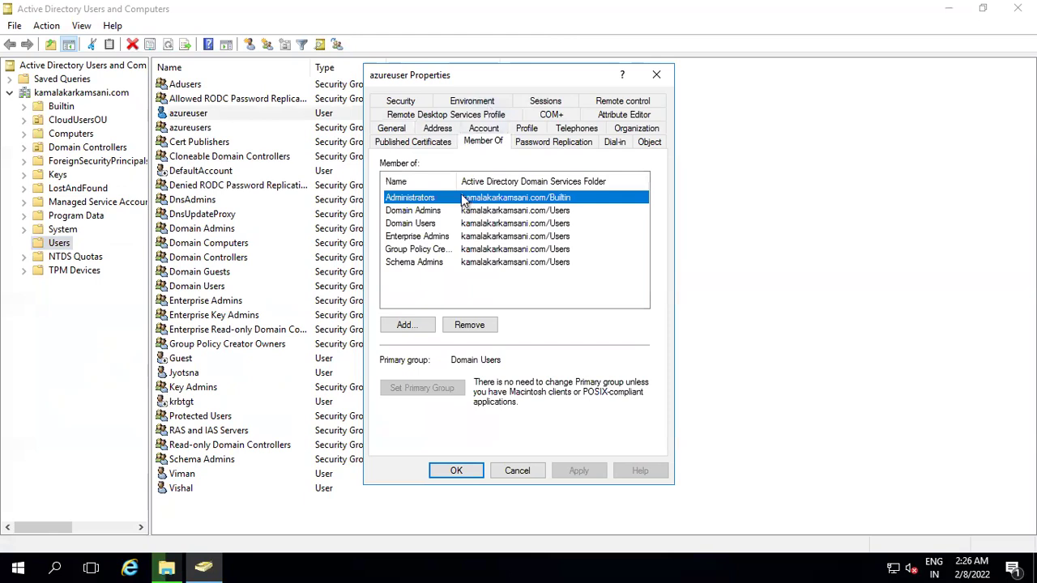
# - Remove the administrator from Domain Admins, Enterprise Admins and Schema Admins, and apply the change
pyautogui.moveTo(458, 178); pyautogui.dragTo(499, 178)
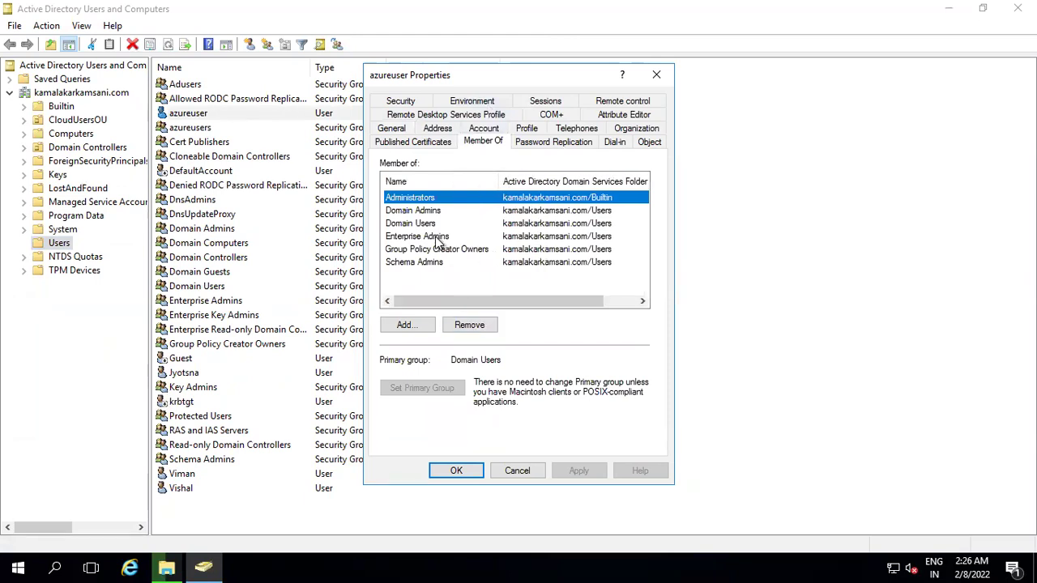
pyautogui.click(424, 211)
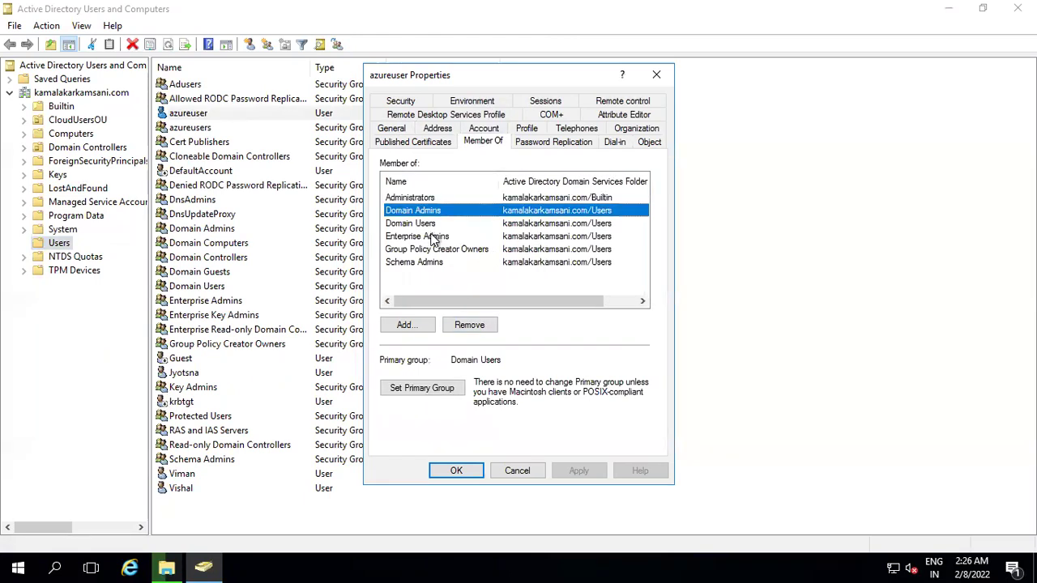
pyautogui.keyDown('ctrl'); pyautogui.click(434, 237); pyautogui.keyUp('ctrl')
pyautogui.keyDown('ctrl'); pyautogui.click(440, 264); pyautogui.keyUp('ctrl')
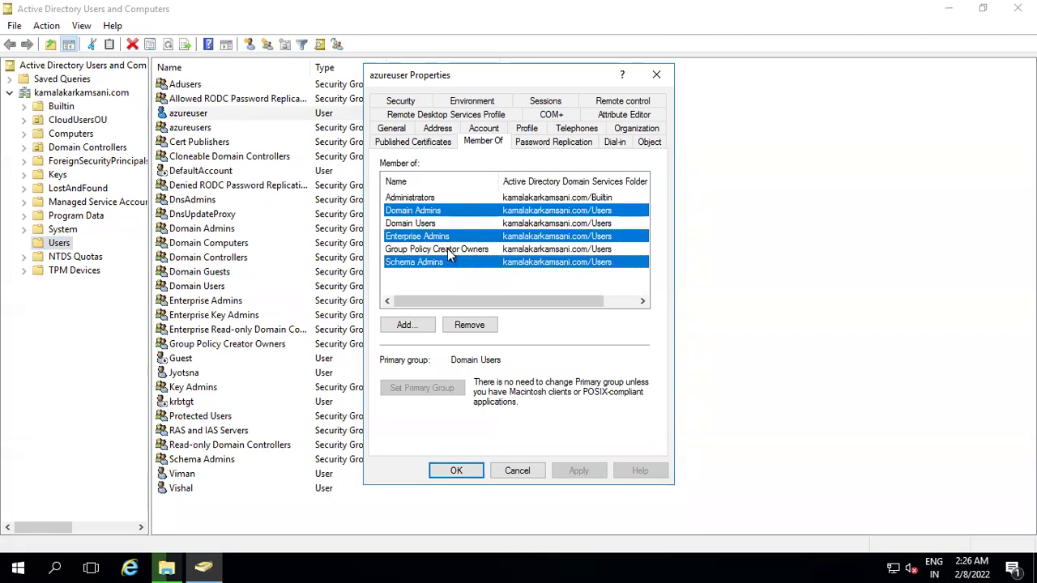
pyautogui.press('Return')
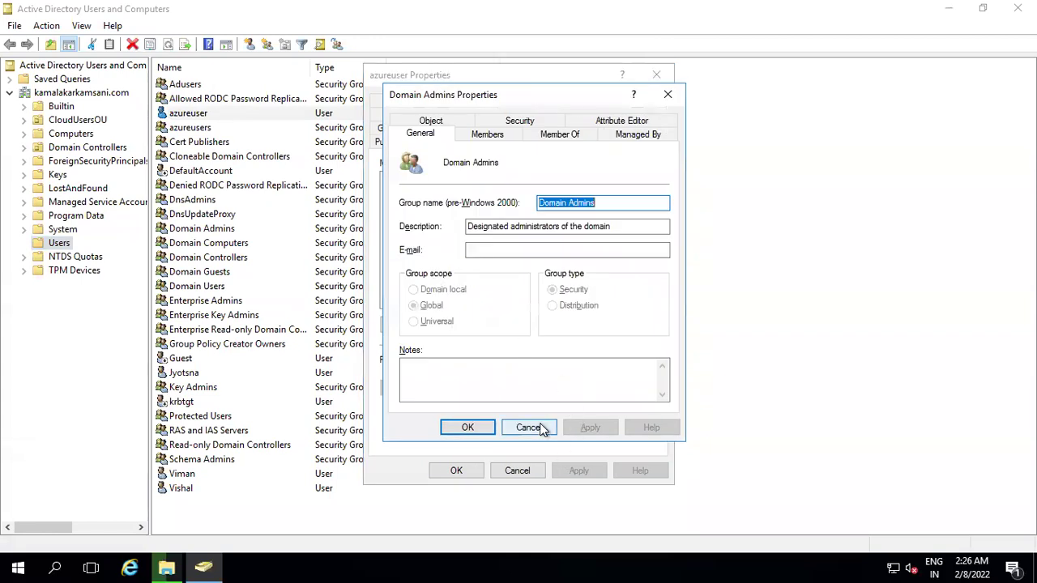
pyautogui.click(529, 427)
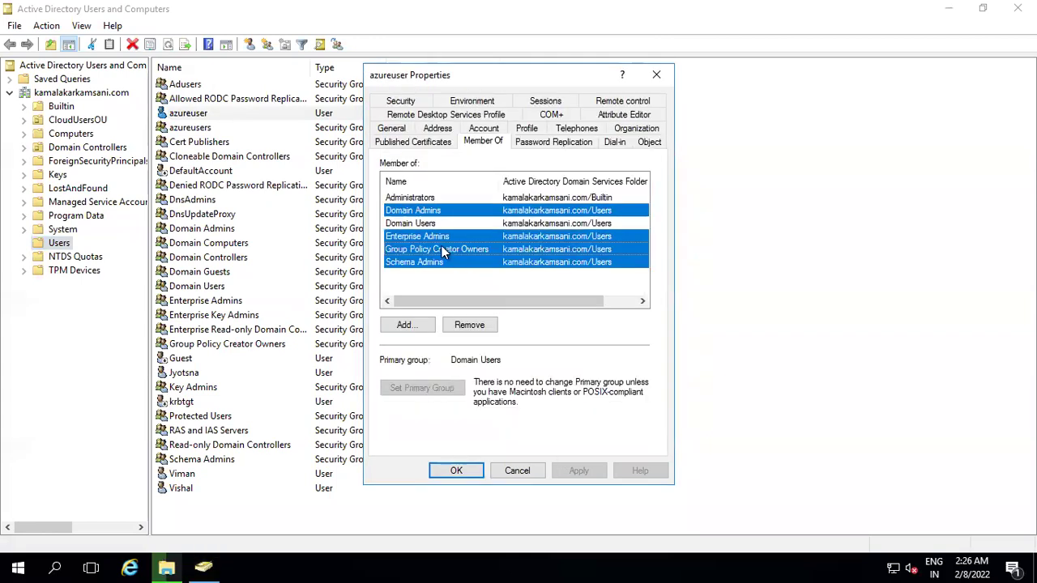
pyautogui.click(481, 327)
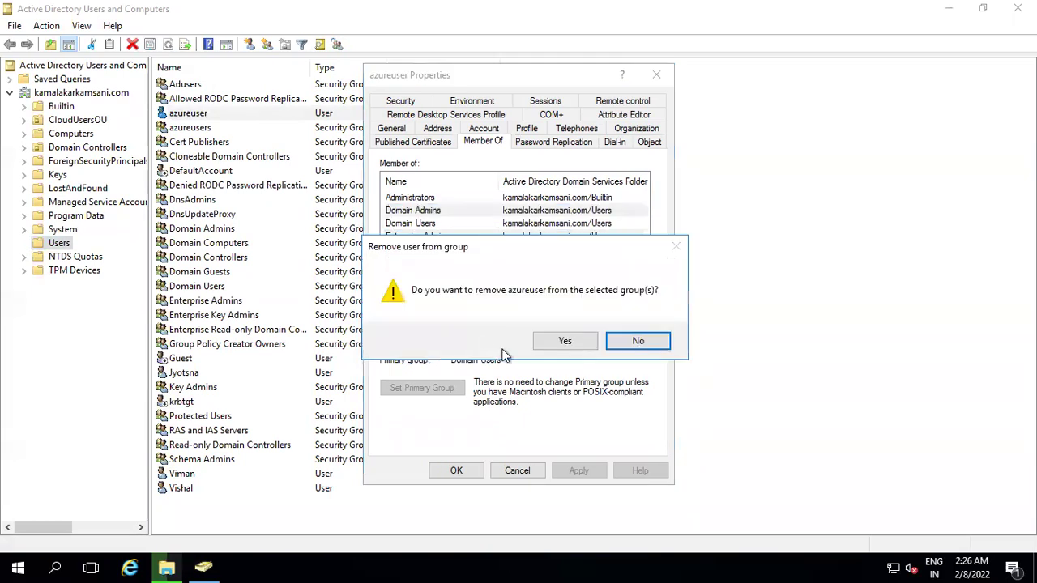
pyautogui.click(566, 345)
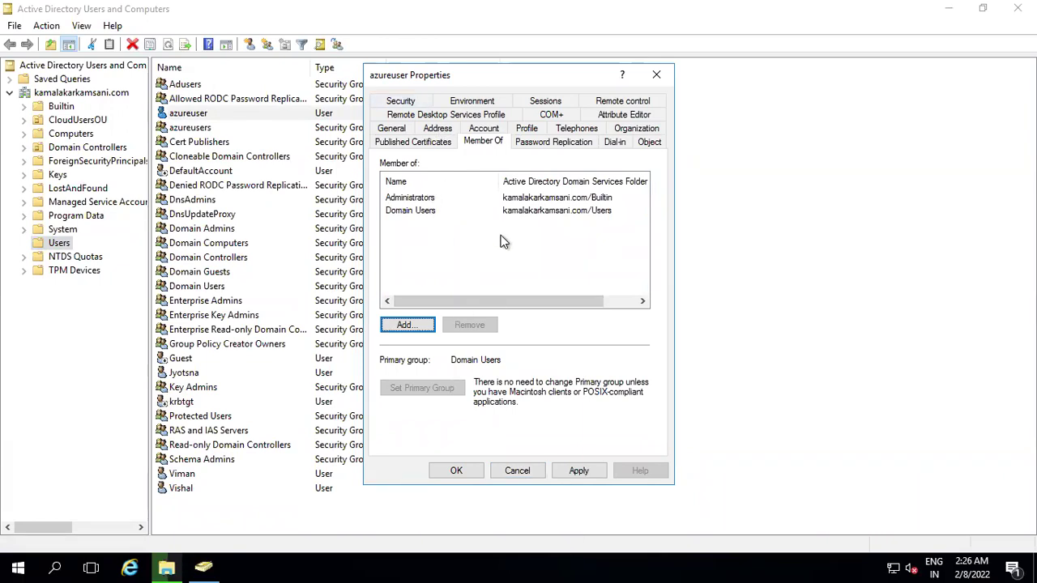
pyautogui.click(567, 471)
pyautogui.click(456, 470)
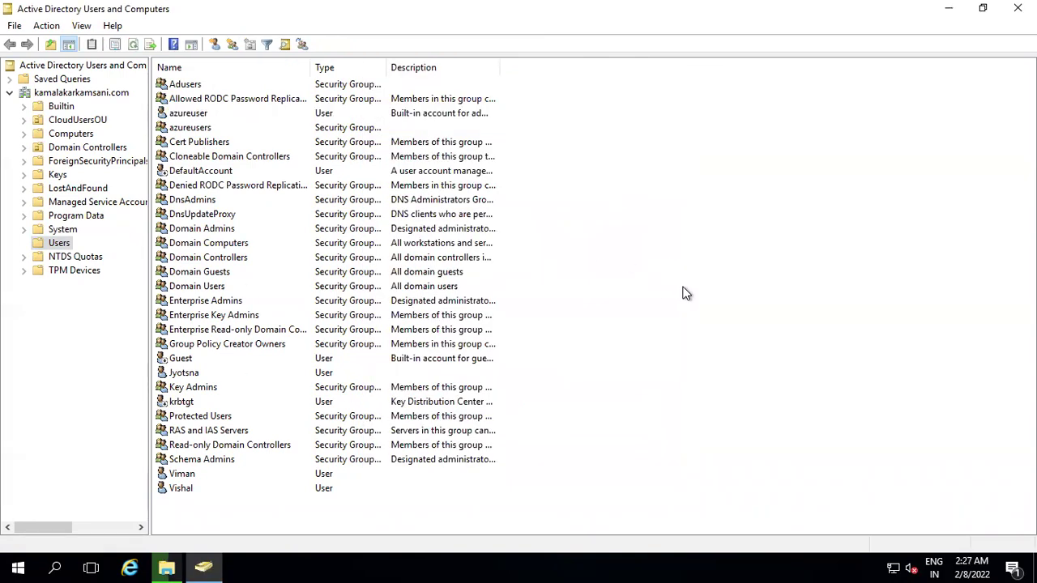
# - Refresh the Users container and bring back the AzureADConnect.msi copy progress
pyautogui.hotkey('shift', 'F10')
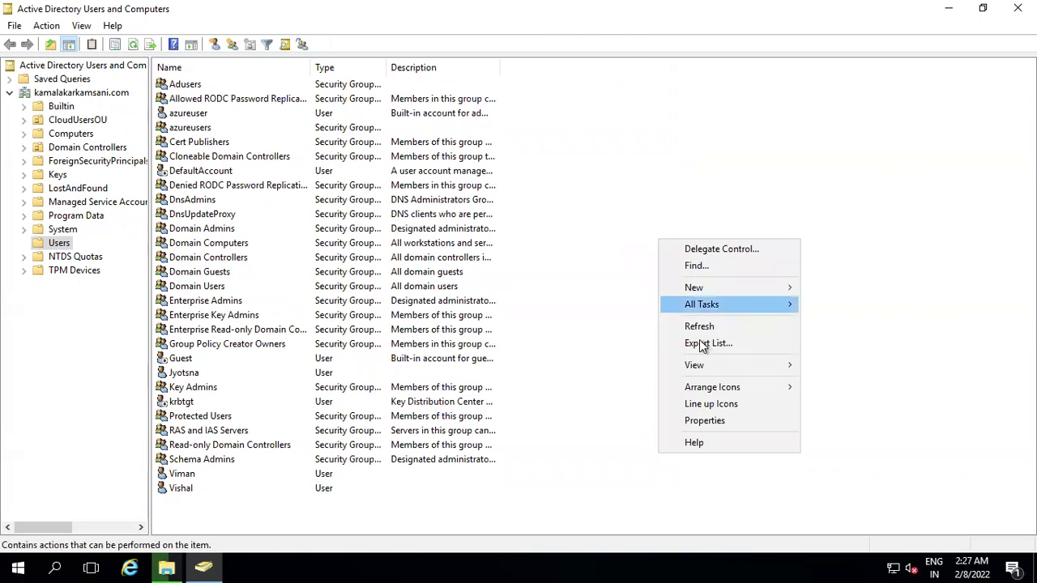
pyautogui.click(705, 327)
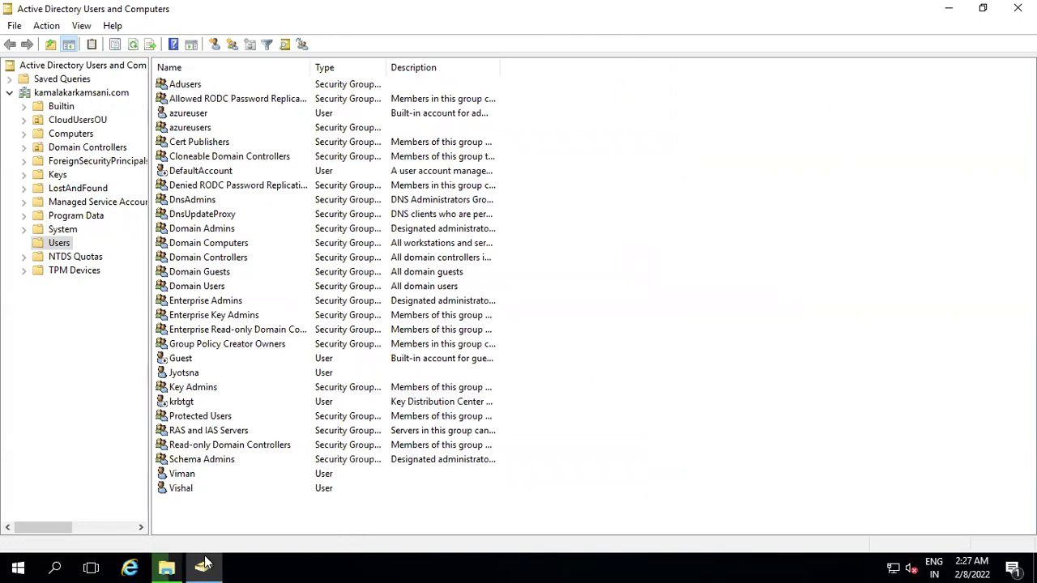
pyautogui.click(176, 563)
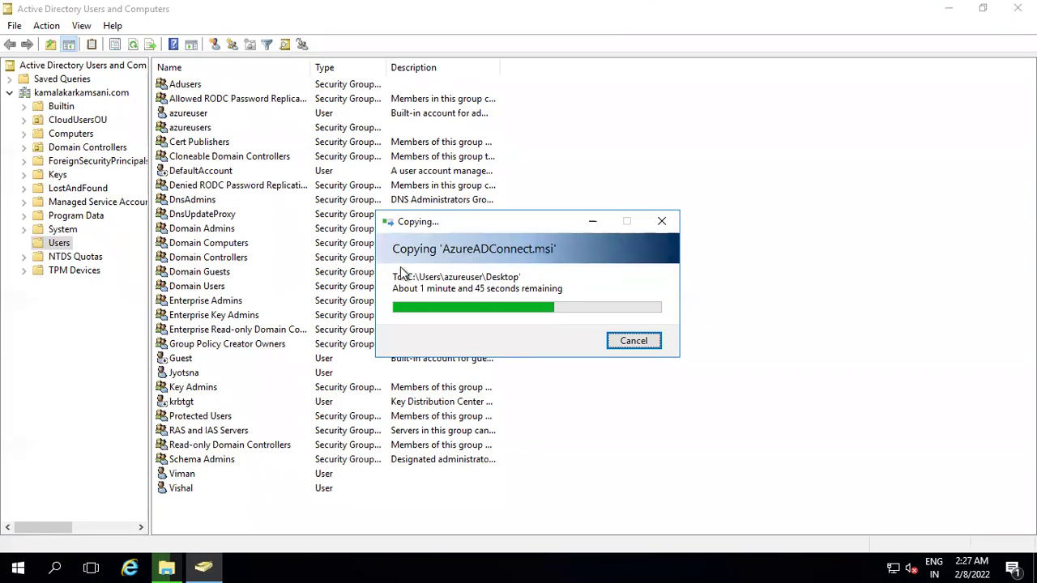
# - In Server Manager > Local Server, turn IE Enhanced Security Configuration Off for administrators and users
pyautogui.click(952, 14)
pyautogui.click(7, 565)
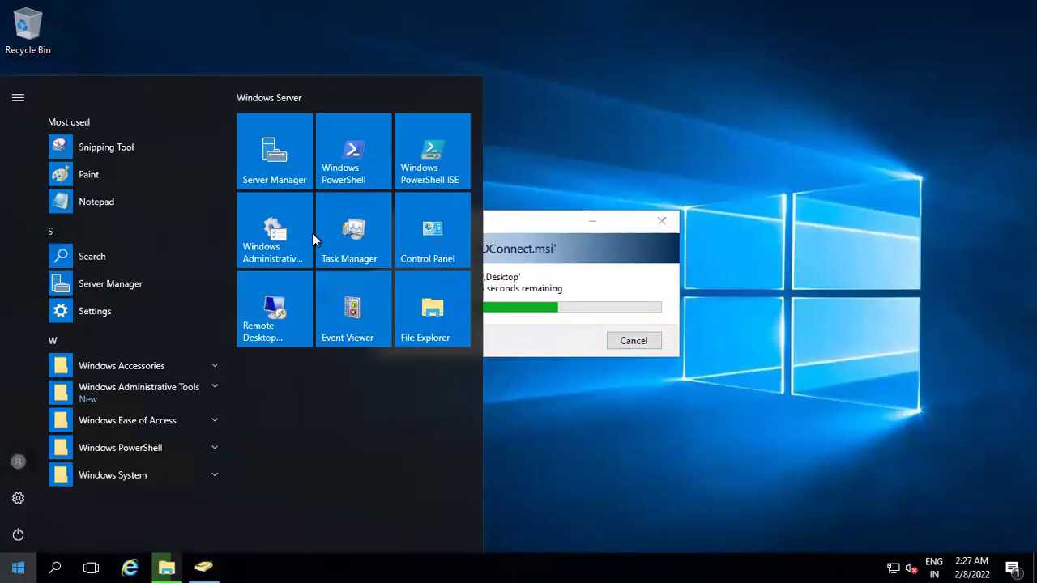
pyautogui.click(273, 174)
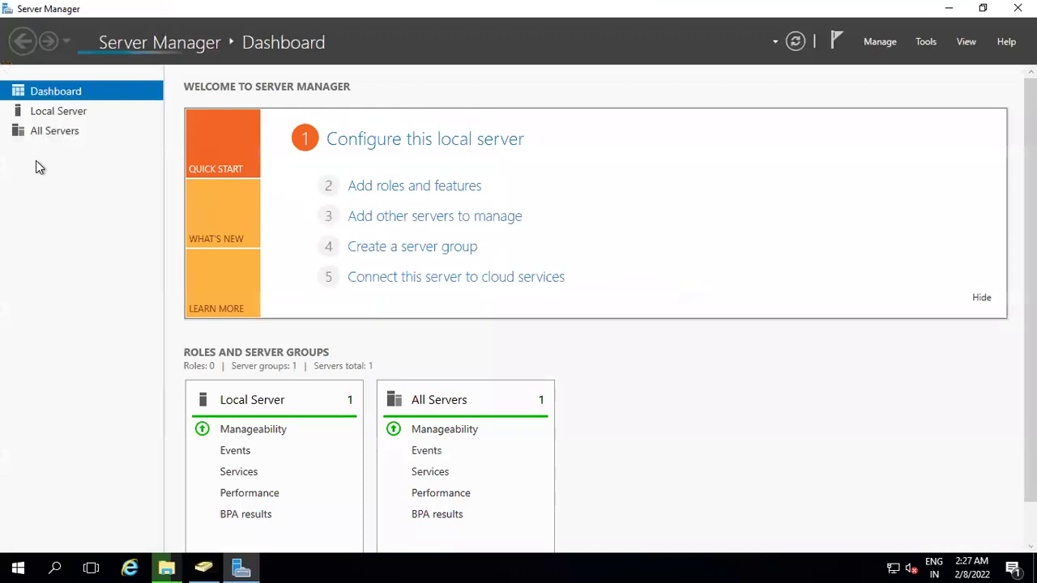
pyautogui.click(52, 112)
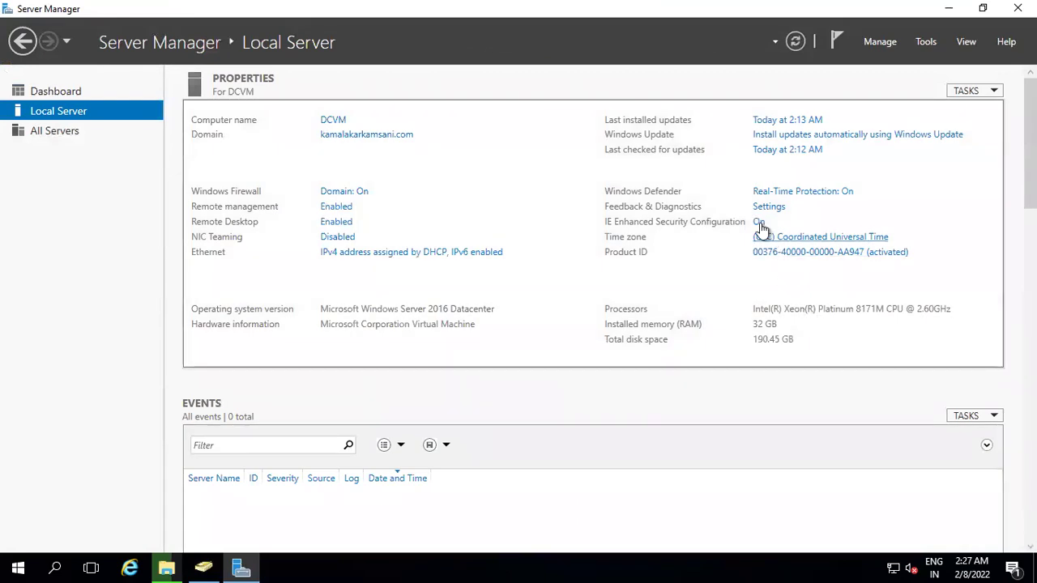
pyautogui.click(756, 223)
pyautogui.click(420, 263)
pyautogui.click(427, 353)
pyautogui.click(575, 428)
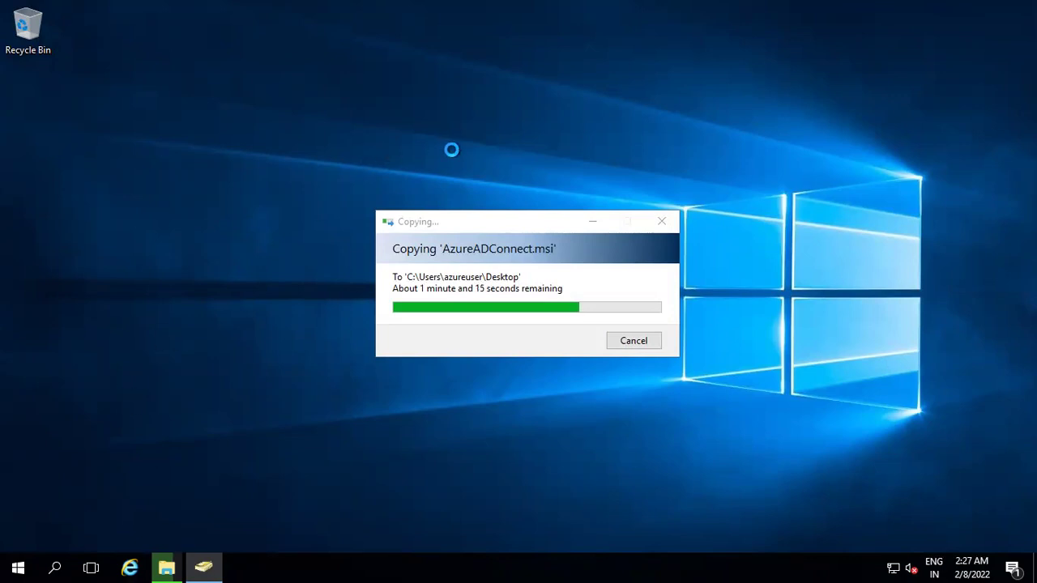
# - Minimize the remote session and open the local Downloads folder with the AzureADConnect installer
pyautogui.moveTo(548, 14)
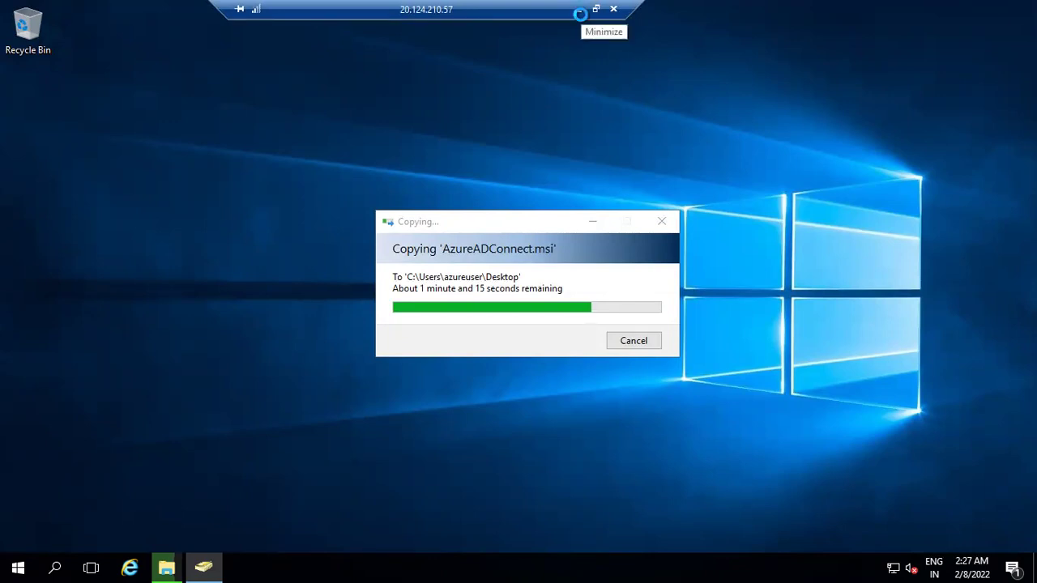
pyautogui.click(580, 13)
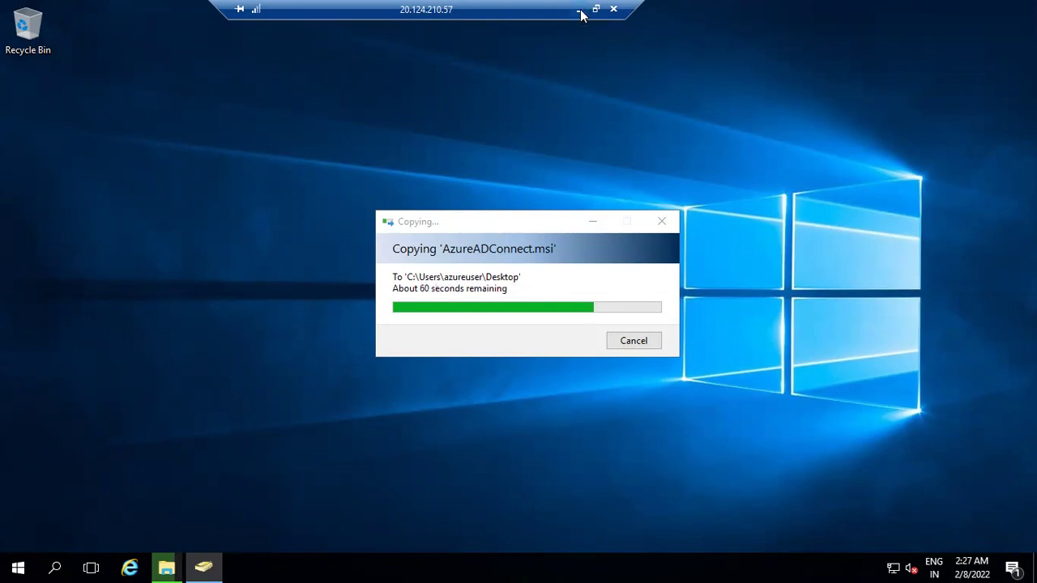
pyautogui.click(168, 567)
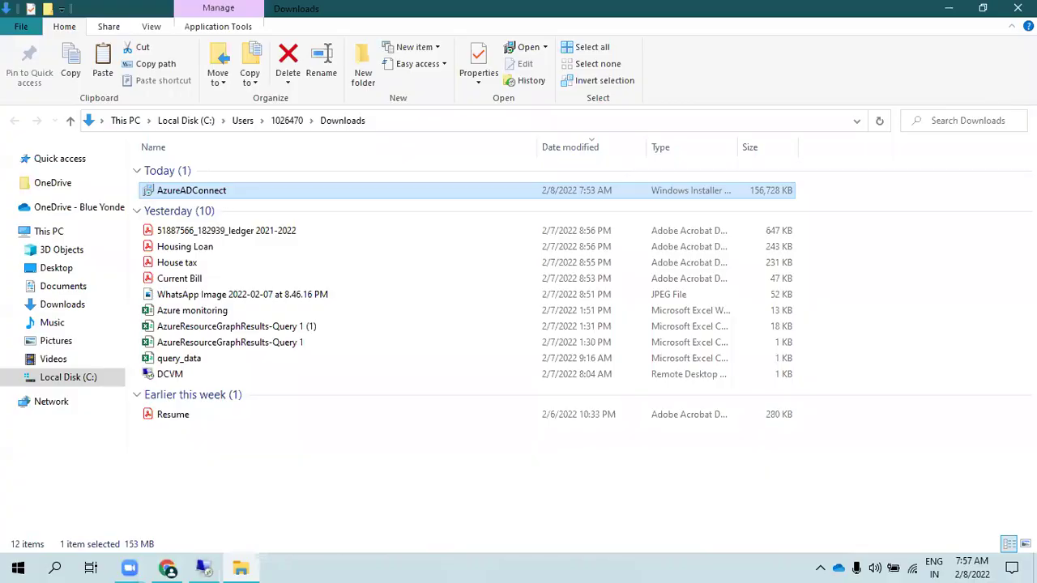
# - Open the Azure AD All users list showing 10 users and resize the Name column
pyautogui.press('super+d')
pyautogui.click(167, 567)
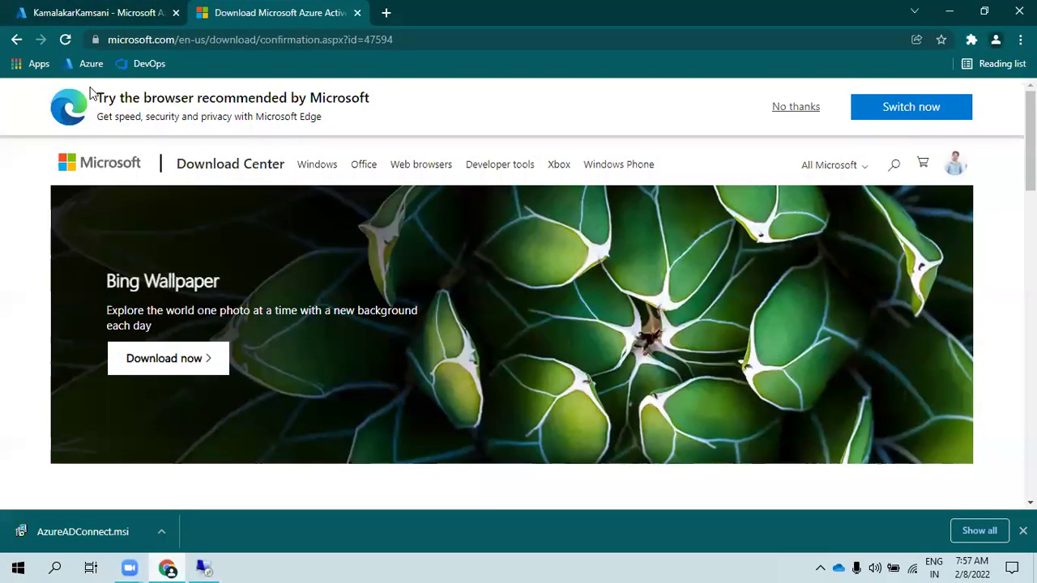
pyautogui.click(109, 21)
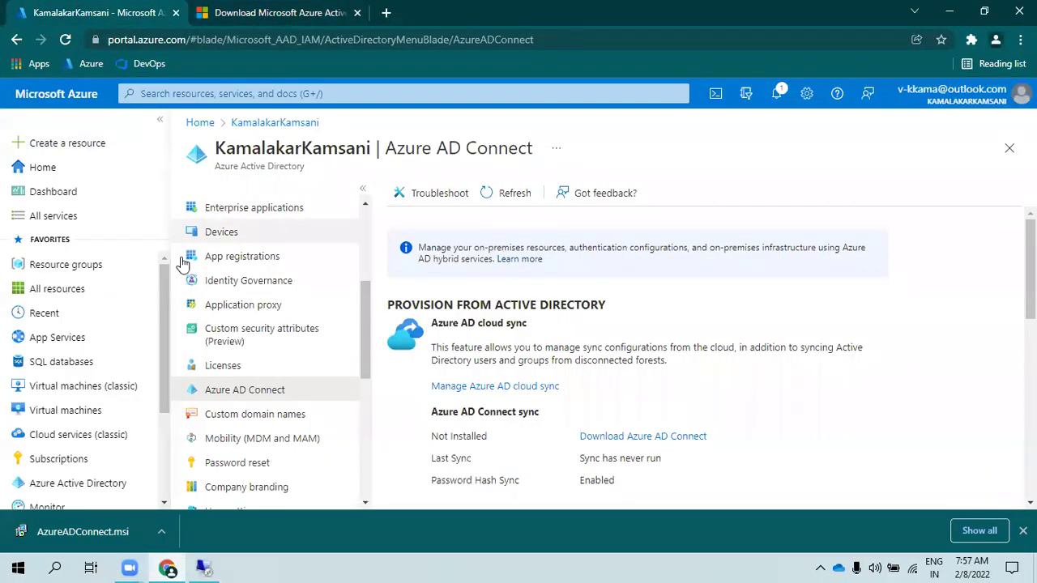
pyautogui.scroll(3, 257, 371)
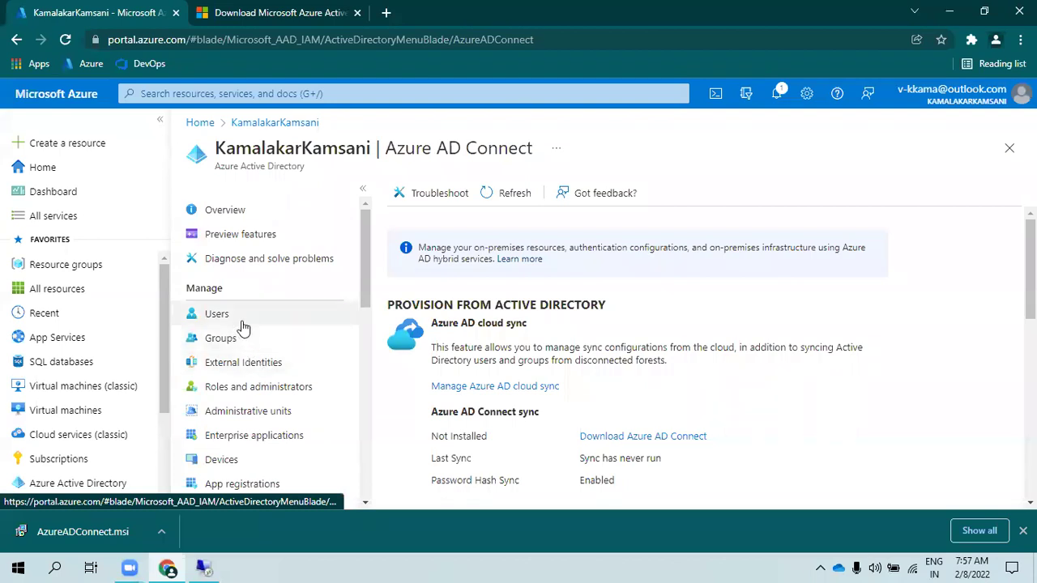
pyautogui.click(241, 318)
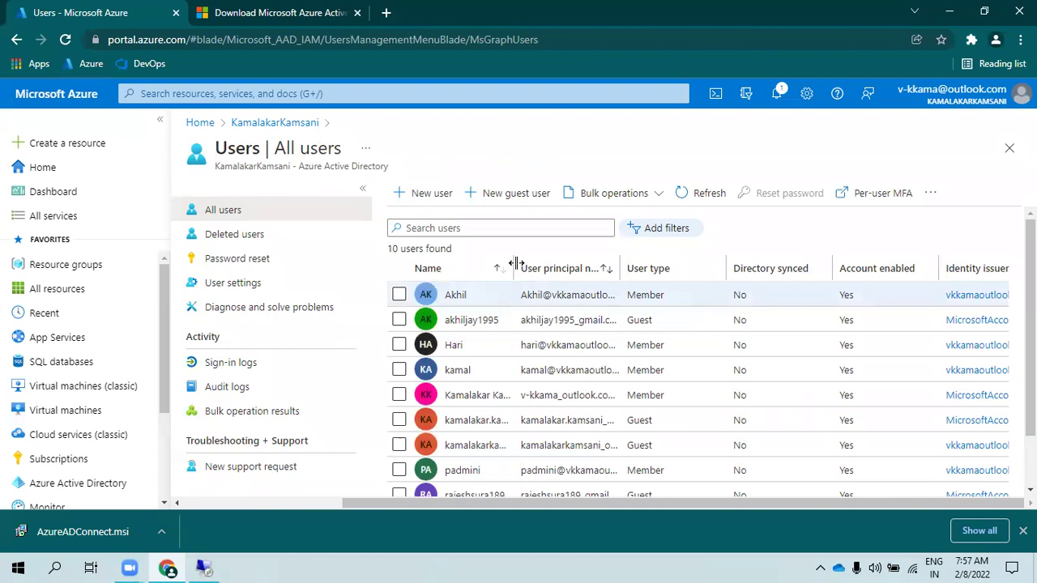
pyautogui.moveTo(521, 268); pyautogui.dragTo(567, 273)
pyautogui.click(159, 120)
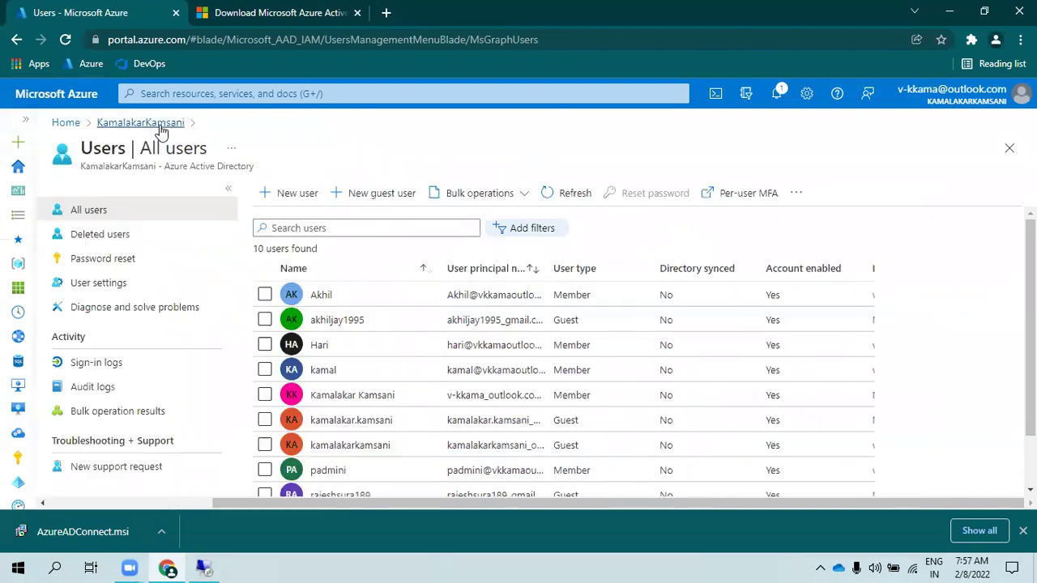
pyautogui.moveTo(463, 267); pyautogui.dragTo(408, 285)
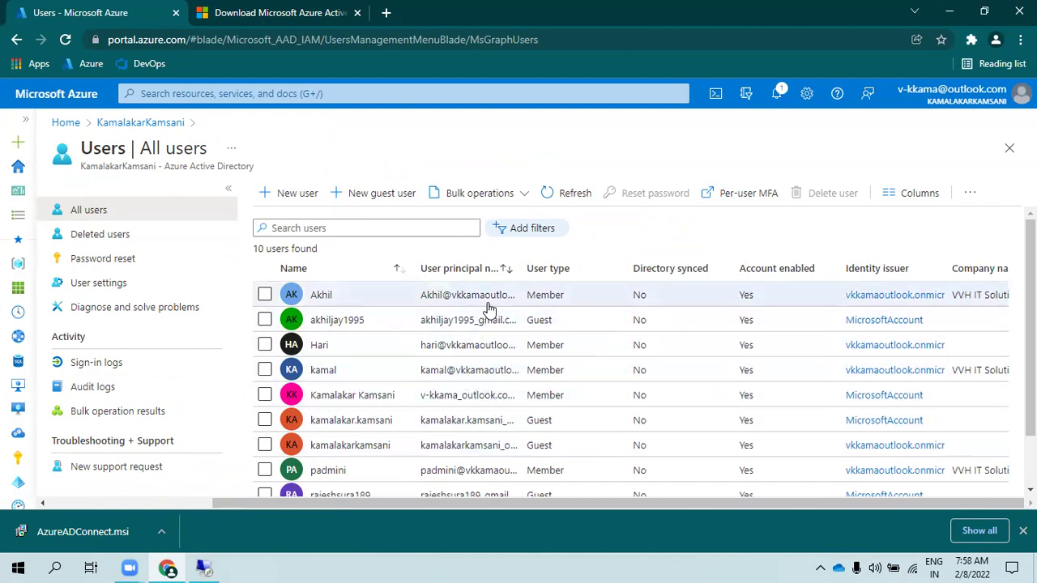
pyautogui.scroll(-2, 363, 407)
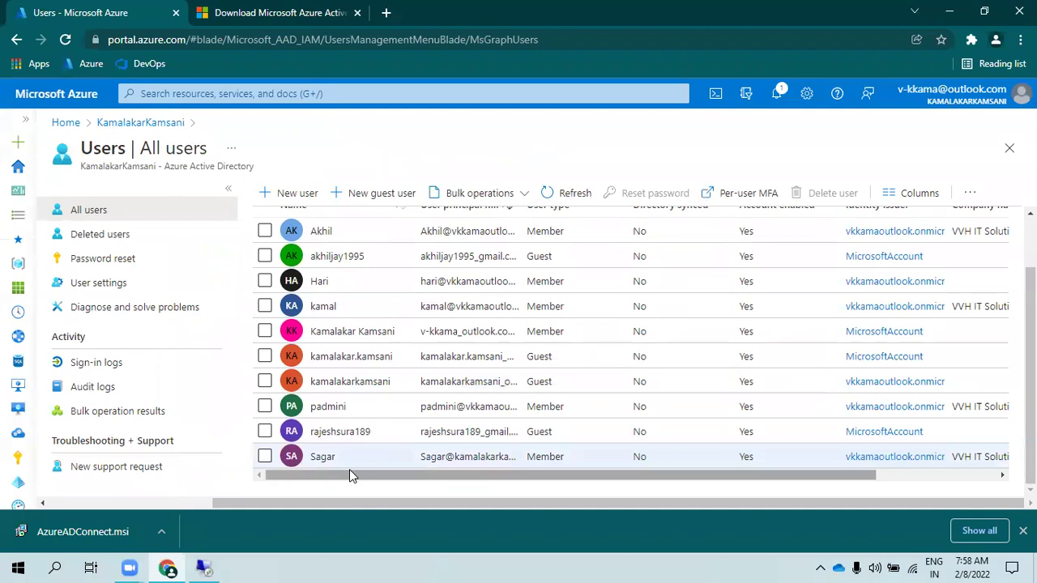
pyautogui.scroll(2, 344, 453)
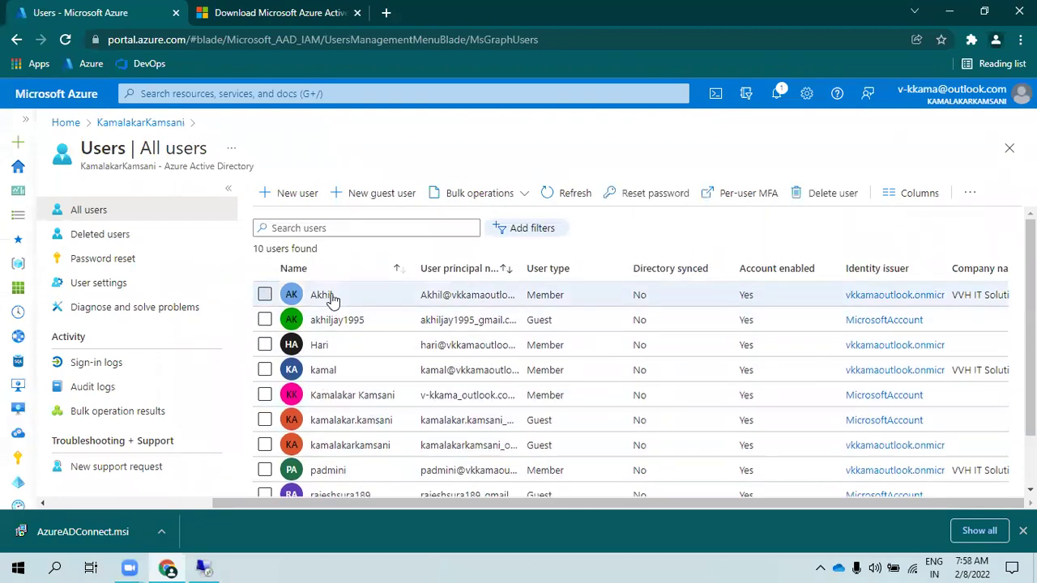
# - Open the first user, check their Assigned roles, and reset their password
pyautogui.click(321, 295)
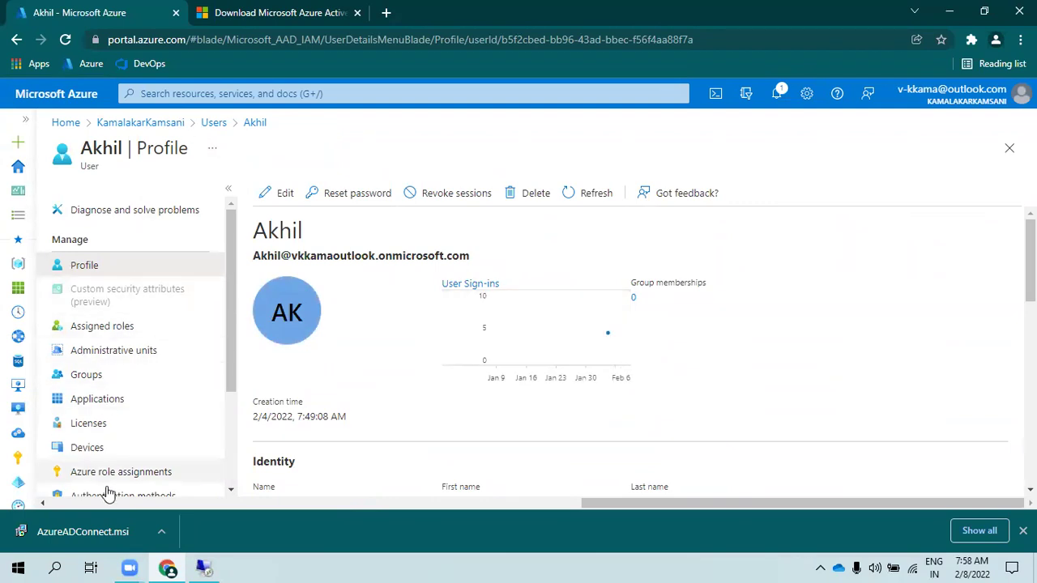
pyautogui.click(123, 332)
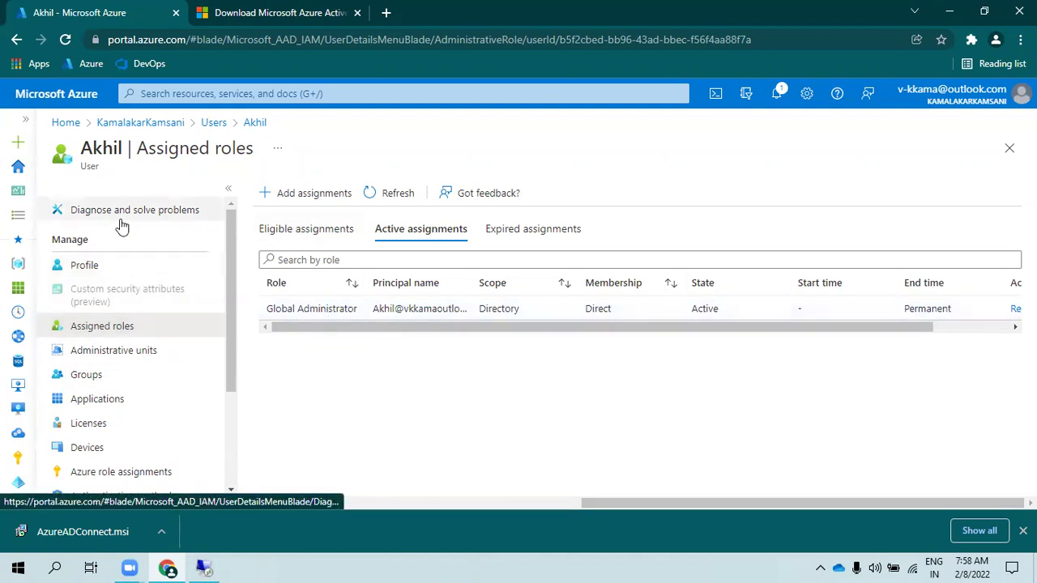
pyautogui.click(86, 265)
pyautogui.click(354, 194)
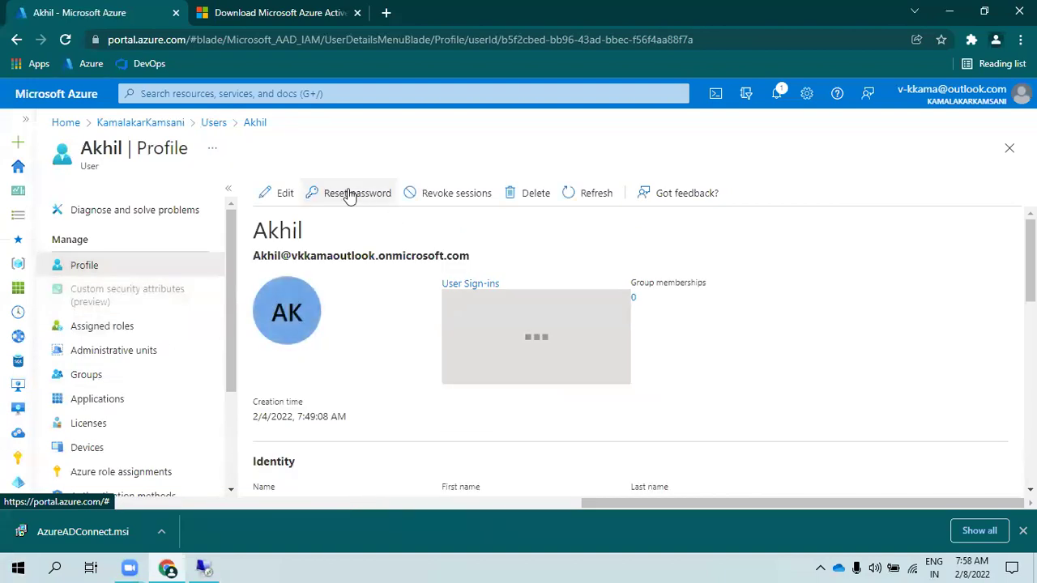
pyautogui.click(905, 245)
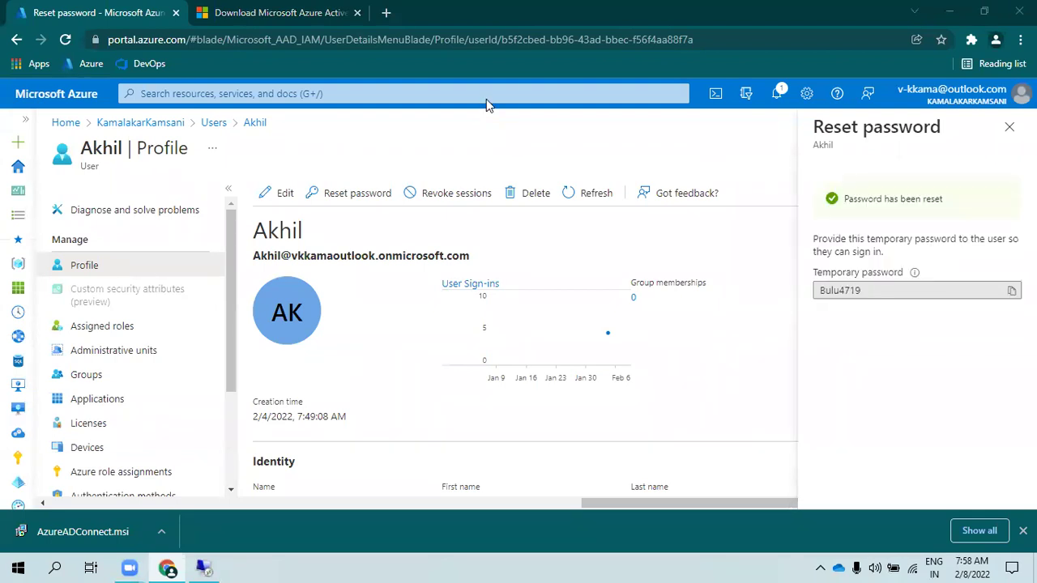
# - Copy the temporary password into a new Notepad window
pyautogui.click(1011, 290)
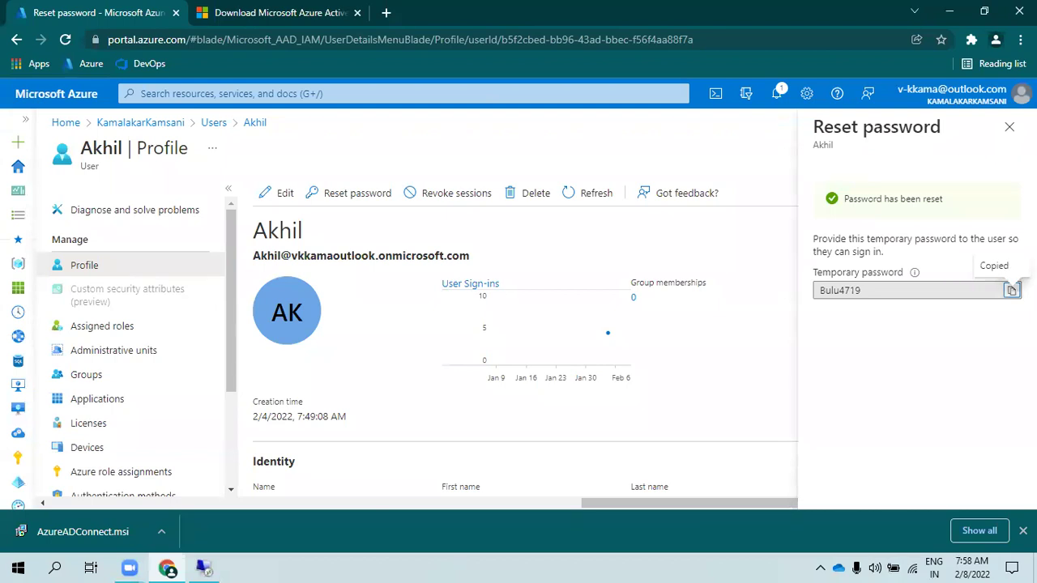
pyautogui.press('super+r')
pyautogui.press('Down')
pyautogui.press('Return')
pyautogui.hotkey('ctrl', 'v')
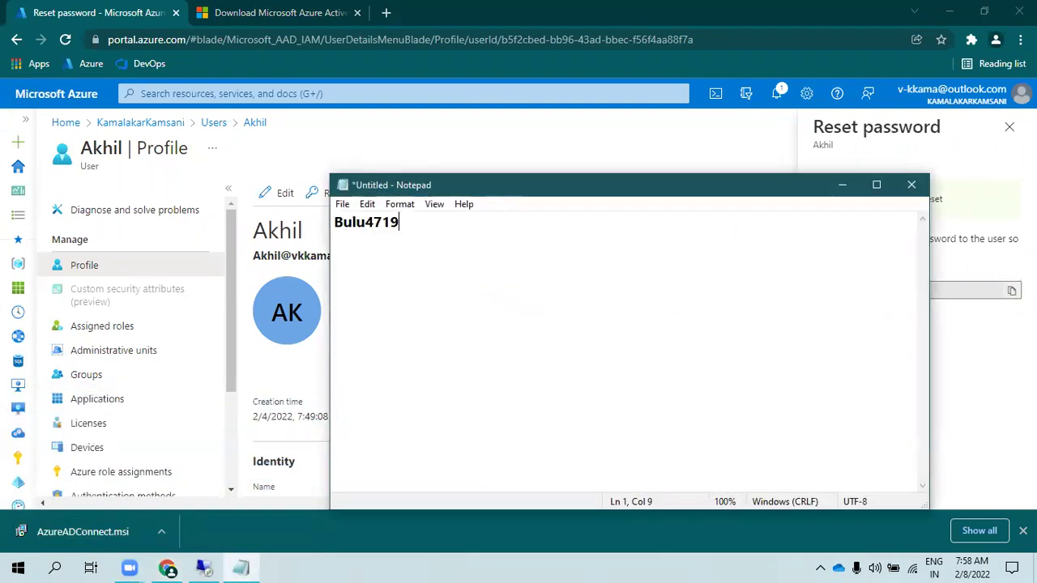
# - Add the user's sign-in address on a new line in Notepad
pyautogui.click(957, 173)
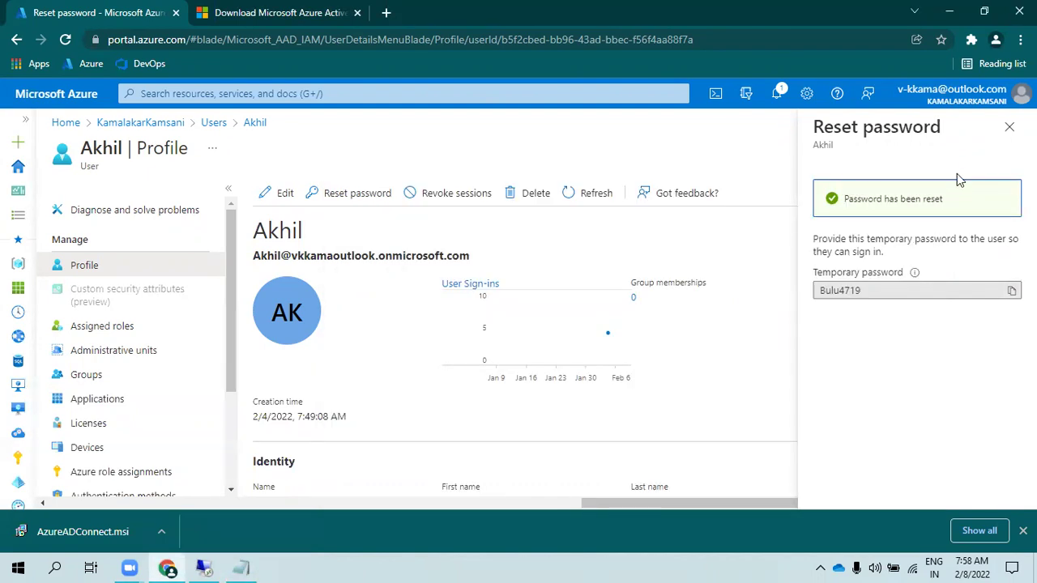
pyautogui.click(1010, 127)
pyautogui.tripleClick(303, 256)
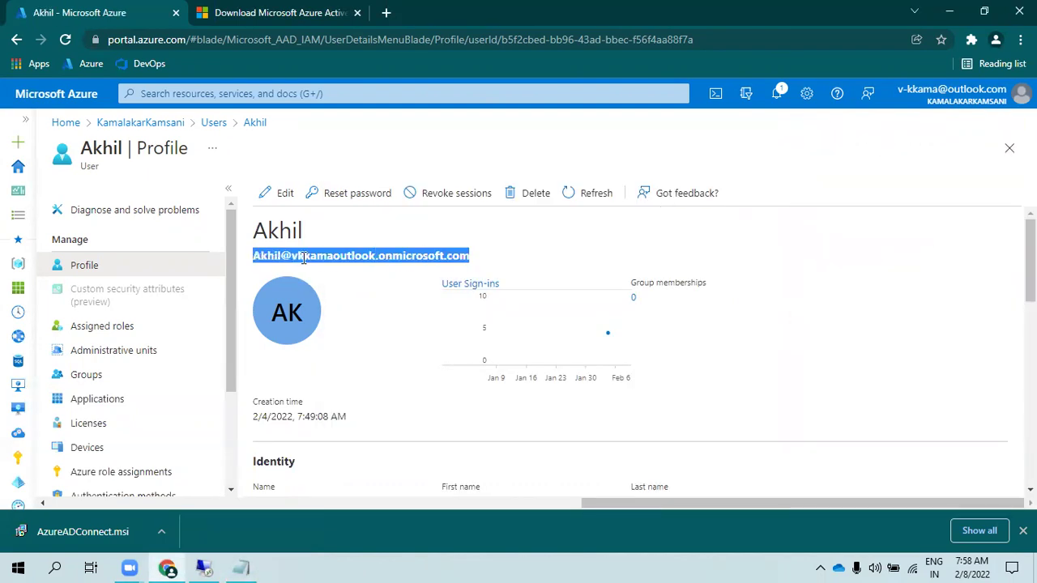
pyautogui.hotkey('ctrl', 'c')
pyautogui.hotkey('alt', 'Tab')
pyautogui.press('Return')
pyautogui.hotkey('ctrl', 'v')
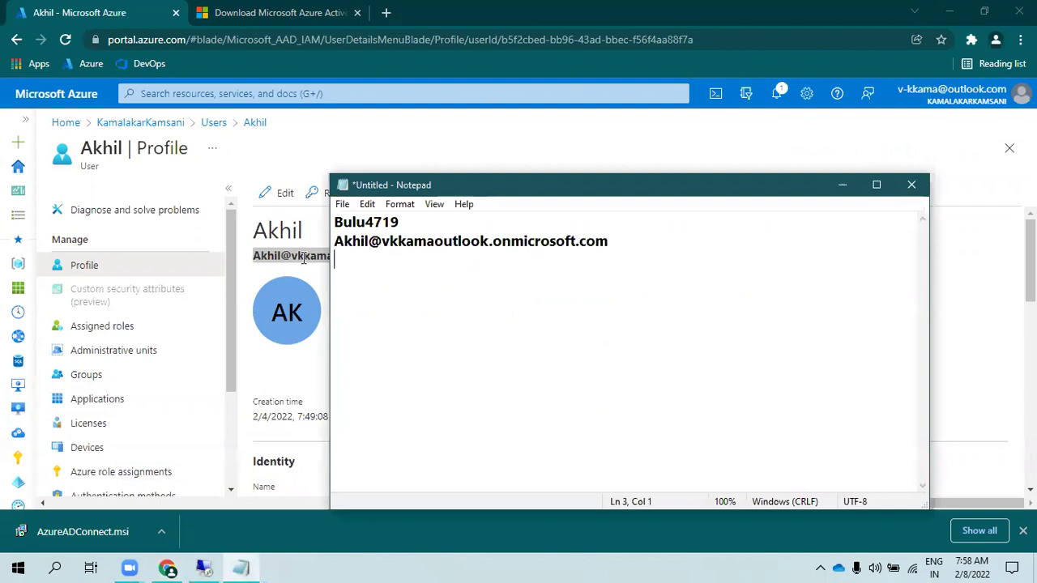
pyautogui.click(353, 126)
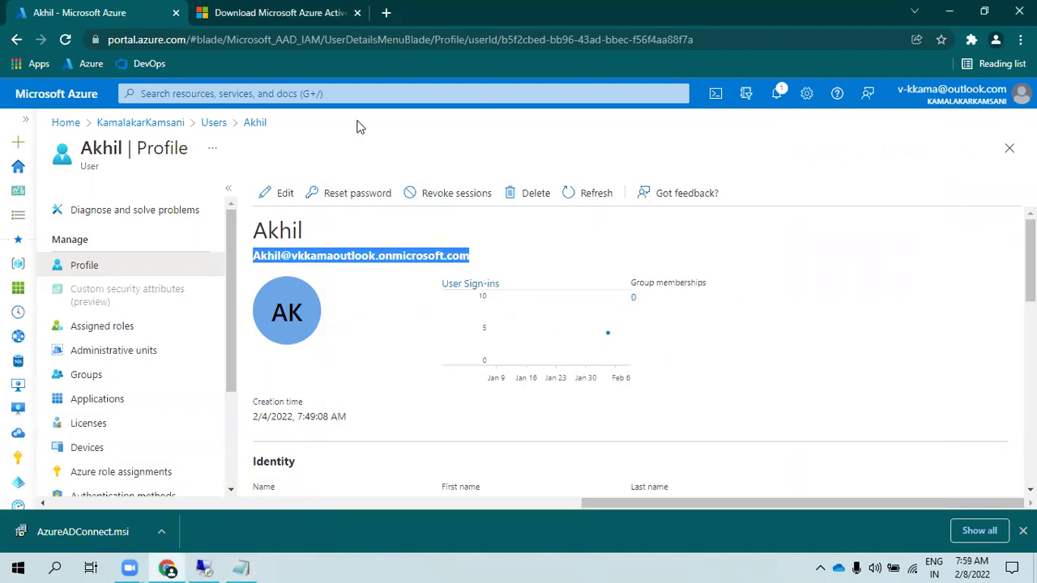
pyautogui.click(391, 274)
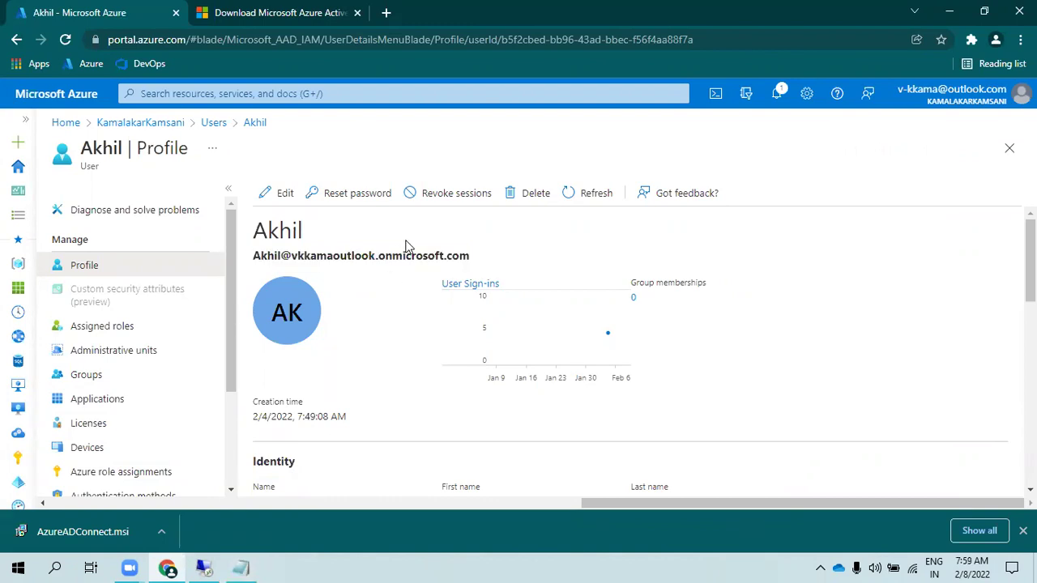
pyautogui.hotkey('ctrl', 'shift', 'n')
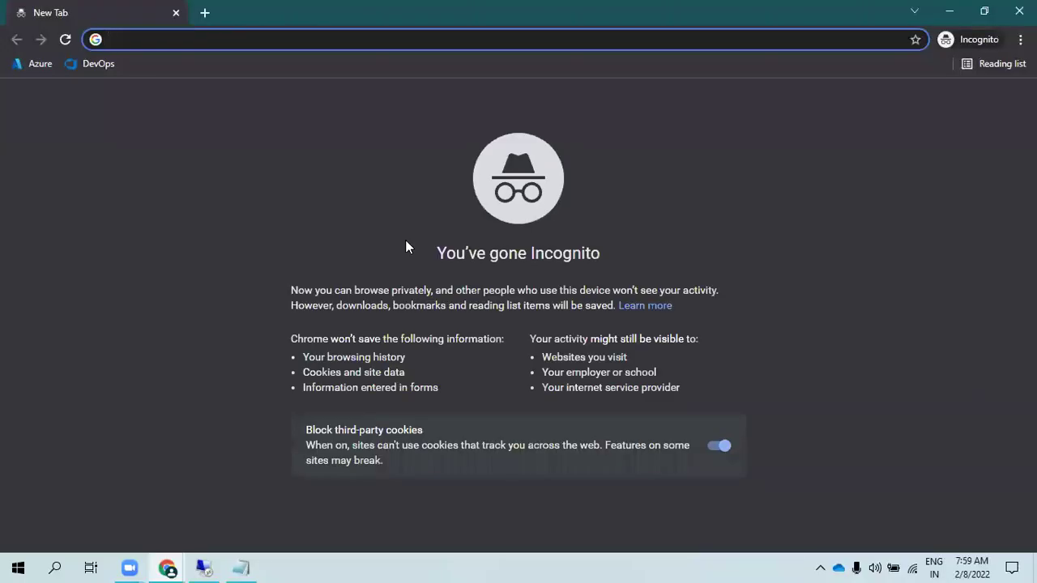
# - In the private window, load the portal sign-in and submit the user's sign-in address
pyautogui.write('po')
pyautogui.press('Return')
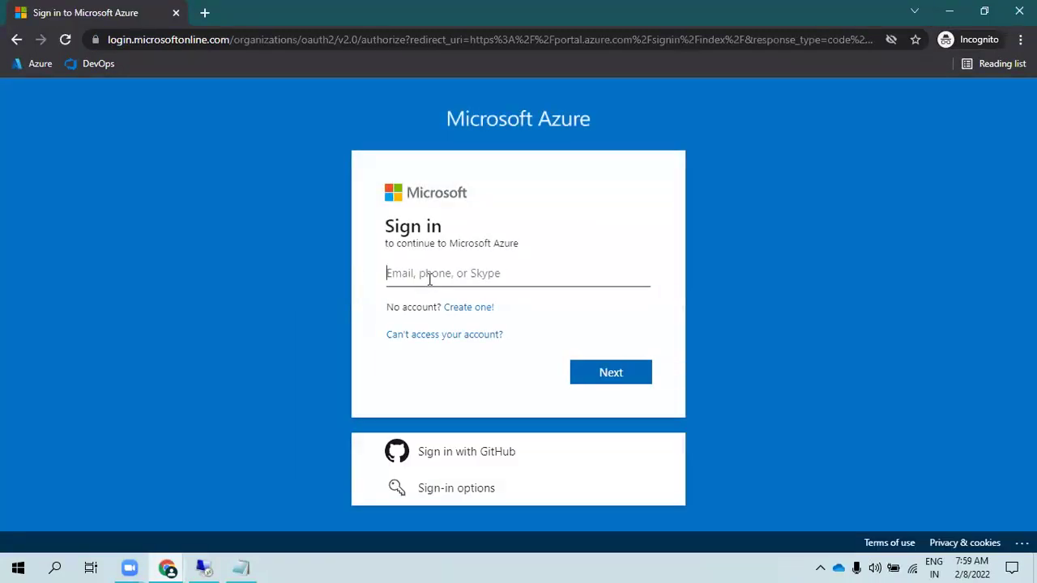
pyautogui.hotkey('ctrl', 'v')
pyautogui.press('Return')
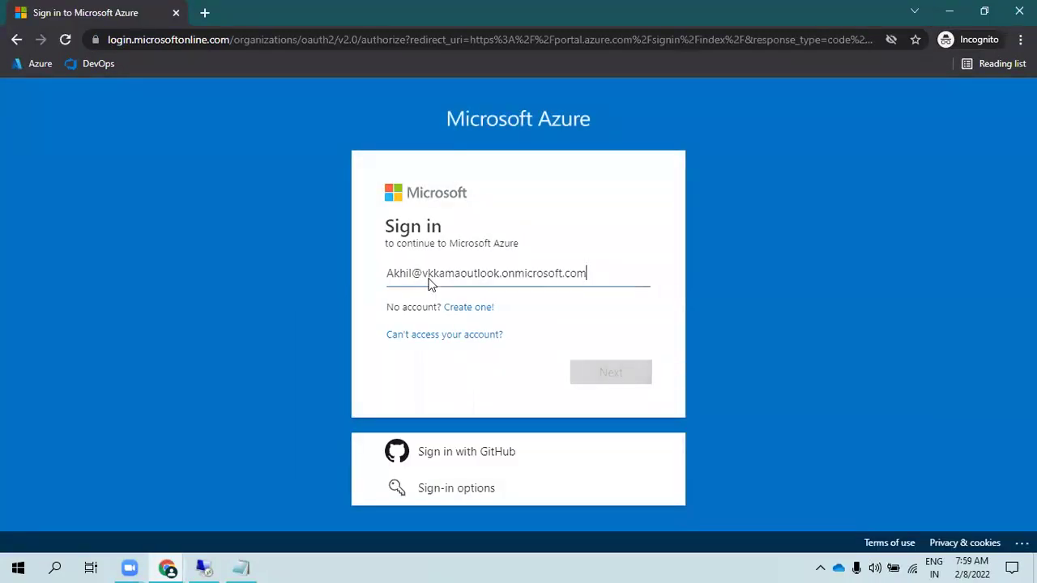
# - Sign in with the temporary password copied from Notepad
pyautogui.click(241, 567)
pyautogui.moveTo(438, 234); pyautogui.dragTo(292, 222)
pyautogui.click(380, 223)
pyautogui.moveTo(429, 224); pyautogui.dragTo(277, 210)
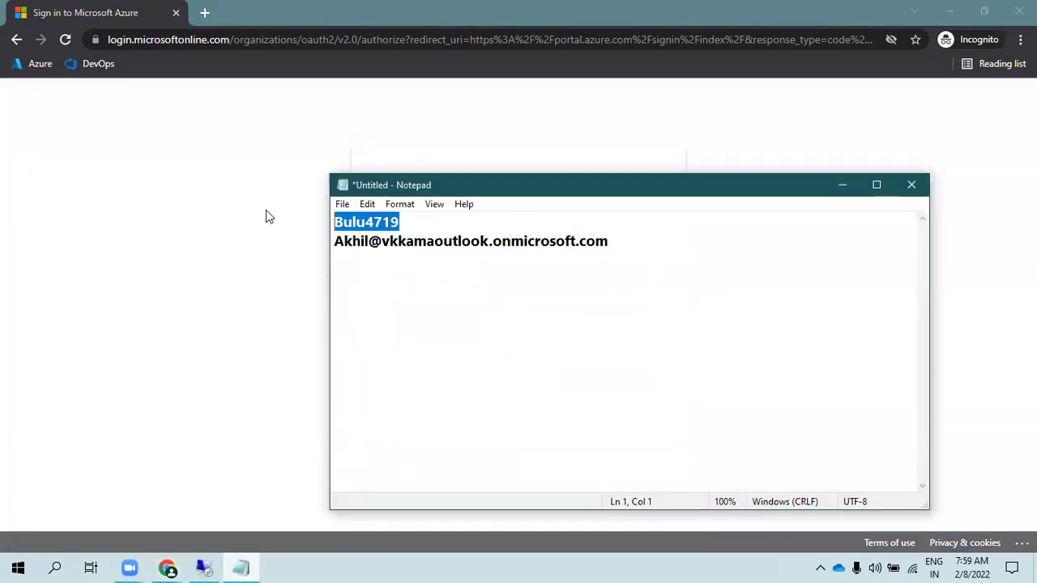
pyautogui.click(266, 209)
pyautogui.hotkey('ctrl', 'v')
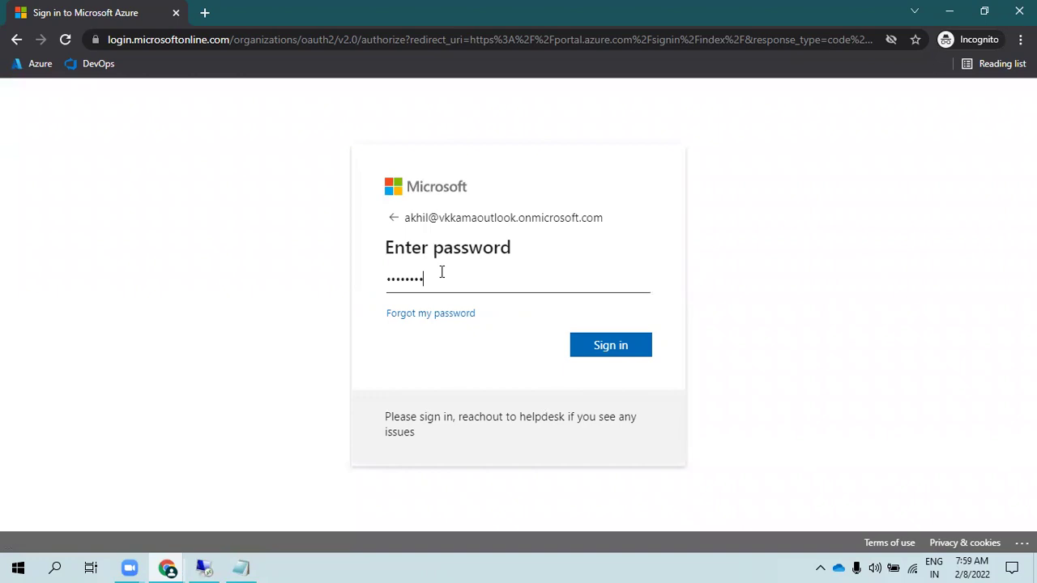
pyautogui.press('Return')
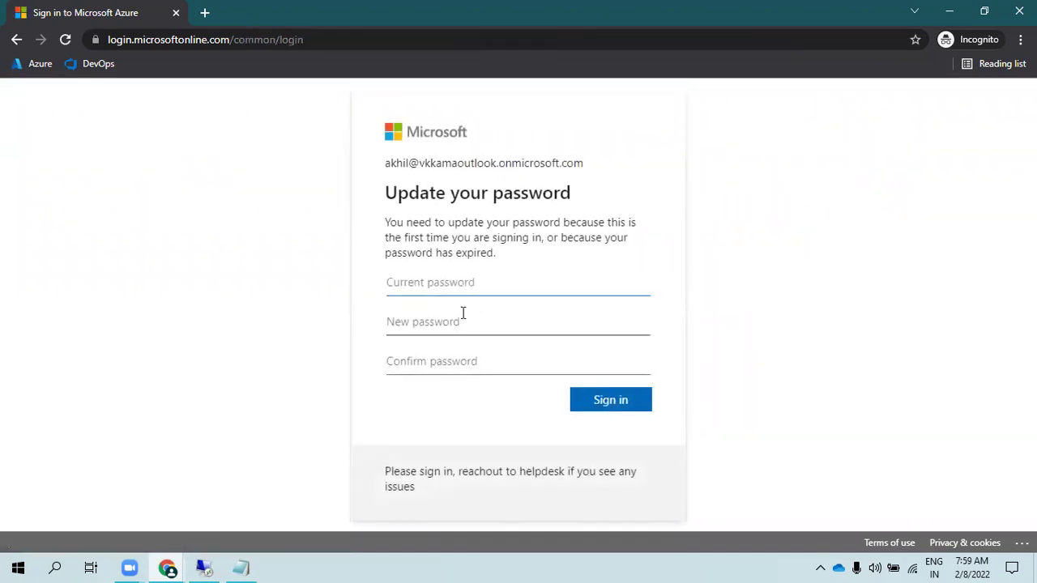
# - Replace the temporary password with a new one and choose to stay signed in
pyautogui.hotkey('ctrl', 'v')
pyautogui.click(464, 323)
pyautogui.write('•')
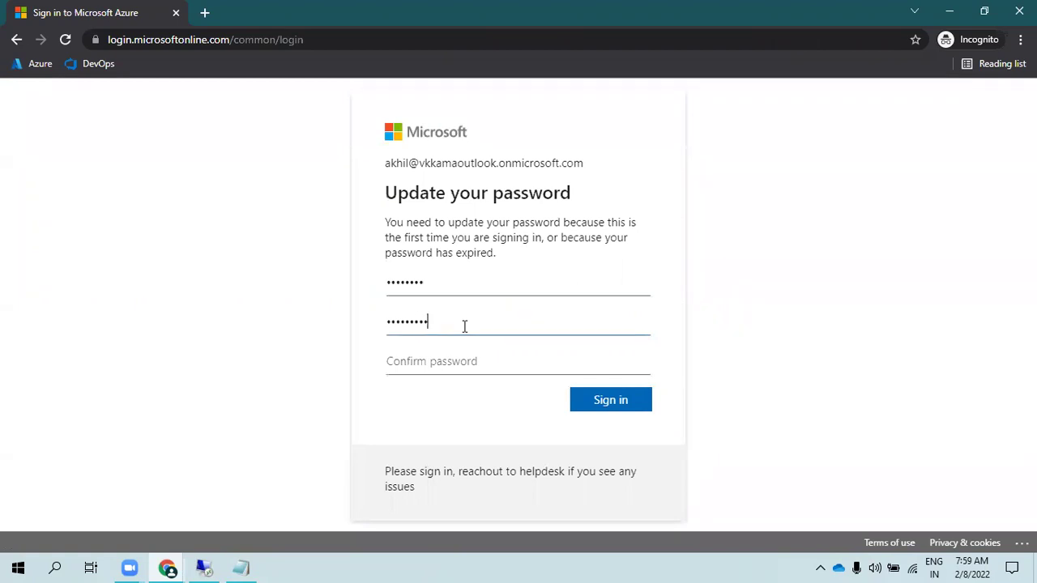
pyautogui.press('Tab')
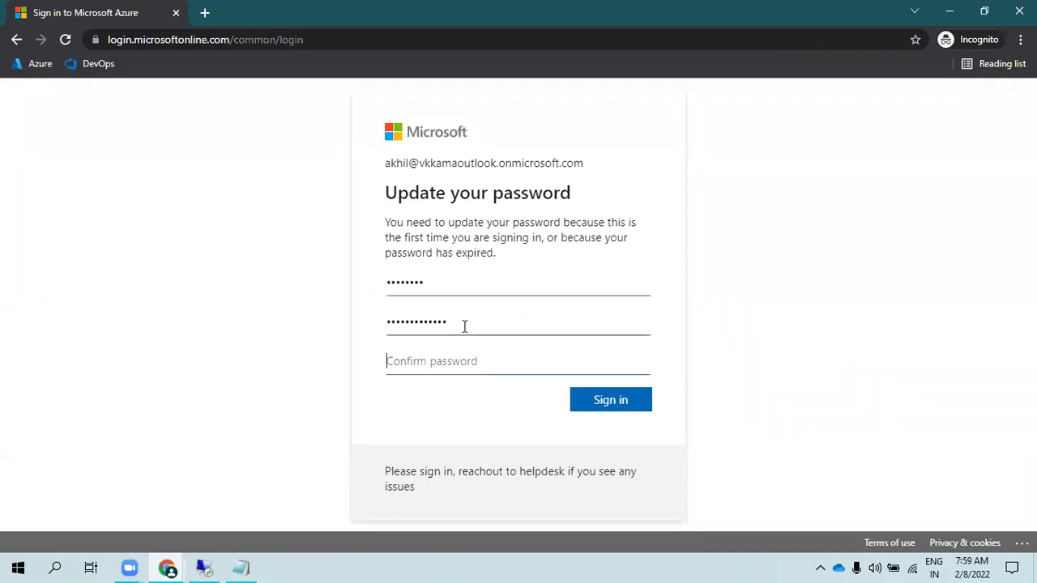
pyautogui.write('••')
pyautogui.click(596, 400)
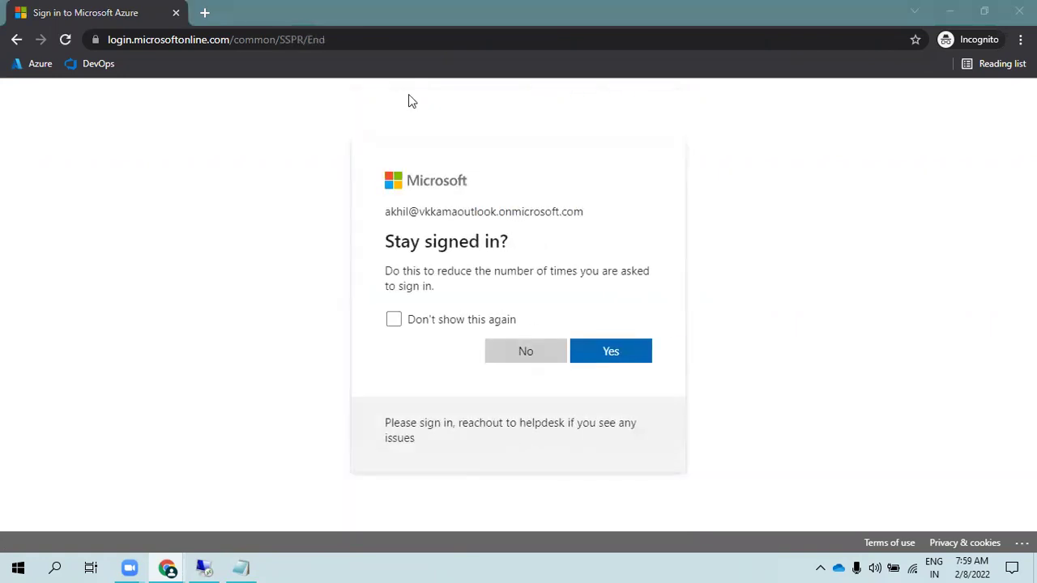
pyautogui.click(608, 354)
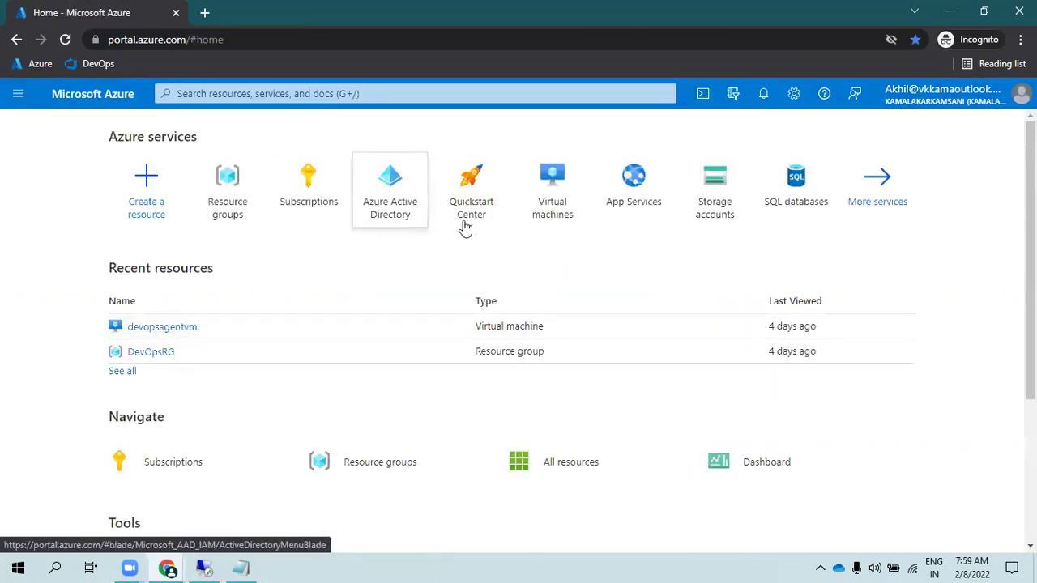
# - Record the new password in the Notepad notes
pyautogui.click(240, 568)
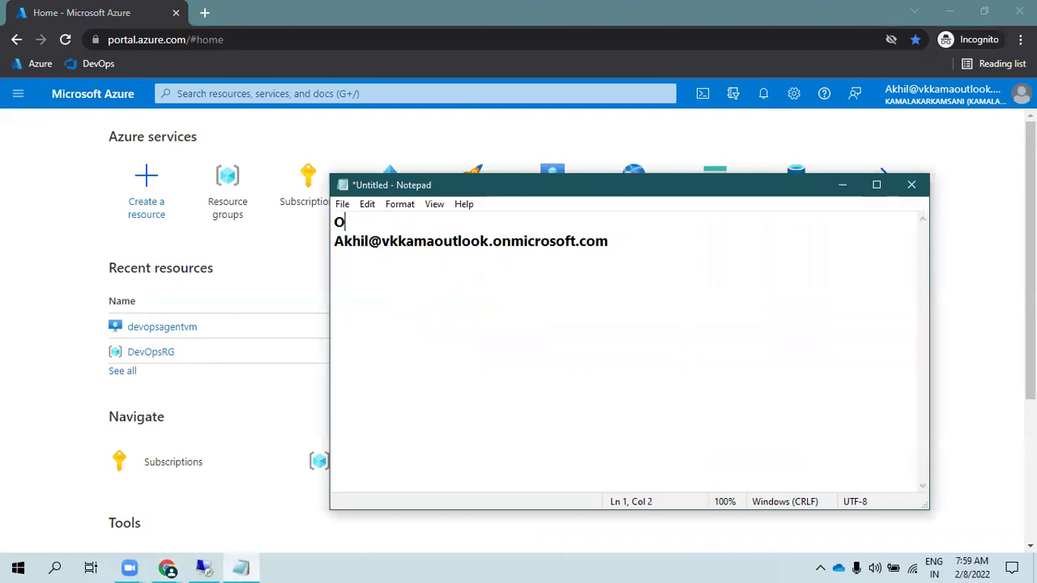
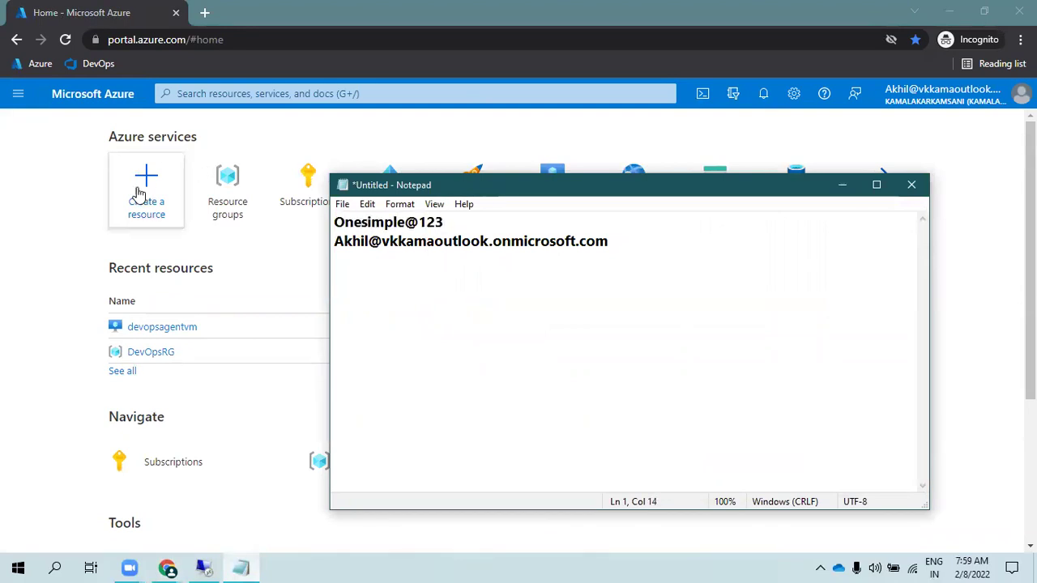
pyautogui.click(62, 222)
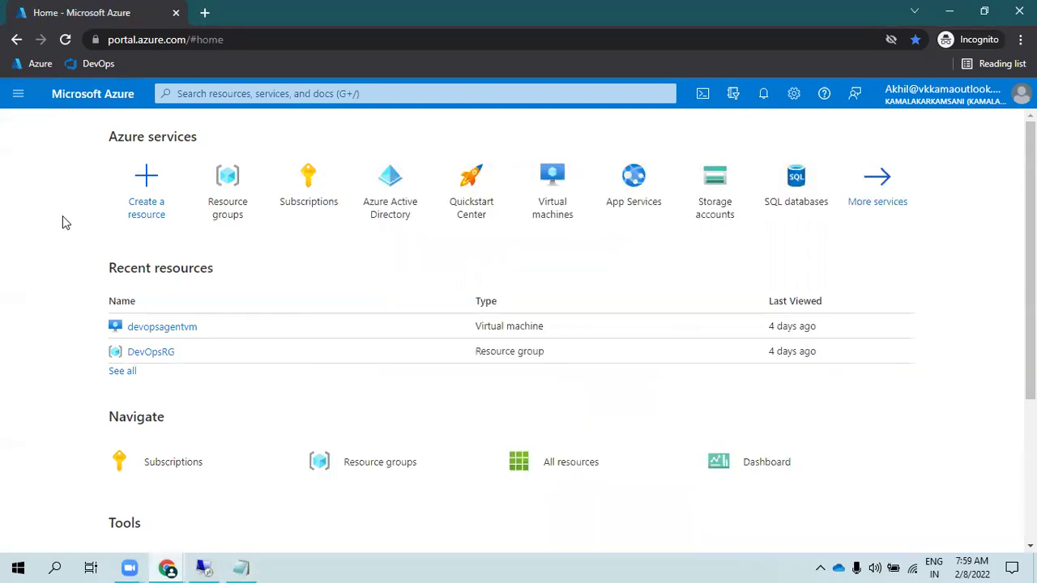
# - On the server desktop, install AzureADConnect and agree to the license terms
pyautogui.click(208, 567)
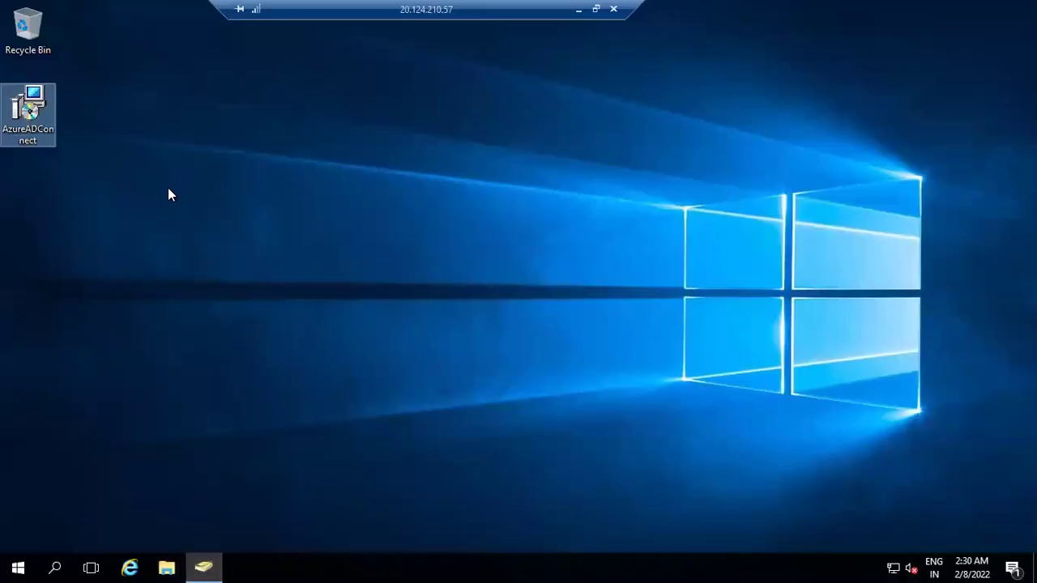
pyautogui.rightClick(184, 206)
pyautogui.click(222, 250)
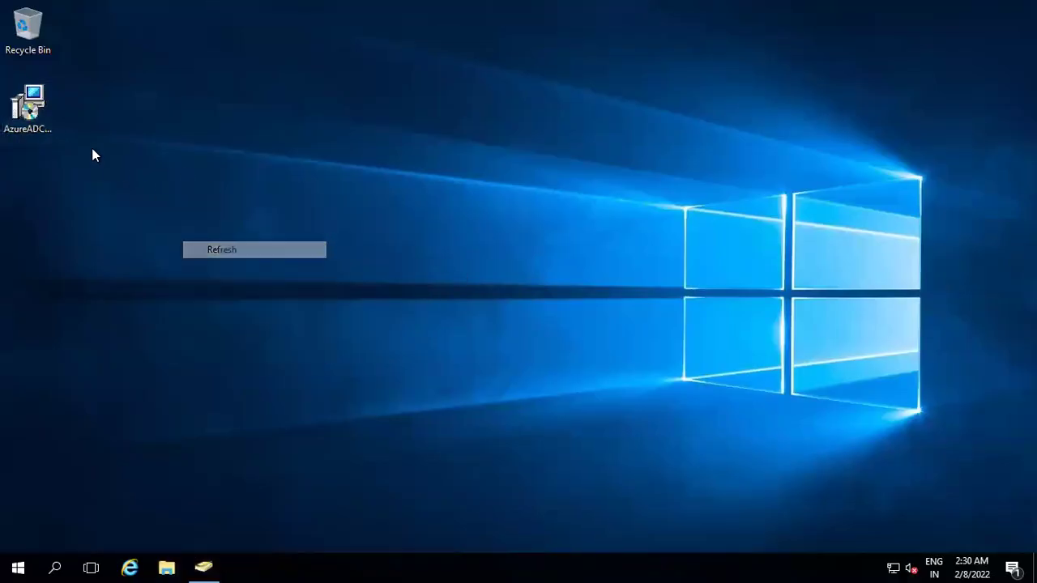
pyautogui.click(30, 105)
pyautogui.rightClick(31, 102)
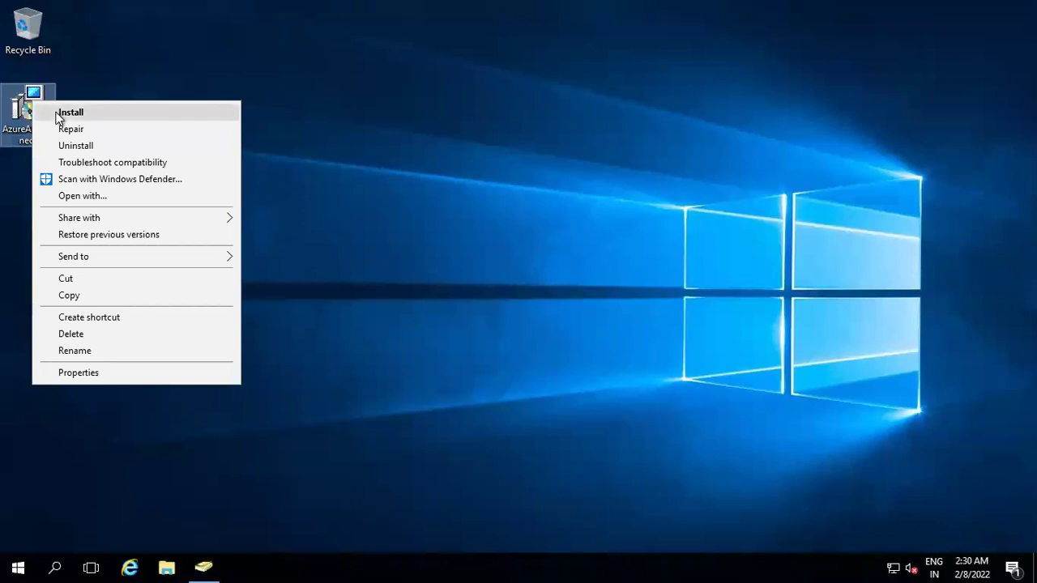
pyautogui.click(57, 112)
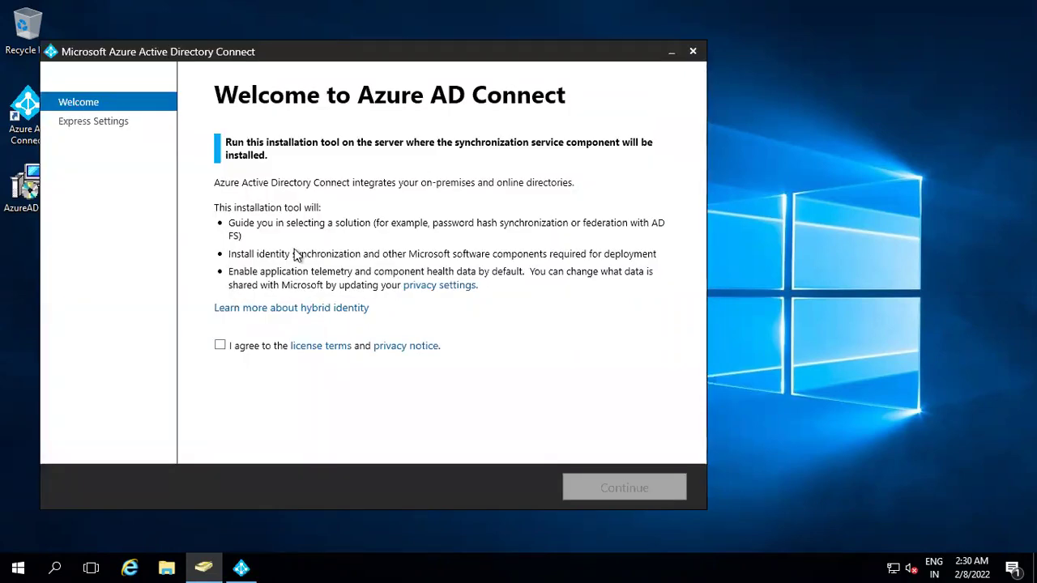
pyautogui.click(218, 348)
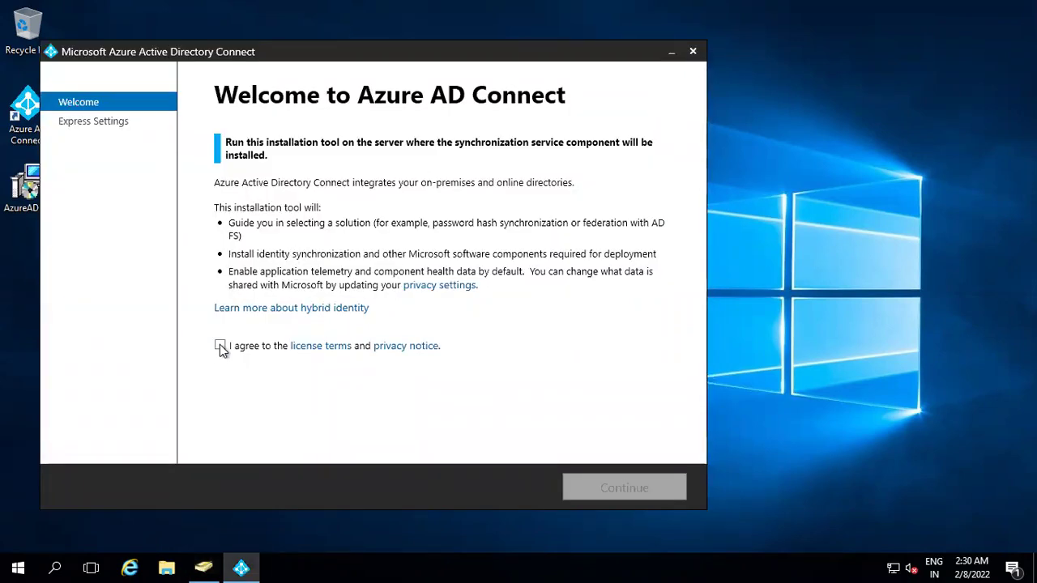
pyautogui.click(635, 488)
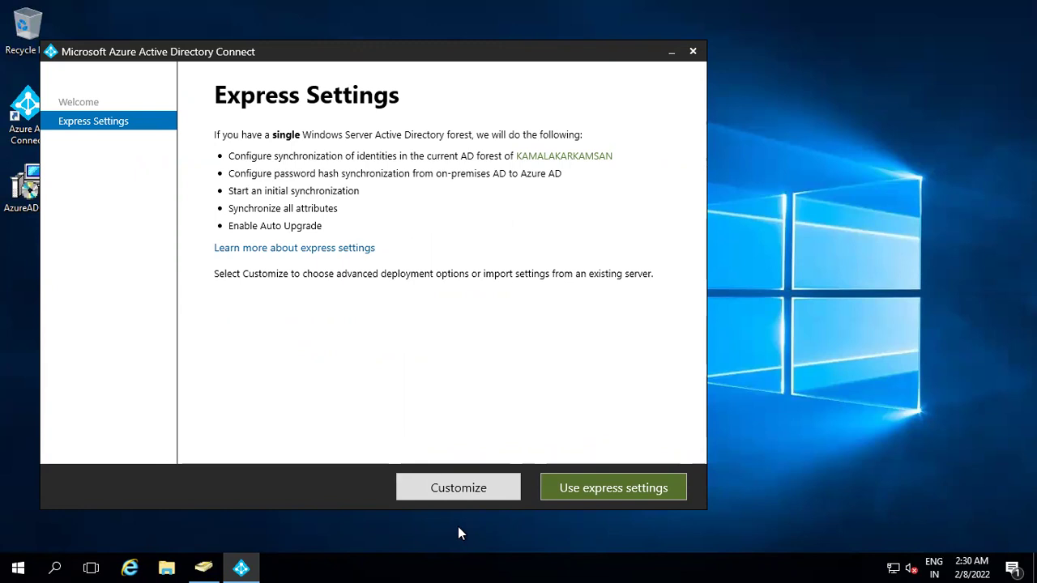
# - Choose Customize, leaving custom install location, existing SQL Server and service account unchecked
pyautogui.click(455, 494)
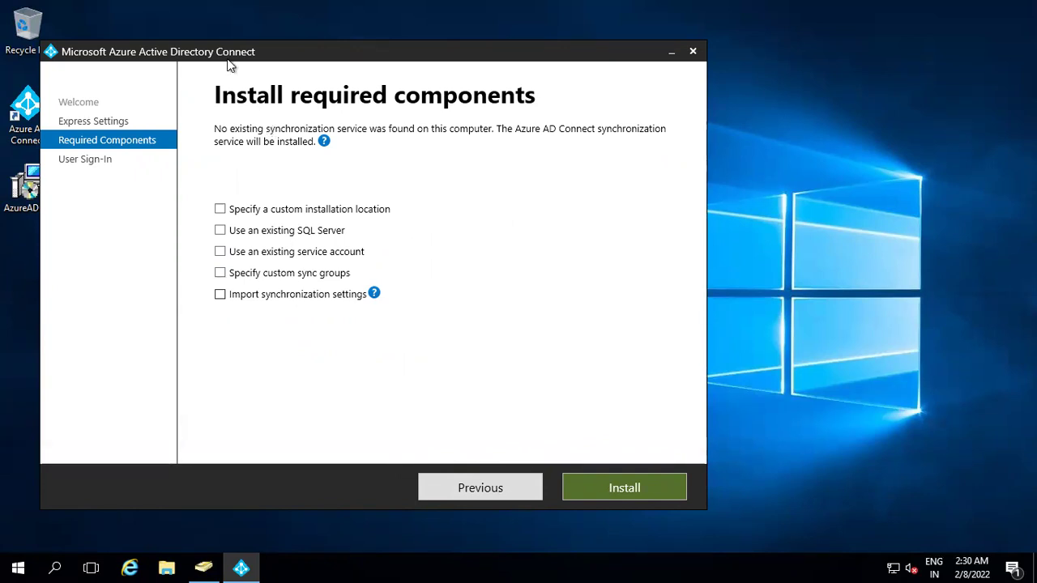
pyautogui.click(325, 212)
pyautogui.moveTo(406, 246); pyautogui.dragTo(205, 231)
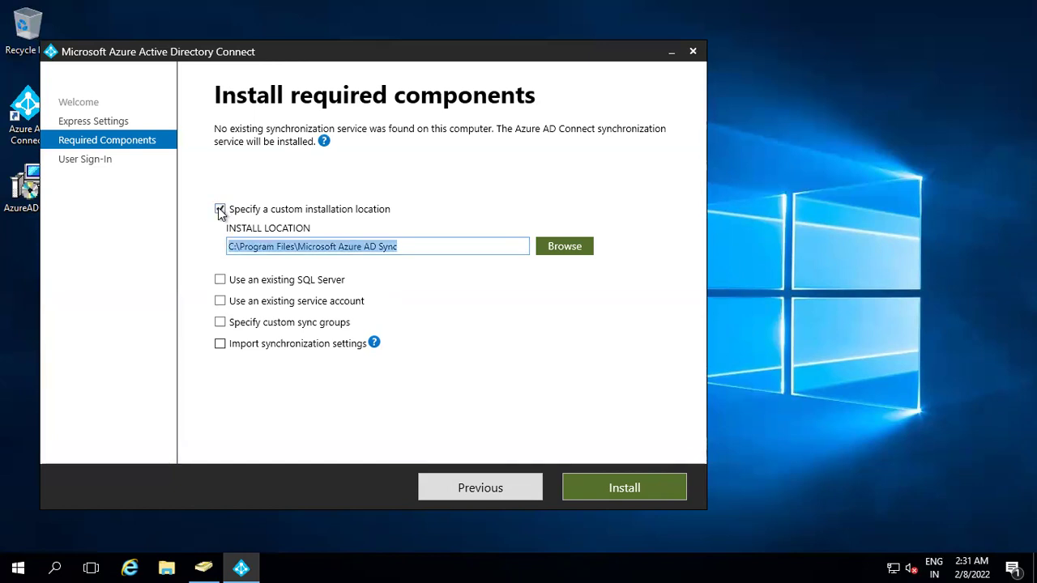
pyautogui.click(220, 210)
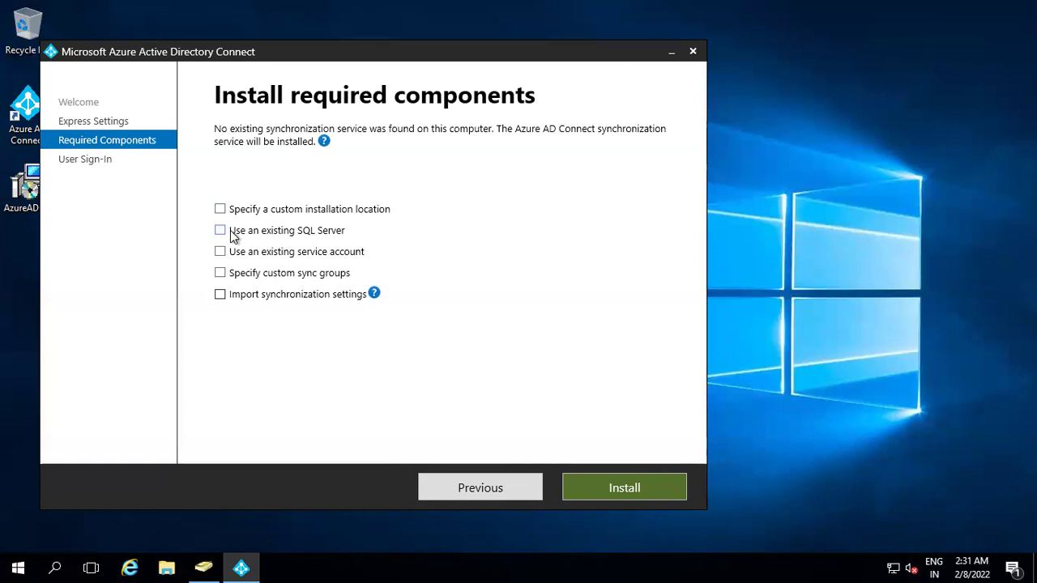
pyautogui.click(232, 234)
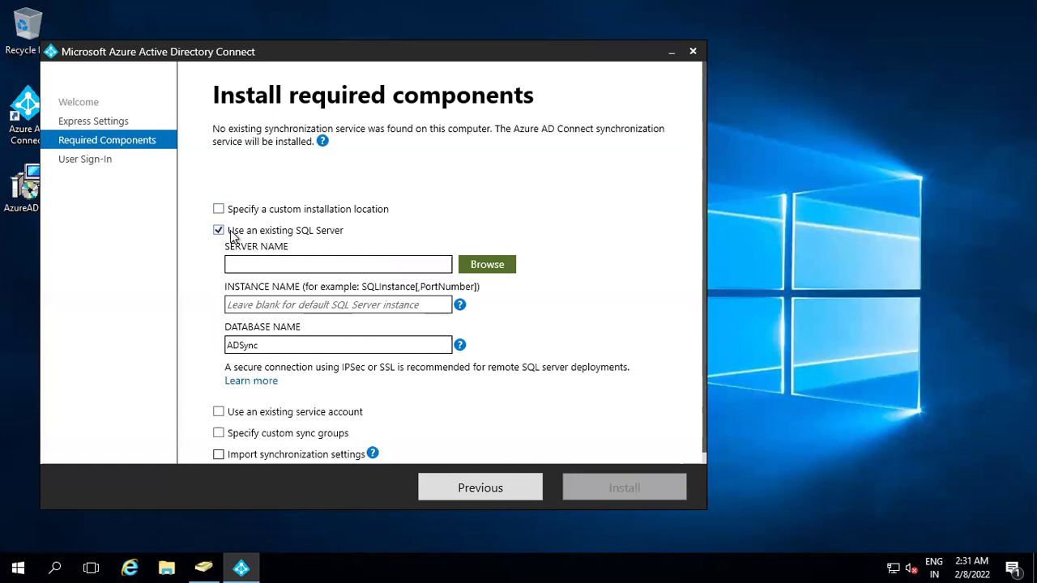
pyautogui.click(230, 232)
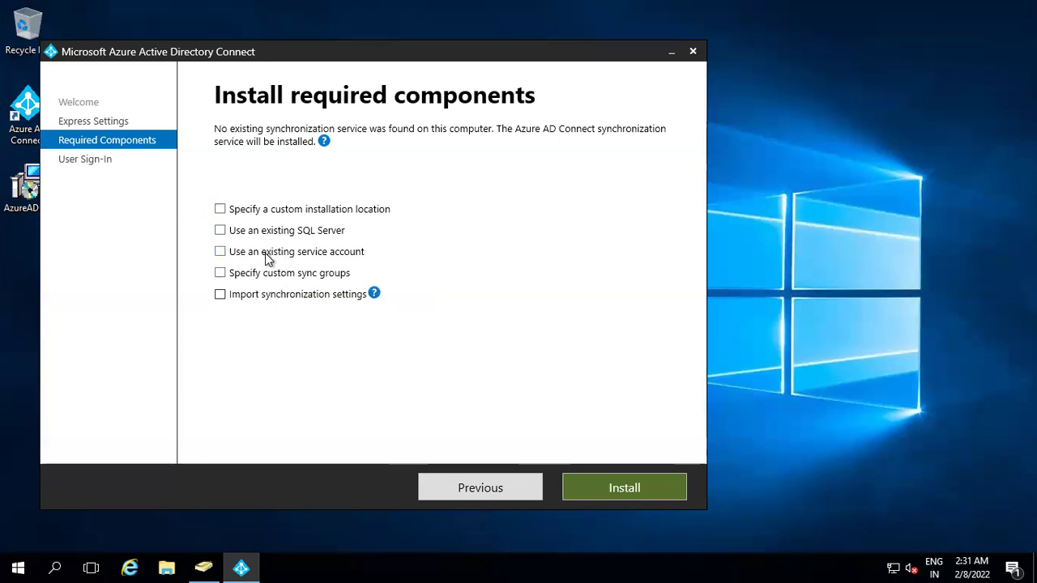
pyautogui.click(307, 260)
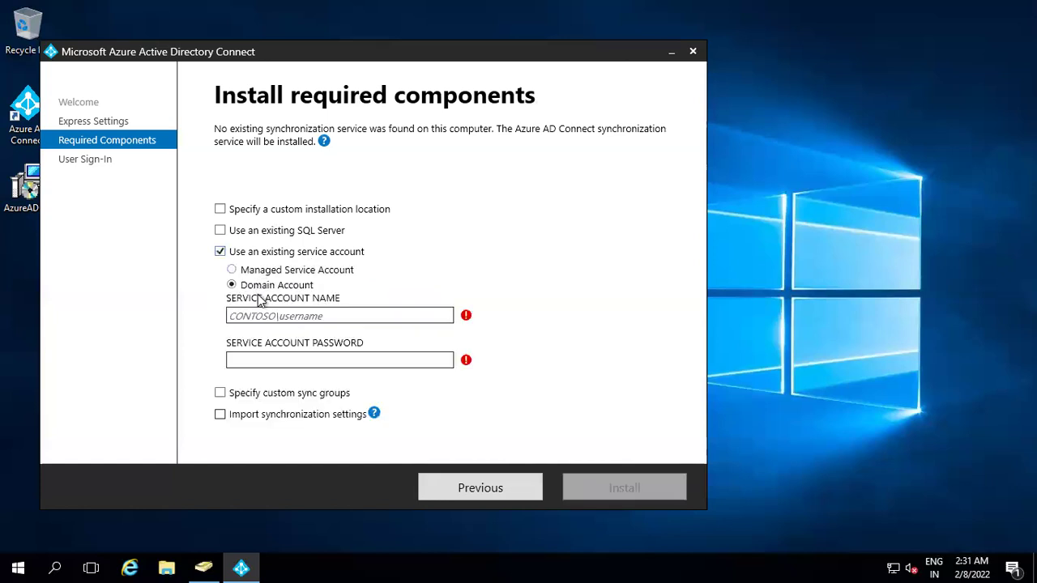
pyautogui.click(220, 253)
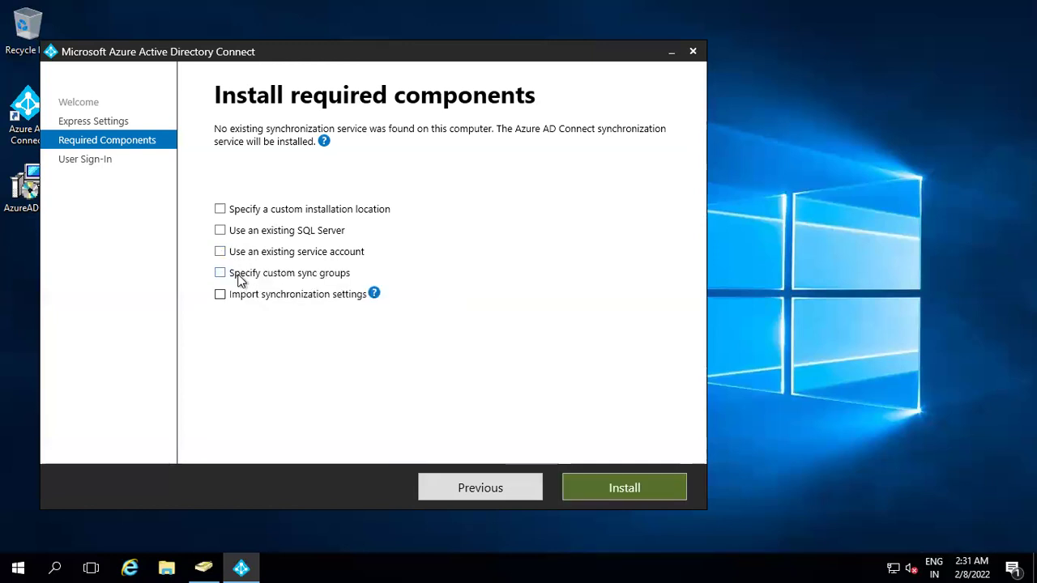
# - Leave custom sync groups off and cancel importing synchronization settings
pyautogui.click(240, 280)
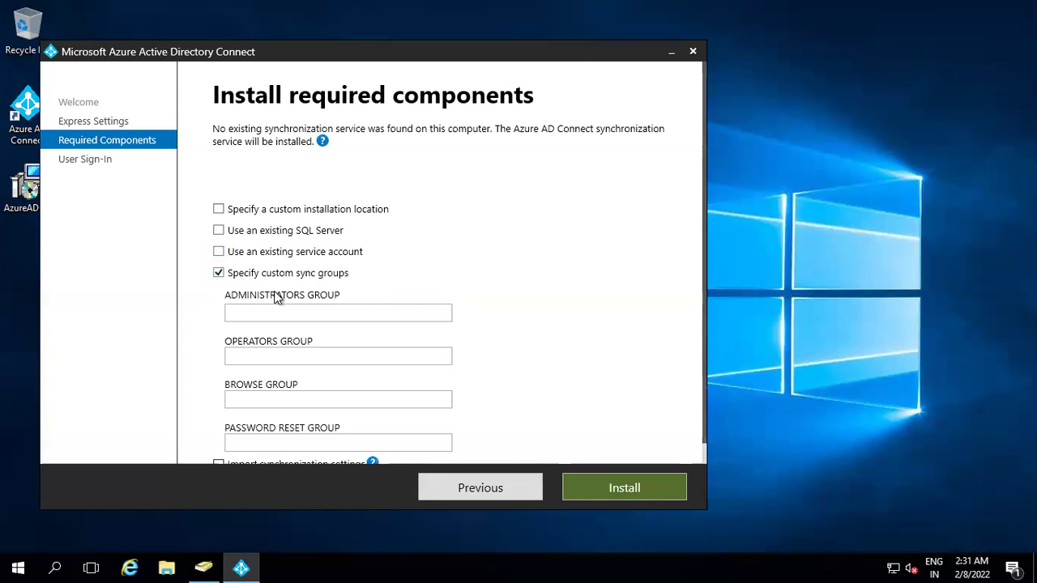
pyautogui.scroll(-1, 275, 297)
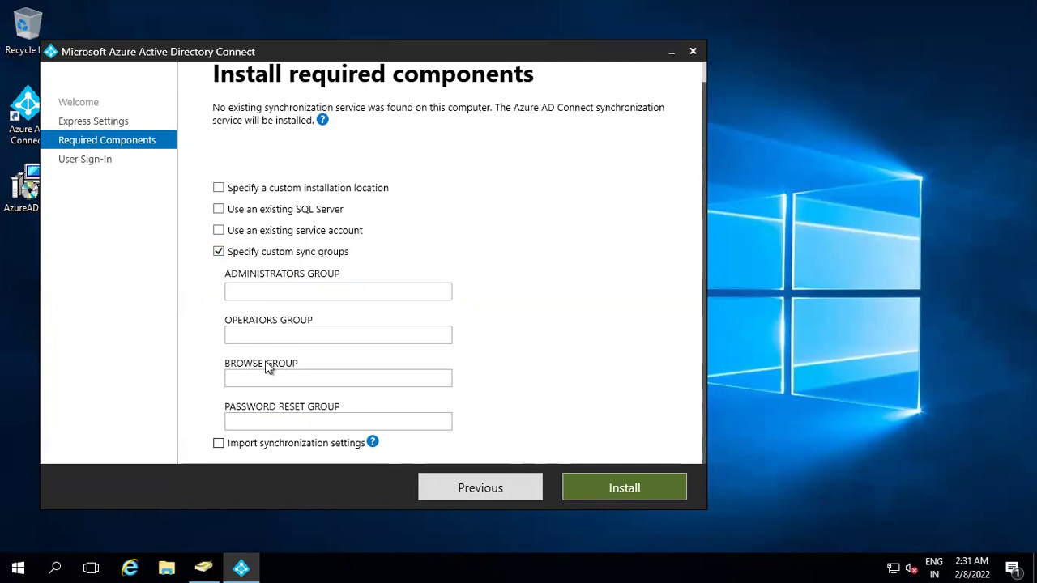
pyautogui.click(299, 294)
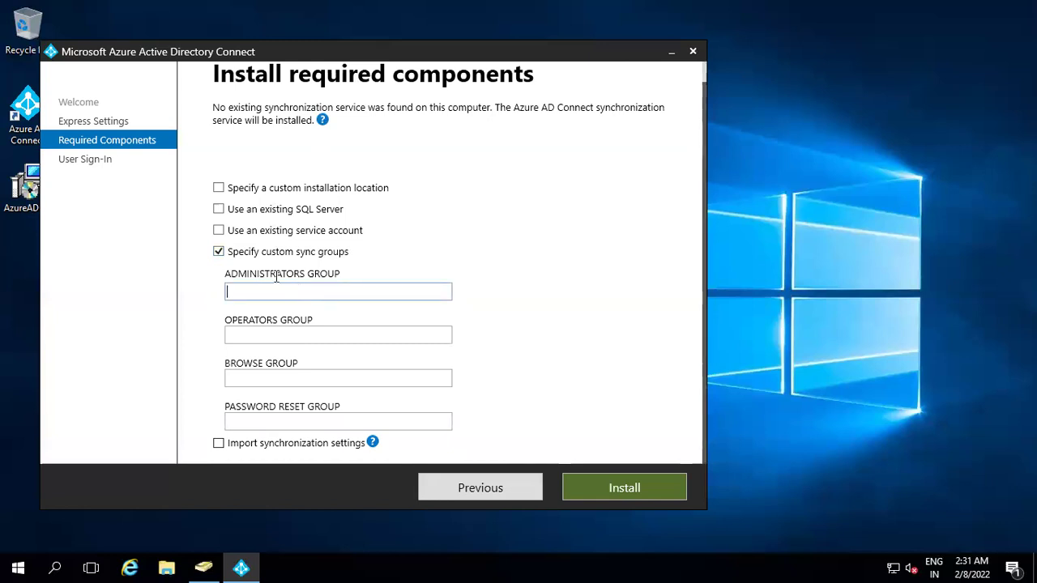
pyautogui.click(218, 252)
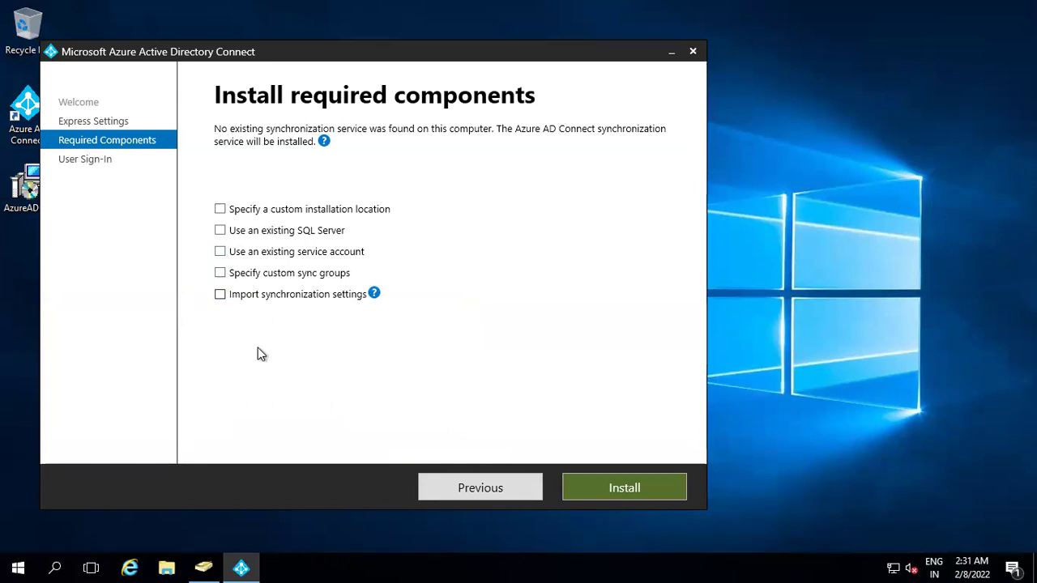
pyautogui.click(220, 295)
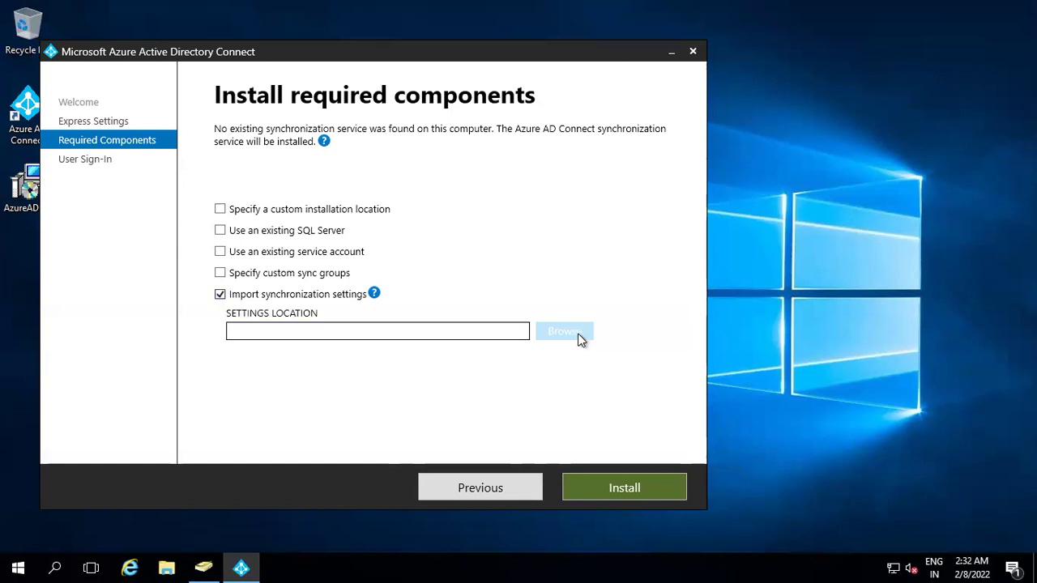
pyautogui.click(580, 340)
pyautogui.click(502, 379)
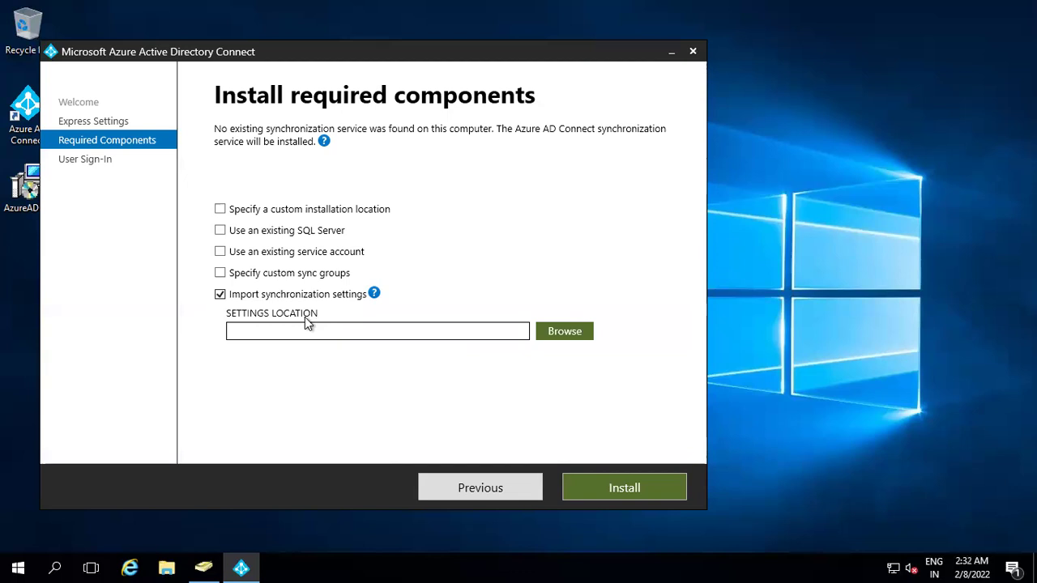
pyautogui.click(219, 294)
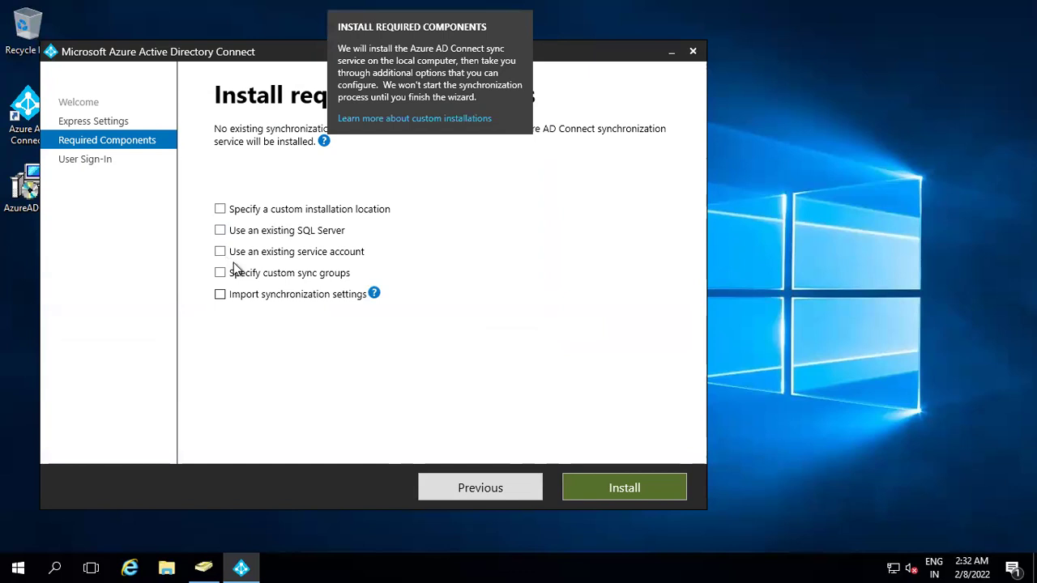
# - Install the required components and wait for the User sign-in page, refreshing the server desktop
pyautogui.click(588, 483)
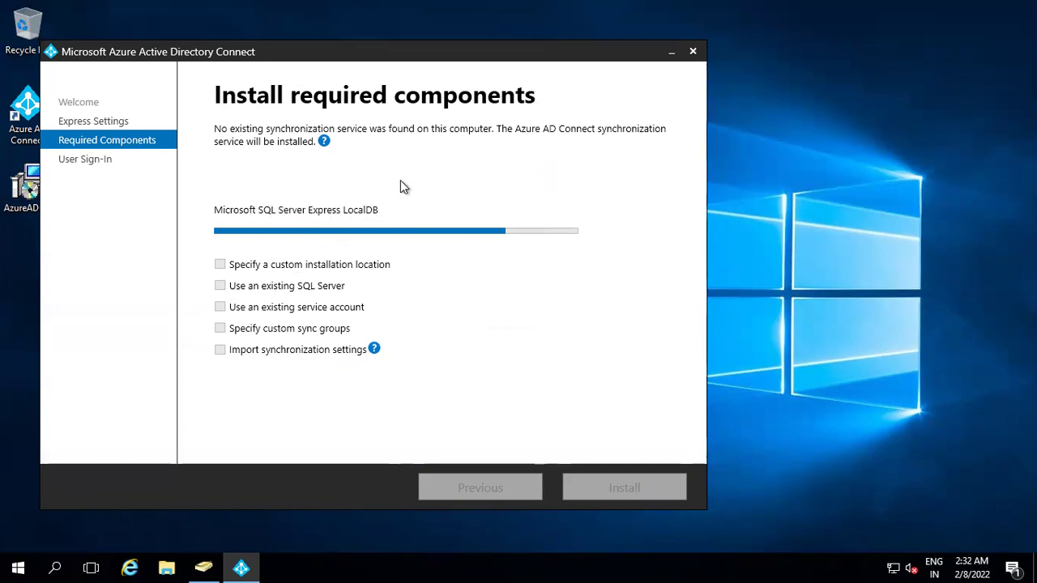
pyautogui.moveTo(324, 56); pyautogui.dragTo(447, 27)
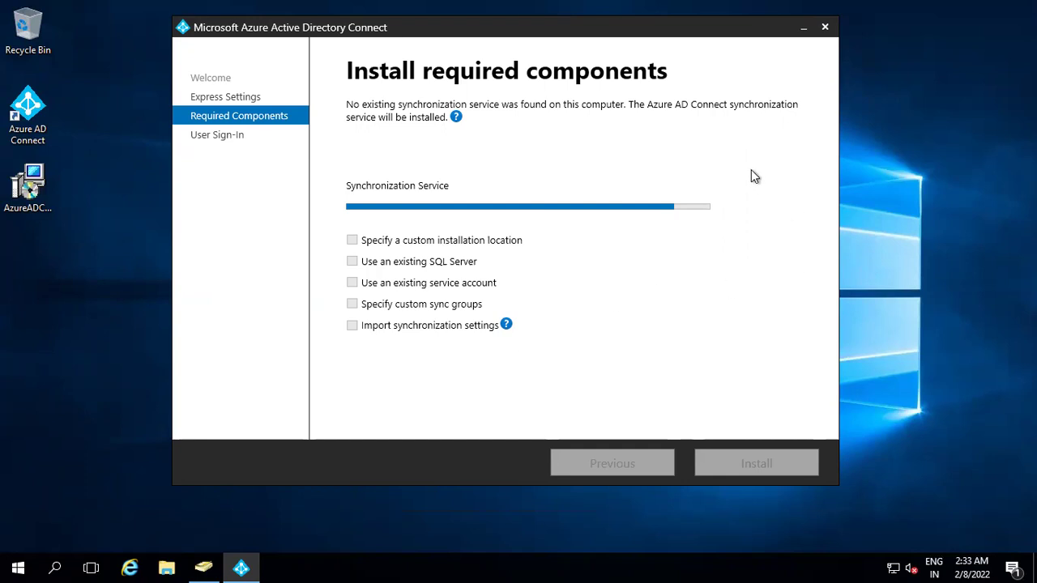
pyautogui.moveTo(585, 8)
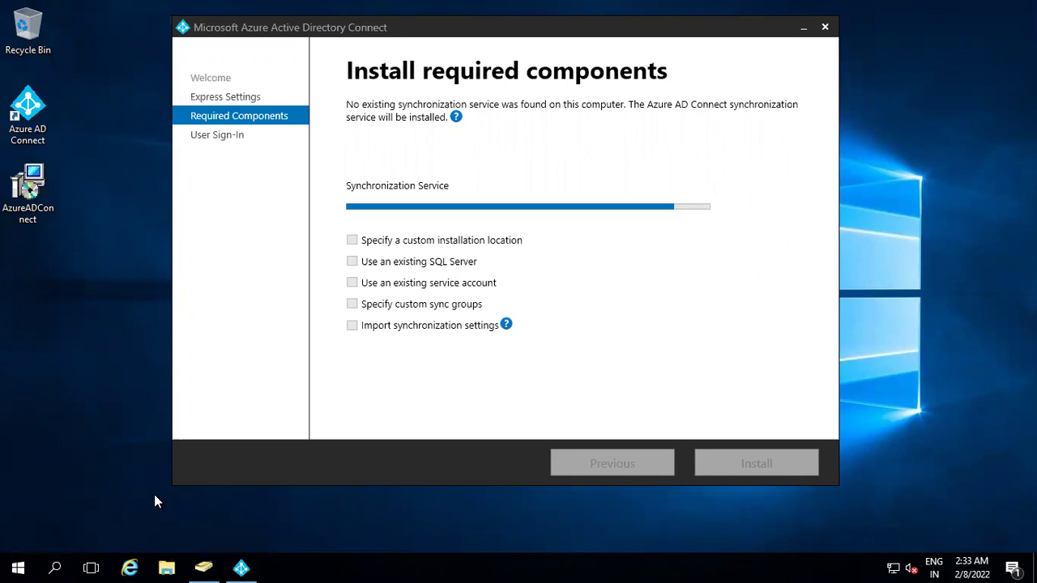
pyautogui.moveTo(234, 559)
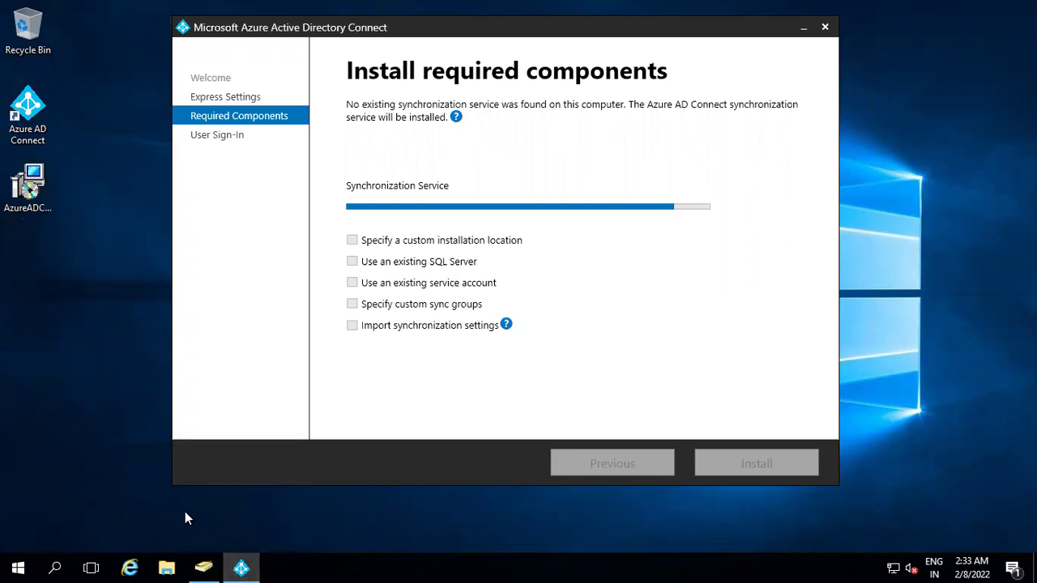
pyautogui.rightClick(43, 390)
pyautogui.click(70, 434)
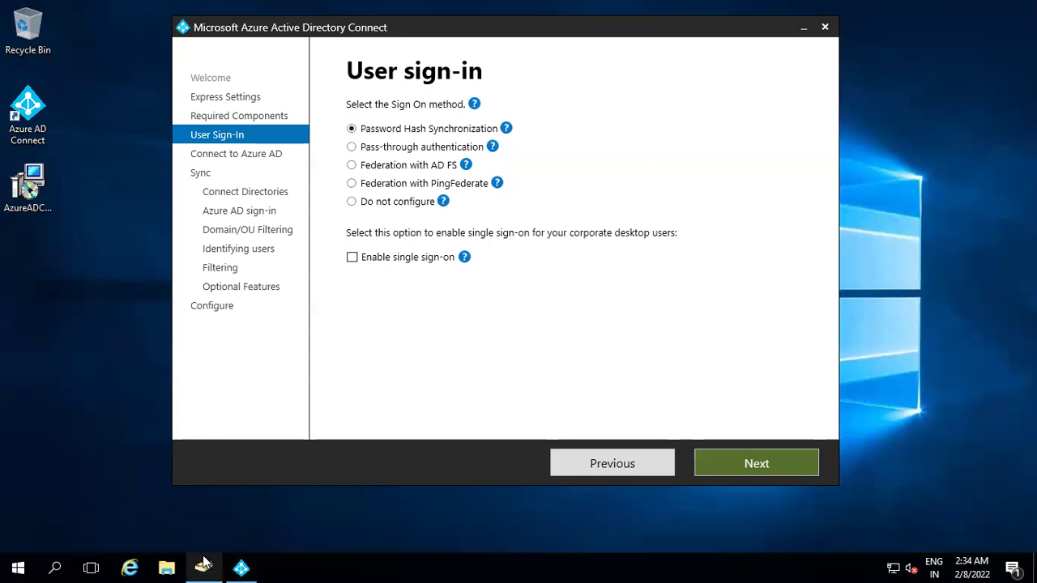
# - On User sign-in, keep Password Hash Synchronization and tick 'Enable single sign-on'
pyautogui.moveTo(204, 567)
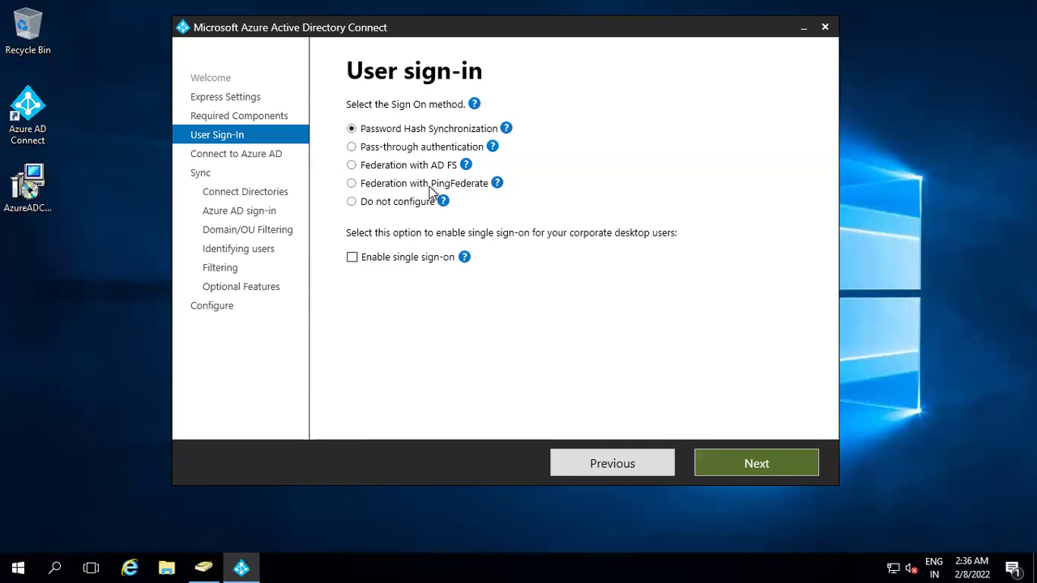
pyautogui.click(354, 258)
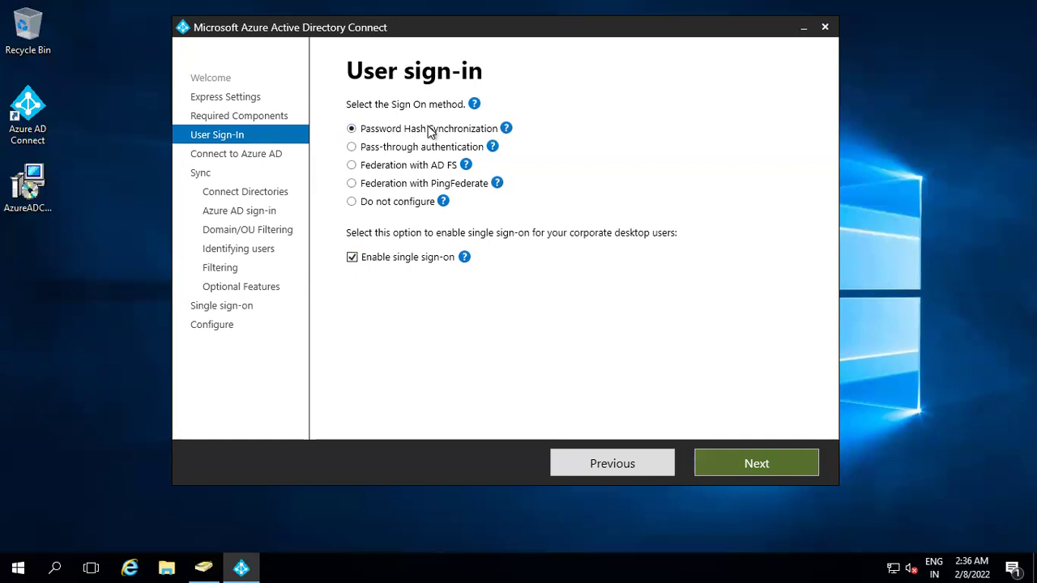
# - Advance to Connect to Azure AD and copy the global administrator's username from the Notepad notes
pyautogui.click(755, 464)
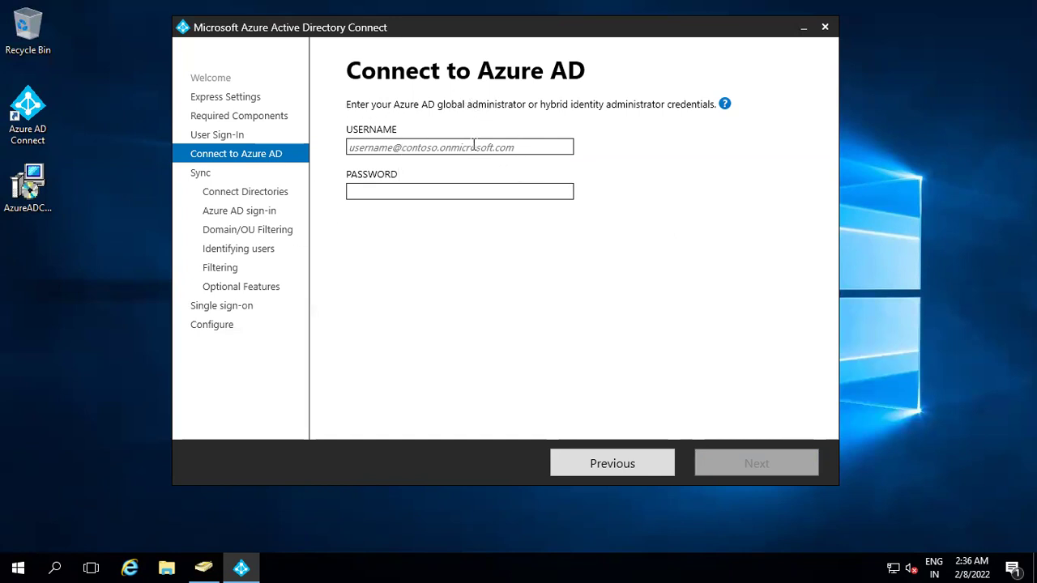
pyautogui.moveTo(509, 7)
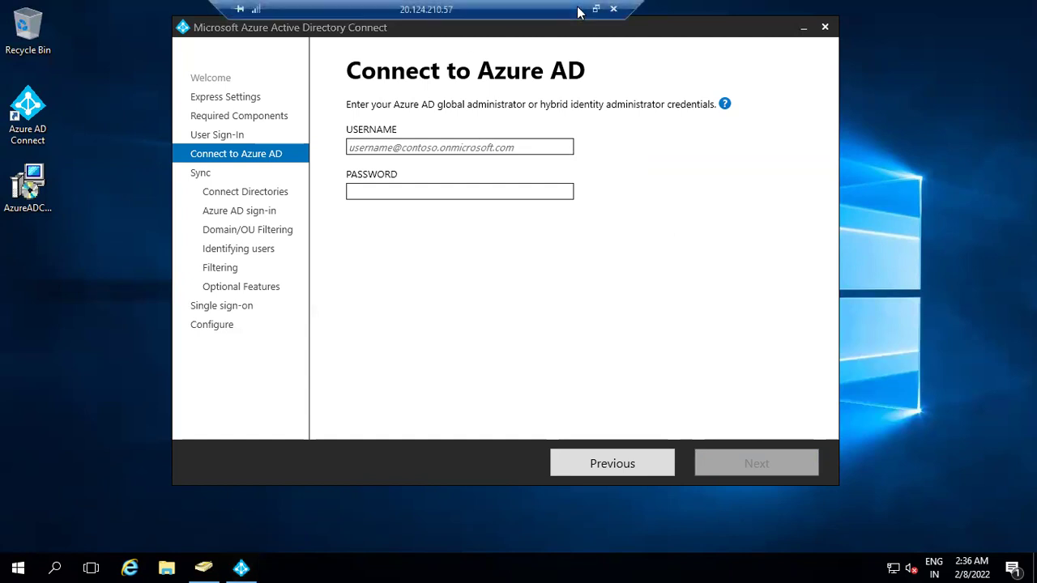
pyautogui.click(577, 9)
pyautogui.click(241, 567)
pyautogui.moveTo(616, 241); pyautogui.dragTo(327, 244)
pyautogui.hotkey('ctrl', 'c')
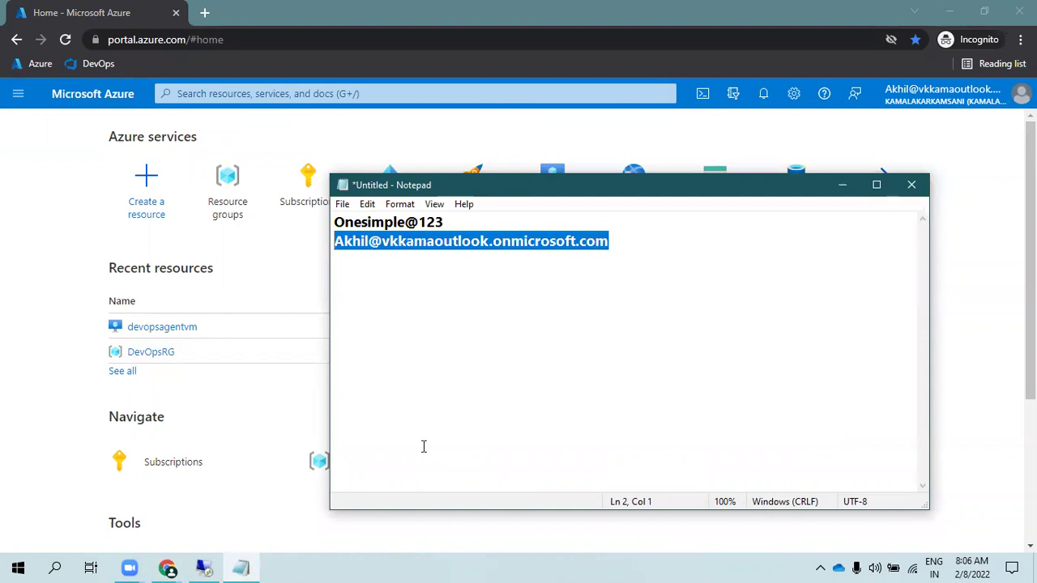
pyautogui.click(204, 568)
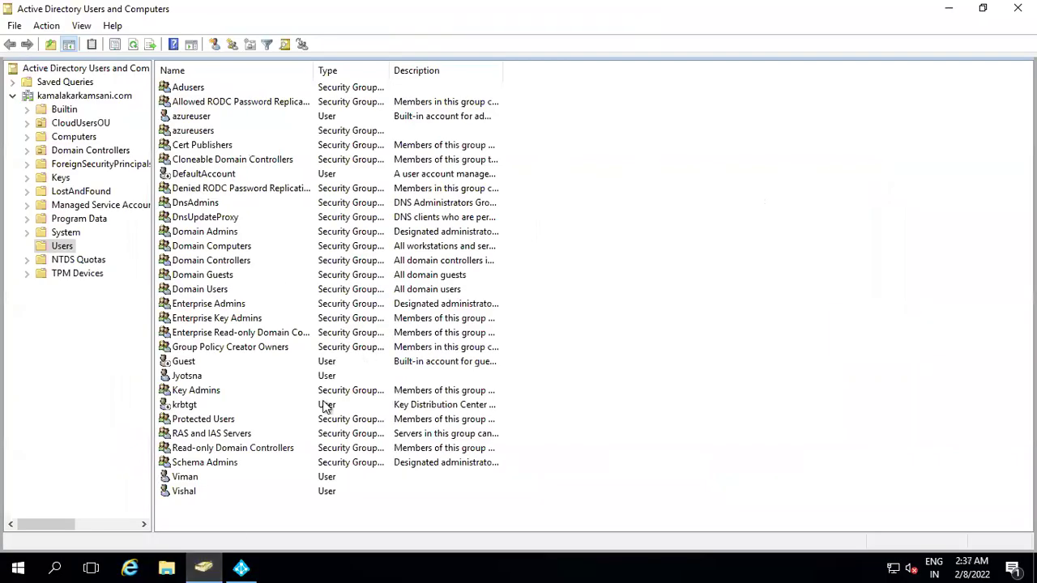
# - Paste the administrator username, enter the password and submit to sign in to Azure AD
pyautogui.click(241, 567)
pyautogui.click(414, 156)
pyautogui.hotkey('ctrl', 'v')
pyautogui.click(447, 192)
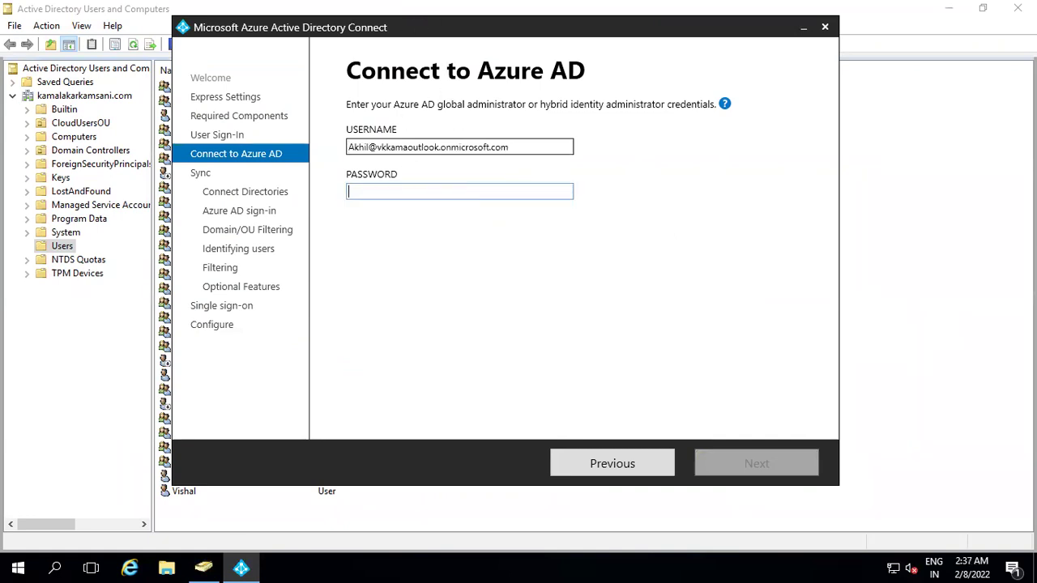
pyautogui.write('************')
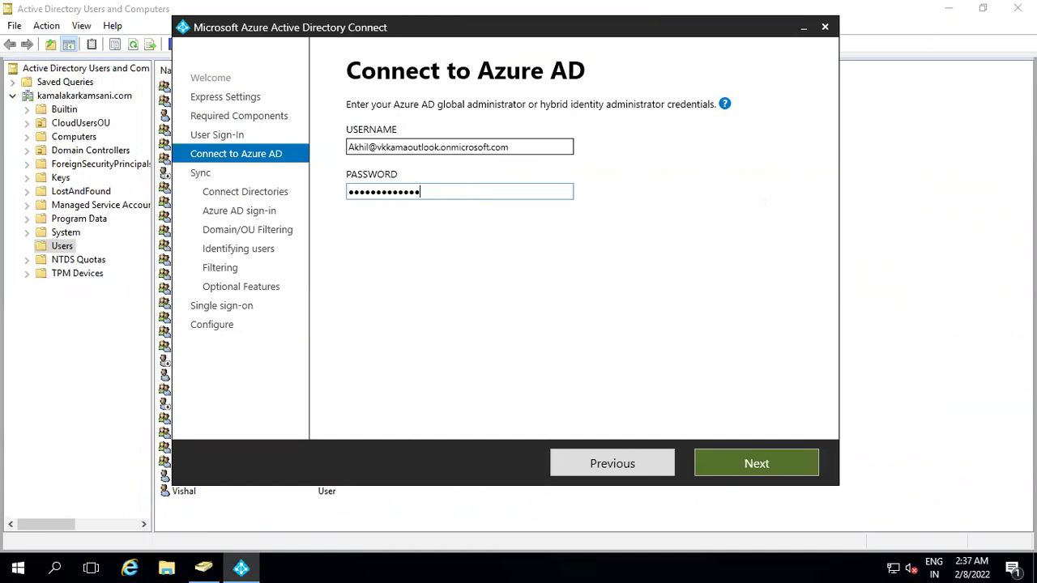
pyautogui.press('Return')
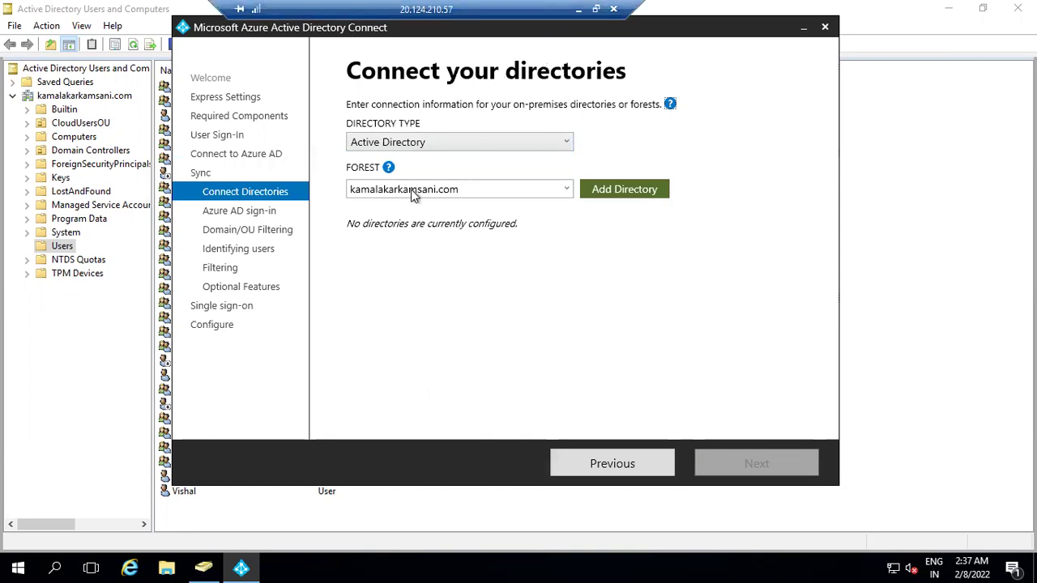
# - Add the kamalakarkamsani.com forest and copy the azureuser account's pre-Windows 2000 domain prefix
pyautogui.click(603, 189)
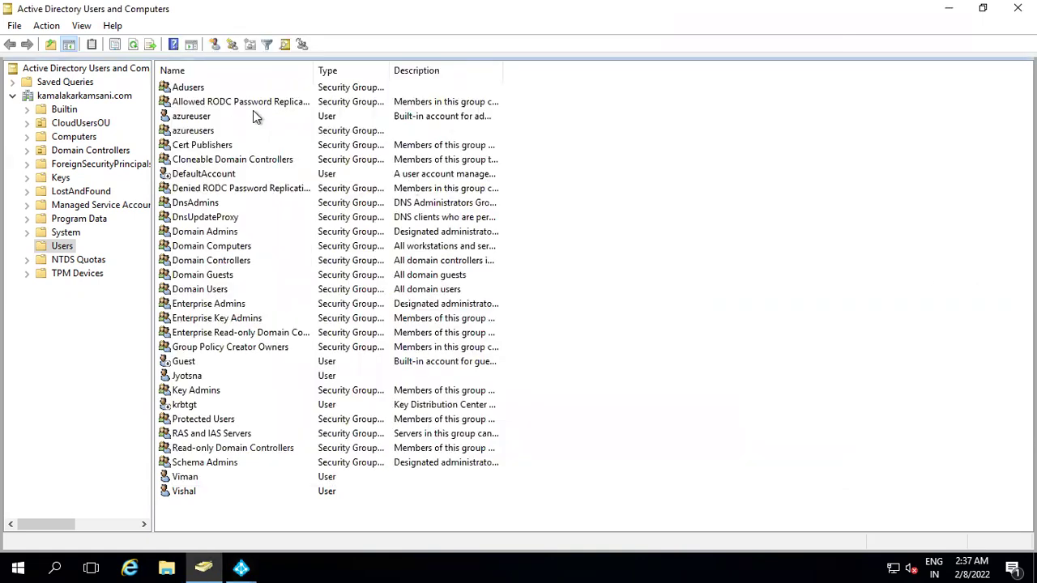
pyautogui.doubleClick(204, 118)
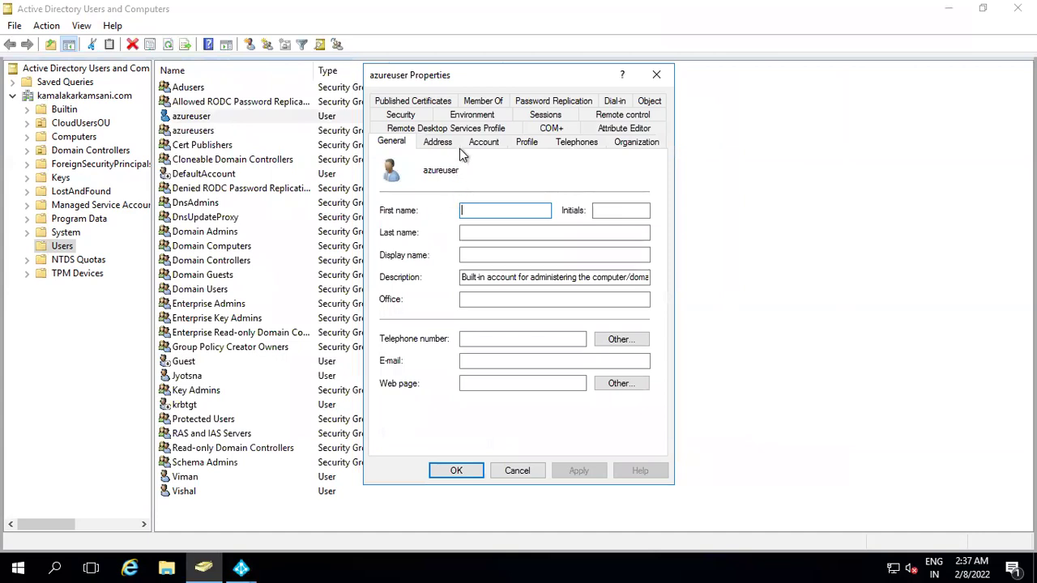
pyautogui.click(483, 141)
pyautogui.moveTo(475, 212); pyautogui.dragTo(312, 232)
pyautogui.hotkey('ctrl', 'c')
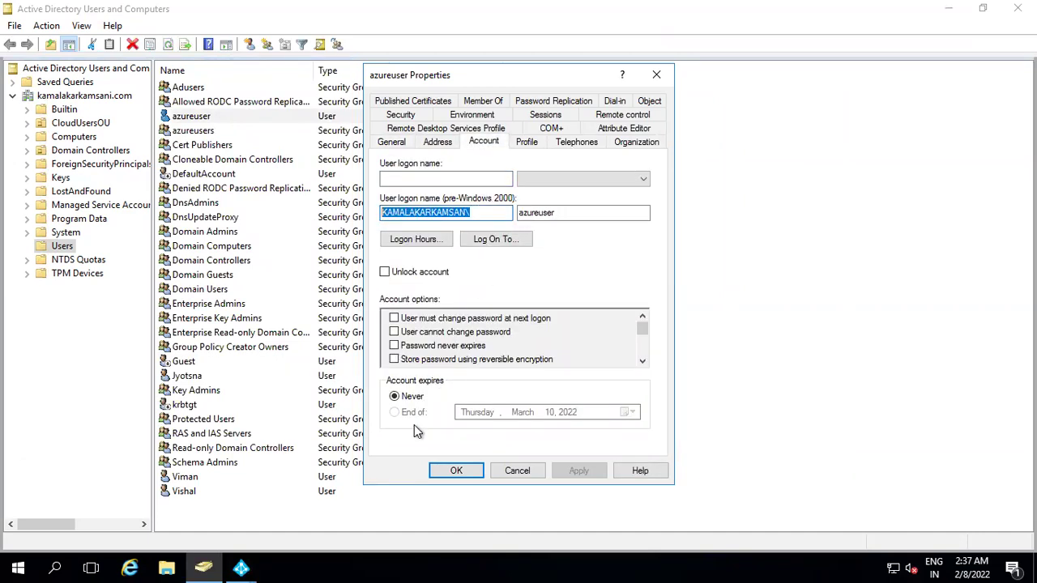
# - Choose Use existing AD account, enter the domain-prefixed azureuser credentials, confirm and continue
pyautogui.moveTo(247, 562)
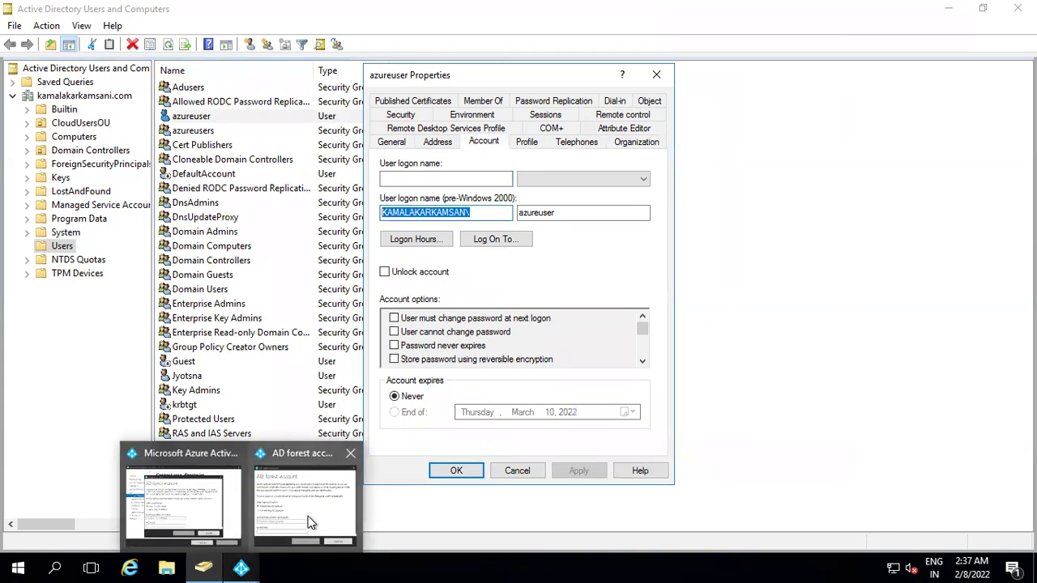
pyautogui.click(306, 499)
pyautogui.click(364, 325)
pyautogui.hotkey('ctrl', 'v')
pyautogui.click(358, 275)
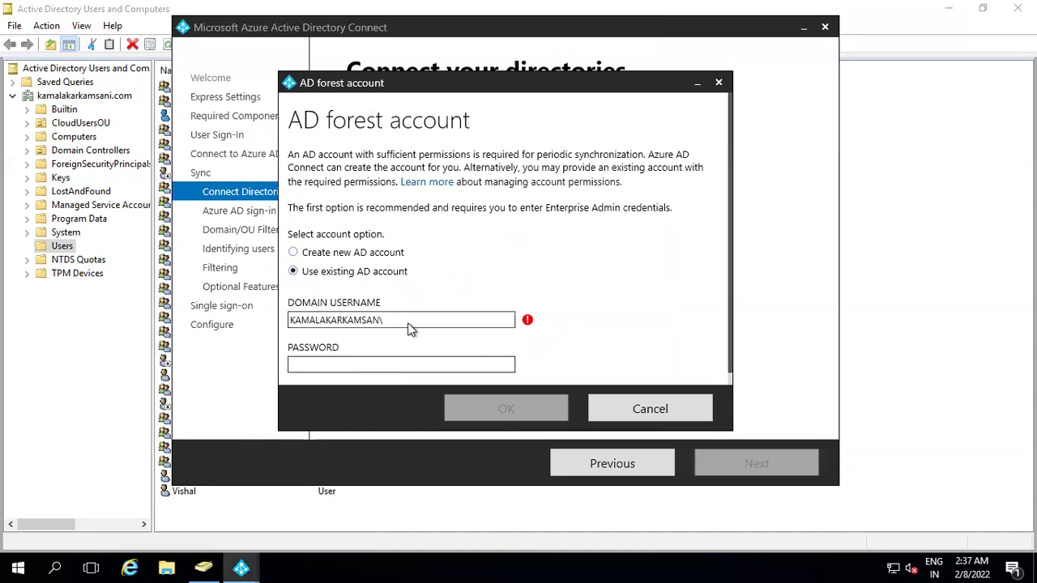
pyautogui.write('azureuser')
pyautogui.press('Tab')
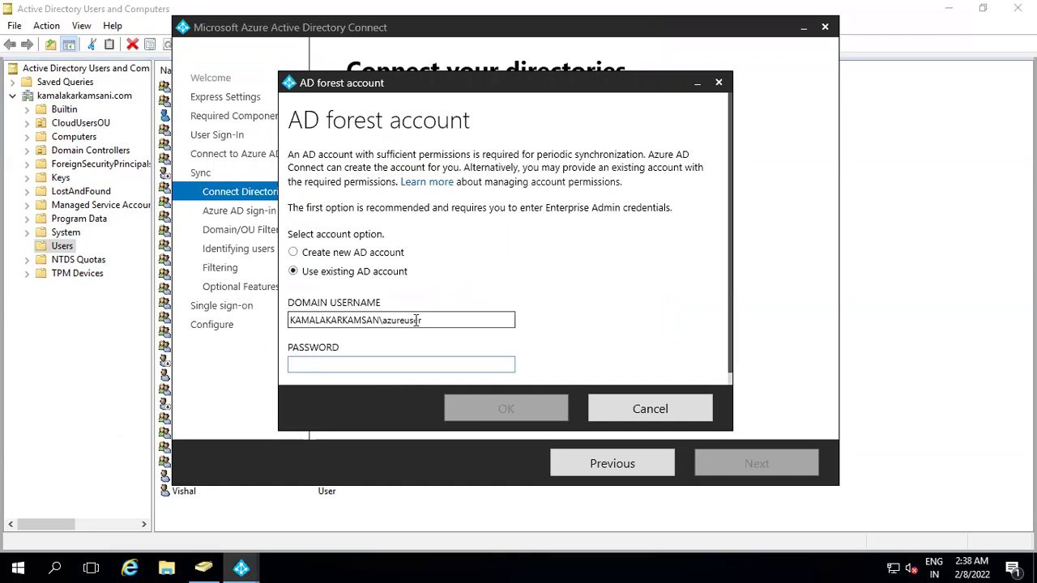
pyautogui.write('••')
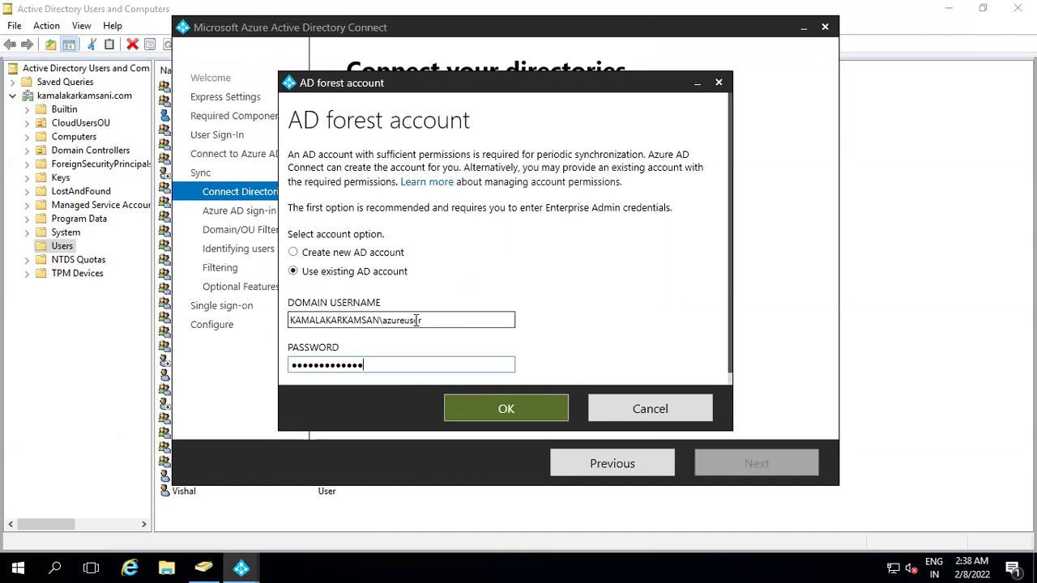
pyautogui.press('Return')
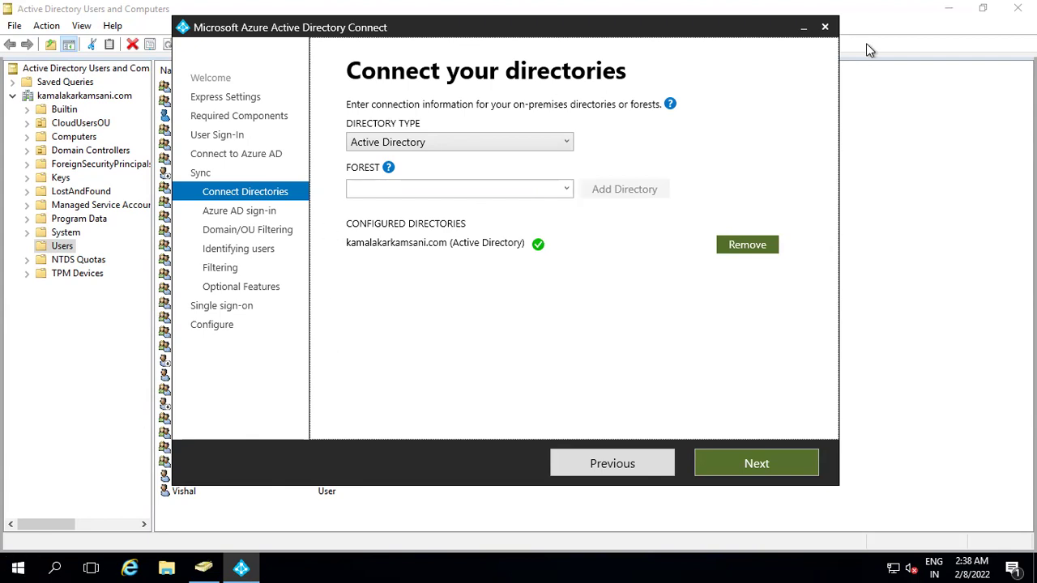
pyautogui.click(762, 463)
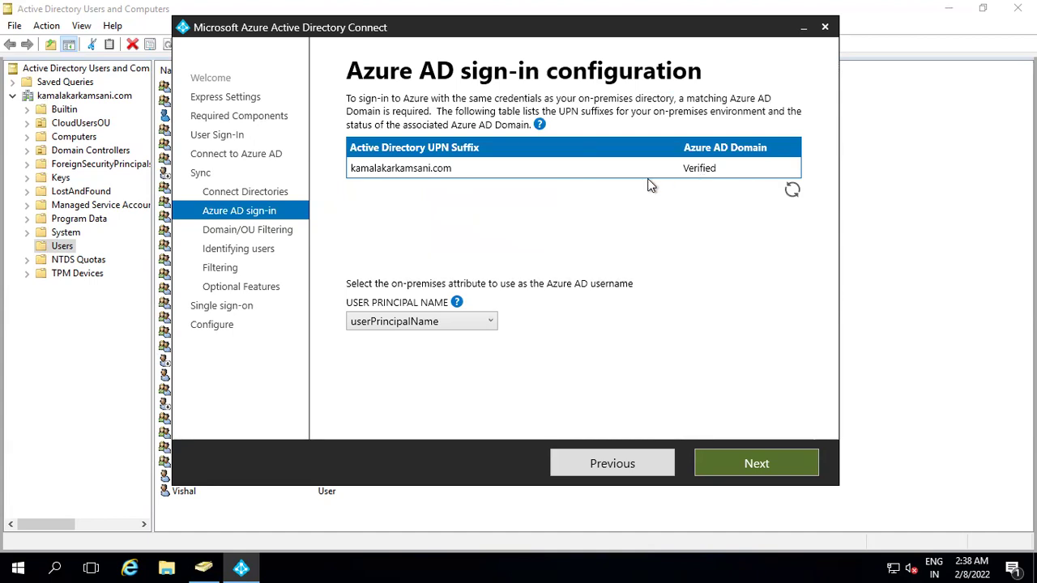
# - Try selective filtering with only CloudUsersOU, then settle on 'Sync all domains and OUs' and continue
pyautogui.click(750, 469)
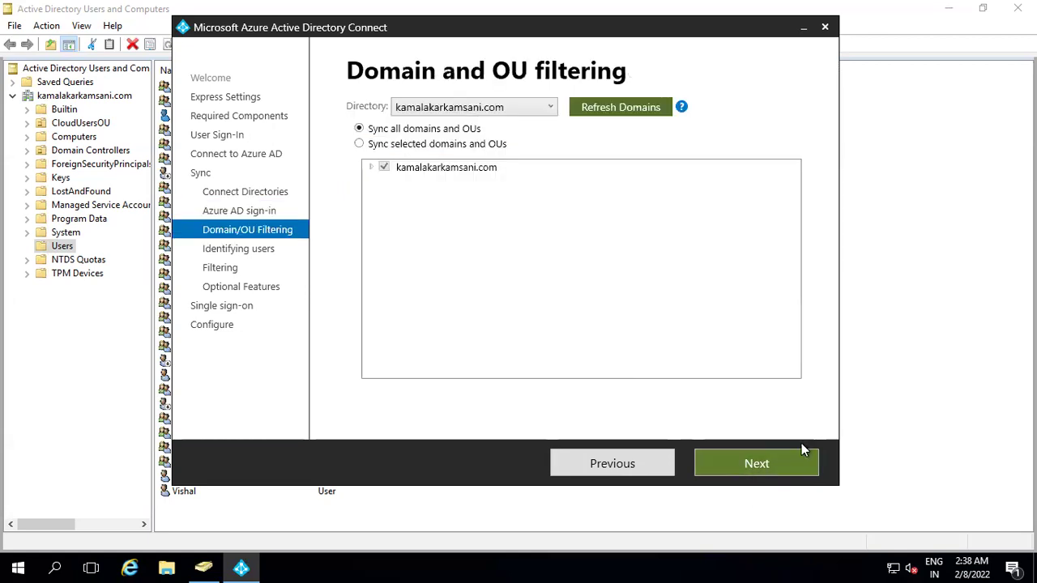
pyautogui.click(359, 146)
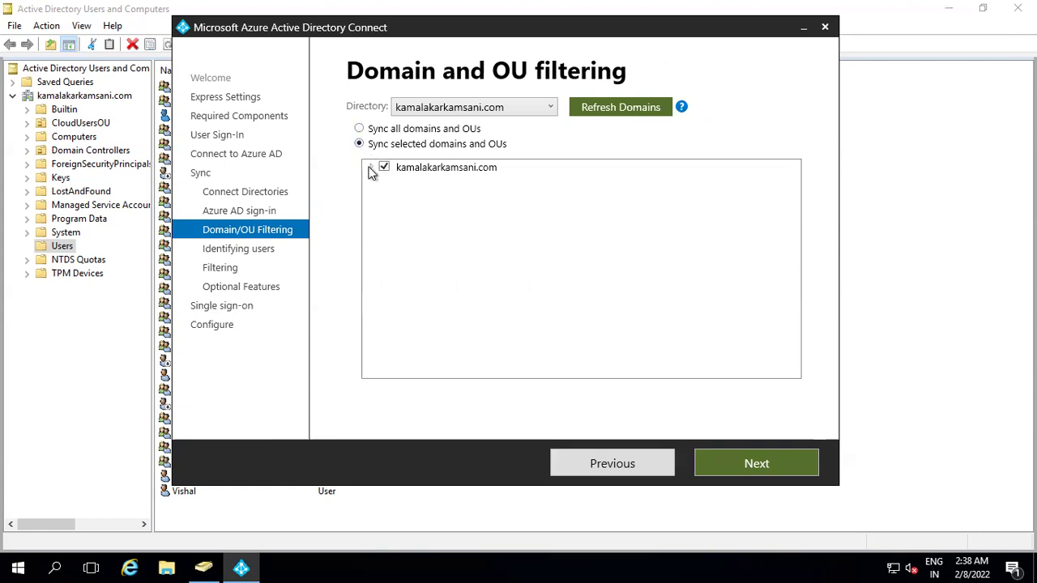
pyautogui.click(371, 167)
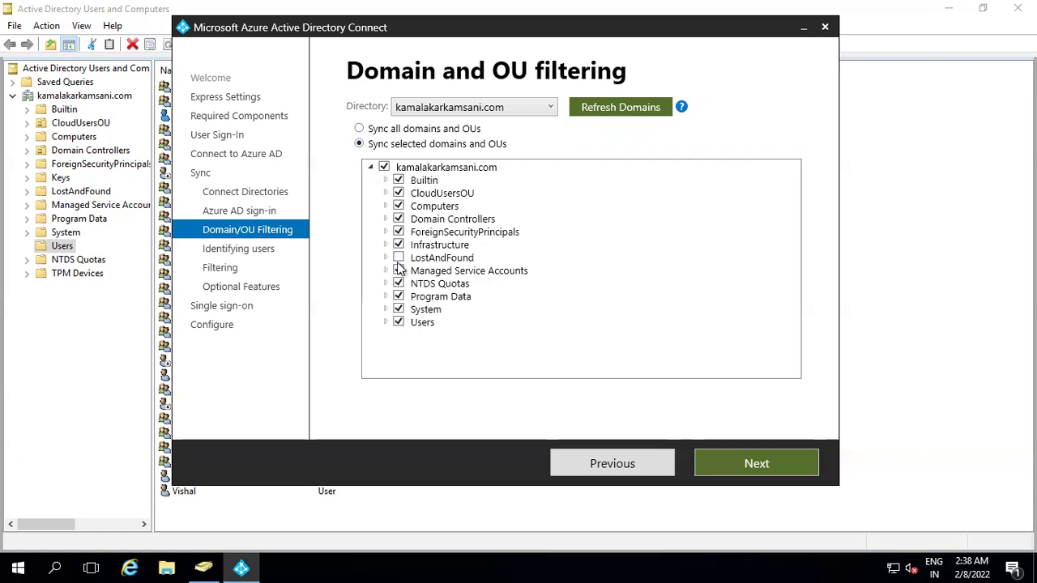
pyautogui.click(384, 167)
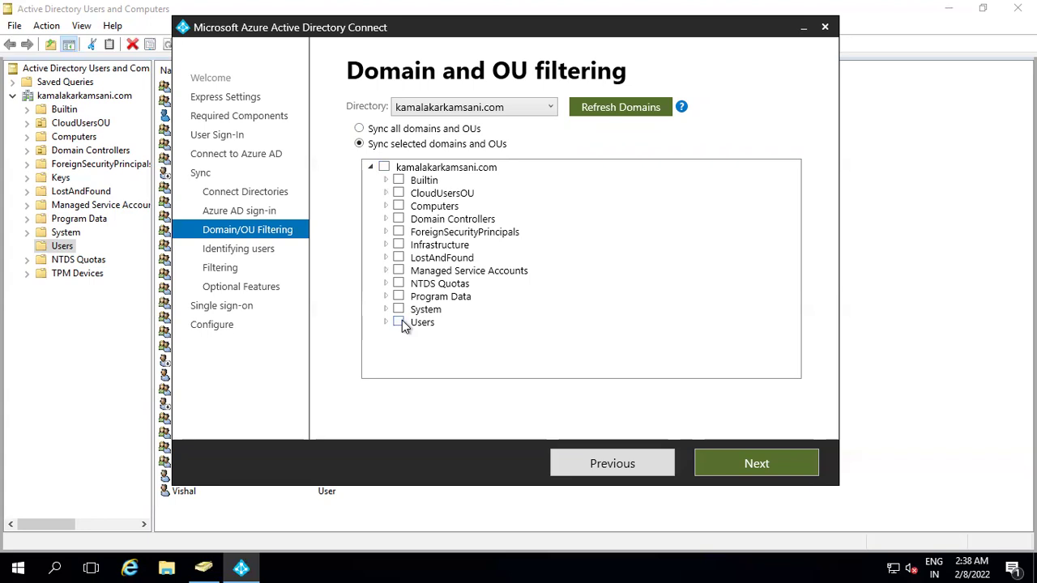
pyautogui.click(398, 194)
pyautogui.click(361, 129)
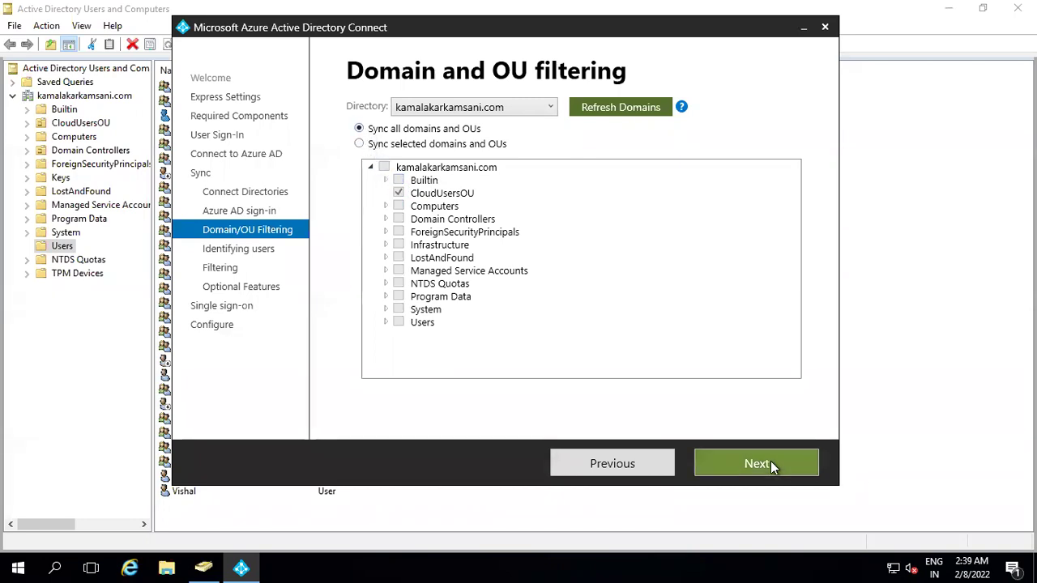
pyautogui.click(770, 464)
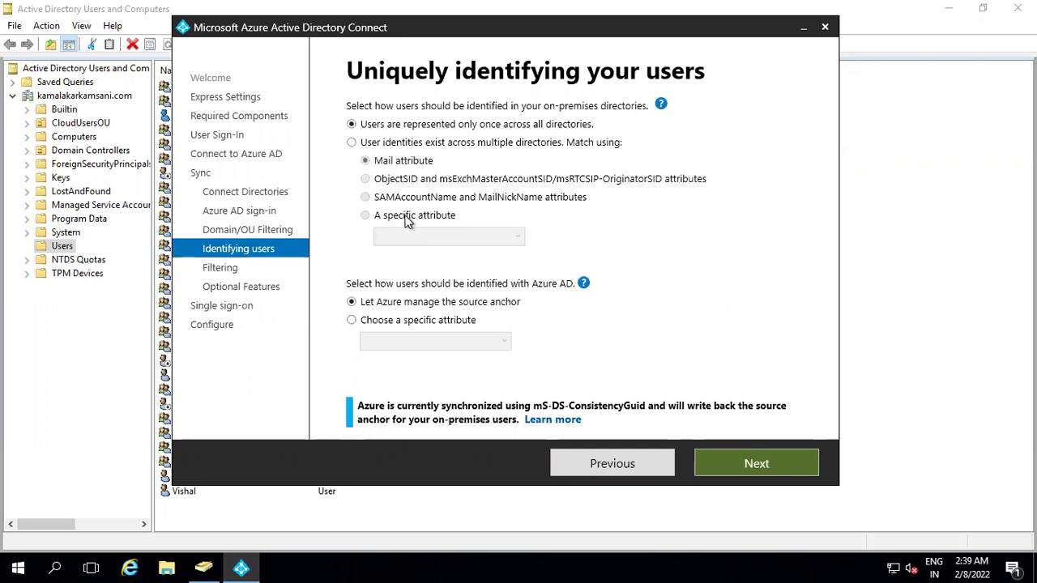
# - Browse the attribute-matching options, then revert to 'Users are represented only once' and continue
pyautogui.click(360, 143)
pyautogui.click(405, 215)
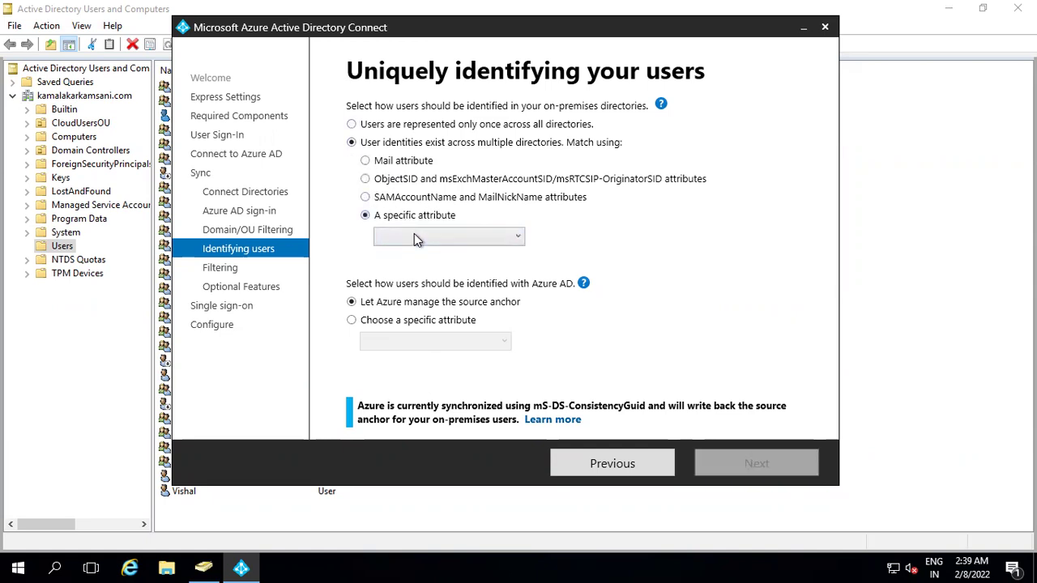
pyautogui.click(414, 235)
pyautogui.press('i')
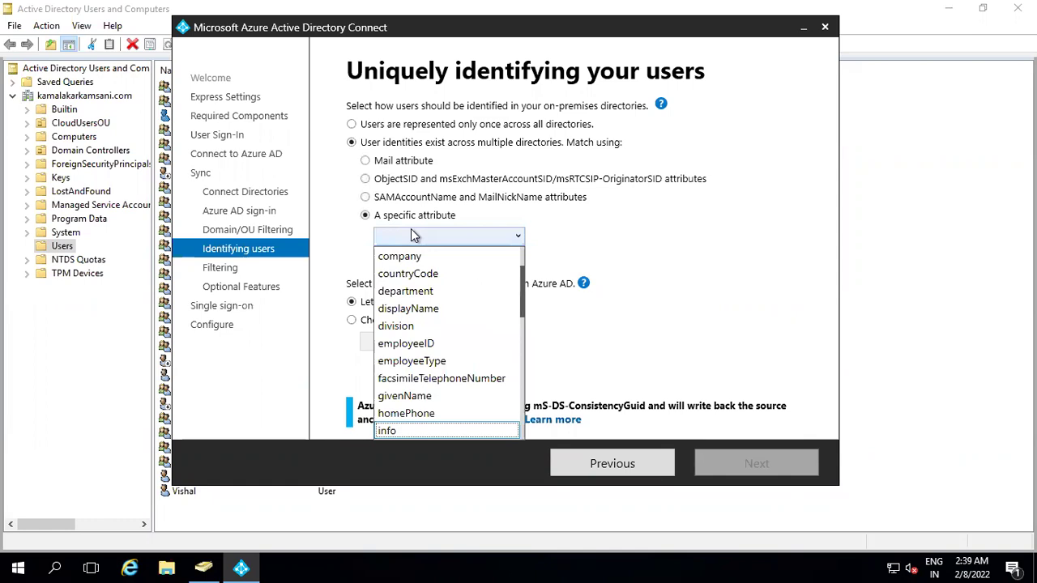
pyautogui.press('o')
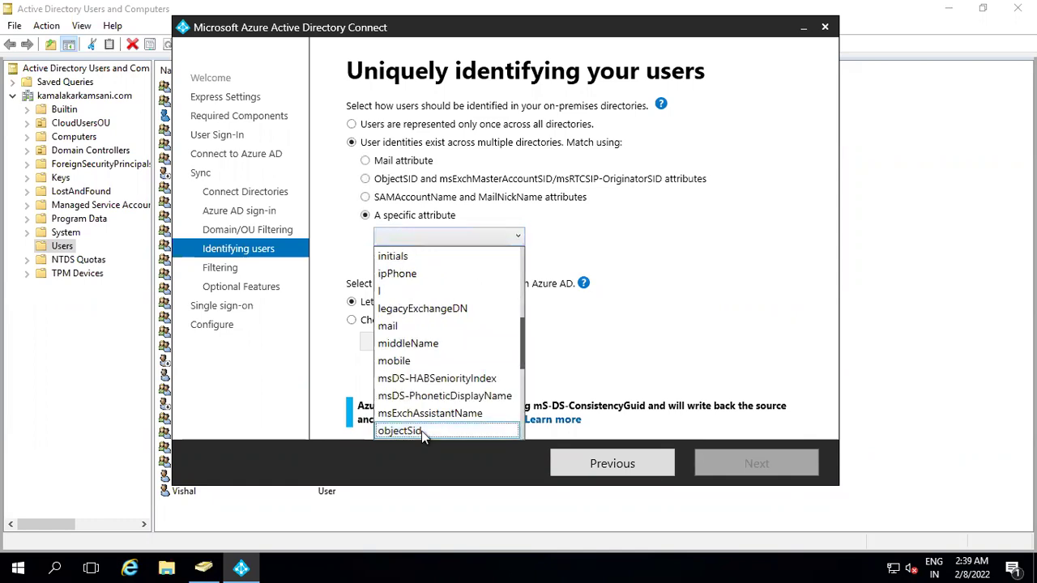
pyautogui.click(350, 126)
pyautogui.click(350, 125)
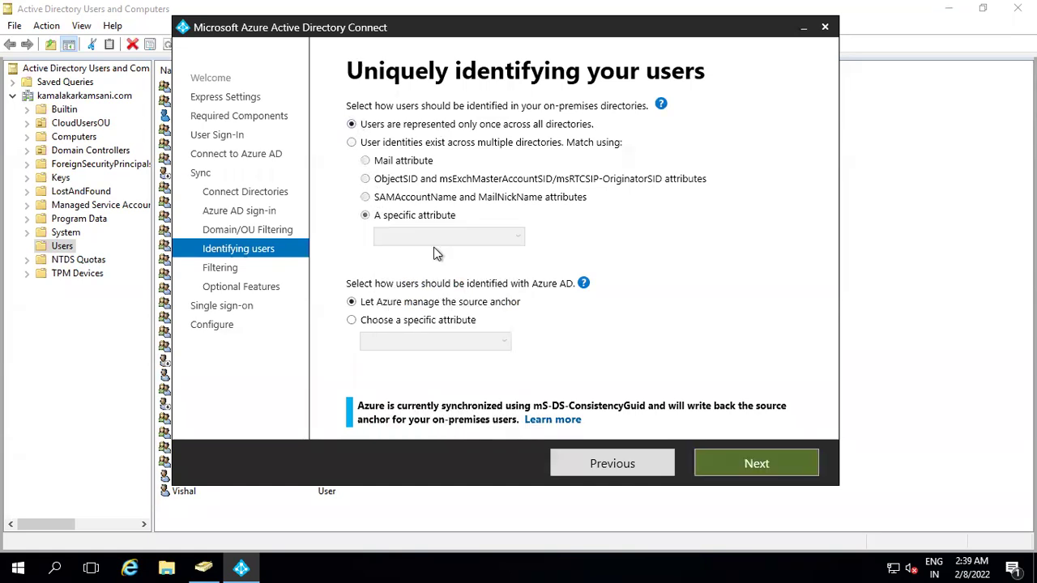
pyautogui.click(744, 463)
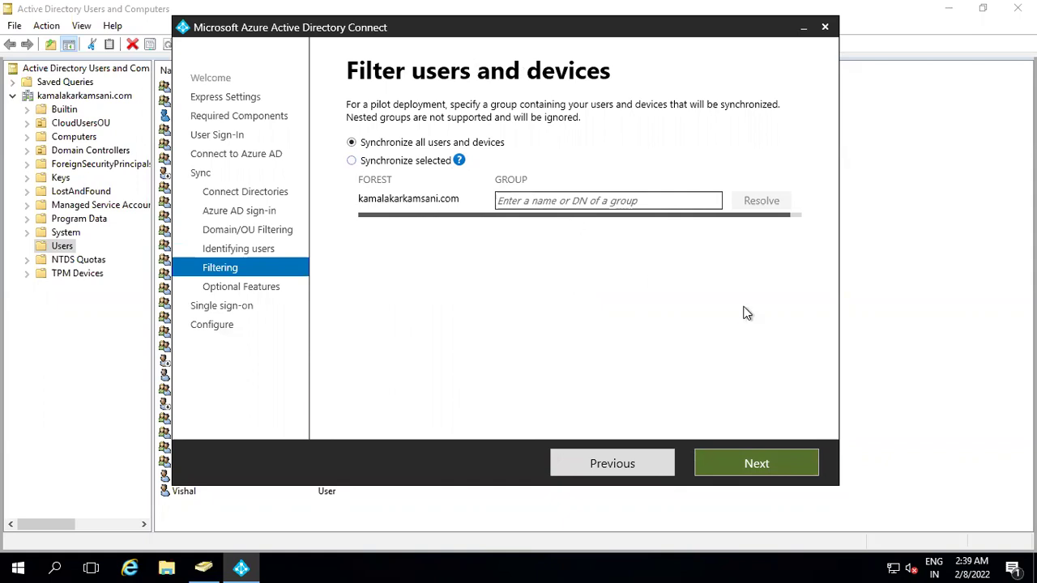
# - Sync all users and devices, leave Group writeback off, and enable Password writeback
pyautogui.click(743, 462)
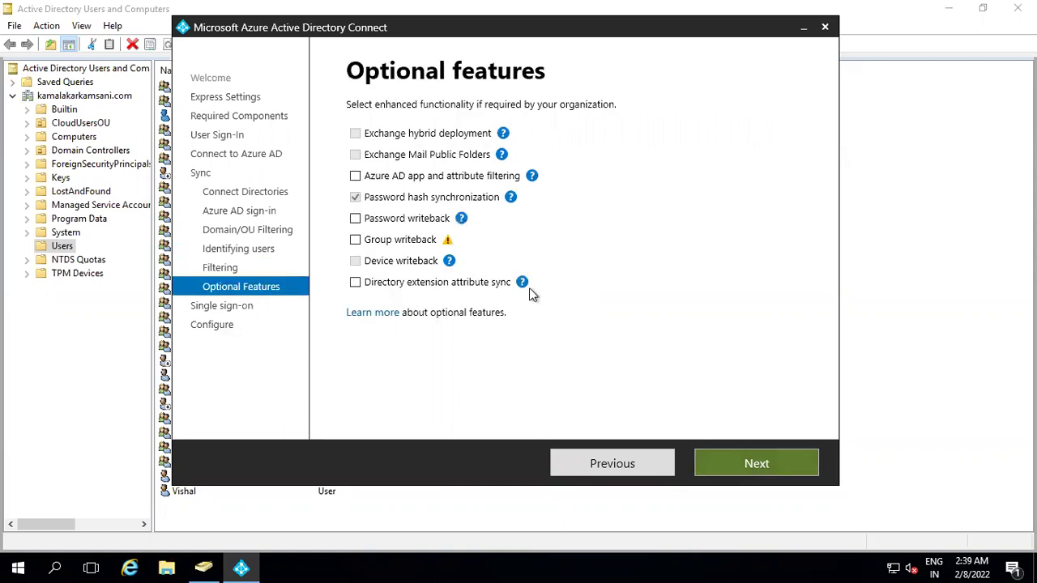
pyautogui.click(355, 241)
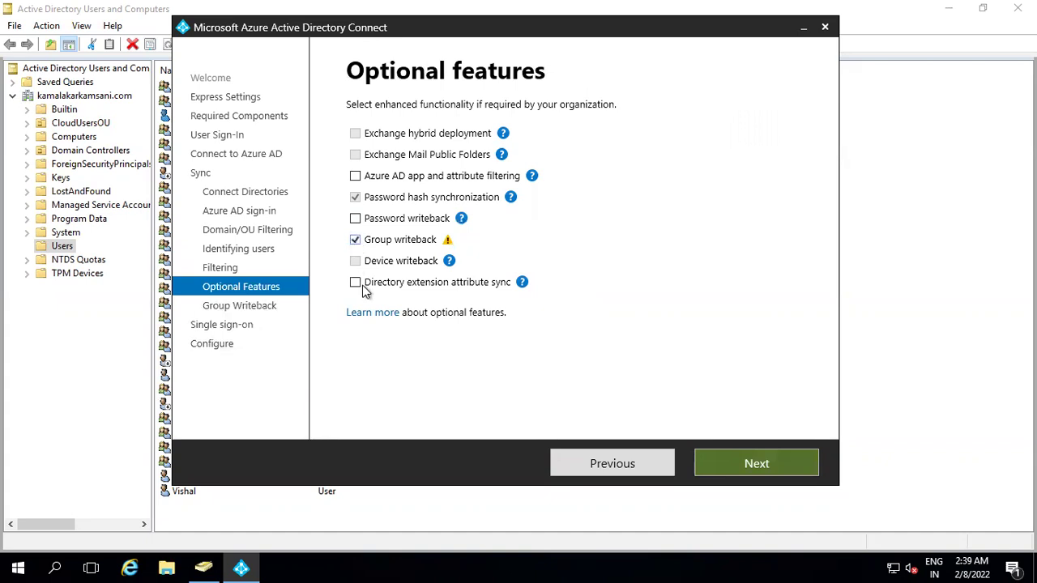
pyautogui.click(355, 240)
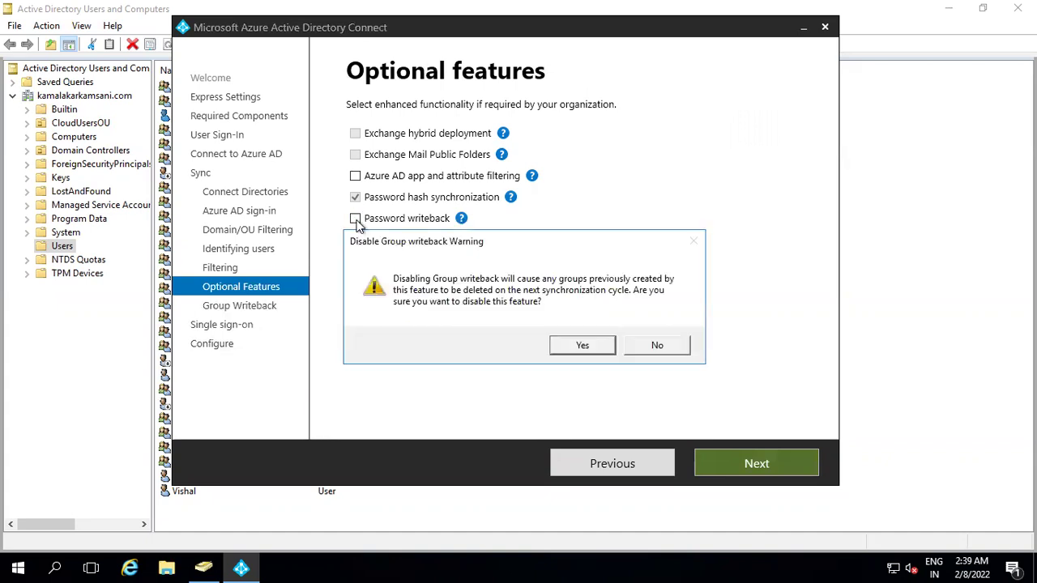
pyautogui.click(580, 346)
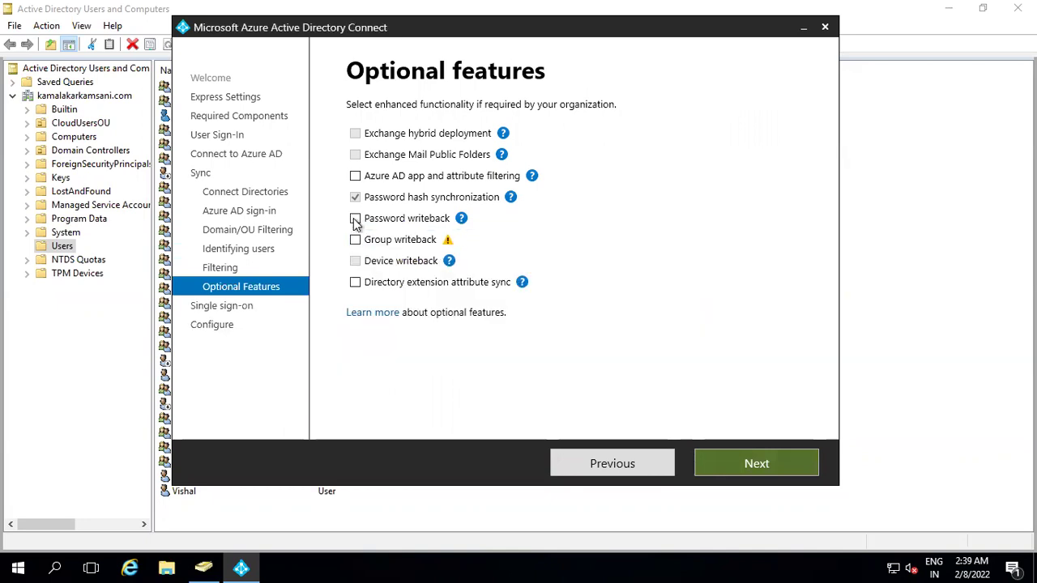
pyautogui.click(355, 219)
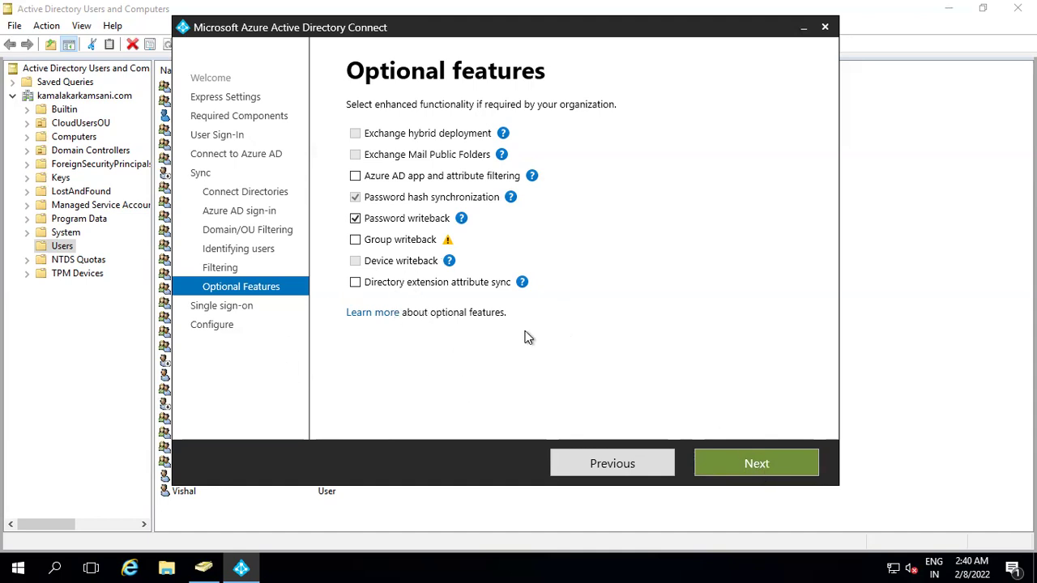
pyautogui.press('Return')
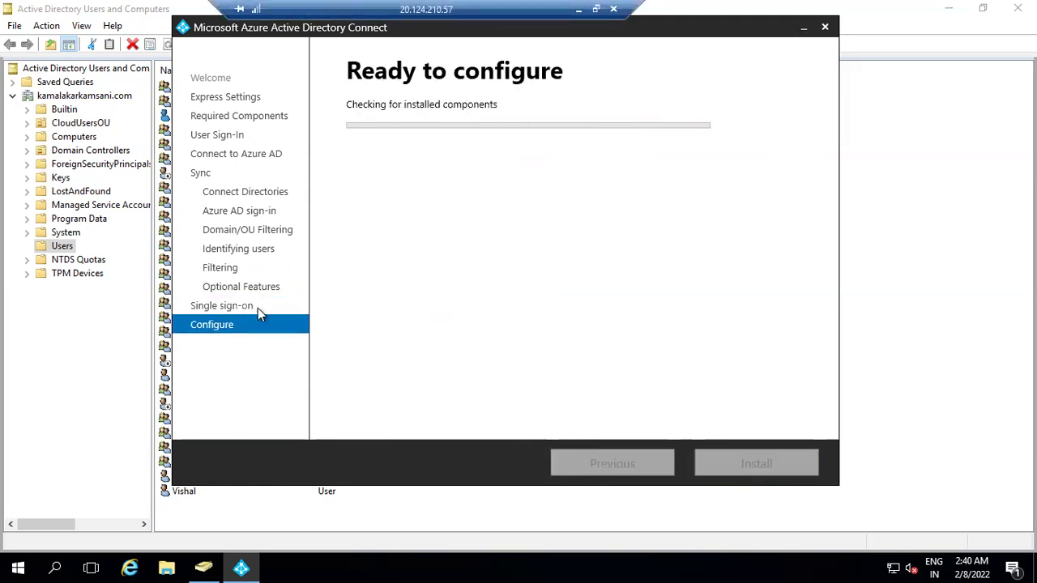
# - Enter the domain administrator's user name and password as forest credentials for single sign-on
pyautogui.click(585, 457)
pyautogui.click(734, 141)
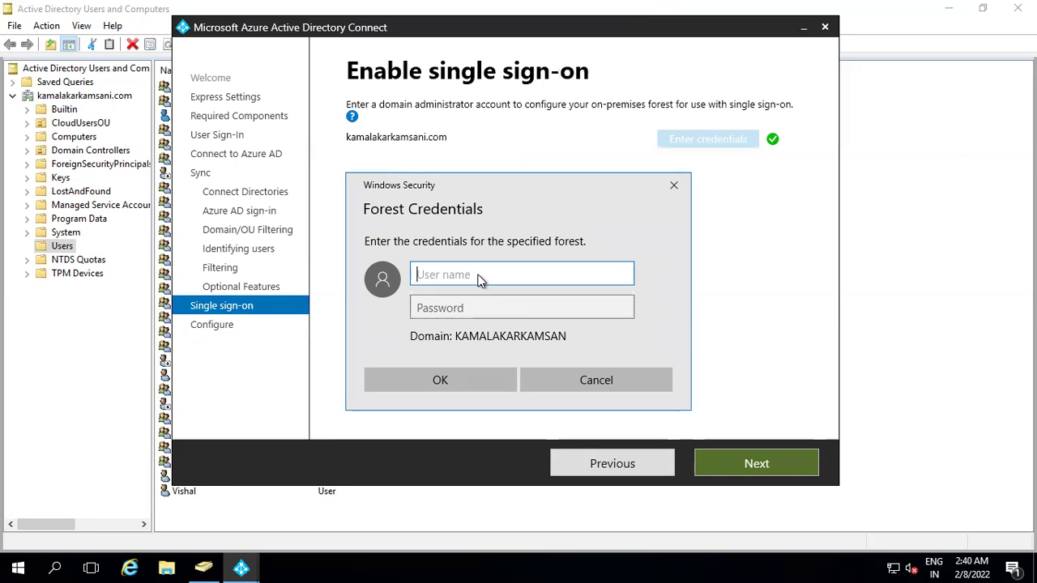
pyautogui.write('vishal')
pyautogui.click(488, 310)
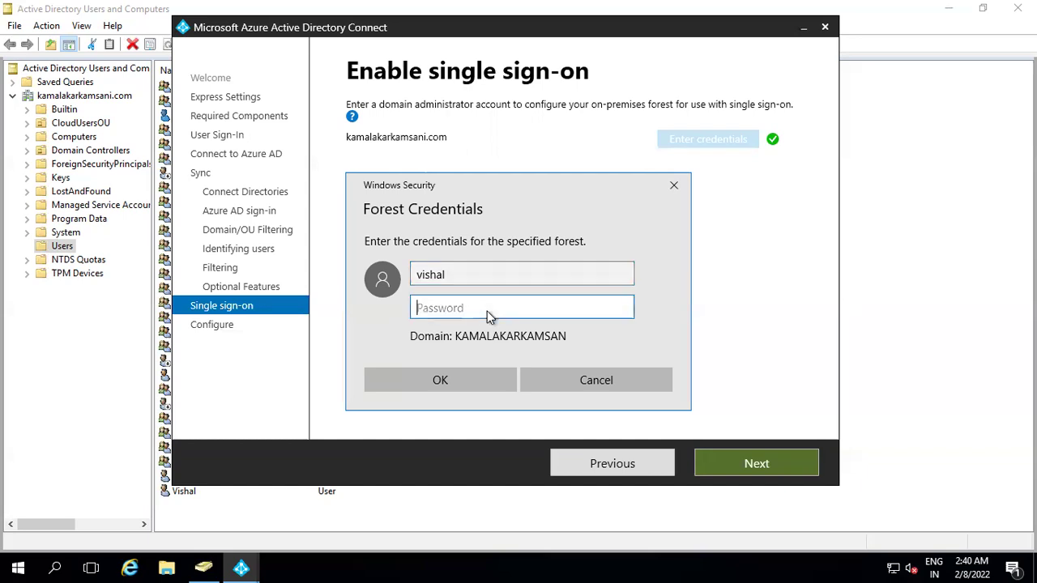
pyautogui.write('••••••••••')
pyautogui.press('Return')
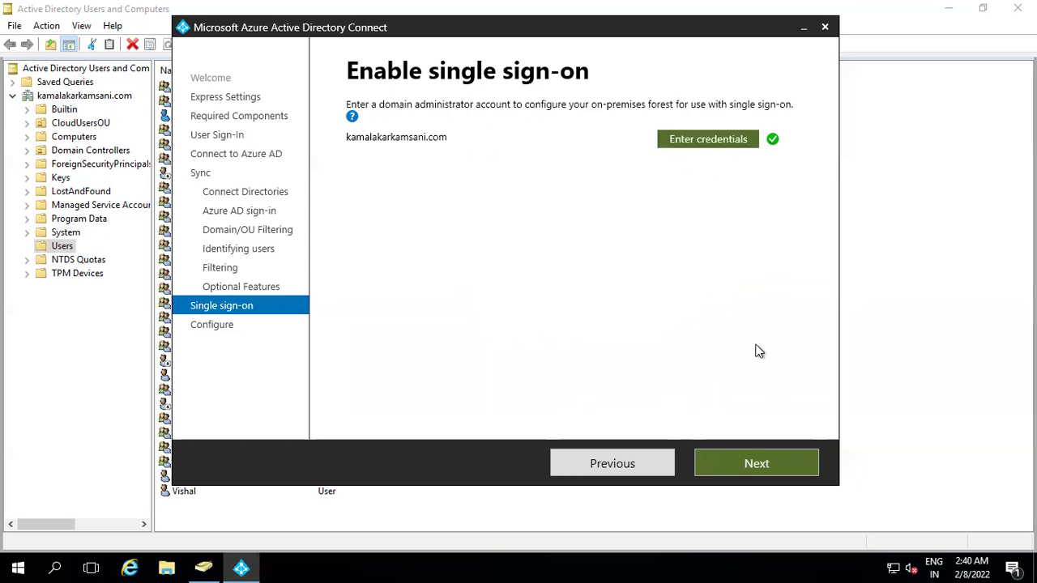
pyautogui.click(757, 462)
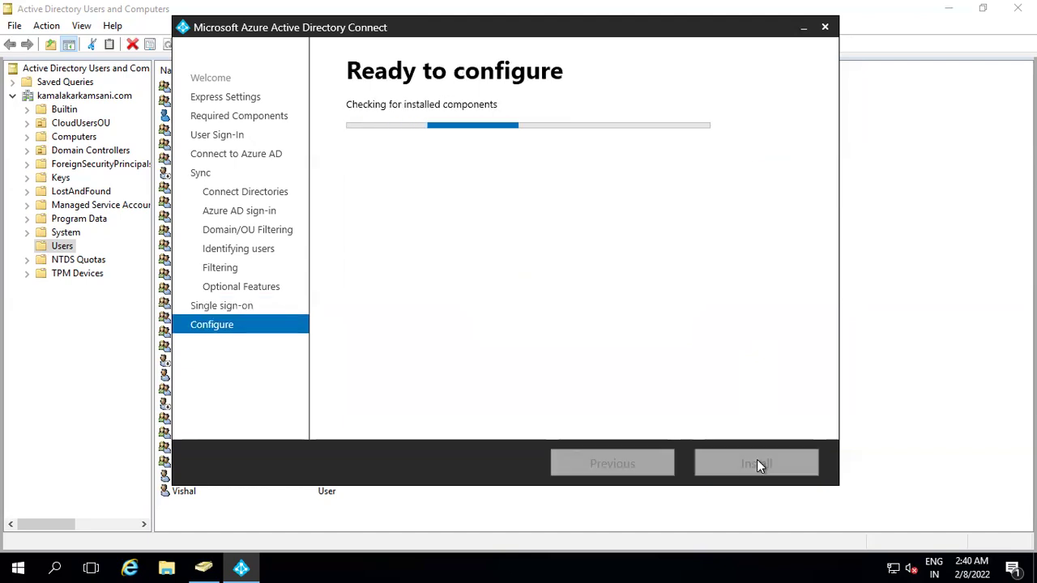
# - Click Install and wait while single sign-on and Azure AD Sync are configured
pyautogui.click(757, 463)
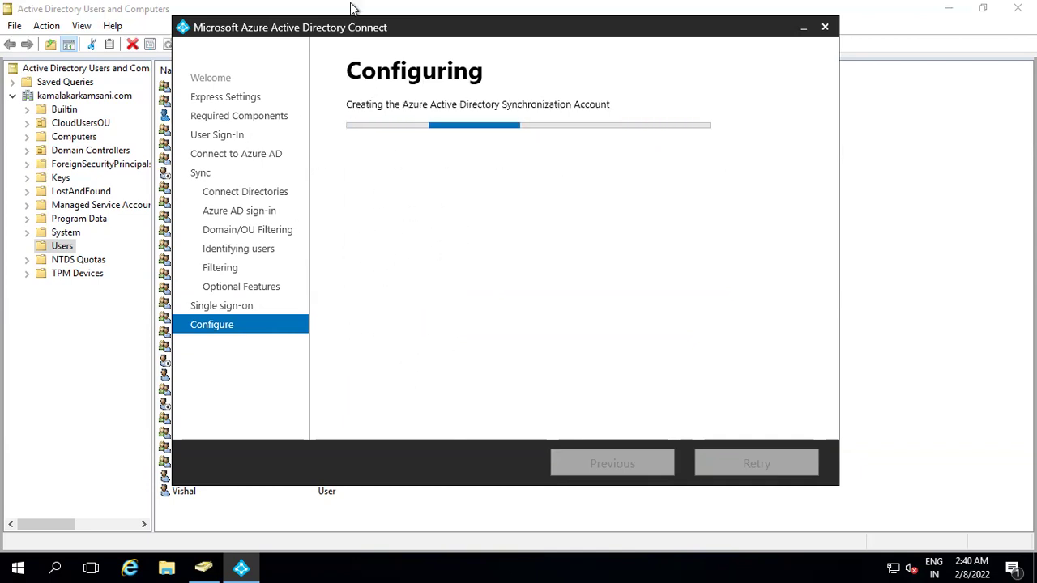
pyautogui.moveTo(608, 8)
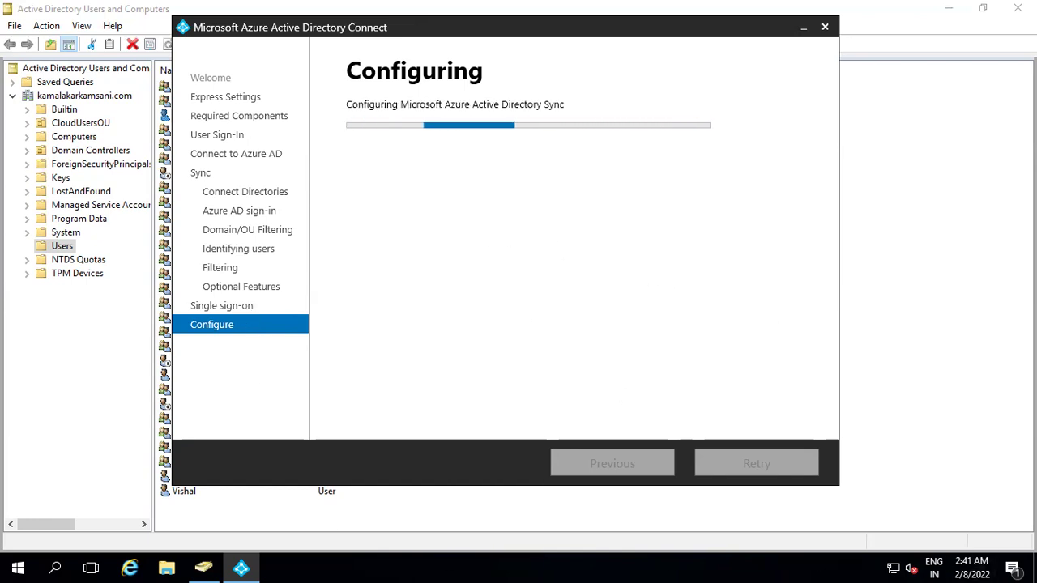
pyautogui.moveTo(511, 8)
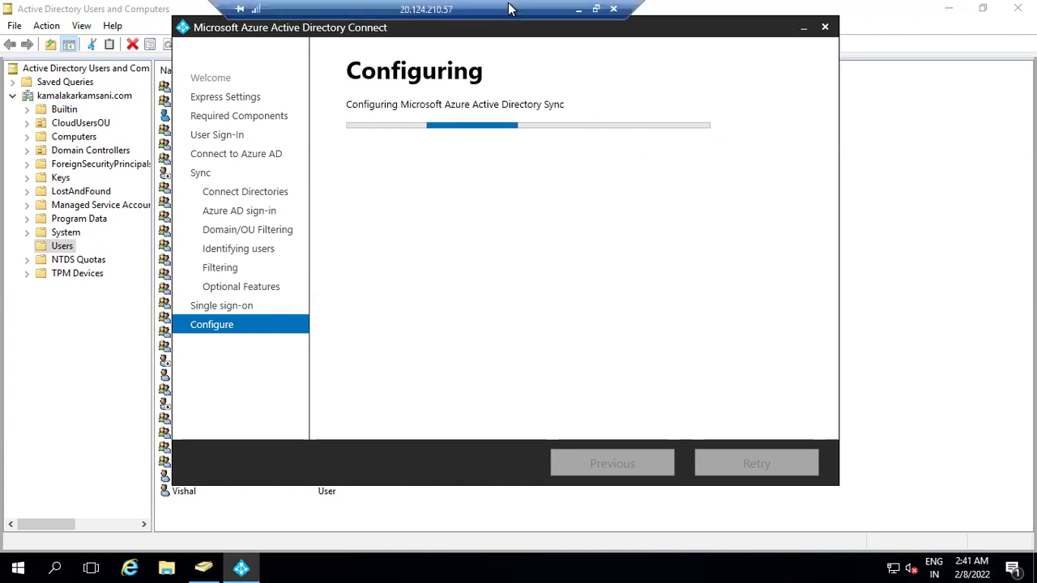
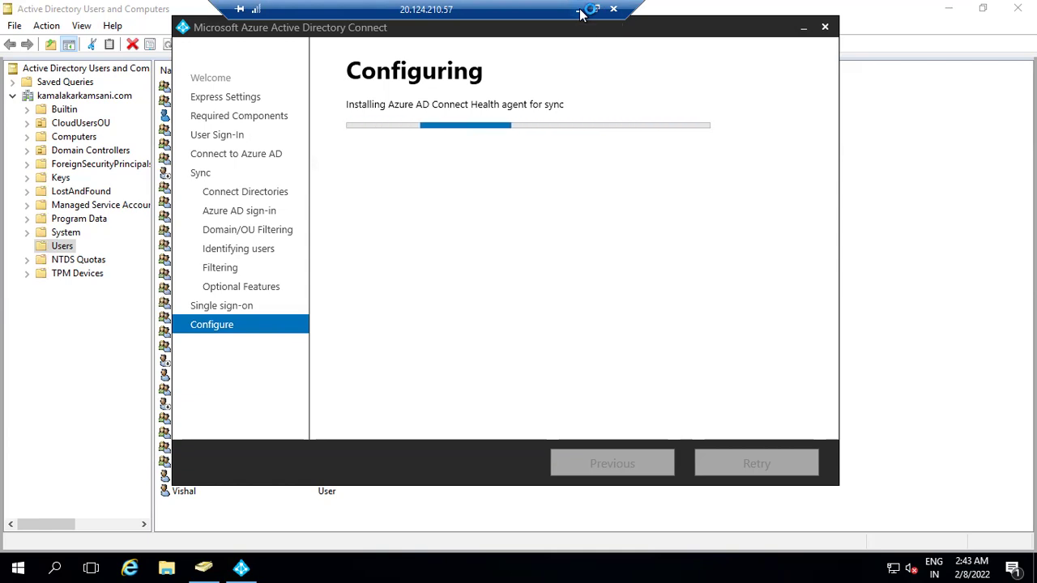
# - Minimize the remote desktop session while Azure AD Connect keeps installing in the background
pyautogui.click(580, 12)
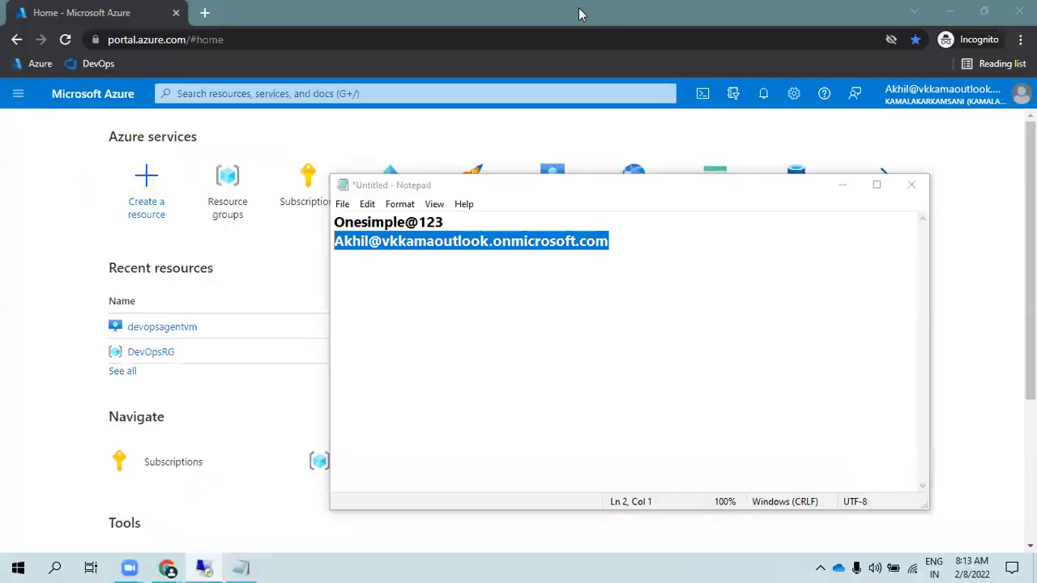
# - Open the tenant's Azure Active Directory user list and refresh it
pyautogui.click(92, 253)
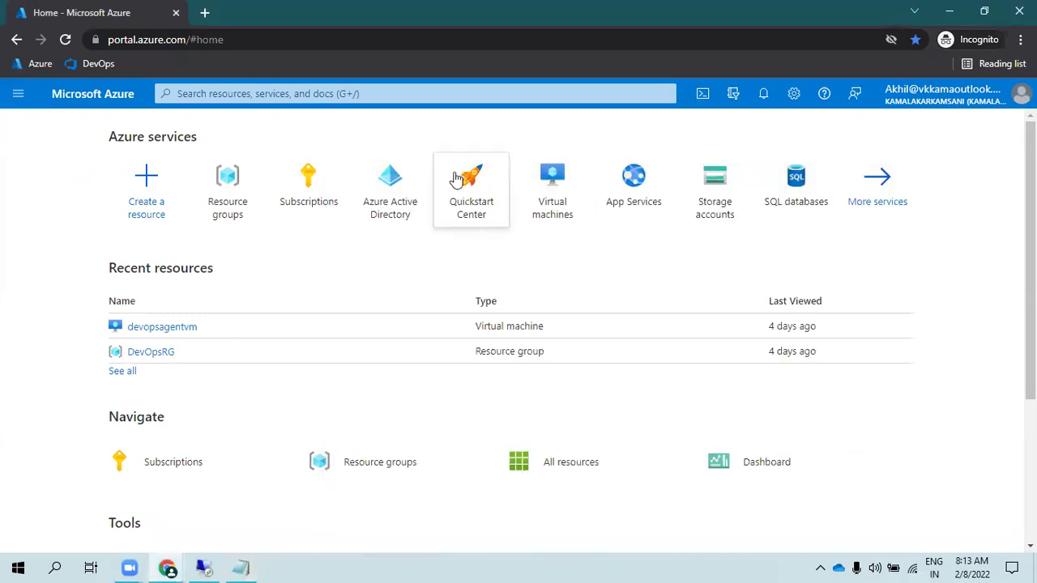
pyautogui.click(376, 181)
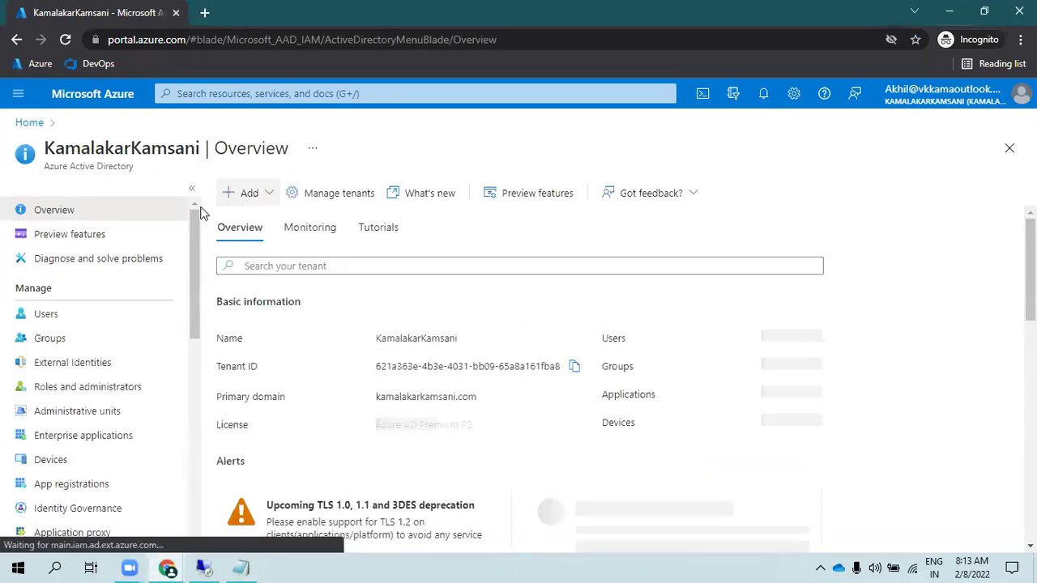
pyautogui.click(76, 321)
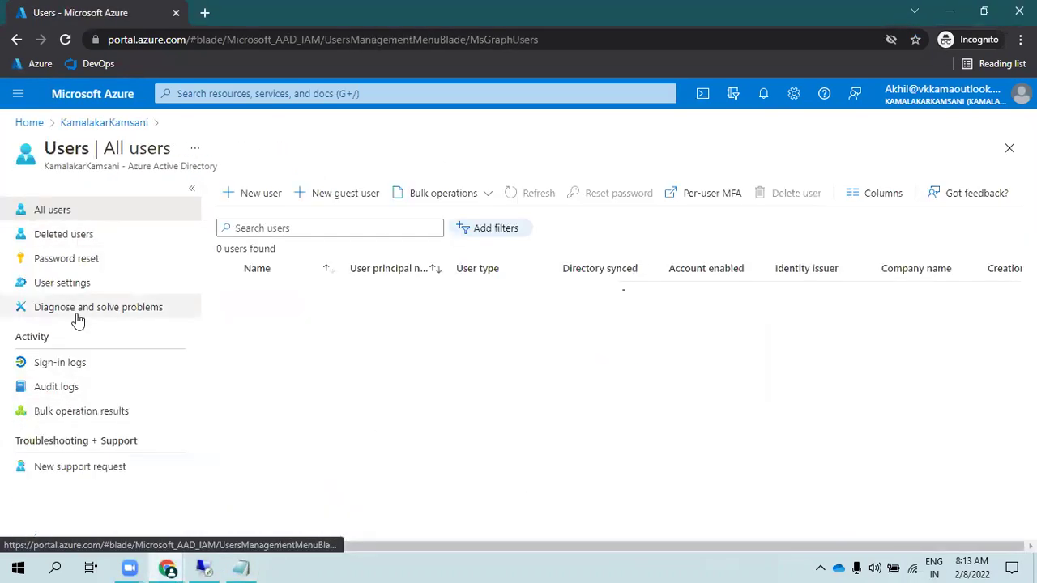
pyautogui.scroll(-2, 397, 369)
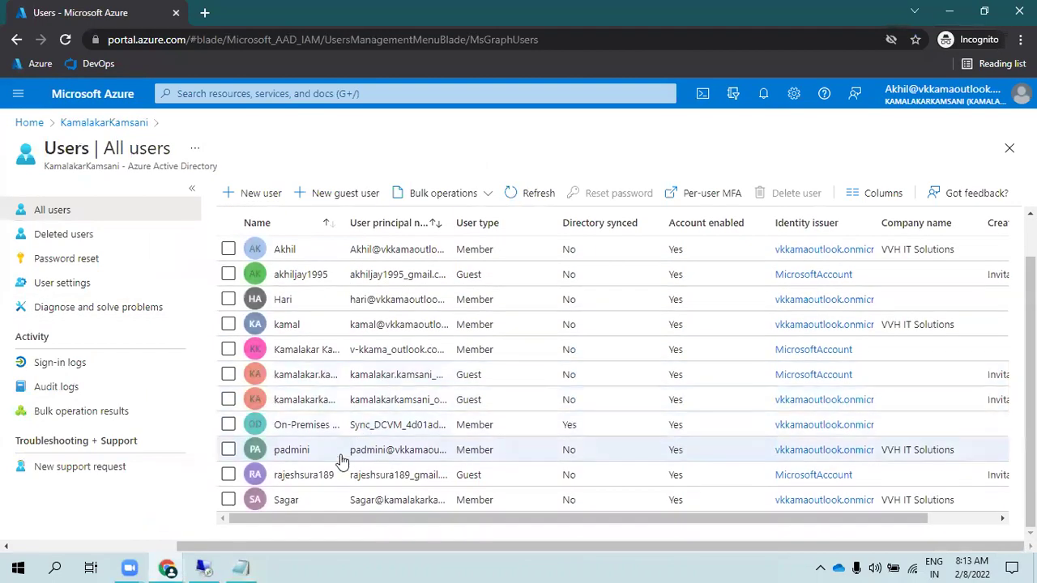
pyautogui.click(531, 202)
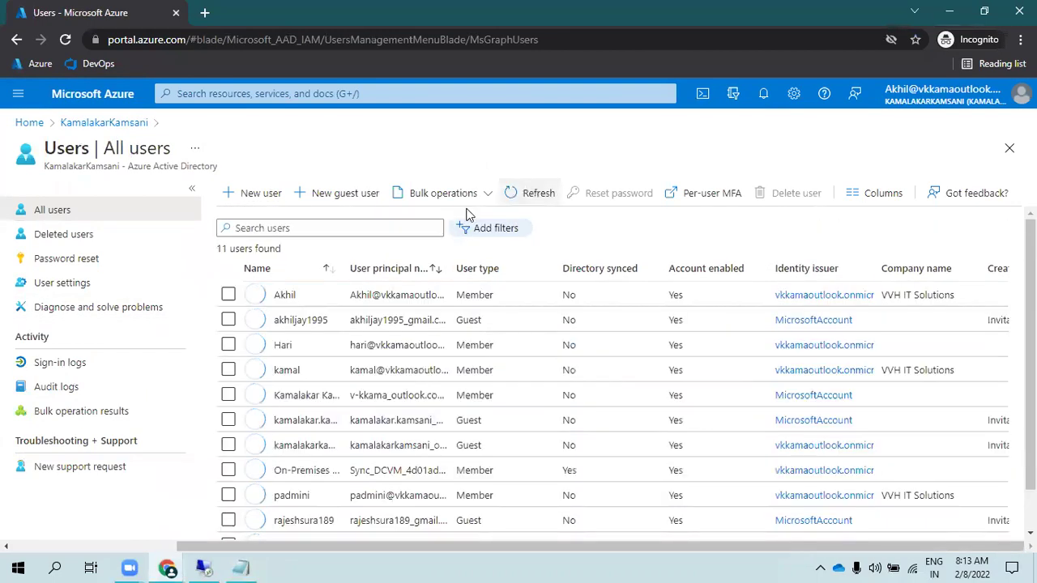
# - Inspect the On-Premises Directory Synchronization Service Account profile, then return to the remote server
pyautogui.click(306, 470)
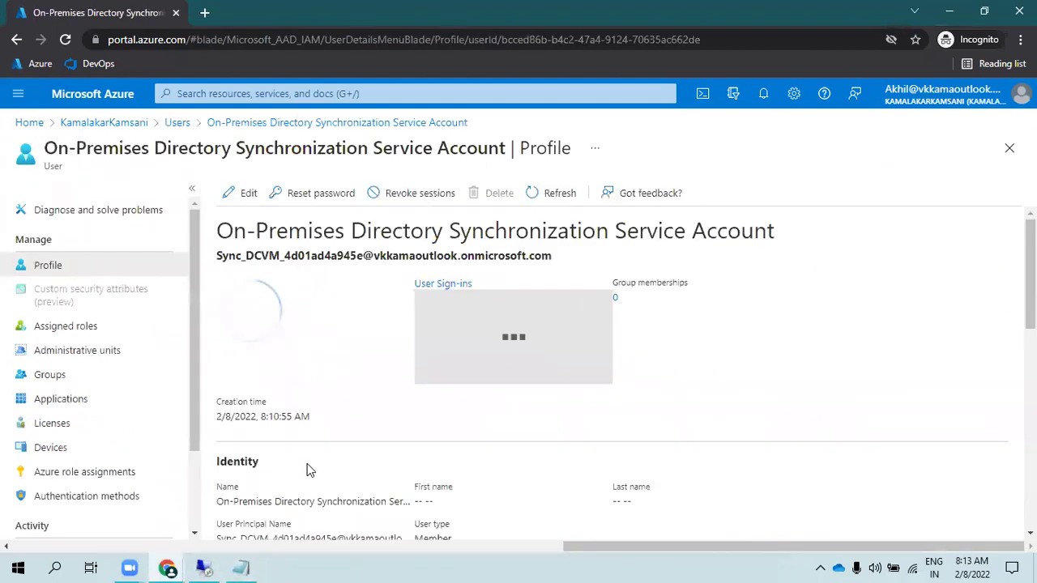
pyautogui.scroll(-3, 306, 471)
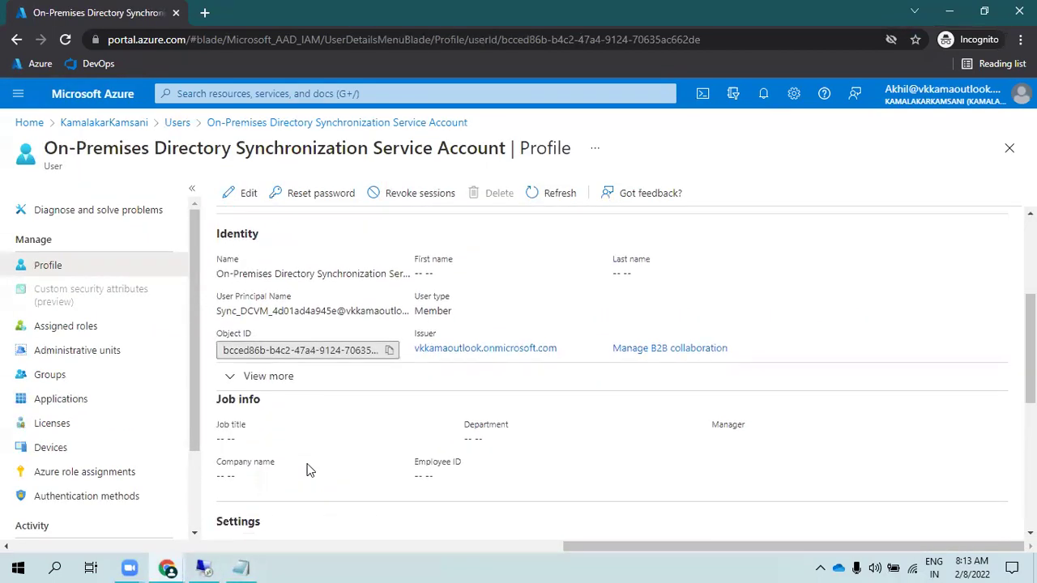
pyautogui.scroll(-3, 306, 470)
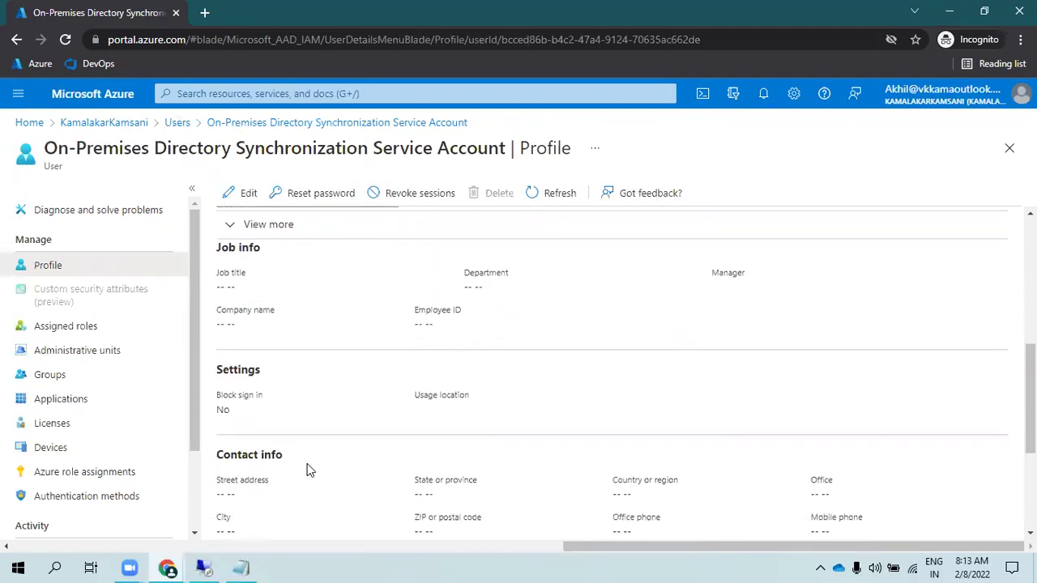
pyautogui.click(214, 564)
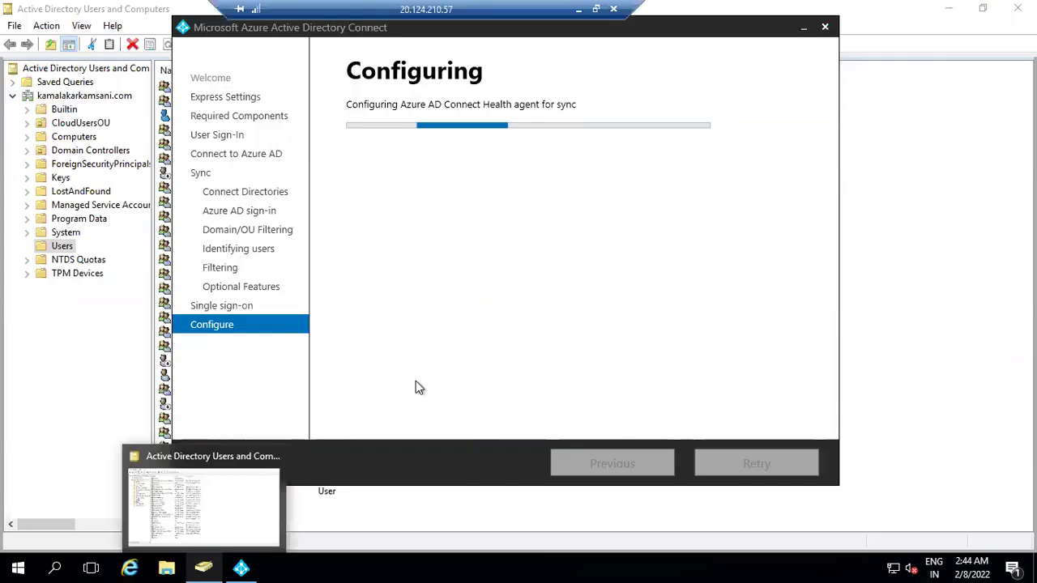
# - Refresh the Users container in Active Directory Users and Computers
pyautogui.click(101, 356)
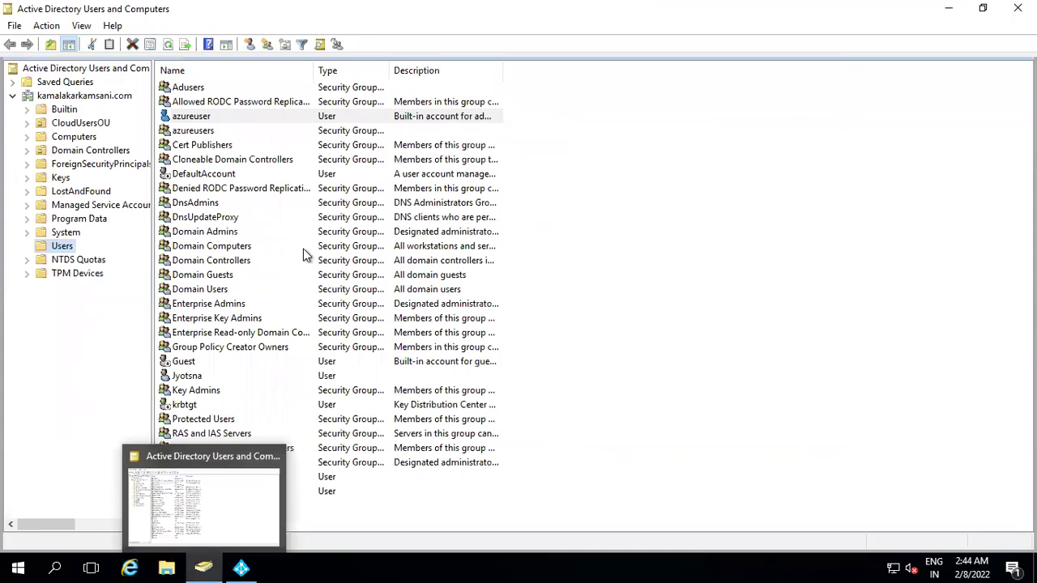
pyautogui.rightClick(733, 253)
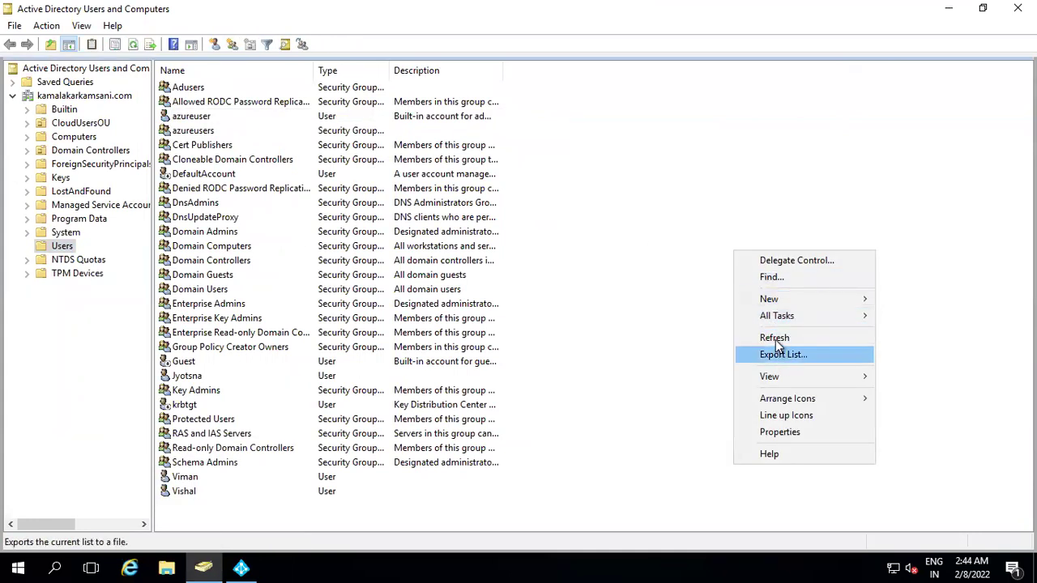
pyautogui.click(774, 337)
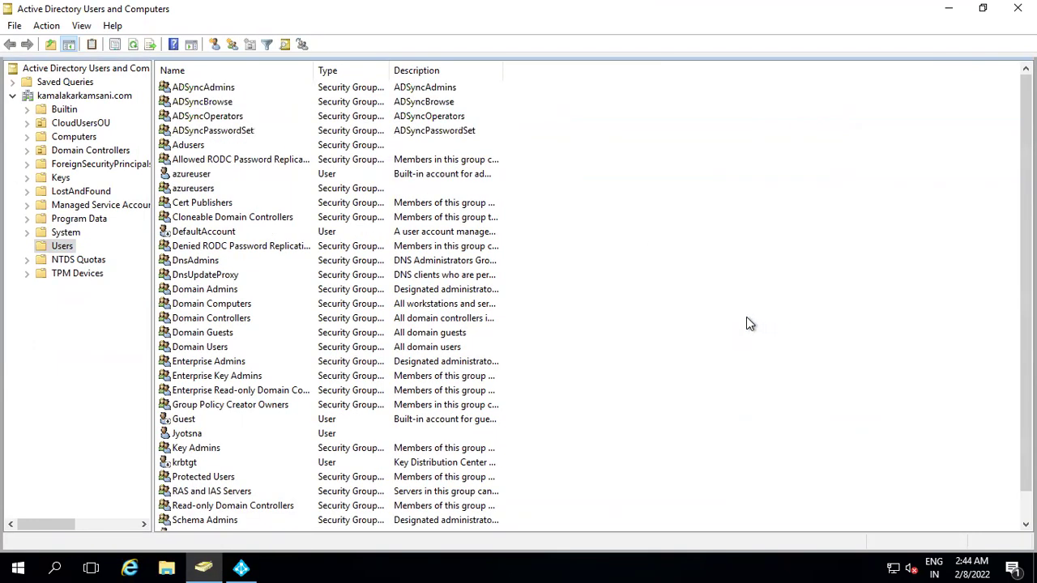
# - Look over the new ADSyncAdmins, ADSyncBrowse, ADSyncOperators and ADSyncPasswordSet groups
pyautogui.click(234, 91)
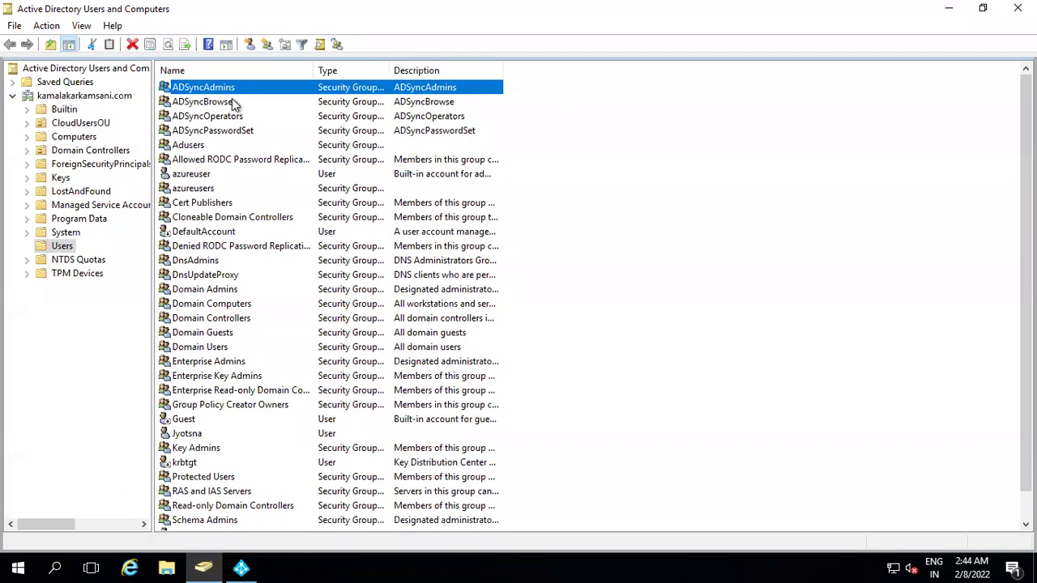
pyautogui.click(233, 101)
pyautogui.click(240, 118)
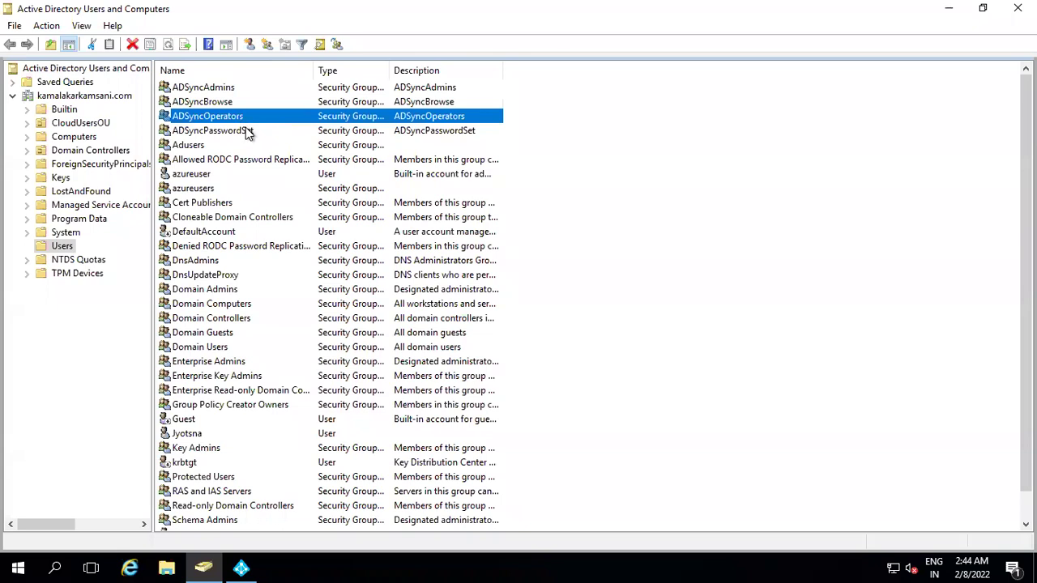
pyautogui.click(245, 130)
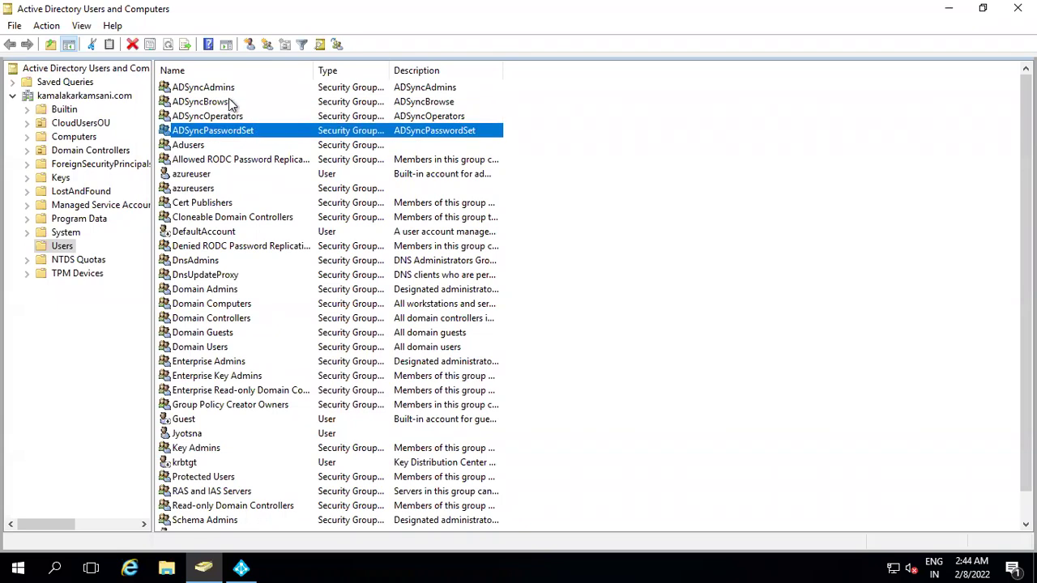
pyautogui.click(209, 87)
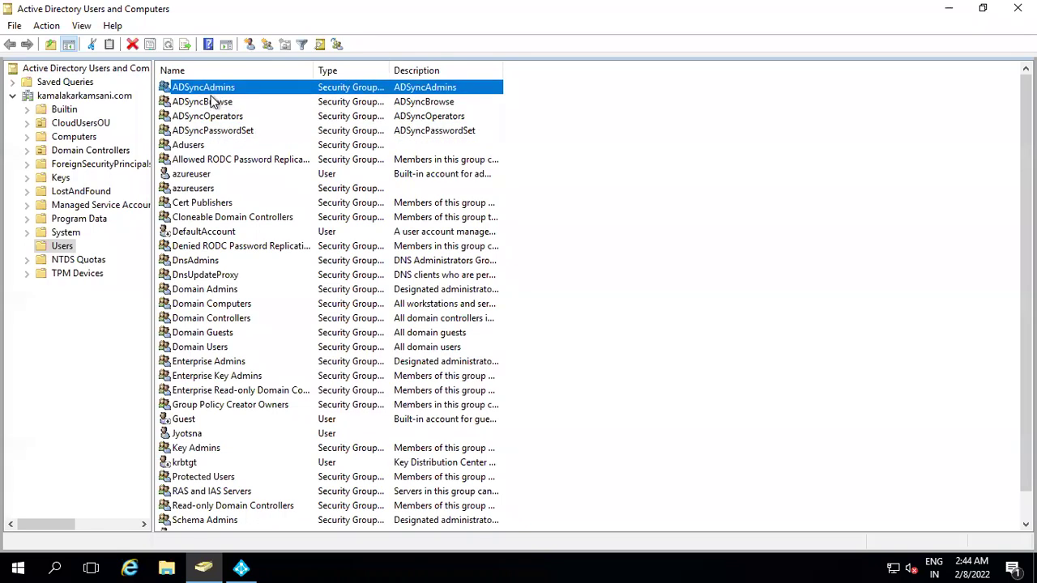
pyautogui.click(215, 104)
pyautogui.click(218, 116)
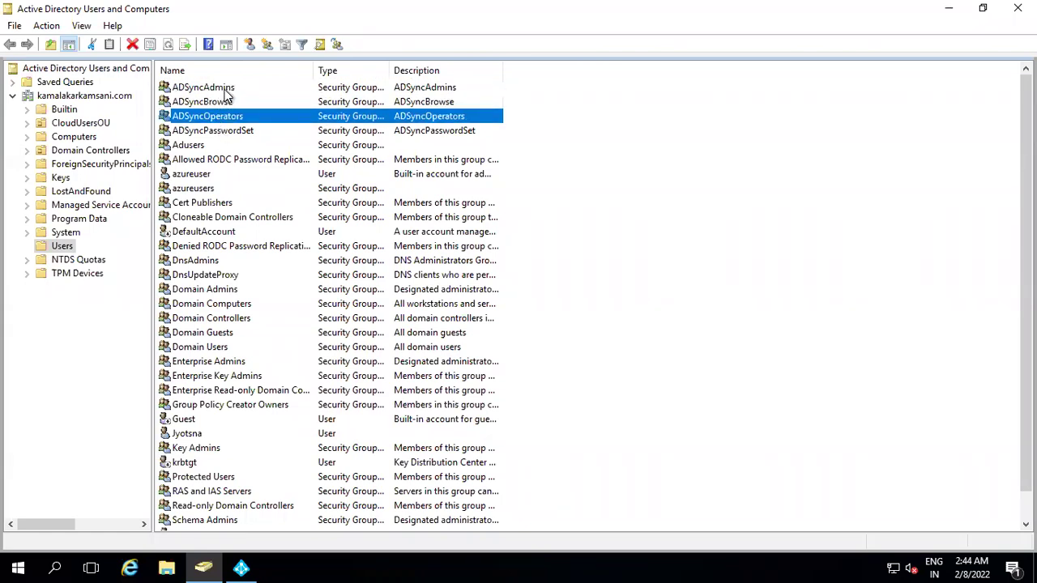
pyautogui.click(223, 89)
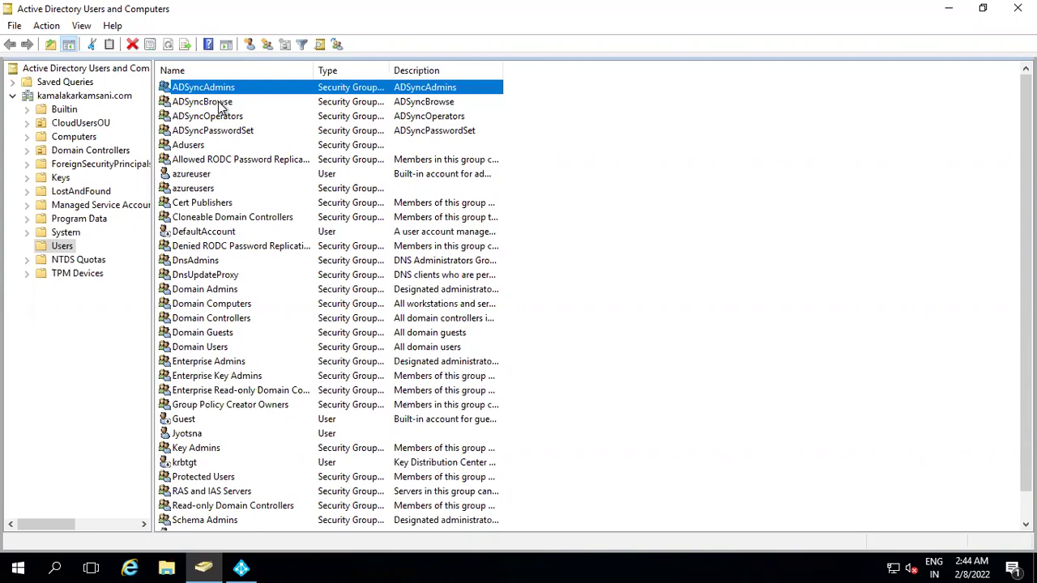
pyautogui.click(222, 104)
pyautogui.click(222, 119)
pyautogui.click(226, 132)
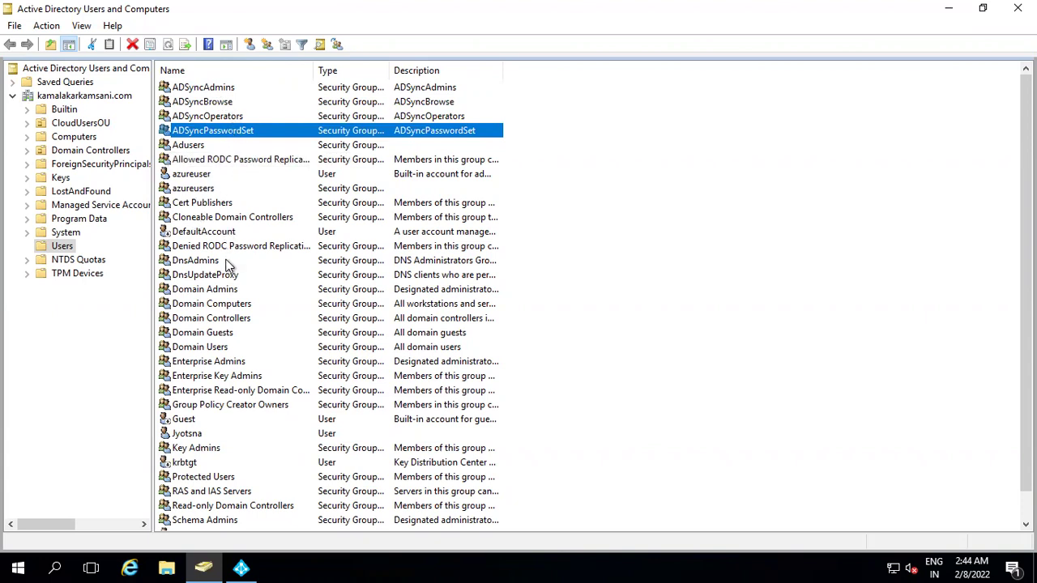
pyautogui.scroll(-1, 218, 257)
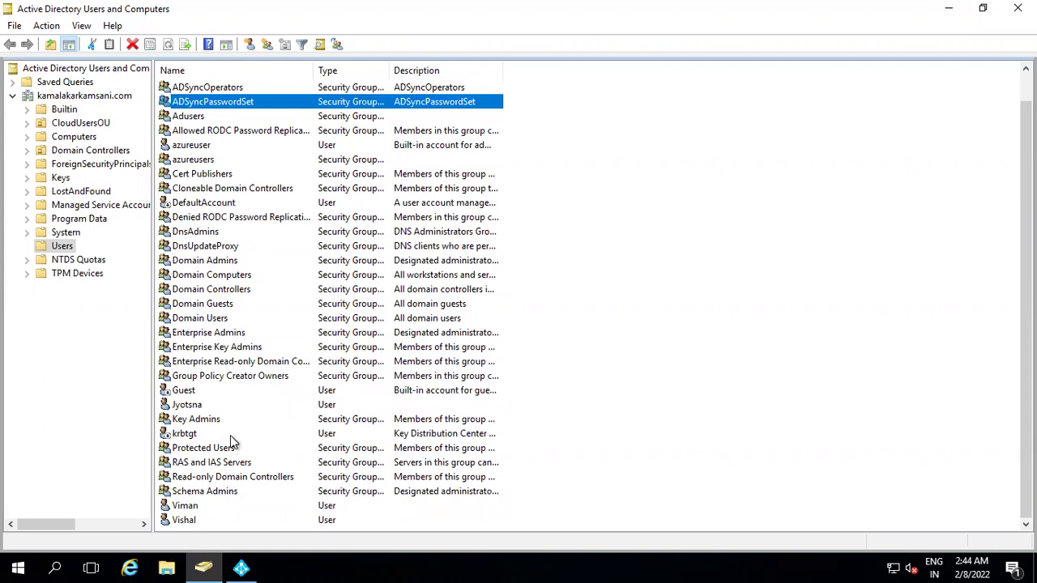
pyautogui.click(240, 567)
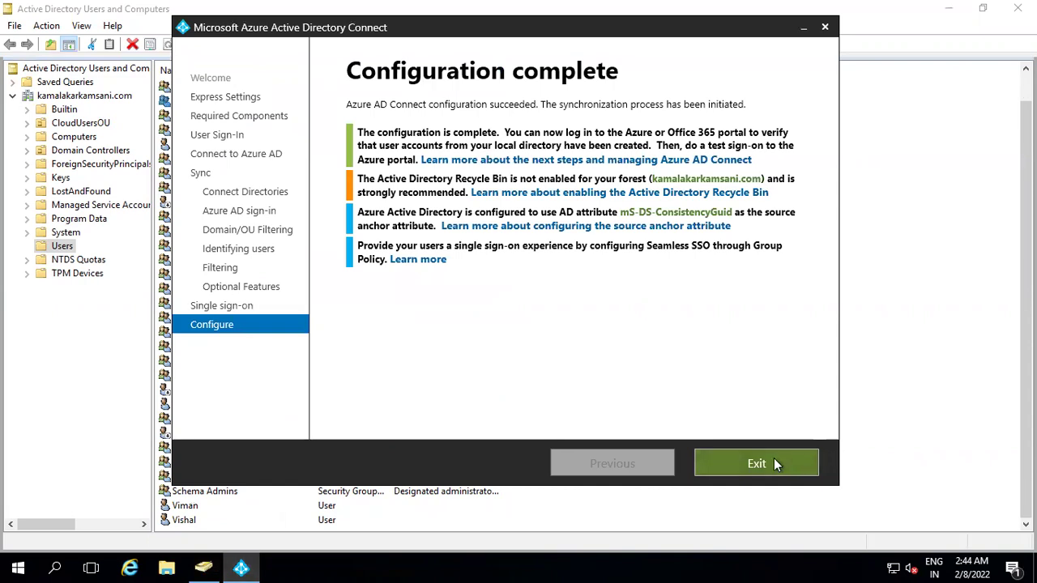
# - Exit the completed Azure AD Connect wizard, refresh Users, and launch Synchronization Service Manager
pyautogui.click(774, 463)
pyautogui.rightClick(820, 290)
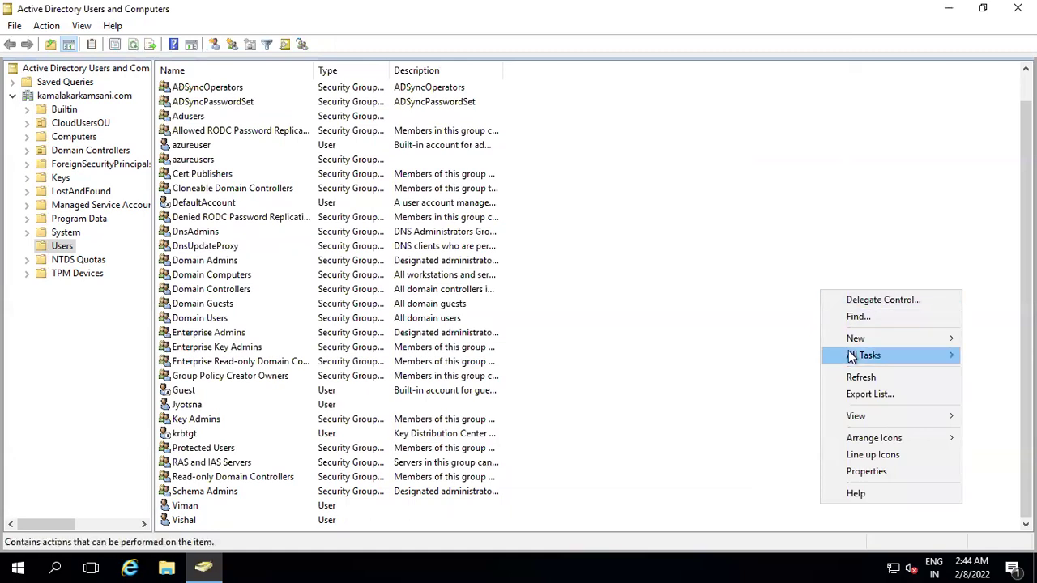
pyautogui.click(859, 376)
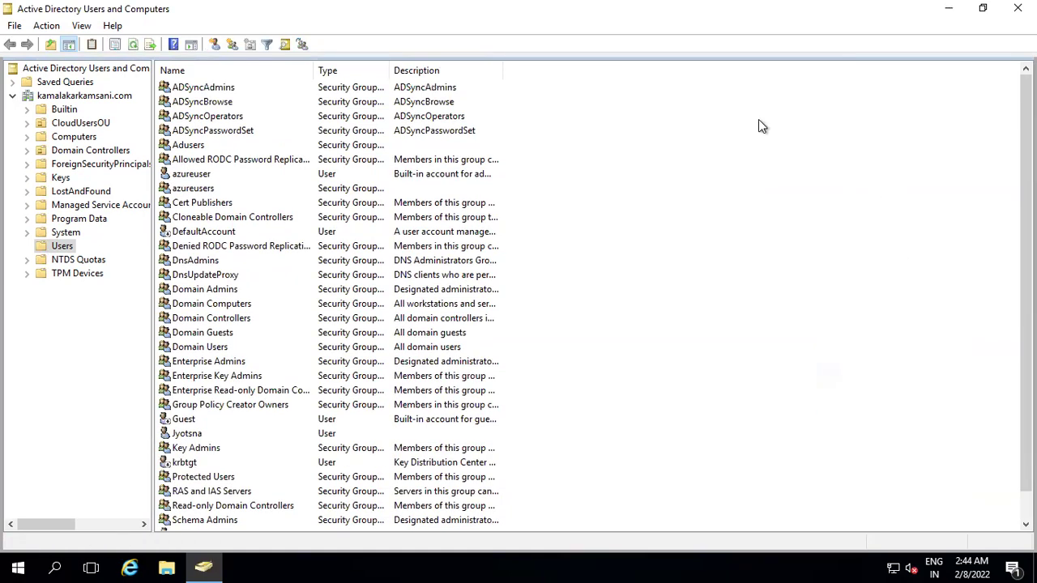
pyautogui.click(9, 566)
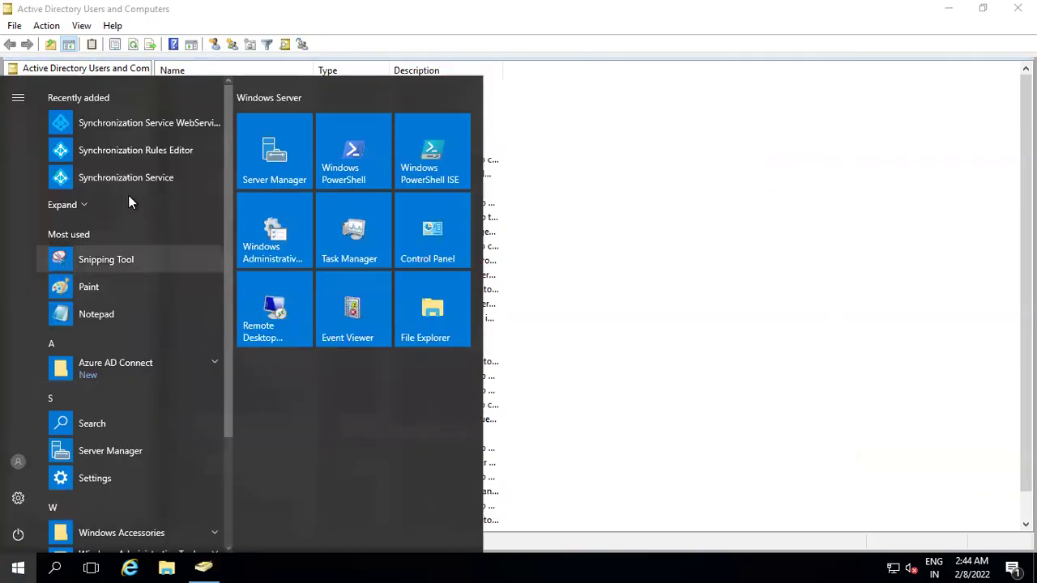
pyautogui.click(133, 179)
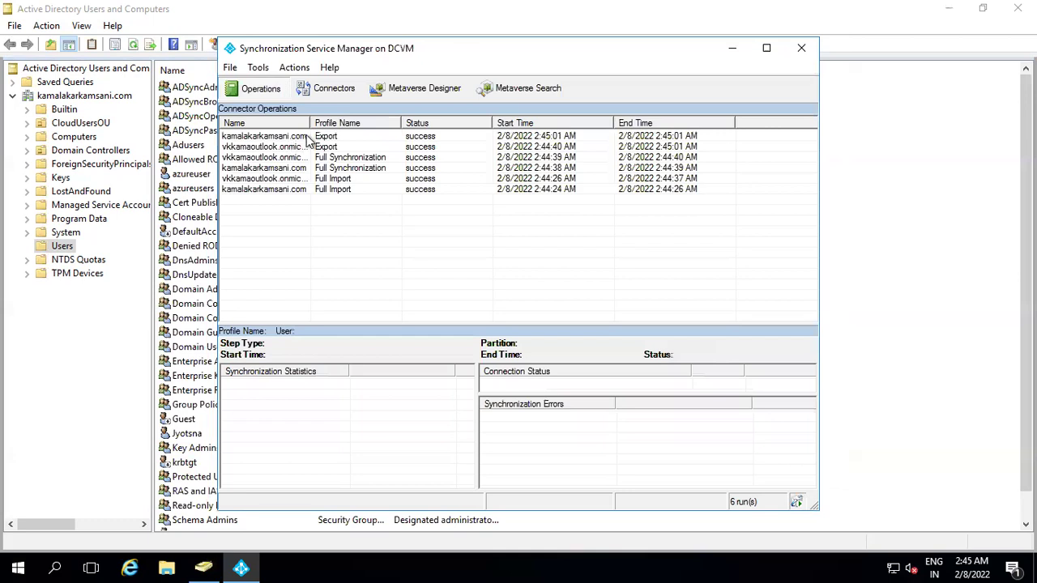
# - Maximize Synchronization Service Manager and widen the Name column to show full connector names
pyautogui.click(324, 138)
pyautogui.click(334, 157)
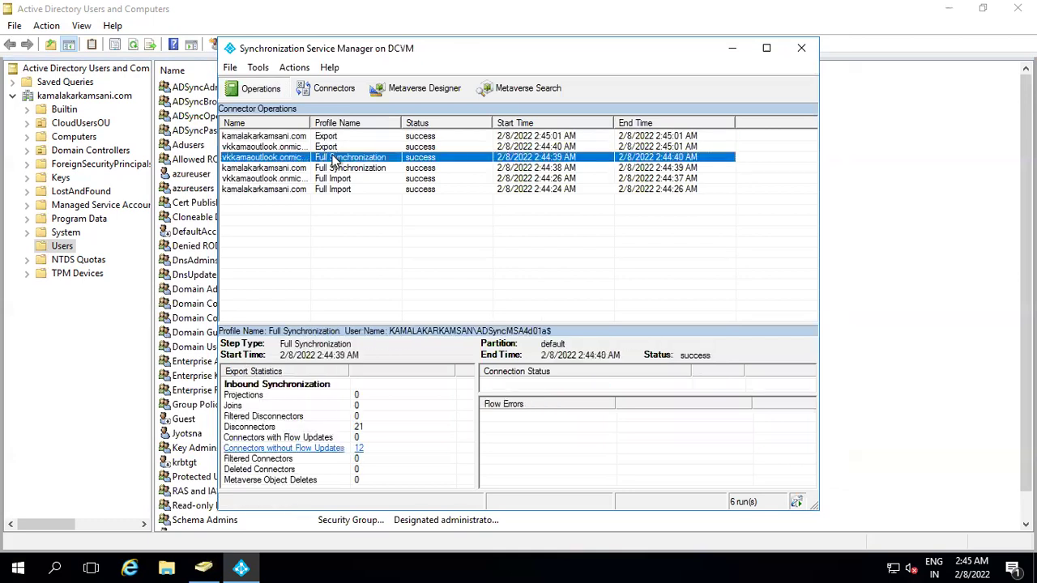
pyautogui.click(342, 179)
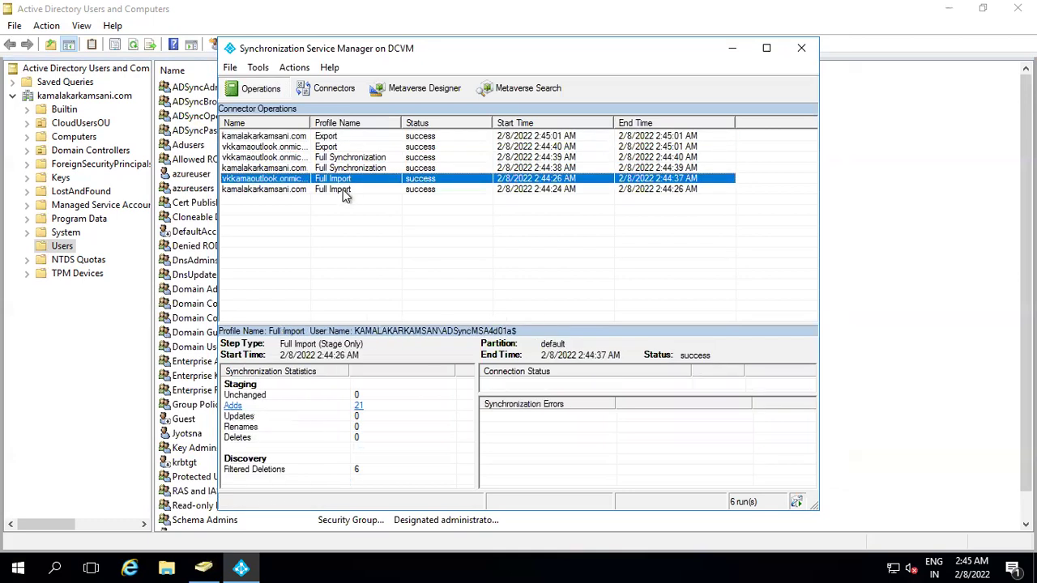
pyautogui.click(343, 191)
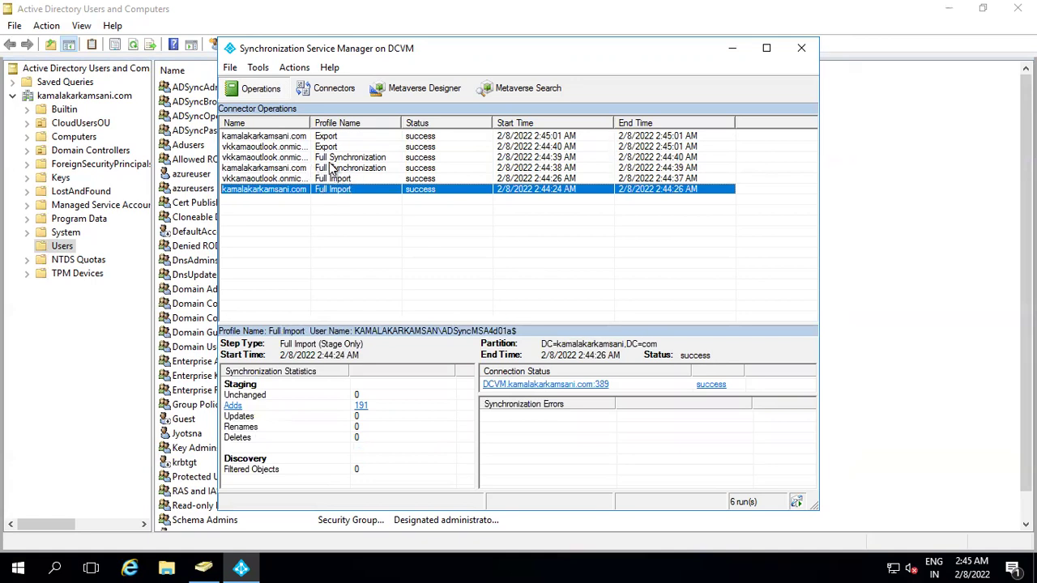
pyautogui.click(767, 47)
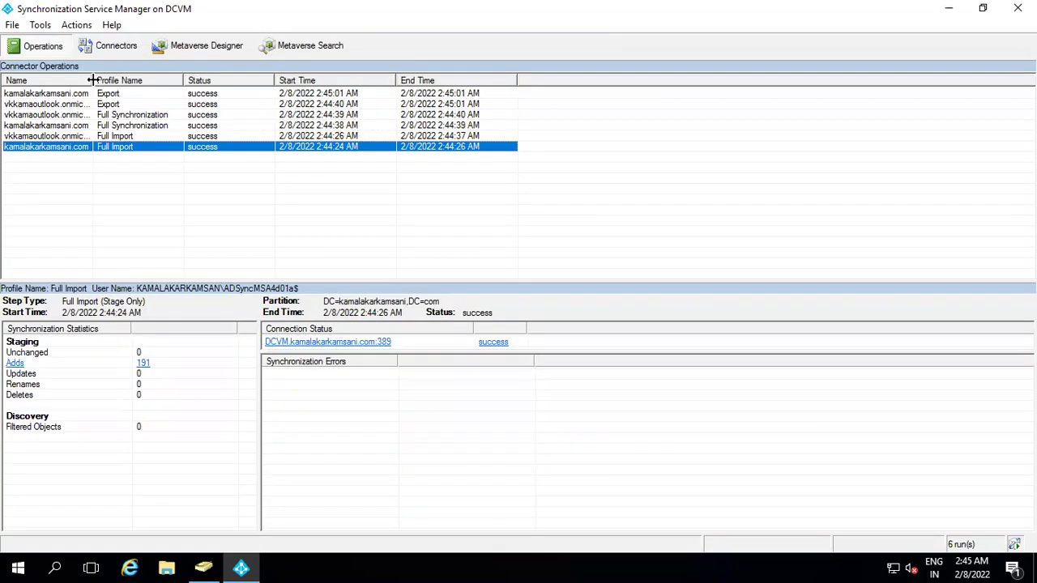
pyautogui.moveTo(92, 79); pyautogui.dragTo(234, 85)
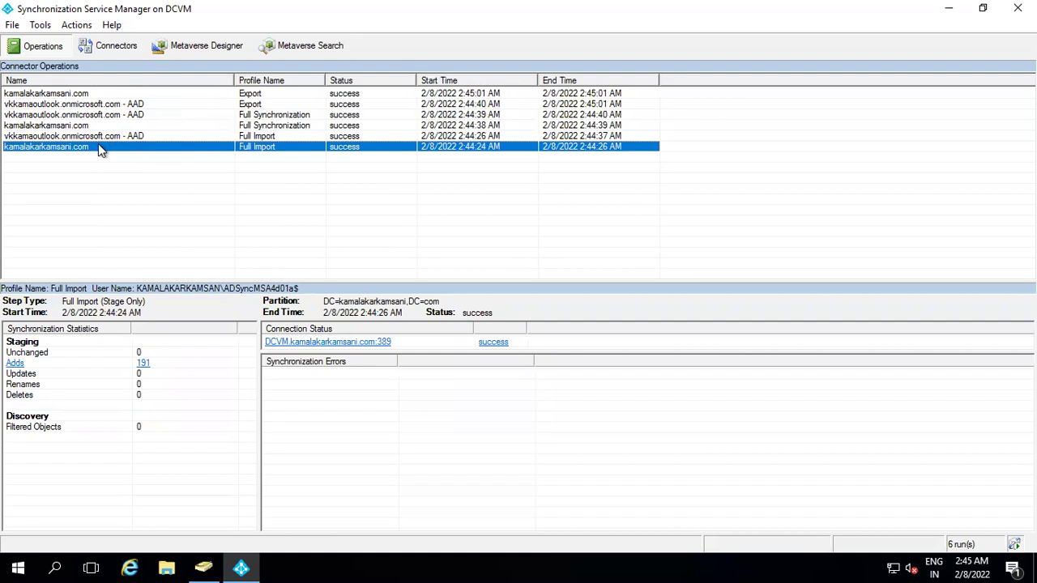
# - Review the export, full synchronization and full import run statistics for both connectors
pyautogui.click(89, 94)
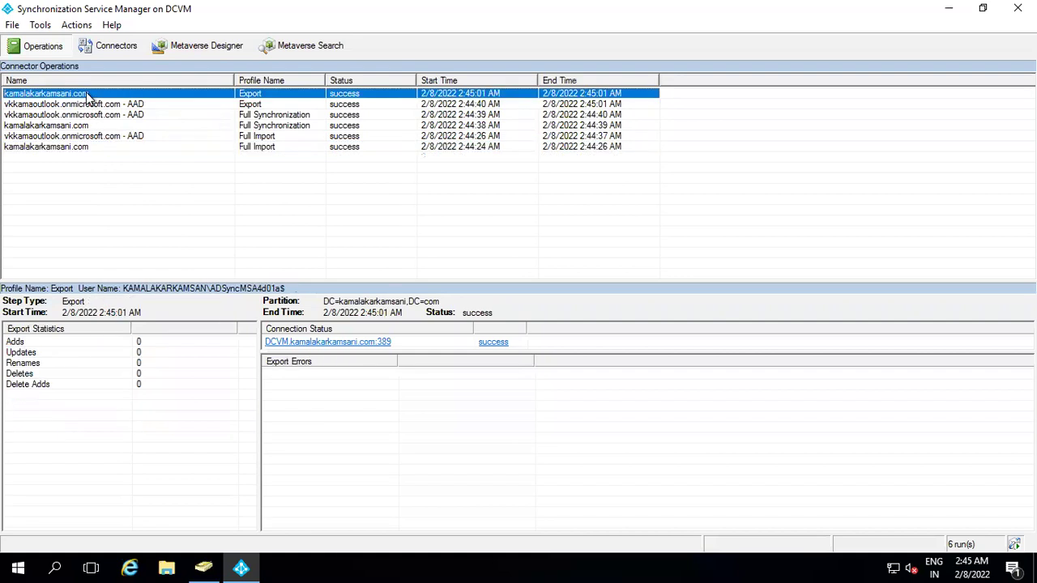
pyautogui.click(98, 106)
pyautogui.click(109, 116)
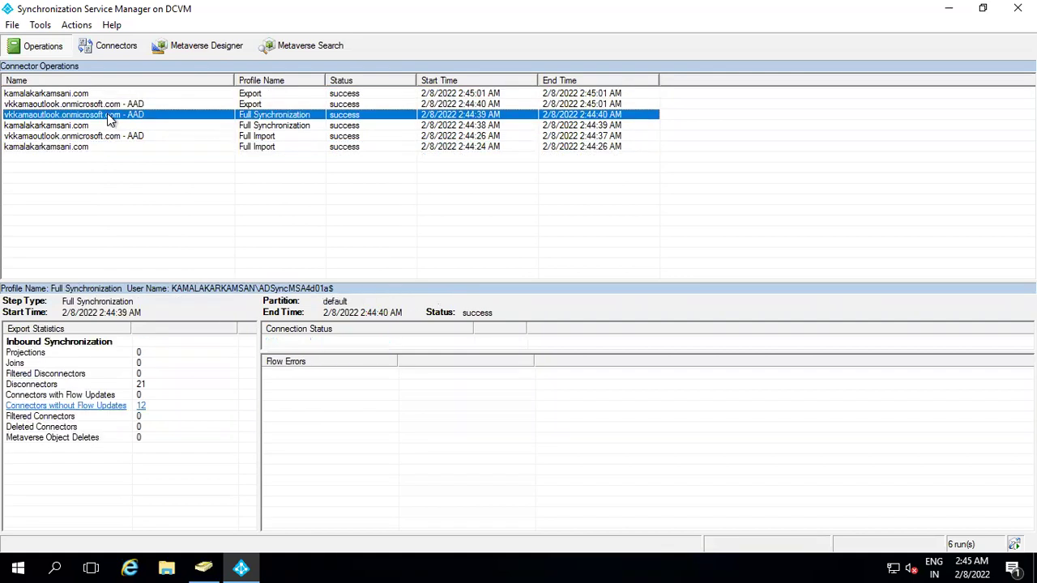
pyautogui.click(103, 126)
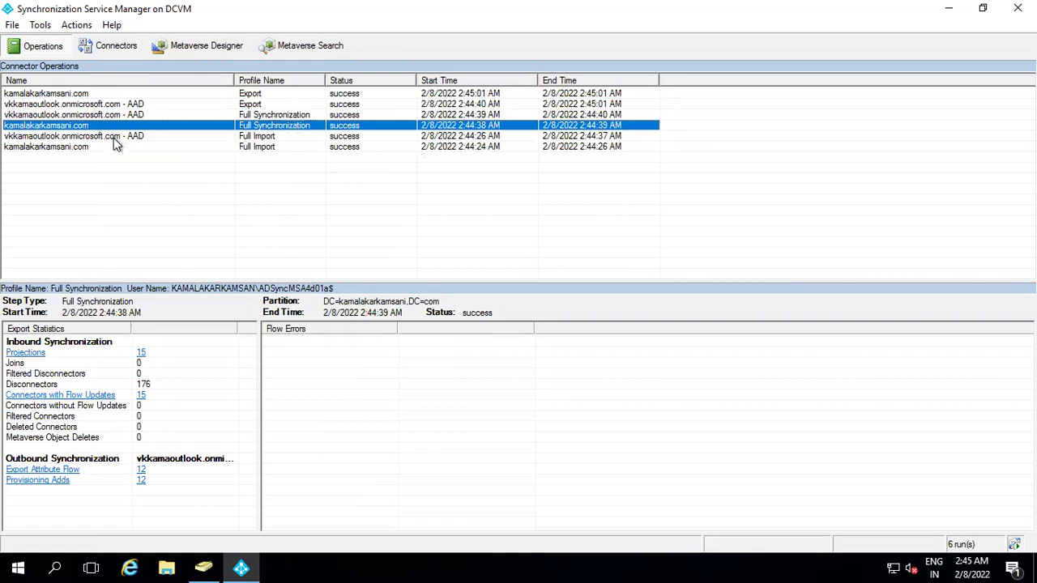
pyautogui.click(115, 138)
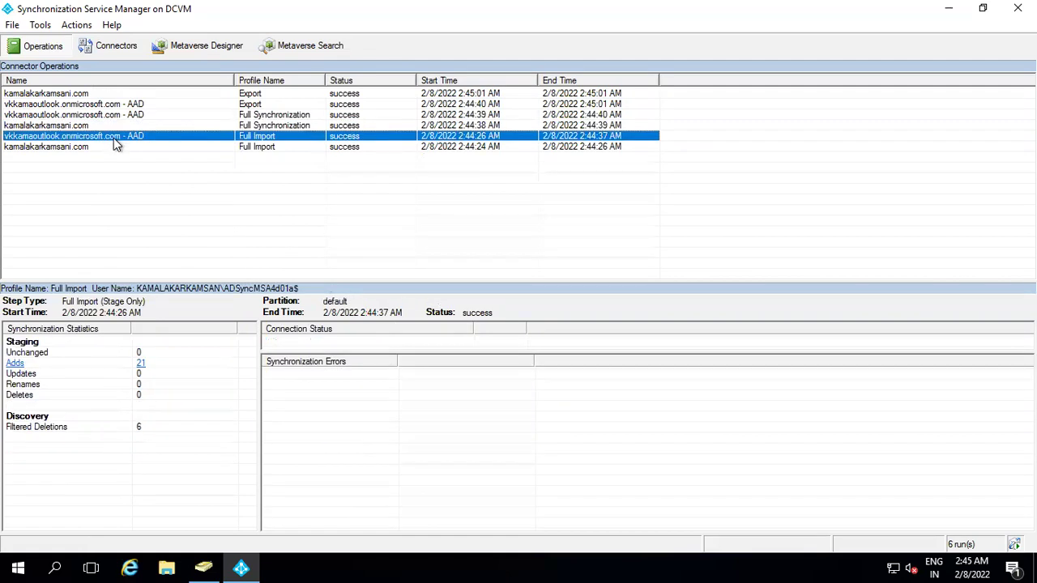
# - List the 21 objects added during the Azure AD full import, then close the list
pyautogui.click(139, 374)
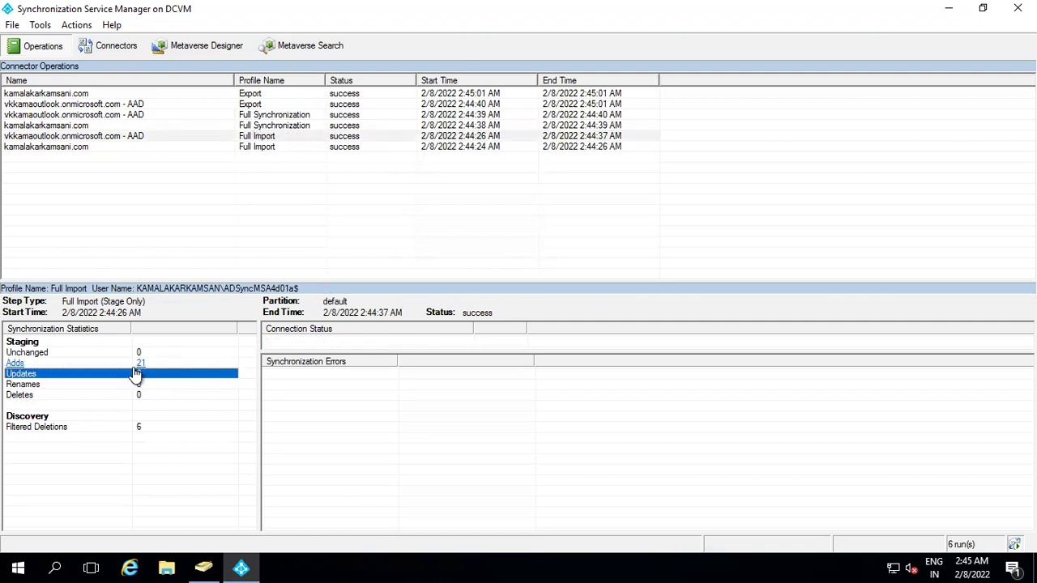
pyautogui.click(139, 364)
pyautogui.click(140, 363)
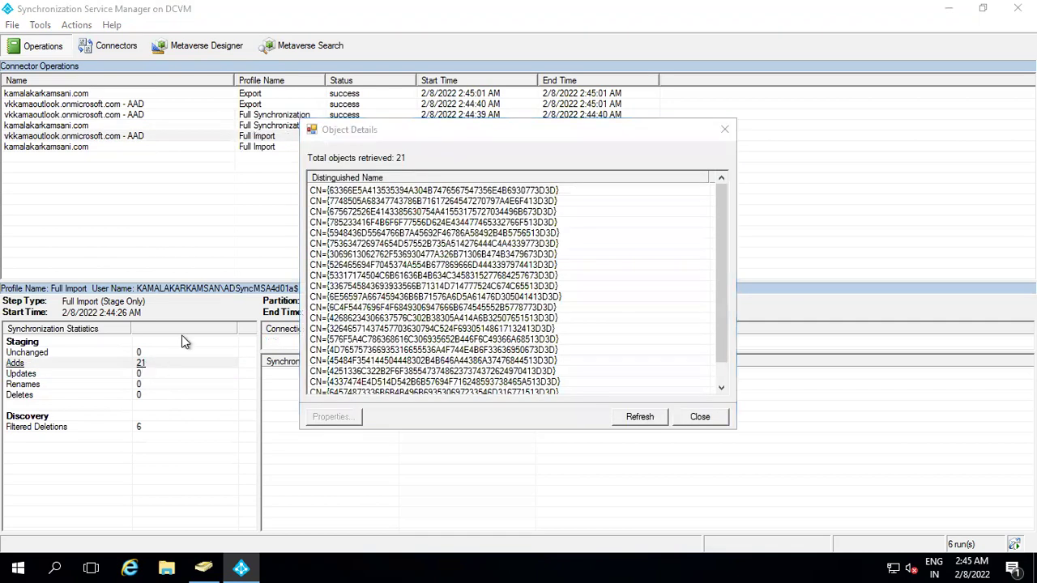
pyautogui.click(476, 254)
pyautogui.scroll(-1, 476, 253)
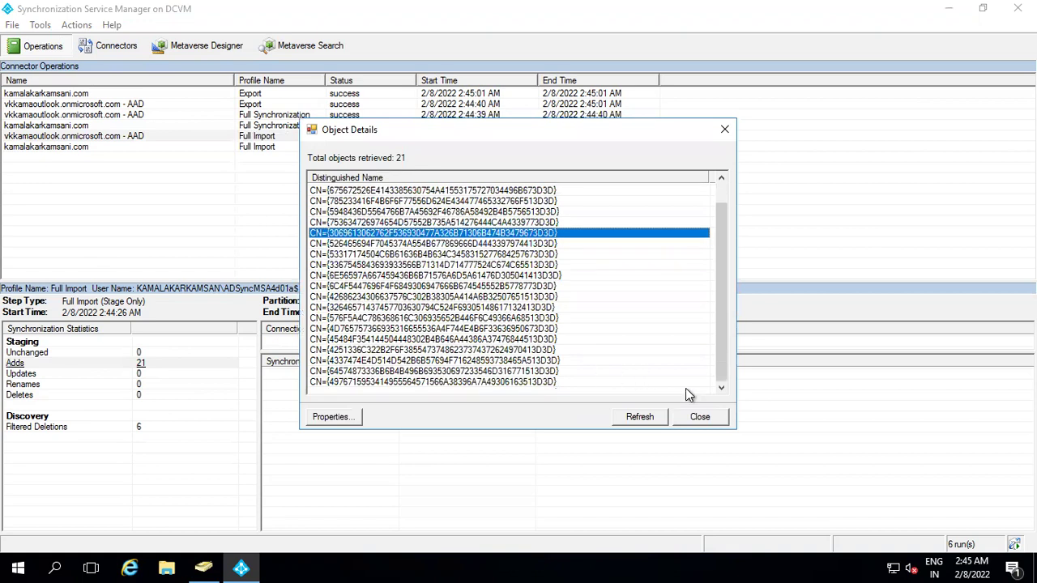
pyautogui.click(709, 420)
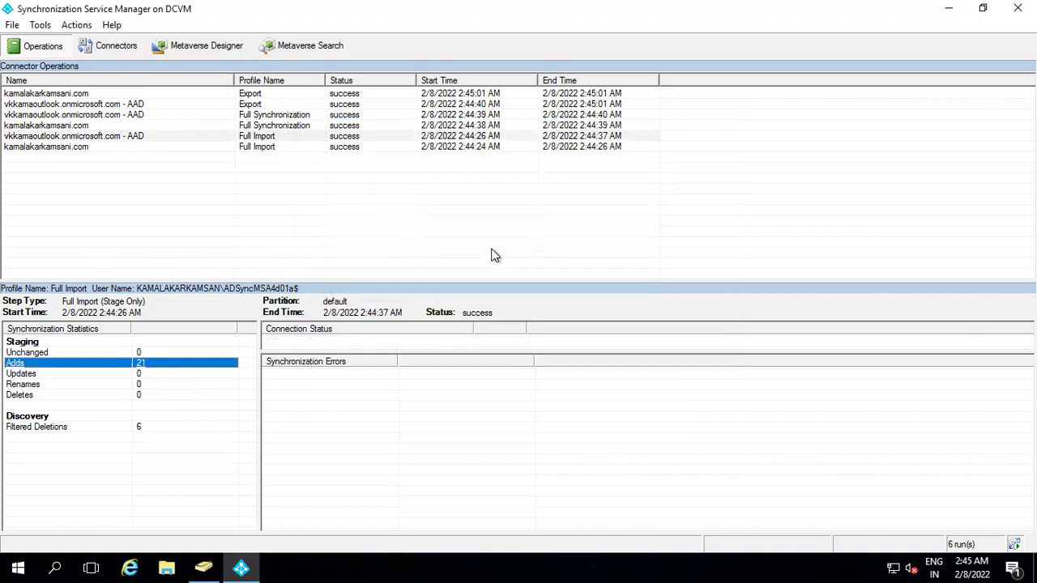
# - Recheck the import, synchronization and export run statistics, then close the manager
pyautogui.click(112, 147)
pyautogui.click(121, 136)
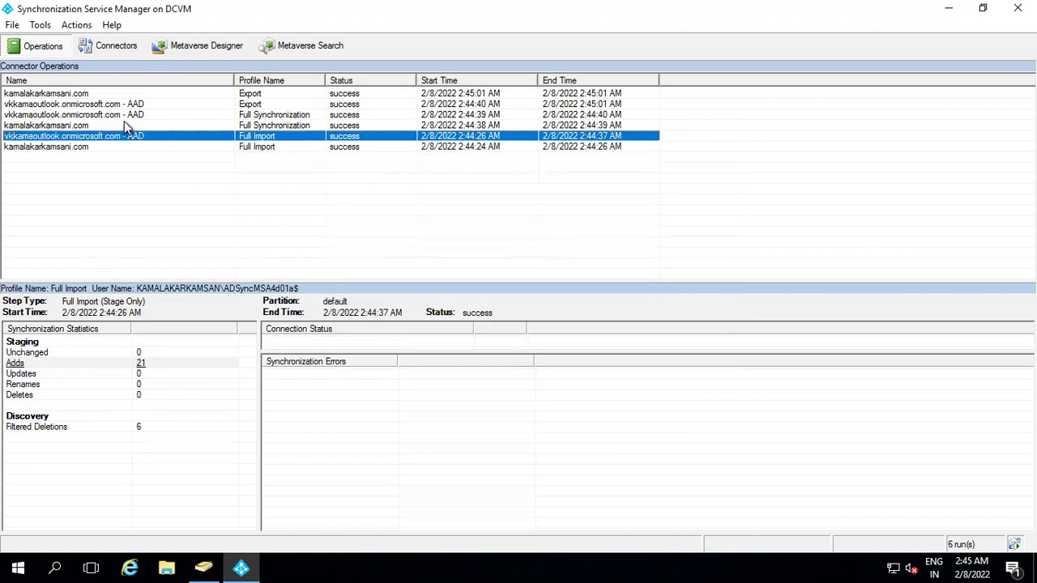
pyautogui.click(130, 125)
pyautogui.click(136, 114)
pyautogui.click(138, 105)
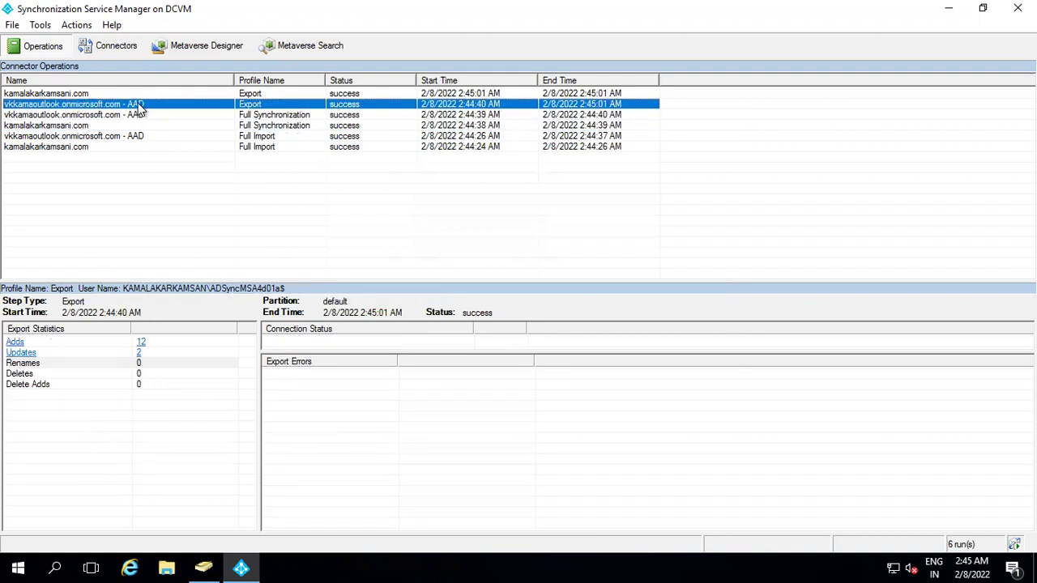
pyautogui.click(129, 115)
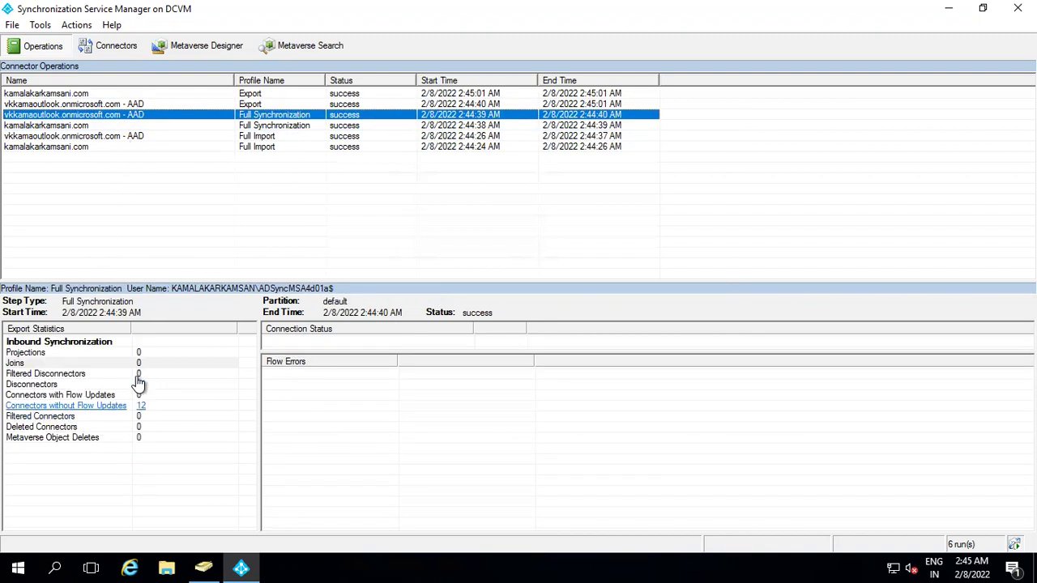
pyautogui.click(110, 136)
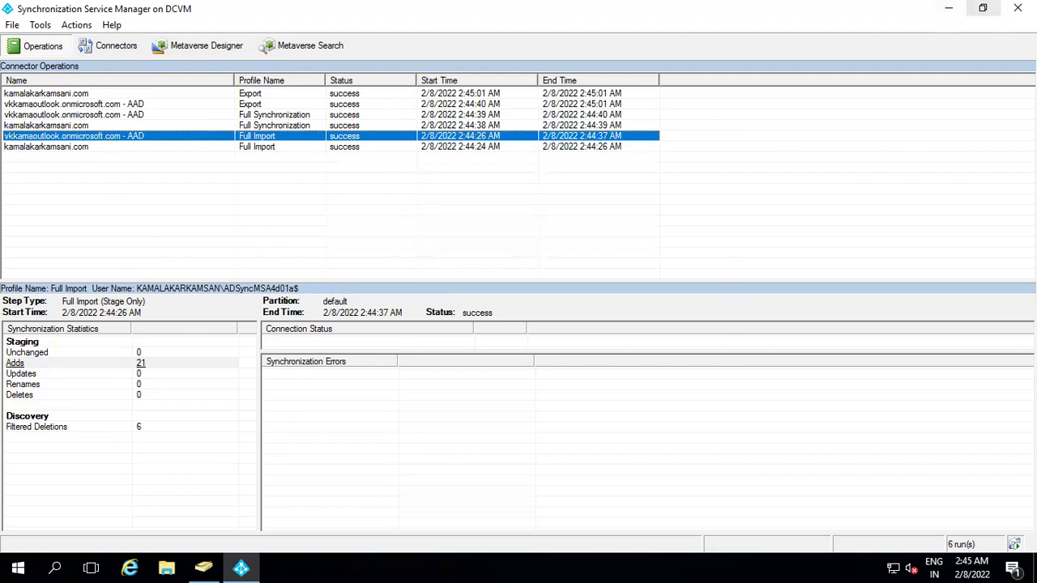
pyautogui.click(1017, 8)
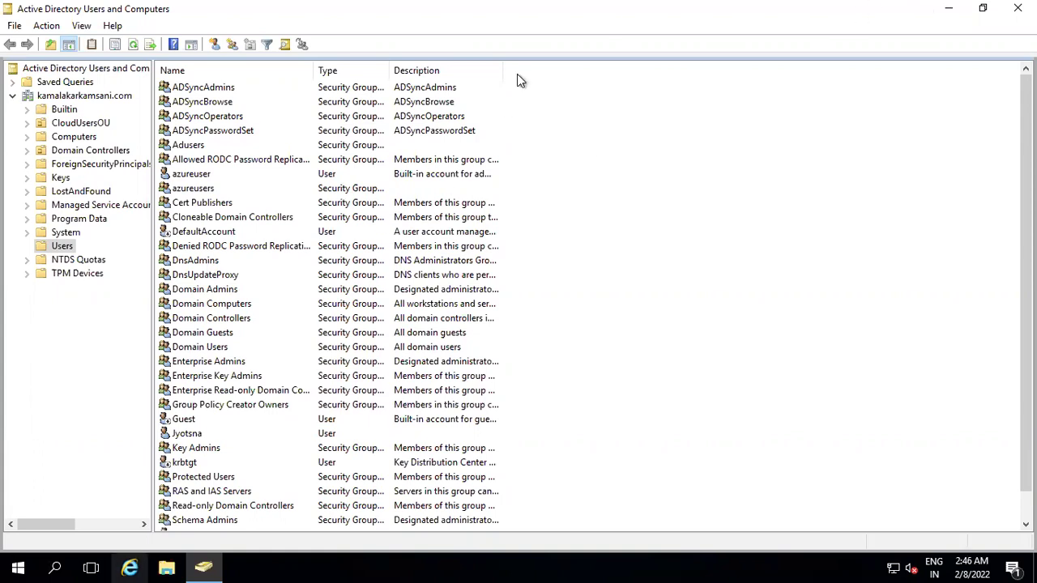
# - Refresh the All users list, showing 15 users and the Directory synced column
pyautogui.click(604, 9)
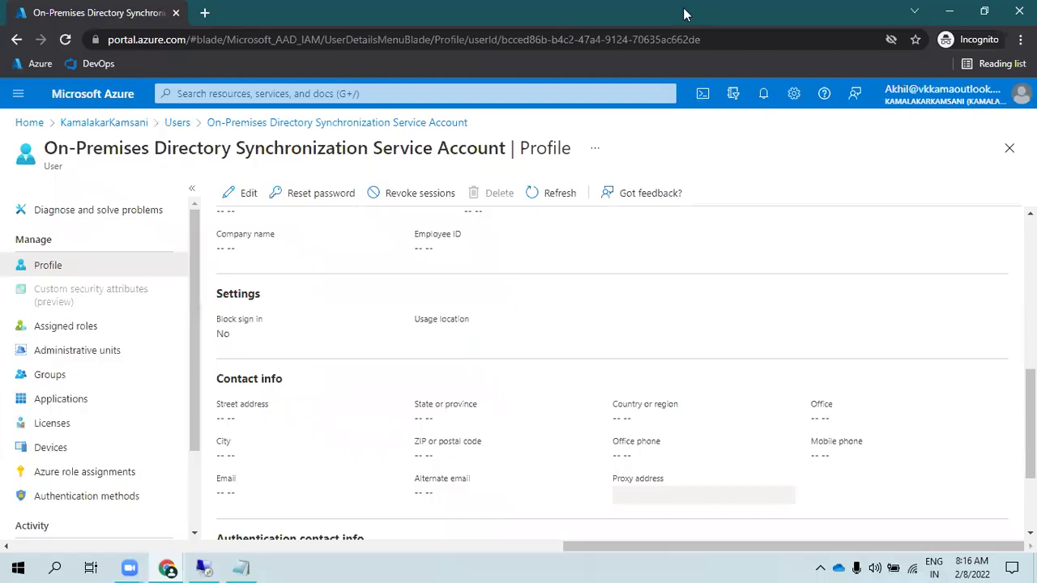
pyautogui.click(176, 123)
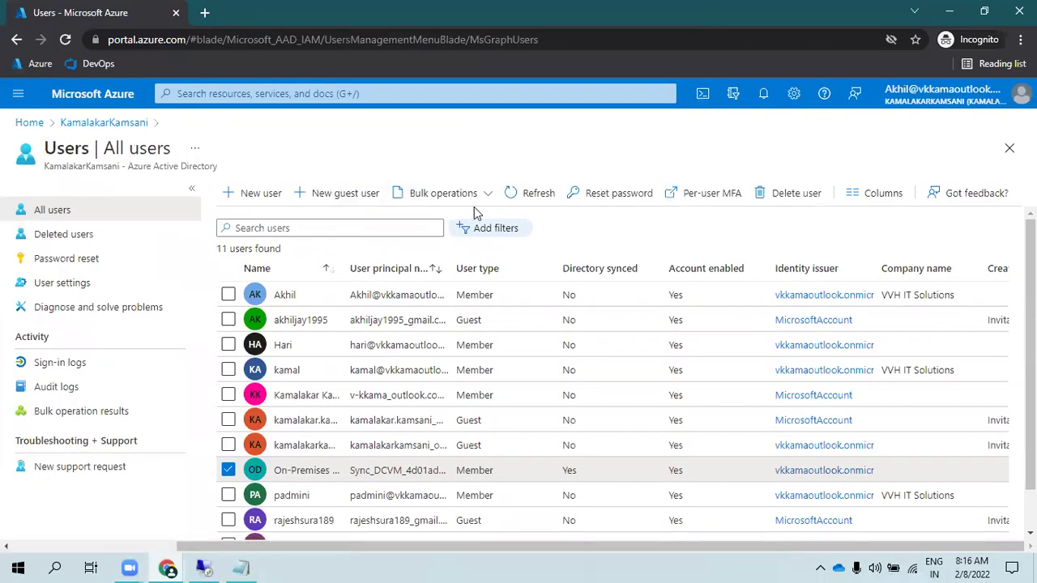
pyautogui.click(531, 197)
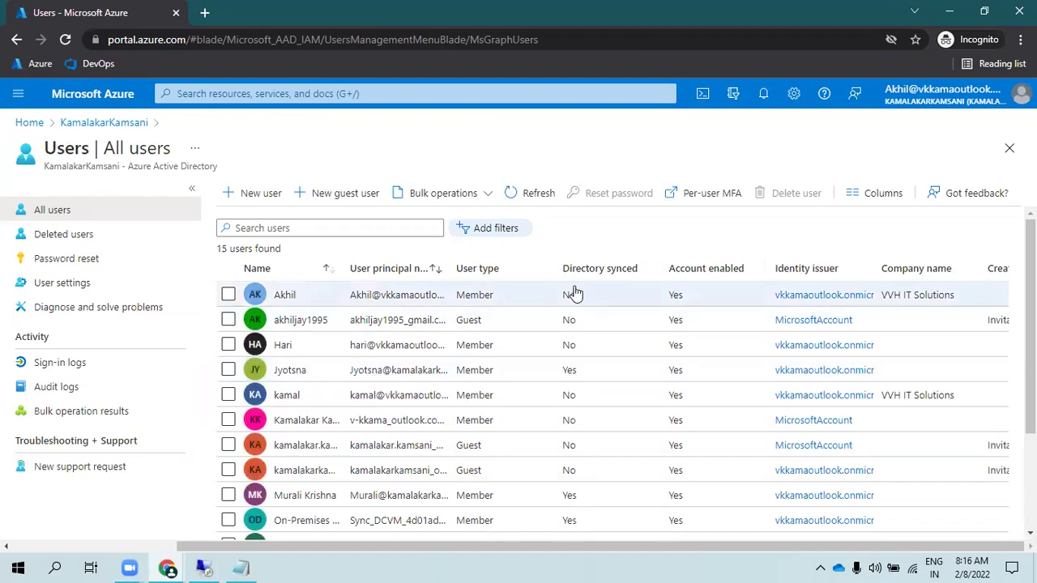
pyautogui.moveTo(570, 268); pyautogui.dragTo(644, 272)
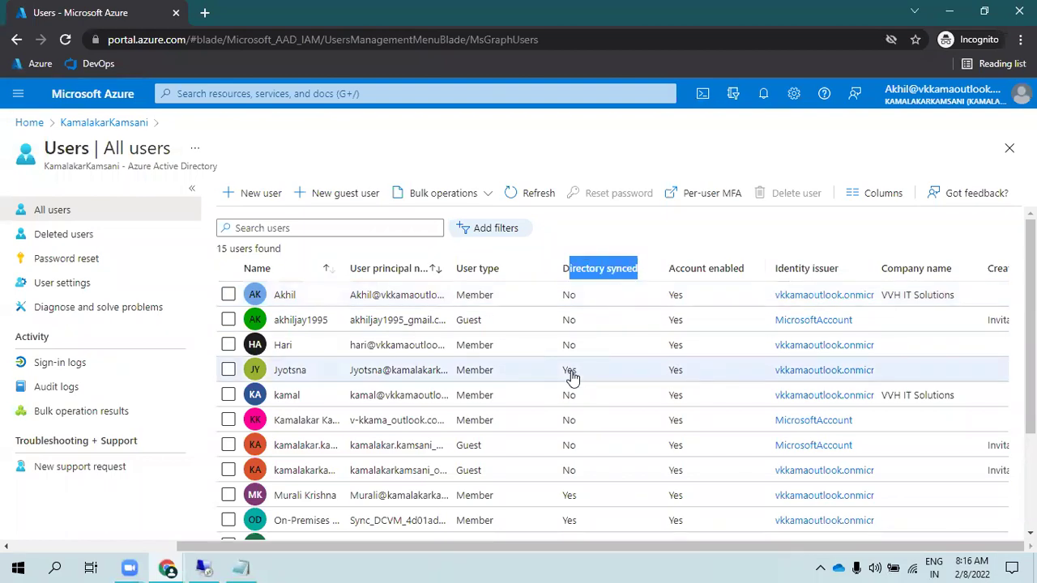
pyautogui.doubleClick(615, 225)
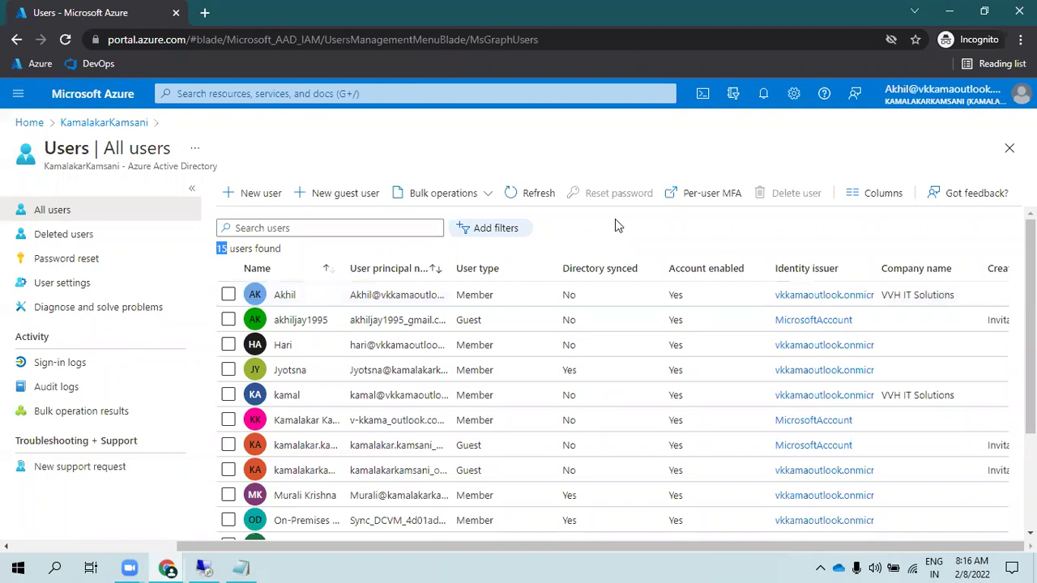
# - Filter users to Directory synced == Yes and widen the User principal name column
pyautogui.click(512, 229)
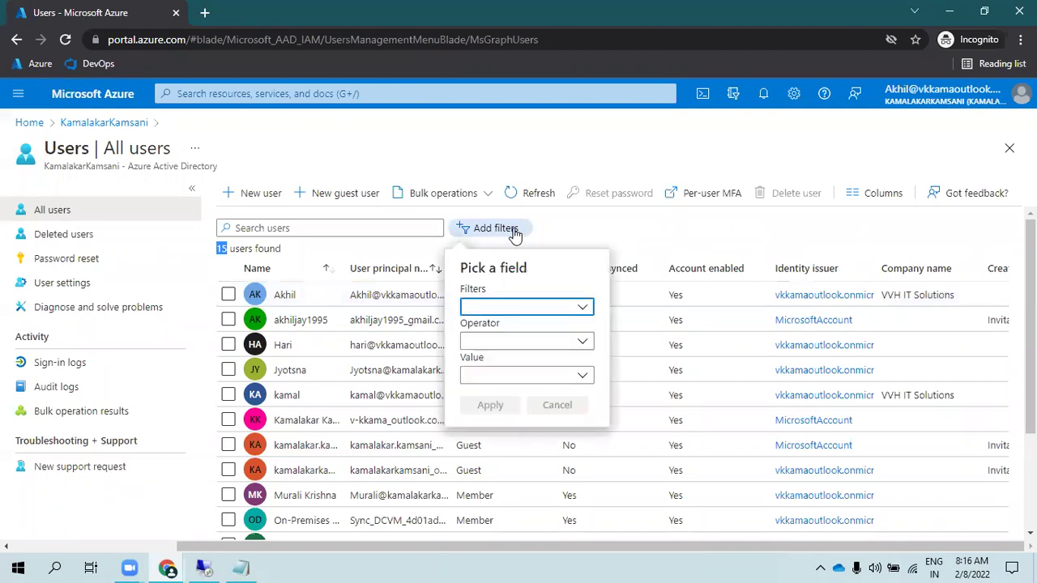
pyautogui.click(587, 310)
pyautogui.click(526, 351)
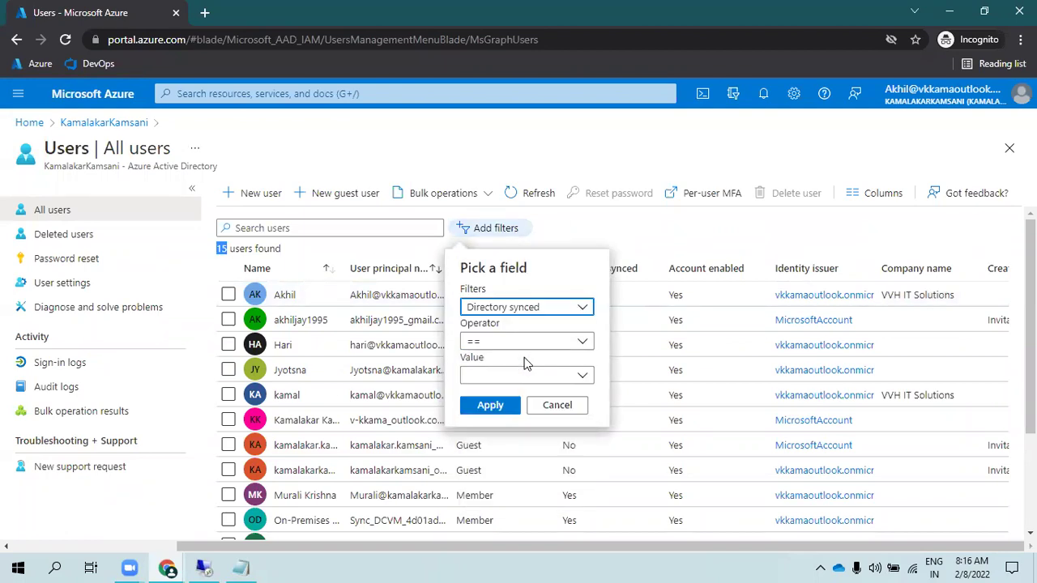
pyautogui.click(576, 375)
pyautogui.click(491, 405)
pyautogui.click(491, 406)
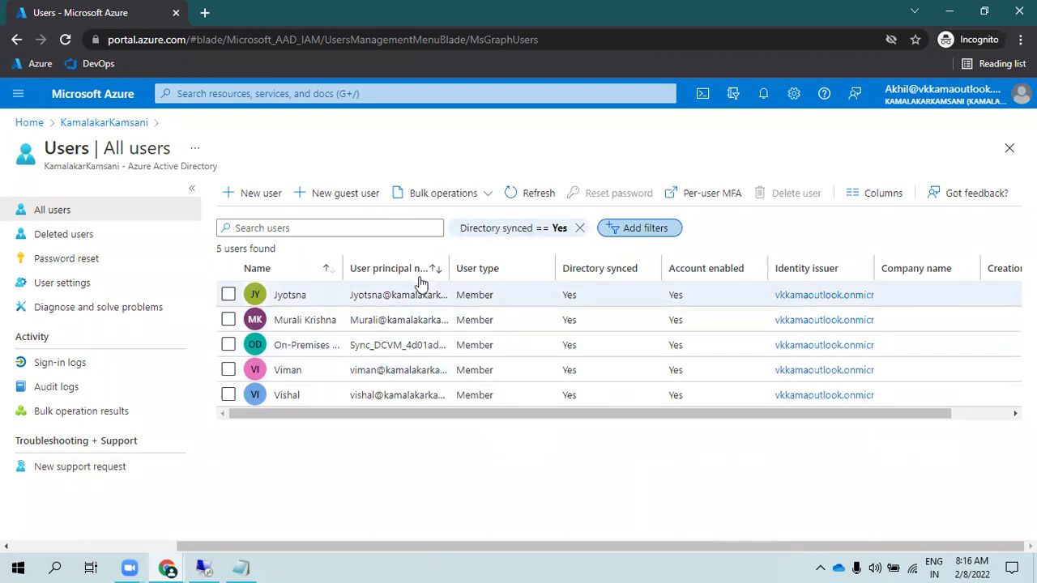
pyautogui.moveTo(449, 268); pyautogui.dragTo(554, 268)
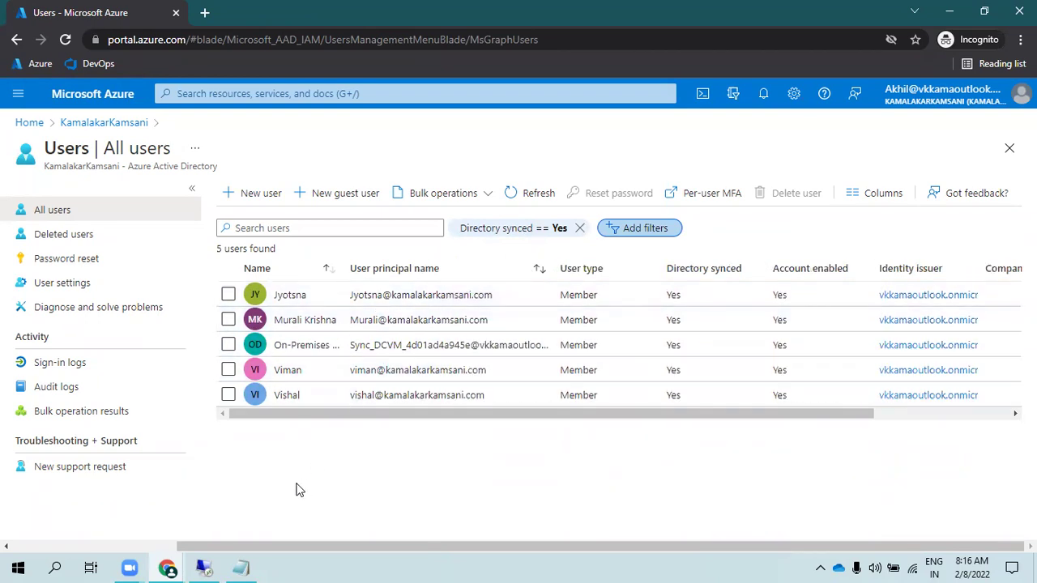
# - Open the KAMALAKARKAMSANI subscription overview from the Azure home page
pyautogui.click(204, 12)
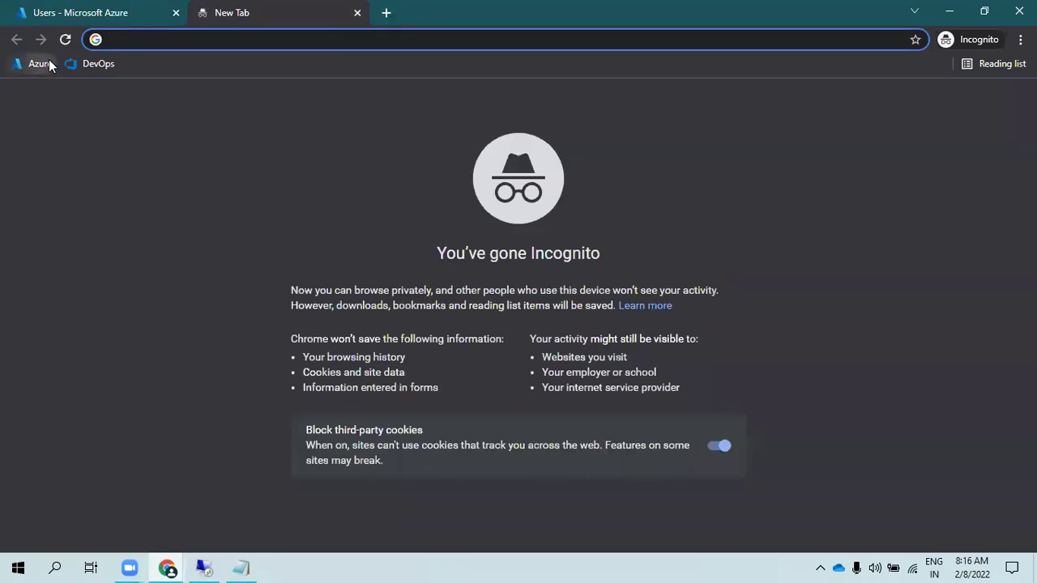
pyautogui.click(41, 64)
pyautogui.click(73, 16)
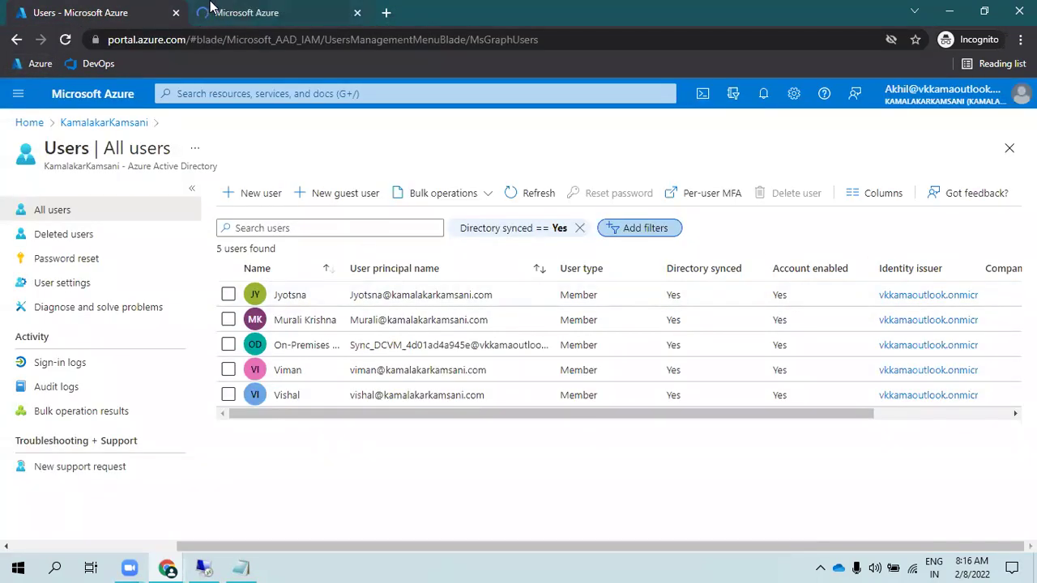
pyautogui.click(273, 12)
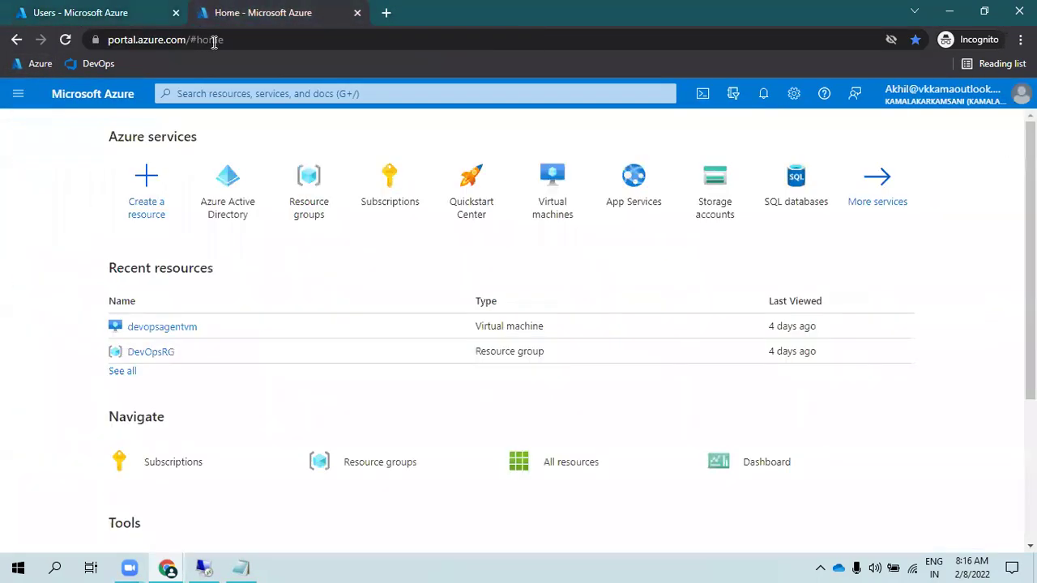
pyautogui.click(389, 188)
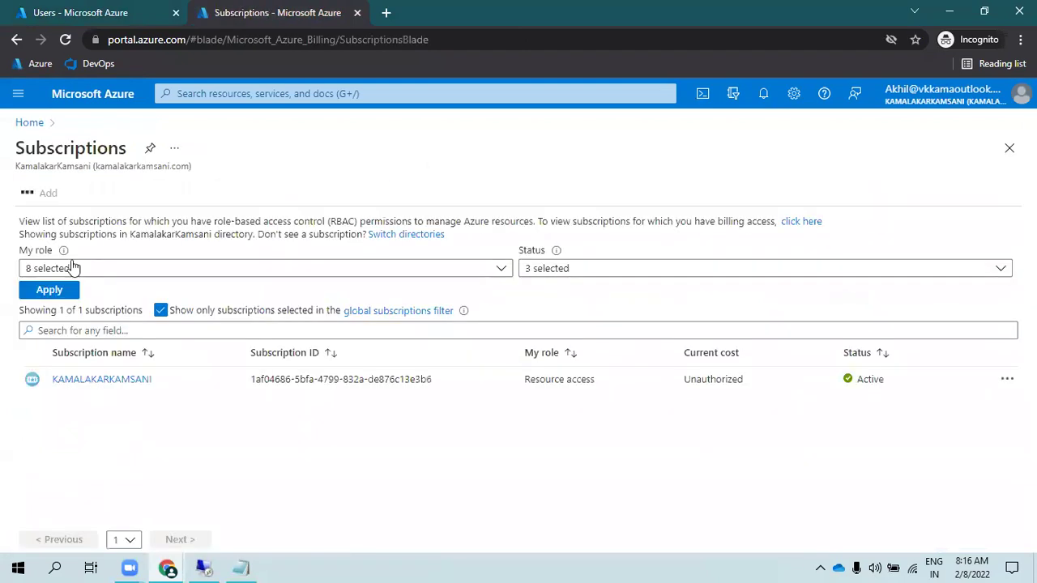
pyautogui.click(108, 381)
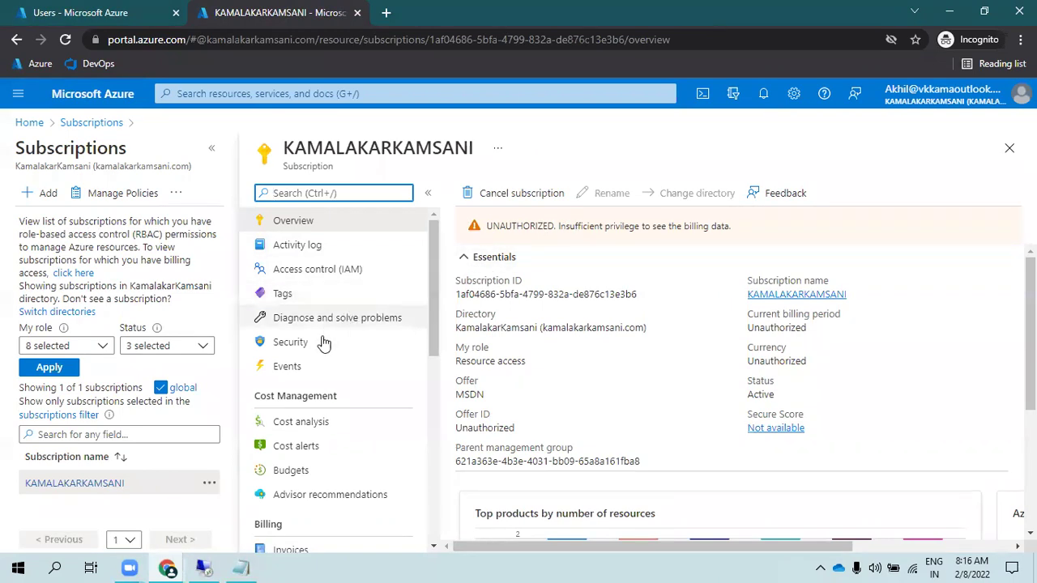
# - Switch back between browser windows and reopen the KAMALAKARKAMSANI subscription's Access control (IAM)
pyautogui.click(168, 568)
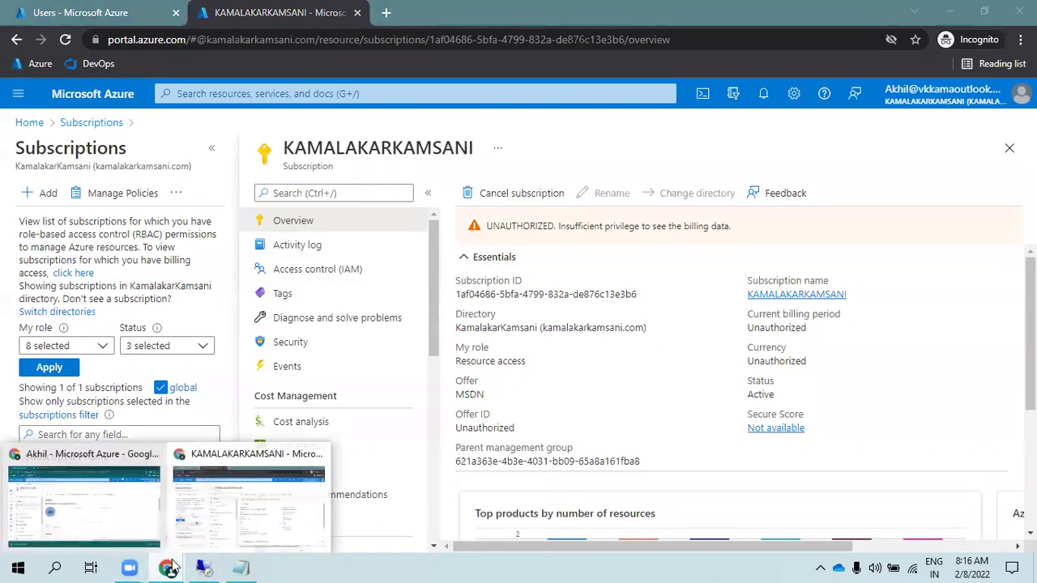
pyautogui.click(229, 507)
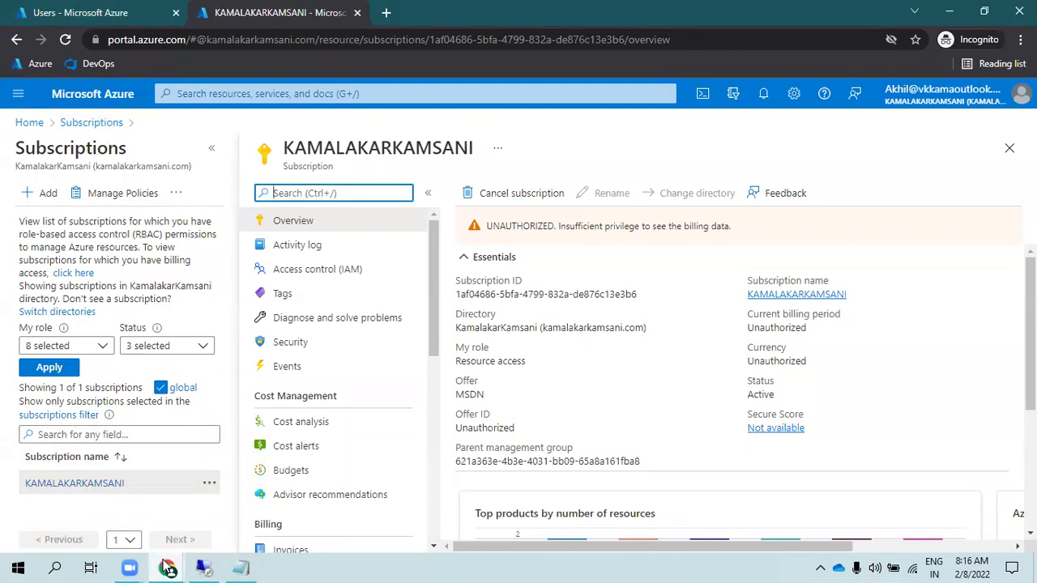
pyautogui.click(168, 569)
pyautogui.press('super+alt+2')
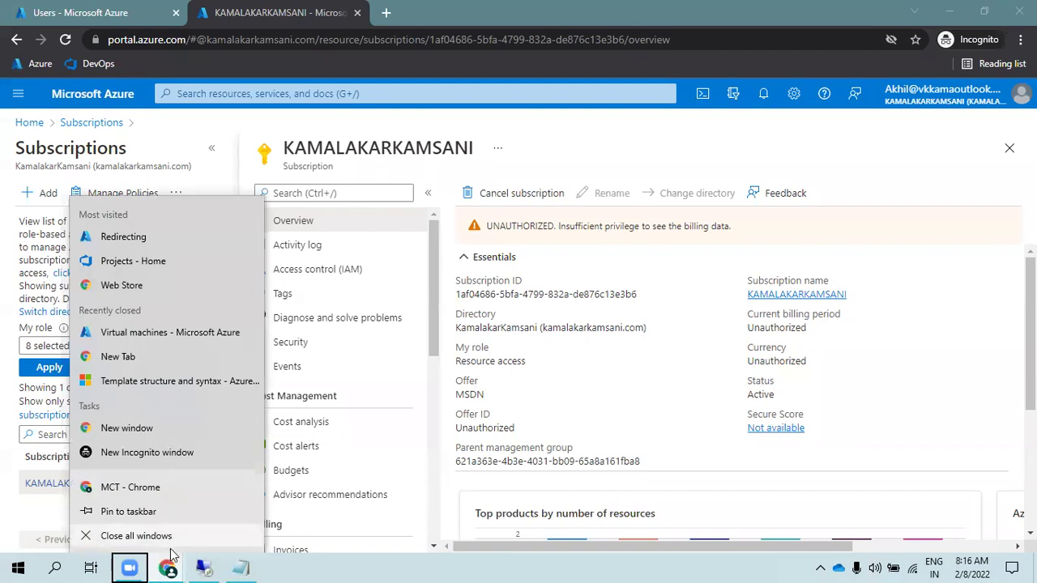
pyautogui.click(168, 569)
pyautogui.click(97, 492)
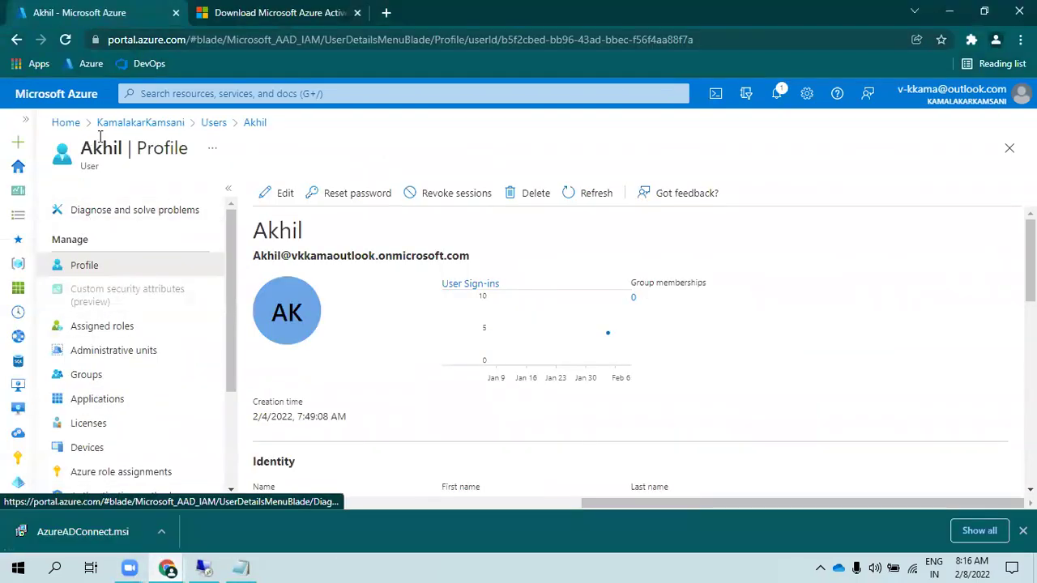
pyautogui.click(73, 96)
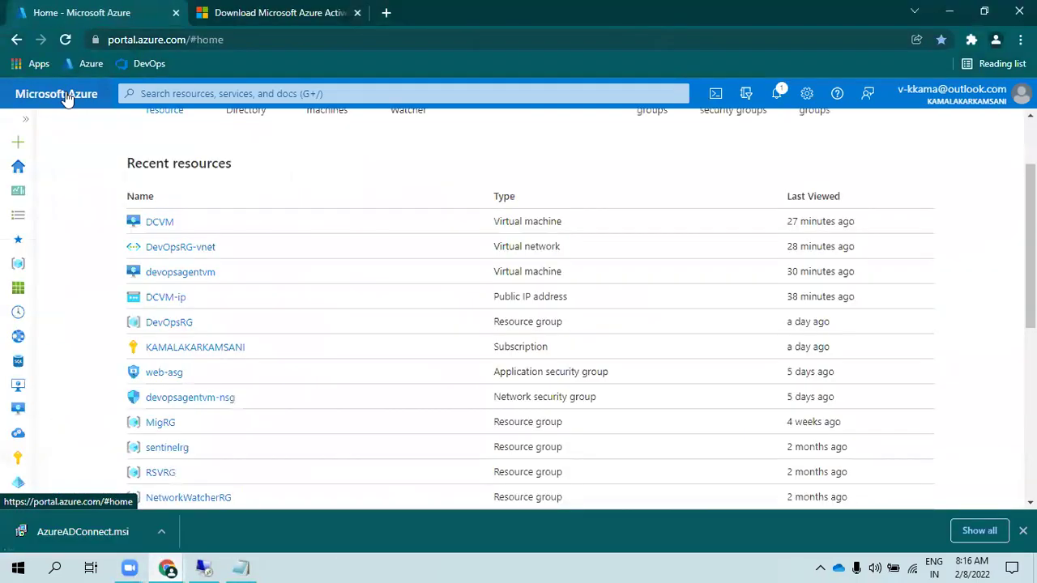
pyautogui.click(186, 347)
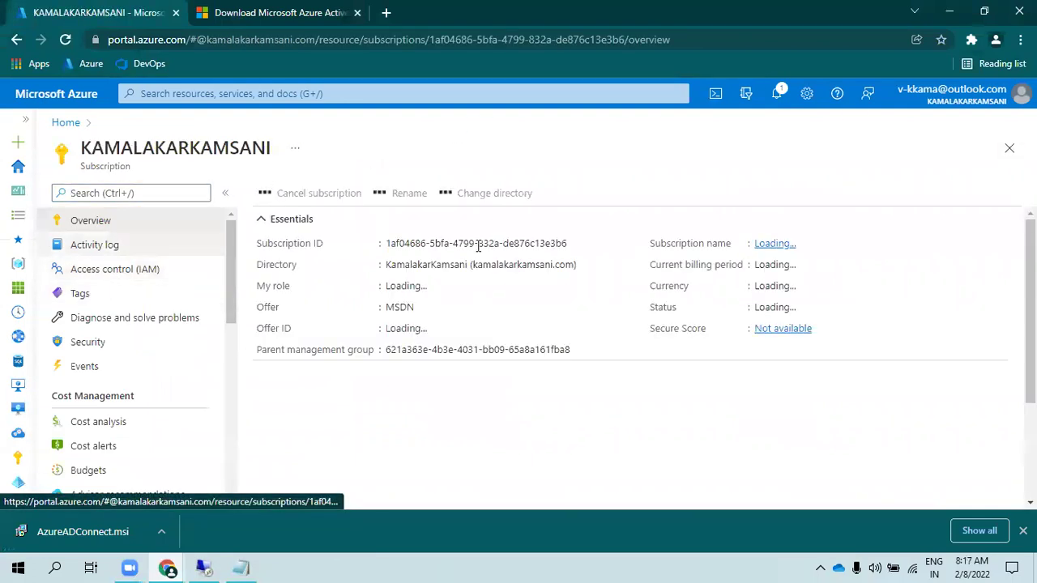
pyautogui.click(128, 268)
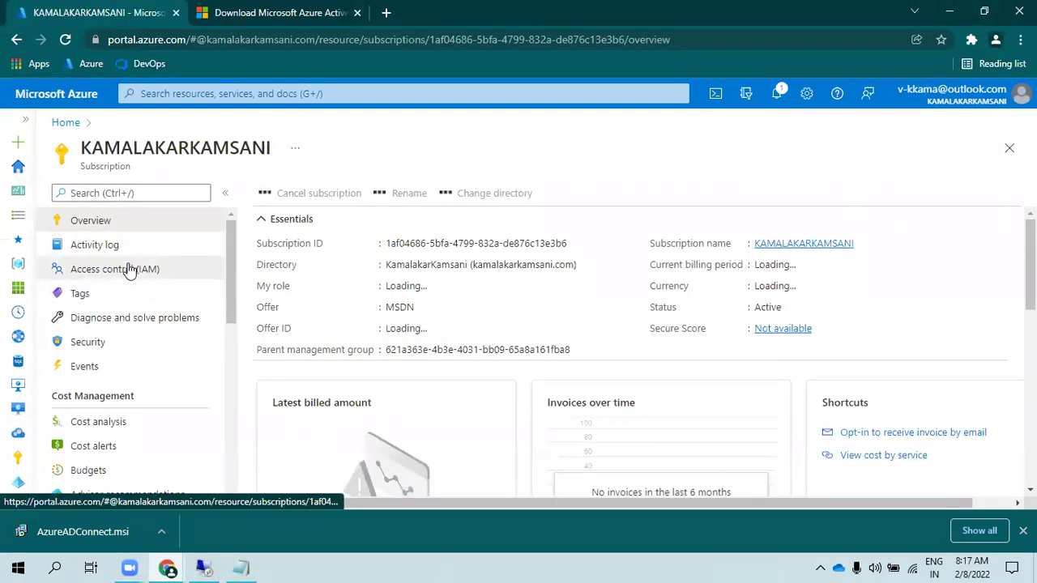
# - Start a role assignment on the subscription with the Owner role
pyautogui.click(279, 195)
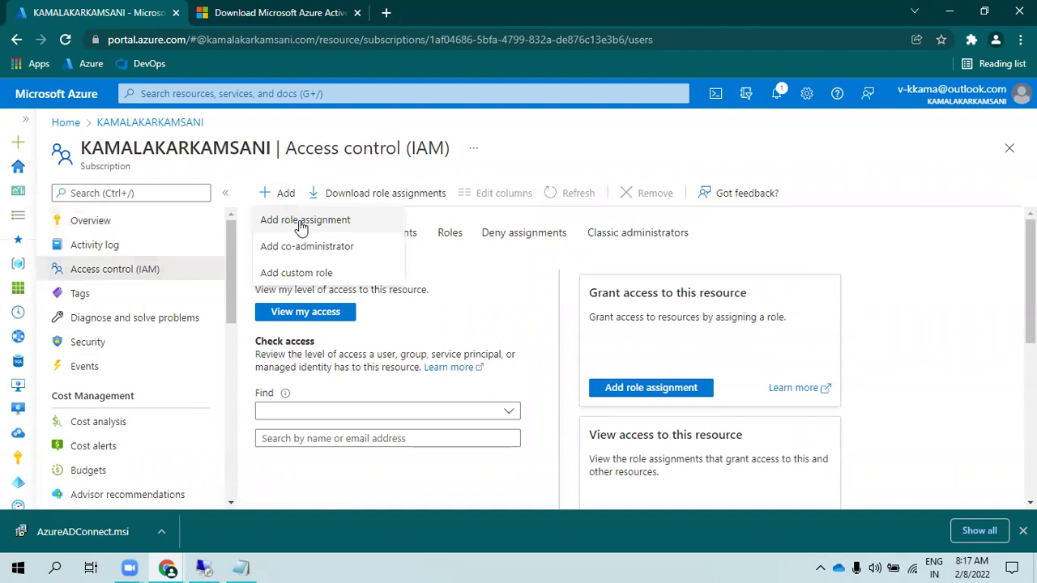
pyautogui.click(299, 225)
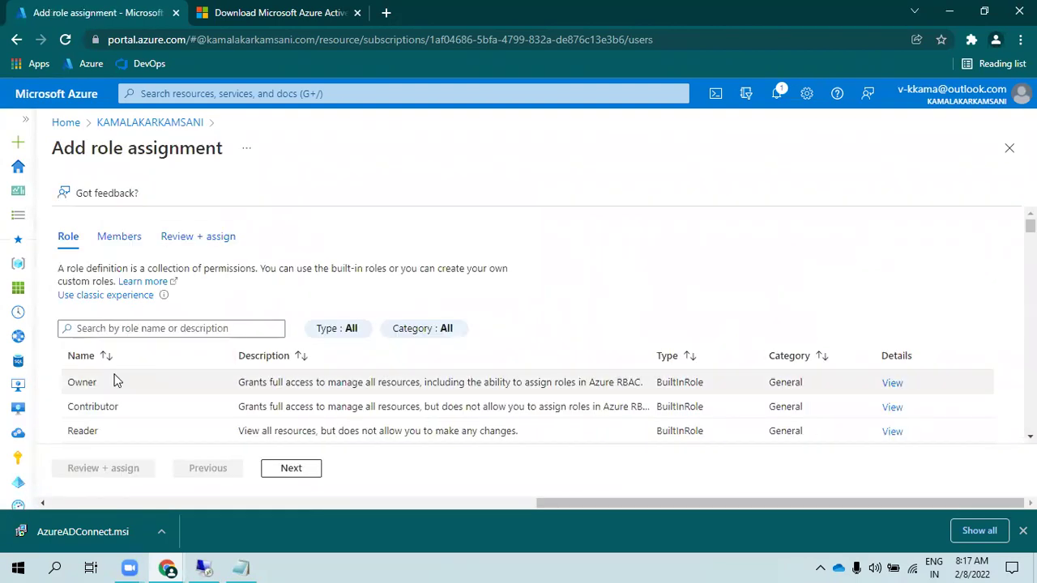
pyautogui.click(116, 379)
pyautogui.click(291, 475)
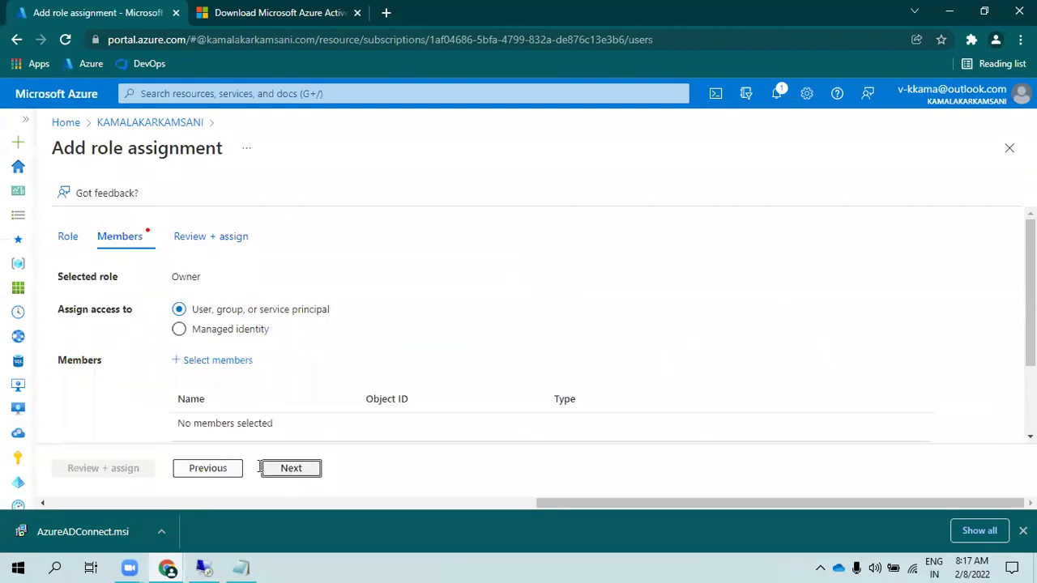
# - Search members for 'azureu', select the azureusers group, and submit the Owner assignment
pyautogui.click(209, 363)
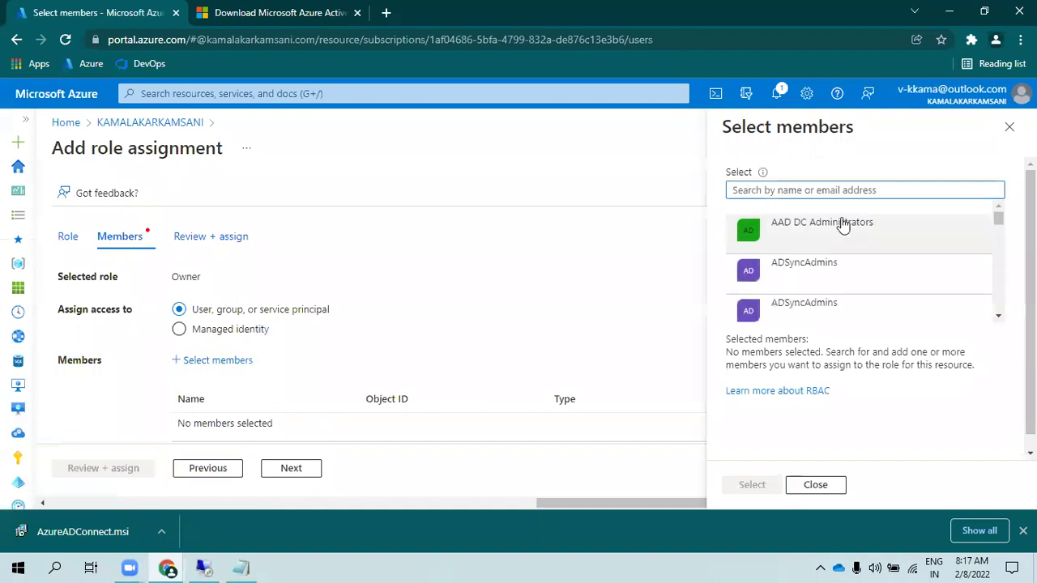
pyautogui.write('vishal')
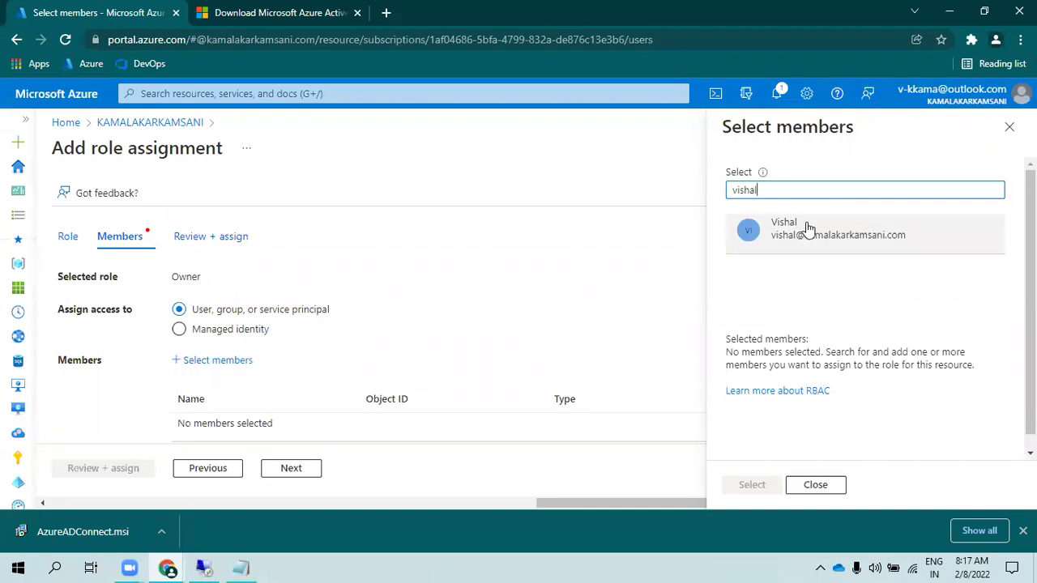
pyautogui.moveTo(778, 192); pyautogui.dragTo(696, 186)
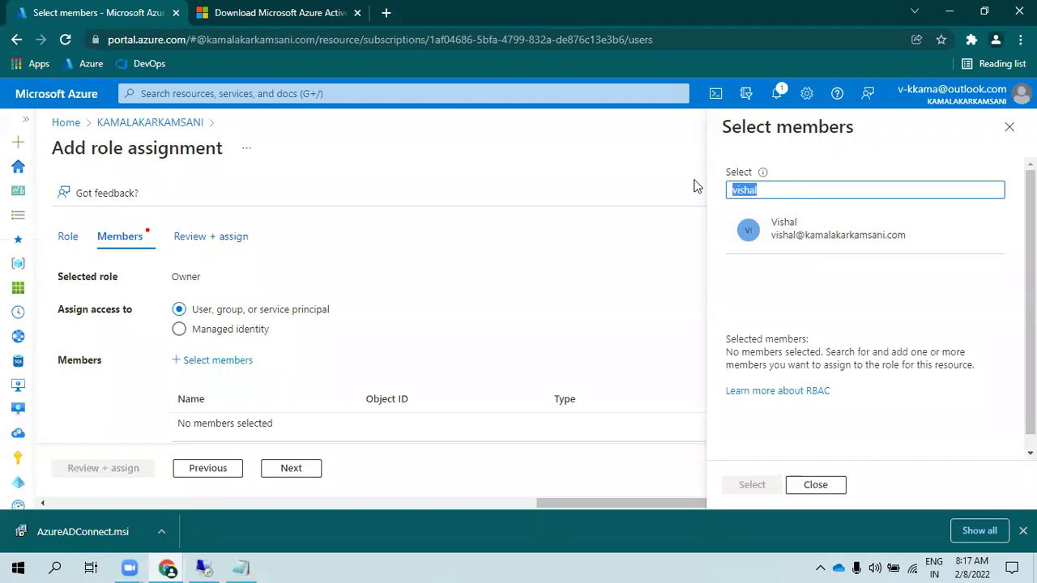
pyautogui.press('BackSpace')
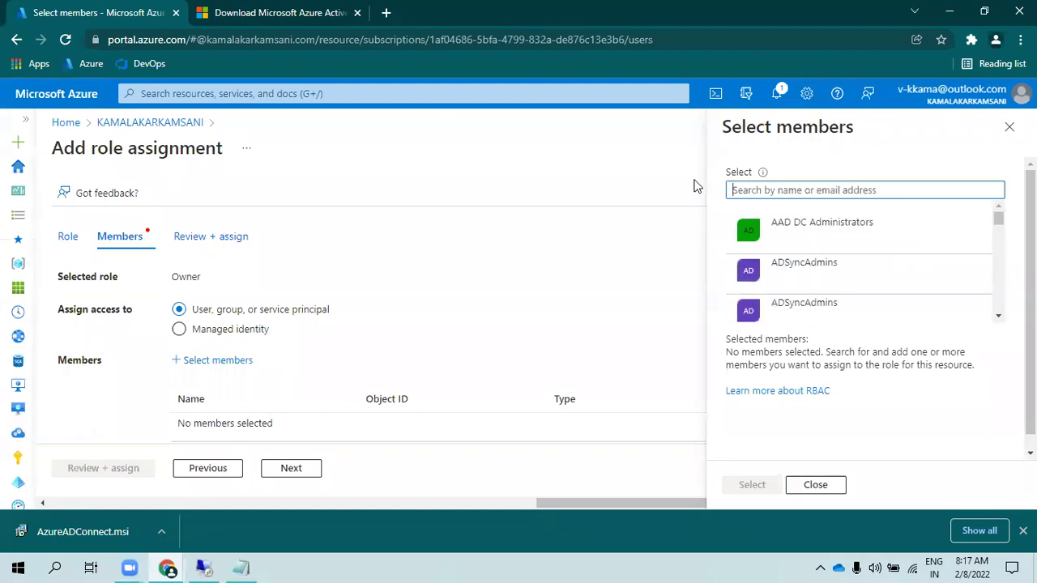
pyautogui.write('azure')
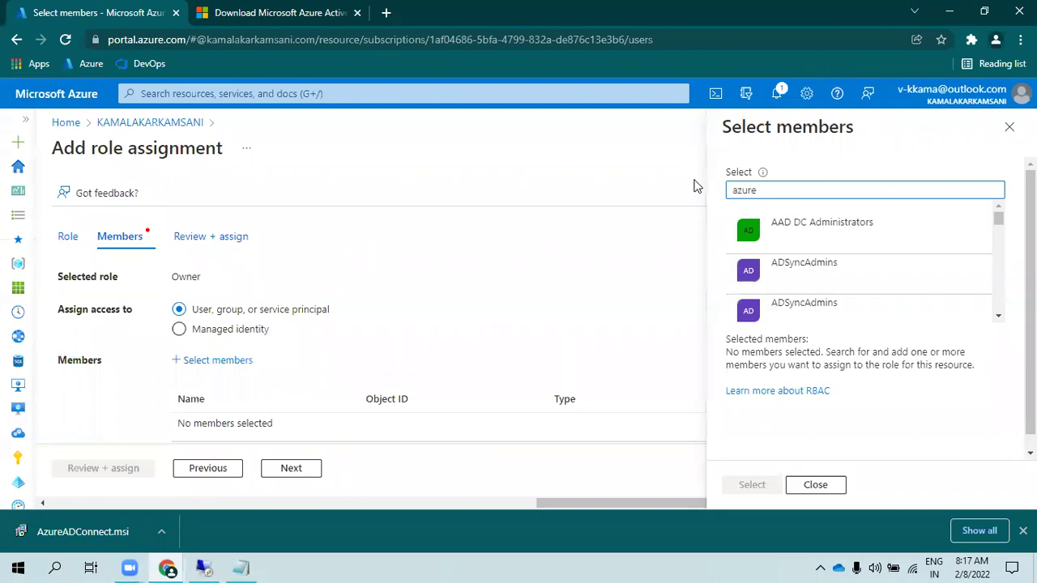
pyautogui.write('u')
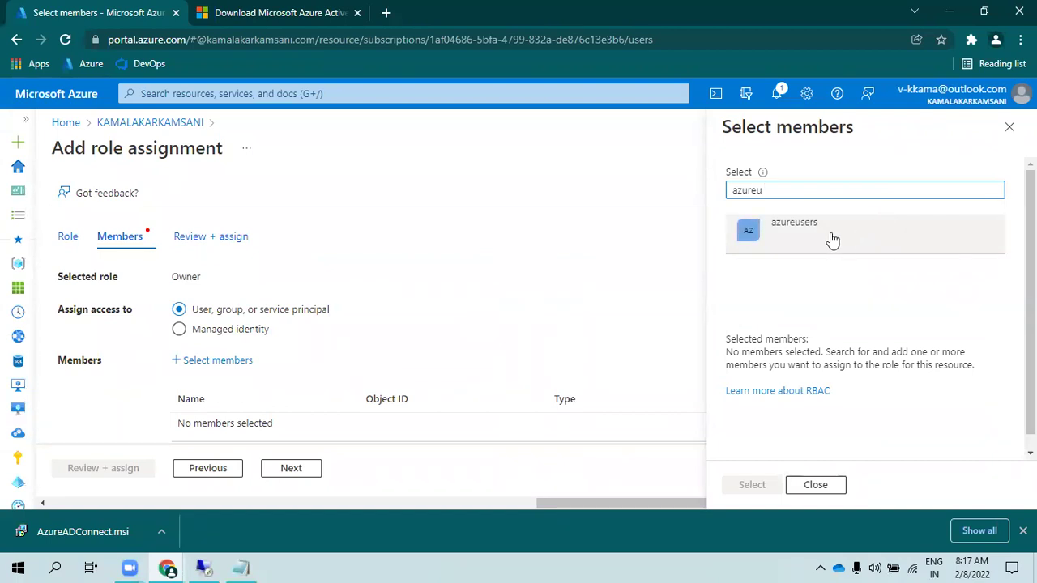
pyautogui.doubleClick(833, 240)
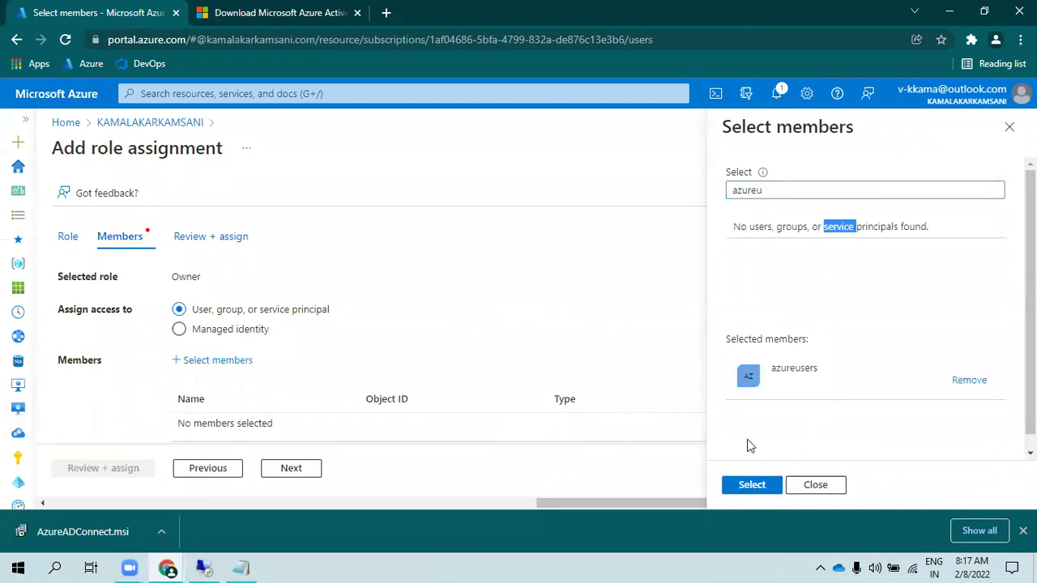
pyautogui.click(750, 485)
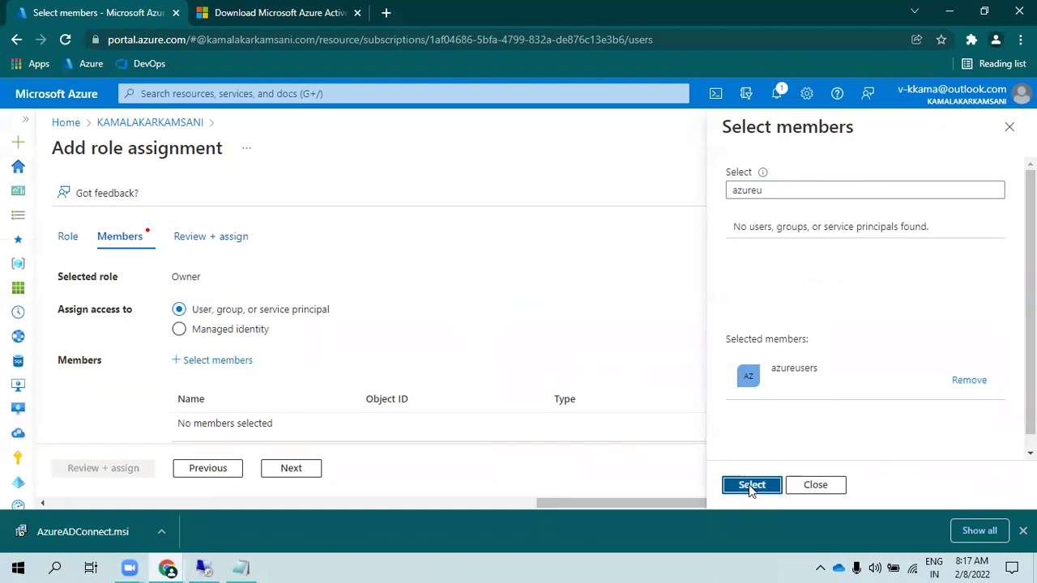
pyautogui.click(291, 470)
pyautogui.click(132, 470)
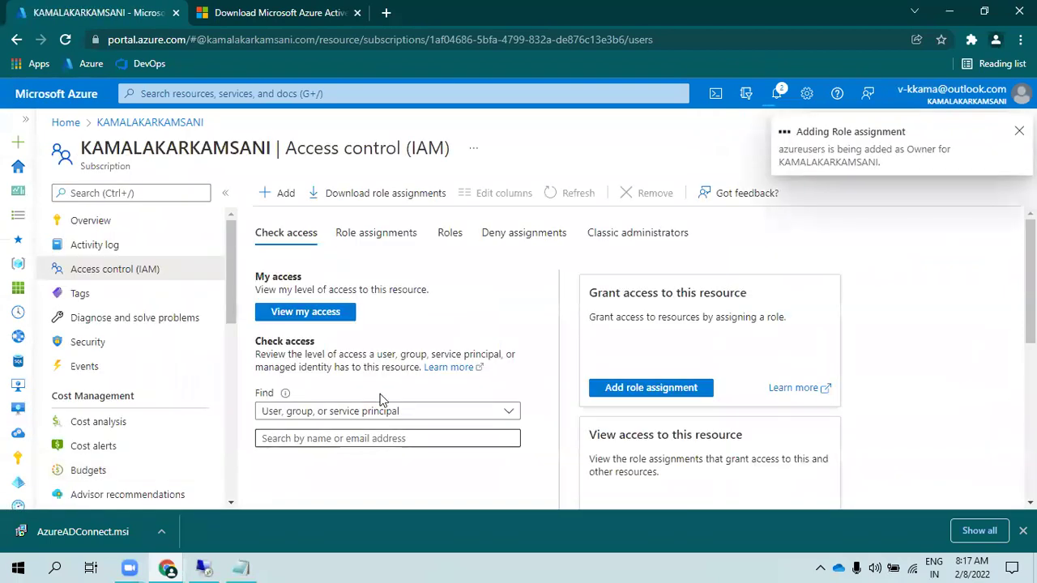
pyautogui.click(196, 561)
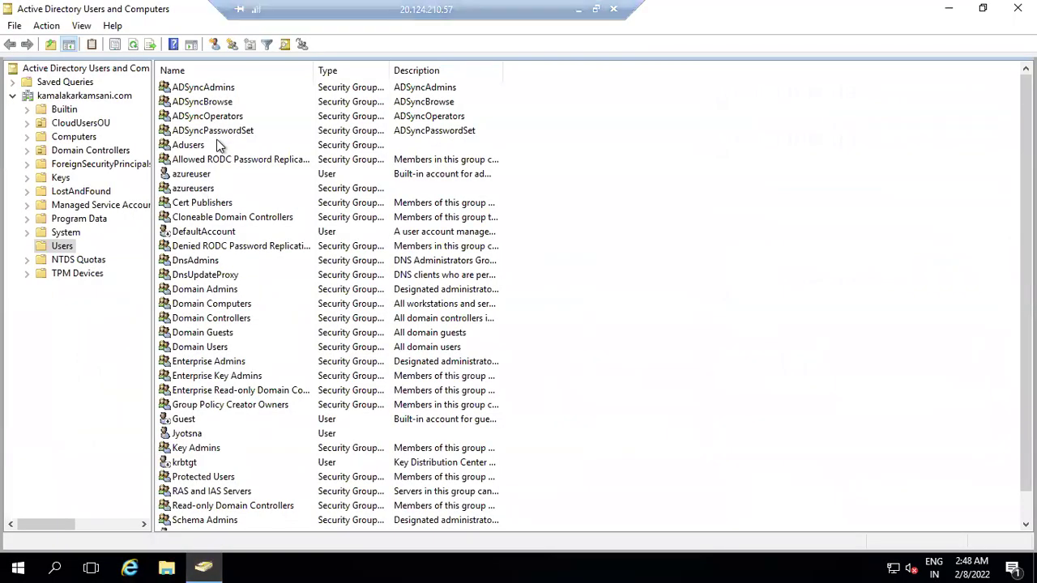
pyautogui.doubleClick(206, 175)
pyautogui.press('Escape')
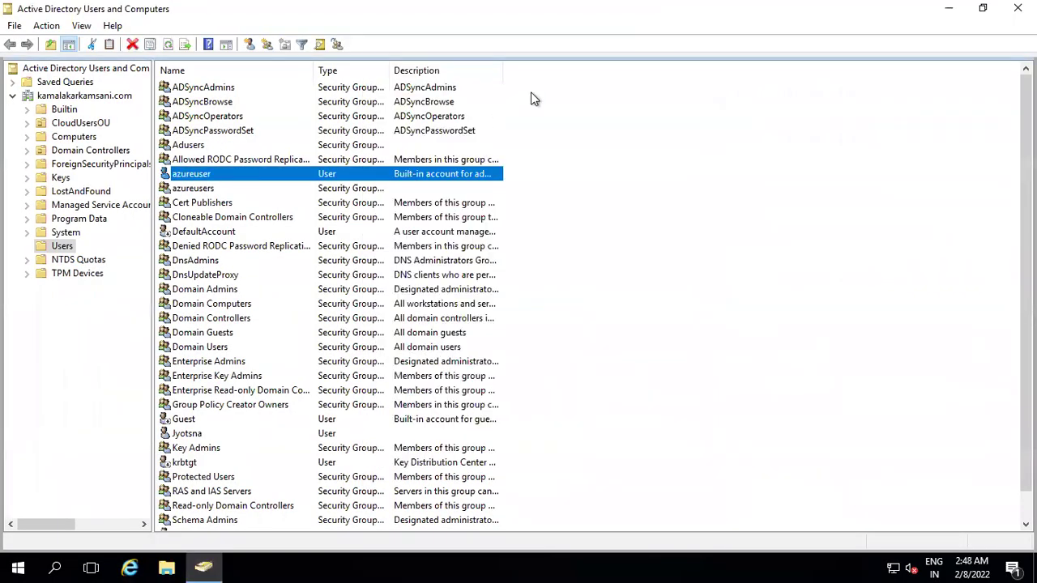
pyautogui.press('Return')
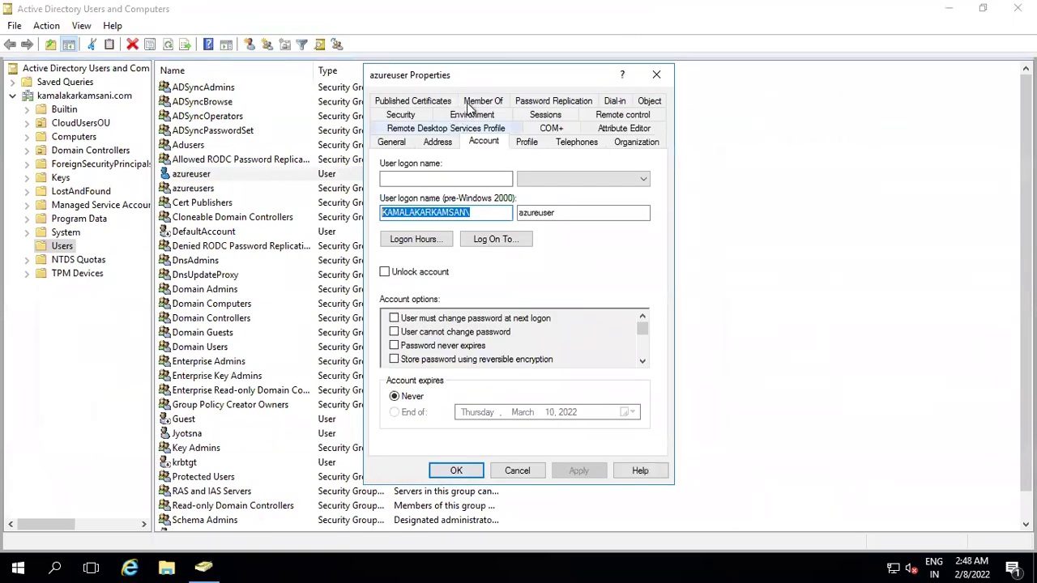
pyautogui.click(483, 103)
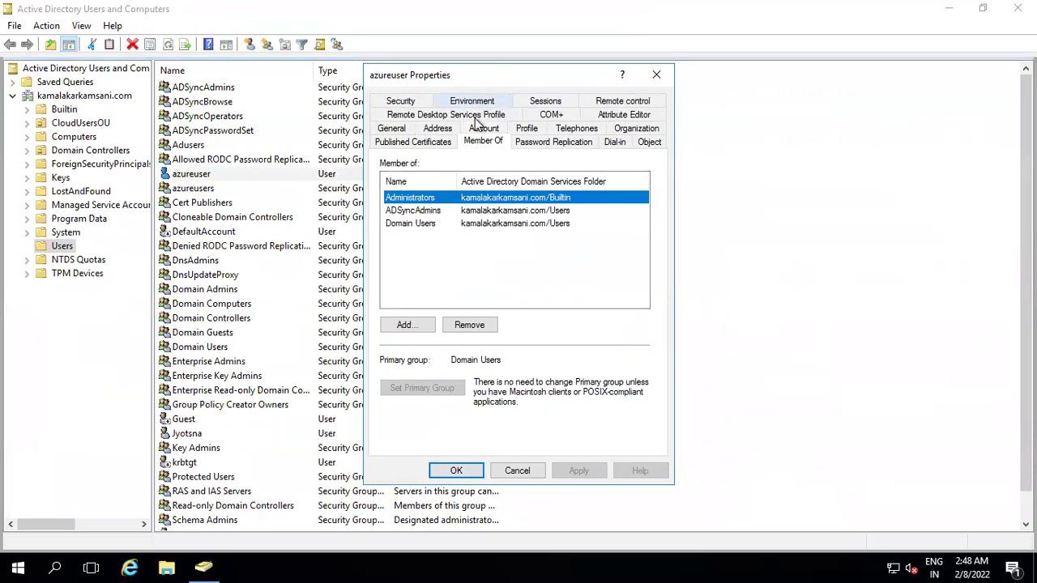
pyautogui.click(656, 75)
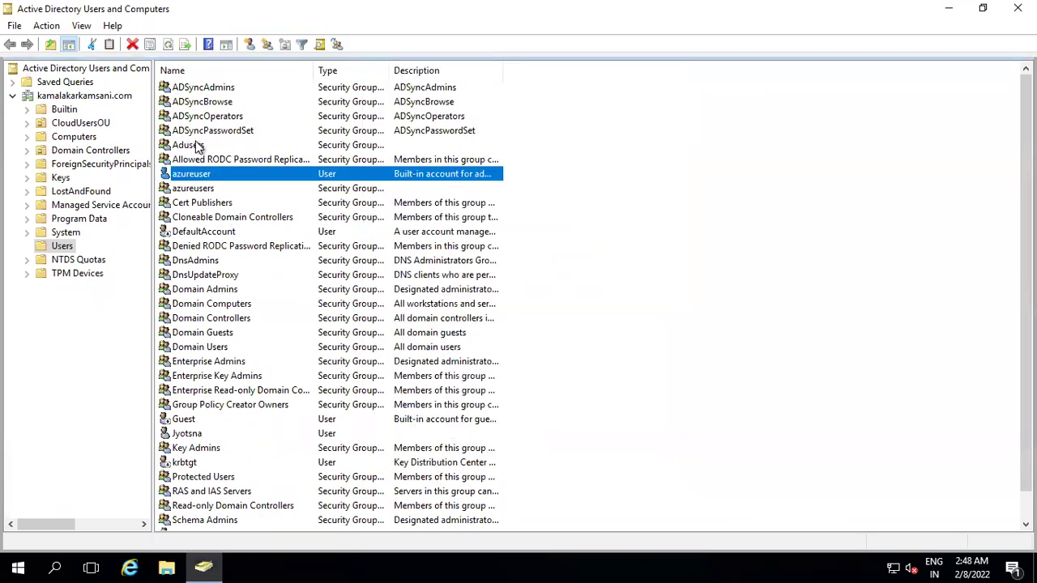
pyautogui.doubleClick(196, 146)
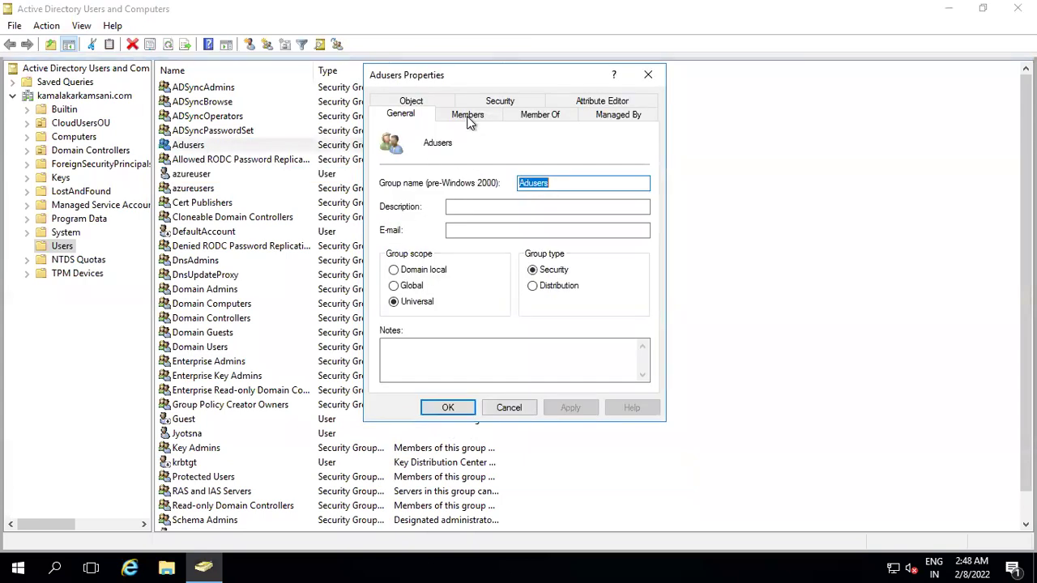
pyautogui.click(469, 117)
pyautogui.click(424, 185)
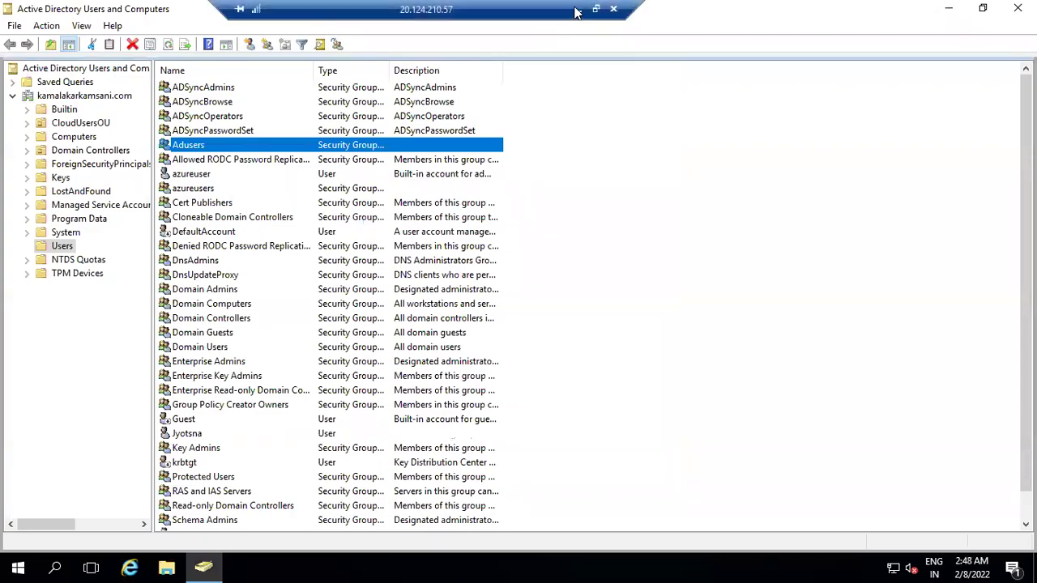
pyautogui.click(579, 9)
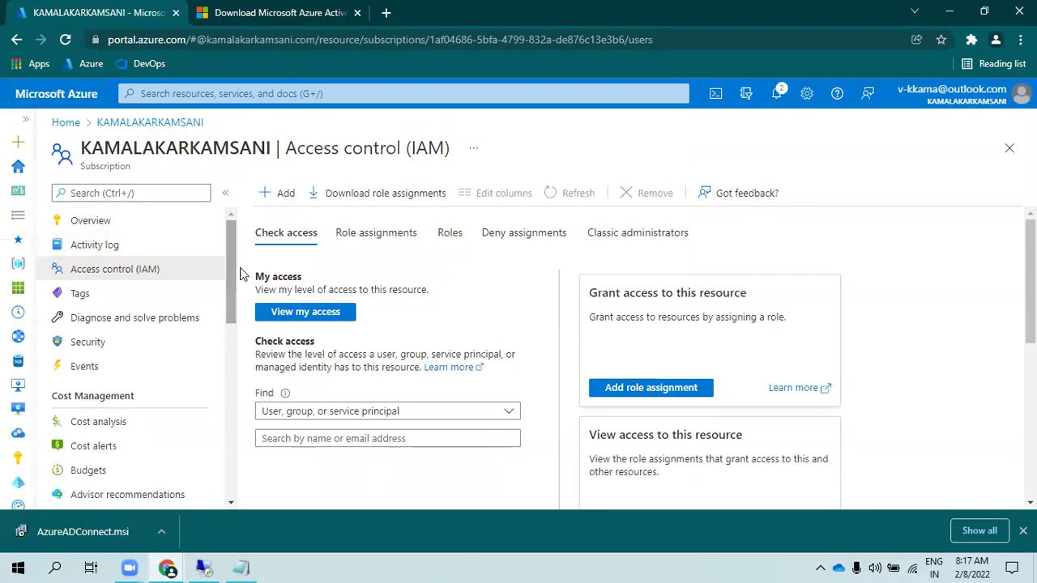
pyautogui.click(285, 194)
# - Add an Owner role assignment for the Adusers group, found by searching 'ad', and submit it
pyautogui.click(294, 220)
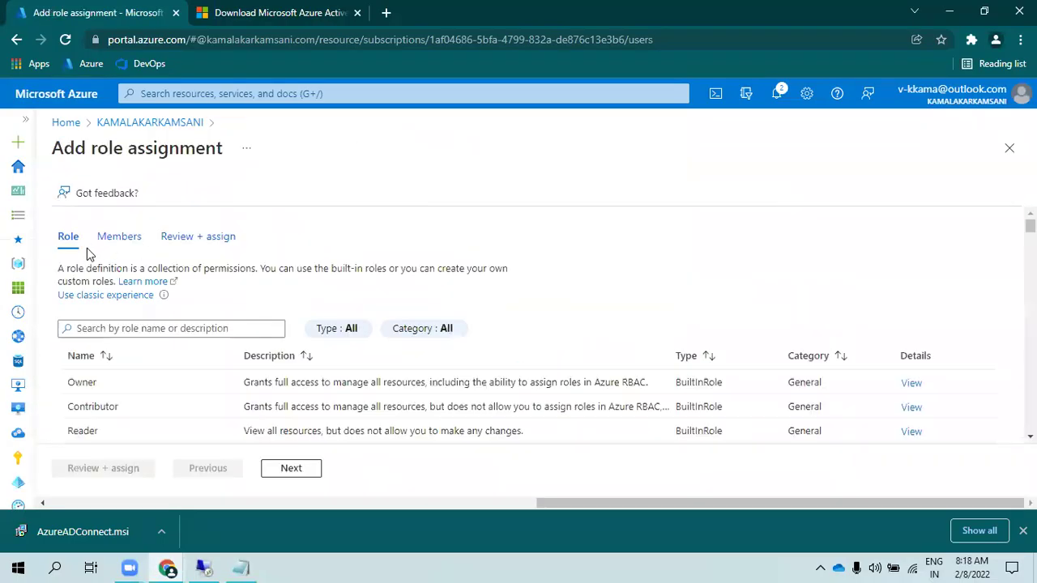
pyautogui.click(111, 389)
pyautogui.click(291, 469)
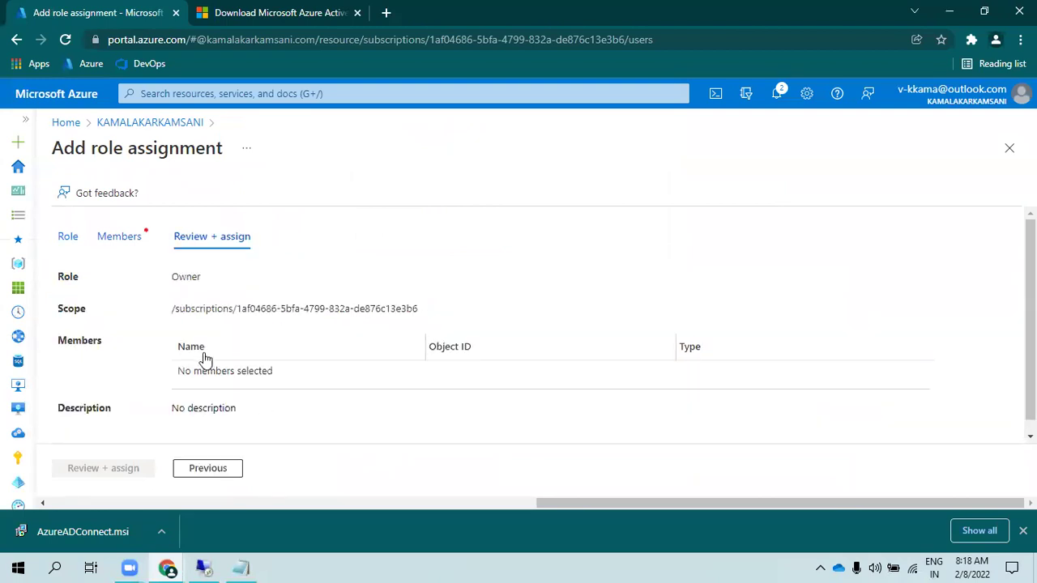
pyautogui.click(126, 241)
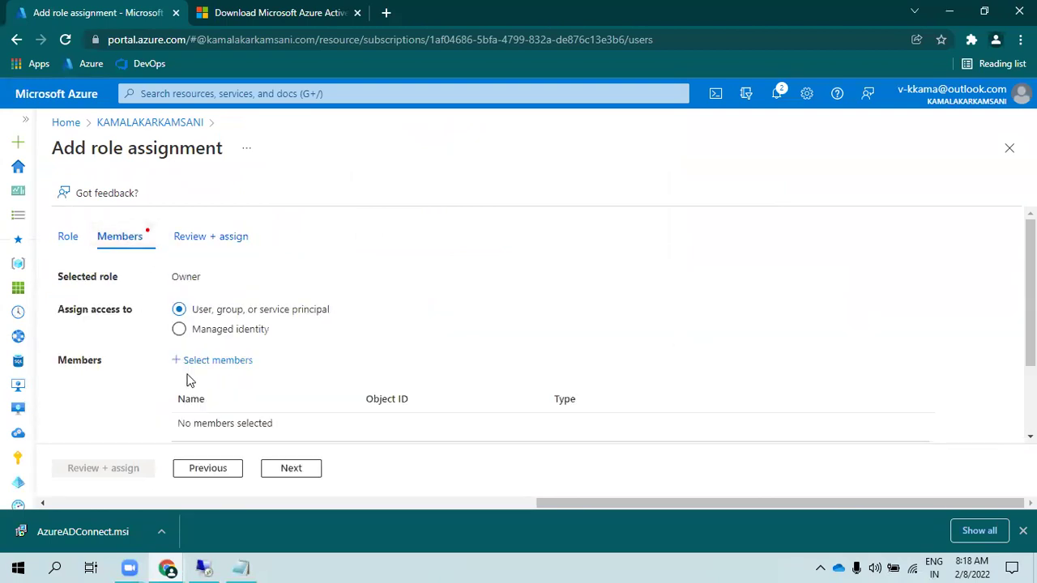
pyautogui.click(212, 361)
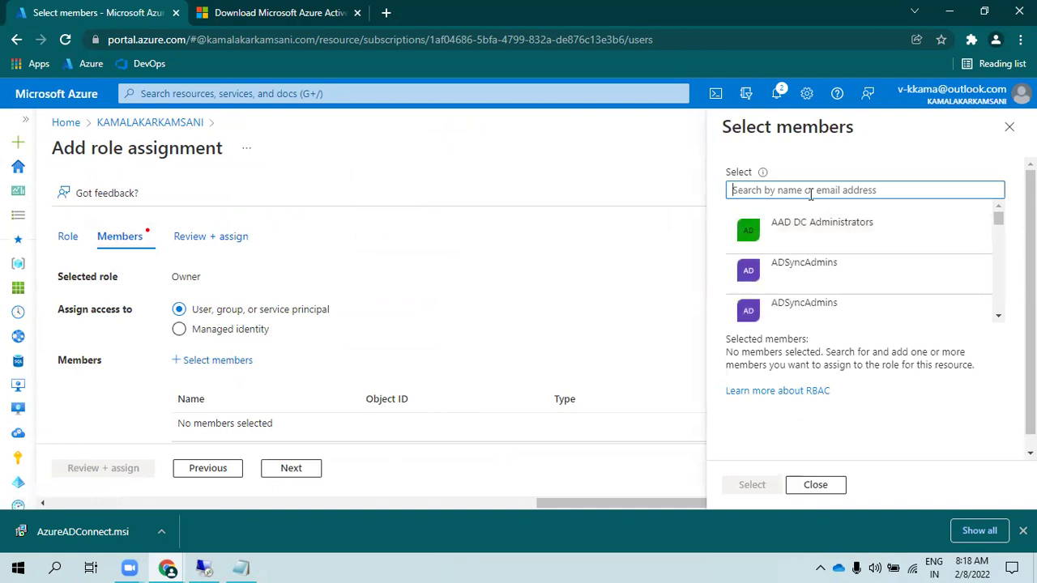
pyautogui.write('aduse')
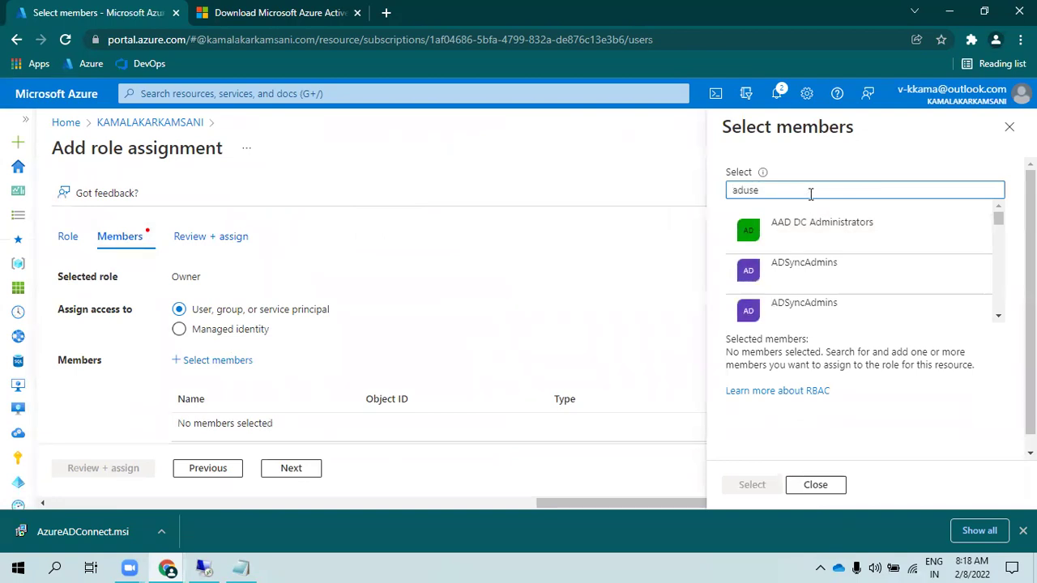
pyautogui.click(805, 244)
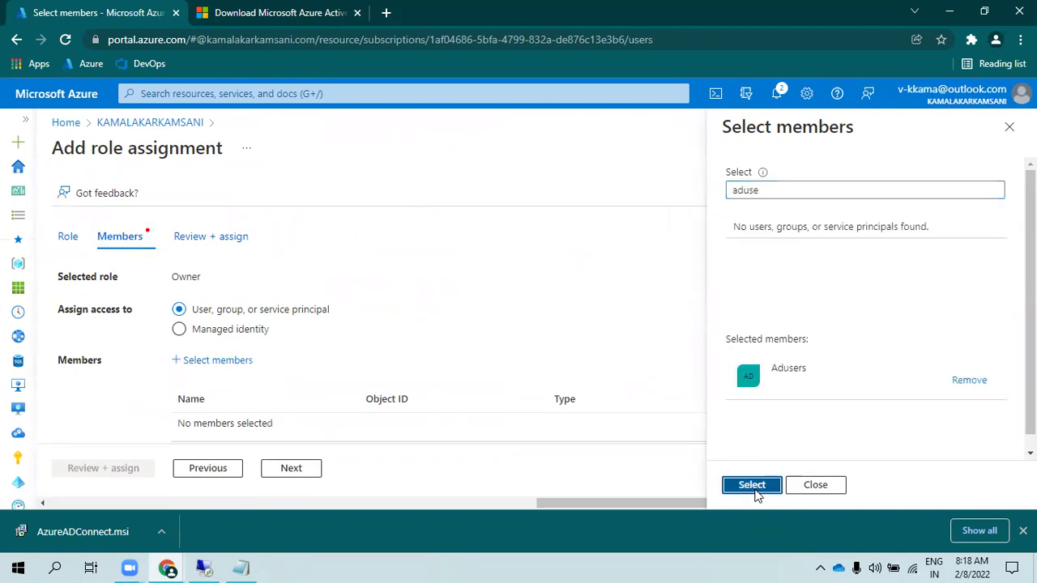
pyautogui.click(754, 486)
pyautogui.click(130, 471)
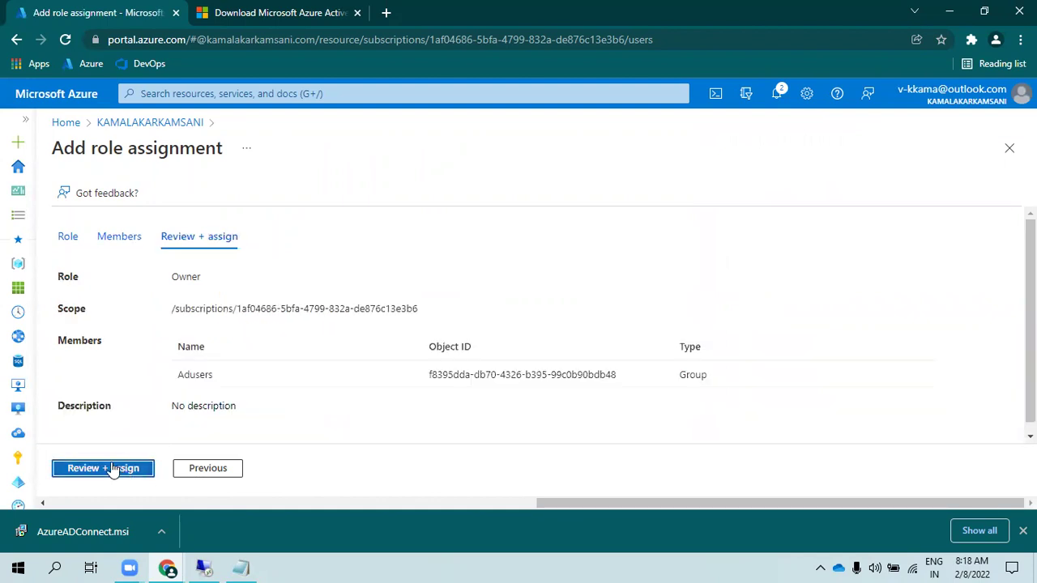
pyautogui.click(103, 469)
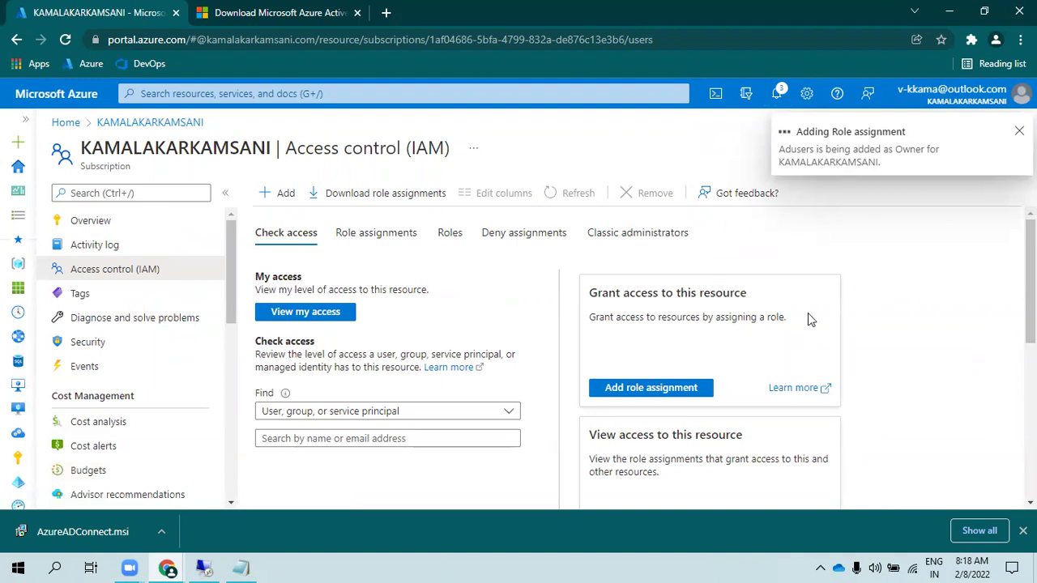
# - Open the Adusers group in Azure AD Groups and refresh its Members list showing two users
pyautogui.click(79, 103)
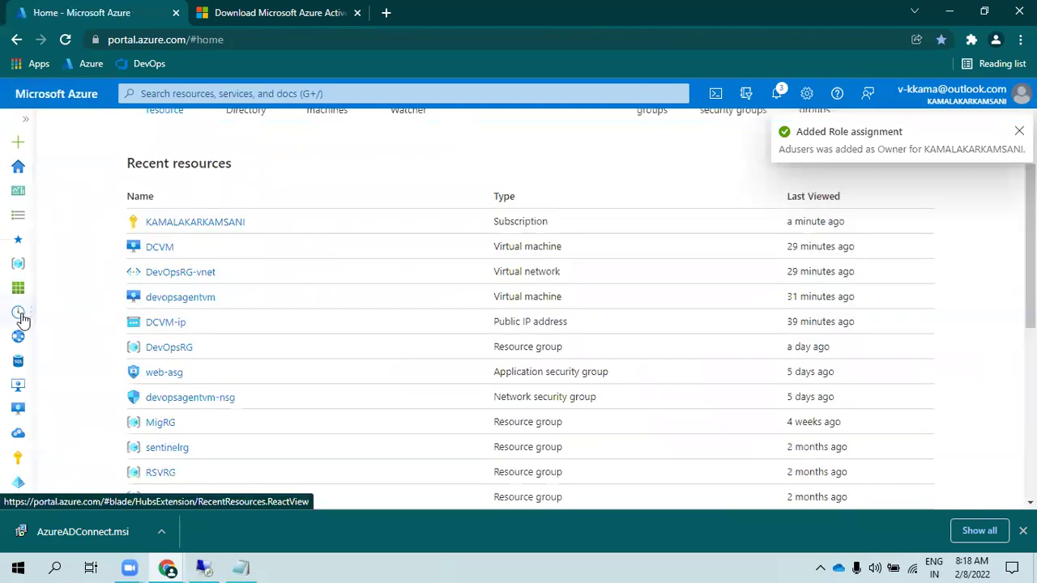
pyautogui.click(18, 483)
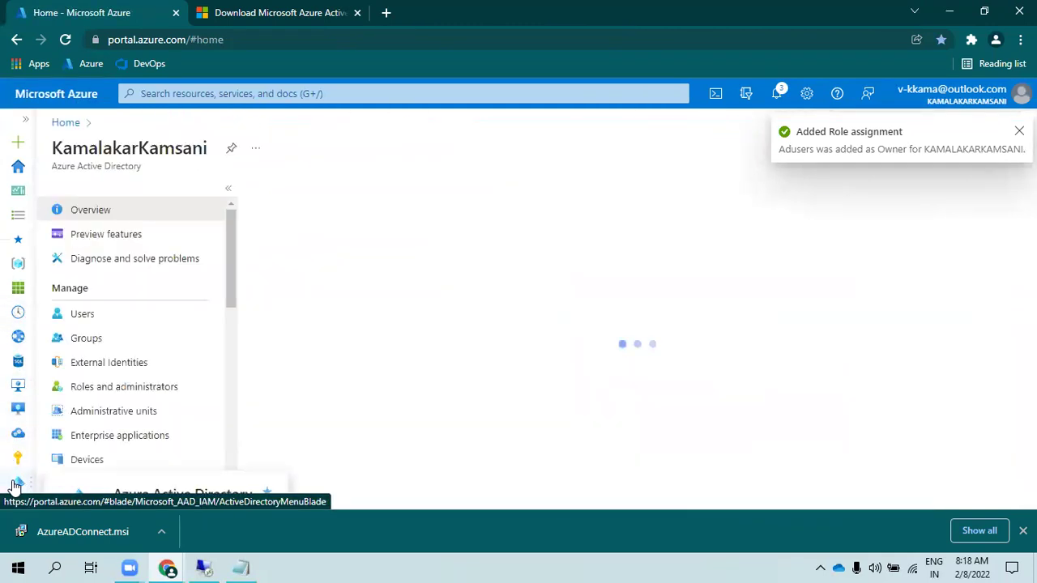
pyautogui.click(96, 338)
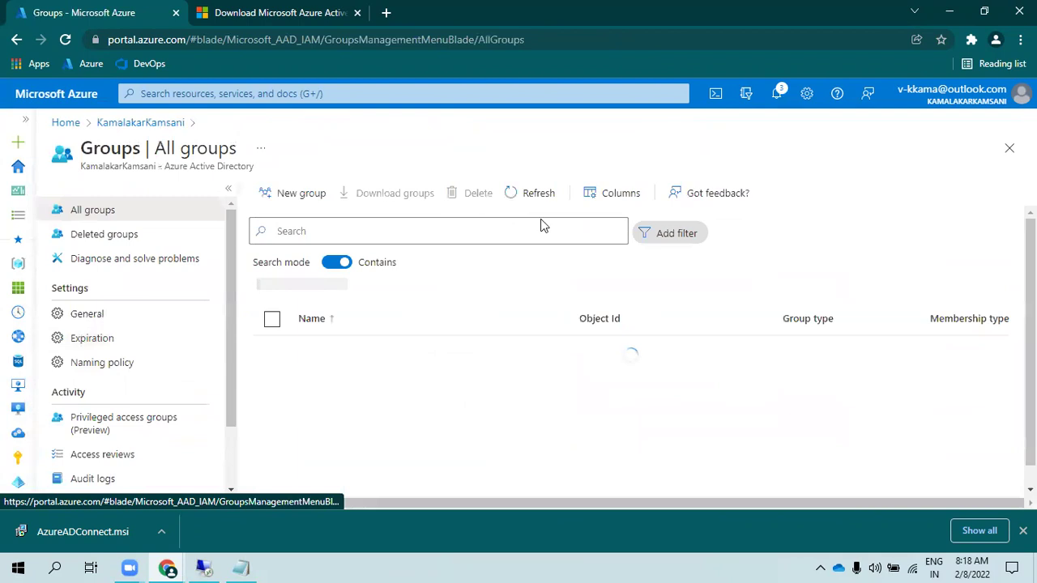
pyautogui.scroll(-5, 389, 390)
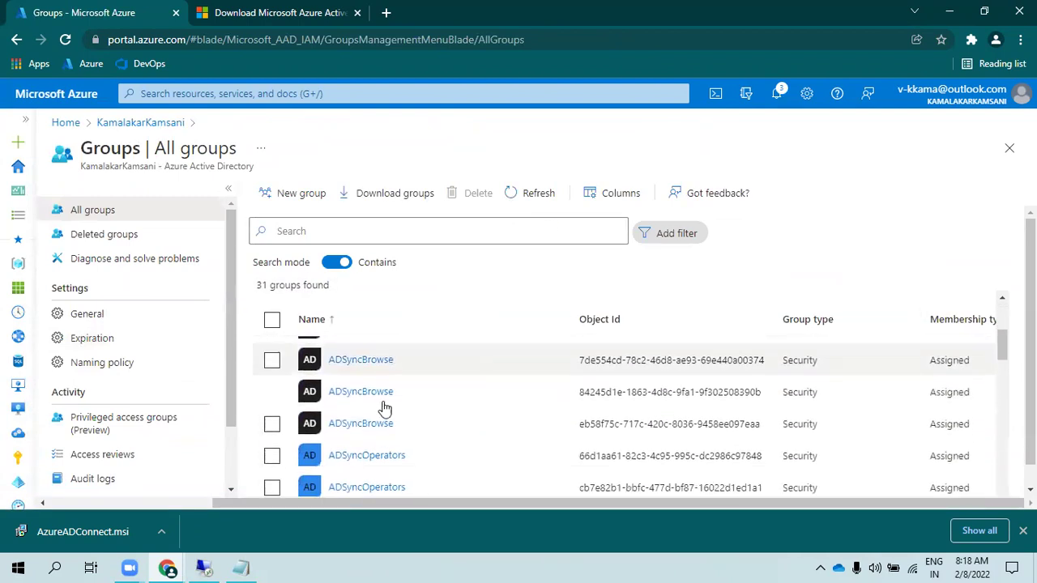
pyautogui.scroll(-5, 385, 407)
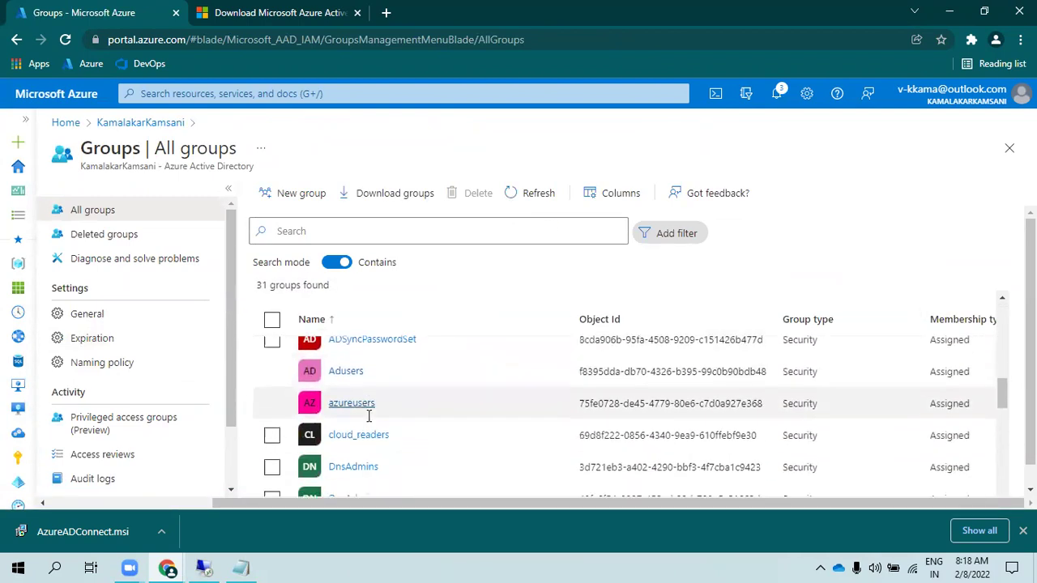
pyautogui.click(347, 366)
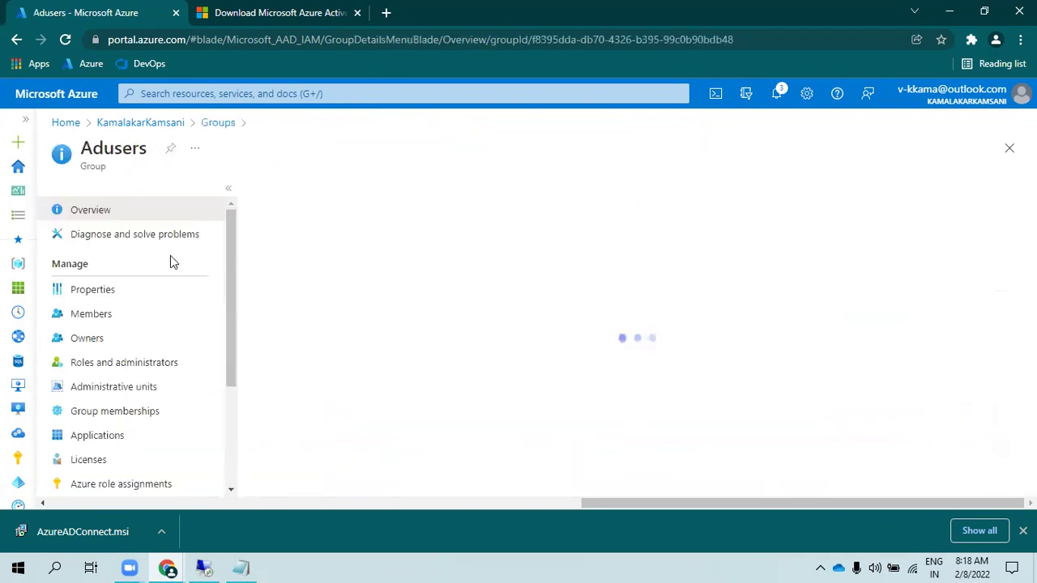
pyautogui.click(93, 317)
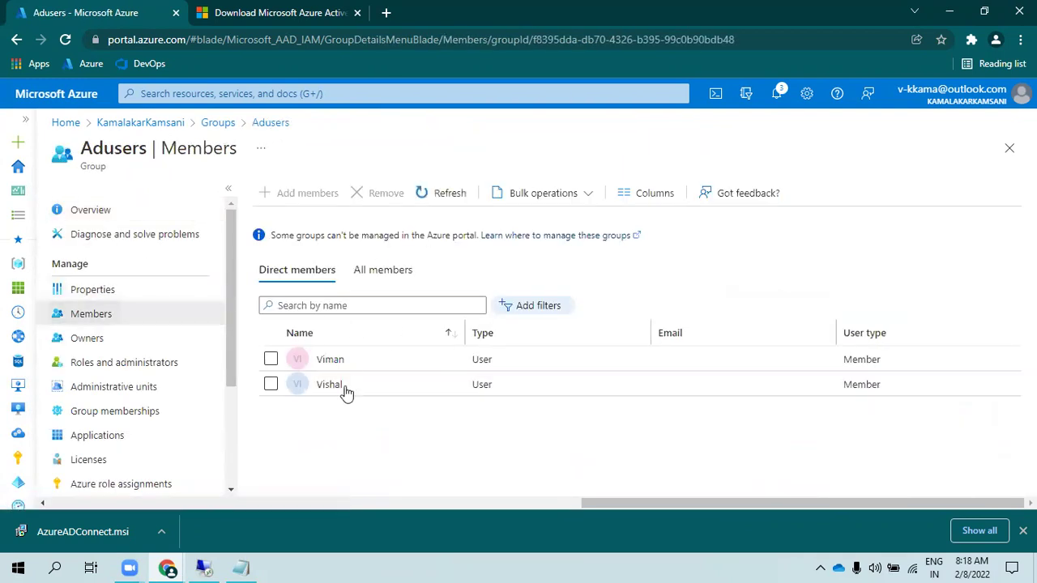
pyautogui.click(422, 193)
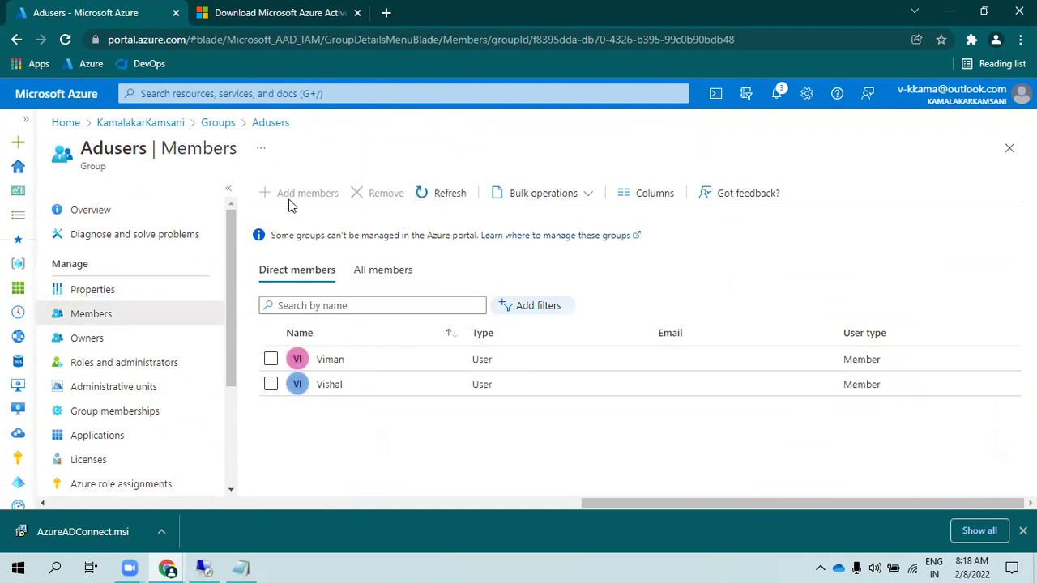
pyautogui.click(423, 193)
pyautogui.click(418, 194)
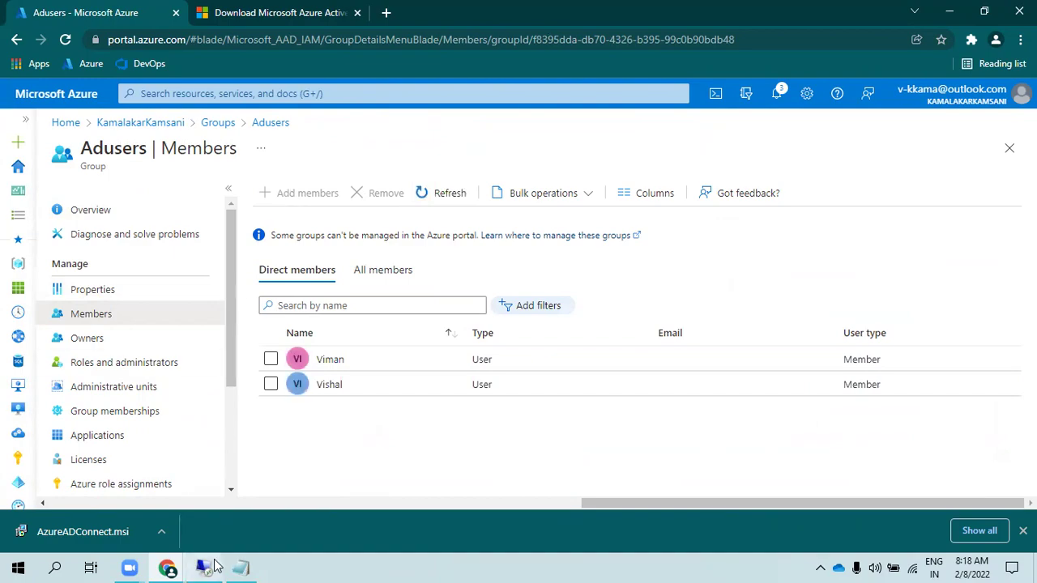
pyautogui.click(209, 566)
# - Check the current members of the Adusers and azureusers groups in the AD console
pyautogui.click(220, 565)
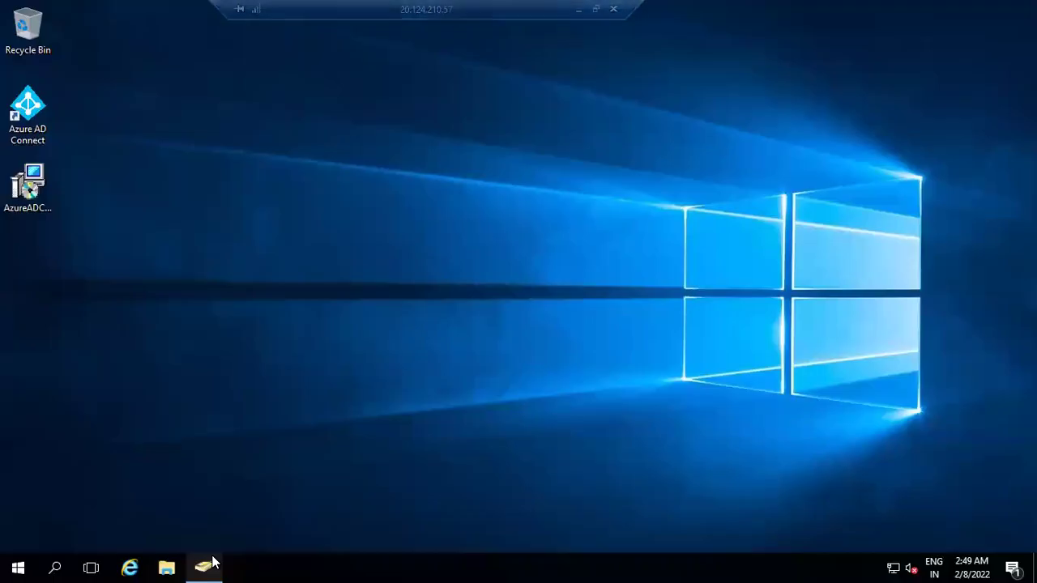
pyautogui.click(209, 566)
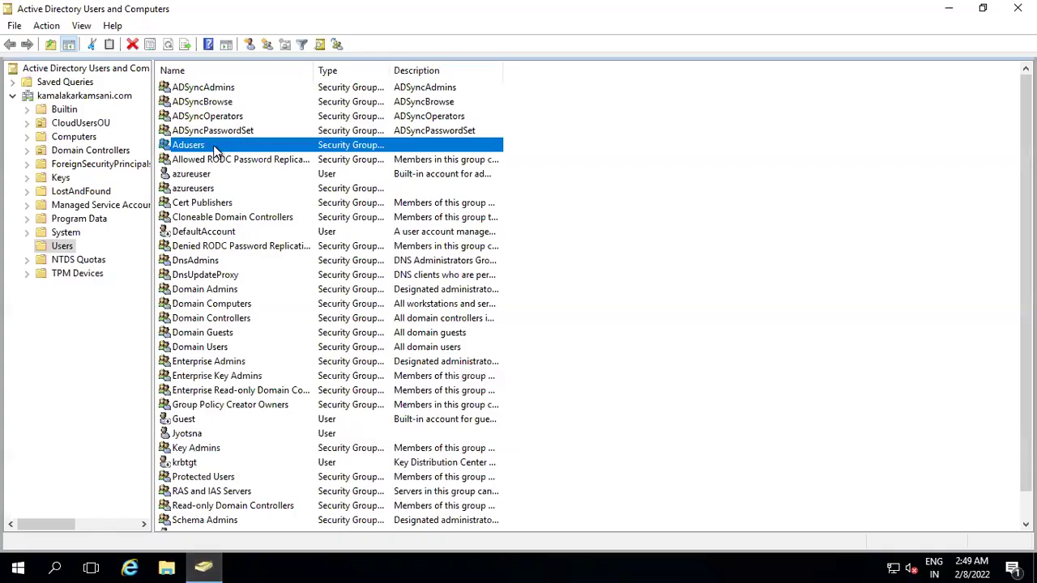
pyautogui.doubleClick(216, 151)
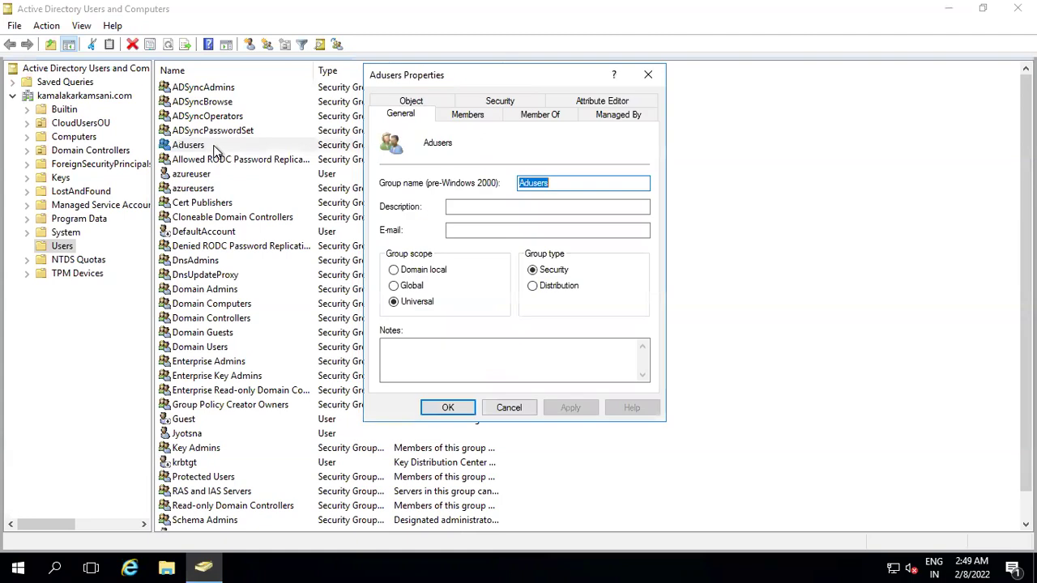
pyautogui.click(468, 118)
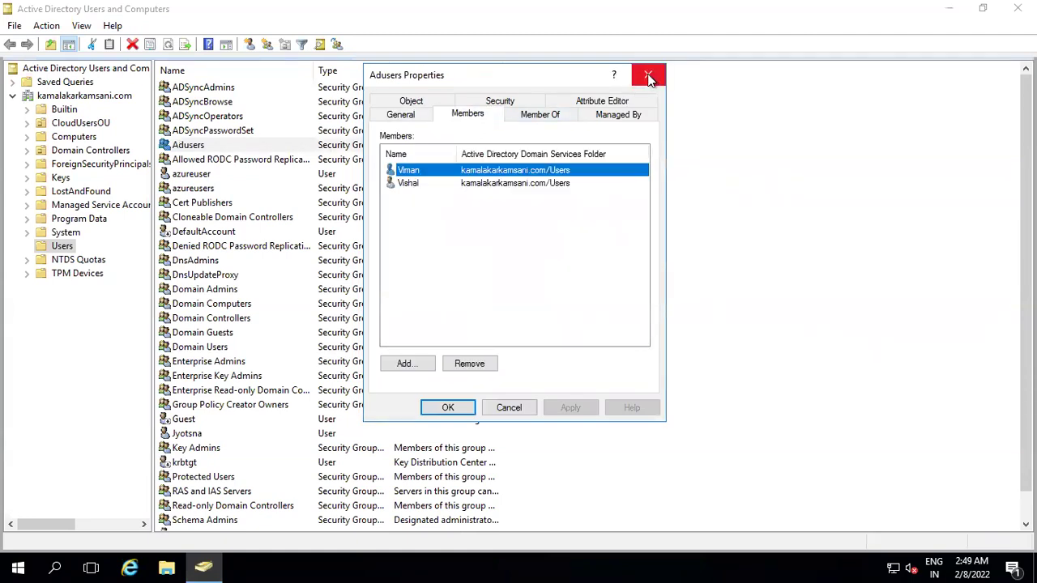
pyautogui.click(649, 76)
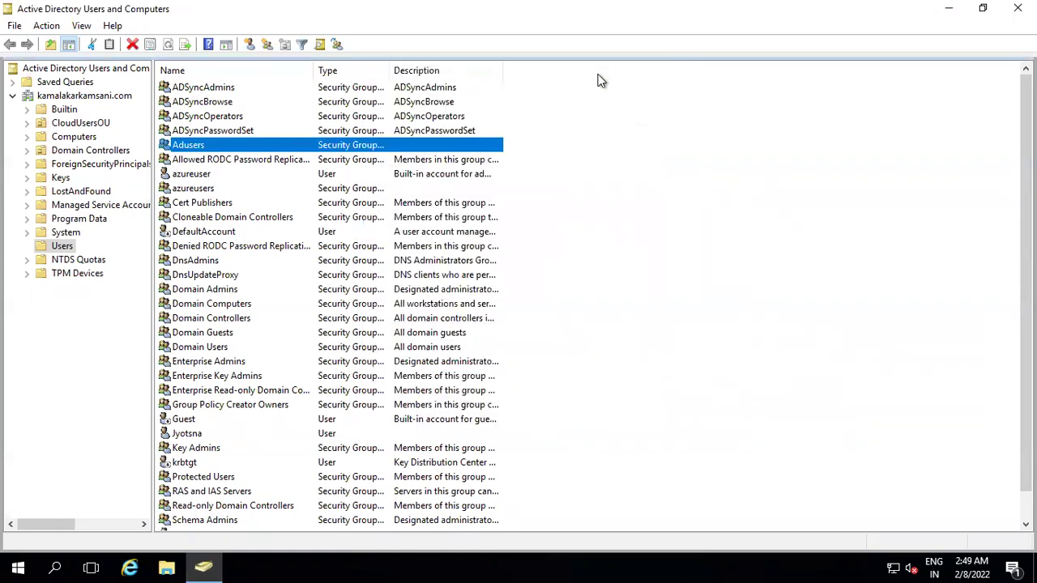
pyautogui.doubleClick(202, 190)
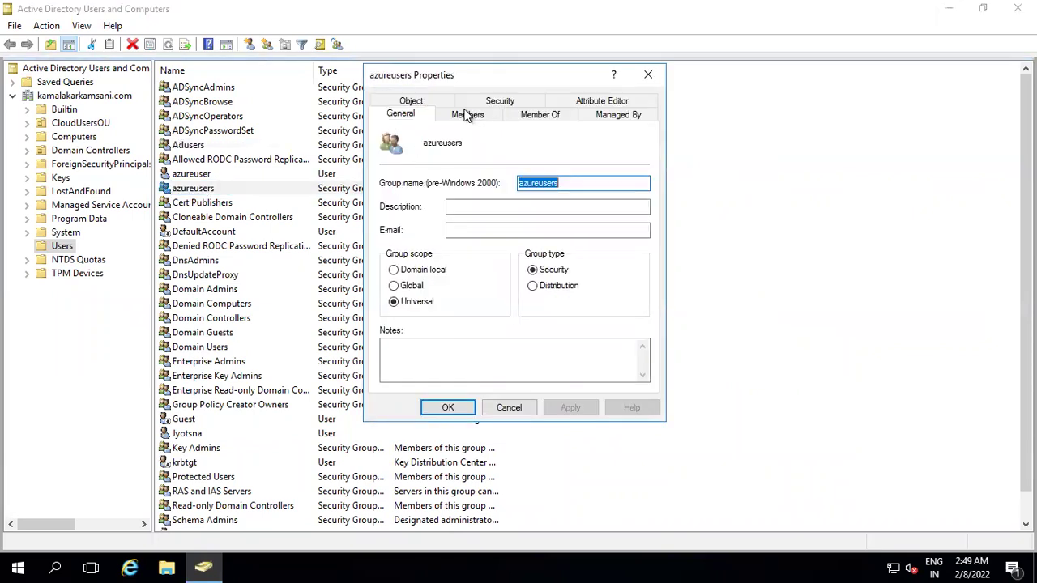
pyautogui.click(468, 115)
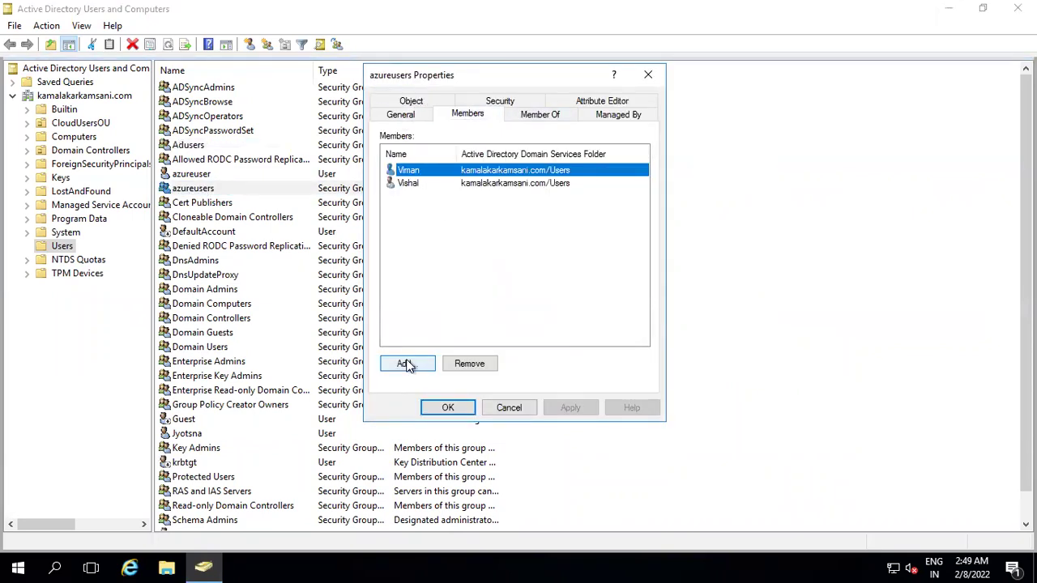
pyautogui.click(506, 409)
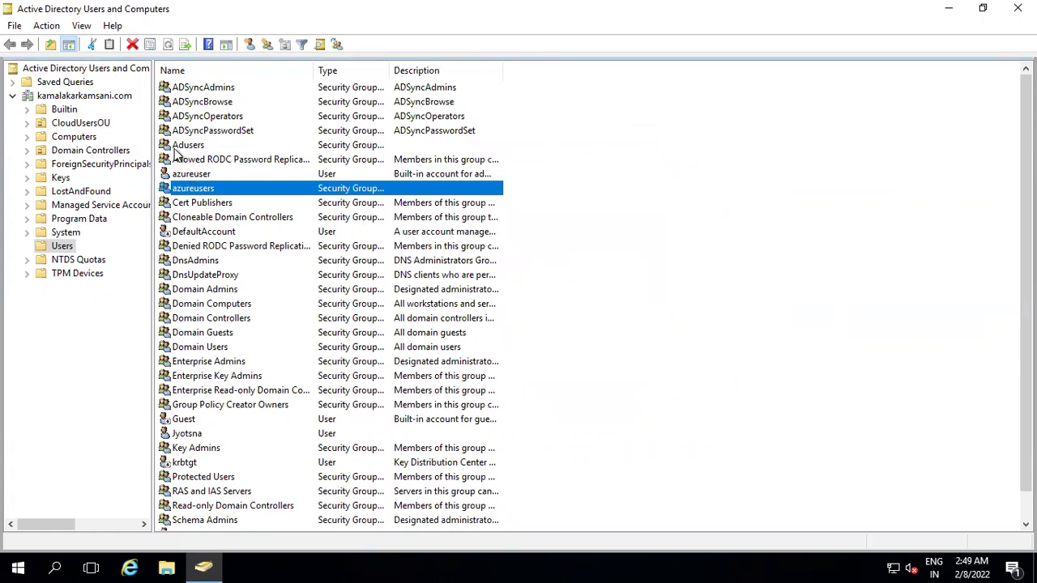
# - Add two domain users to azureusers via Check Names and apply the membership
pyautogui.doubleClick(210, 190)
pyautogui.click(476, 118)
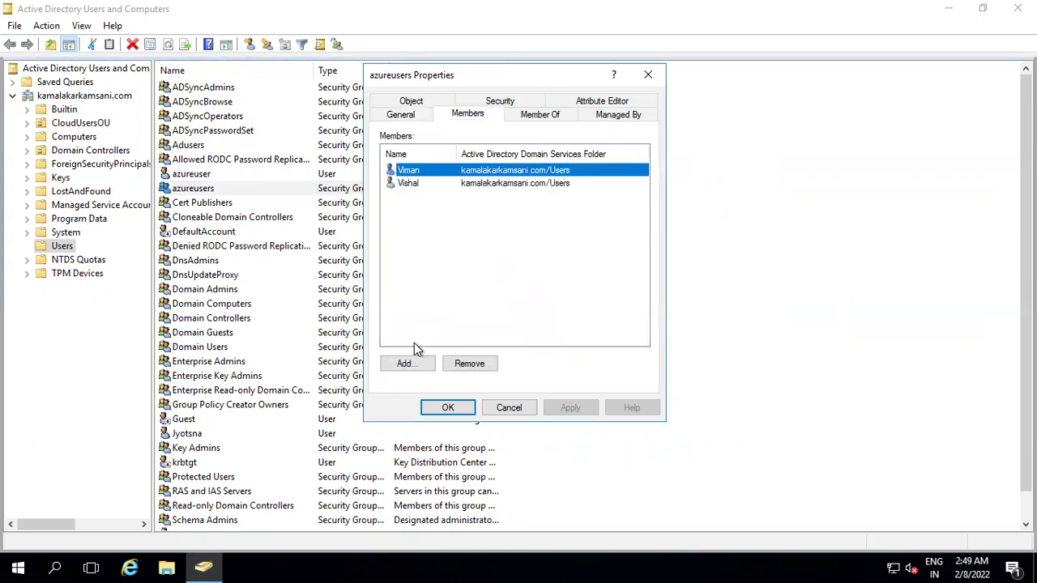
pyautogui.click(407, 365)
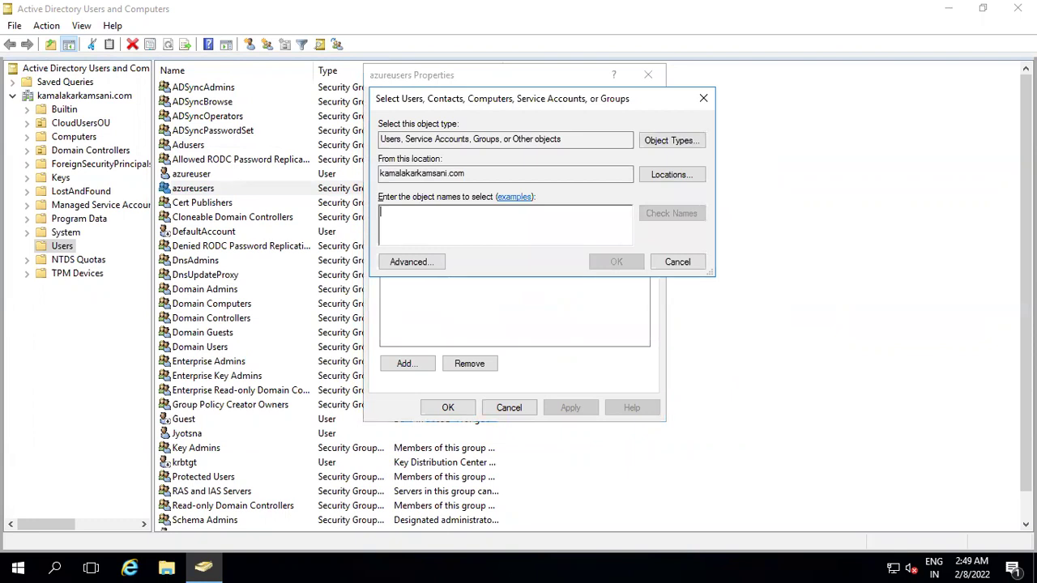
pyautogui.write('j')
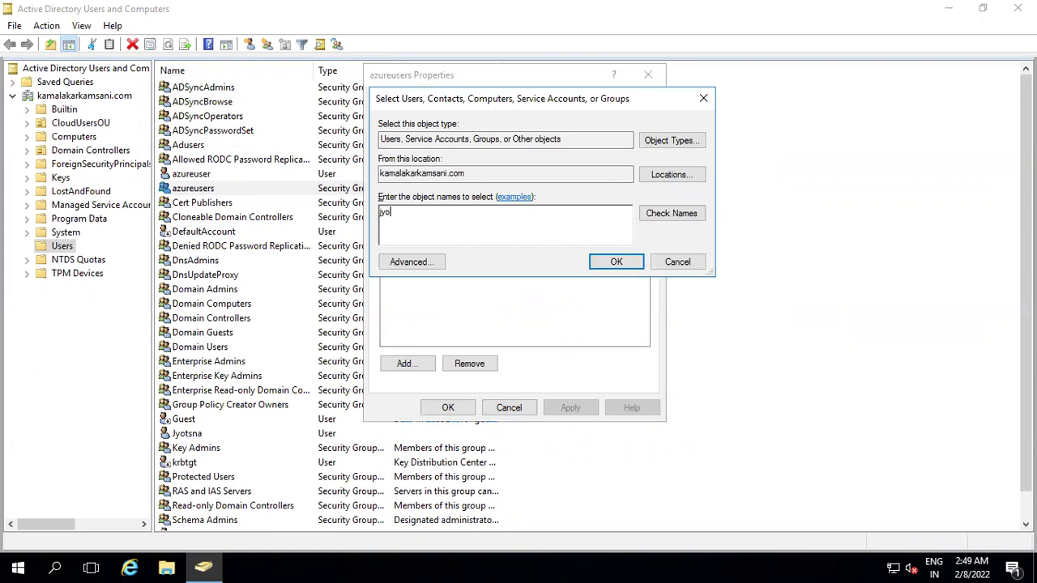
pyautogui.write('yo')
pyautogui.click(673, 215)
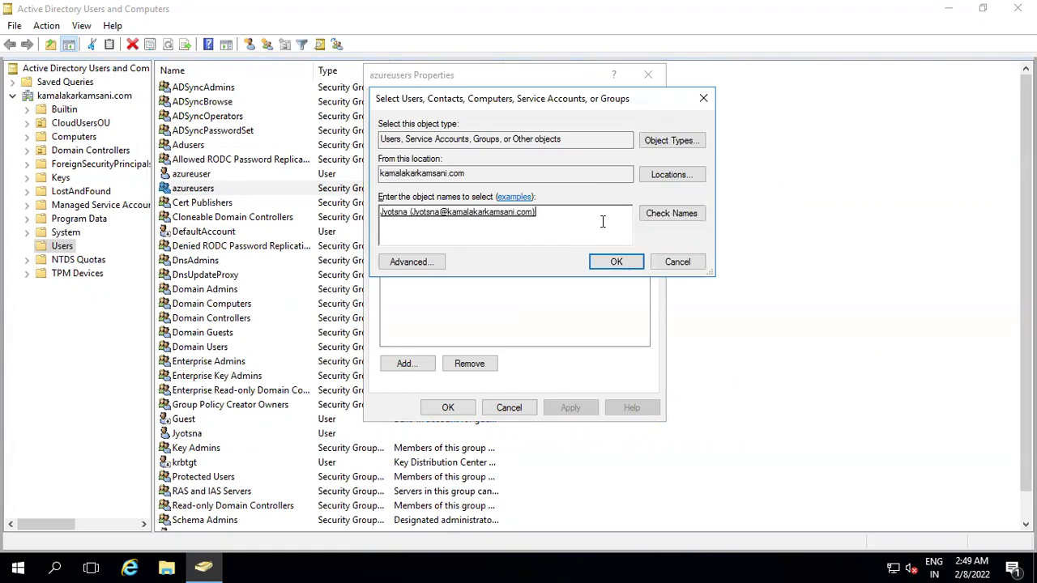
pyautogui.write('murali')
pyautogui.click(669, 217)
pyautogui.click(619, 262)
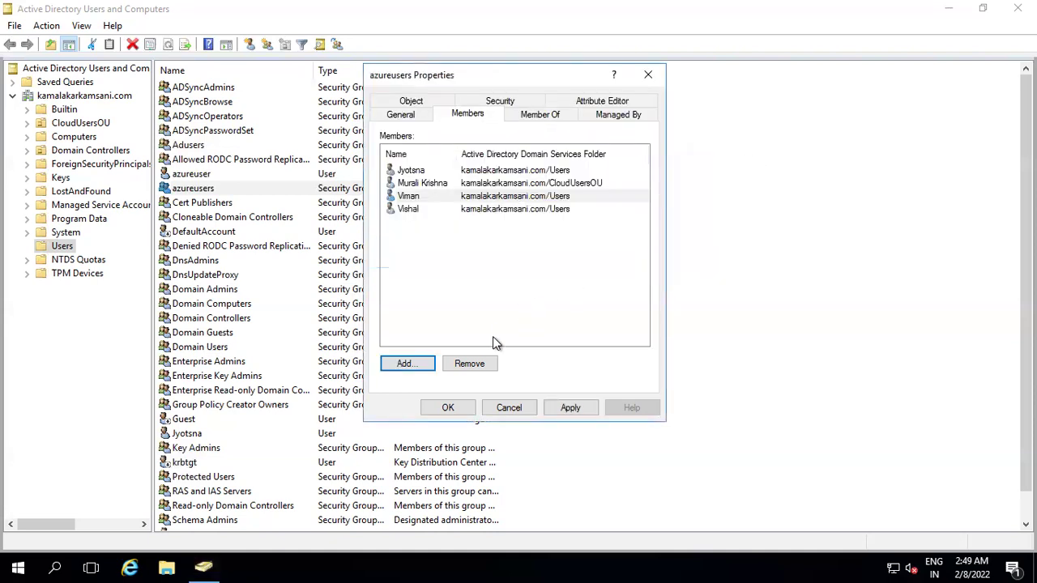
pyautogui.click(565, 408)
pyautogui.click(450, 408)
pyautogui.click(959, 4)
# - Refresh the azureusers Members list in the portal; it still shows only two users
pyautogui.moveTo(632, 2)
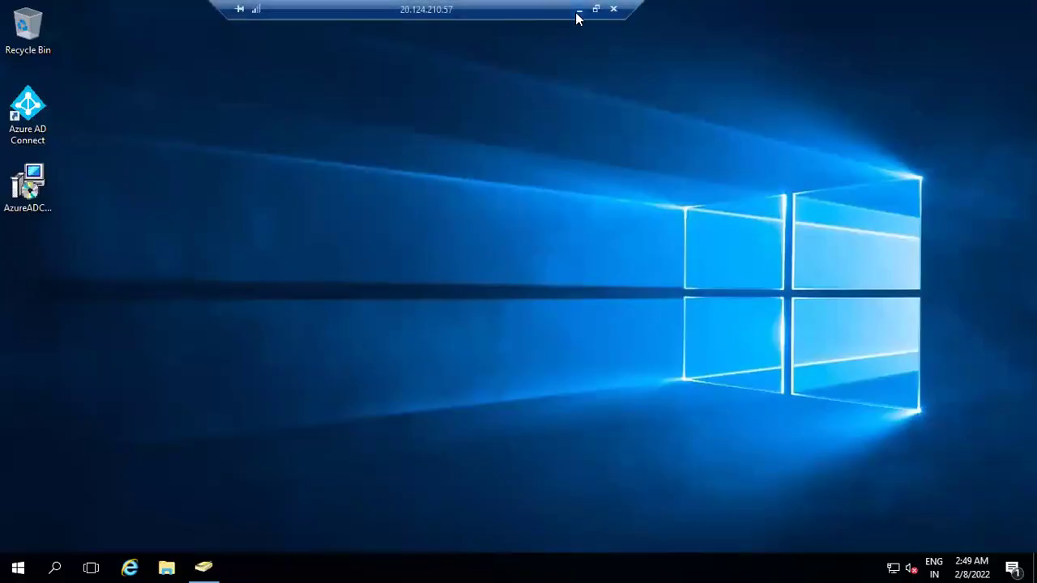
pyautogui.click(577, 10)
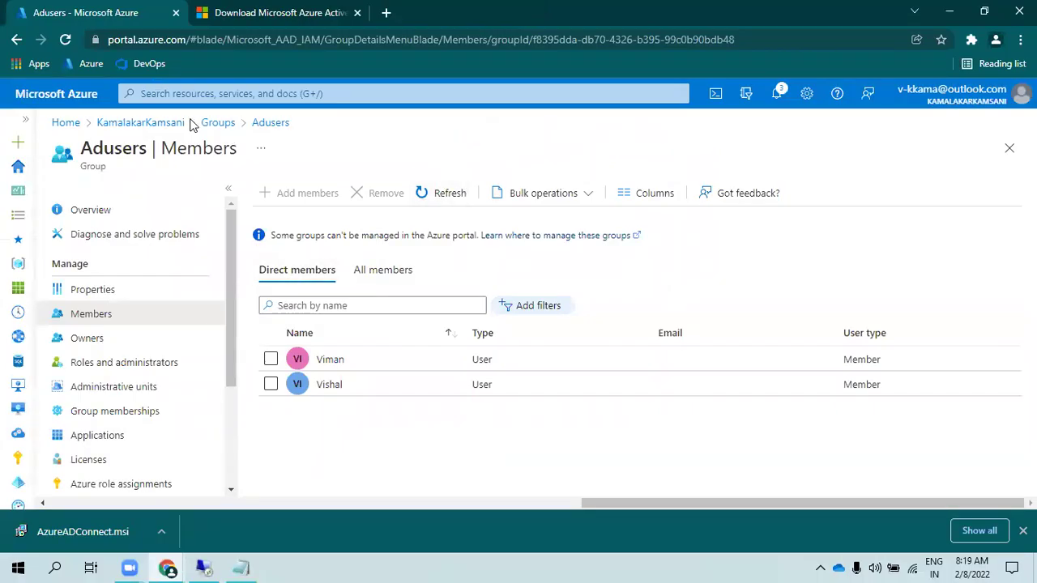
pyautogui.click(217, 122)
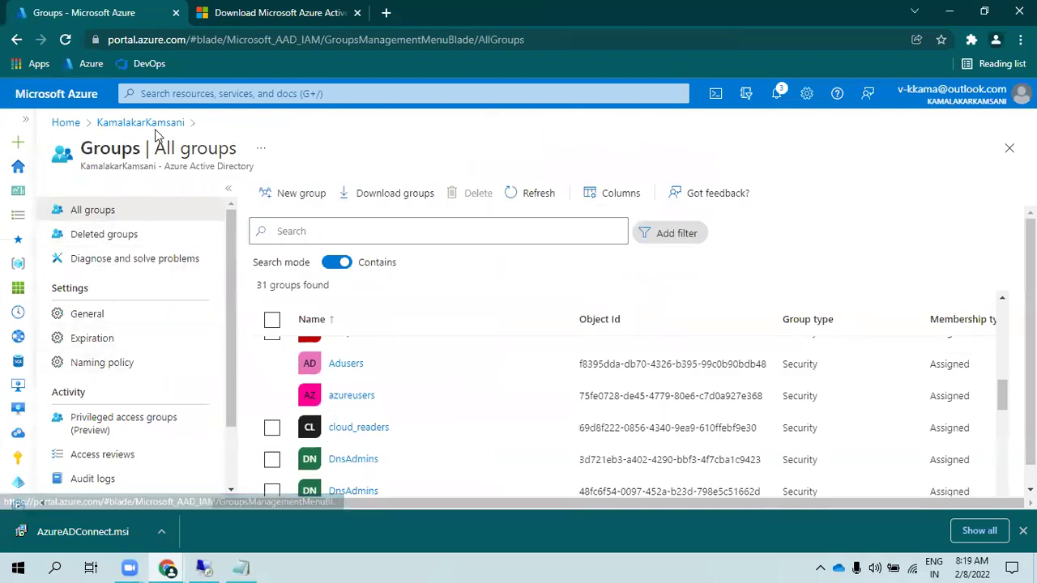
pyautogui.click(351, 396)
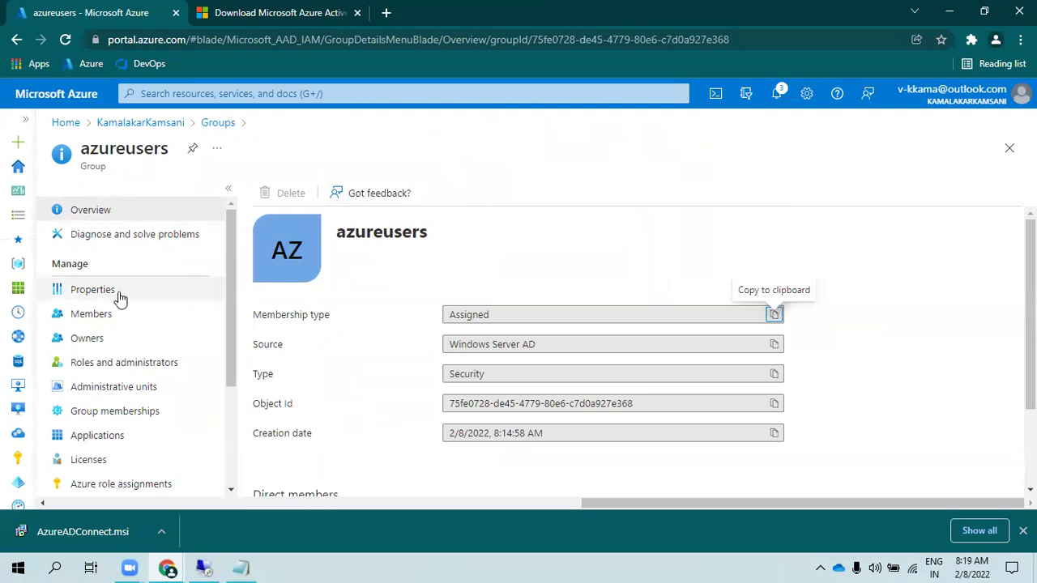
pyautogui.click(116, 315)
pyautogui.click(452, 194)
pyautogui.click(452, 195)
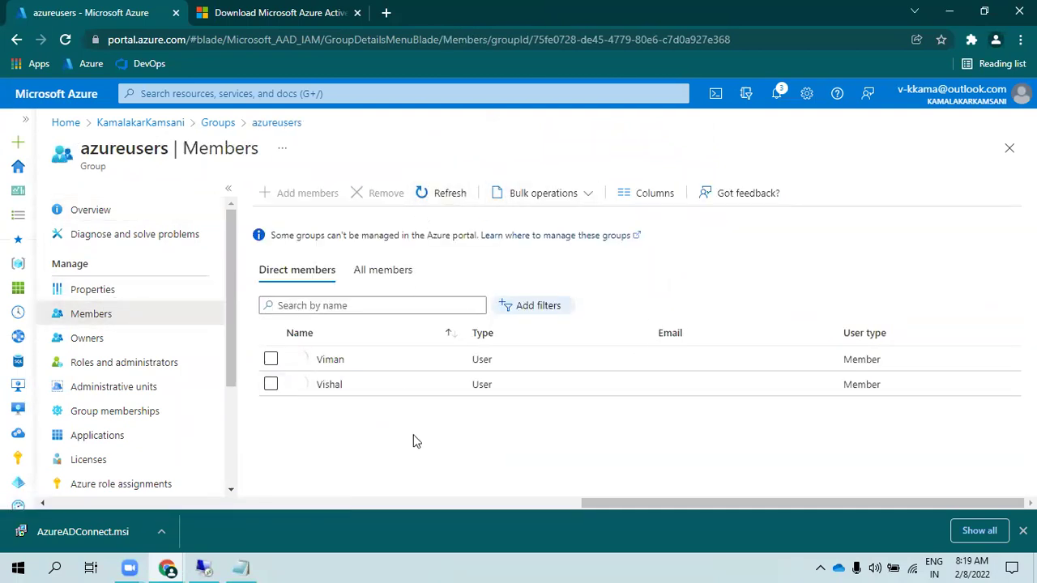
pyautogui.click(205, 567)
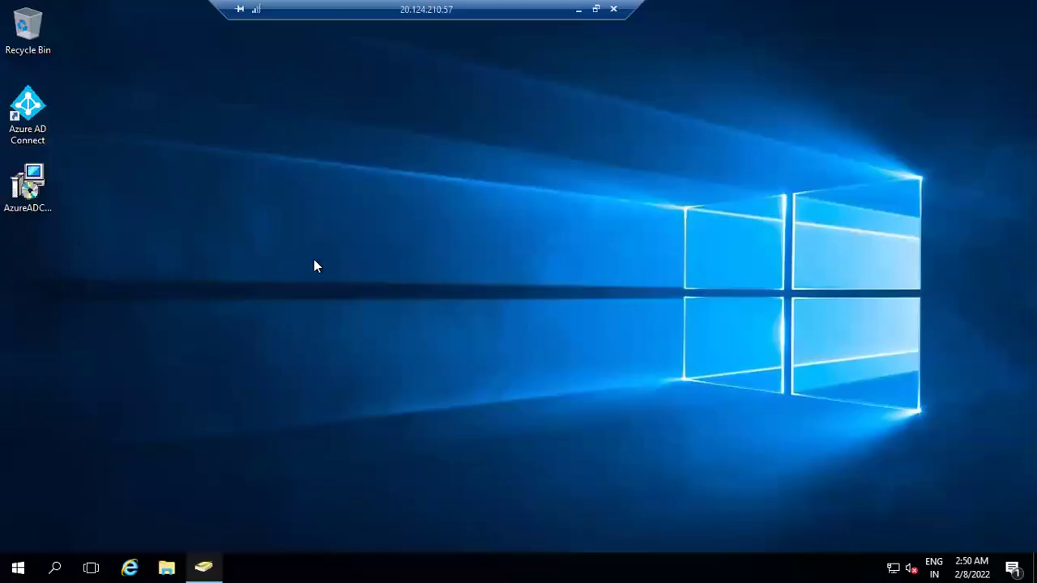
# - Launch Synchronization Service Manager and rerun Full Import on the on-premises connector
pyautogui.click(16, 567)
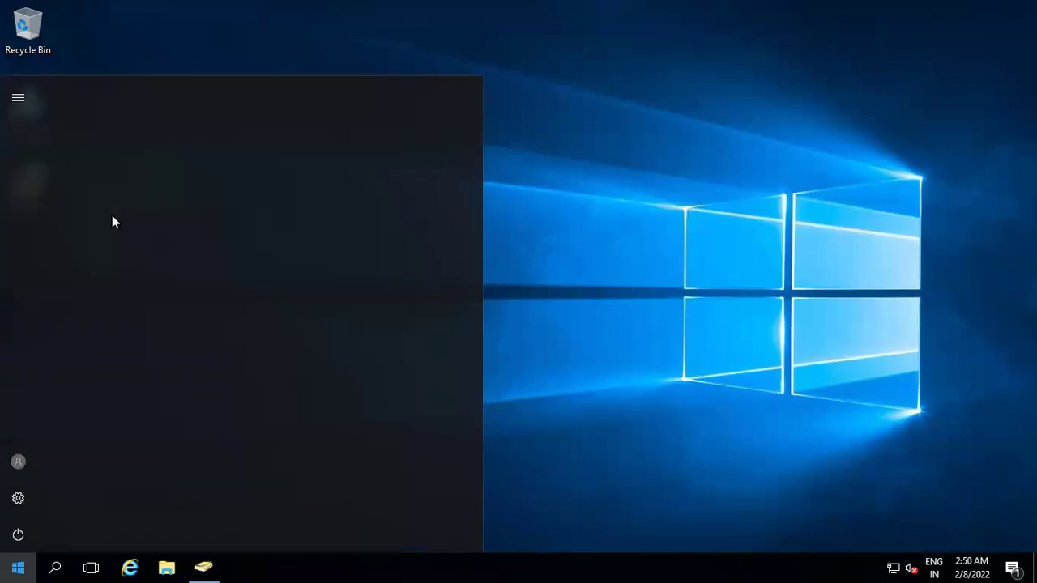
pyautogui.click(145, 176)
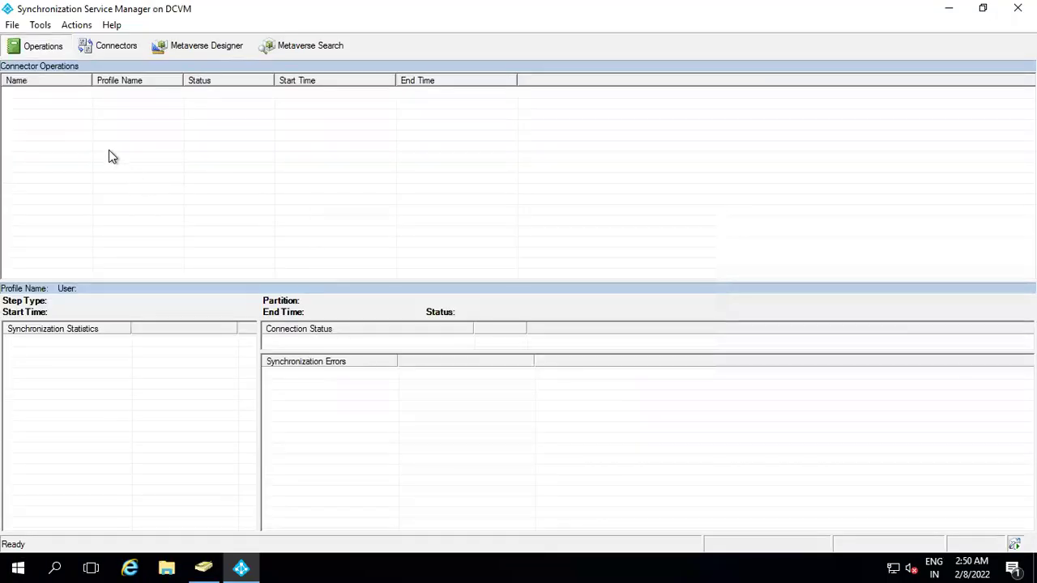
pyautogui.click(52, 106)
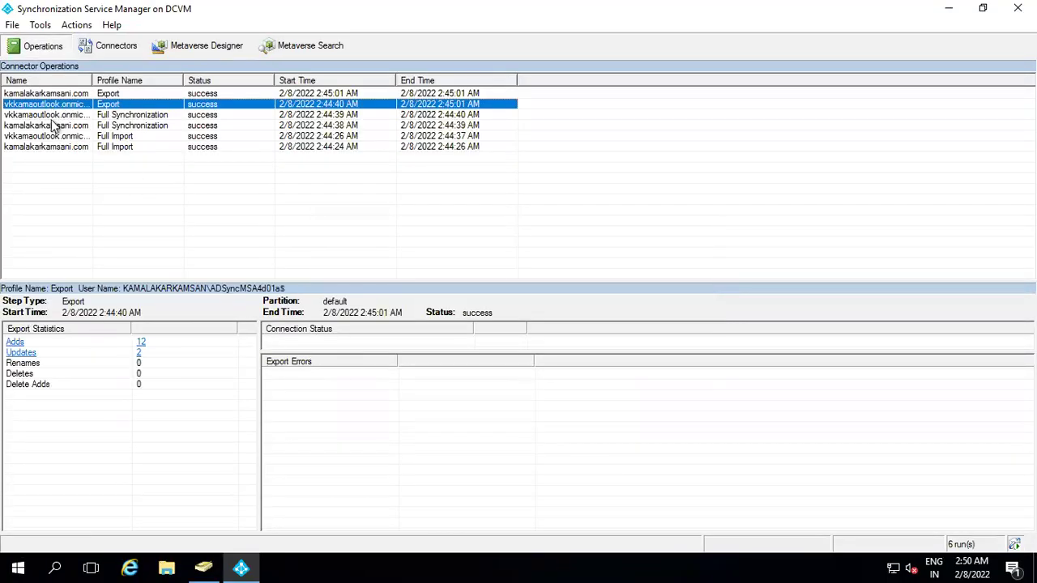
pyautogui.rightClick(55, 127)
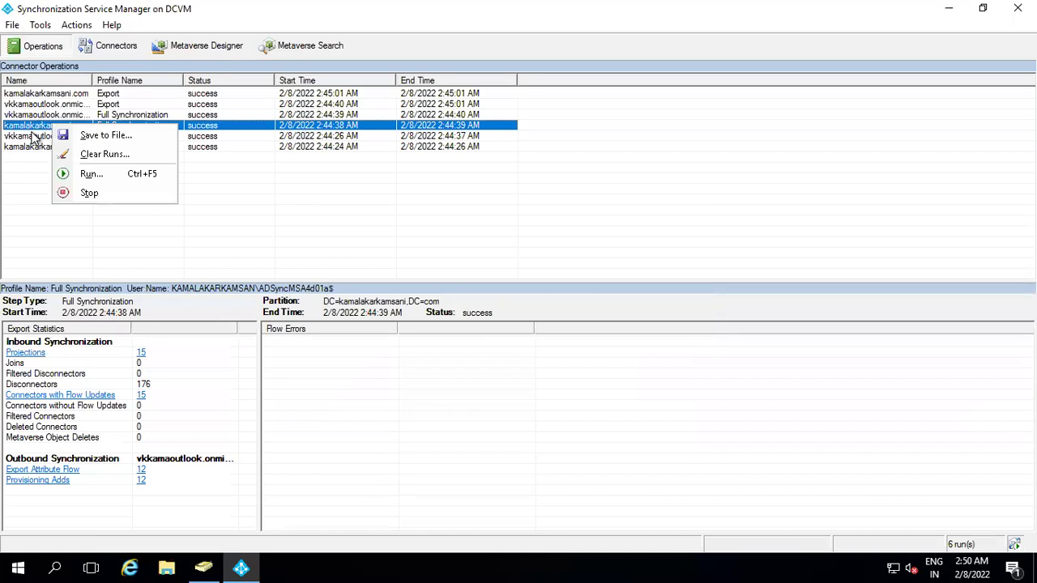
pyautogui.click(26, 128)
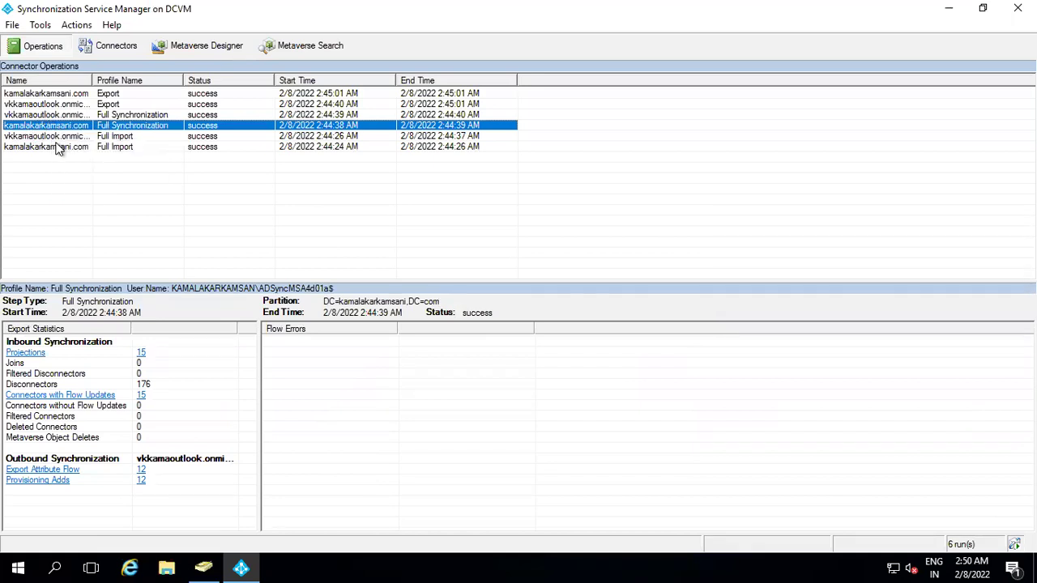
pyautogui.click(58, 147)
pyautogui.rightClick(65, 150)
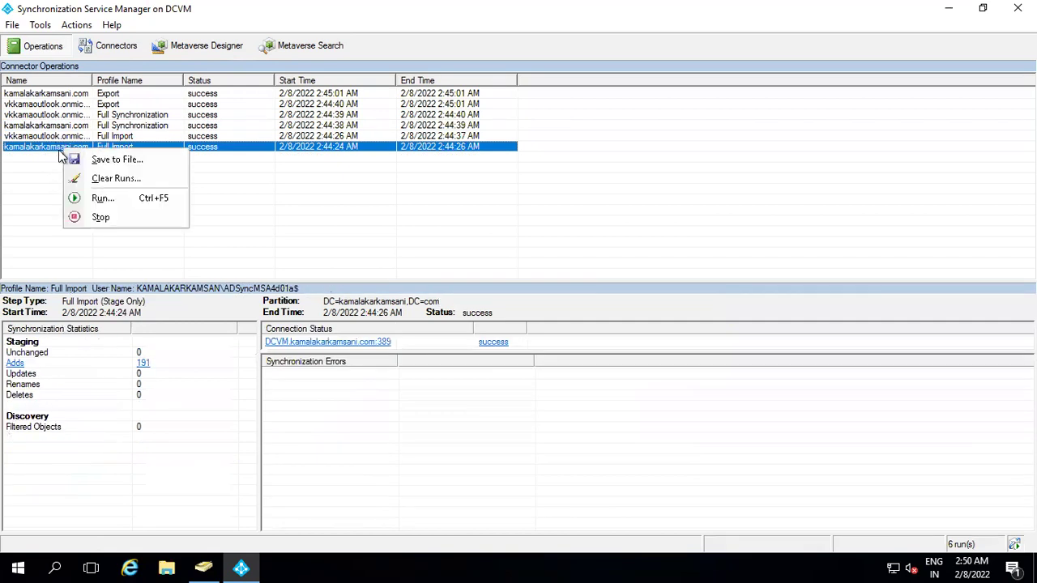
pyautogui.click(100, 199)
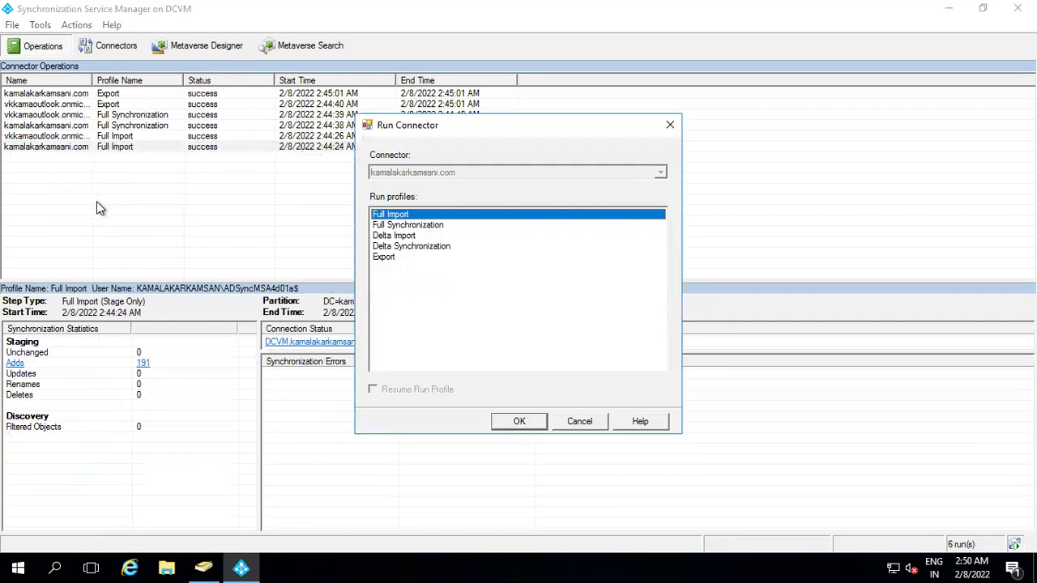
pyautogui.click(513, 422)
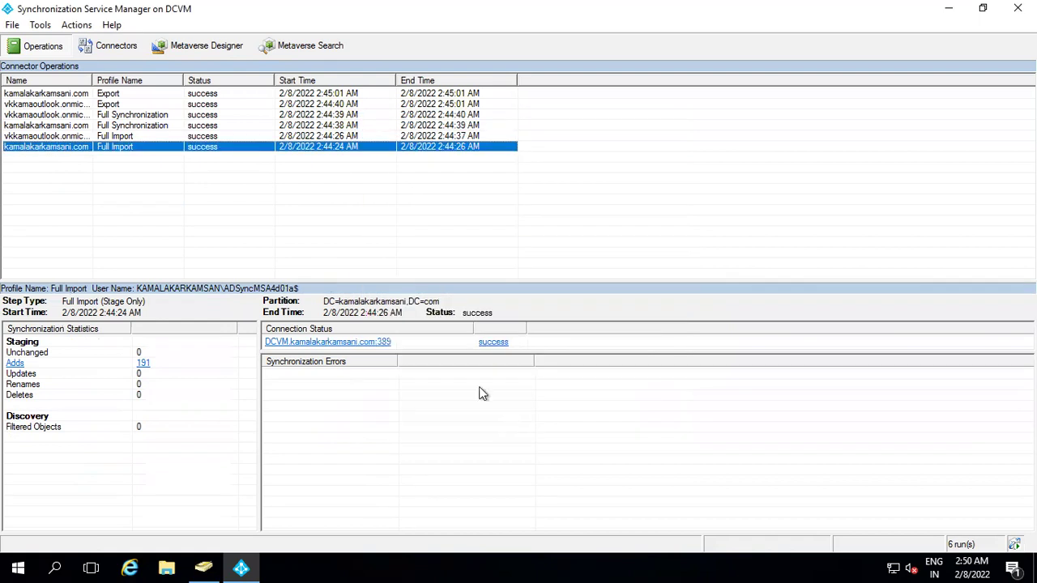
# - Run Full Import on the Azure AD connector and Export on the on-premises connector
pyautogui.click(60, 136)
pyautogui.rightClick(59, 134)
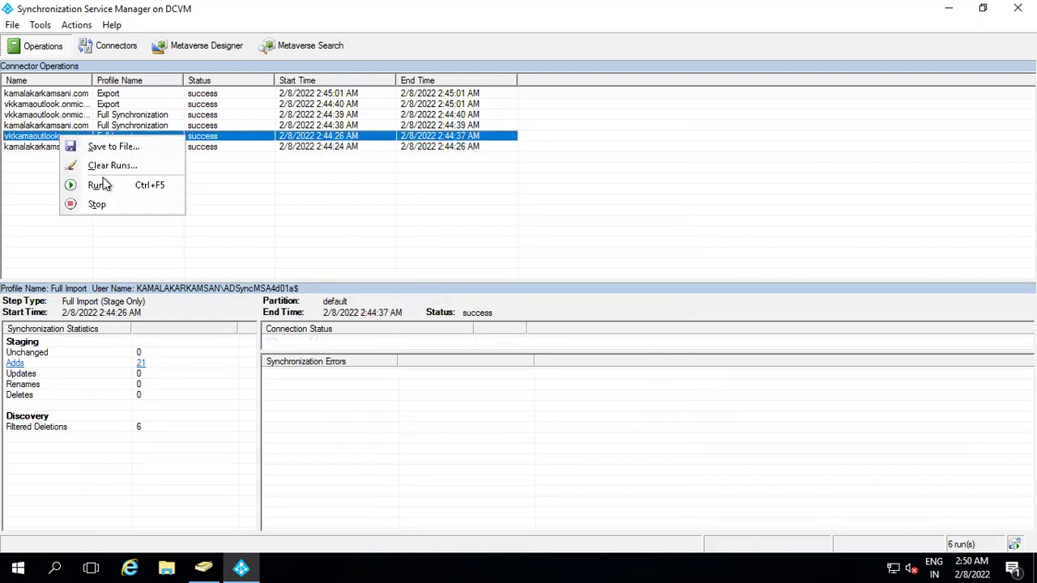
pyautogui.click(104, 186)
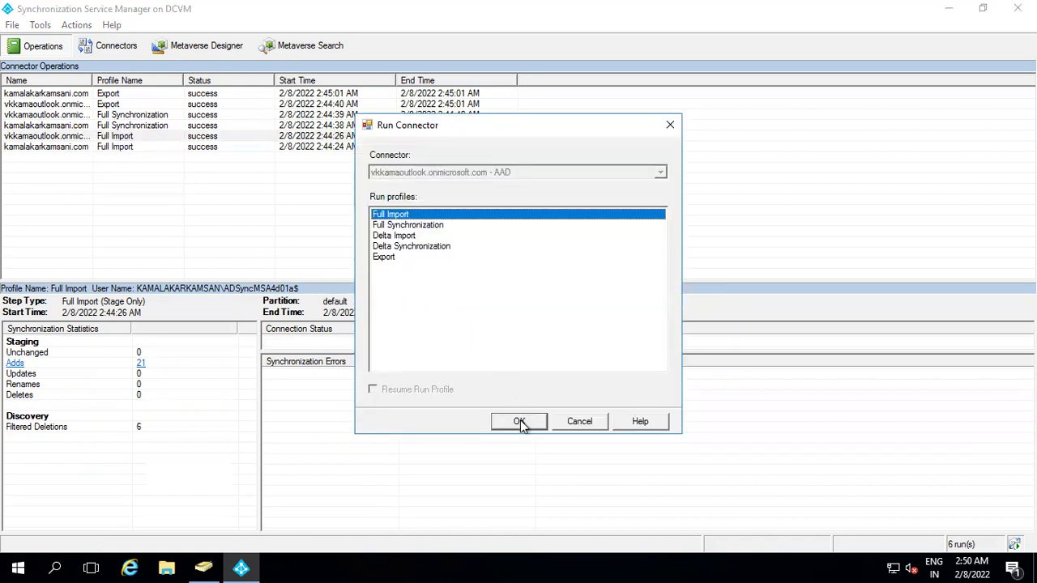
pyautogui.click(519, 421)
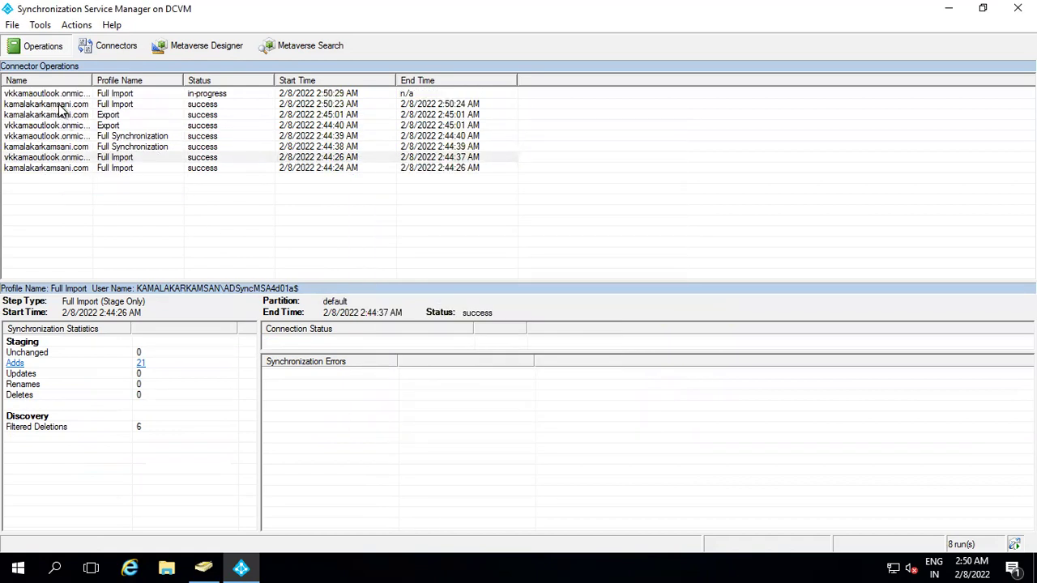
pyautogui.click(57, 117)
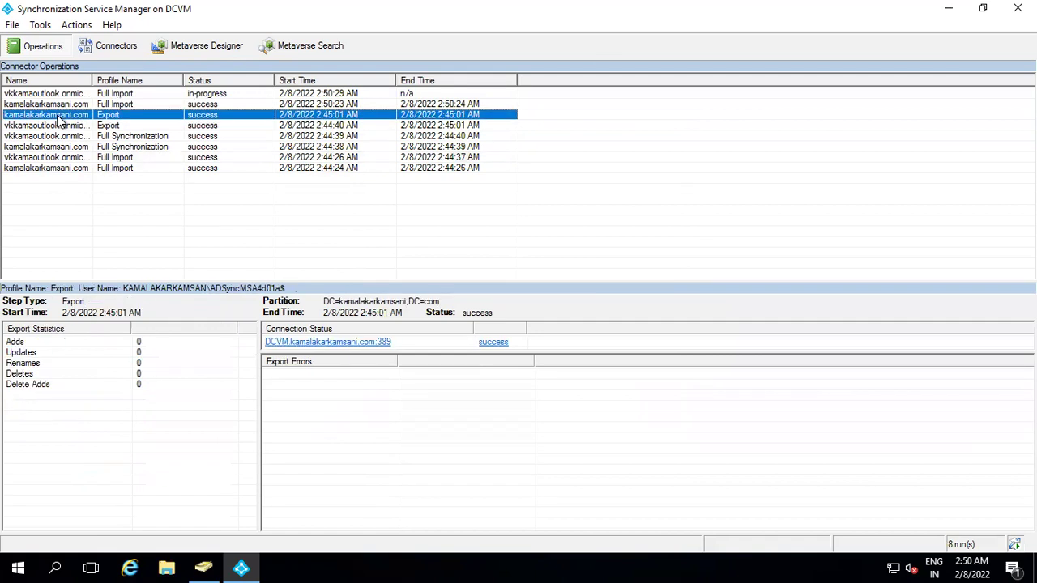
pyautogui.rightClick(58, 118)
pyautogui.click(78, 166)
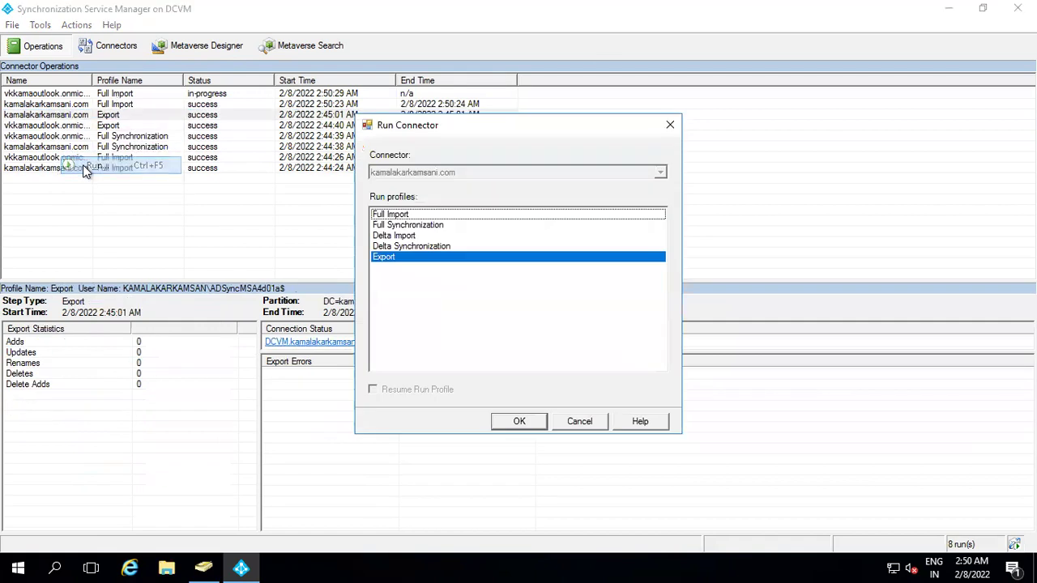
pyautogui.click(502, 423)
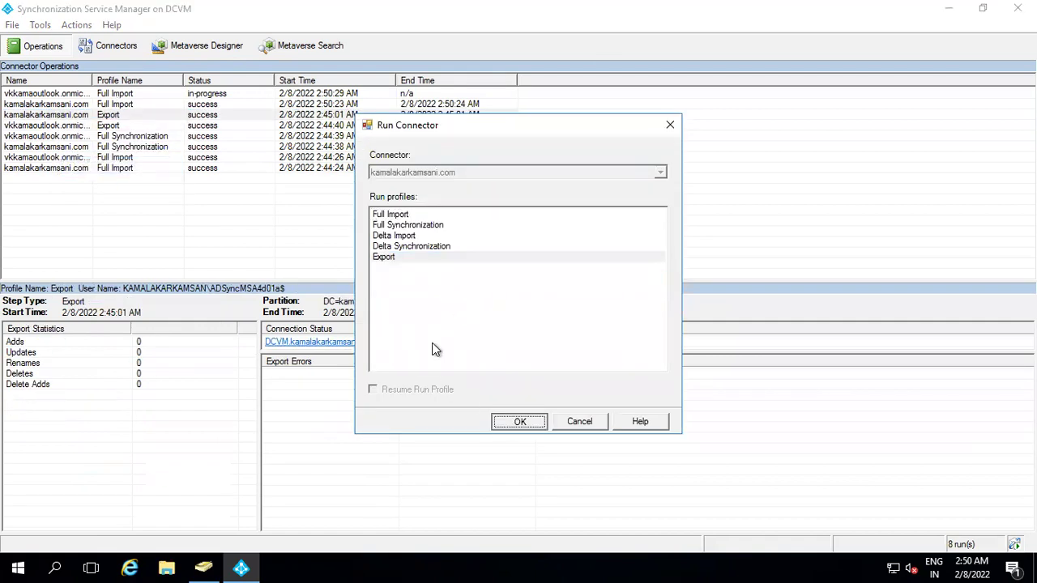
pyautogui.click(72, 128)
# - Run Export on the Azure AD connector and review both Full Import run details
pyautogui.rightClick(72, 129)
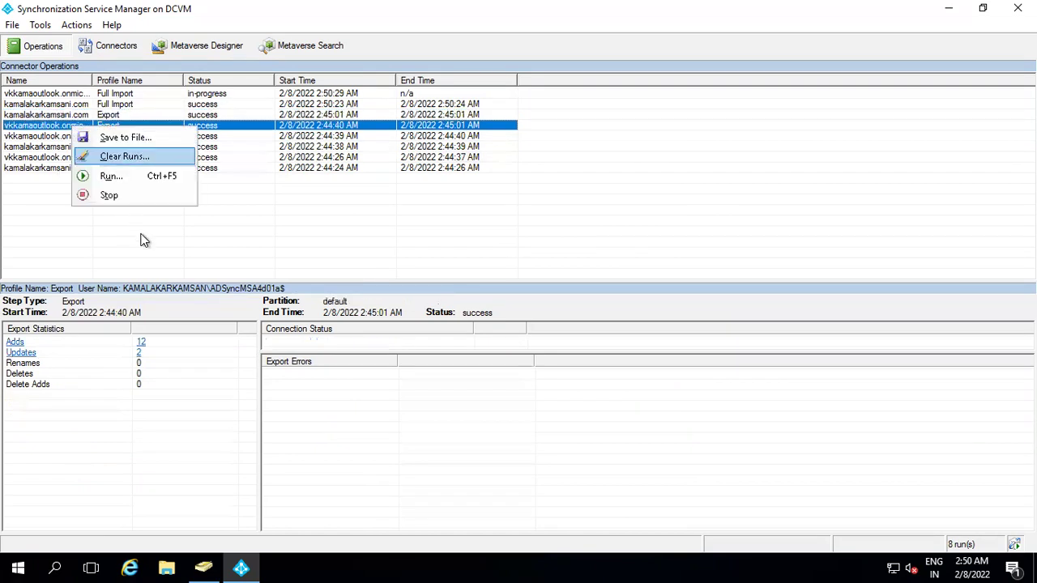
pyautogui.click(106, 176)
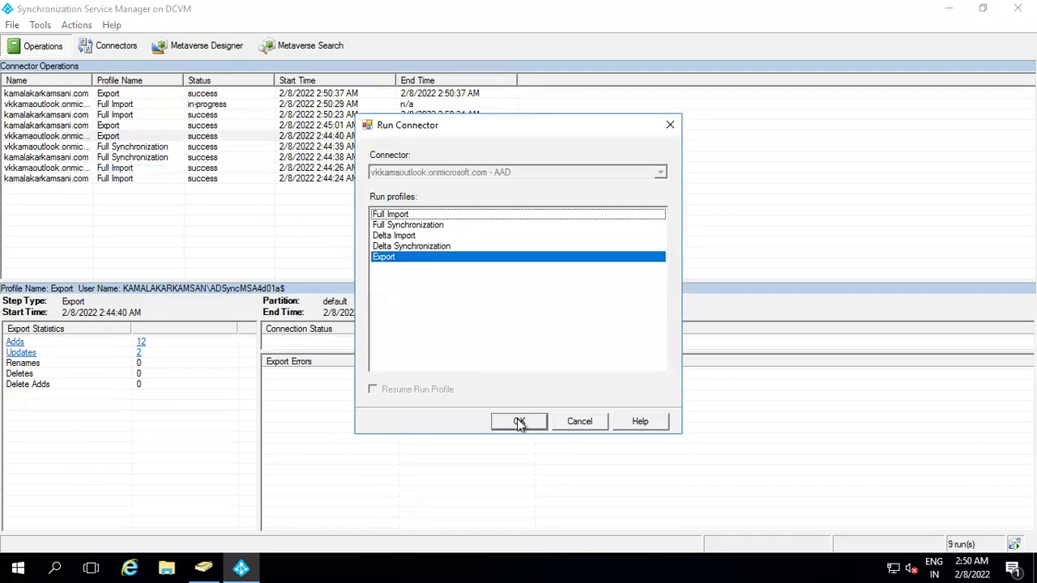
pyautogui.click(518, 420)
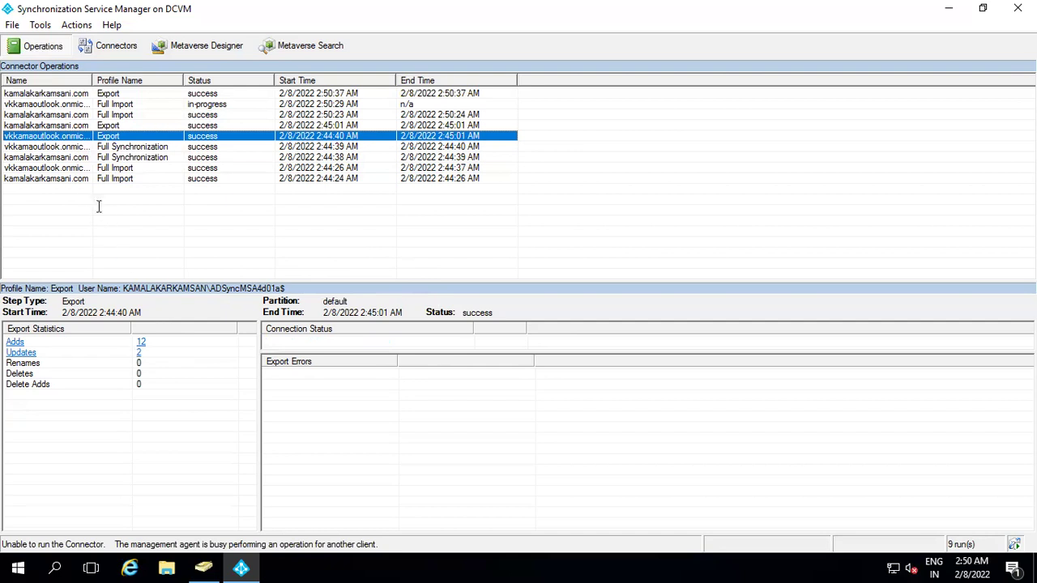
pyautogui.click(79, 180)
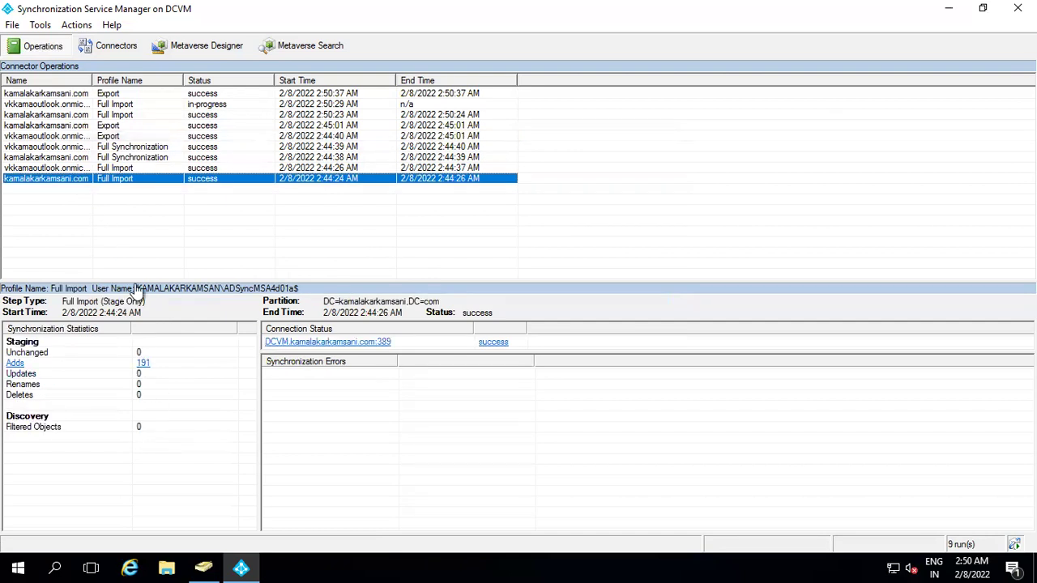
pyautogui.click(123, 167)
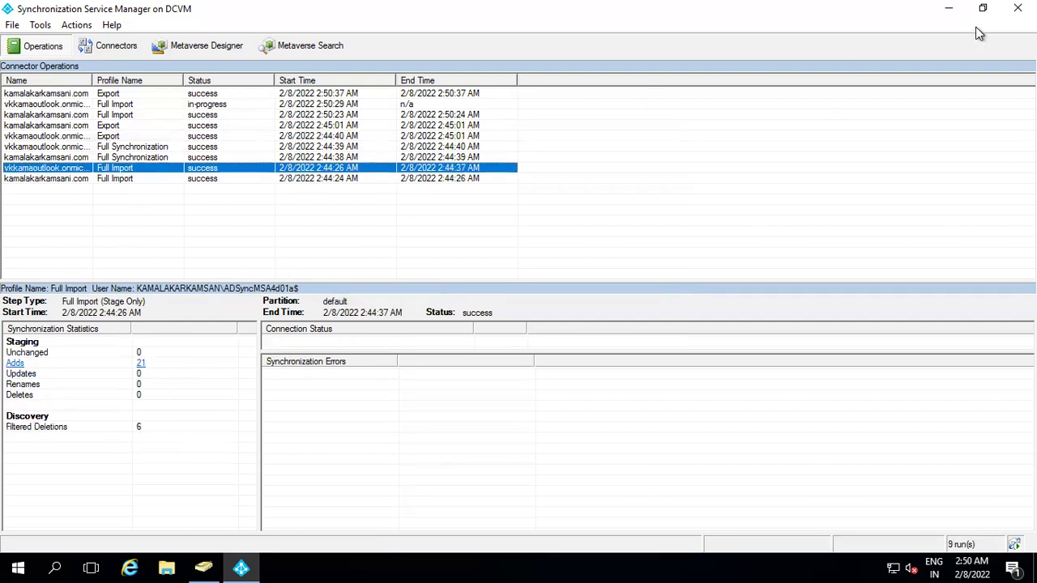
pyautogui.doubleClick(577, 11)
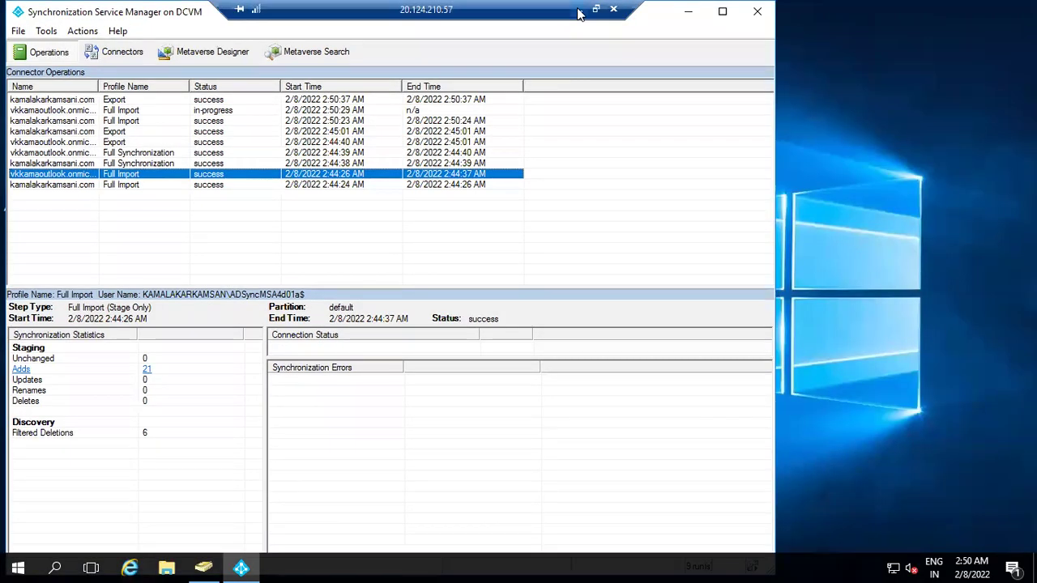
# - Reload Groups, reopen azureusers Members showing two synced users, and open a new tab
pyautogui.click(577, 12)
pyautogui.click(438, 192)
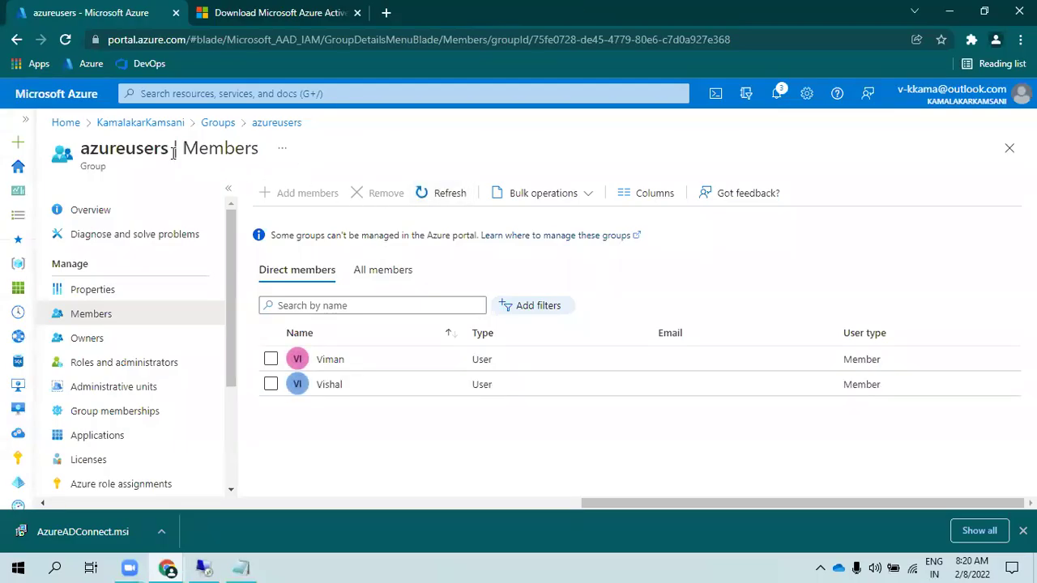
pyautogui.click(219, 122)
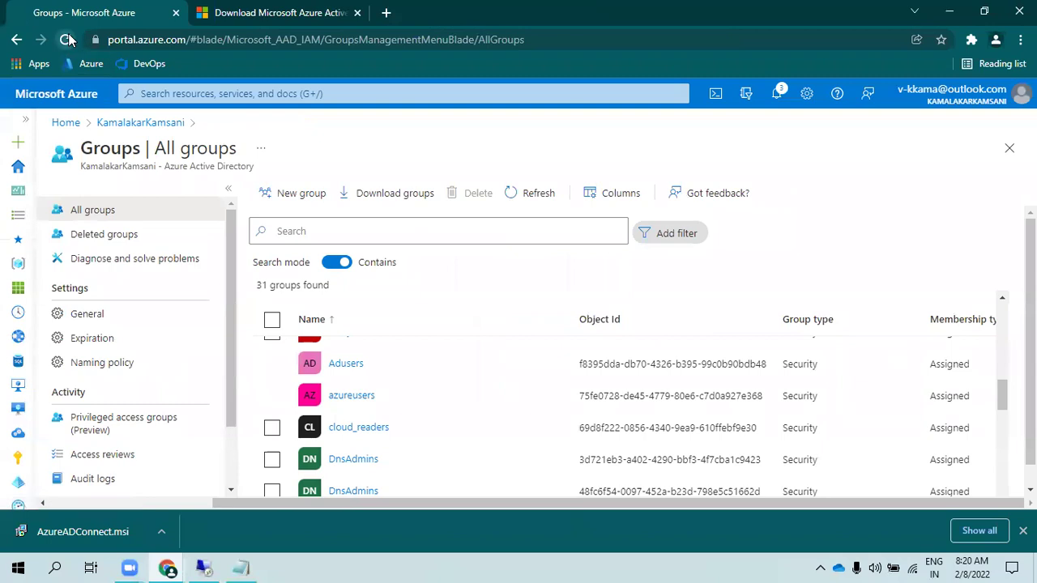
pyautogui.click(67, 40)
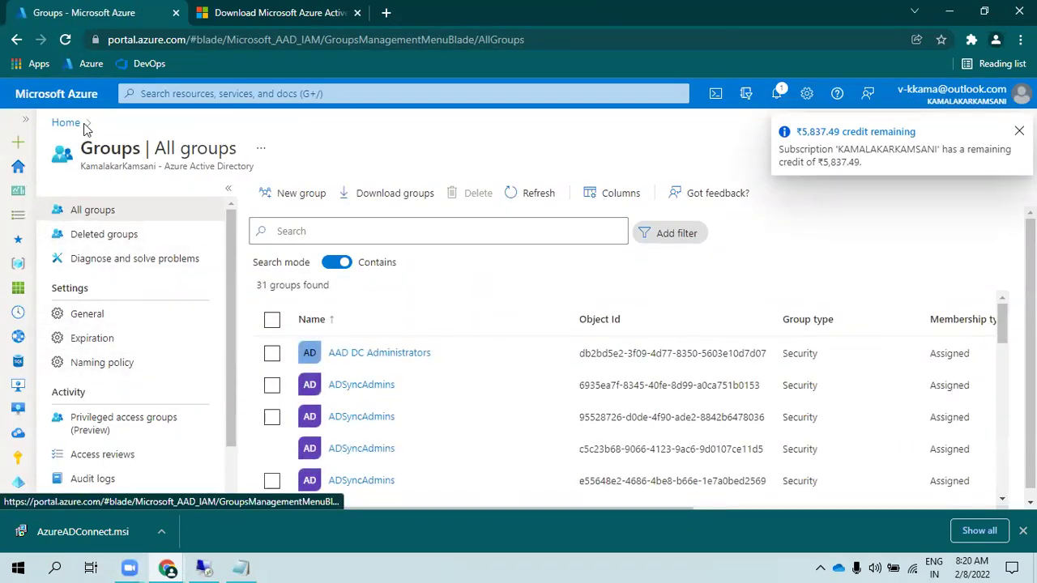
pyautogui.scroll(-5, 401, 437)
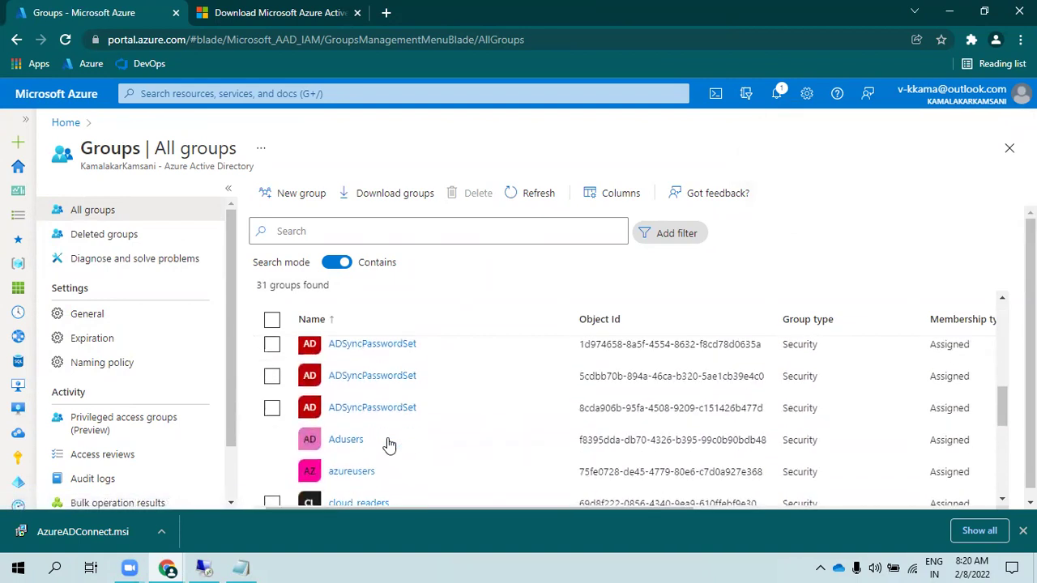
pyautogui.click(356, 471)
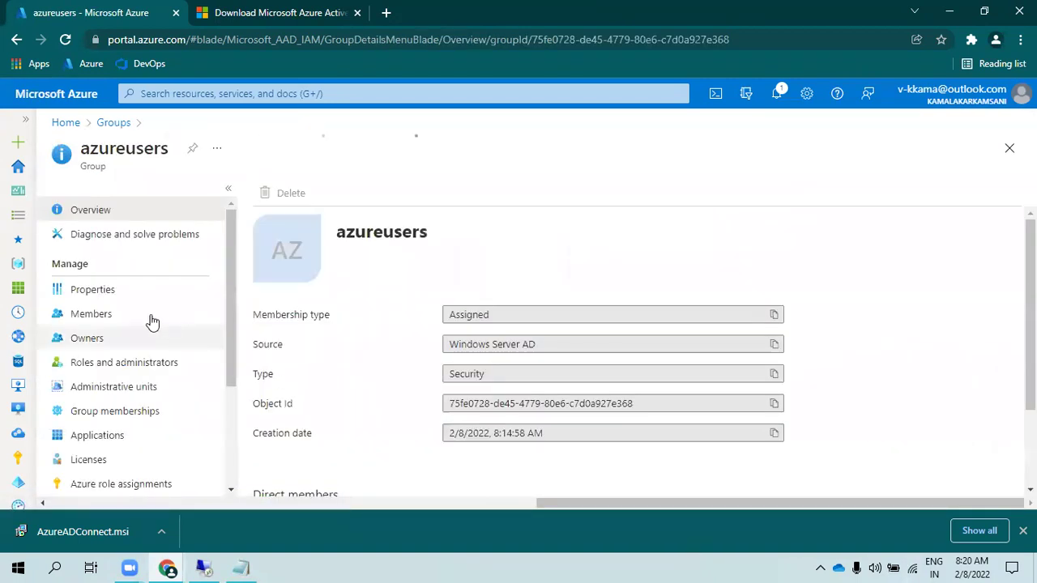
pyautogui.click(152, 318)
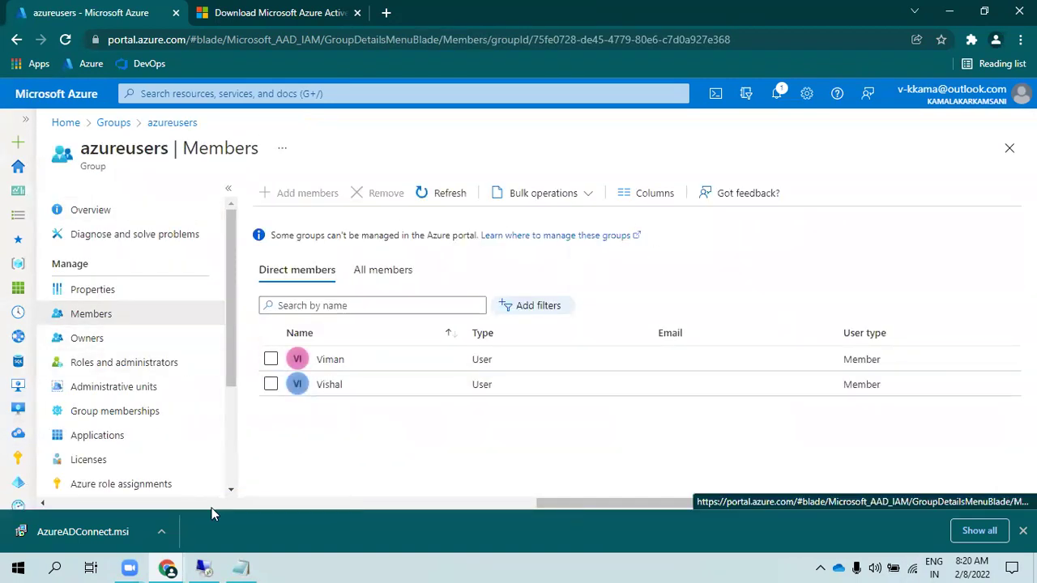
pyautogui.click(388, 13)
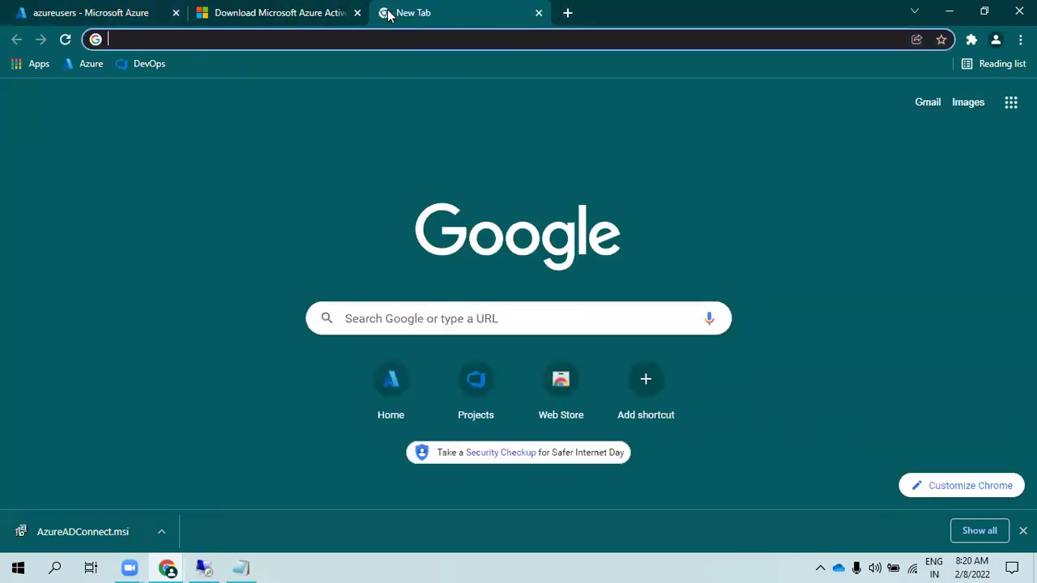
# - Search 'azure ad connect manual' and open the Spiceworks and techcommunity force-sync articles
pyautogui.write('azur')
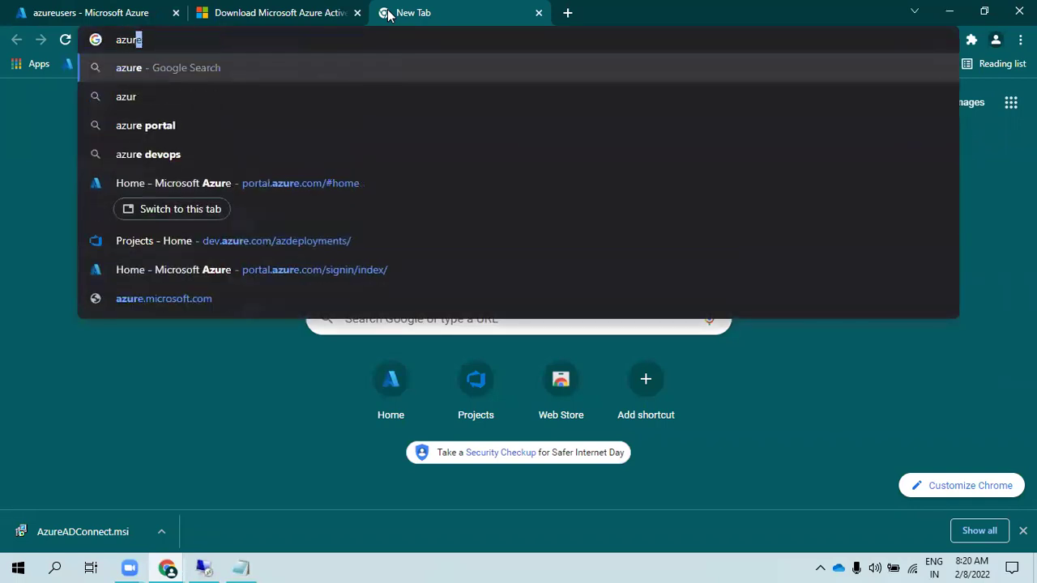
pyautogui.write('e ad connect manual')
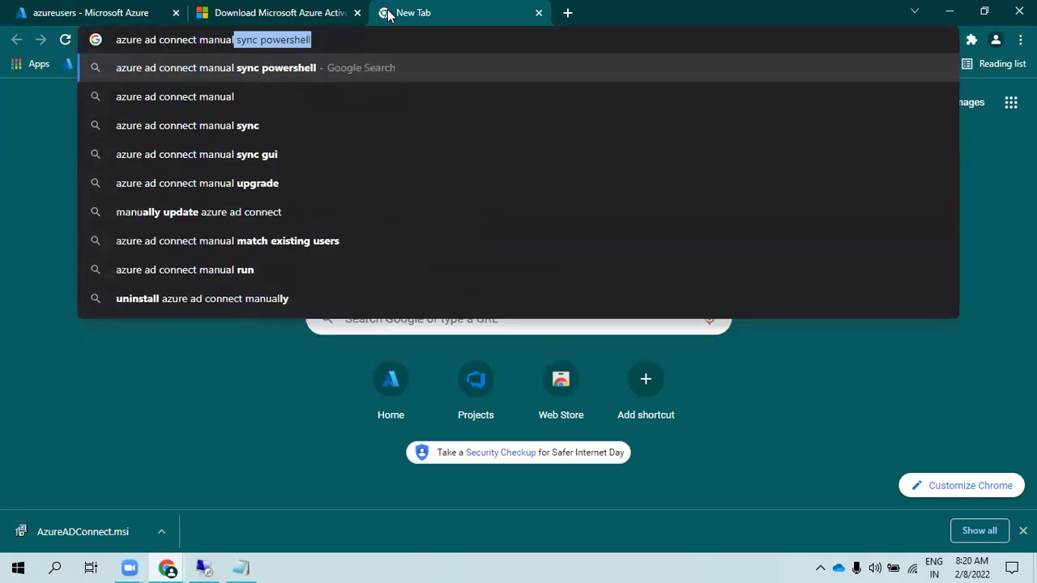
pyautogui.press('Return')
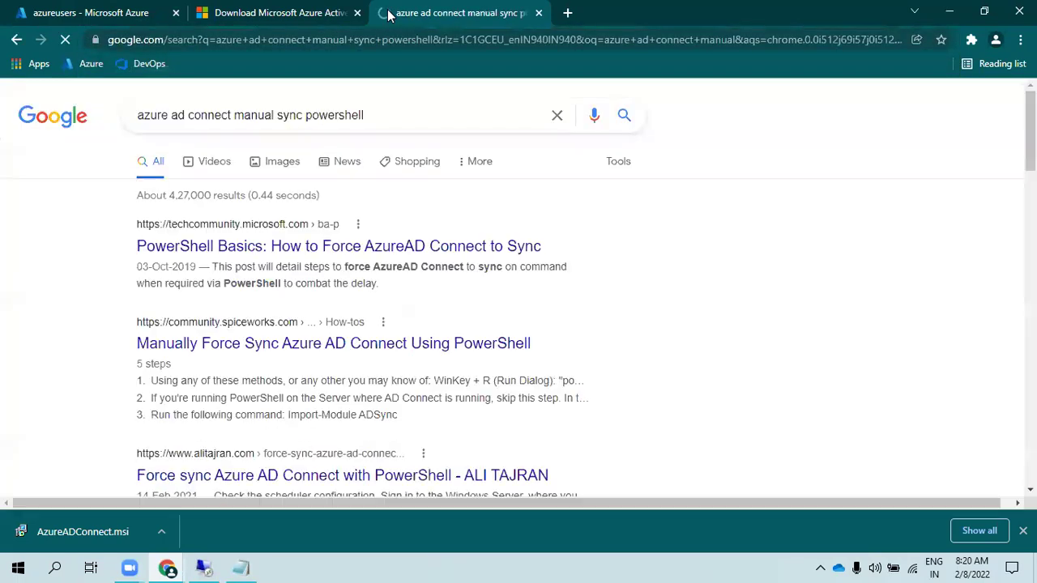
pyautogui.keyDown('ctrl'); pyautogui.click(308, 348); pyautogui.keyUp('ctrl')
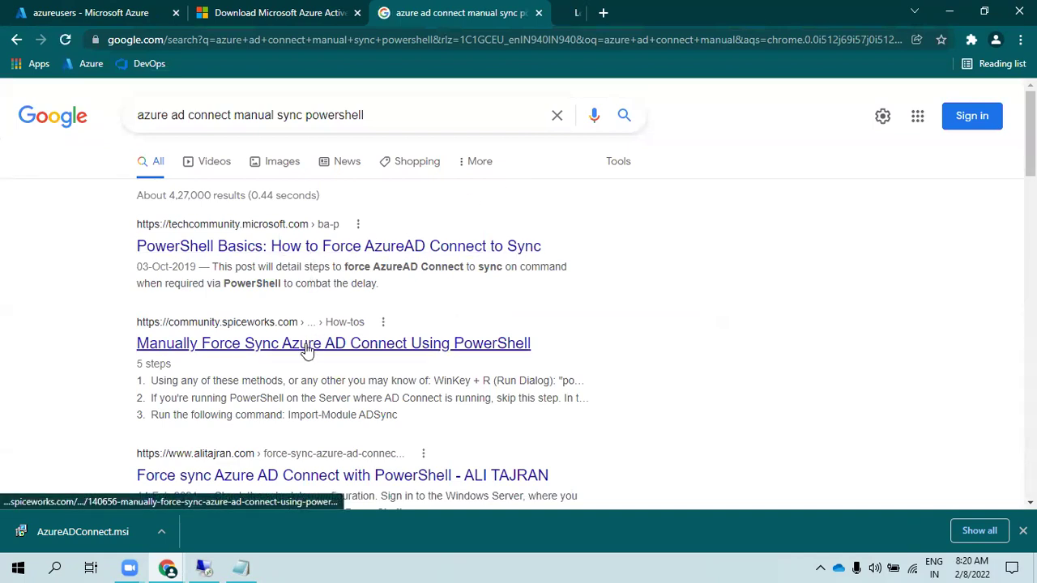
pyautogui.keyDown('ctrl'); pyautogui.click(356, 249); pyautogui.keyUp('ctrl')
# - Copy the Import-Module ADSync command from the articles and close Synchronization Service Manager
pyautogui.hotkey('ctrl', 'Tab')
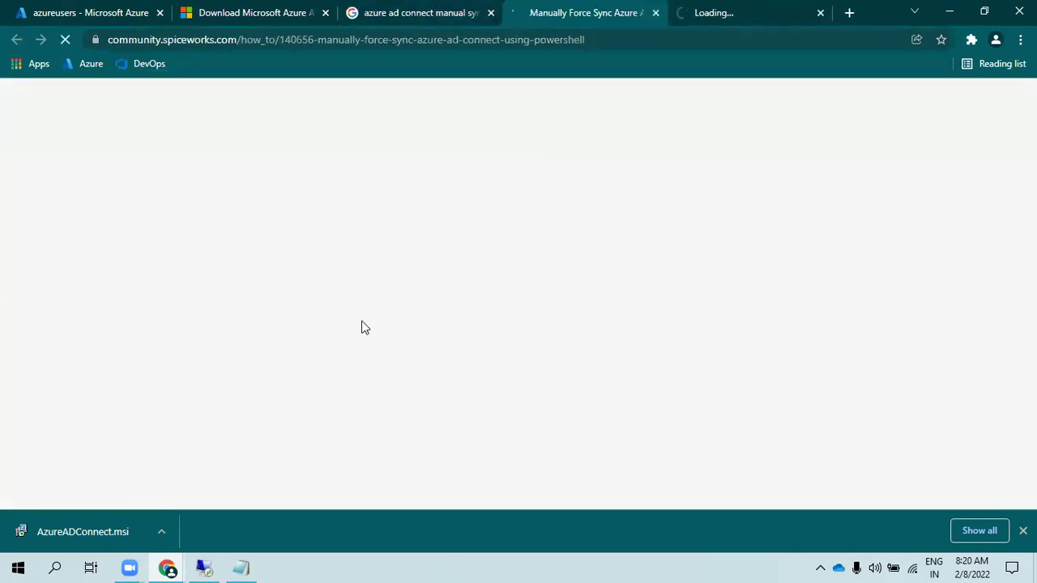
pyautogui.scroll(-8, 362, 343)
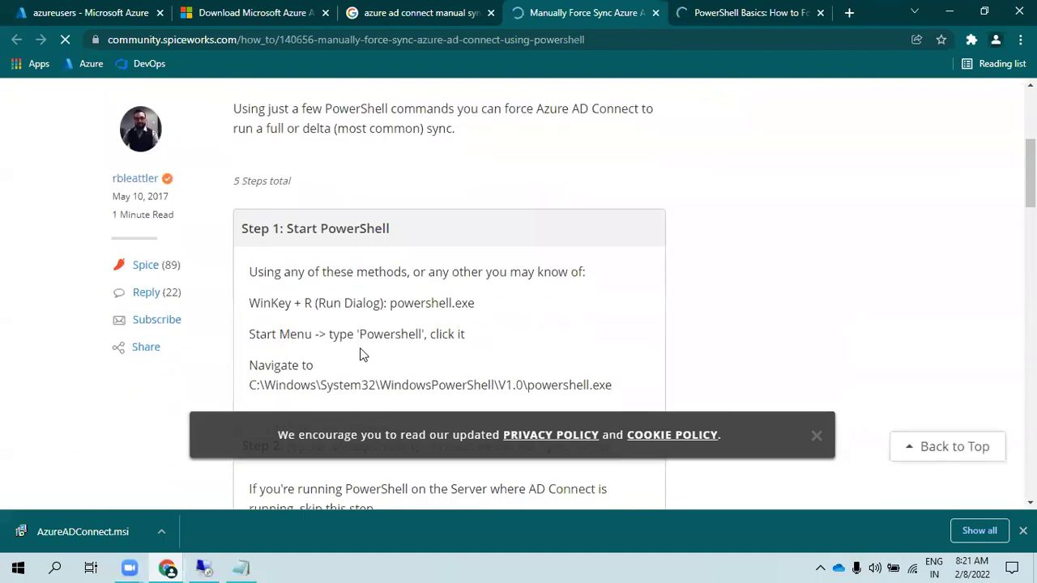
pyautogui.scroll(-2, 362, 346)
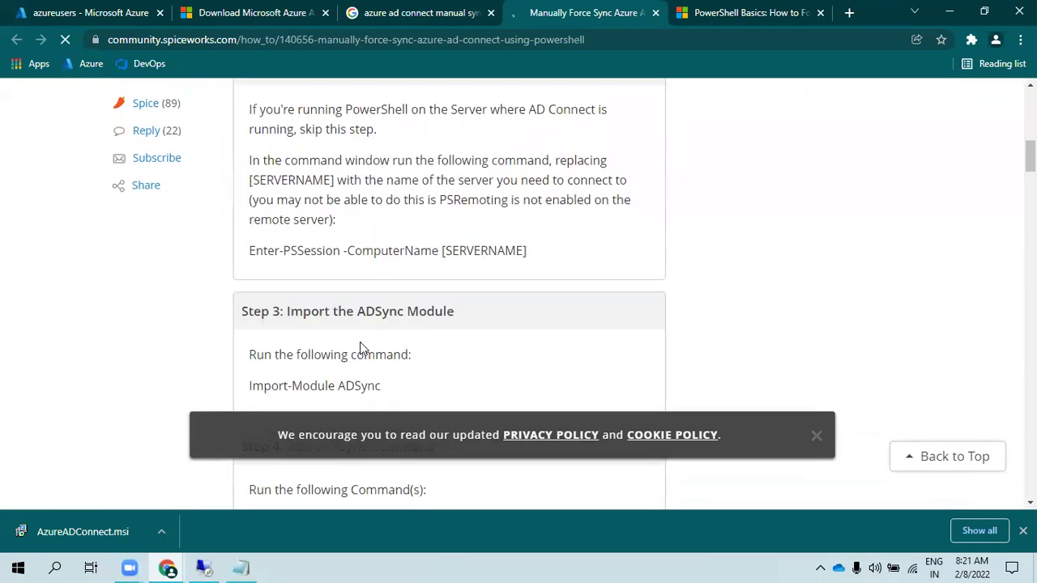
pyautogui.scroll(-2, 362, 347)
pyautogui.moveTo(392, 236); pyautogui.dragTo(251, 239)
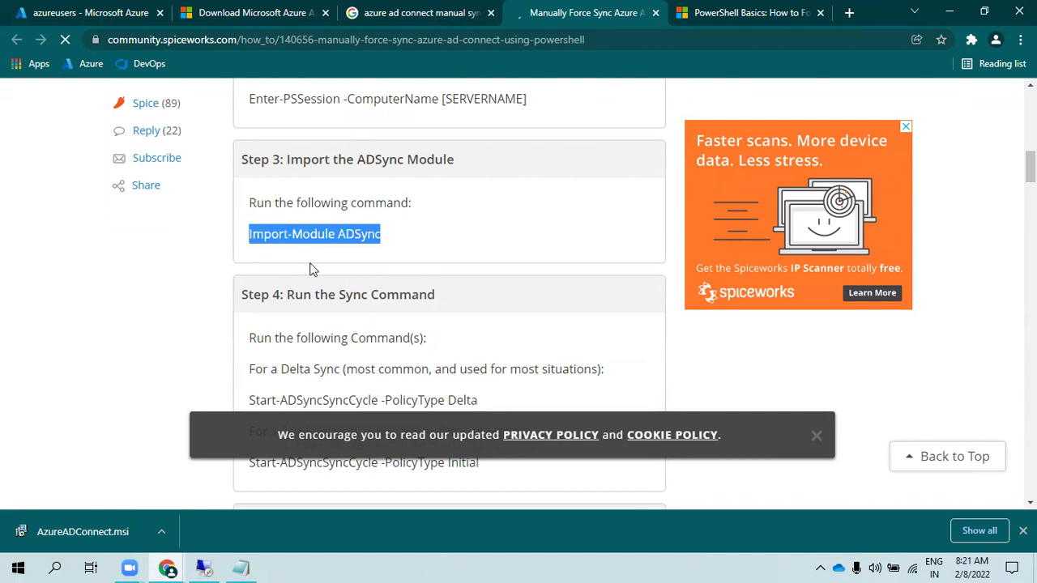
pyautogui.scroll(2, 314, 270)
pyautogui.hotkey('ctrl', 'Tab')
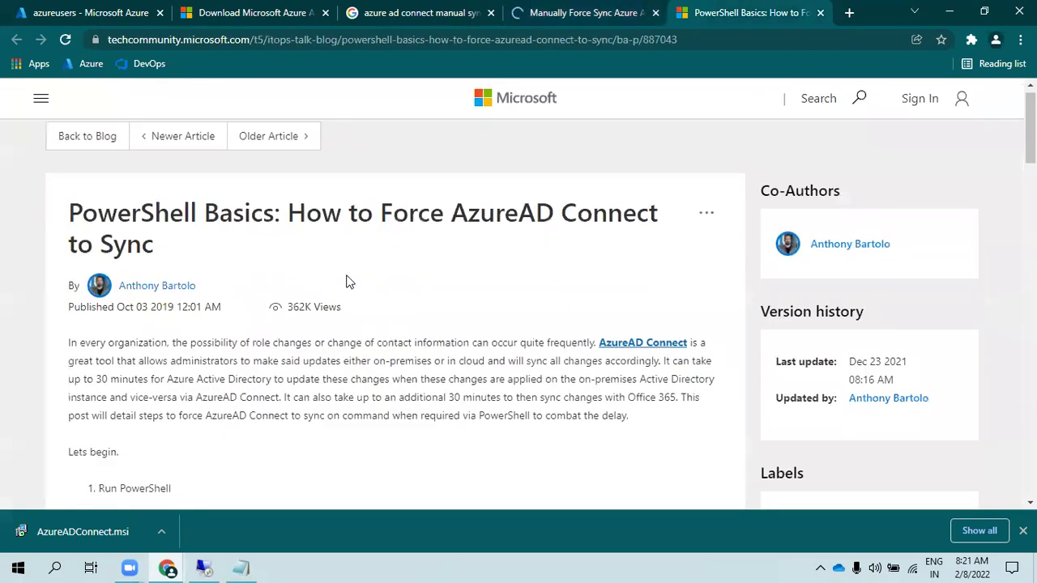
pyautogui.scroll(-10, 346, 281)
pyautogui.moveTo(237, 359); pyautogui.dragTo(79, 349)
pyautogui.hotkey('ctrl', 'c')
pyautogui.click(204, 567)
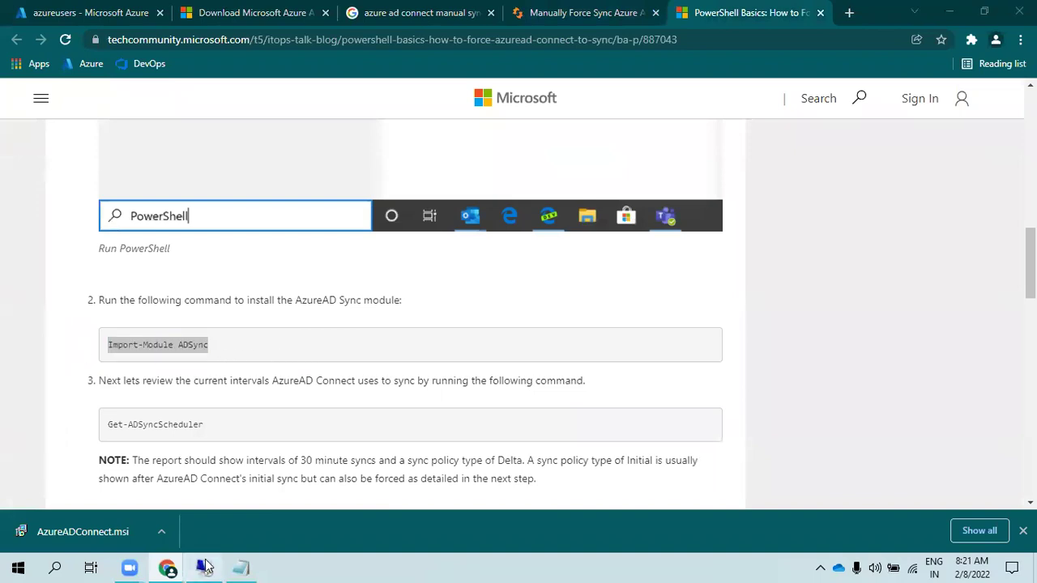
pyautogui.click(757, 14)
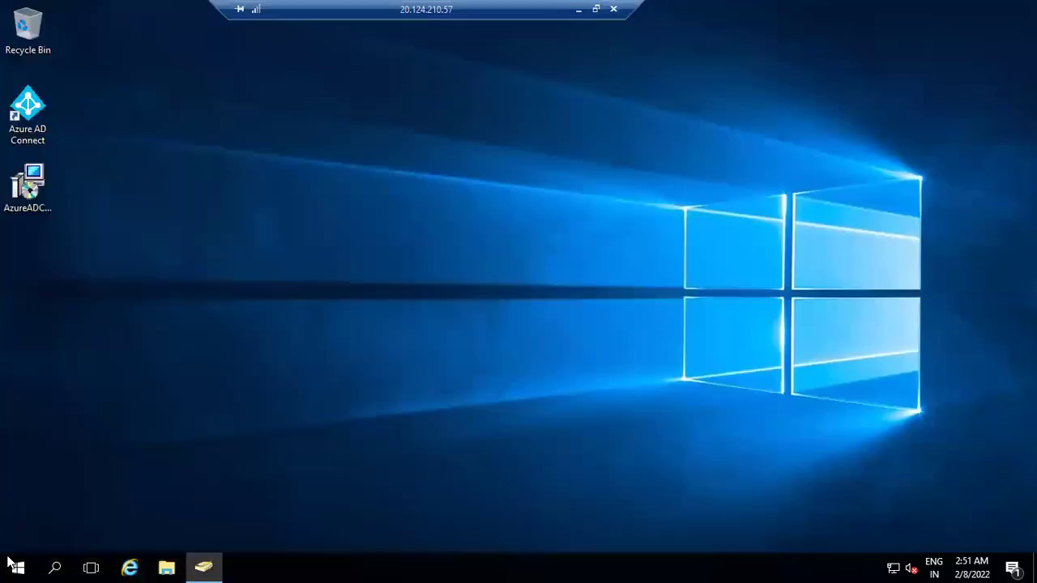
# - Launch Windows PowerShell ISE, show the script pane, and paste Import-Module ADSync as line 1
pyautogui.click(18, 567)
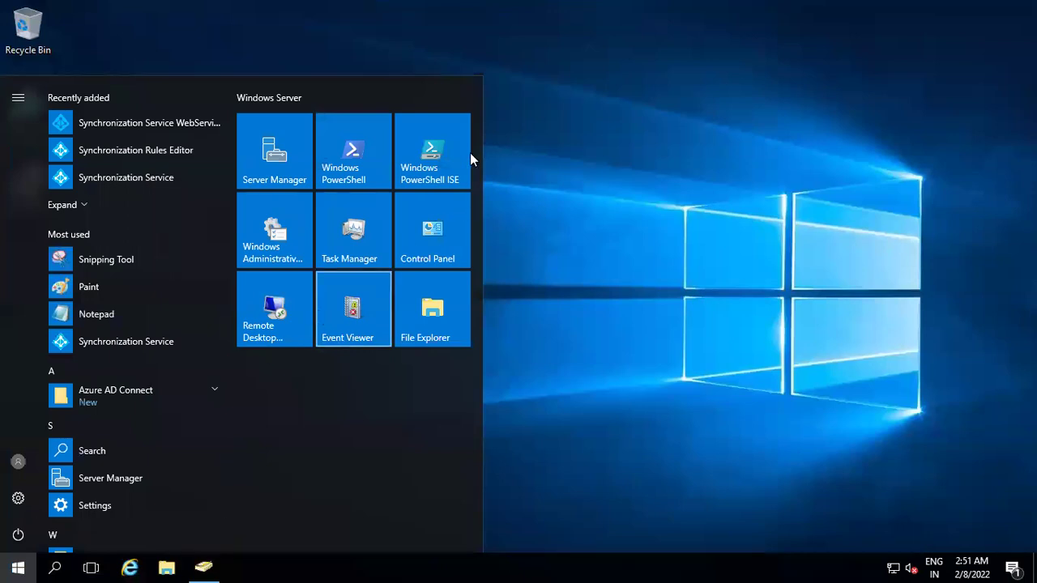
pyautogui.click(438, 155)
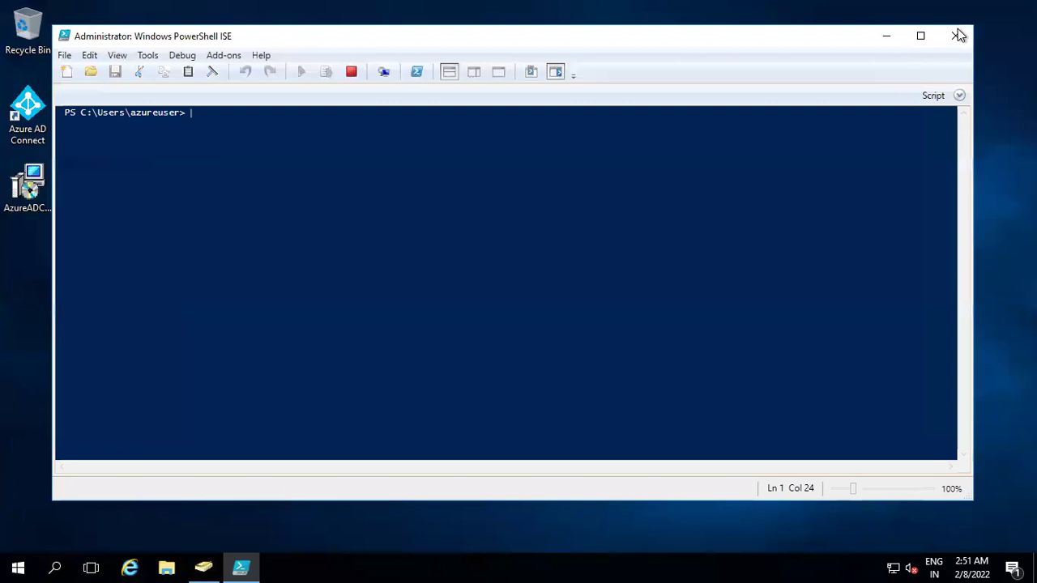
pyautogui.click(959, 34)
pyautogui.click(18, 567)
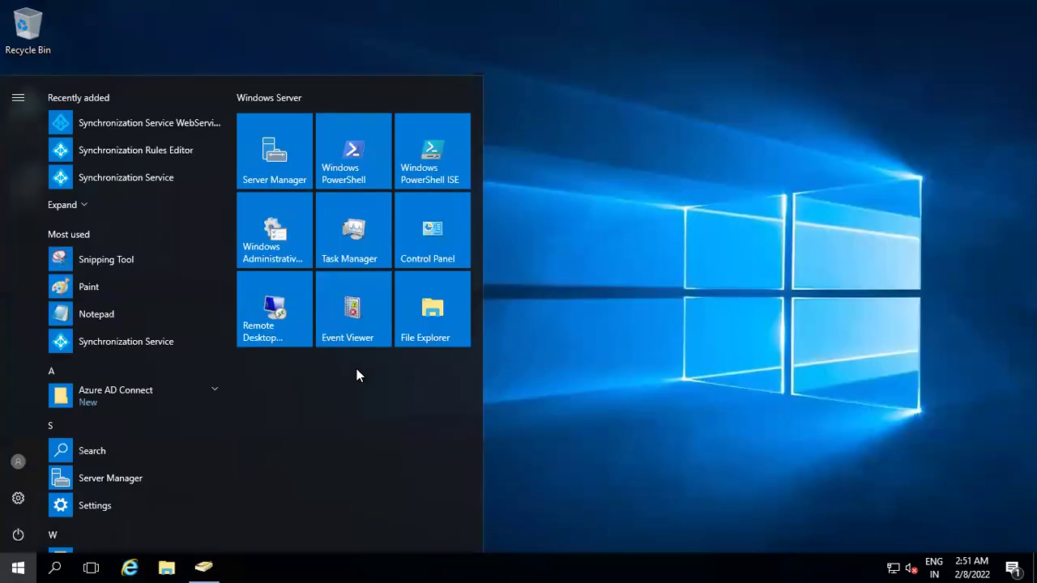
pyautogui.click(421, 241)
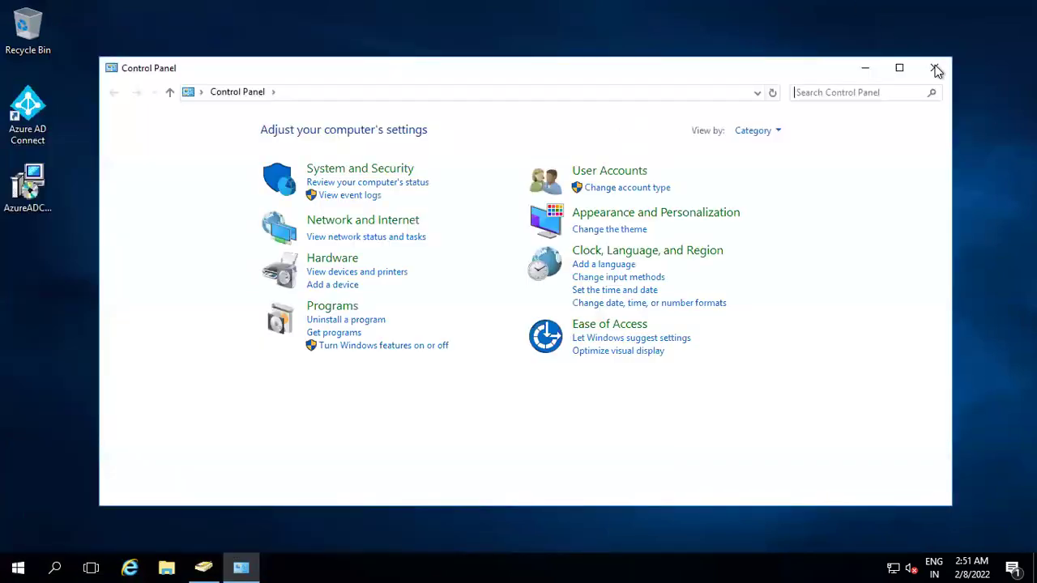
pyautogui.click(934, 68)
pyautogui.click(7, 561)
pyautogui.click(418, 153)
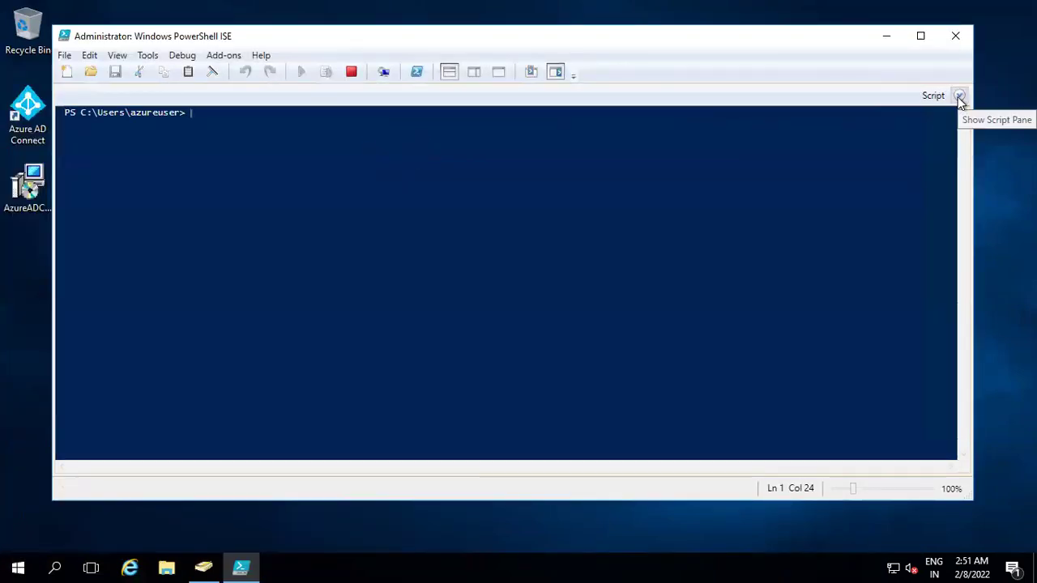
pyautogui.click(960, 95)
pyautogui.moveTo(563, 9)
pyautogui.hotkey('ctrl', 'v')
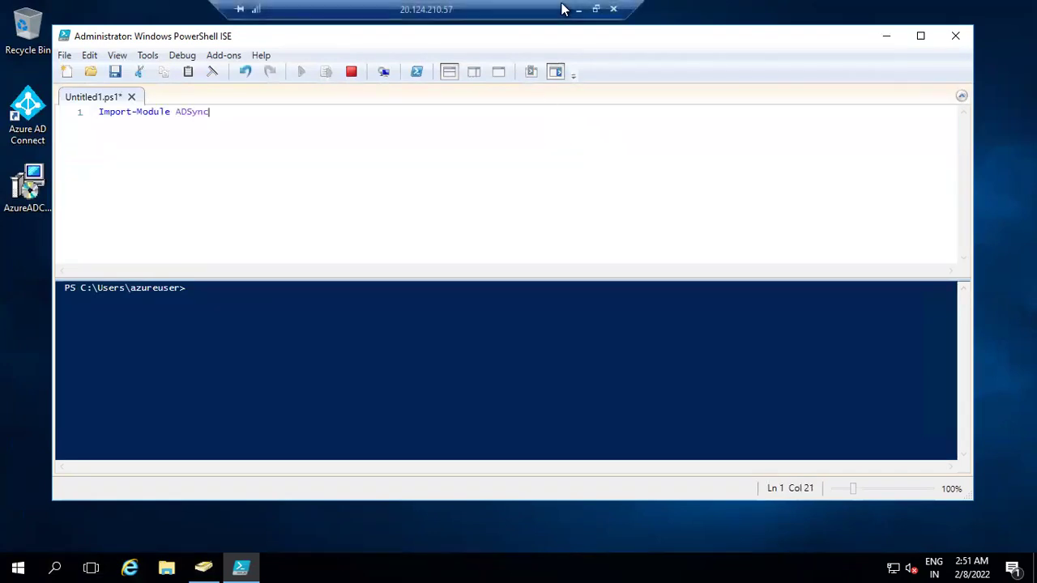
# - Copy the Start-ADSyncSyncCycle -PolicyType Delta command from the browser article
pyautogui.click(577, 10)
pyautogui.moveTo(207, 423); pyautogui.dragTo(109, 424)
pyautogui.scroll(-1, 183, 454)
pyautogui.scroll(-2, 183, 453)
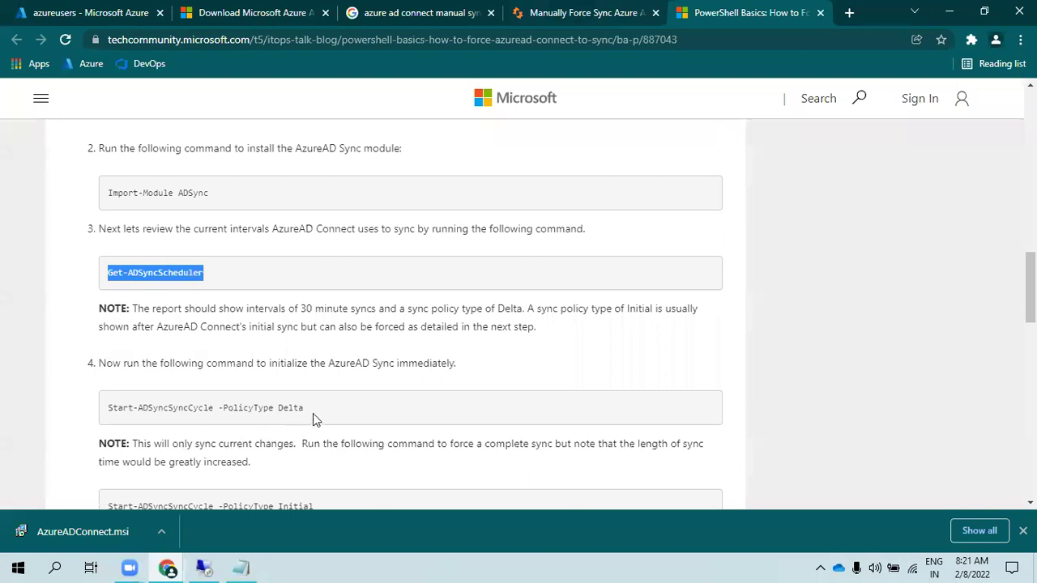
pyautogui.moveTo(321, 416); pyautogui.dragTo(114, 405)
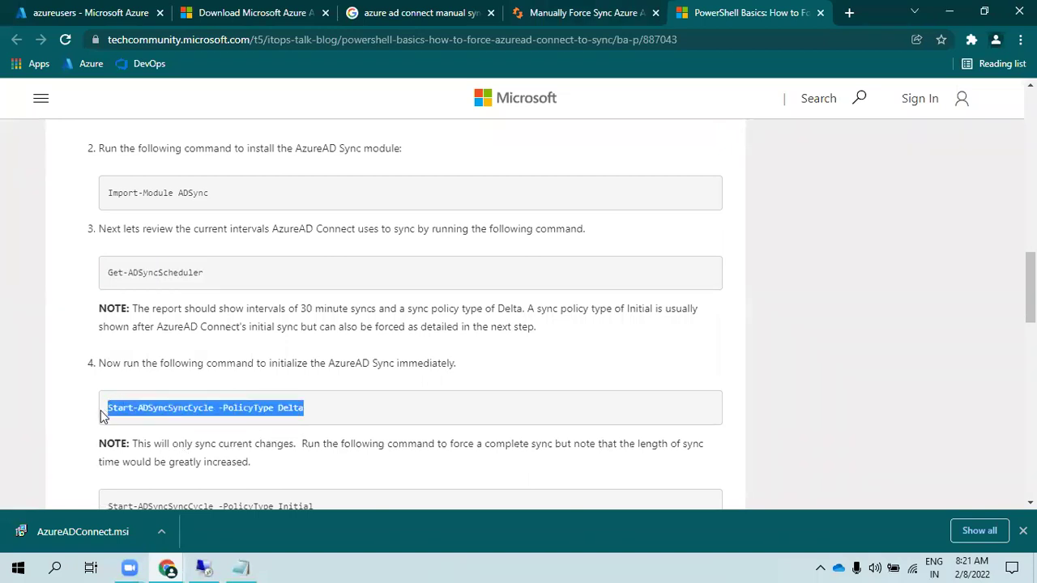
pyautogui.click(199, 567)
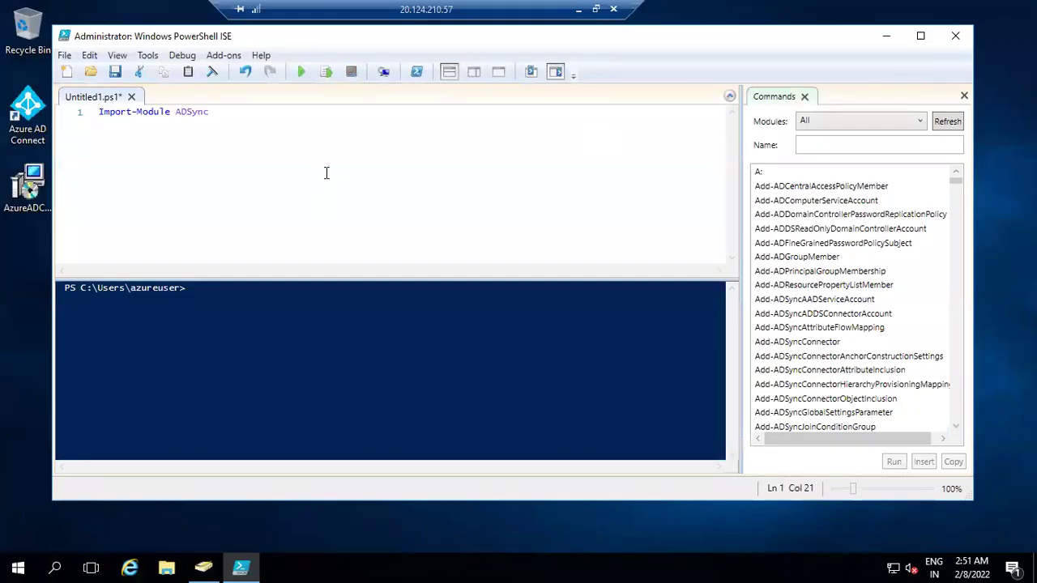
# - Add Start-ADSyncSyncCycle -PolicyType Delta as line 2 and run the script to Success
pyautogui.press('Return')
pyautogui.write('Start-ADSyncSyncCycle -PolicyType Delta')
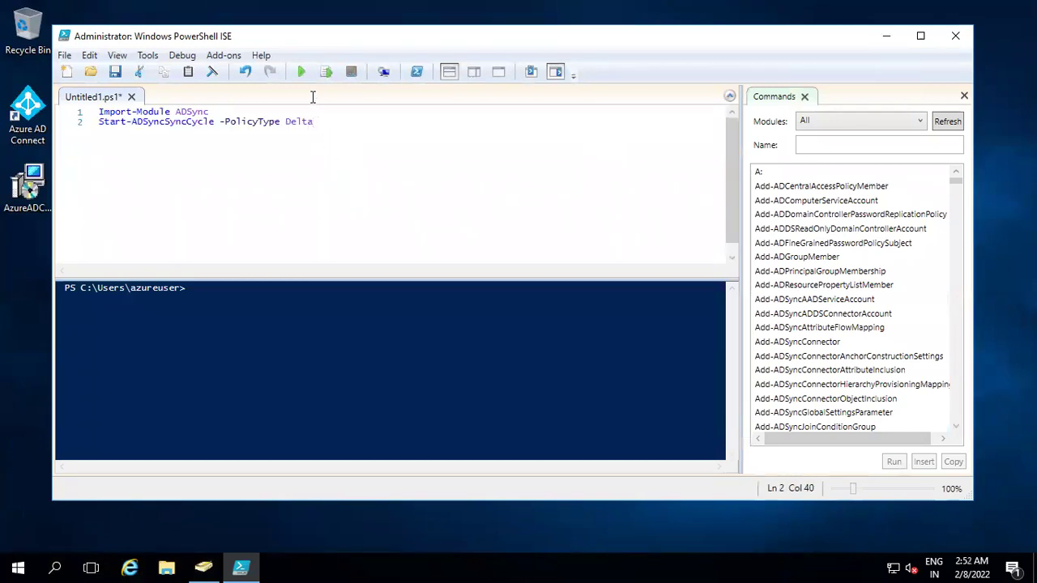
pyautogui.click(301, 72)
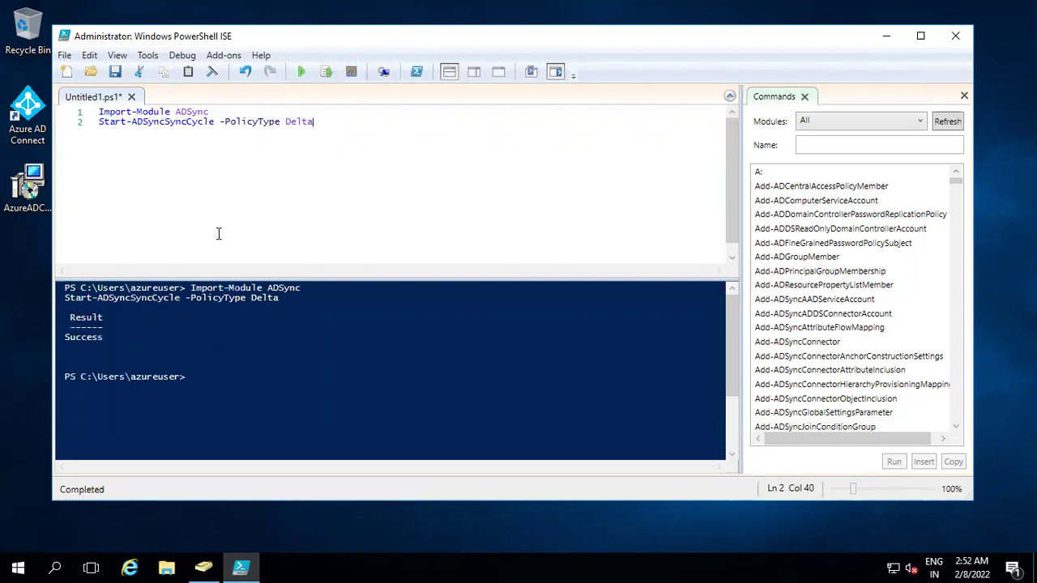
pyautogui.click(592, 9)
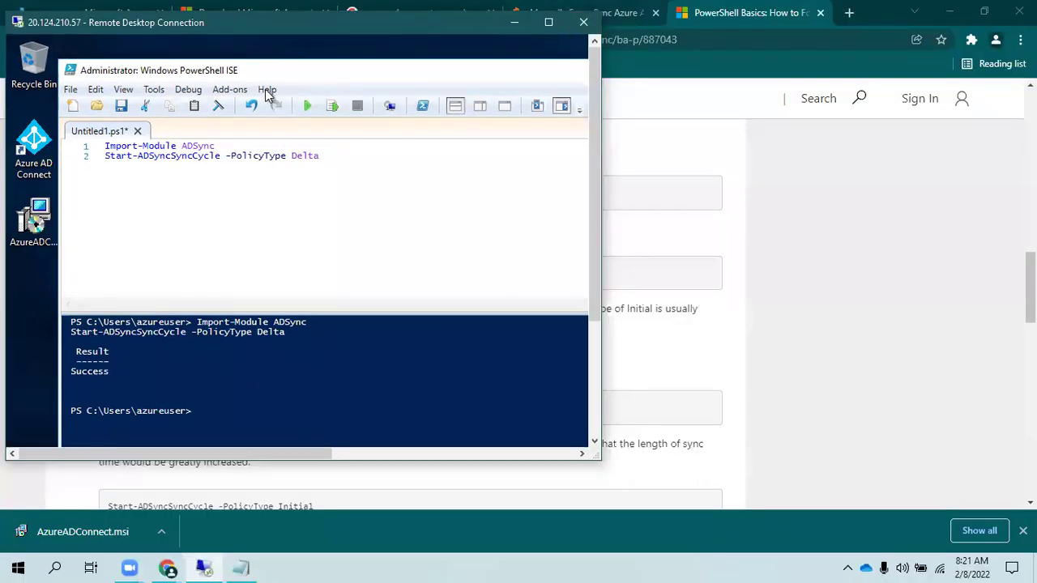
pyautogui.click(833, 307)
# - Refresh azureusers members and Groups, then open the synced user's profile under Azure Active Directory Users
pyautogui.click(92, 8)
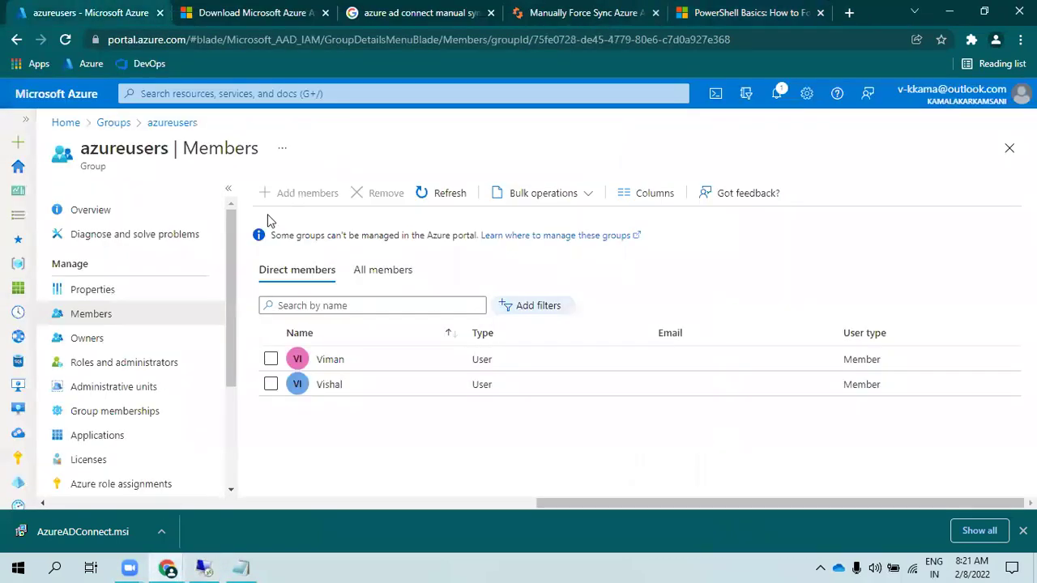
pyautogui.click(445, 196)
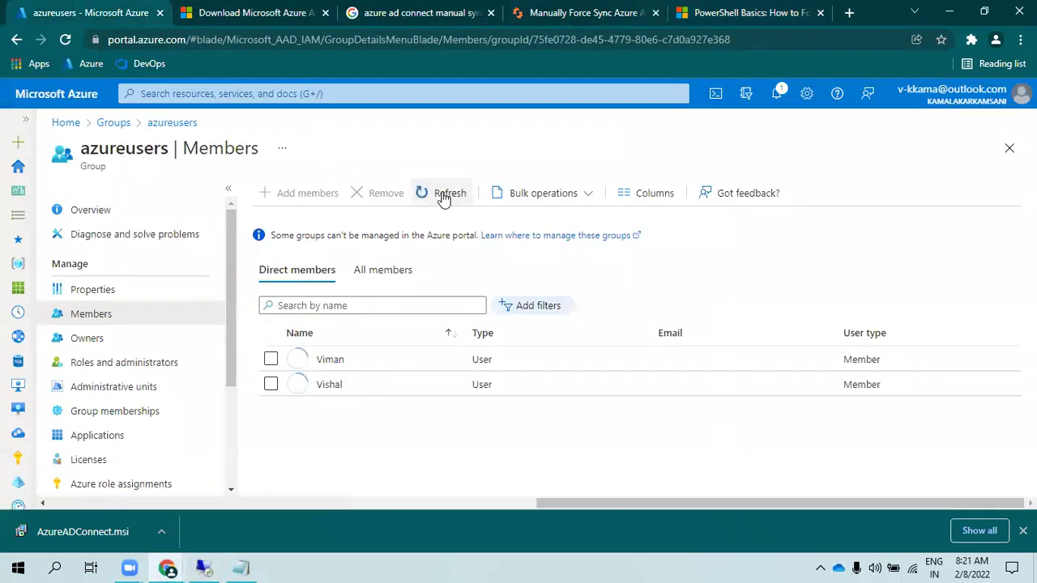
pyautogui.click(166, 122)
pyautogui.click(113, 122)
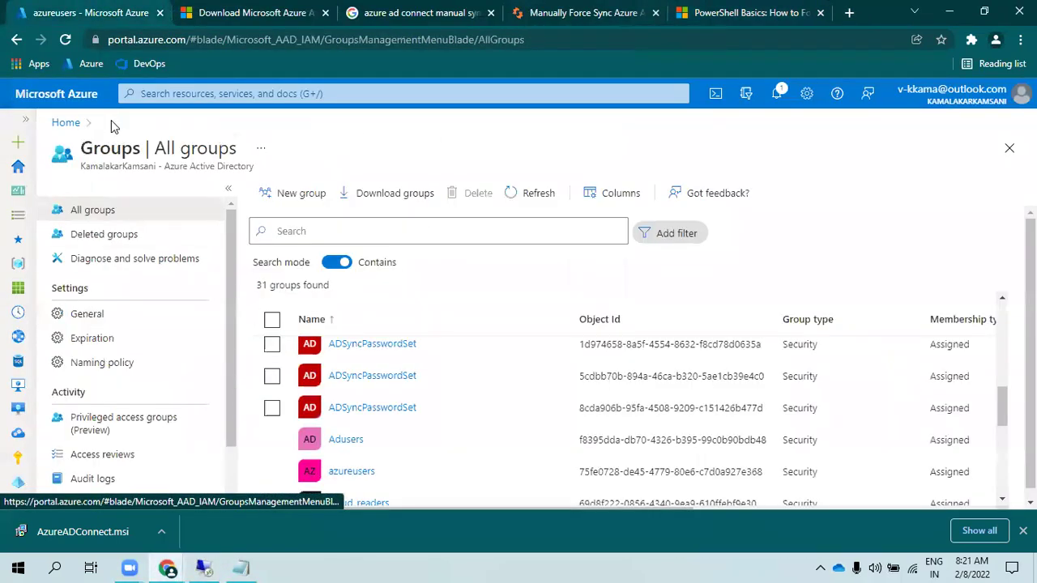
pyautogui.click(523, 194)
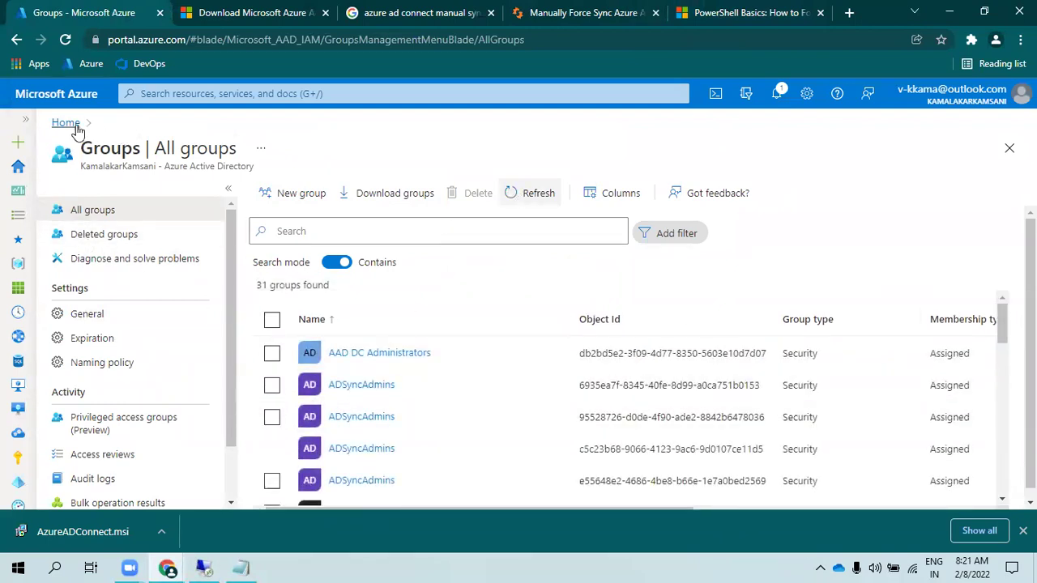
pyautogui.click(68, 122)
pyautogui.click(237, 197)
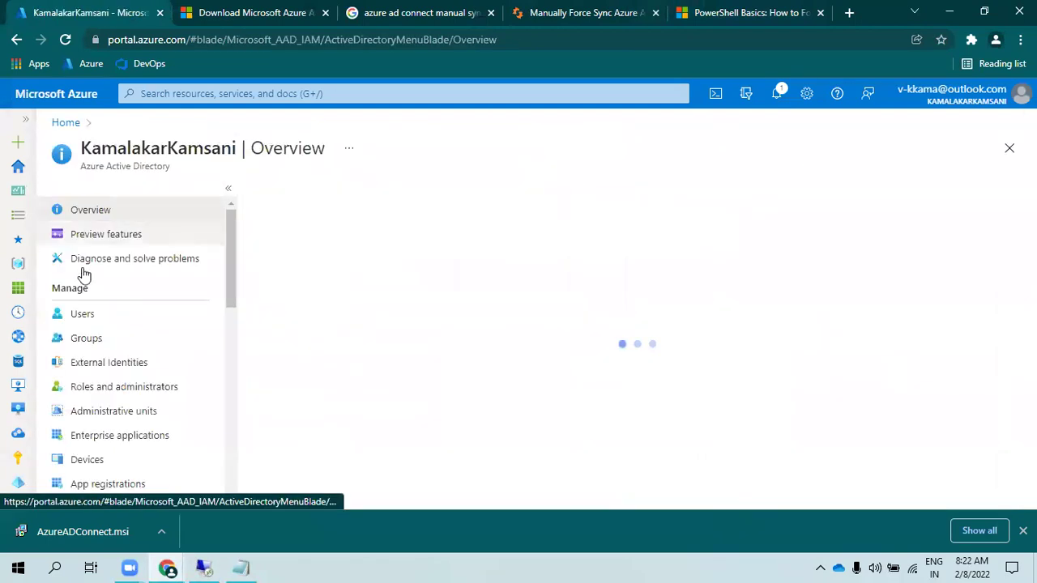
pyautogui.click(95, 316)
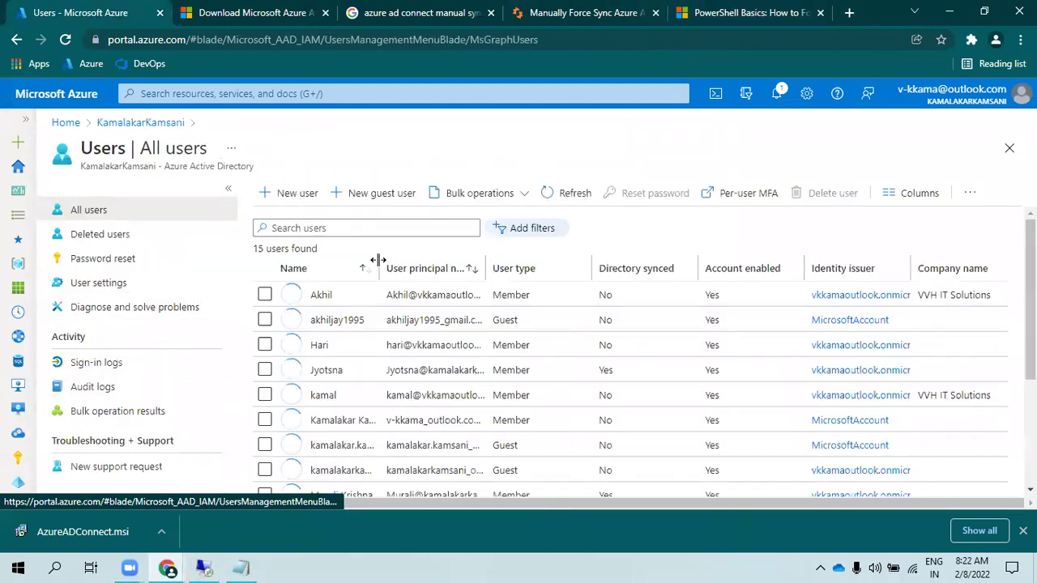
pyautogui.click(328, 371)
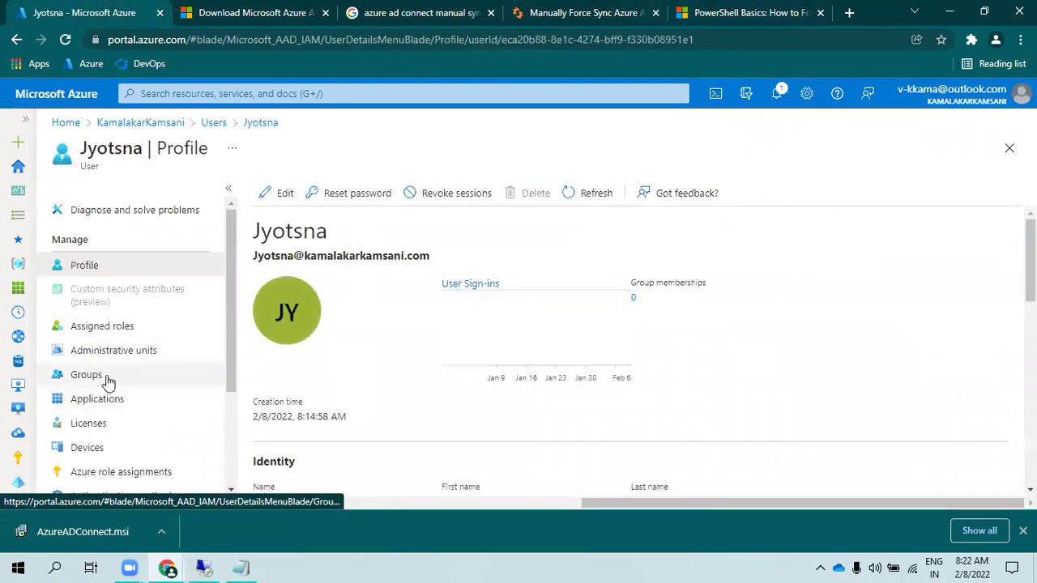
# - Check the synced user's group memberships, open the add-group panel, and close it unchanged
pyautogui.click(101, 376)
pyautogui.click(535, 193)
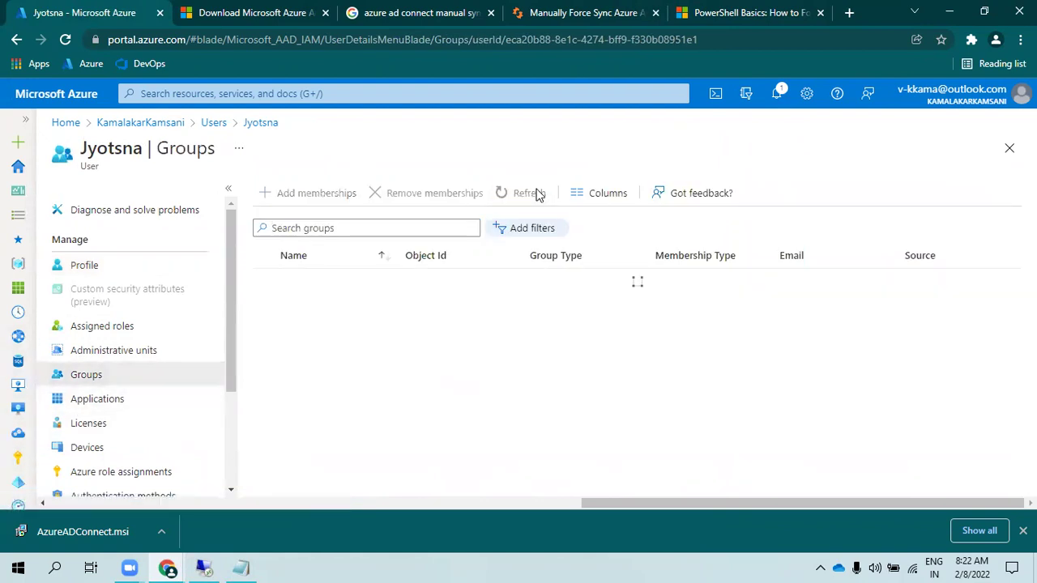
pyautogui.click(538, 194)
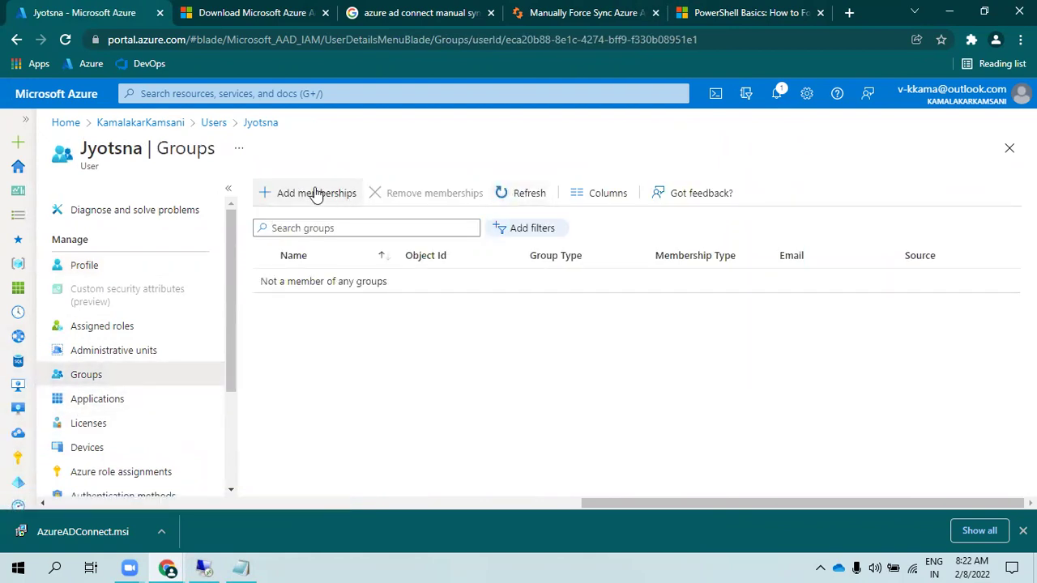
pyautogui.click(315, 194)
pyautogui.scroll(-1, 729, 259)
pyautogui.scroll(-2, 735, 252)
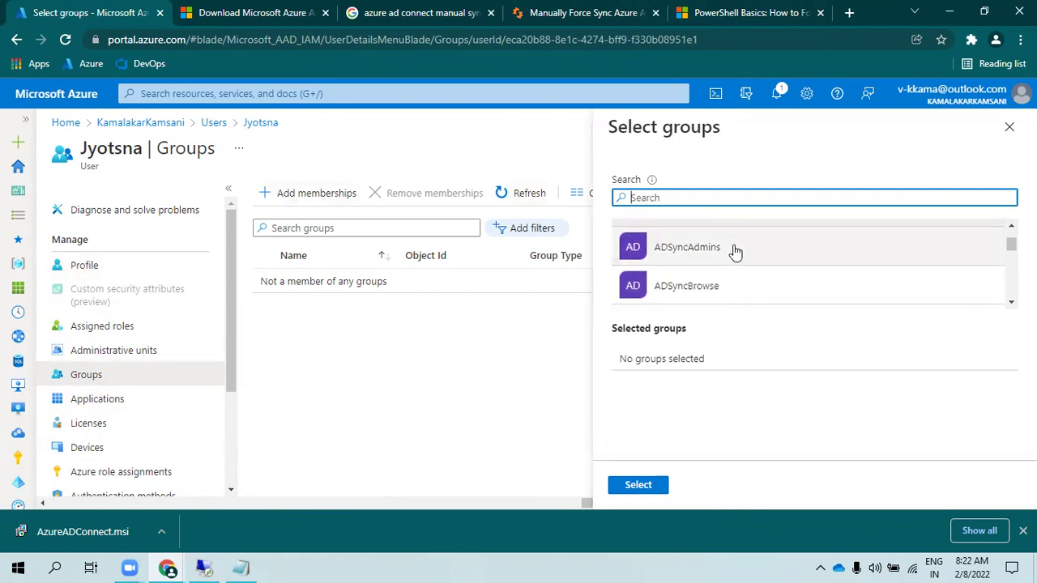
pyautogui.scroll(-4, 732, 262)
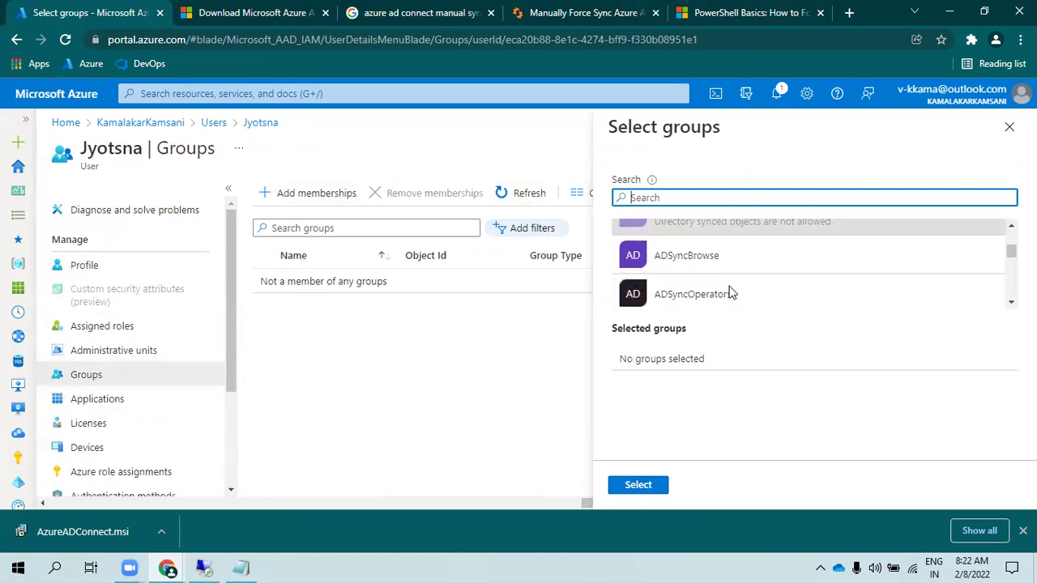
pyautogui.scroll(-6, 729, 287)
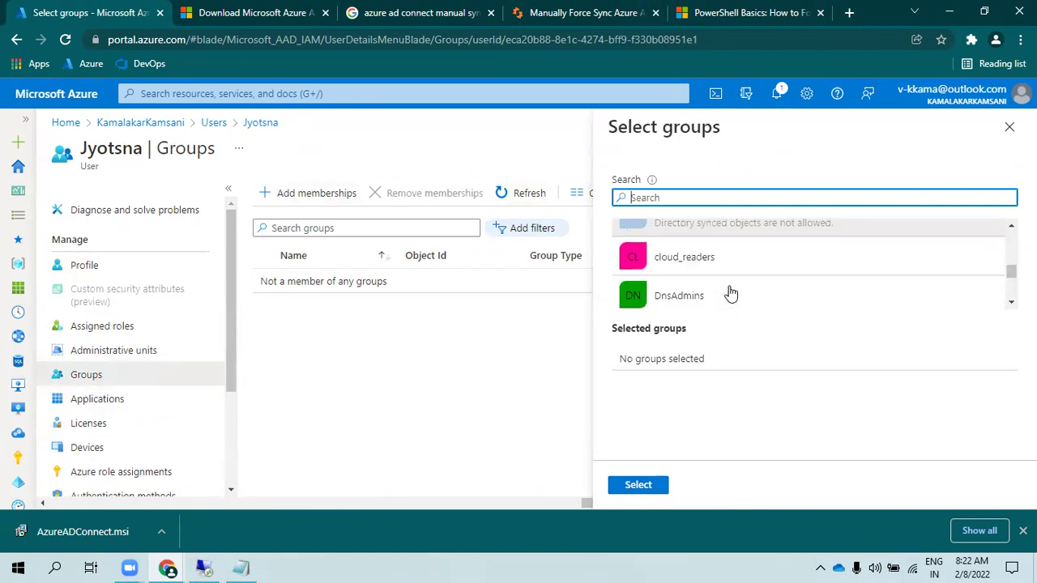
pyautogui.moveTo(692, 286); pyautogui.dragTo(627, 246)
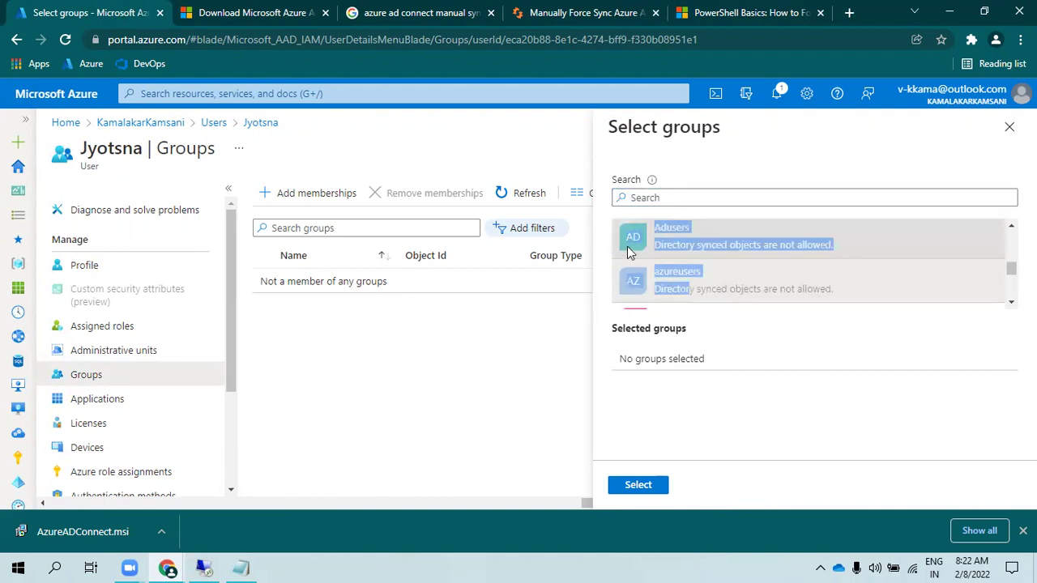
pyautogui.click(478, 345)
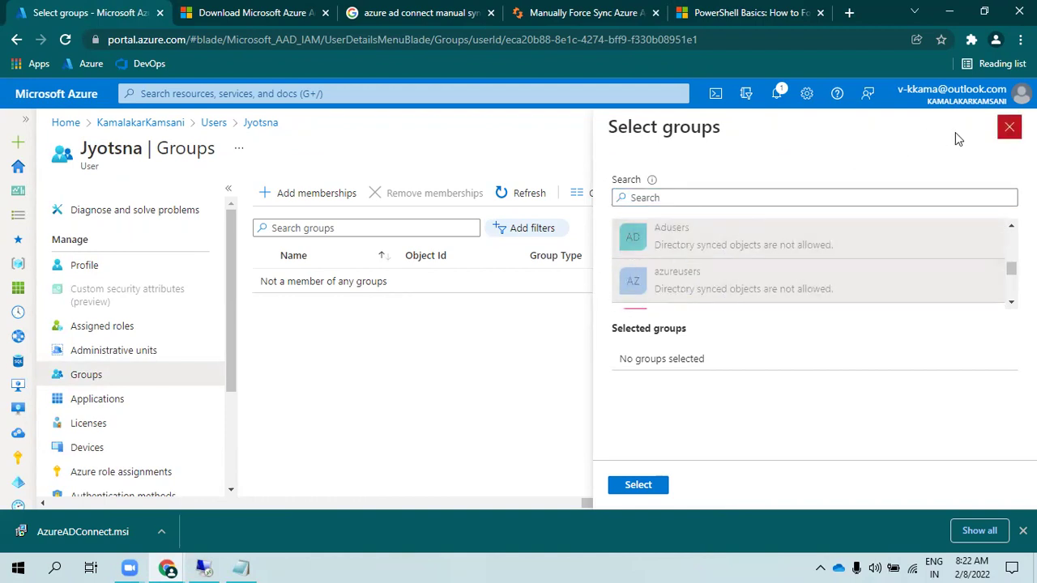
pyautogui.click(1009, 129)
# - Refresh the still-empty memberships and navigate back through All users to the directory overview
pyautogui.click(524, 196)
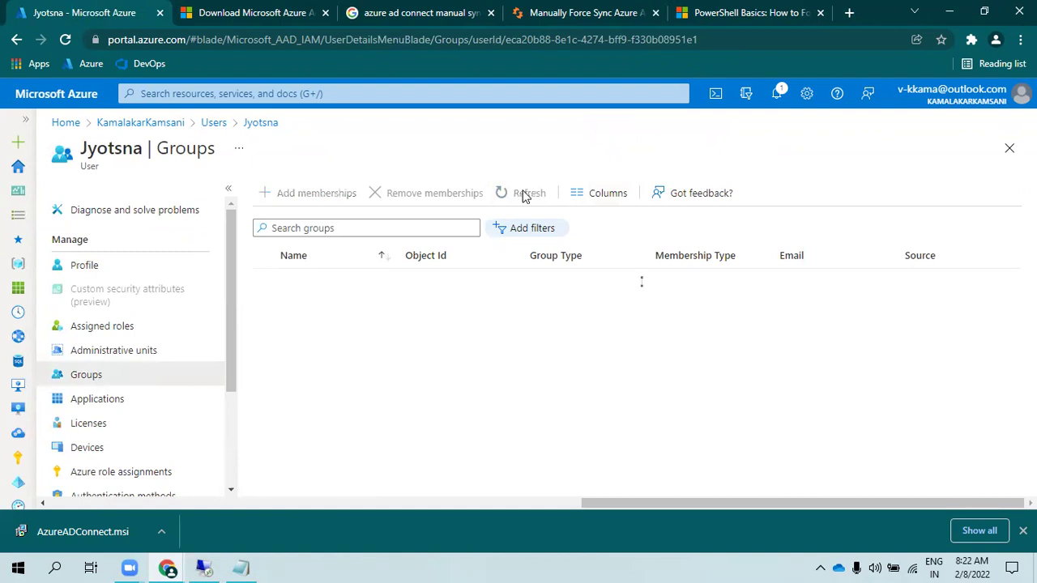
pyautogui.click(256, 123)
pyautogui.click(212, 122)
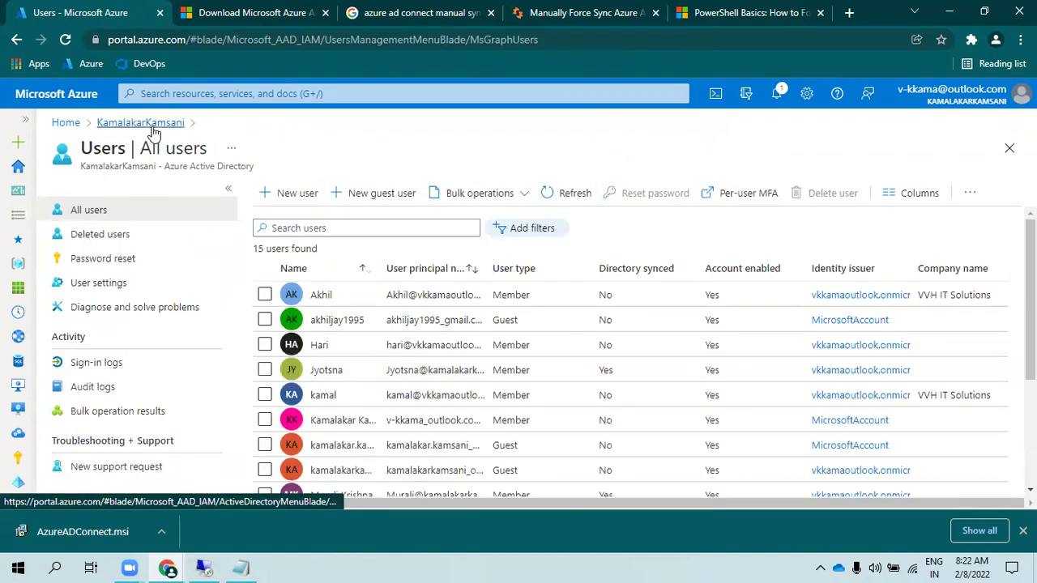
pyautogui.click(151, 125)
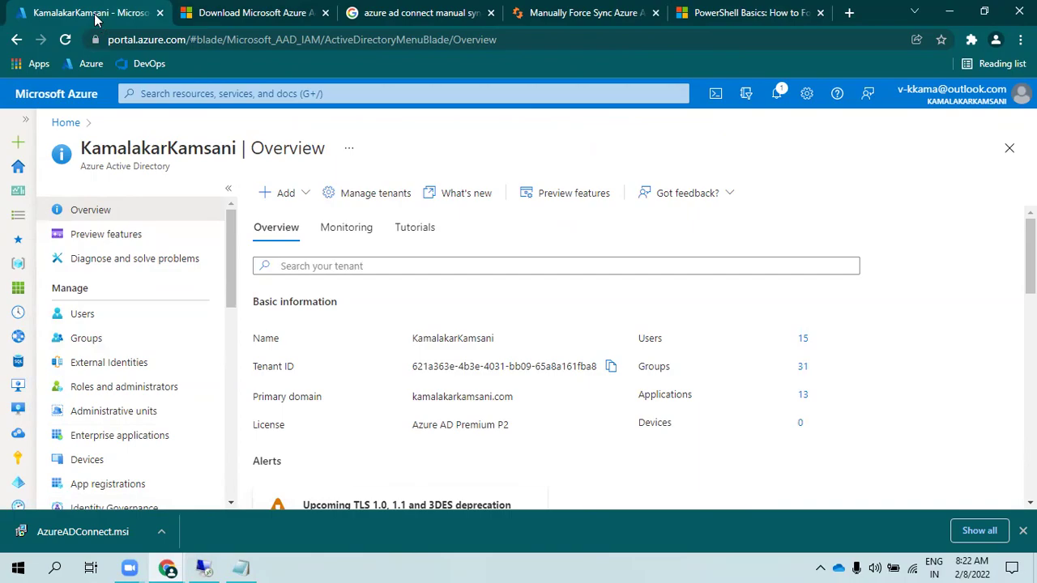
# - Open an Incognito window and load portal.azure.com for a fresh sign-in
pyautogui.hotkey('ctrl', 'shift', 'n')
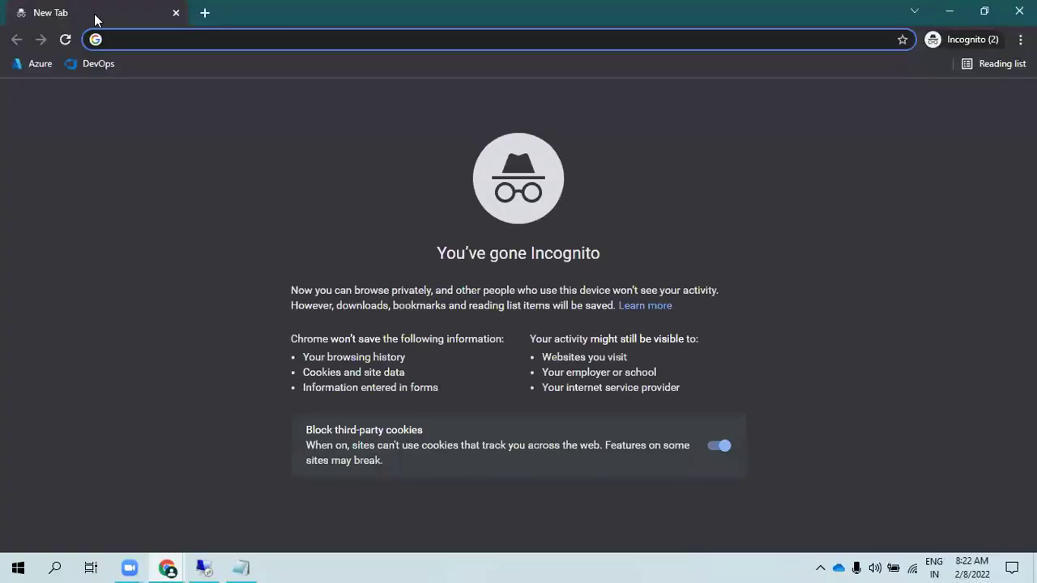
pyautogui.write('po')
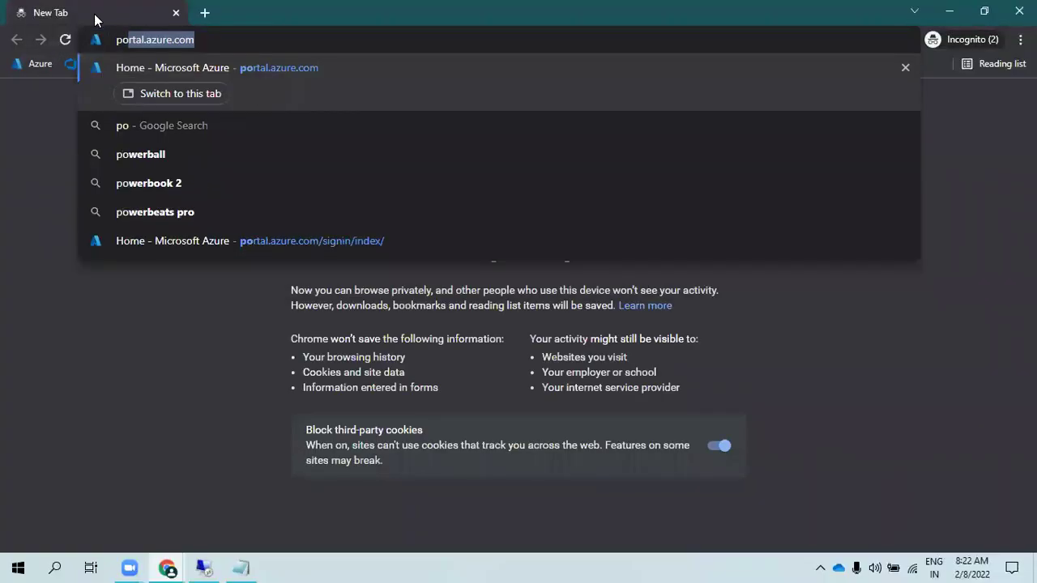
pyautogui.press('Return')
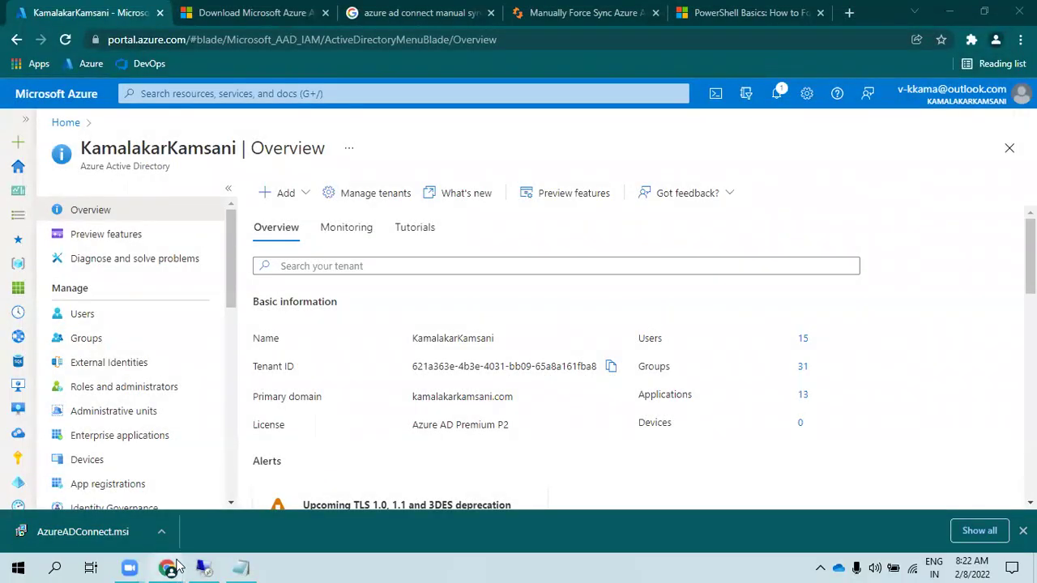
pyautogui.moveTo(179, 567)
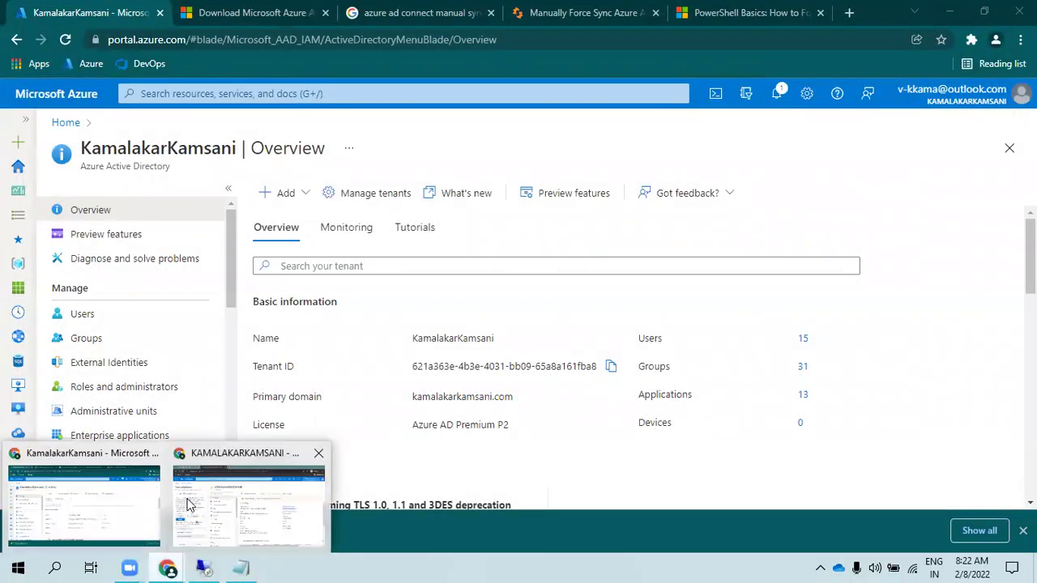
pyautogui.click(192, 493)
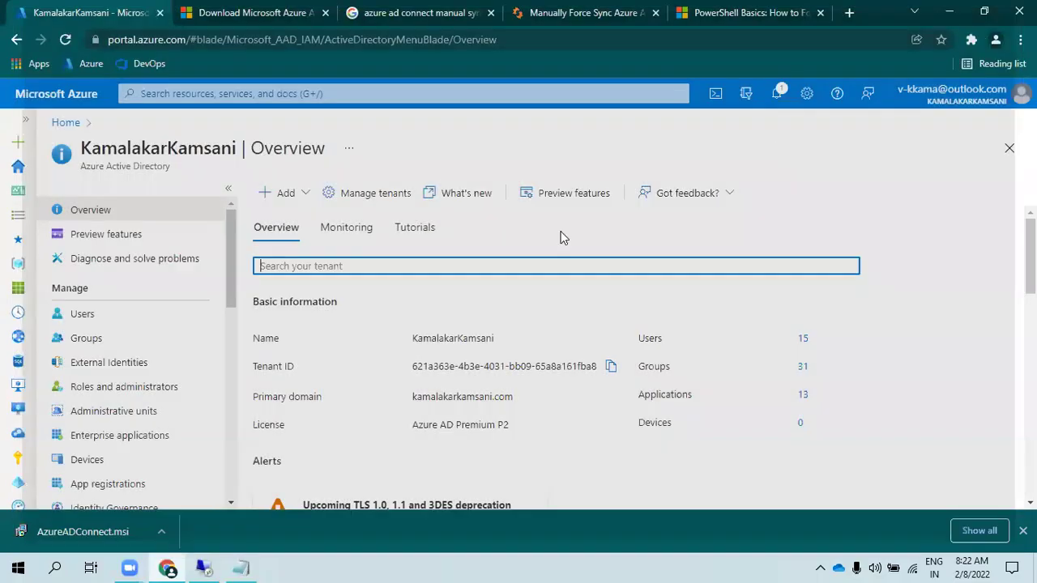
pyautogui.hotkey('ctrl', 'shift', 'n')
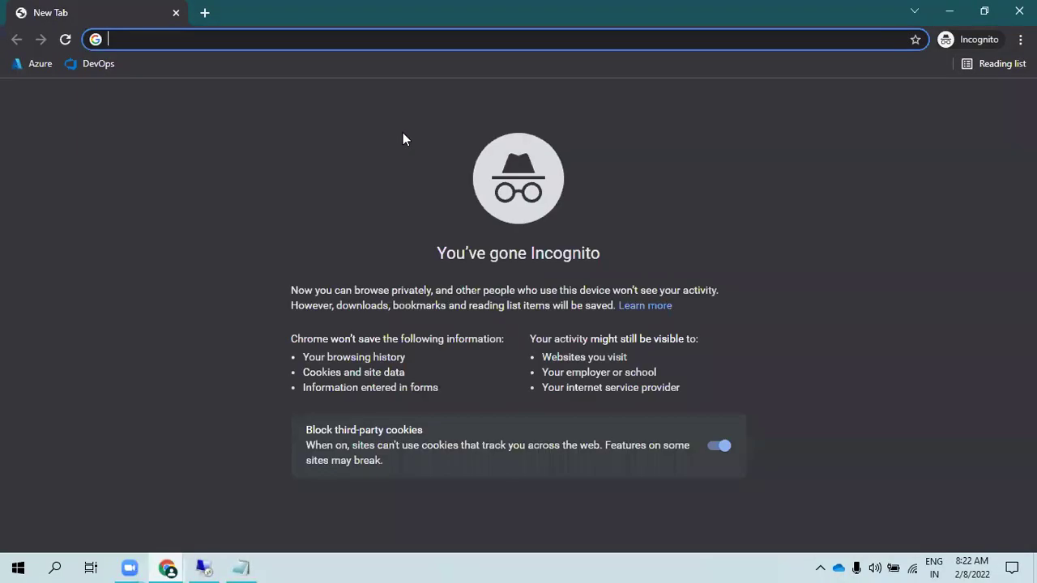
pyautogui.write('po')
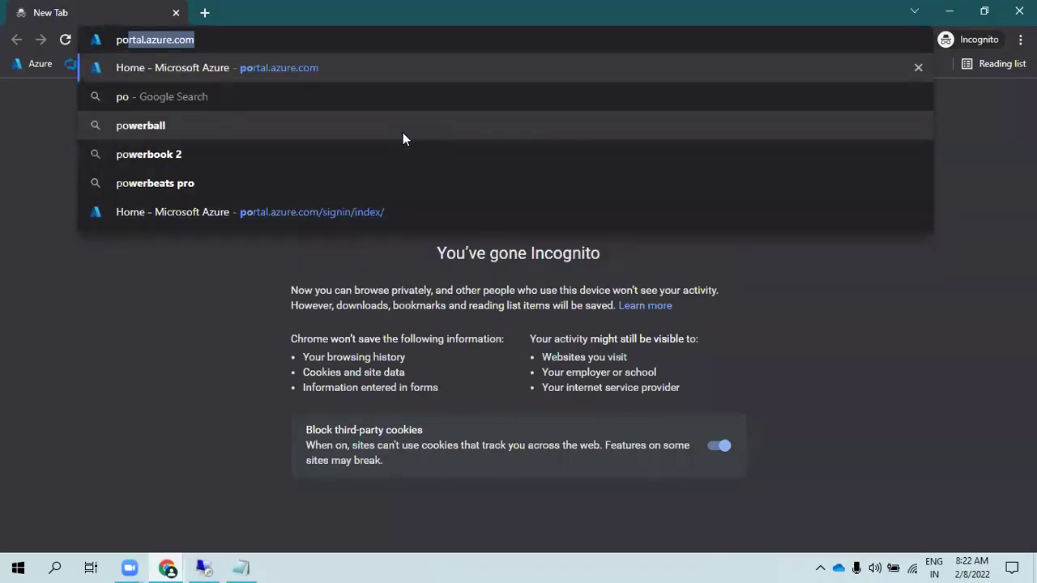
pyautogui.press('Return')
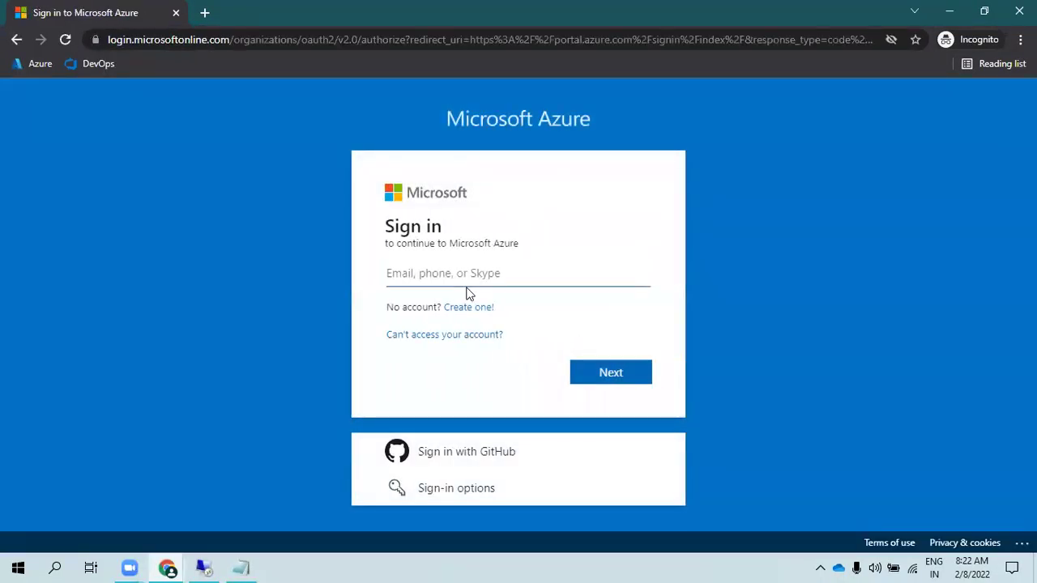
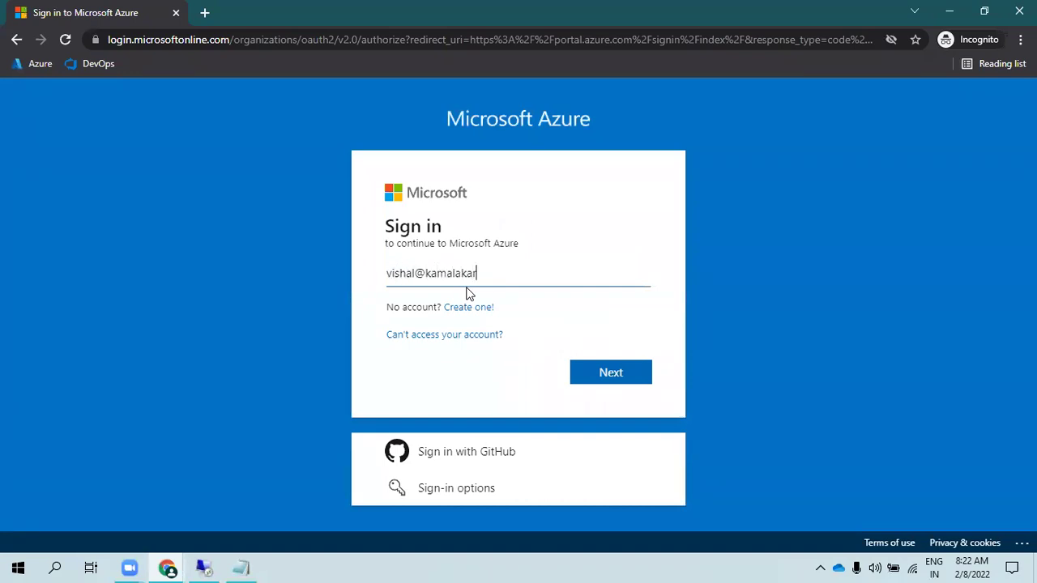
# - Sign in with the synced user's work account name and password
pyautogui.press('Return')
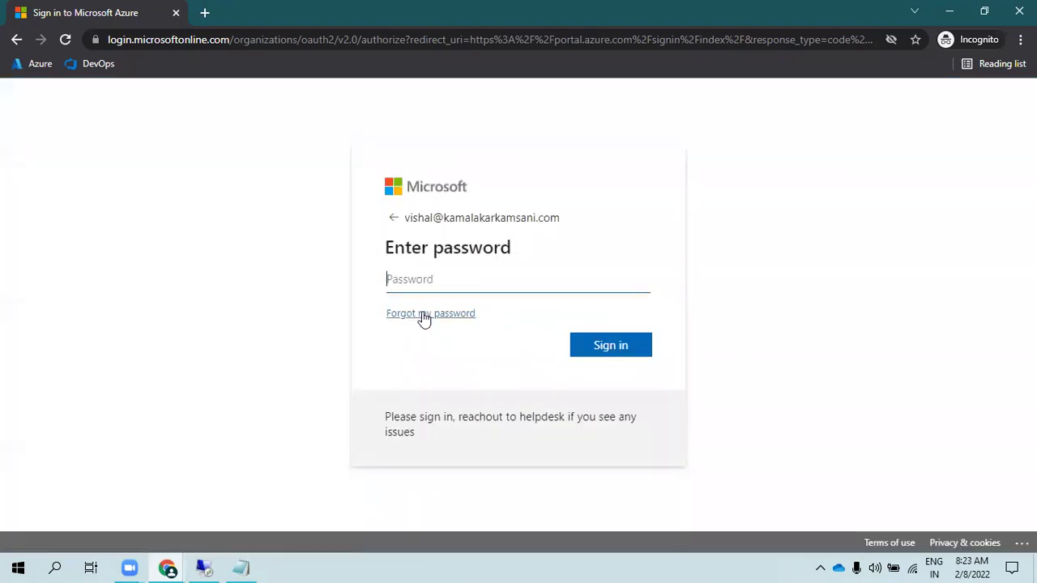
pyautogui.click(432, 452)
pyautogui.click(442, 286)
pyautogui.moveTo(427, 438); pyautogui.dragTo(394, 416)
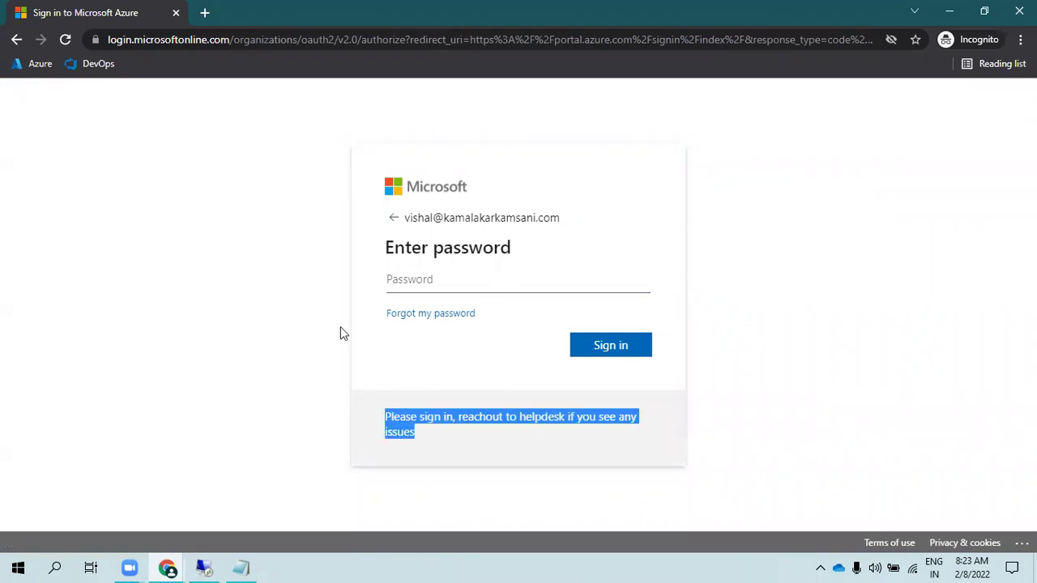
pyautogui.click(424, 121)
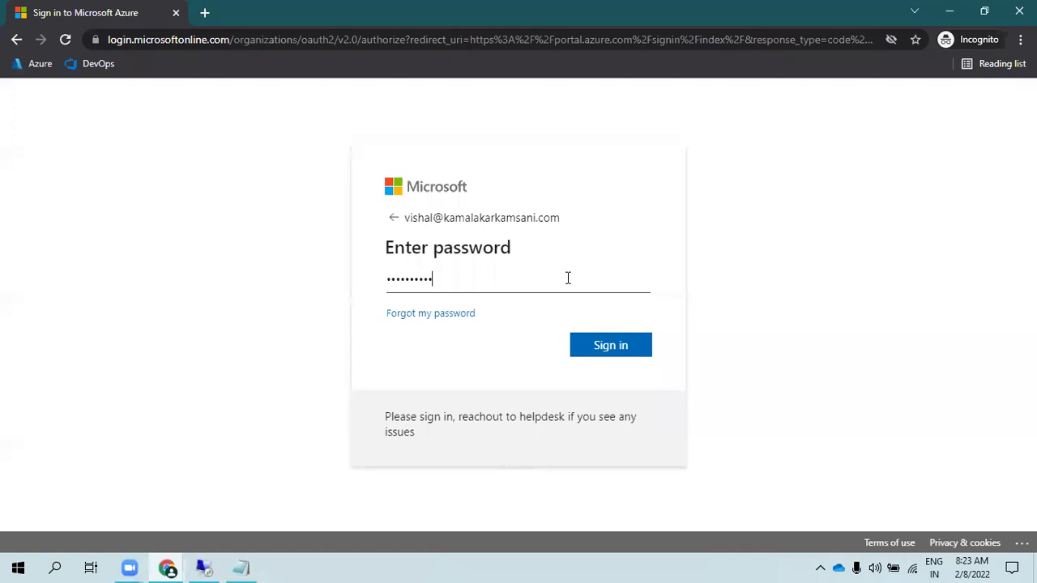
pyautogui.press('Return')
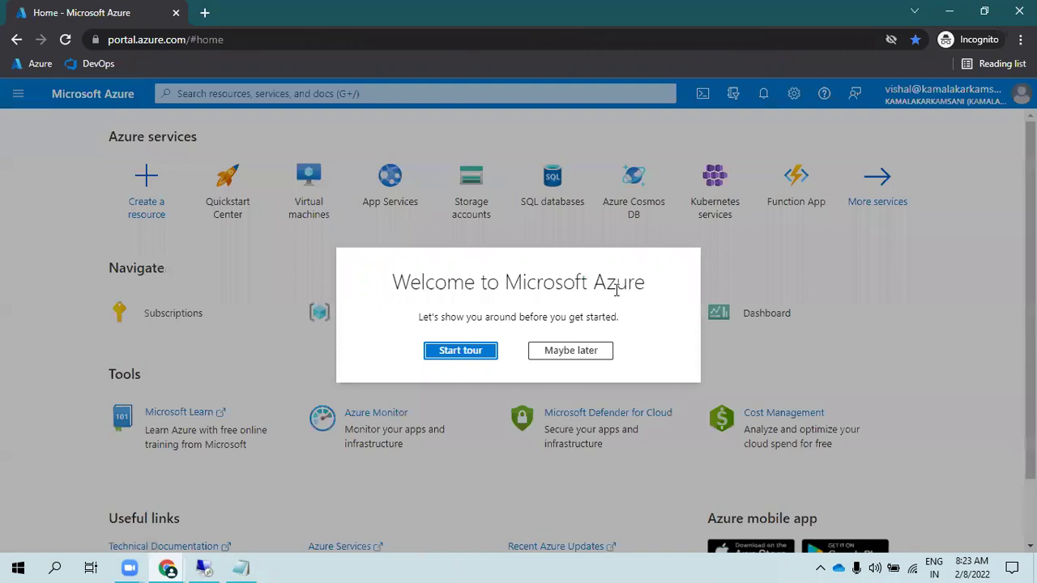
# - Skip the welcome prompt, confirm the one active subscription shows the Owner role, then return Home
pyautogui.click(580, 353)
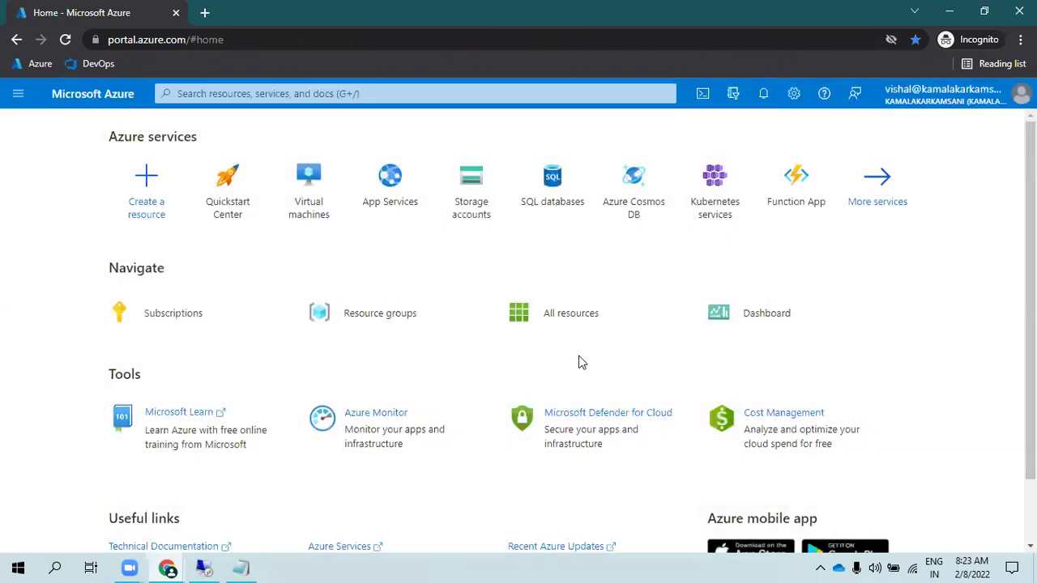
pyautogui.click(158, 318)
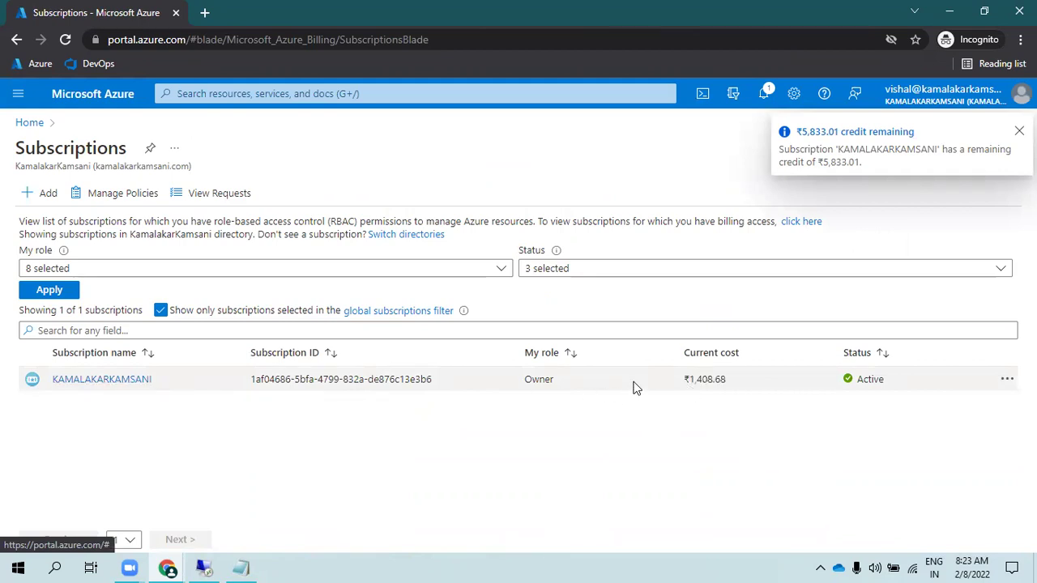
pyautogui.moveTo(563, 384); pyautogui.dragTo(509, 377)
pyautogui.click(501, 391)
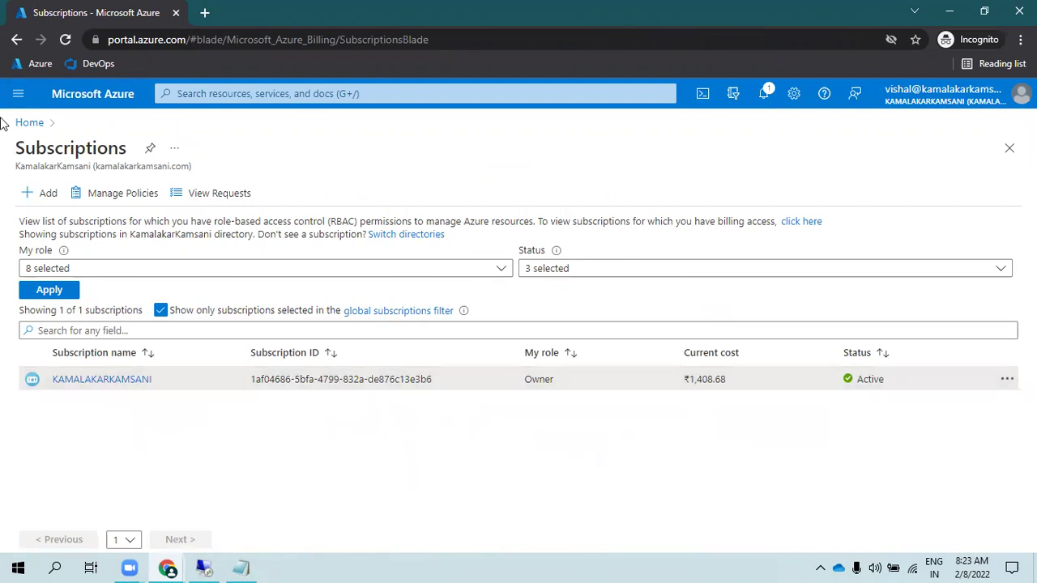
pyautogui.click(80, 94)
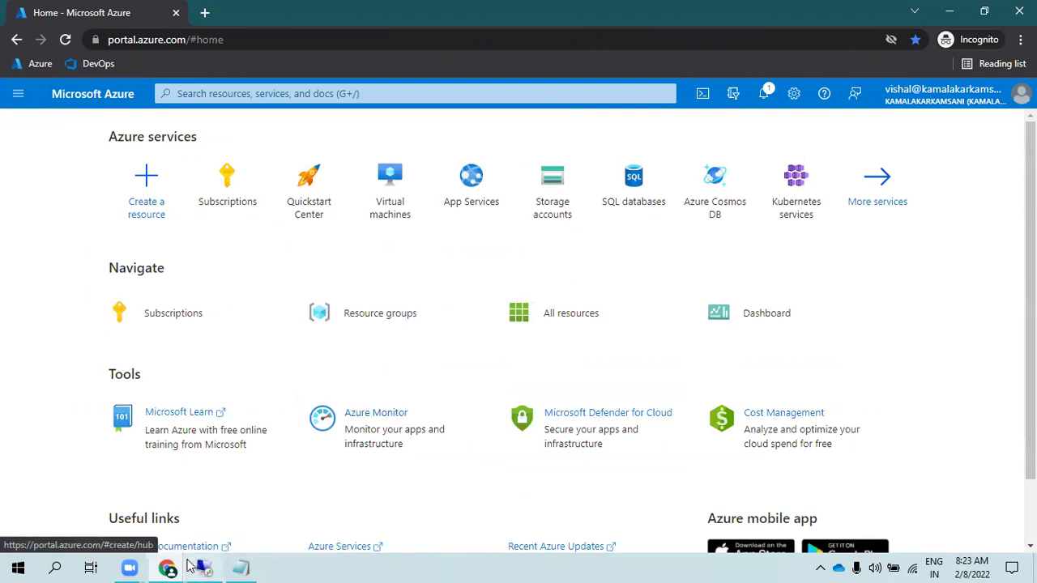
pyautogui.click(166, 568)
# - In the admin window, open Azure Active Directory Overview (15 users, 31 groups) and expand the sidebar
pyautogui.click(111, 498)
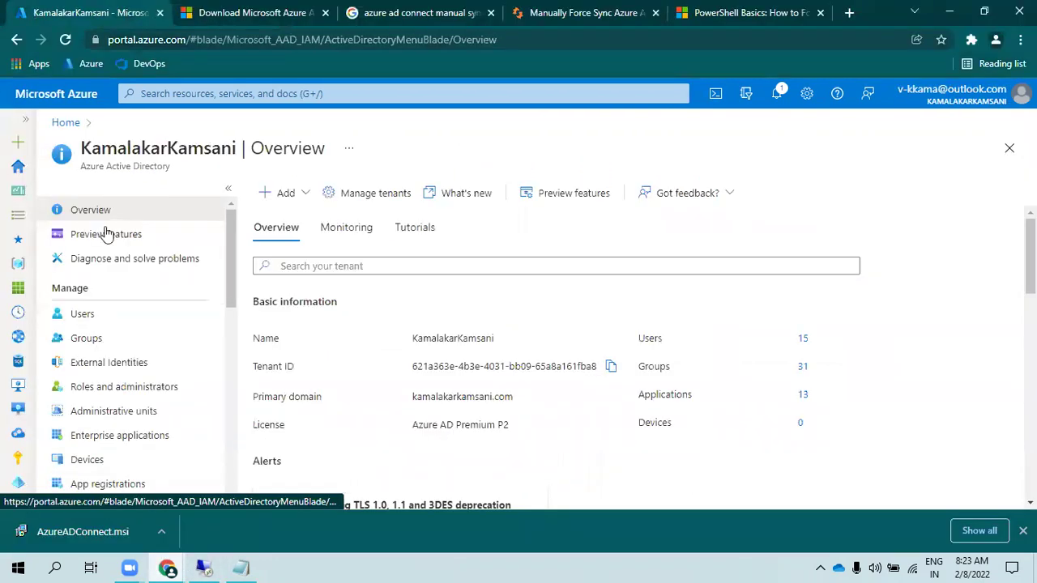
pyautogui.click(66, 123)
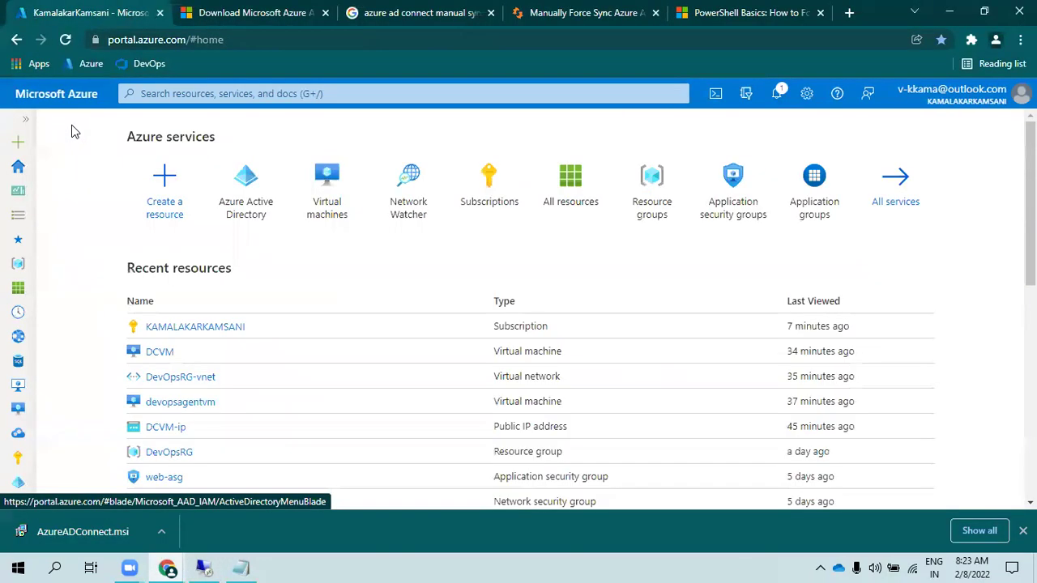
pyautogui.click(232, 194)
pyautogui.scroll(-2, 108, 356)
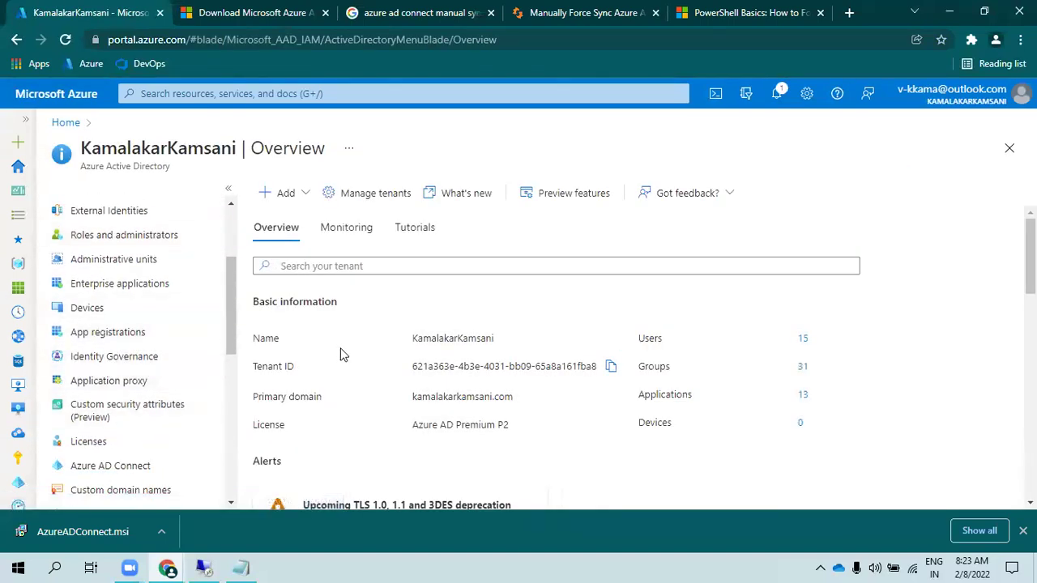
pyautogui.scroll(3, 154, 315)
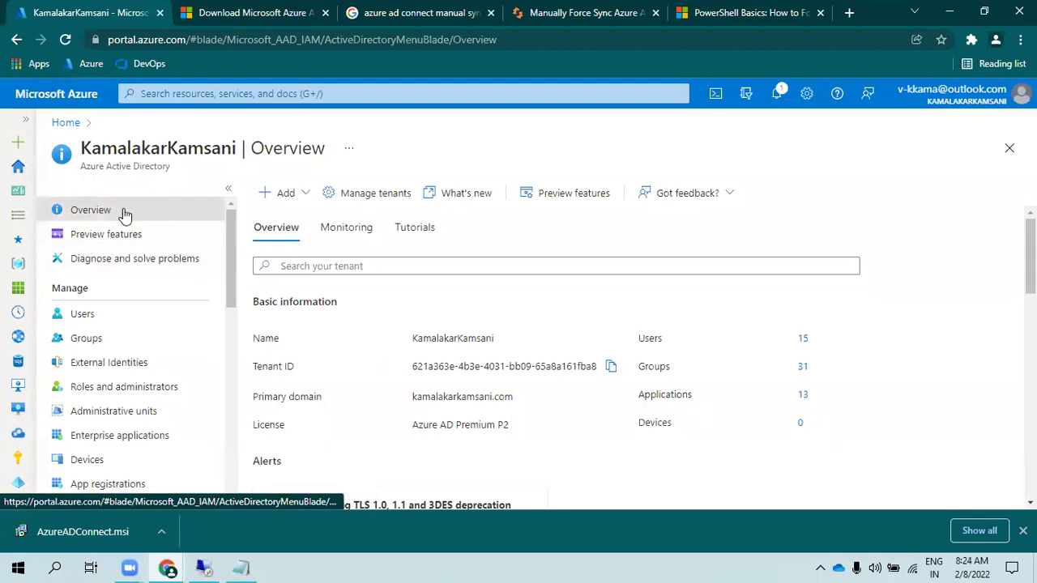
pyautogui.click(27, 124)
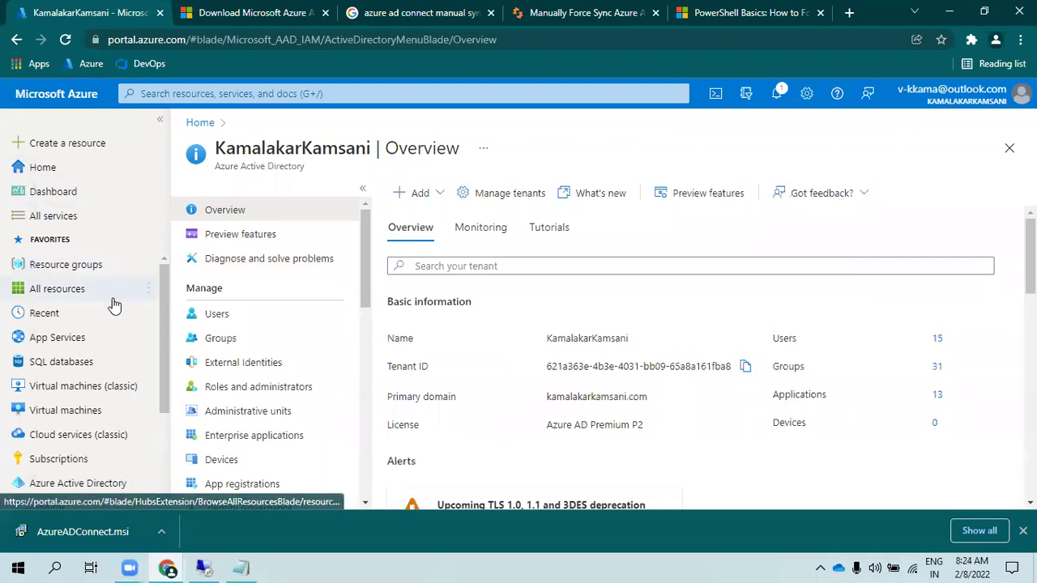
pyautogui.moveTo(113, 304)
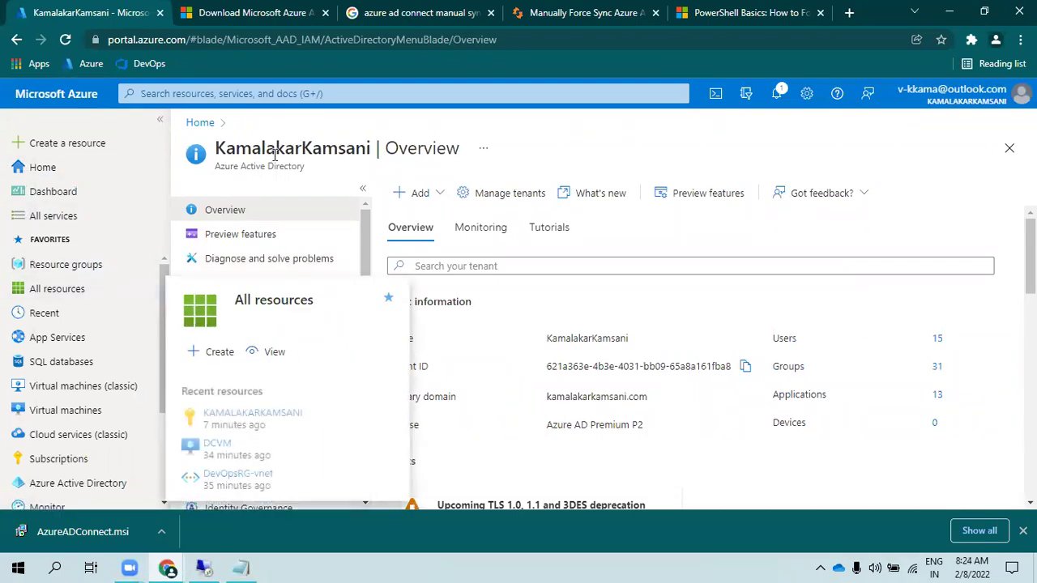